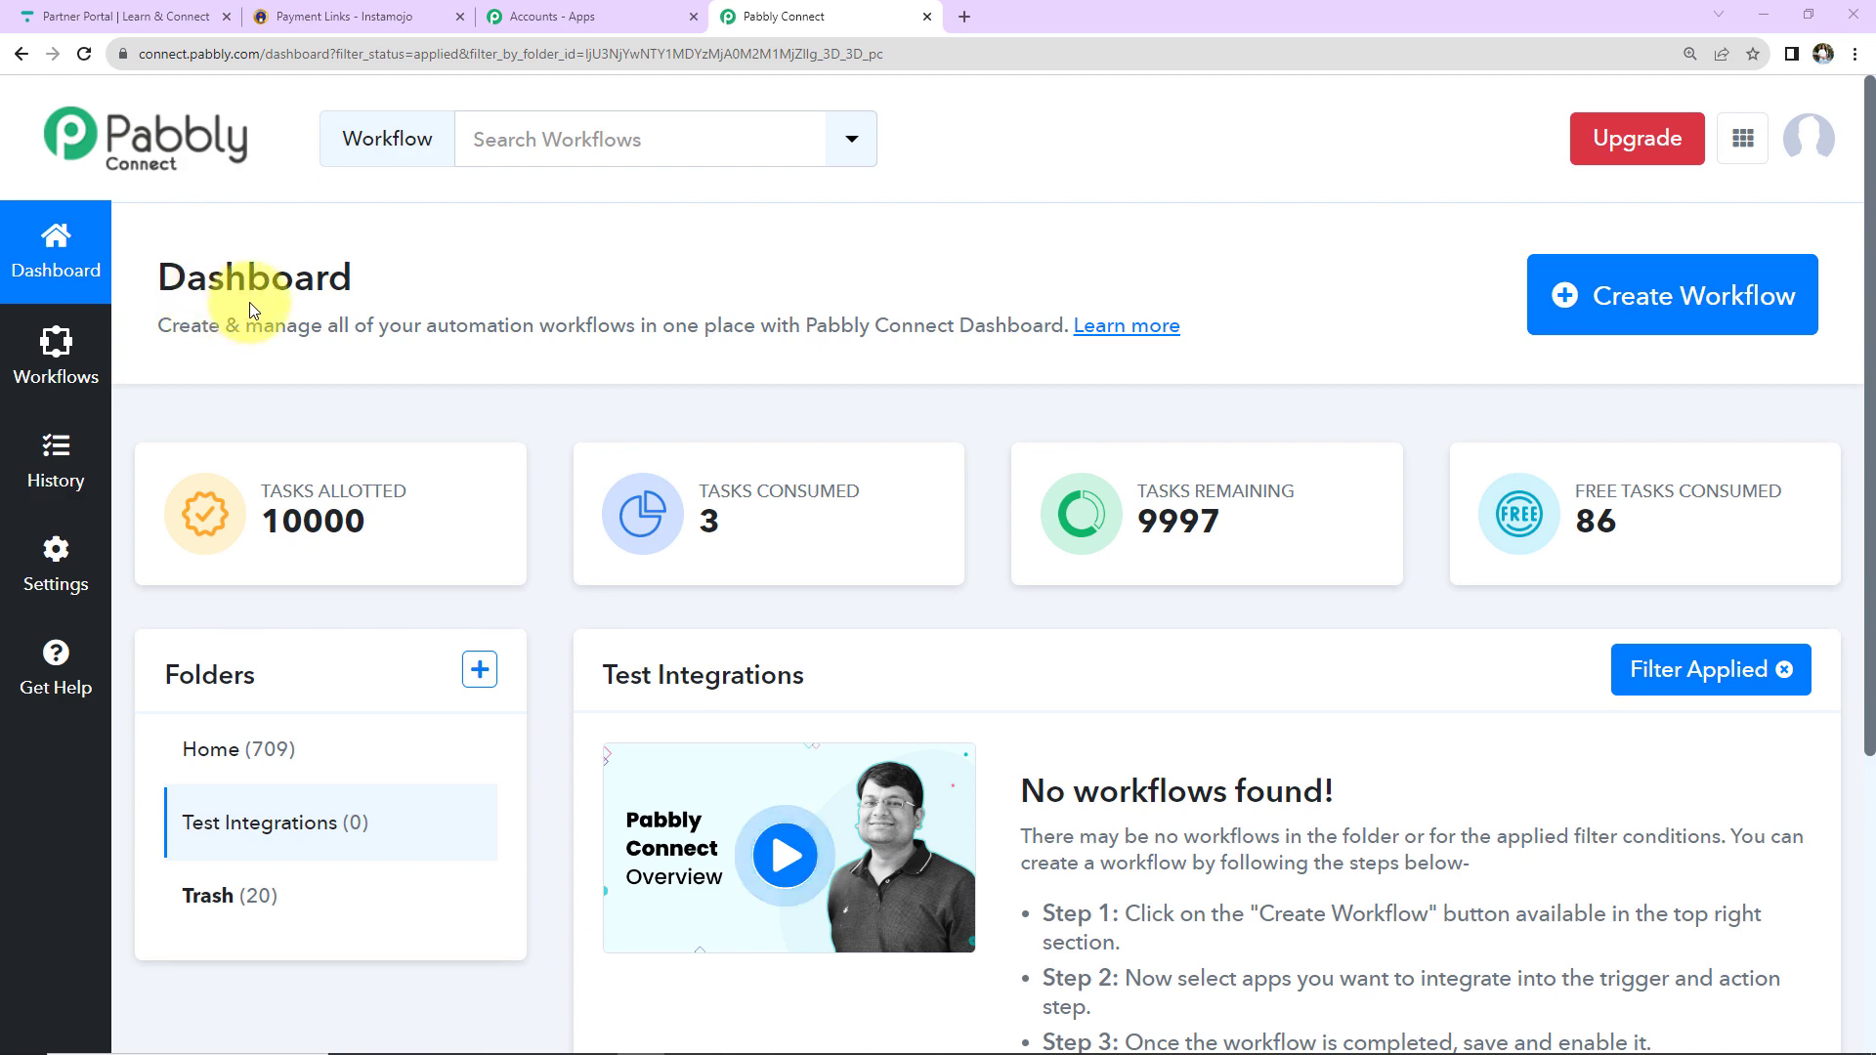
Start a new workflow from the Pabbly Connect dashboard with Create Workflow.
left_click(1634, 333)
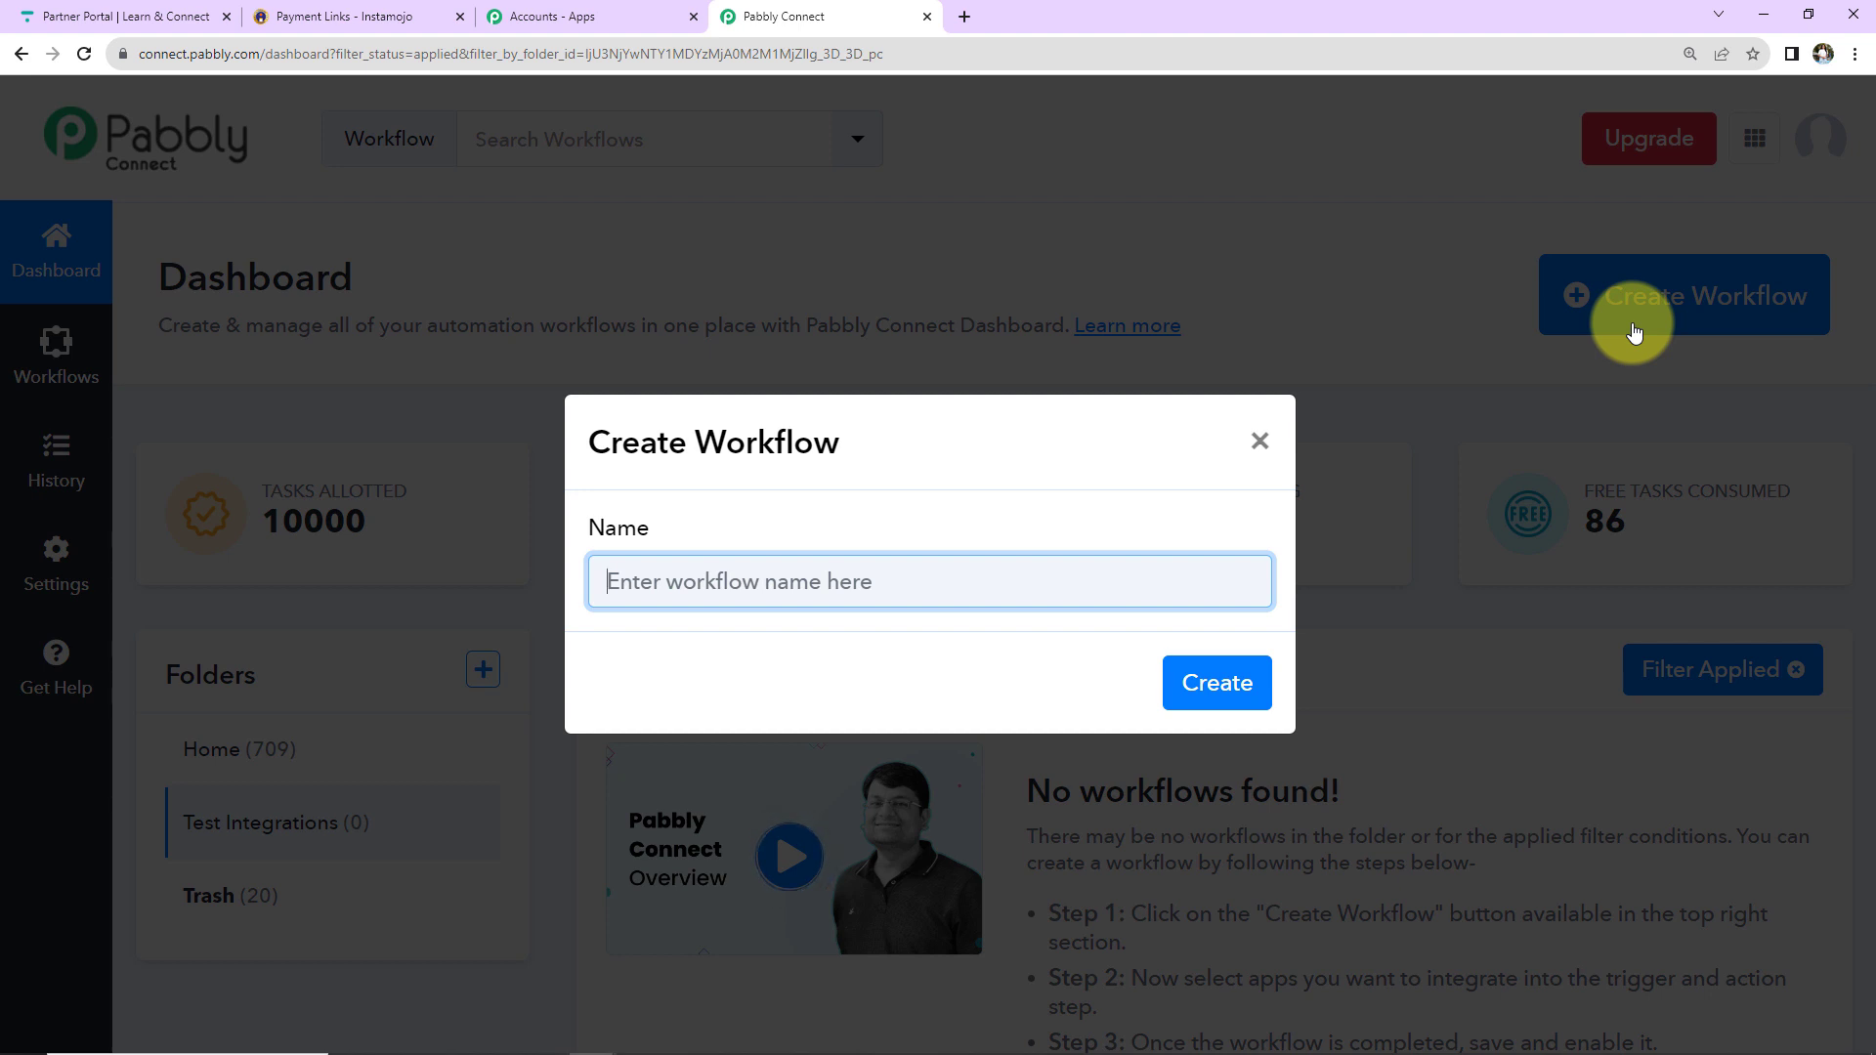
Name the workflow 'Enroll User in Thinkific for Instamojo Sale' and create it.
type("Enroll User in Thinkific for Instamojo Sale")
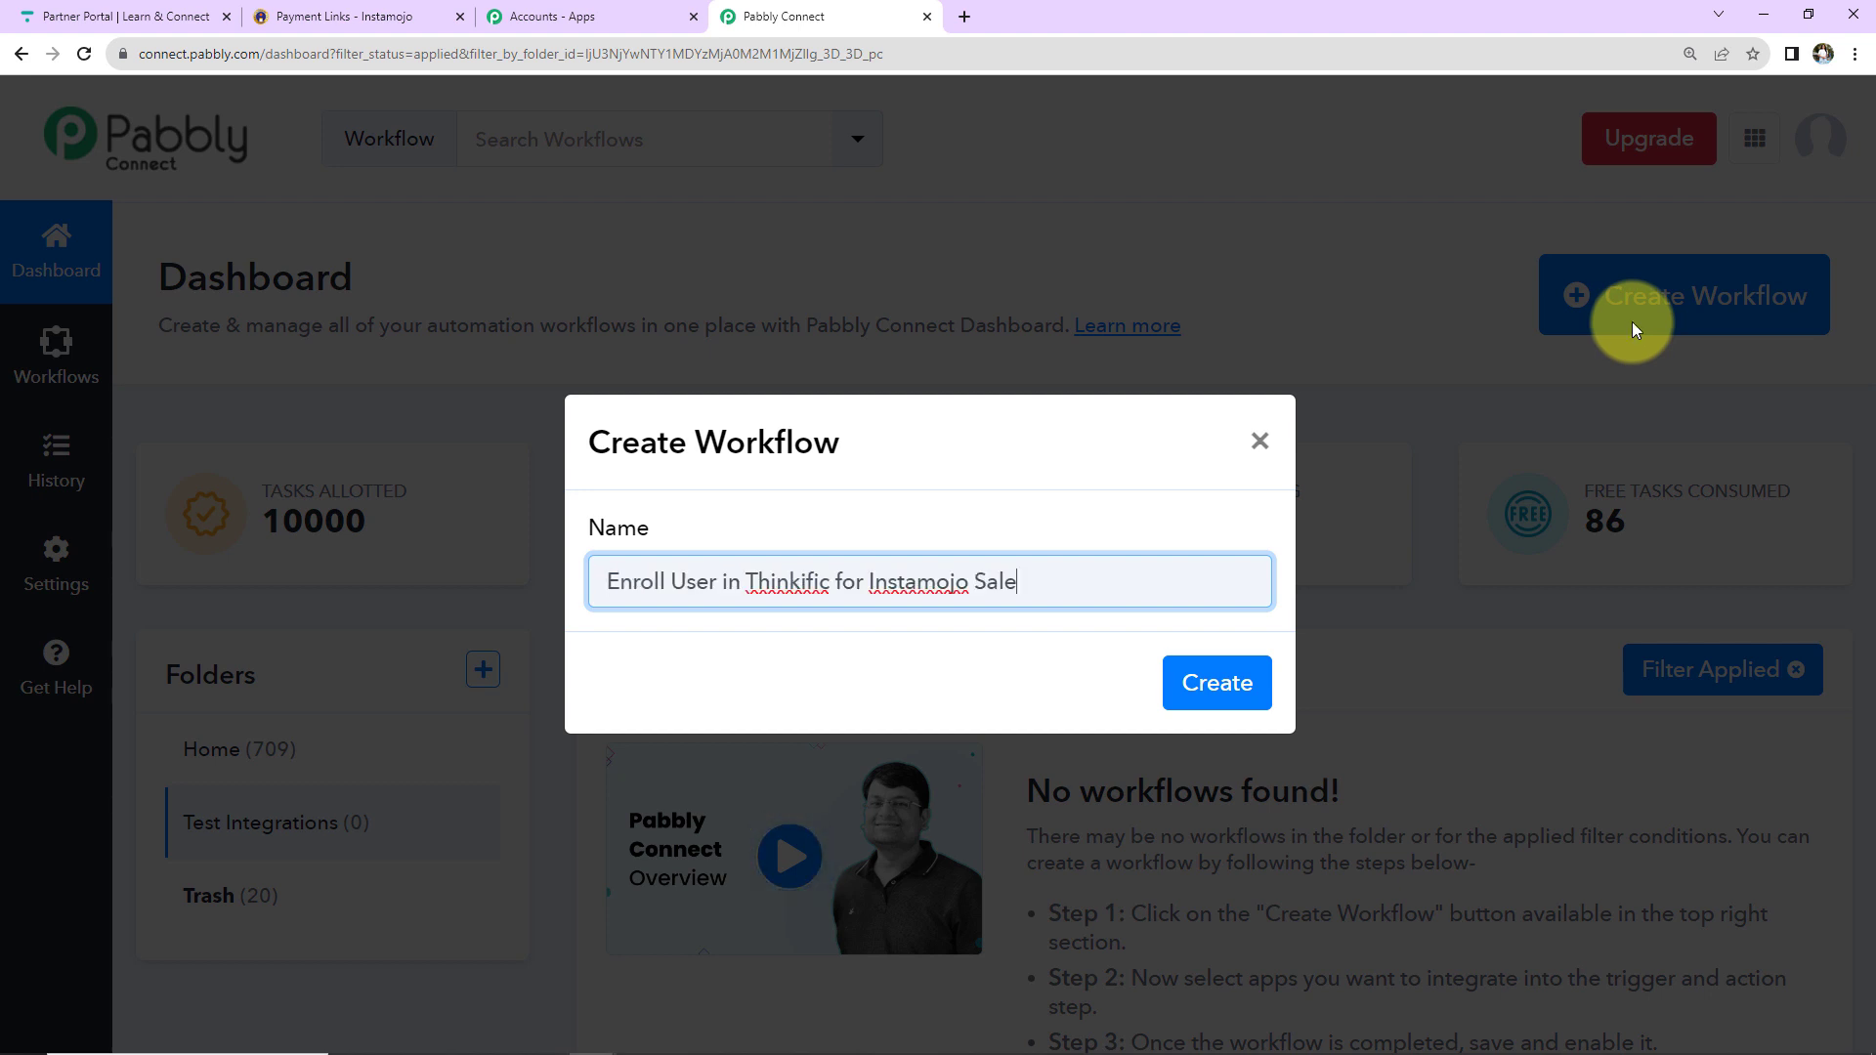
left_click(1222, 684)
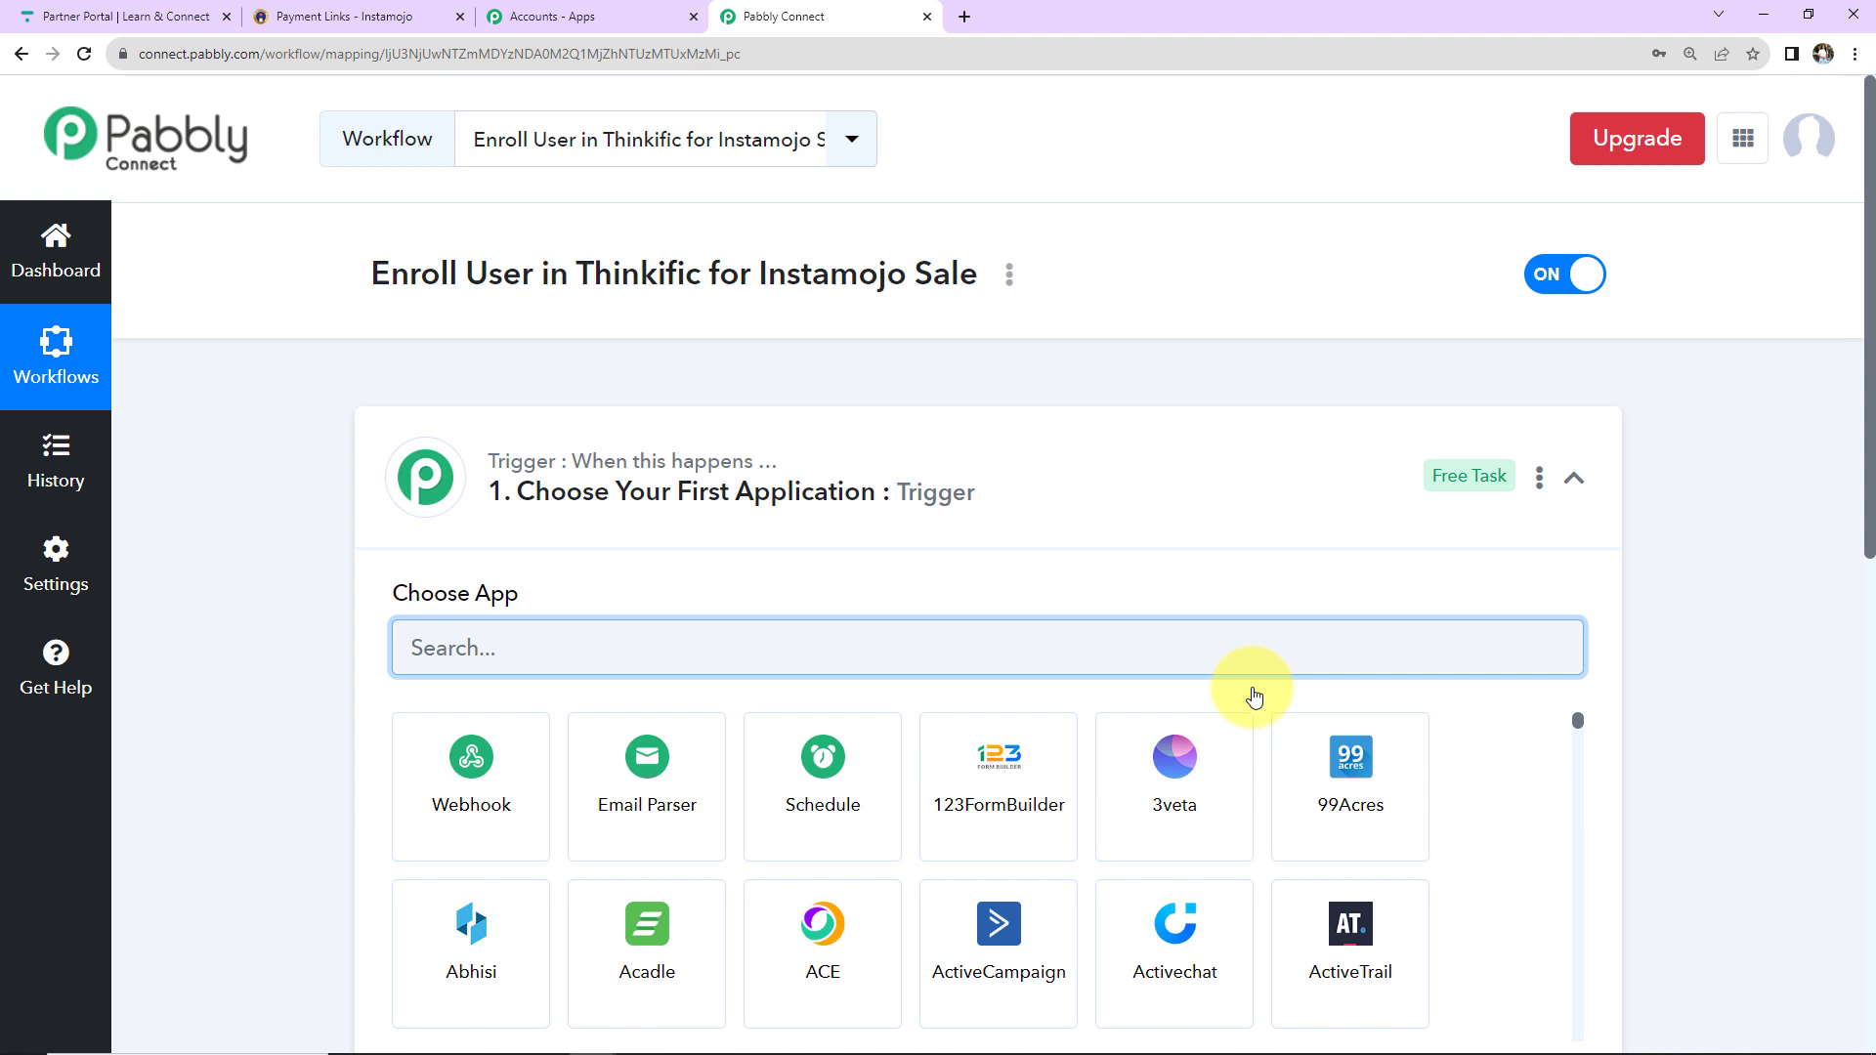
left_click(1574, 478)
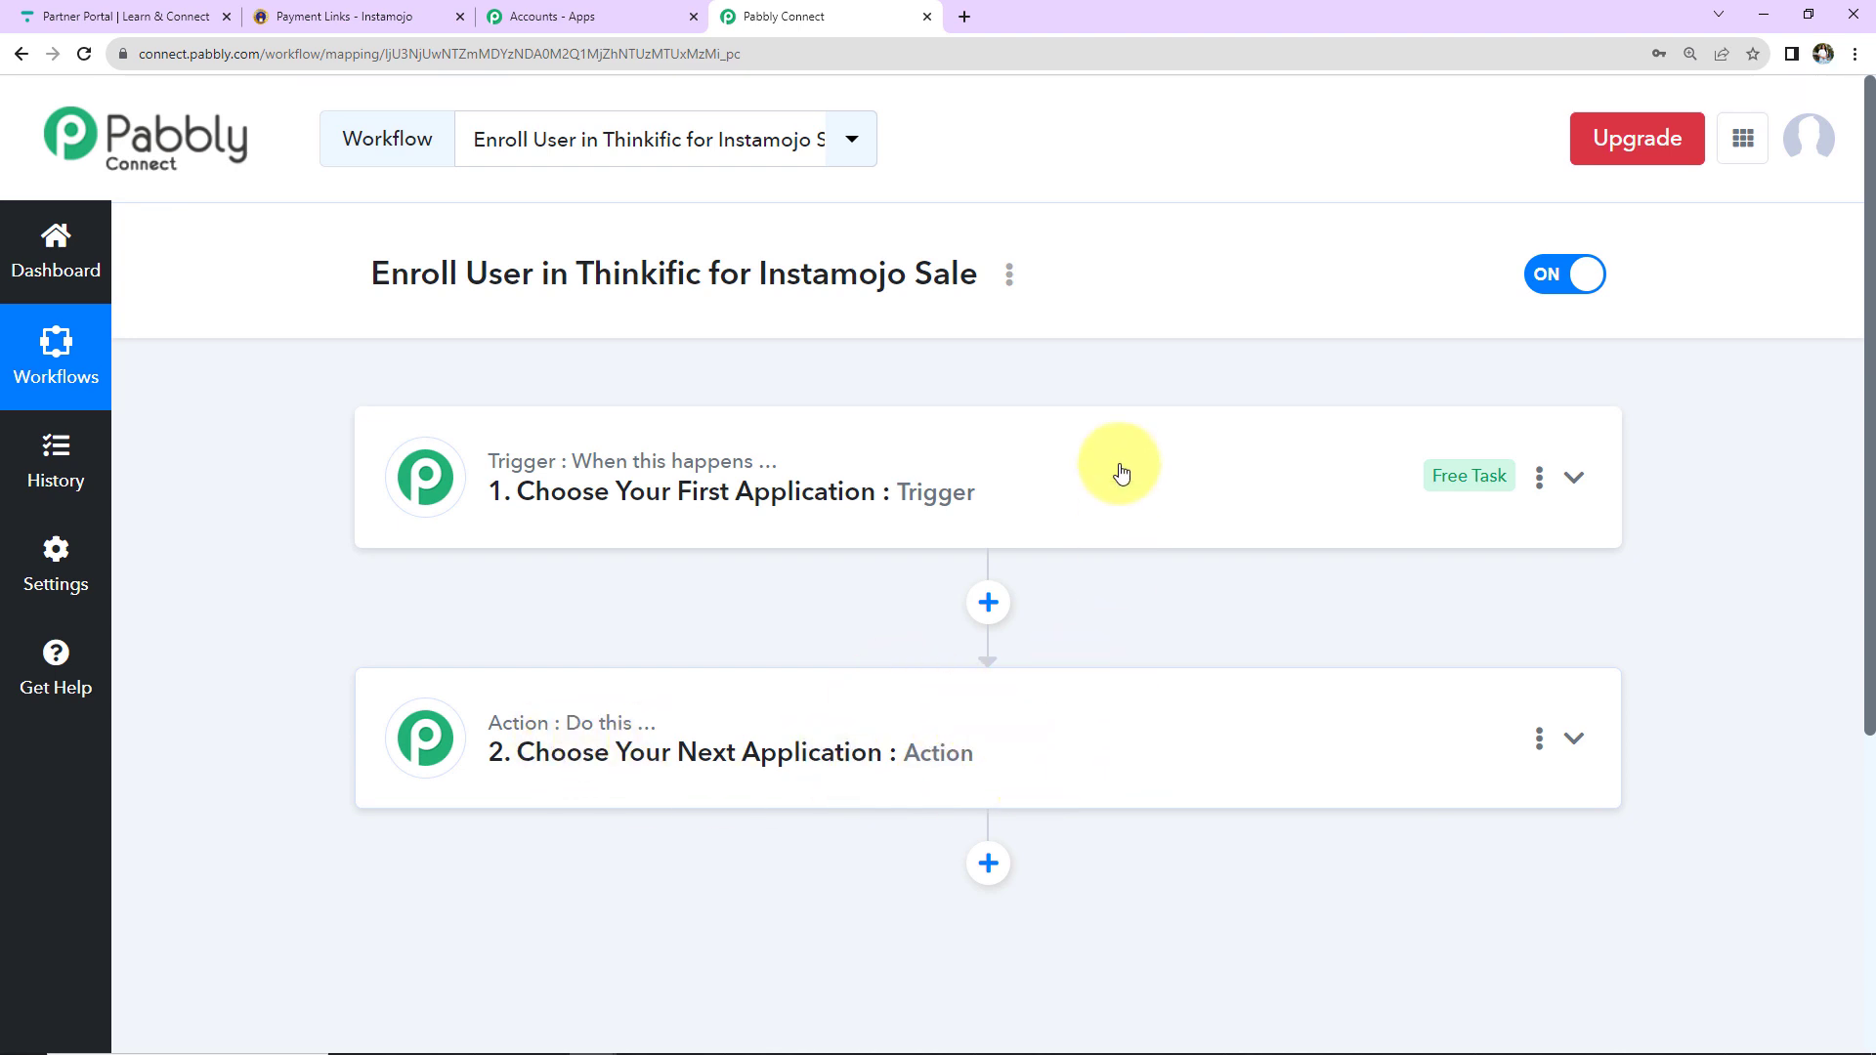
Set the trigger app to Instamojo with the New Sale event.
left_click(1047, 503)
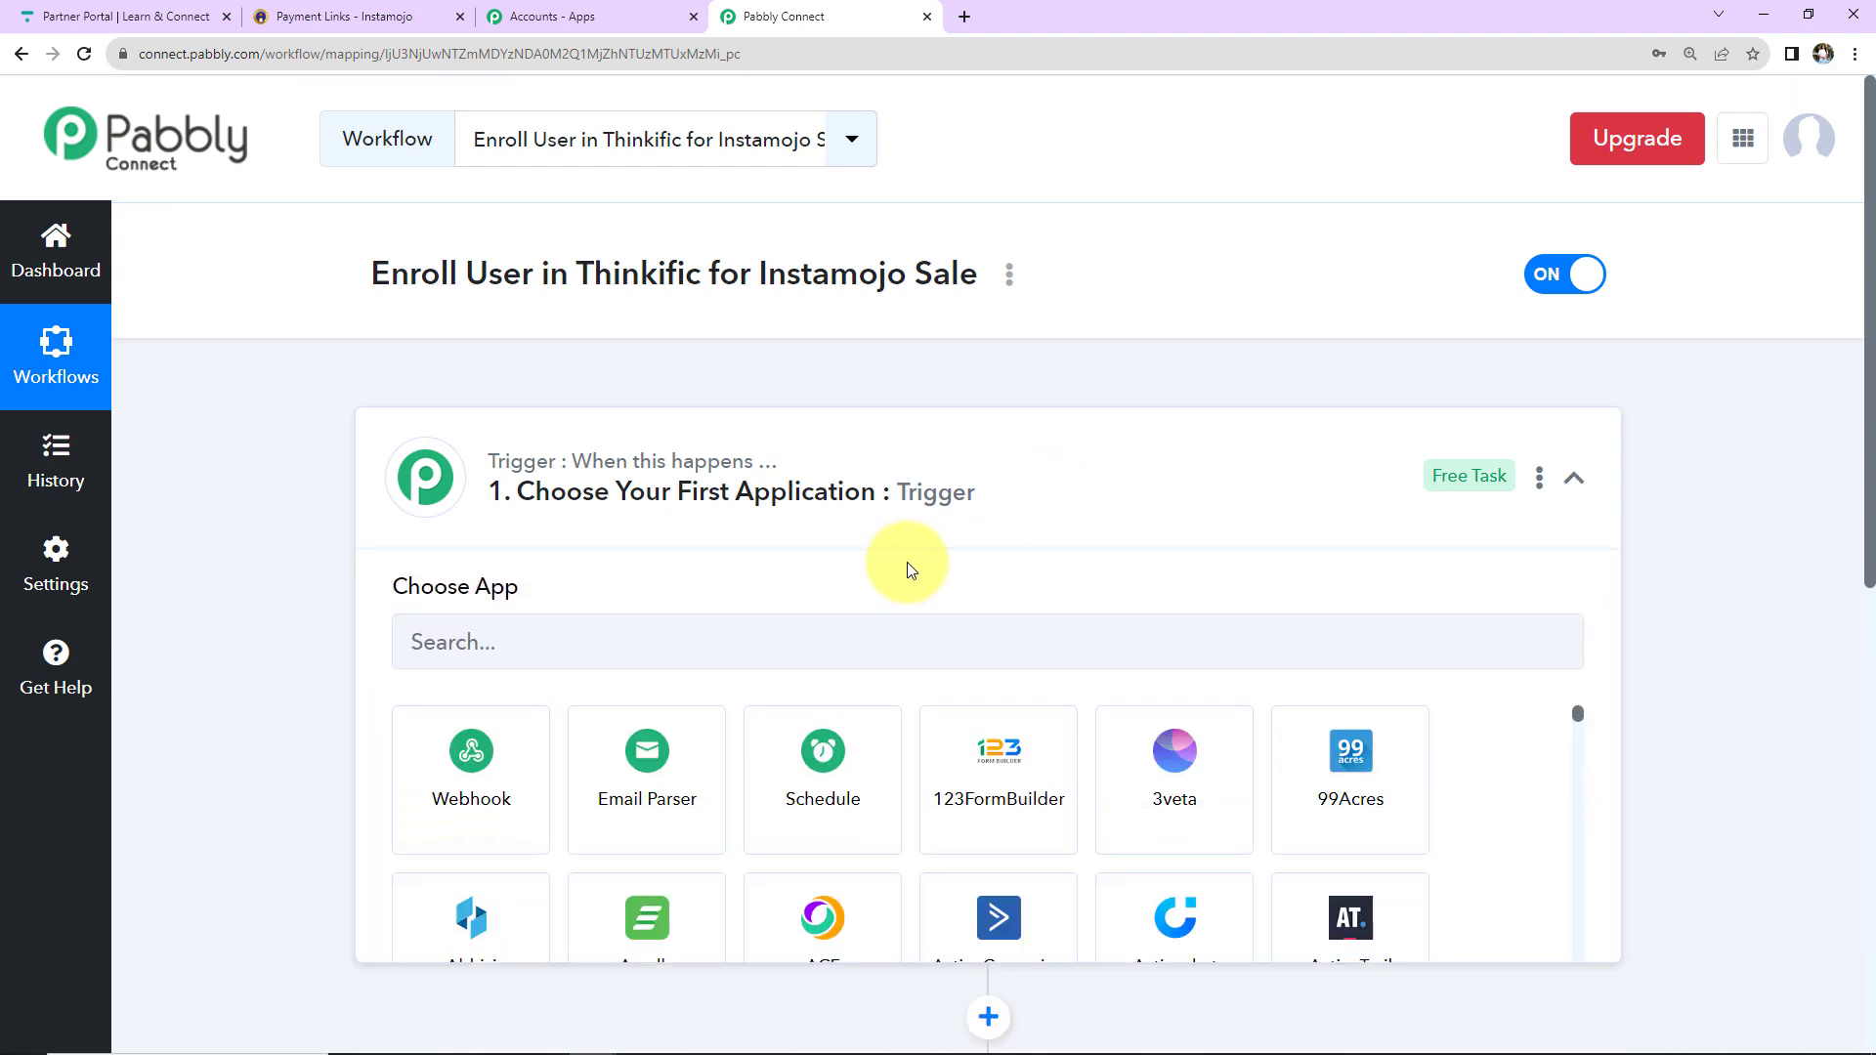
left_click(892, 643)
type("insta")
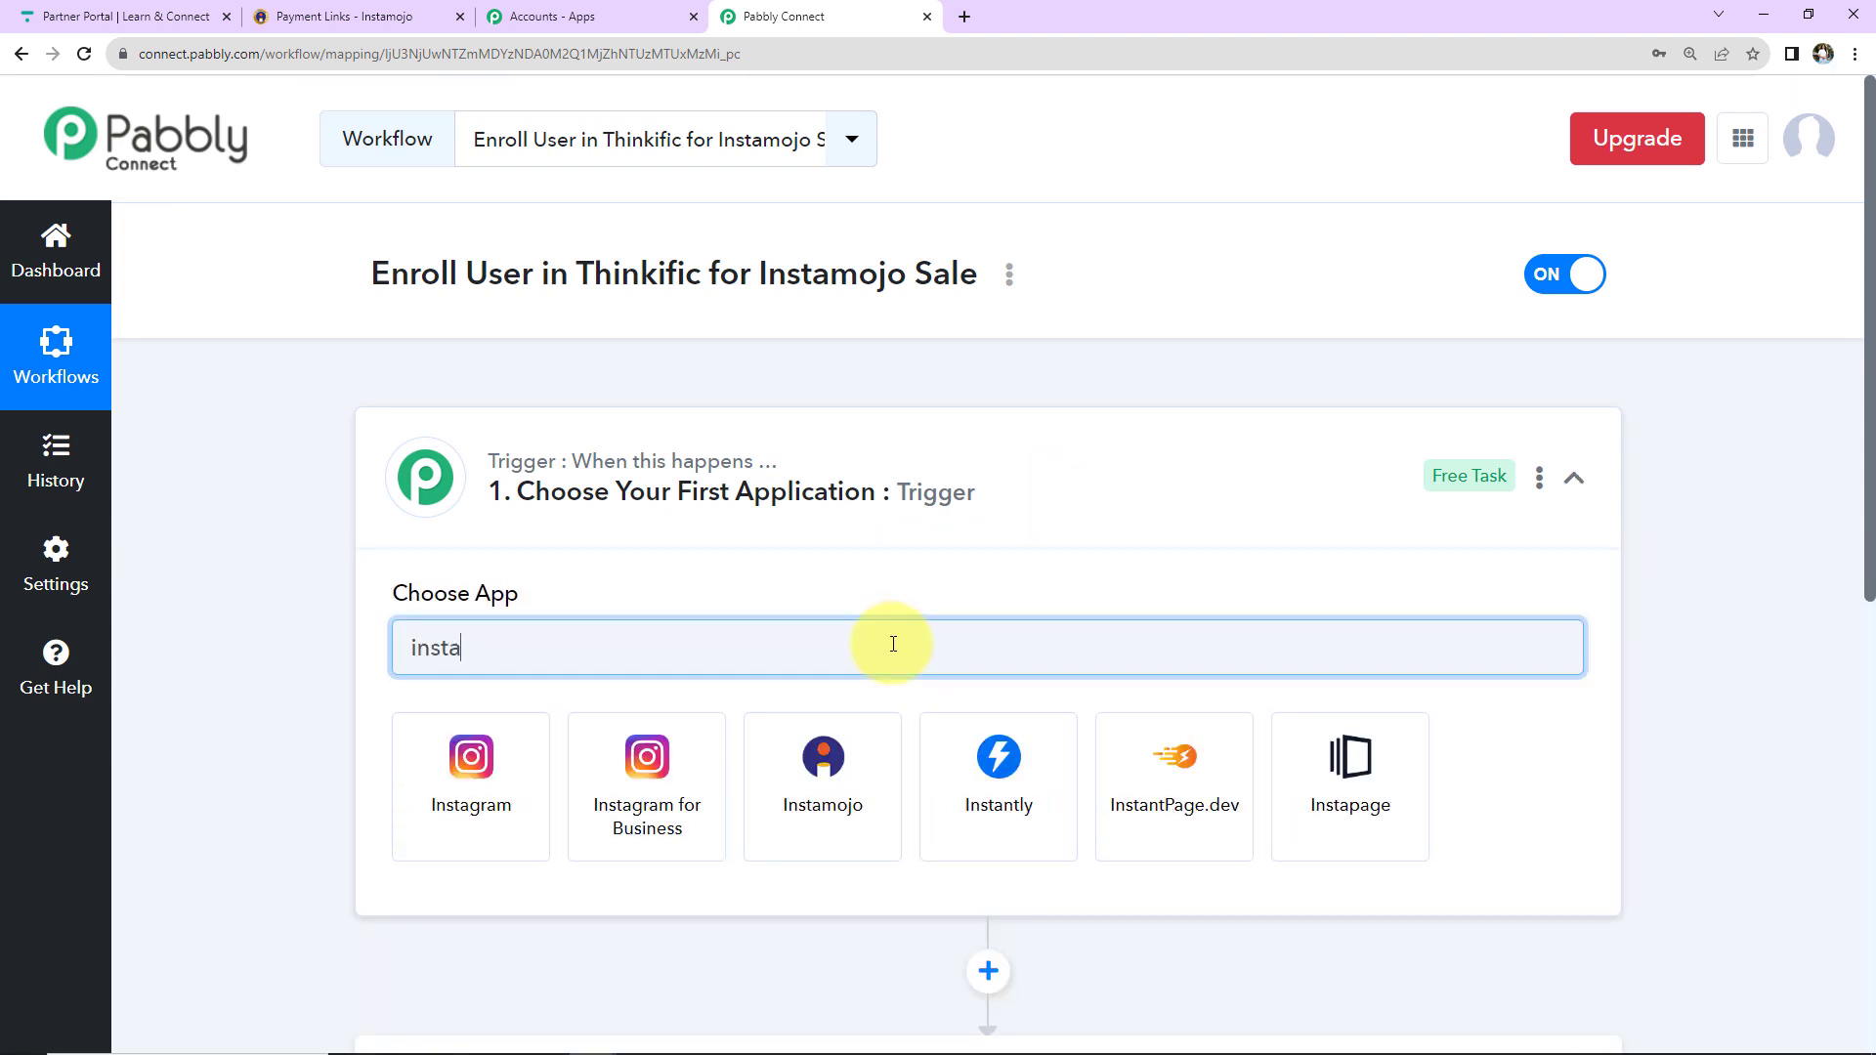
left_click(822, 772)
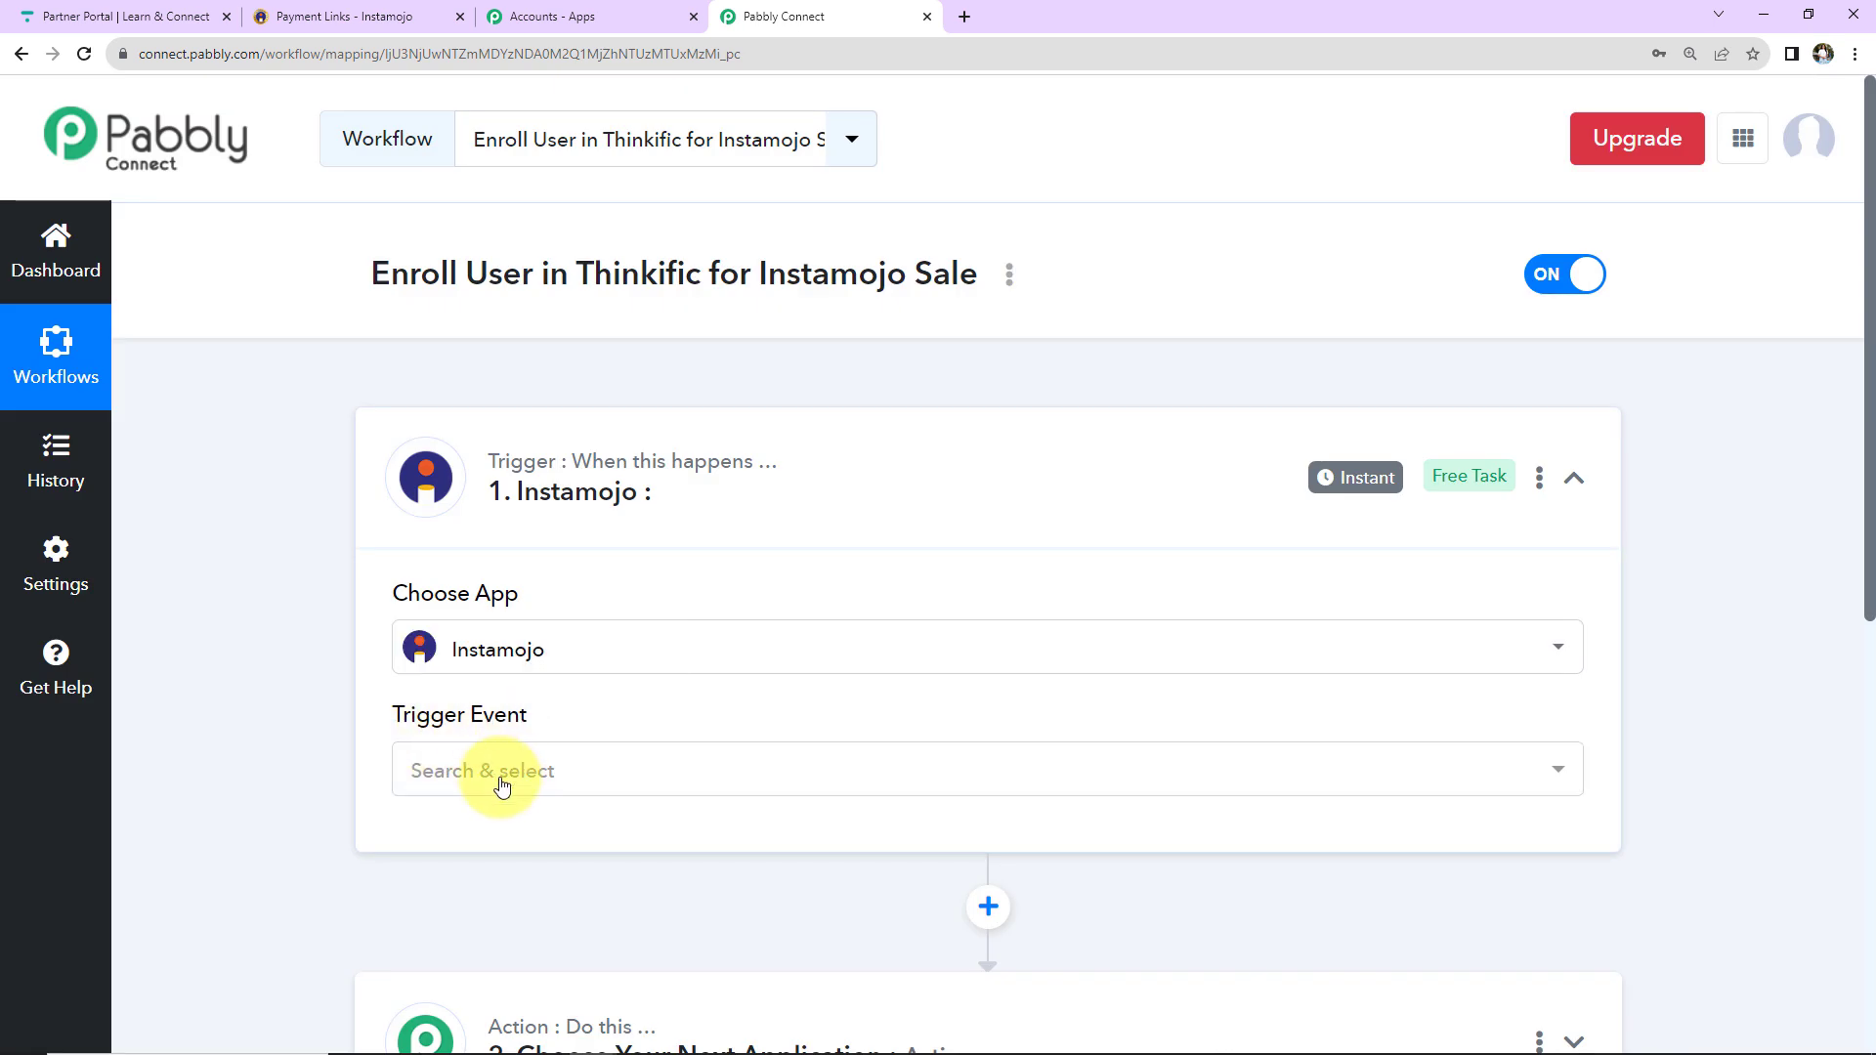
left_click(499, 777)
left_click(471, 920)
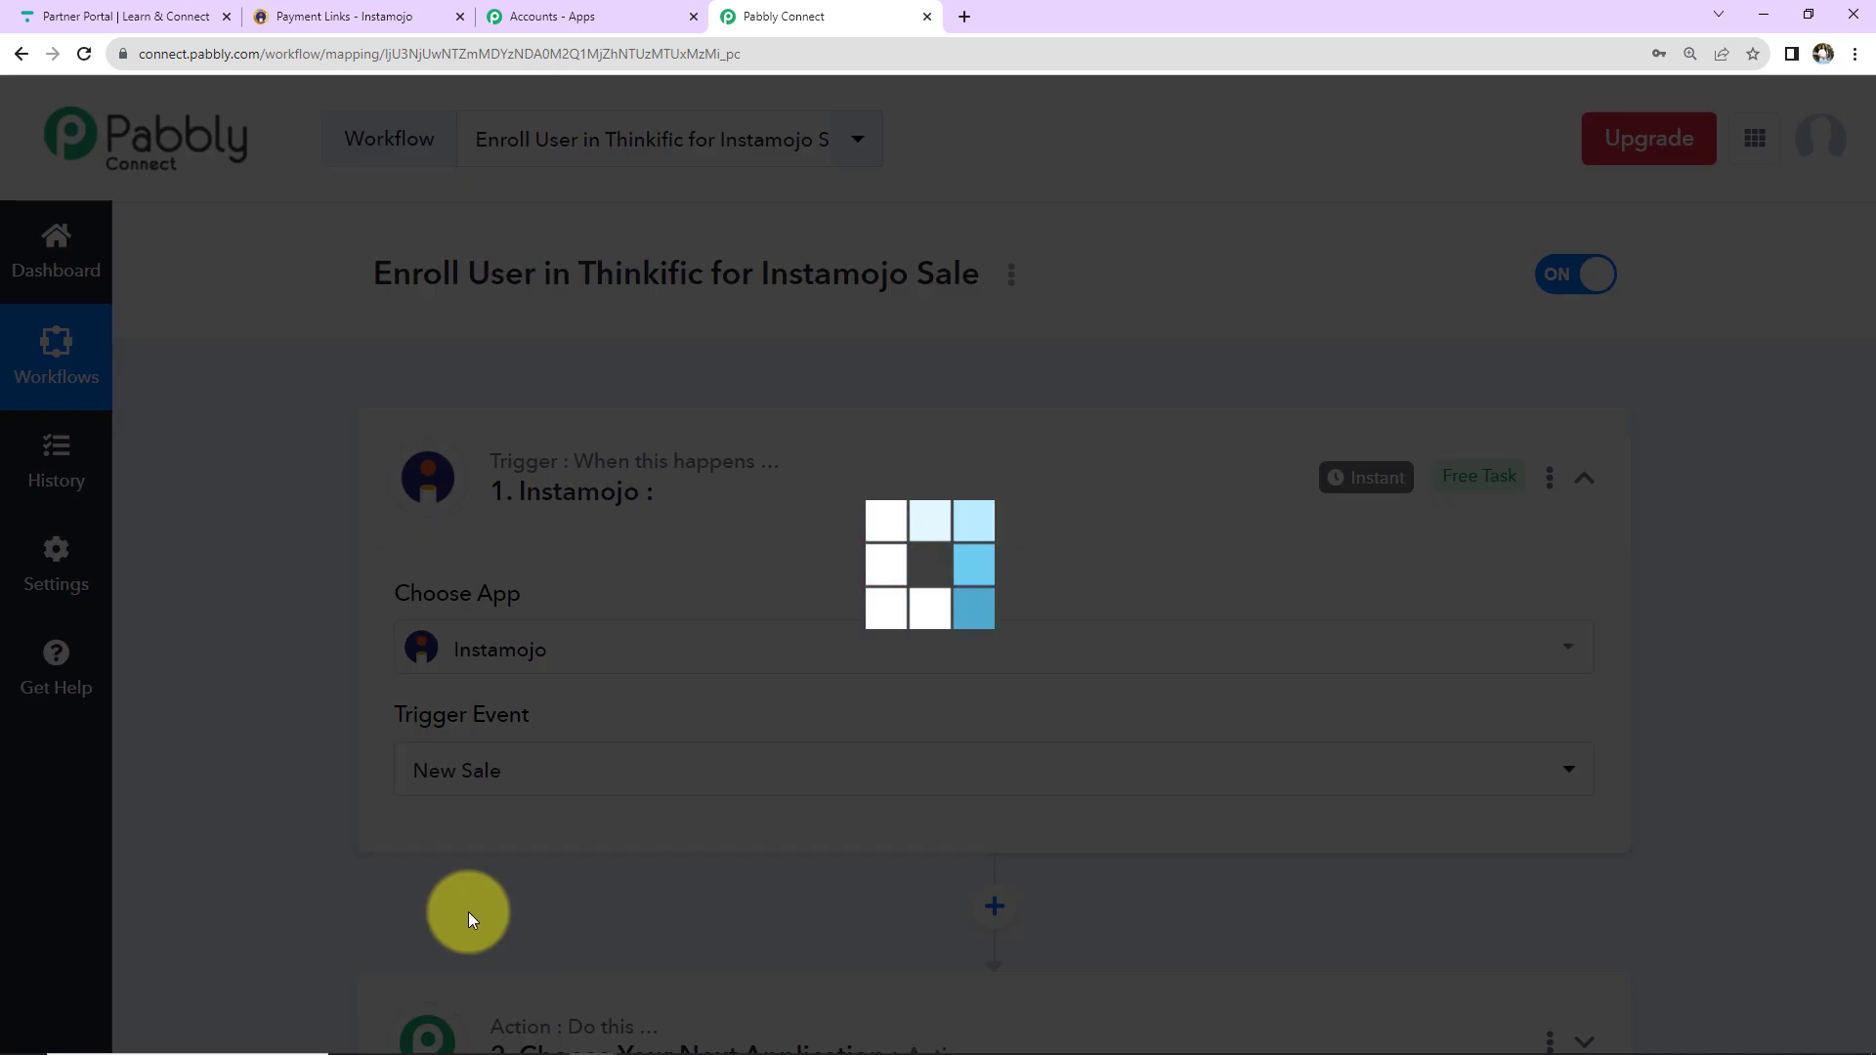
Copy the trigger's webhook URL for use in Instamojo.
scroll(890, 787, "down", 2)
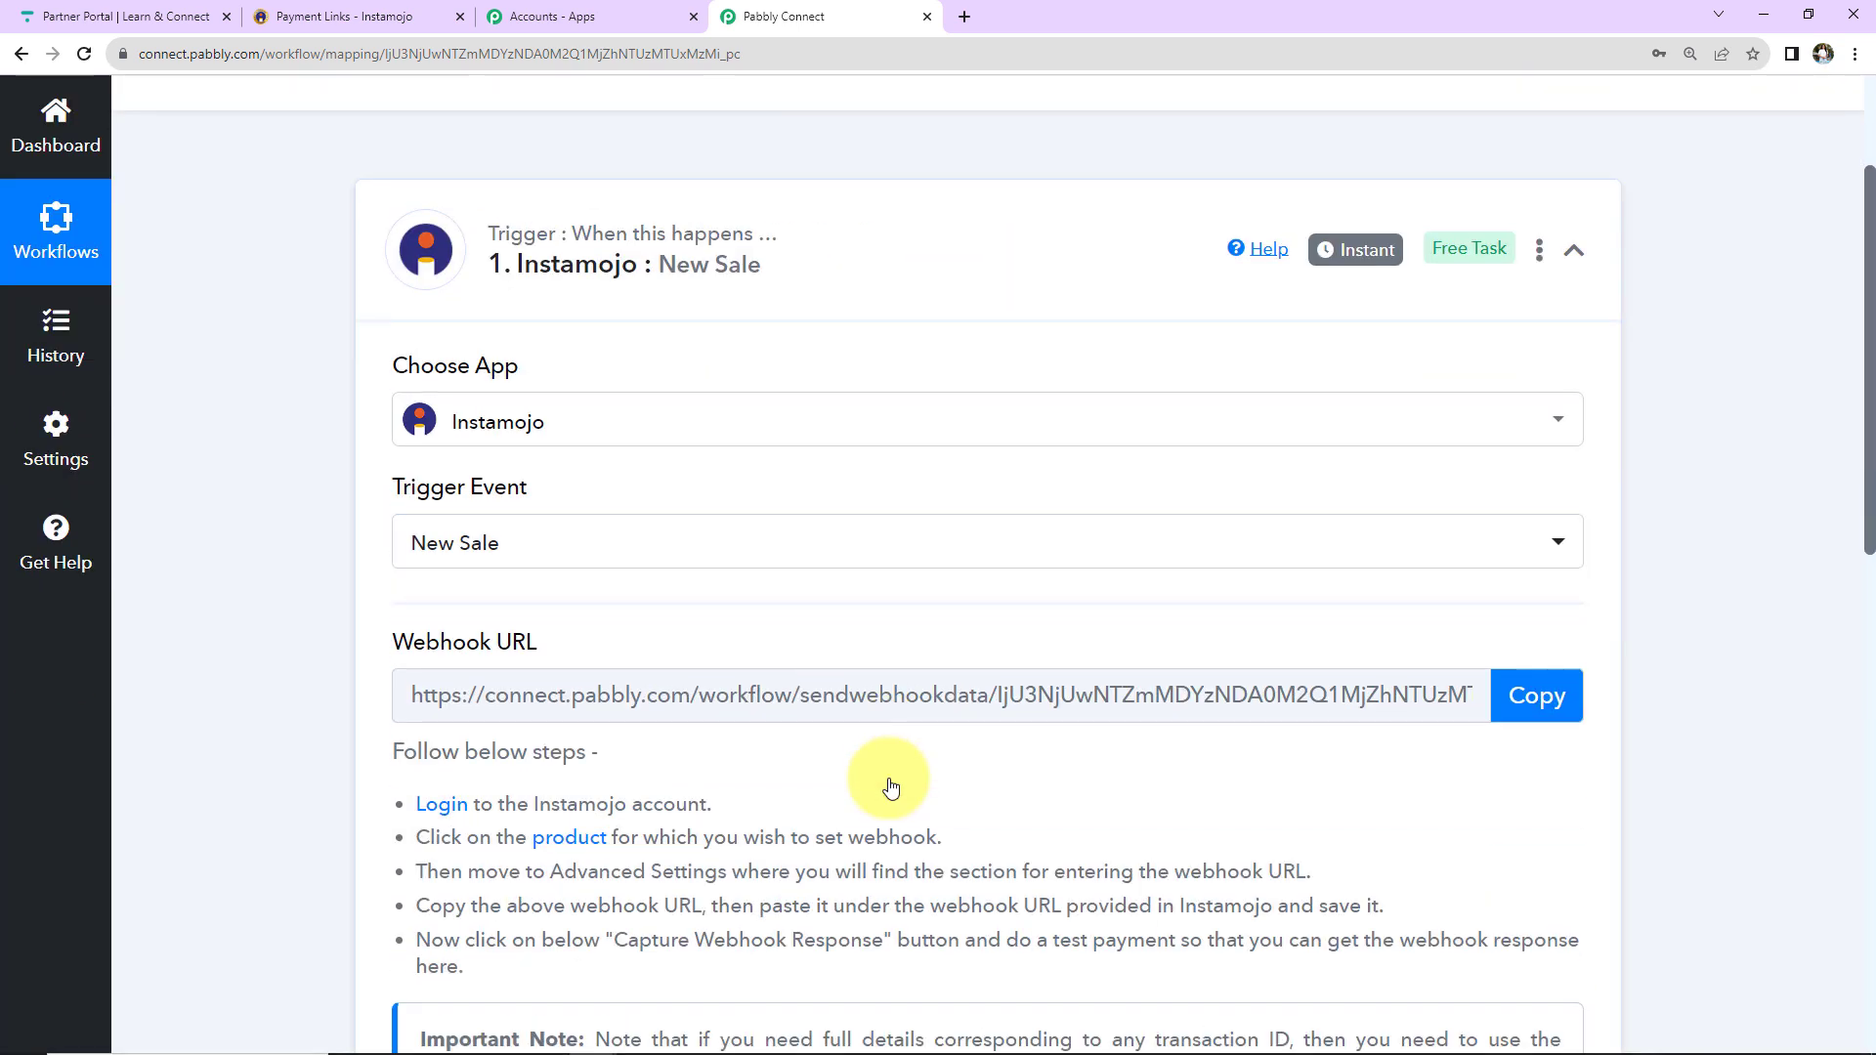
mouse_move(400, 636)
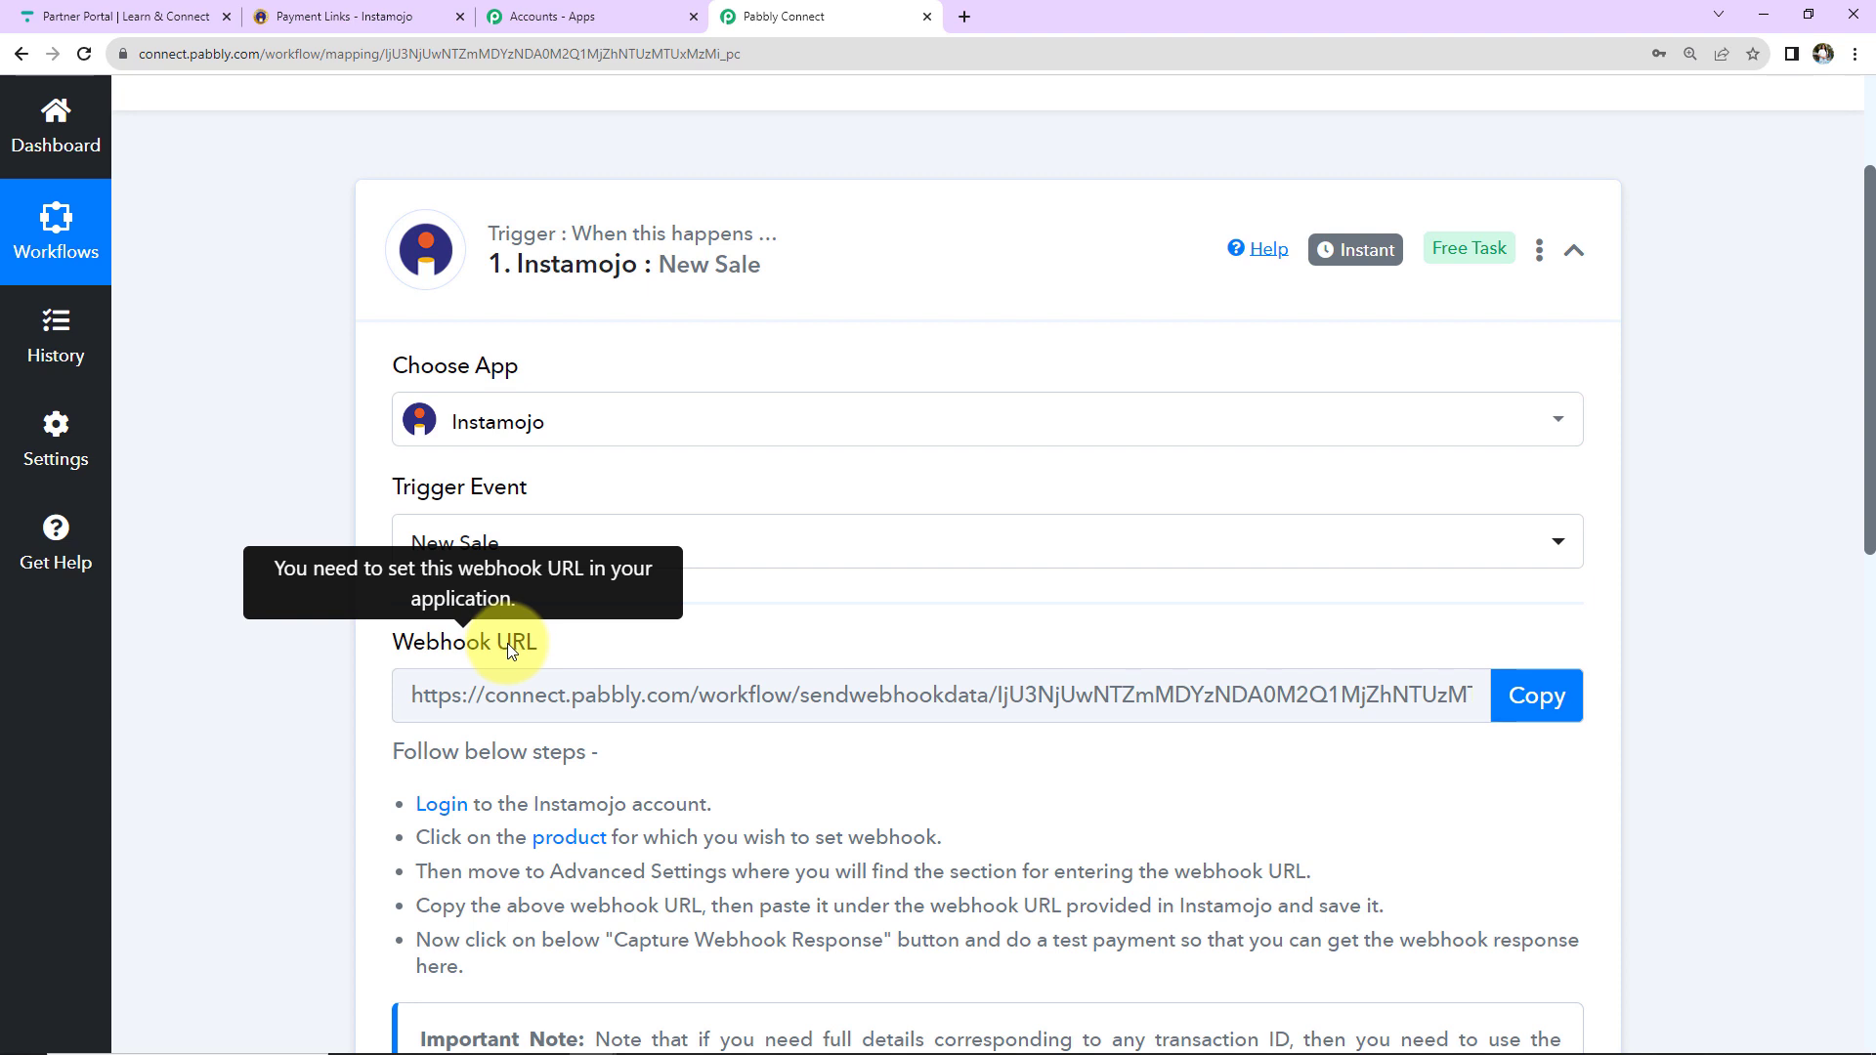
left_click(1532, 694)
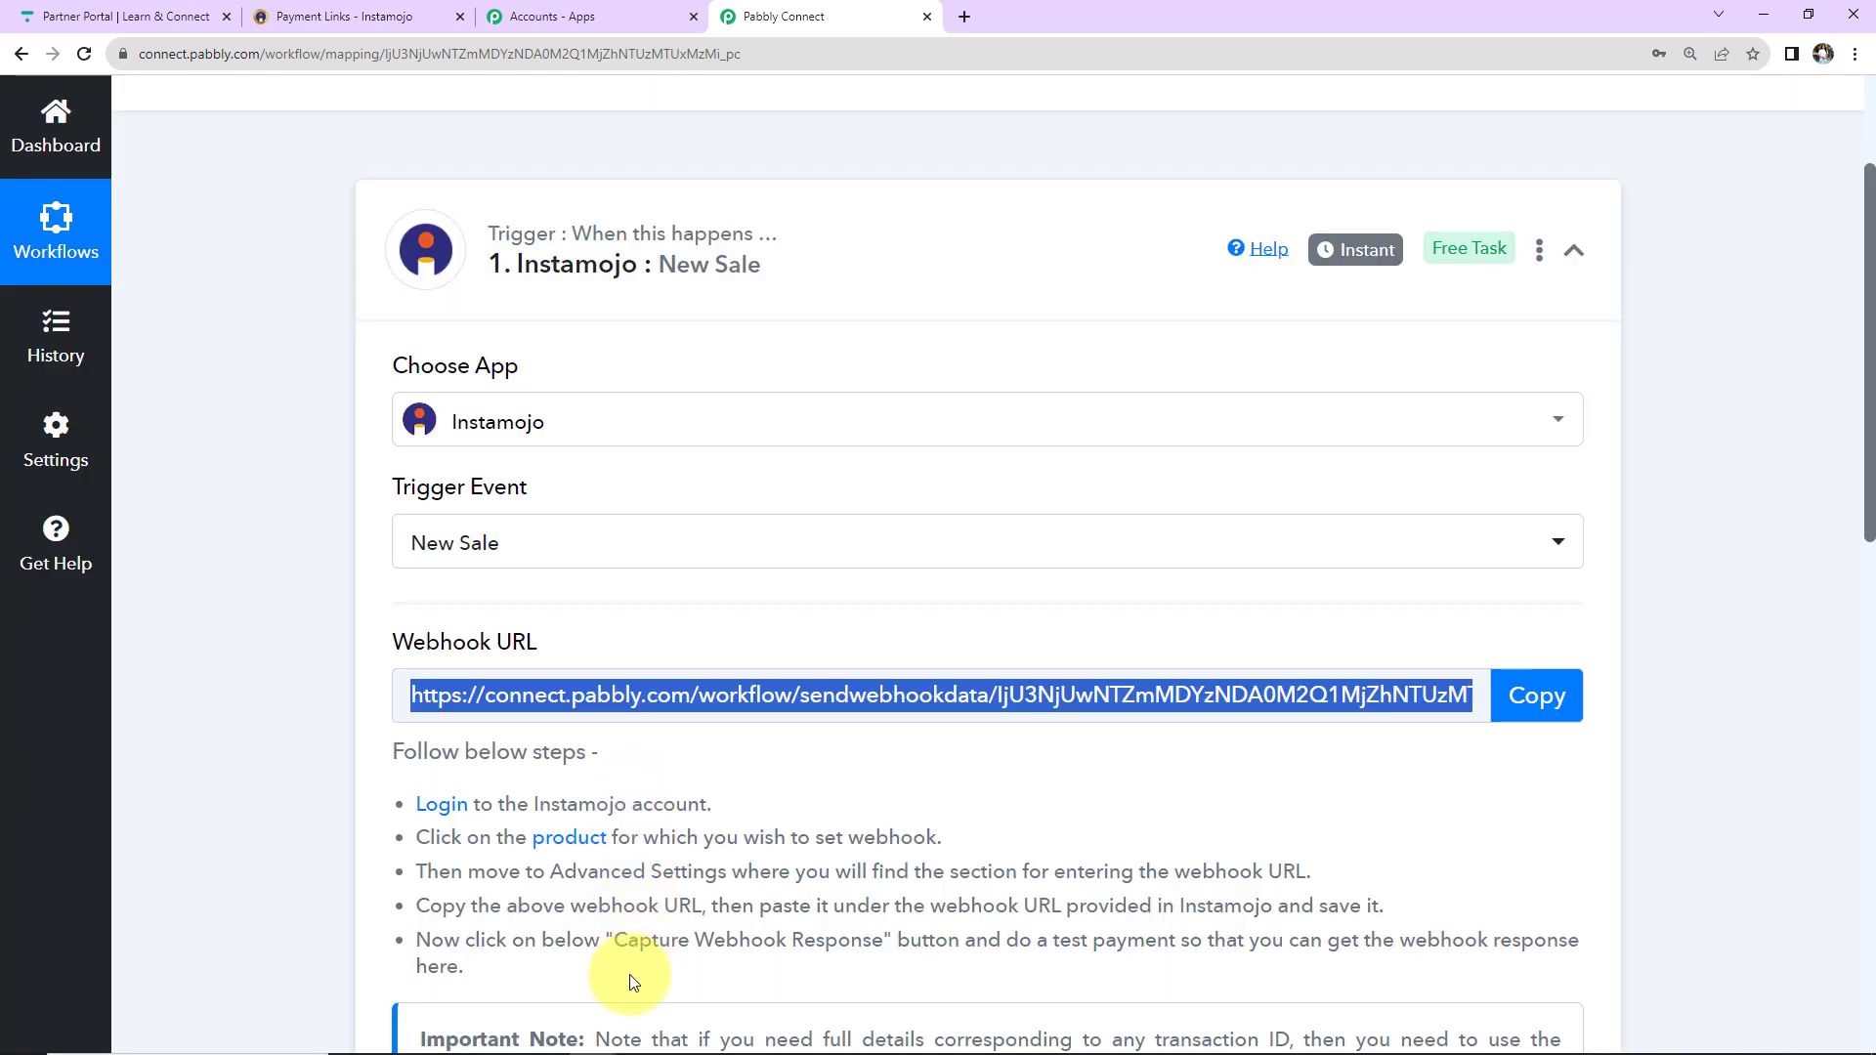
left_click(374, 32)
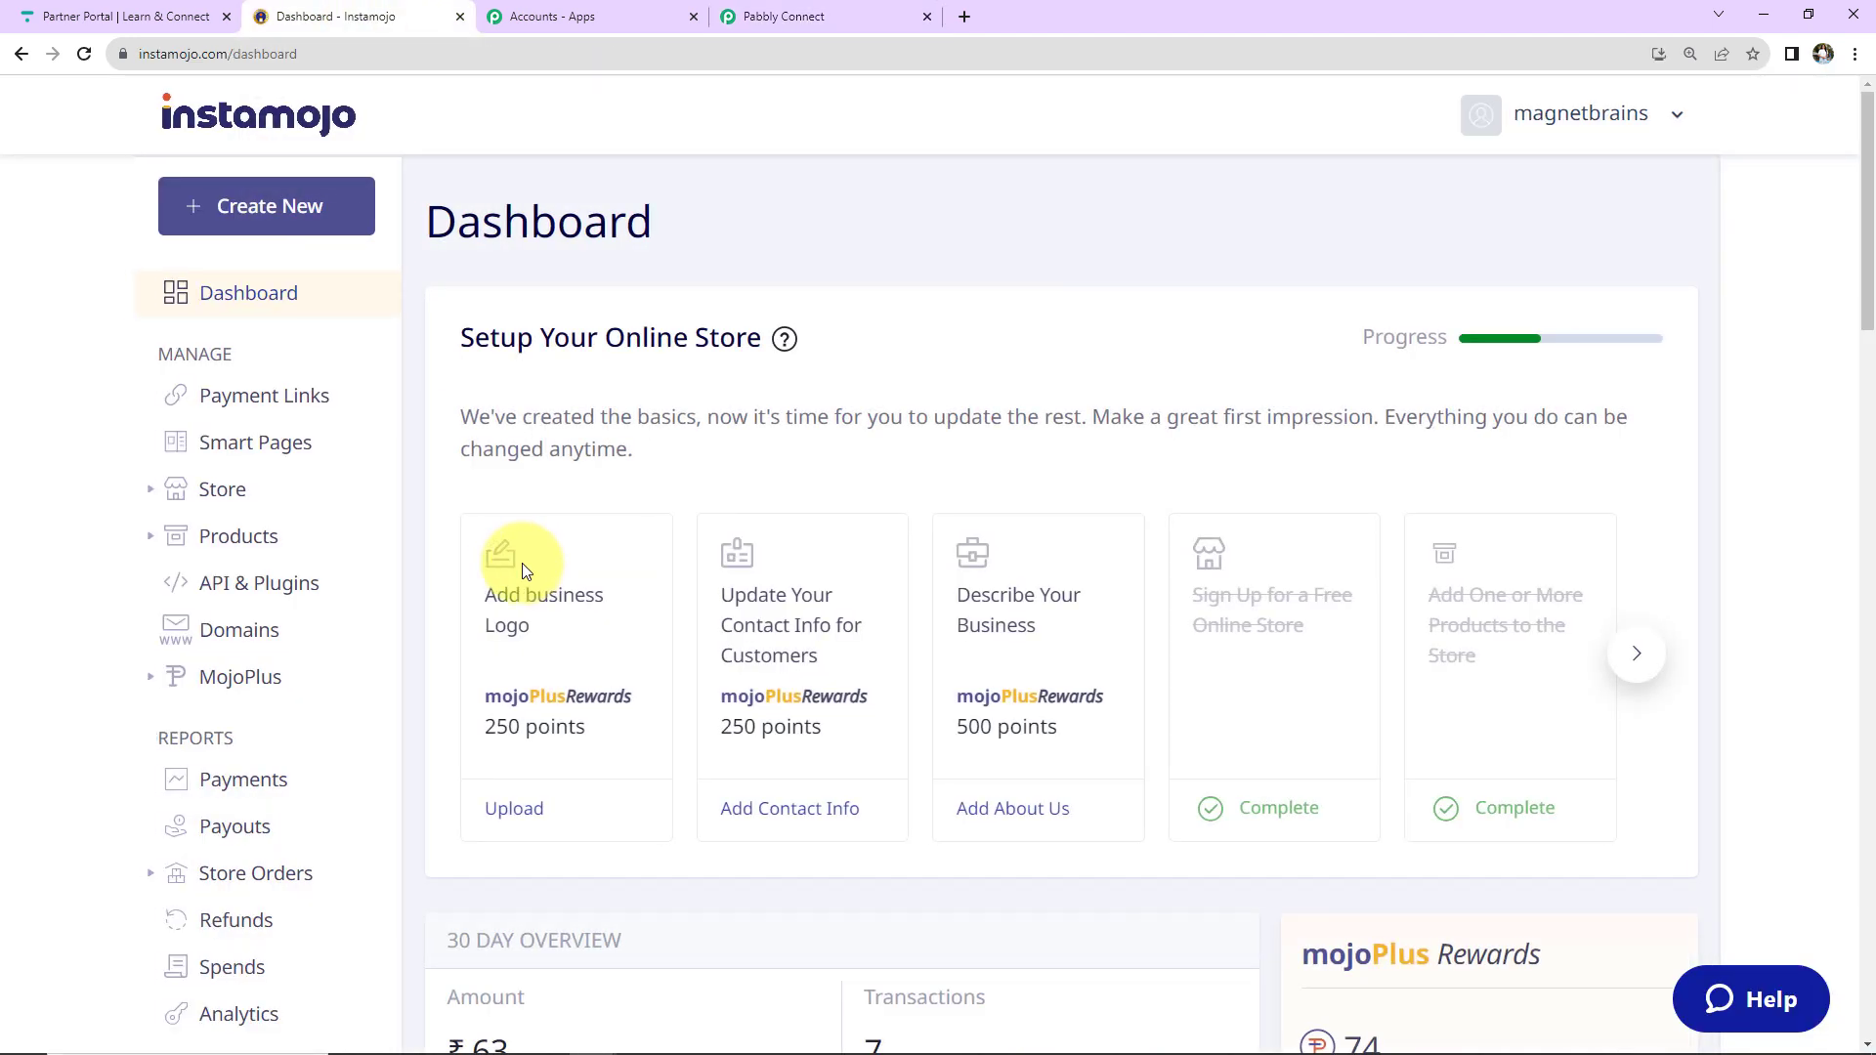
Open the PHP for Beginners product for editing from Products > All Products.
left_click(239, 536)
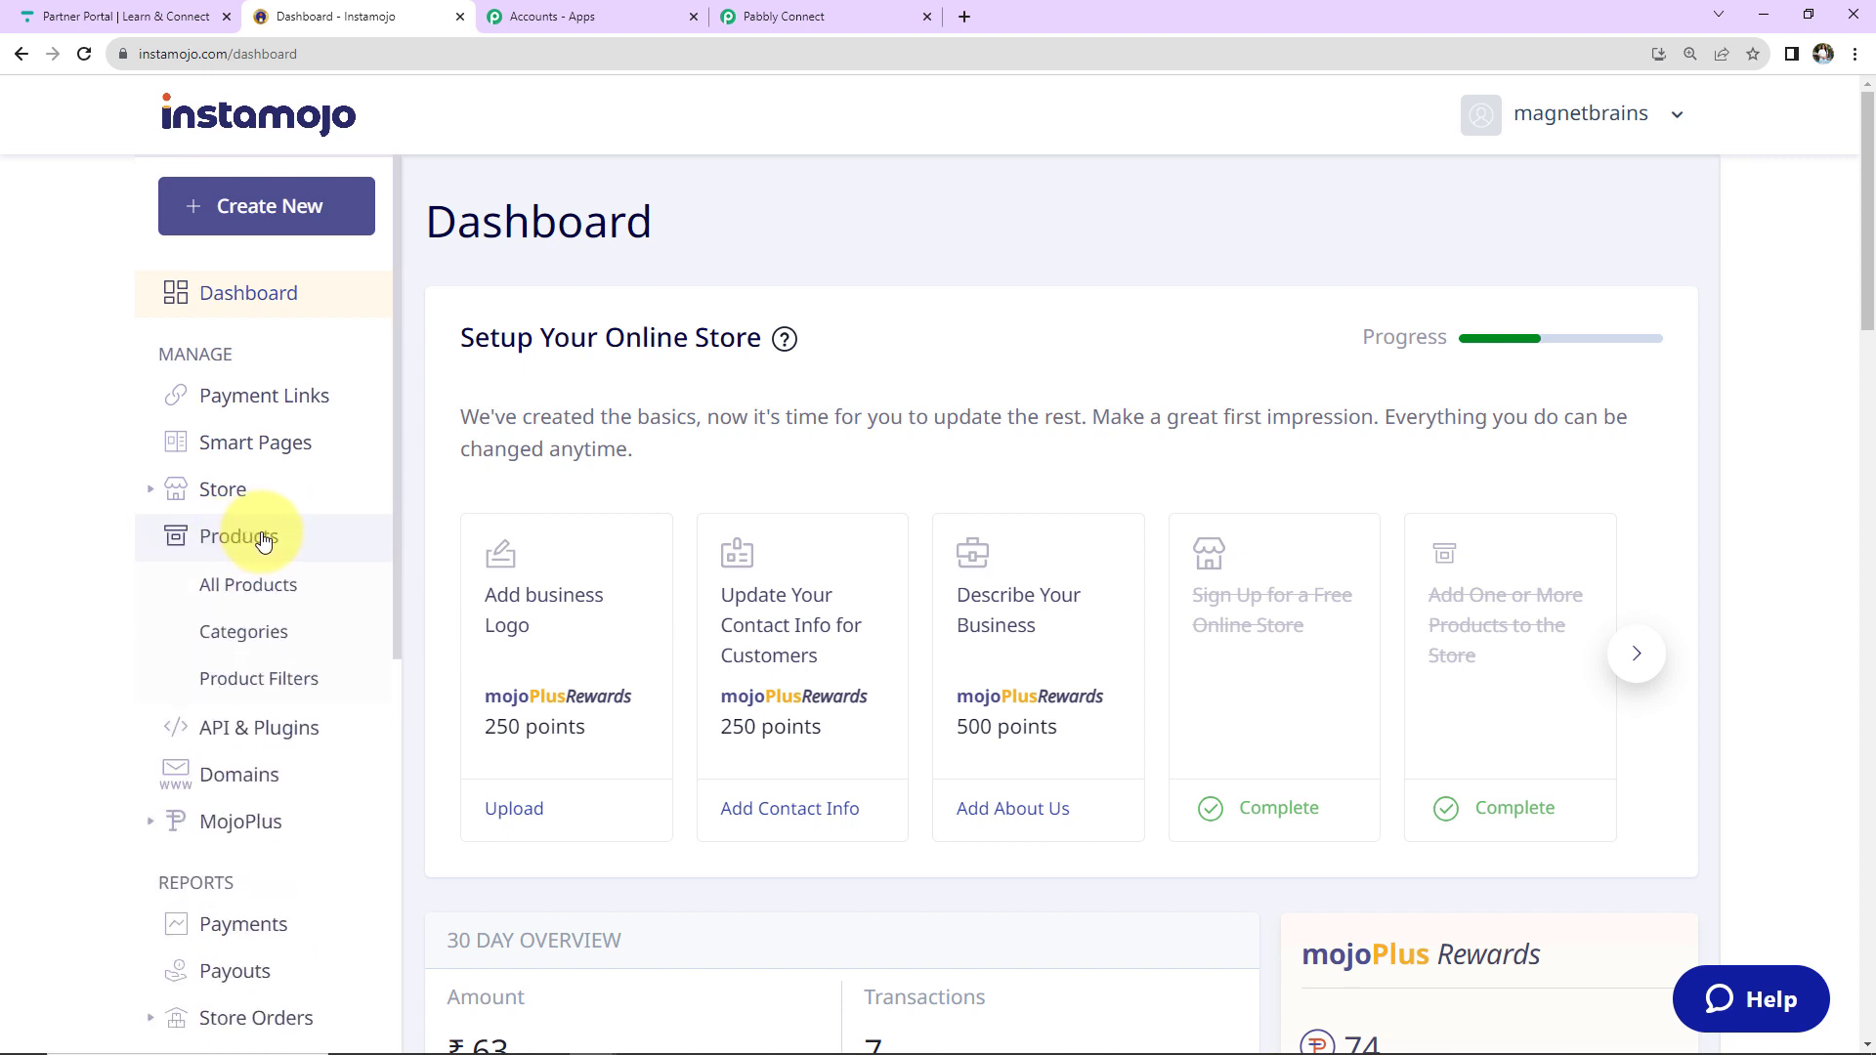
left_click(263, 586)
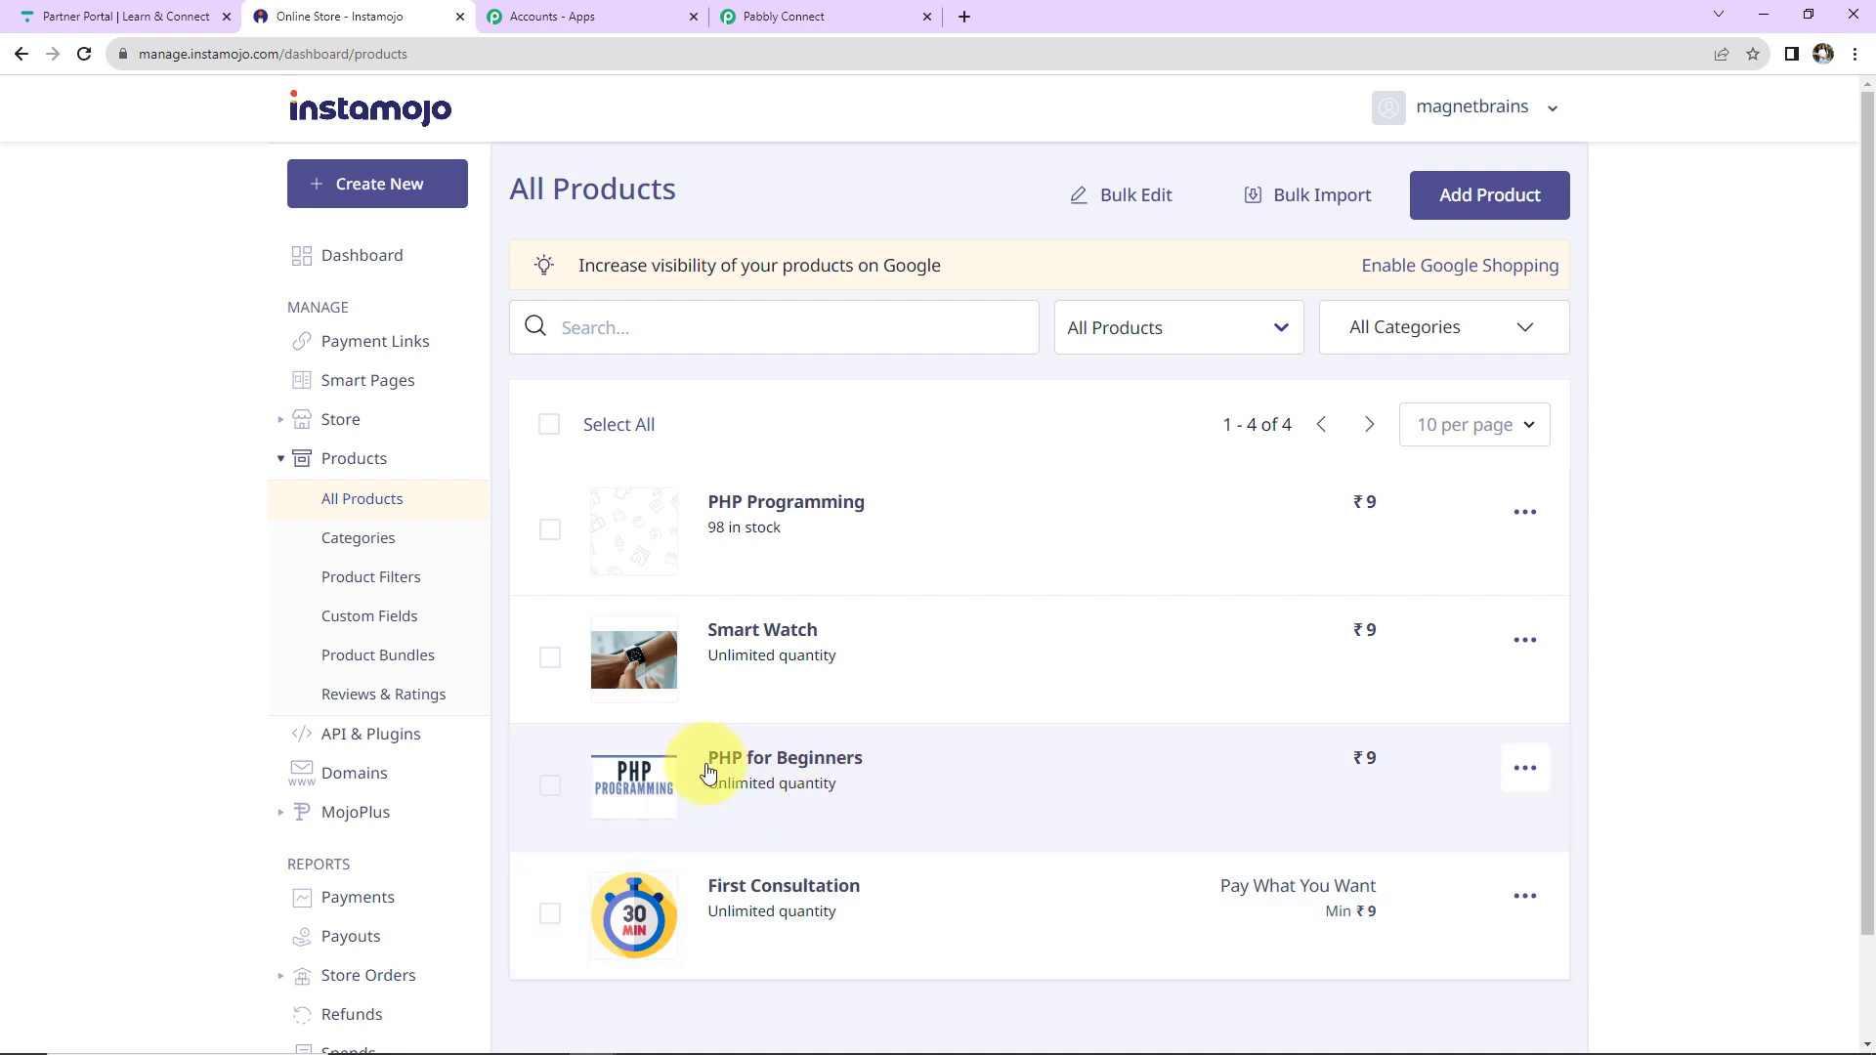
left_click(819, 779)
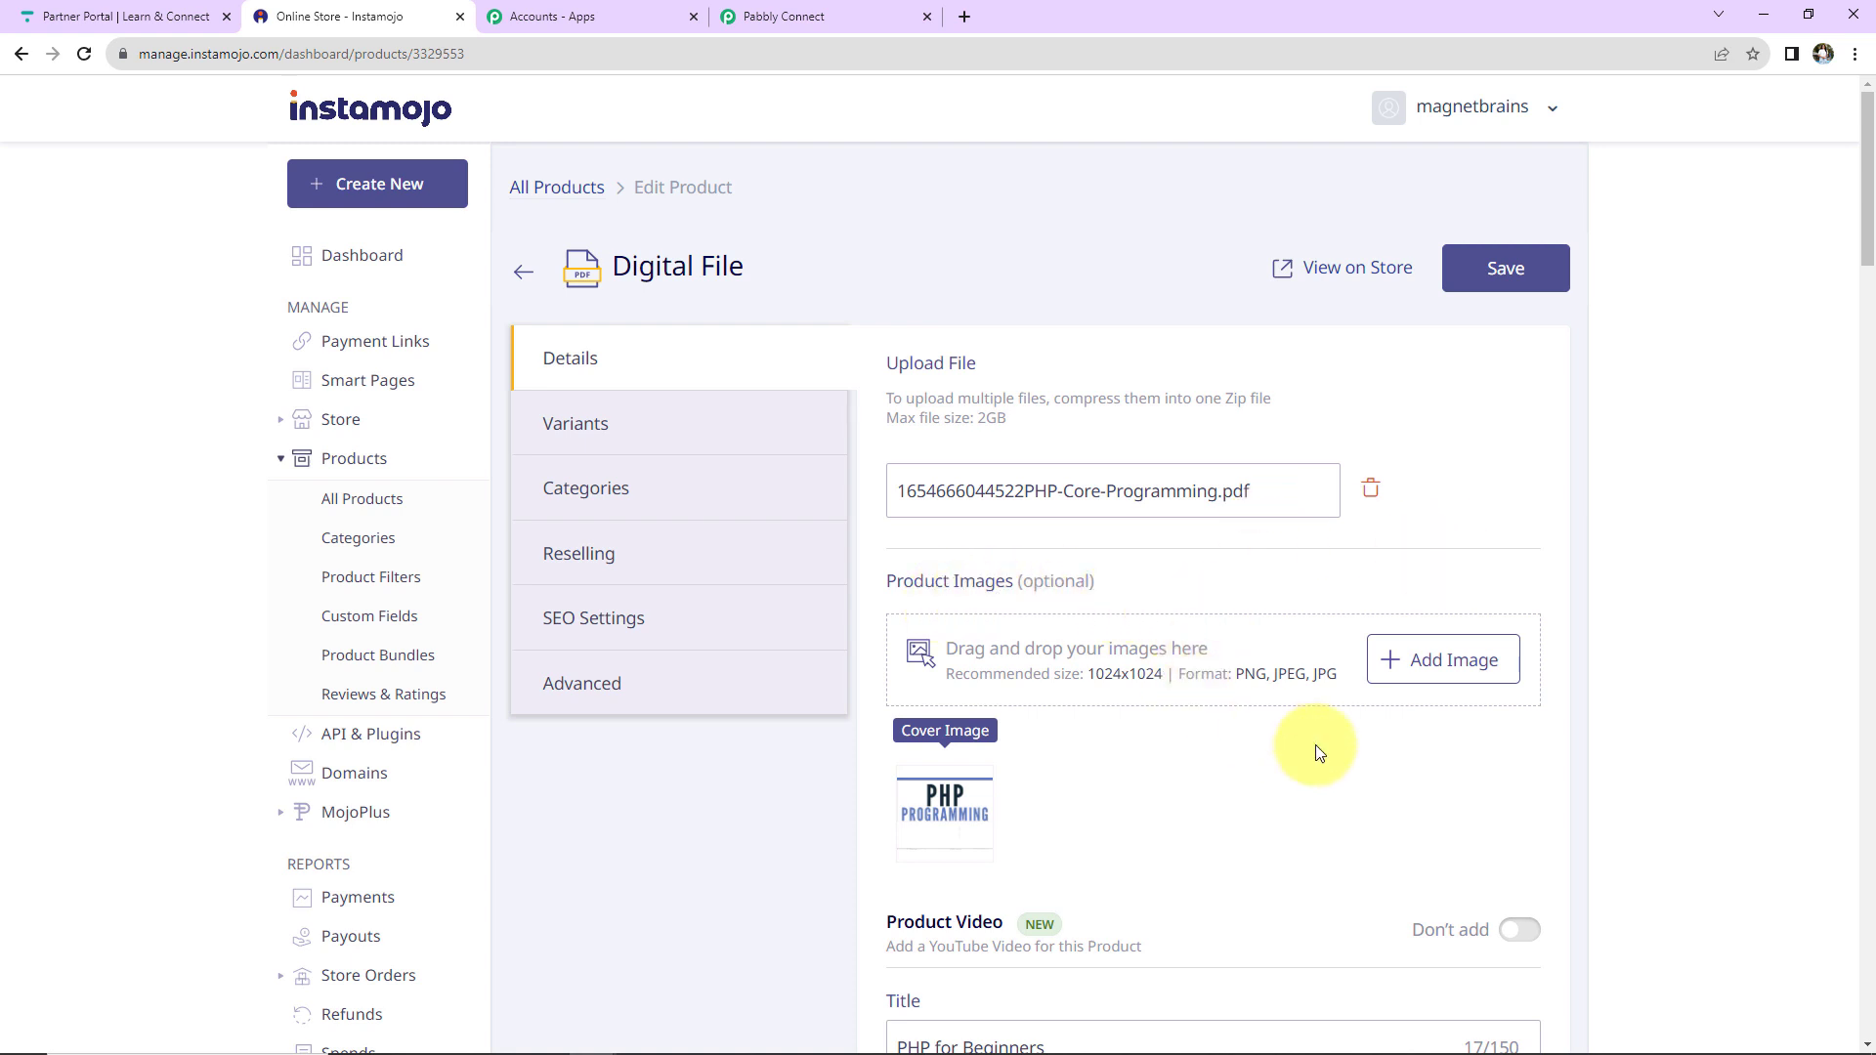
Paste the Pabbly webhook URL into the product's Webhook URL field and save.
scroll(1315, 745, "down", 5)
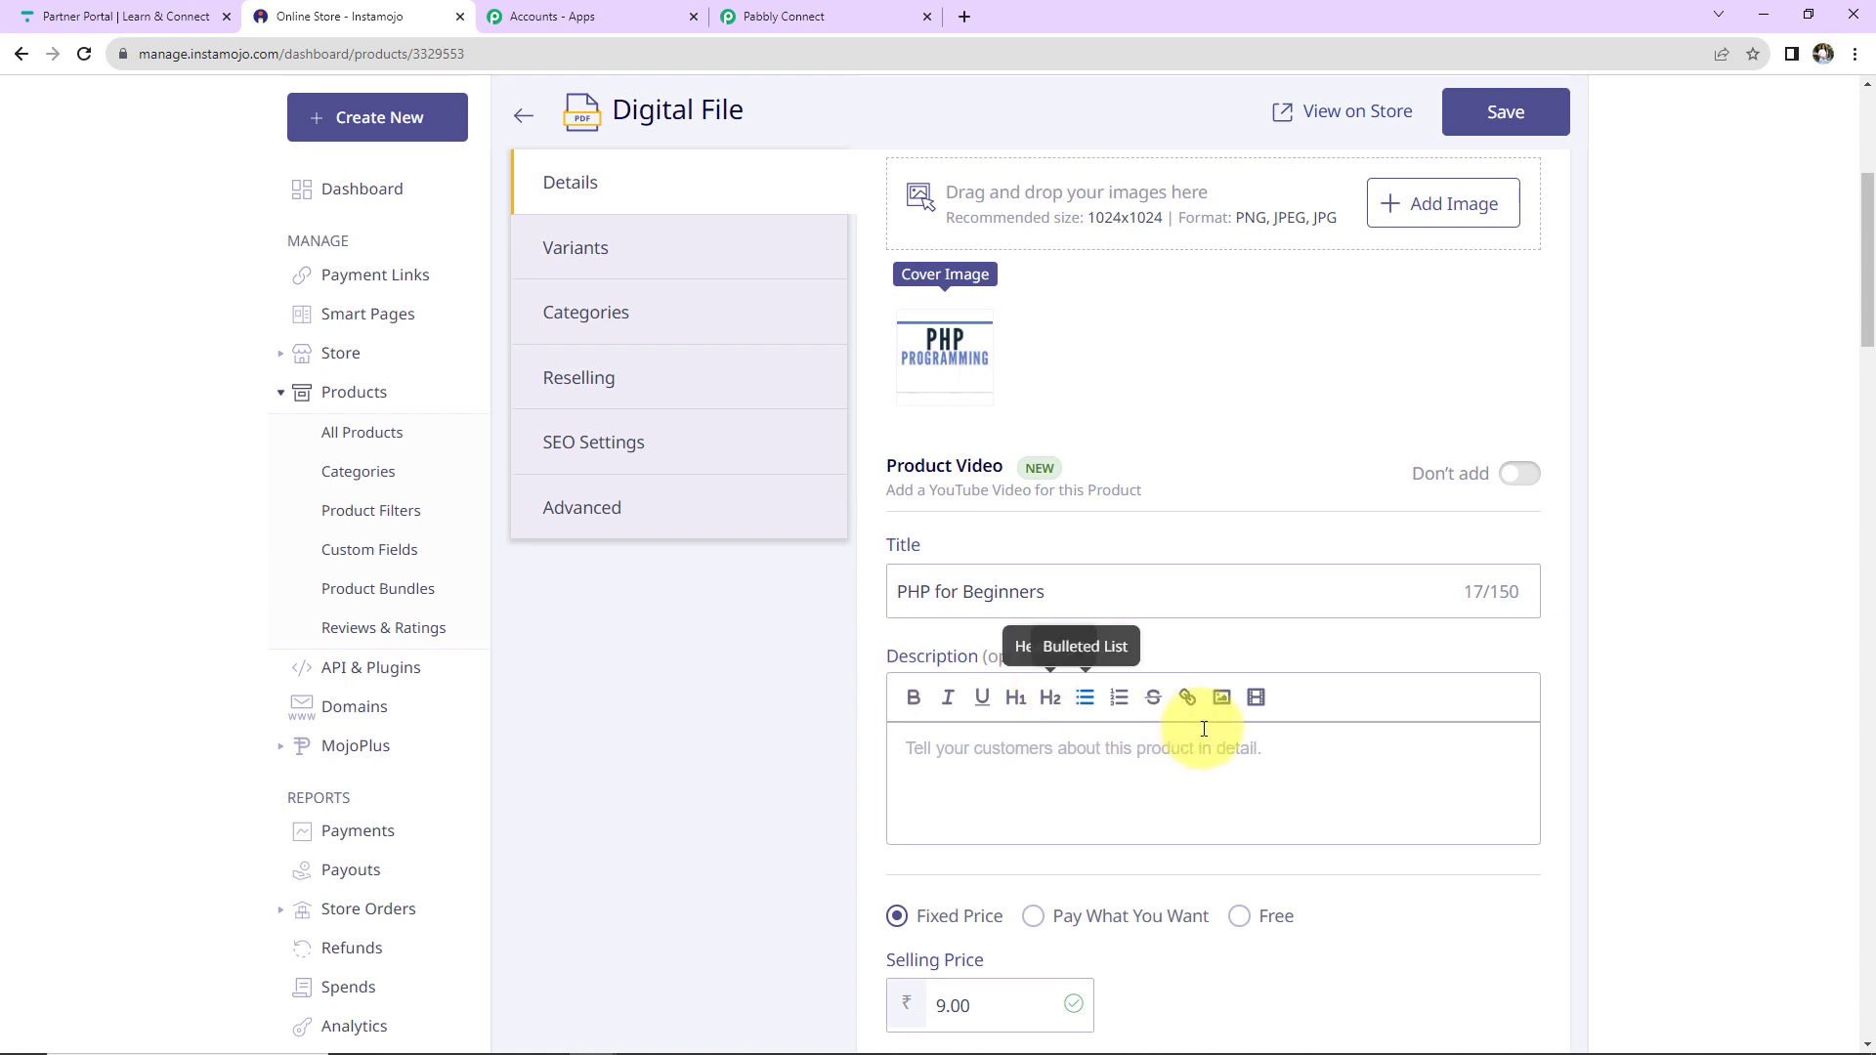
scroll(1204, 729, "down", 5)
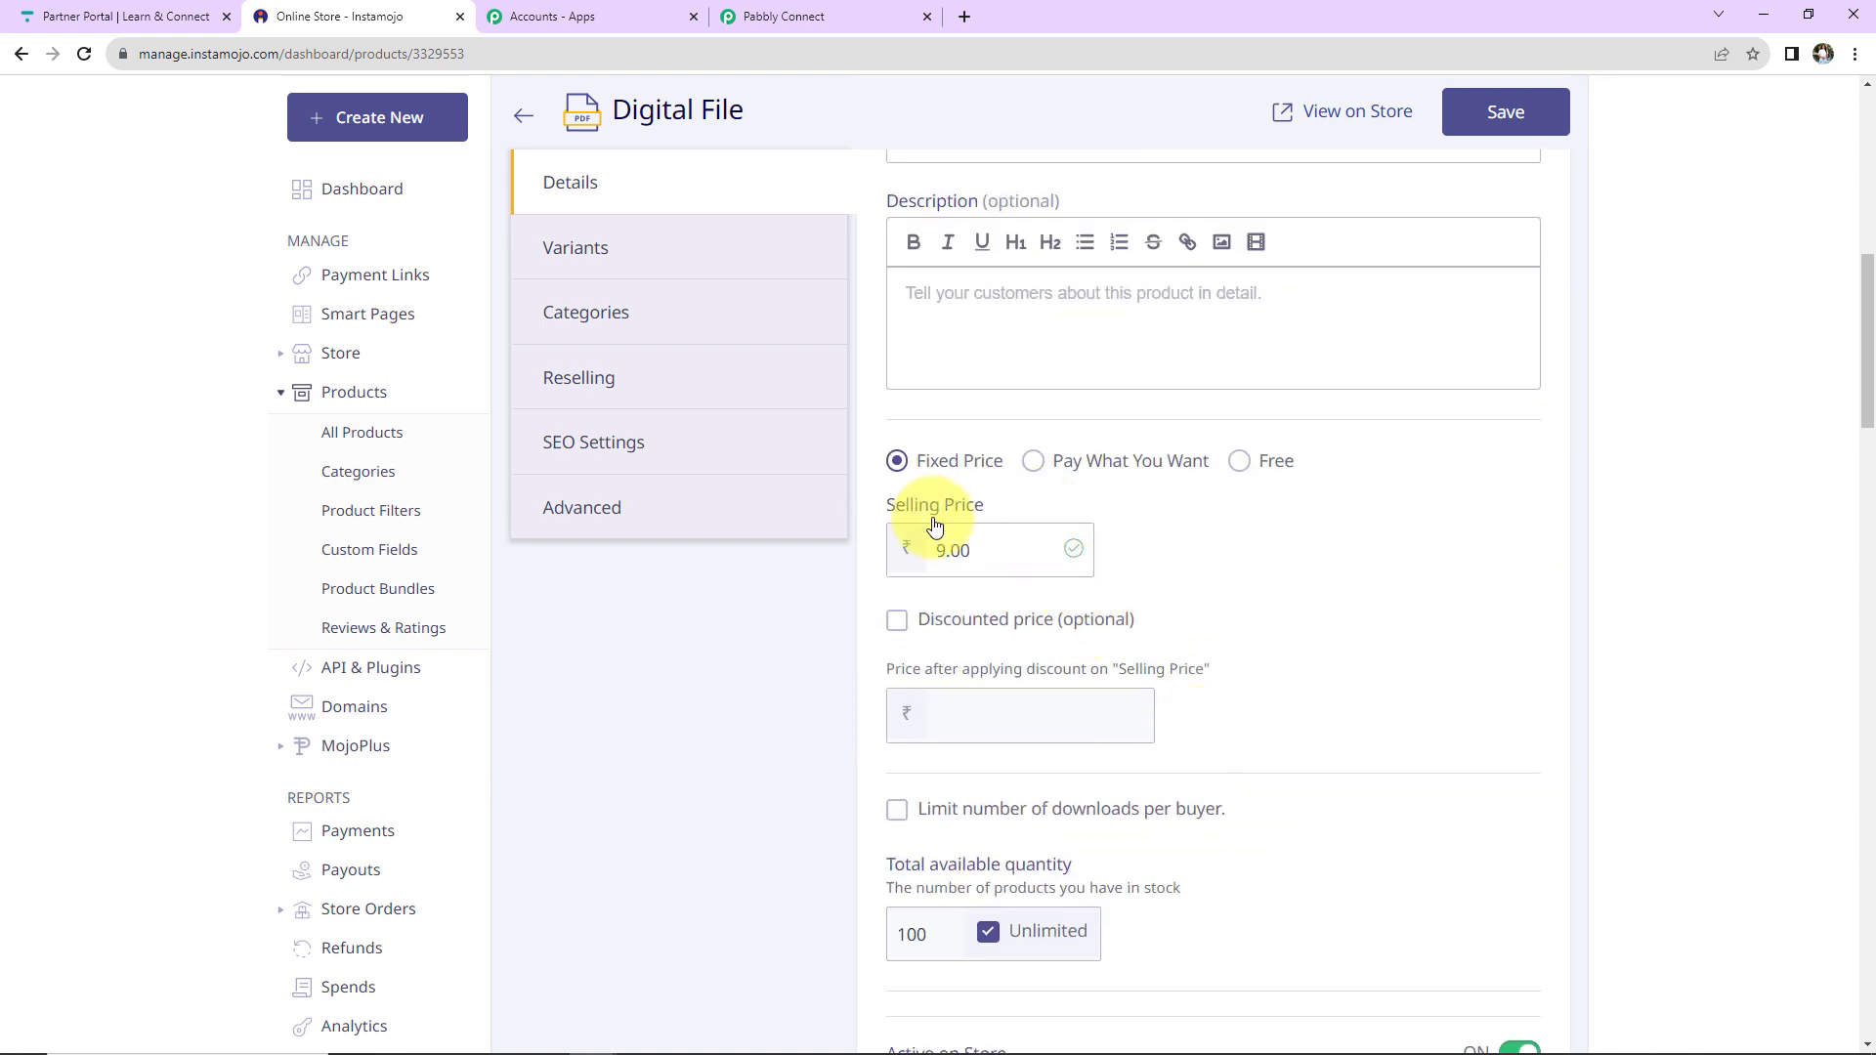
scroll(1298, 620, "down", 2)
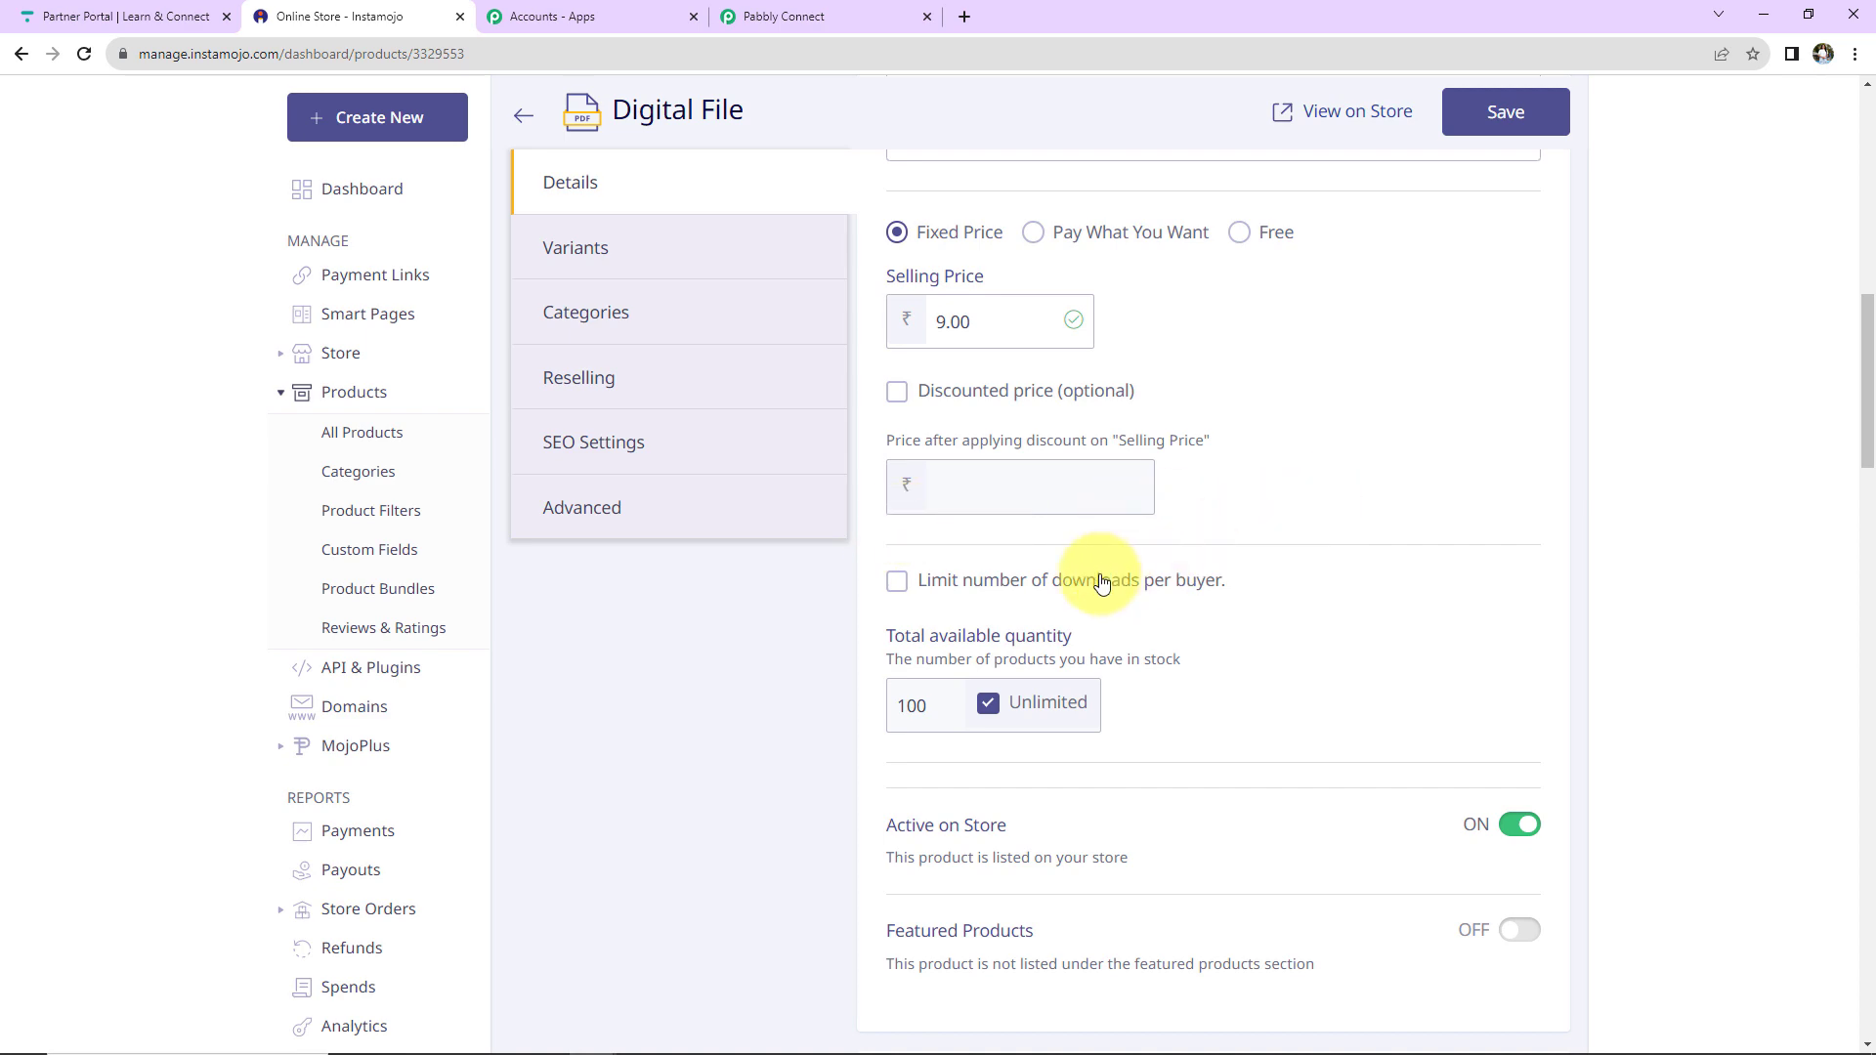
scroll(1234, 575, "down", 12)
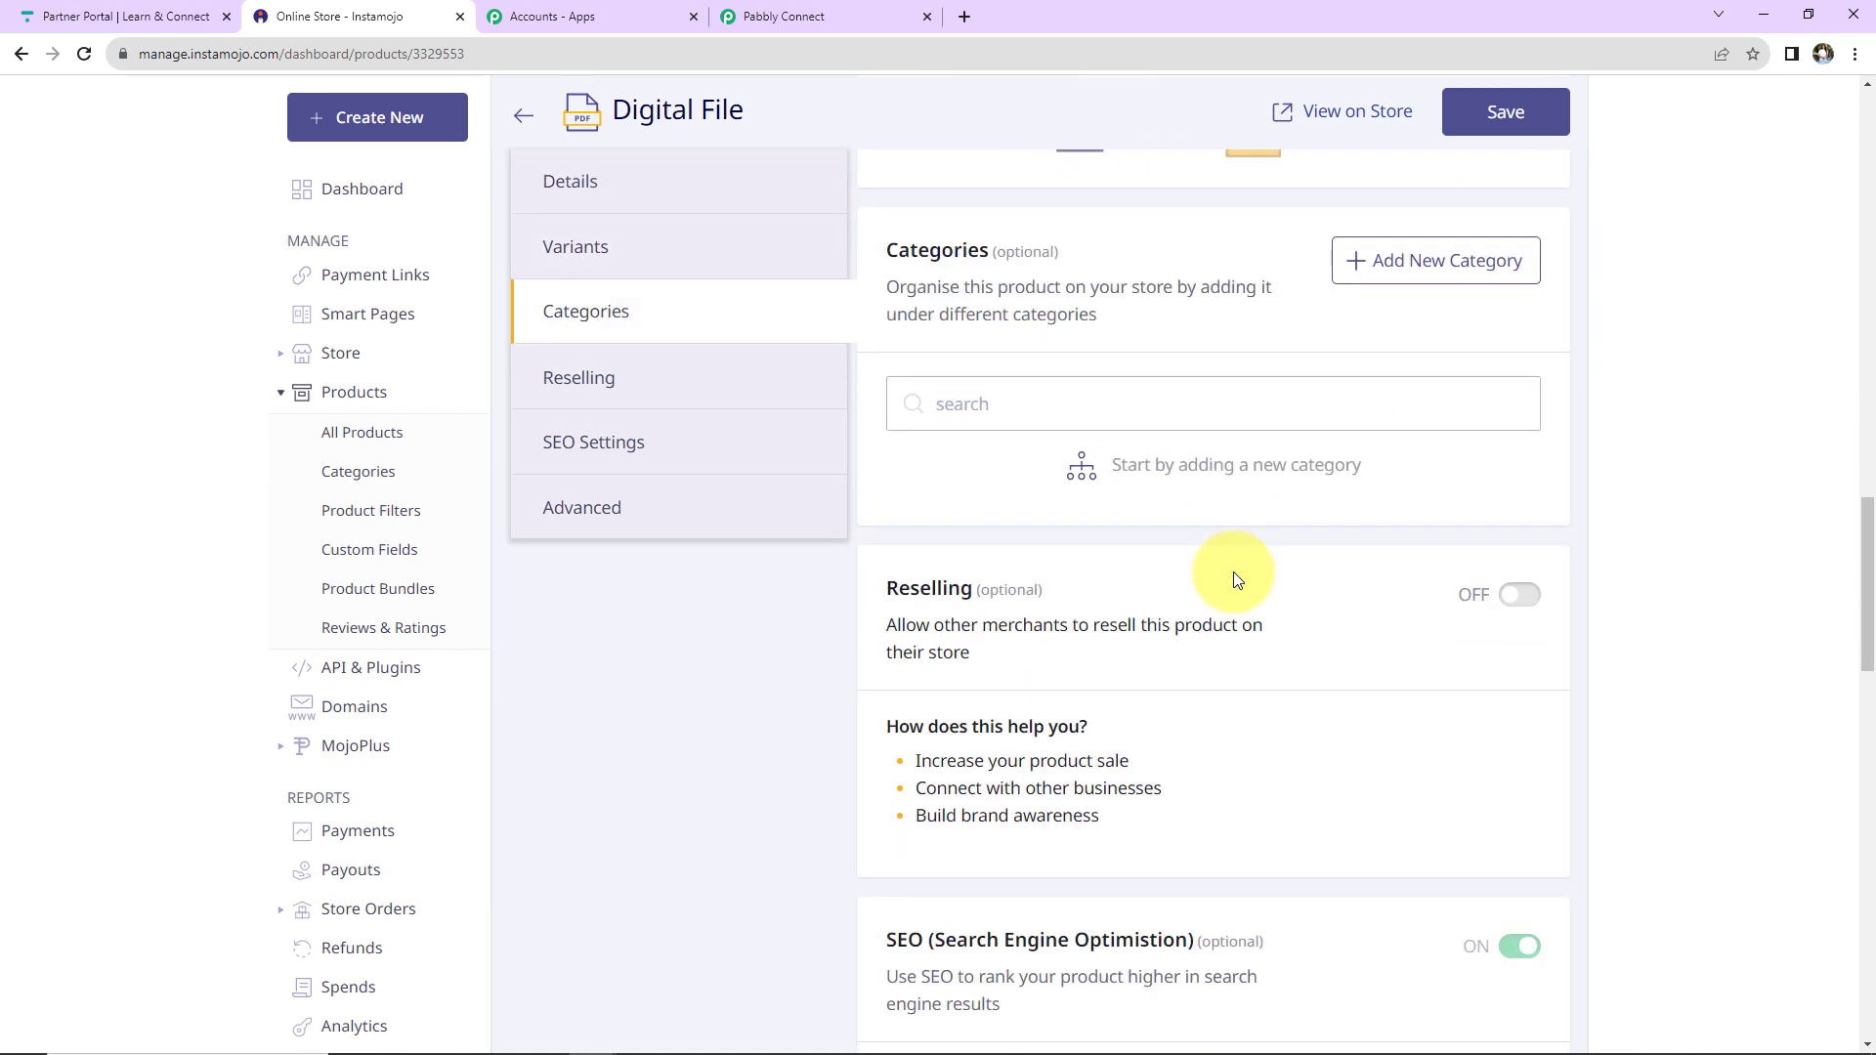
scroll(1233, 577, "down", 7)
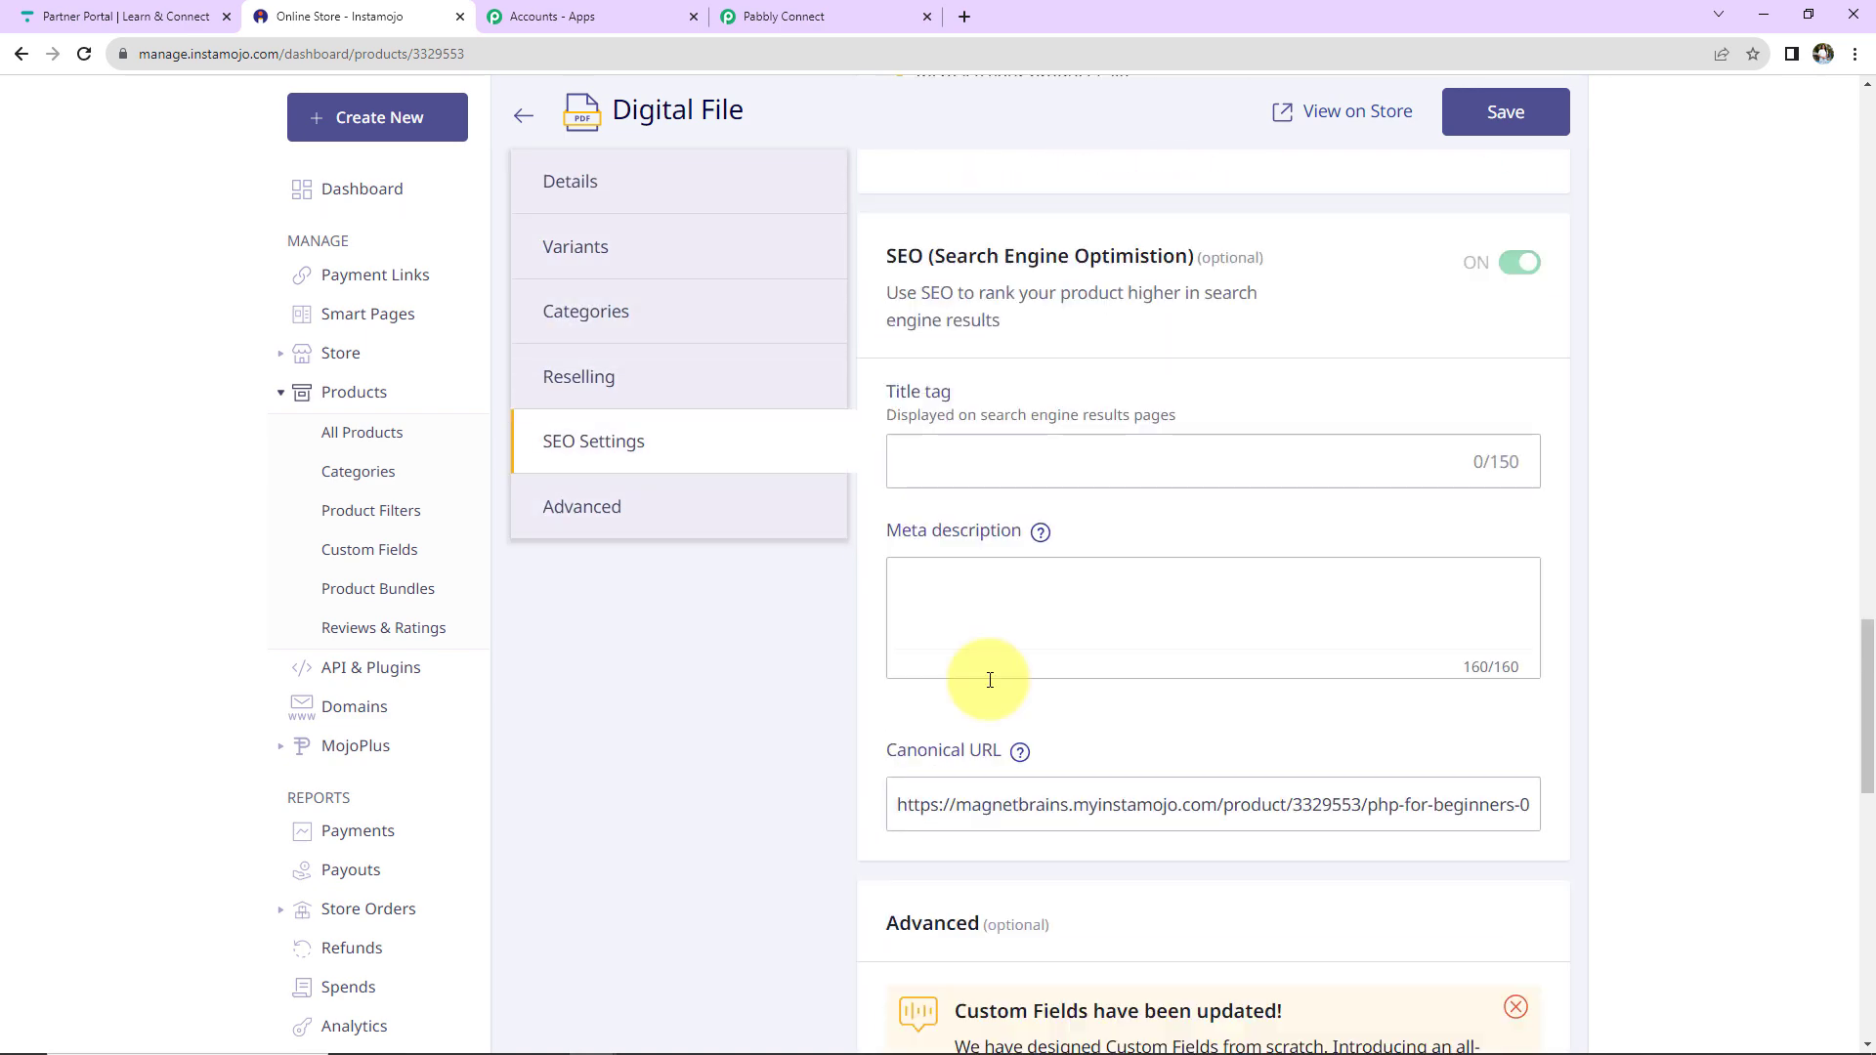
scroll(989, 681, "down", 12)
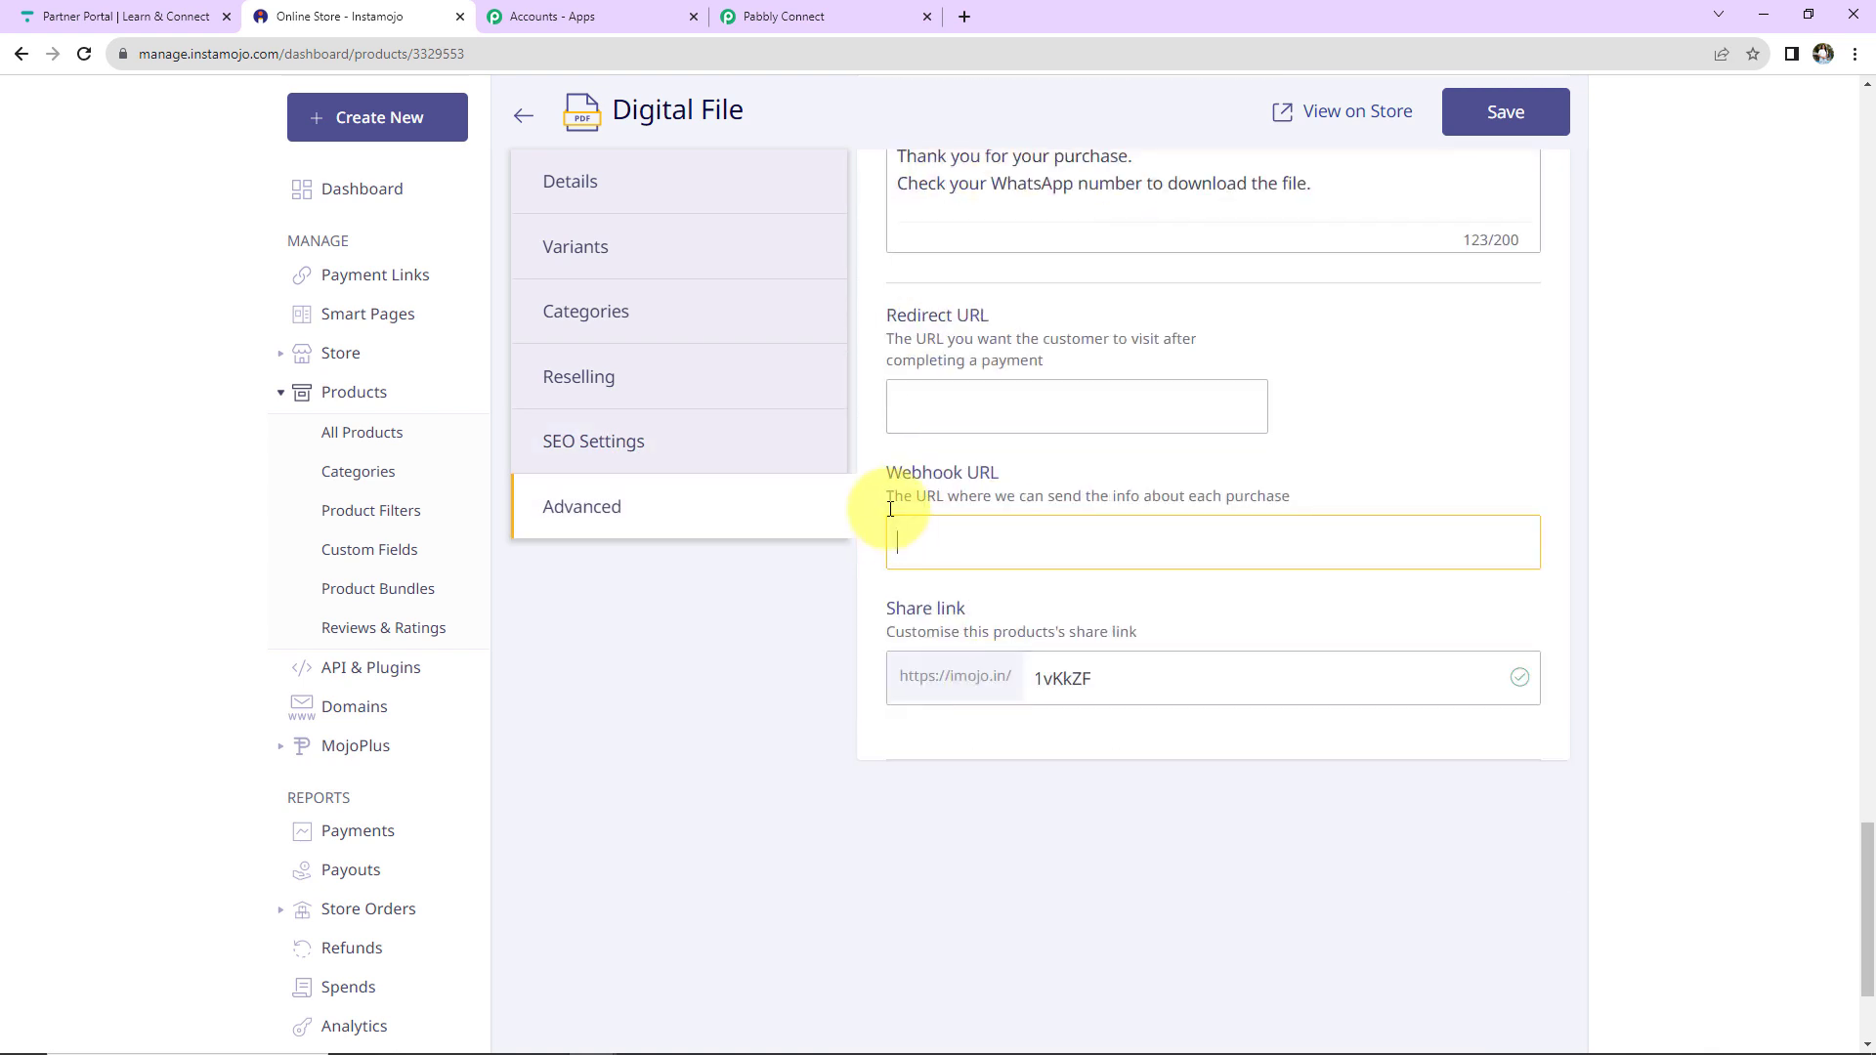
left_click(967, 537)
key("ctrl+v")
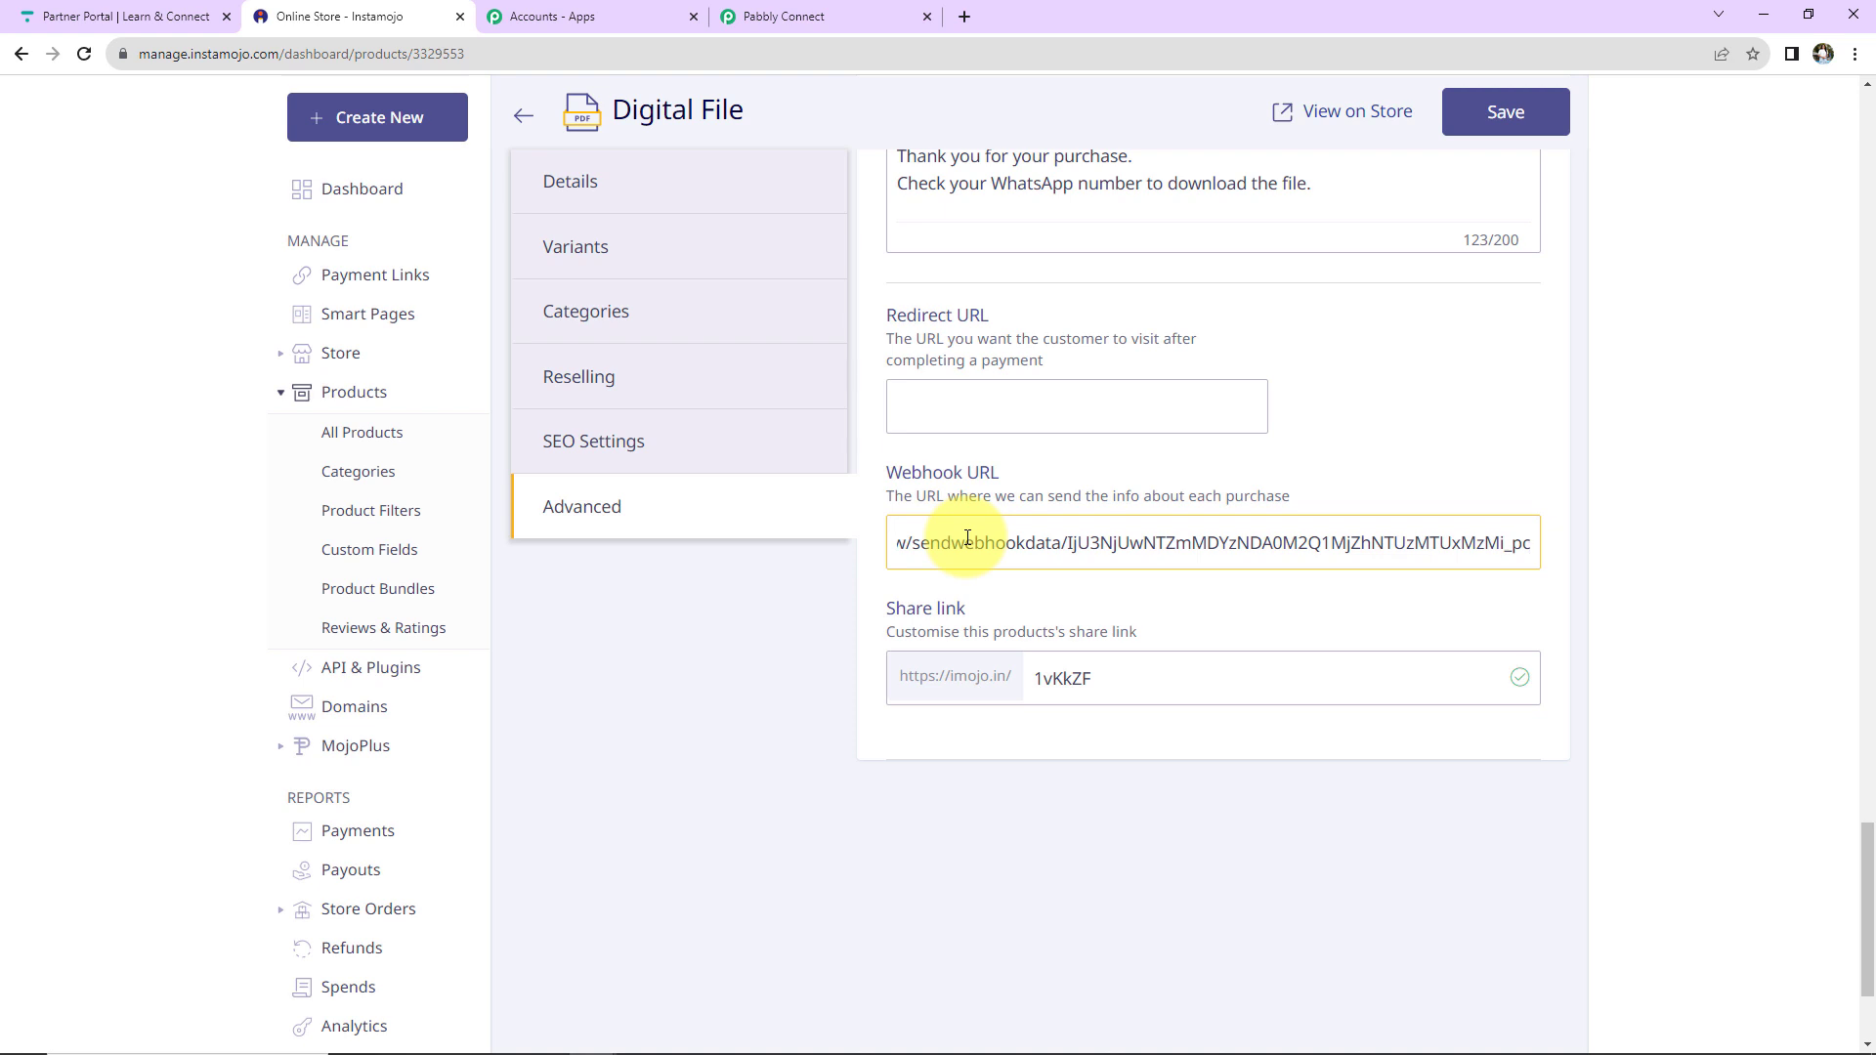
left_click(1470, 119)
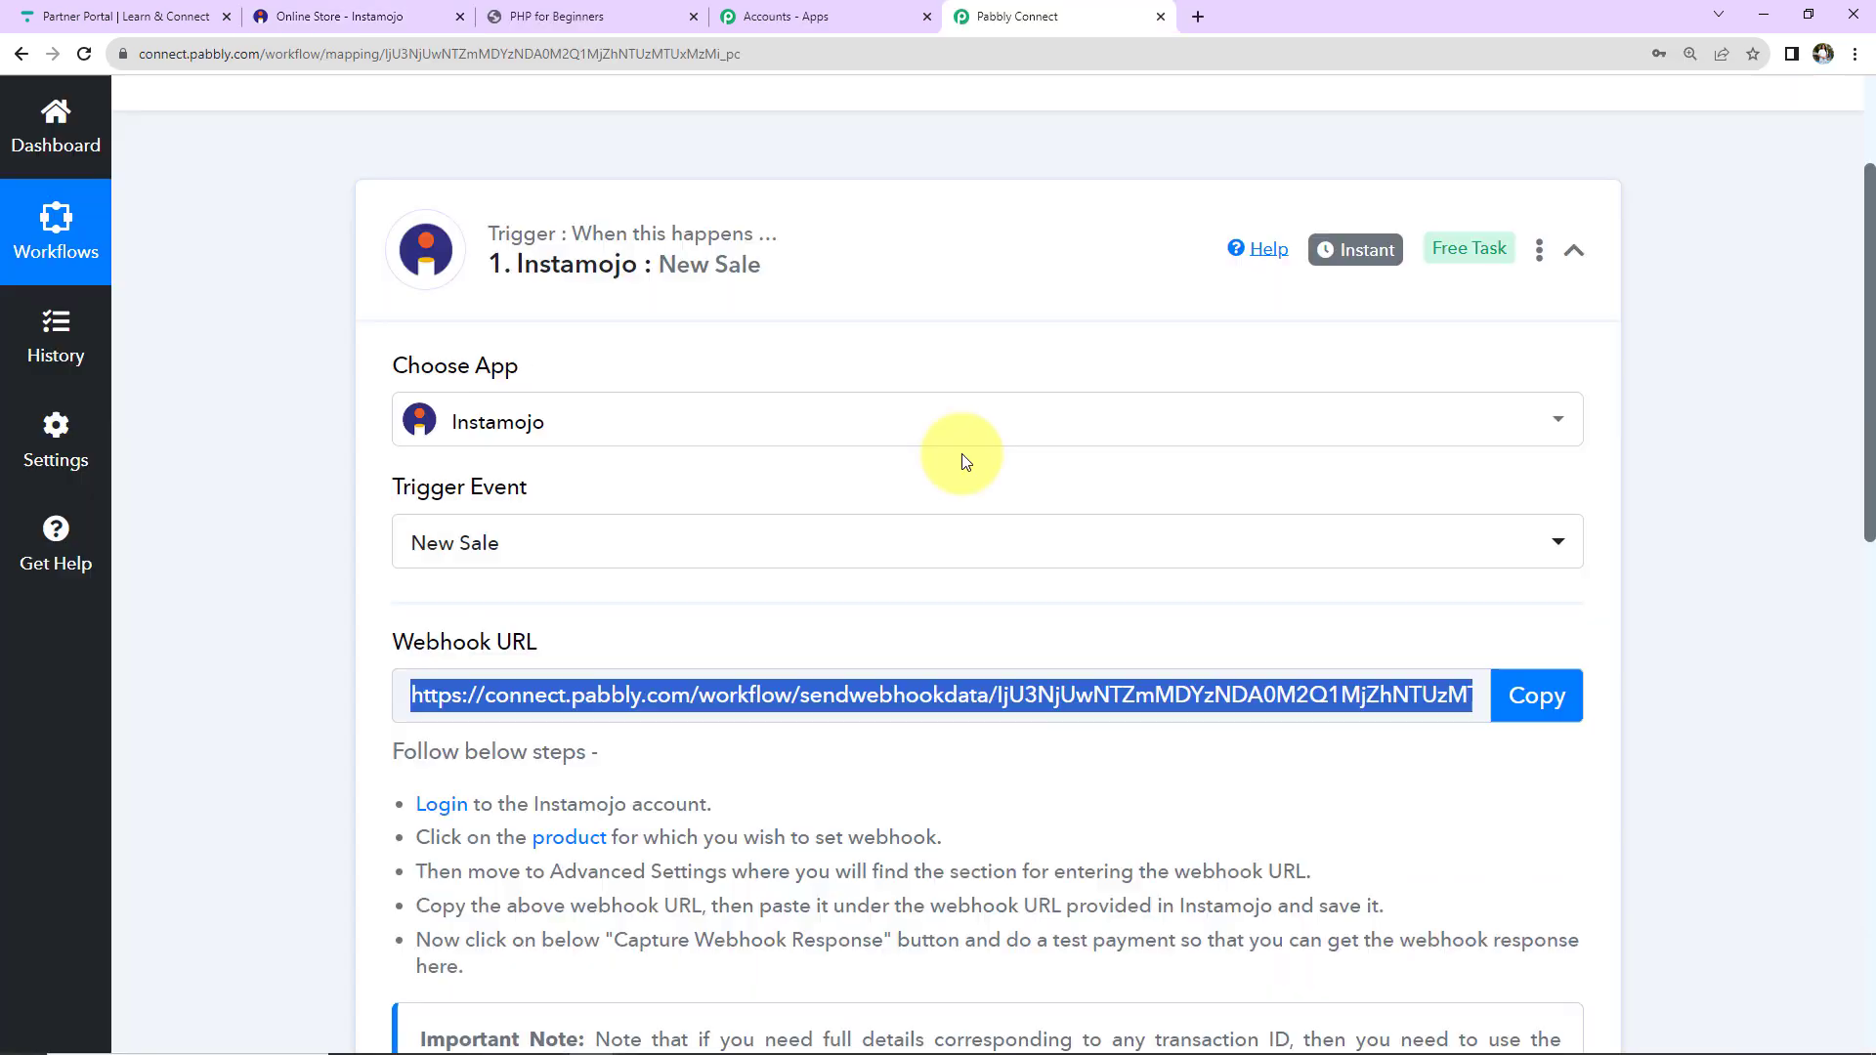
Scroll to the trigger's Waiting For Webhook Response state, then go to the store page.
scroll(963, 462, "down", 5)
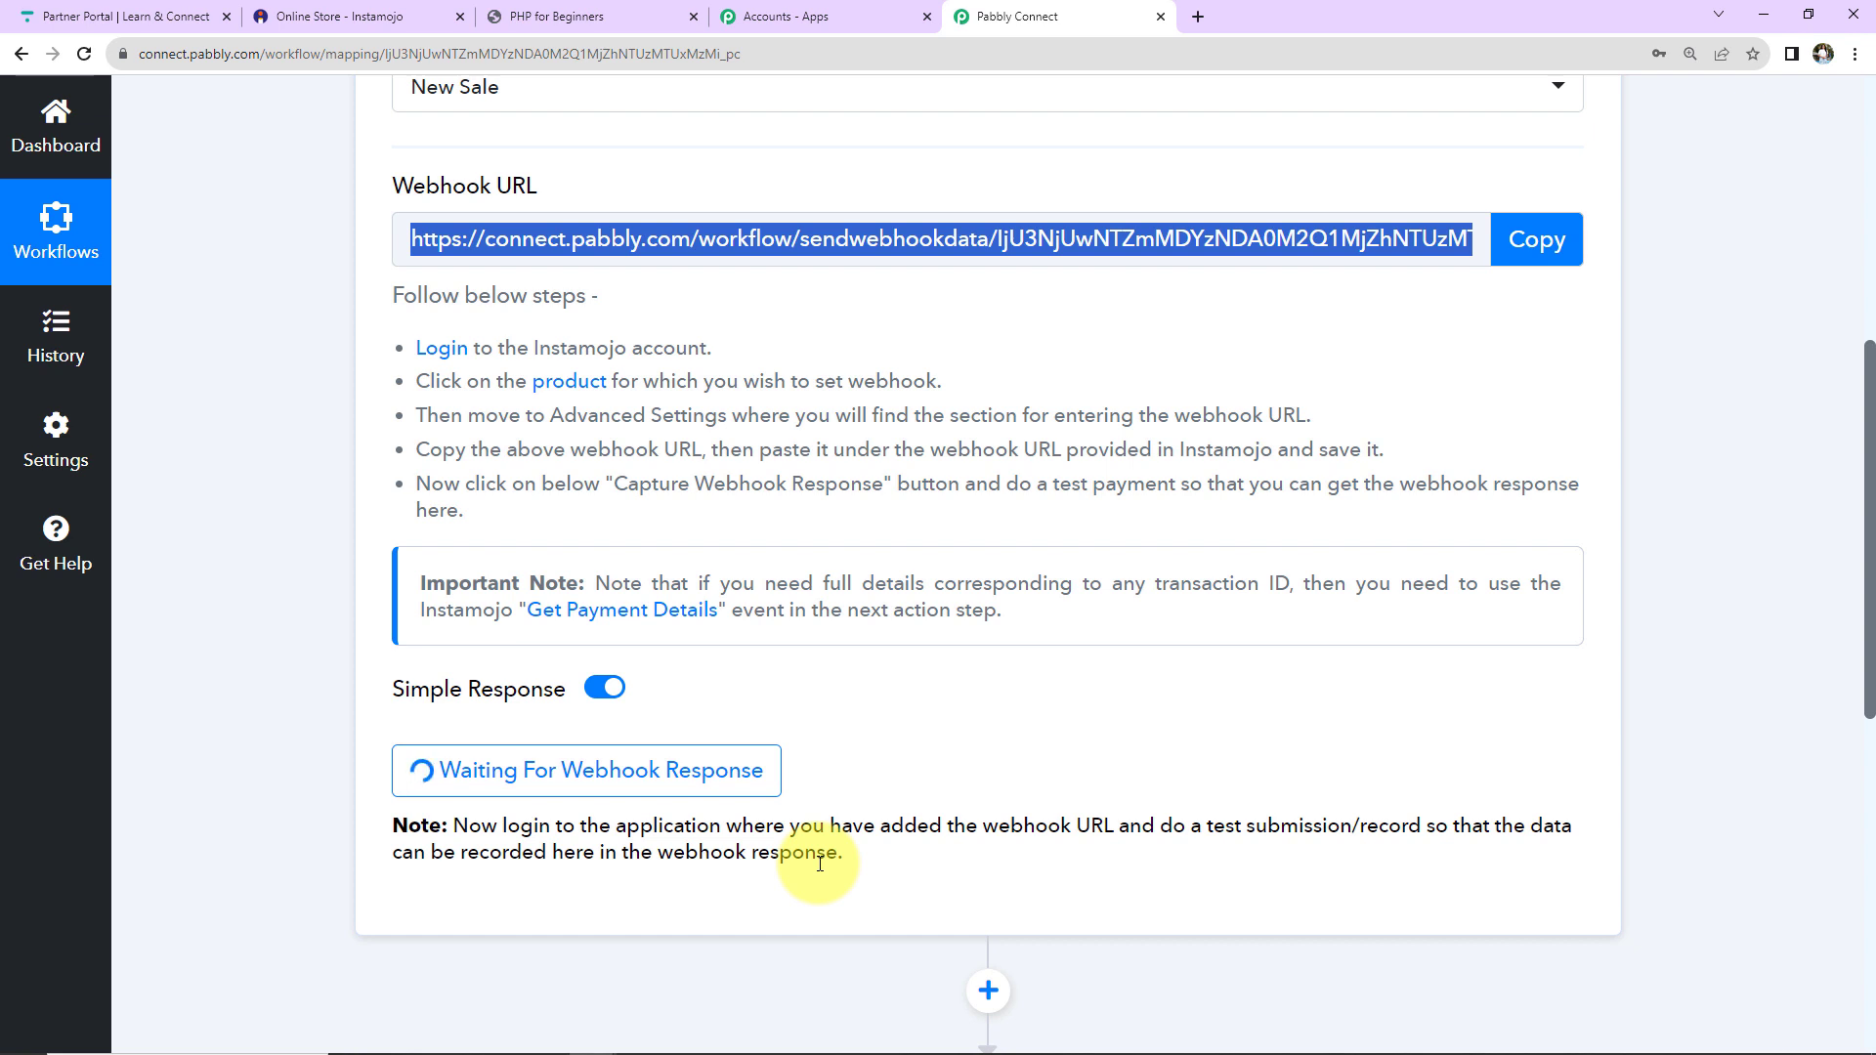
left_click(534, 14)
Buy PHP for Beginners, entering the demo buyer's name, e-mail and saved mobile number.
left_click(834, 543)
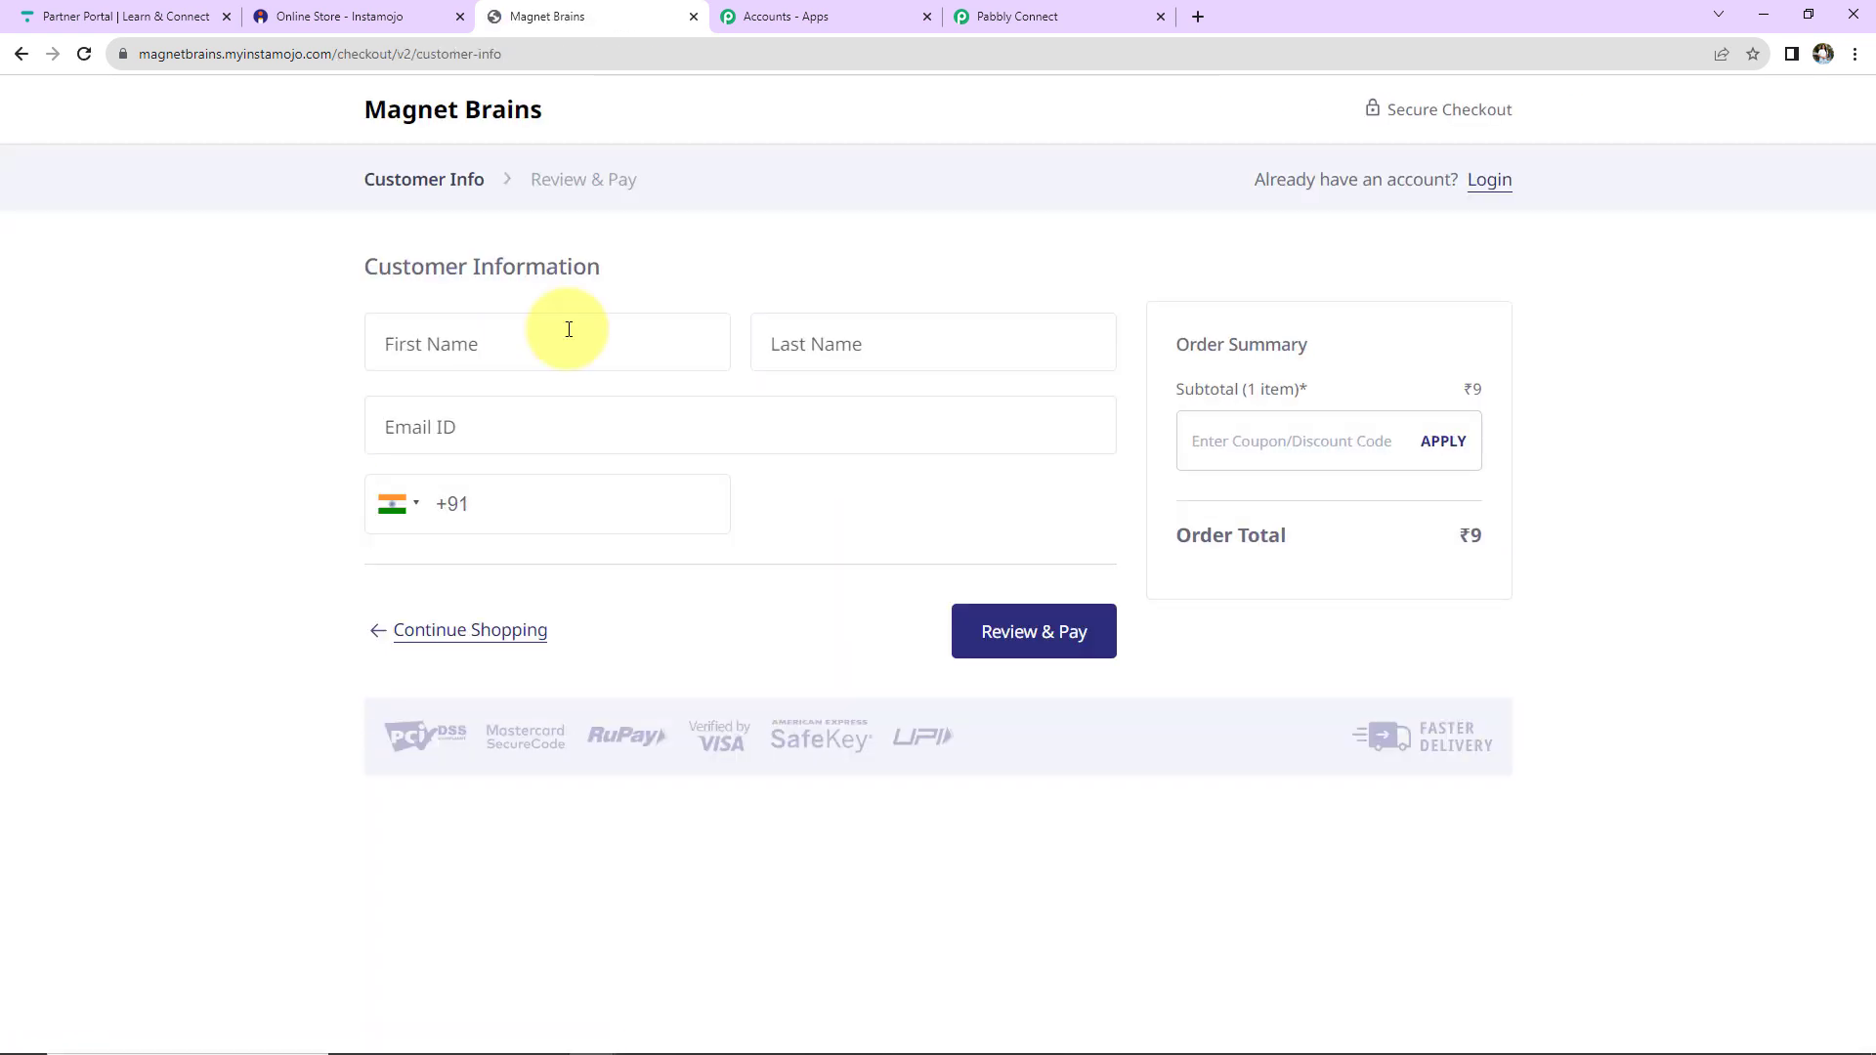
left_click(568, 330)
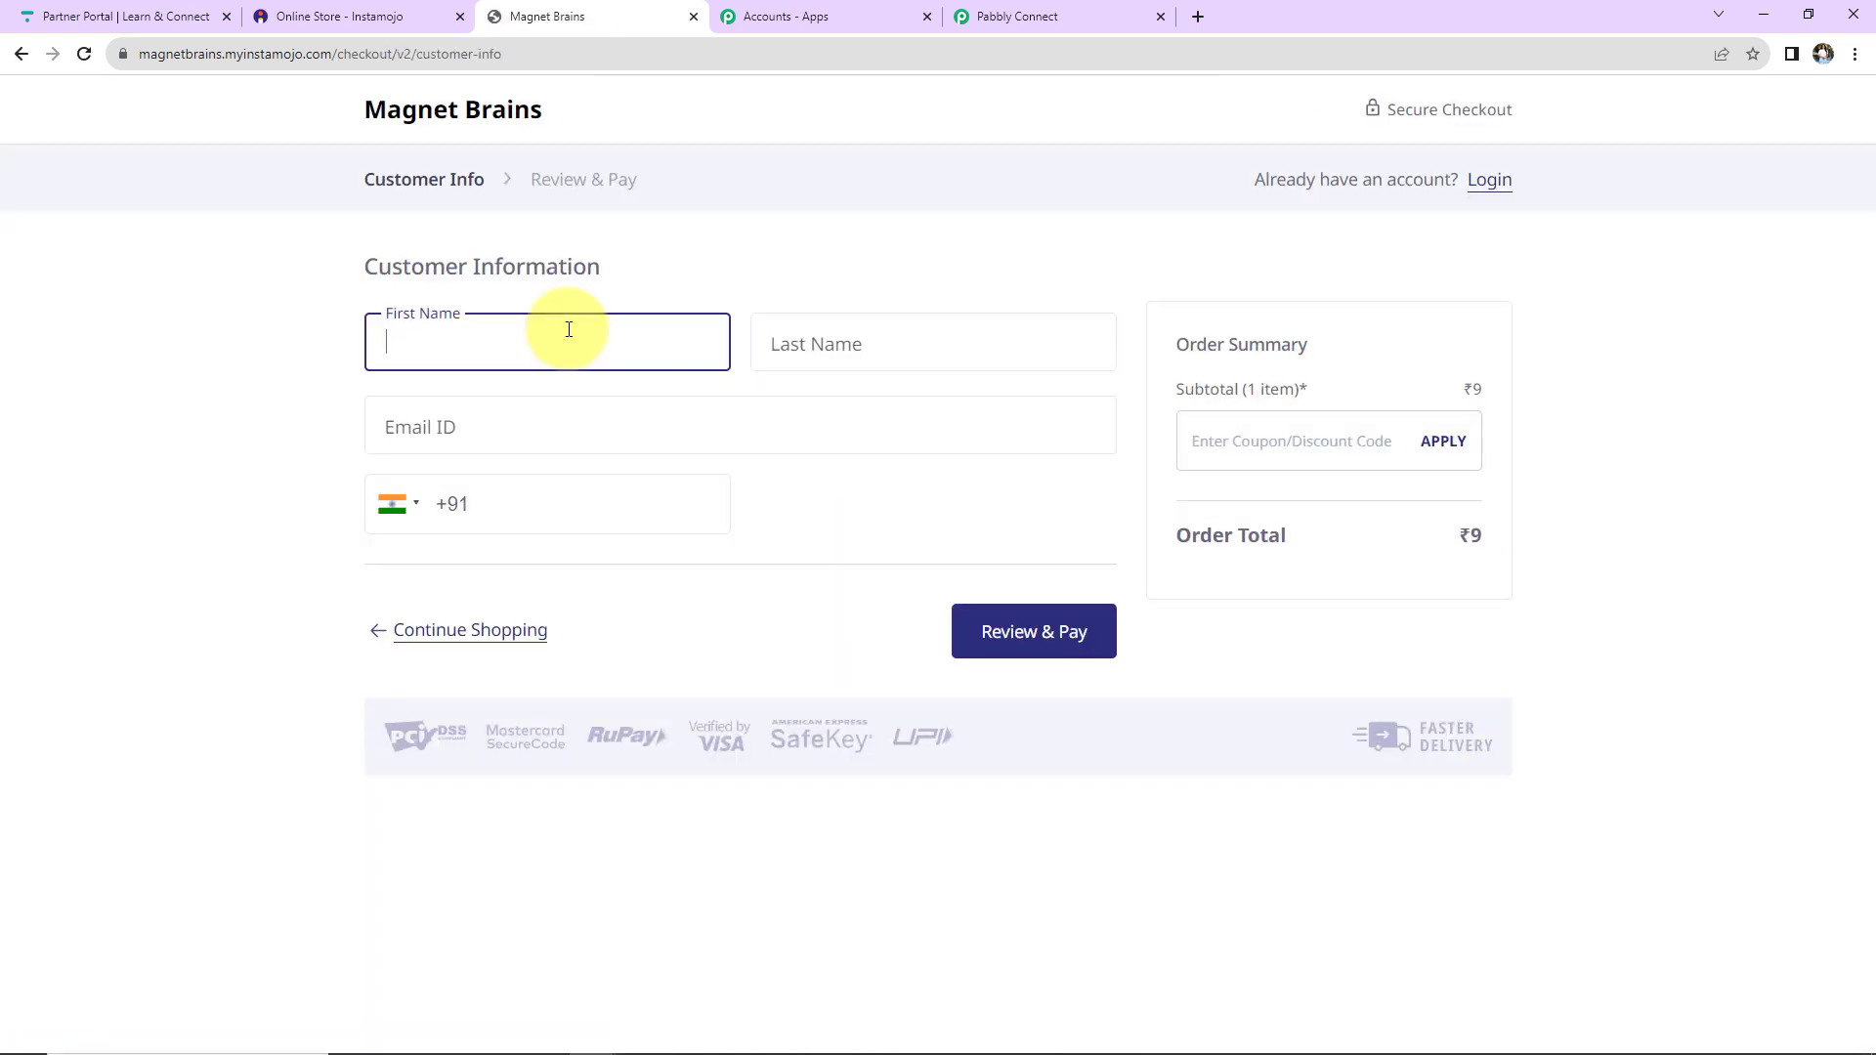
type("Student")
left_click(855, 355)
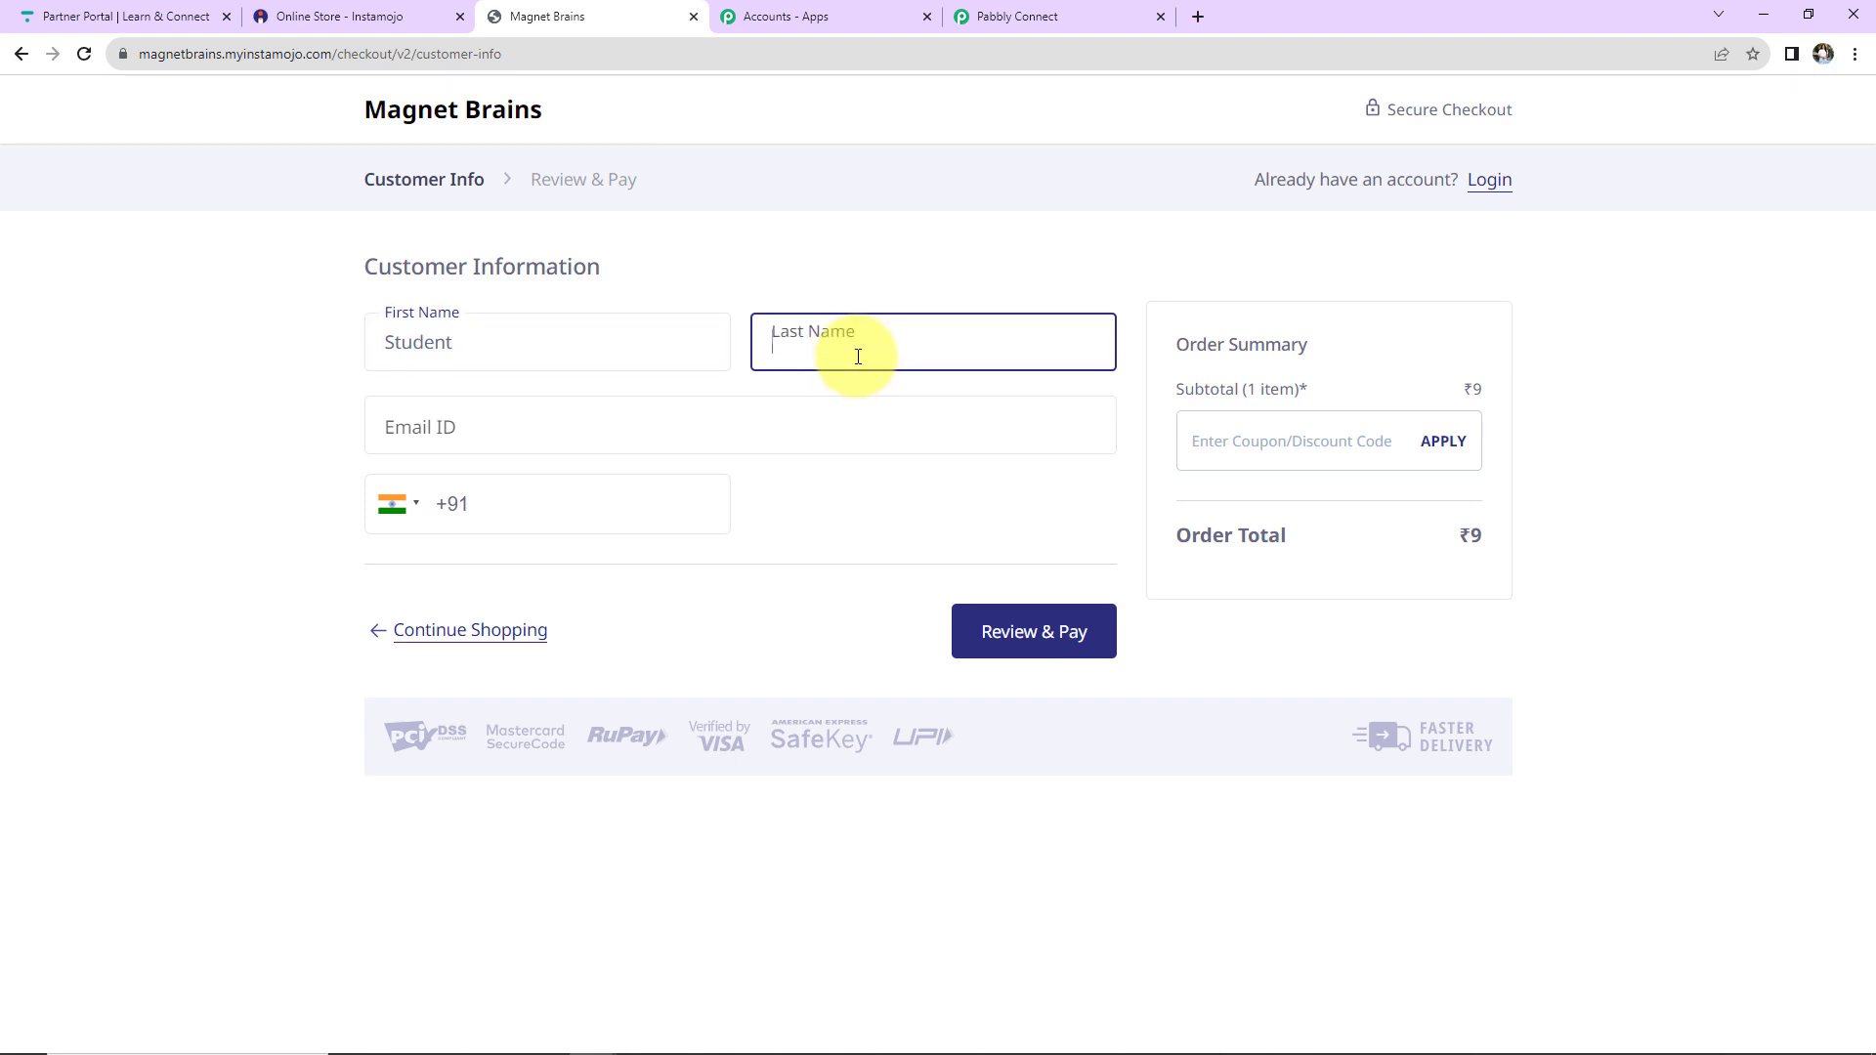
type("Demo")
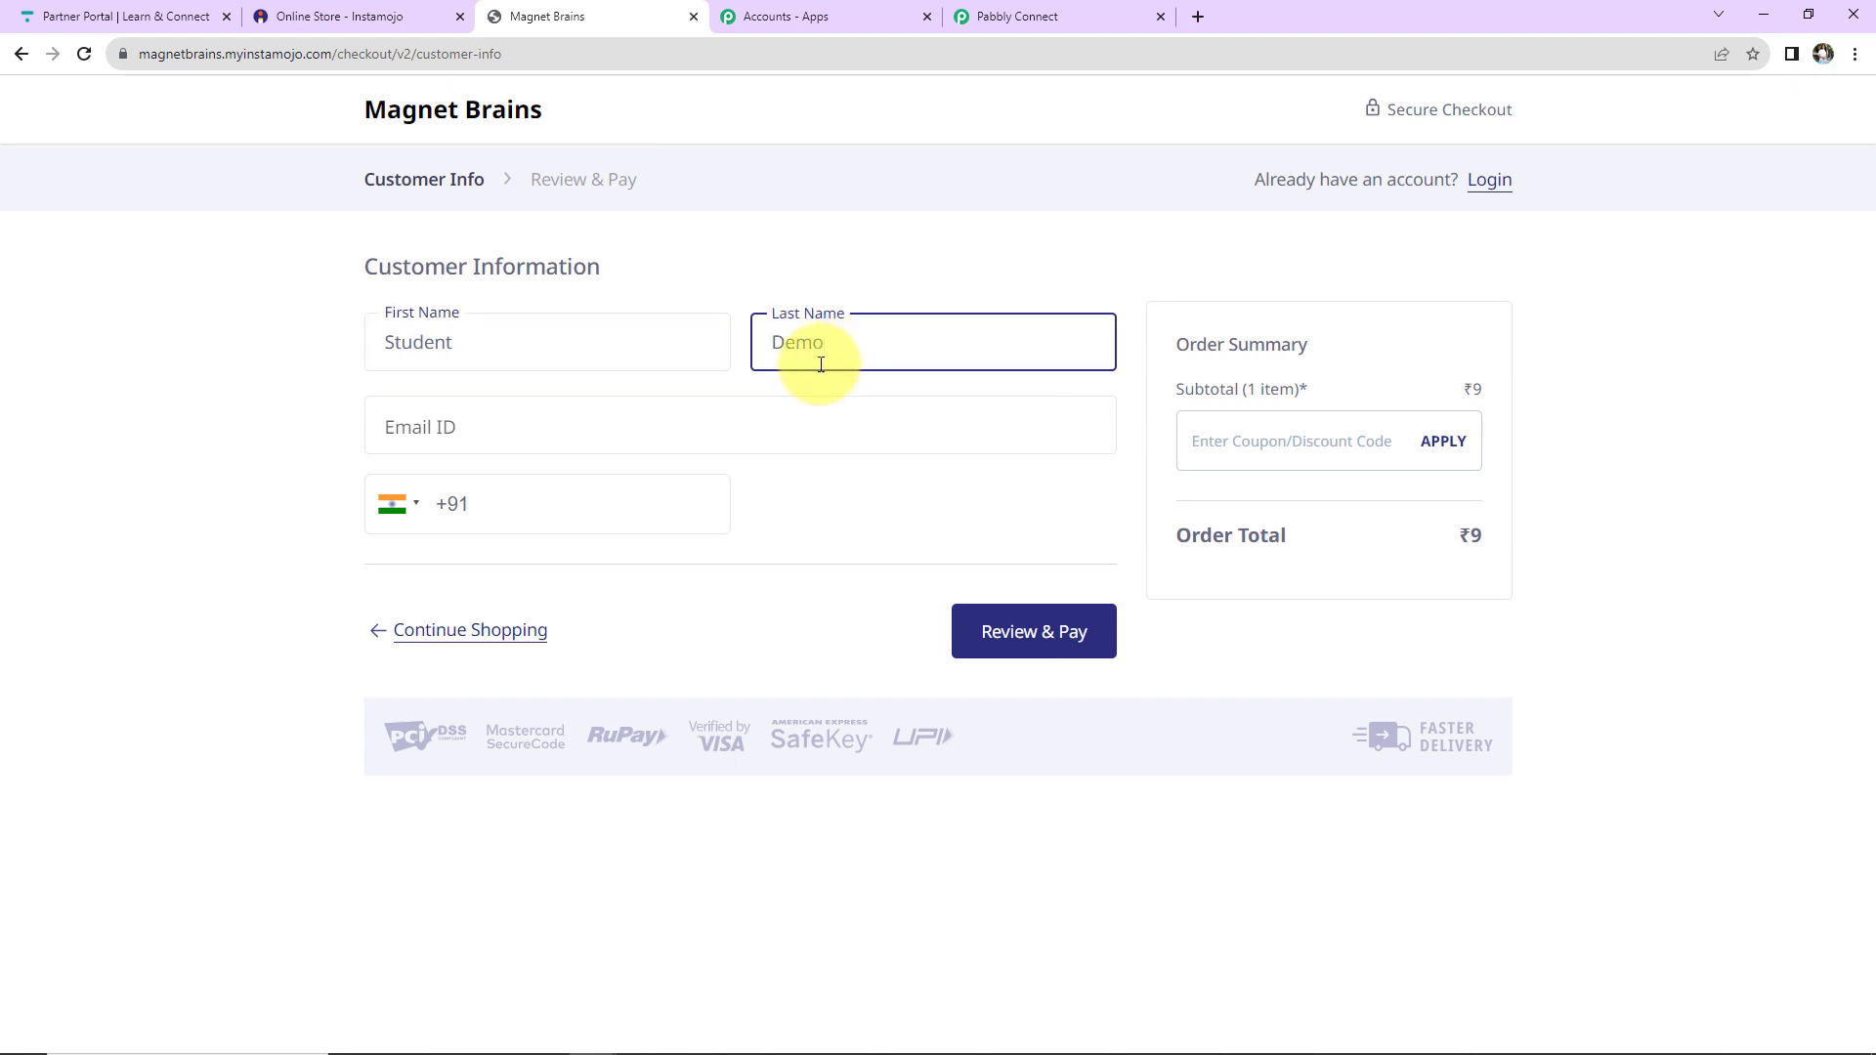
left_click(649, 411)
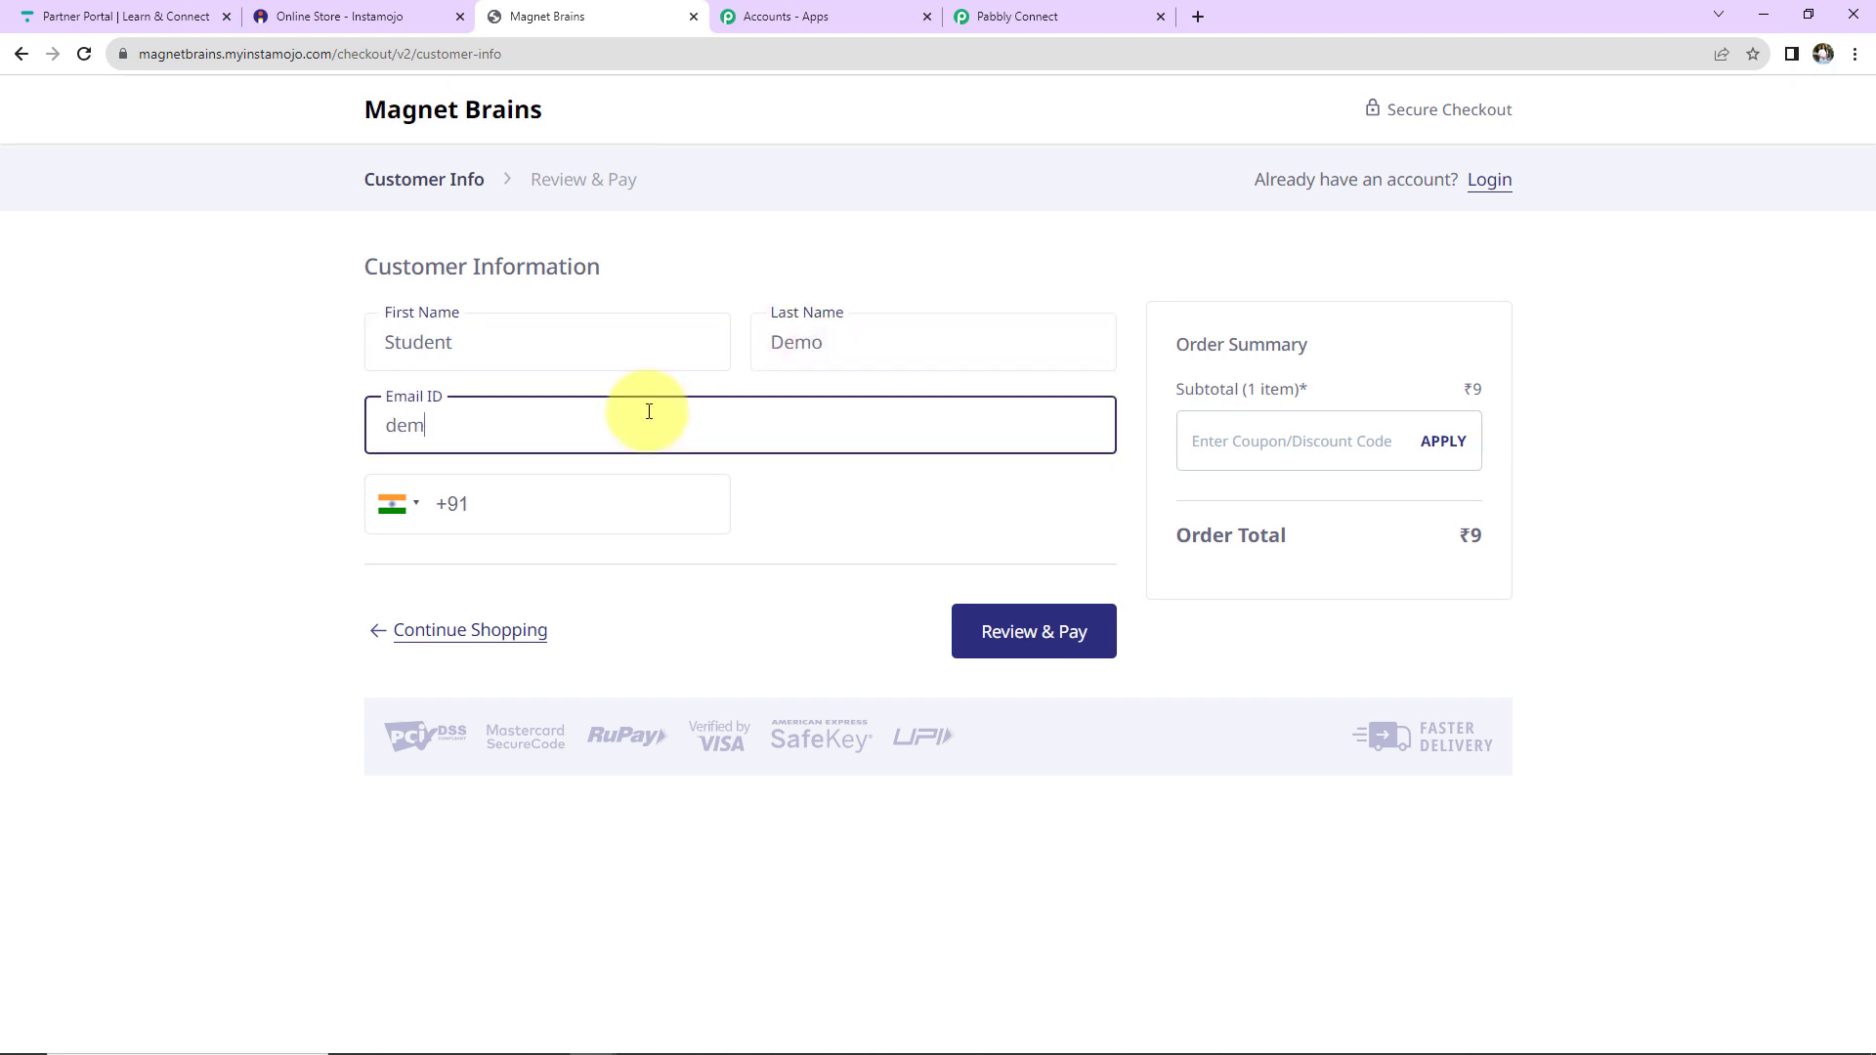
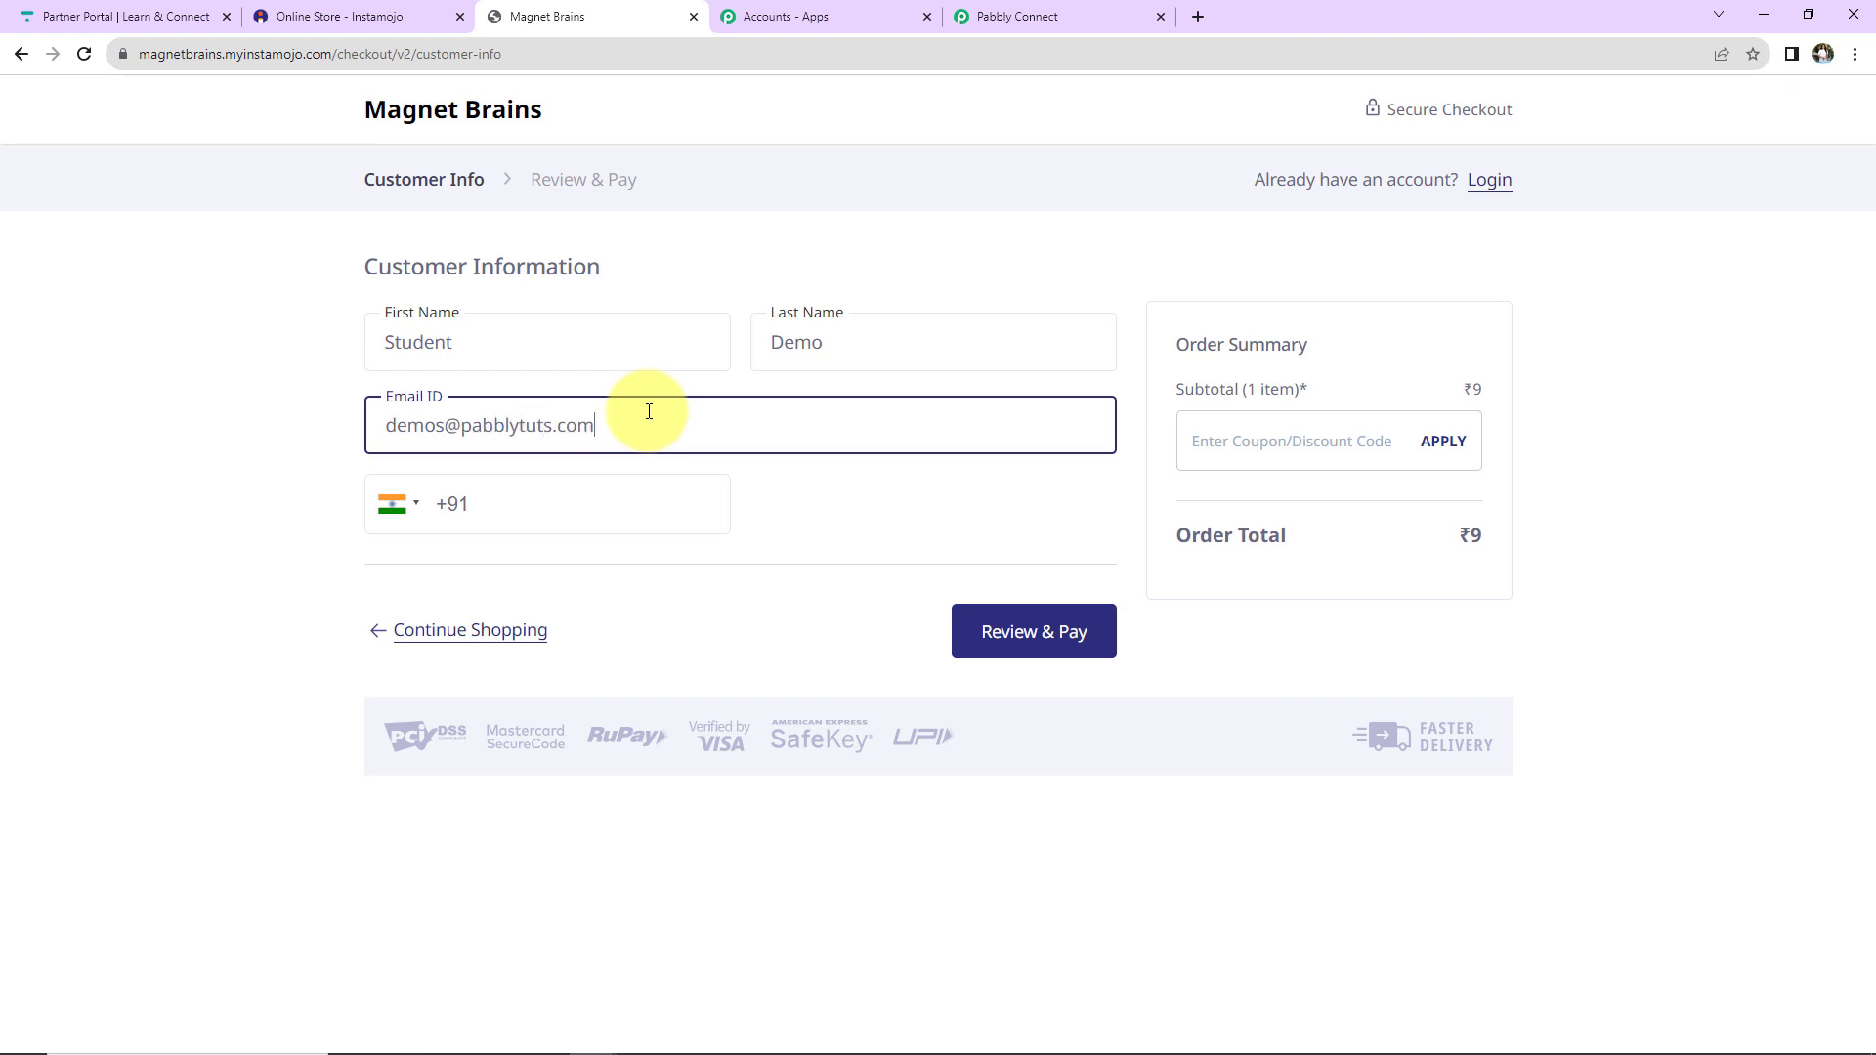
left_click(599, 495)
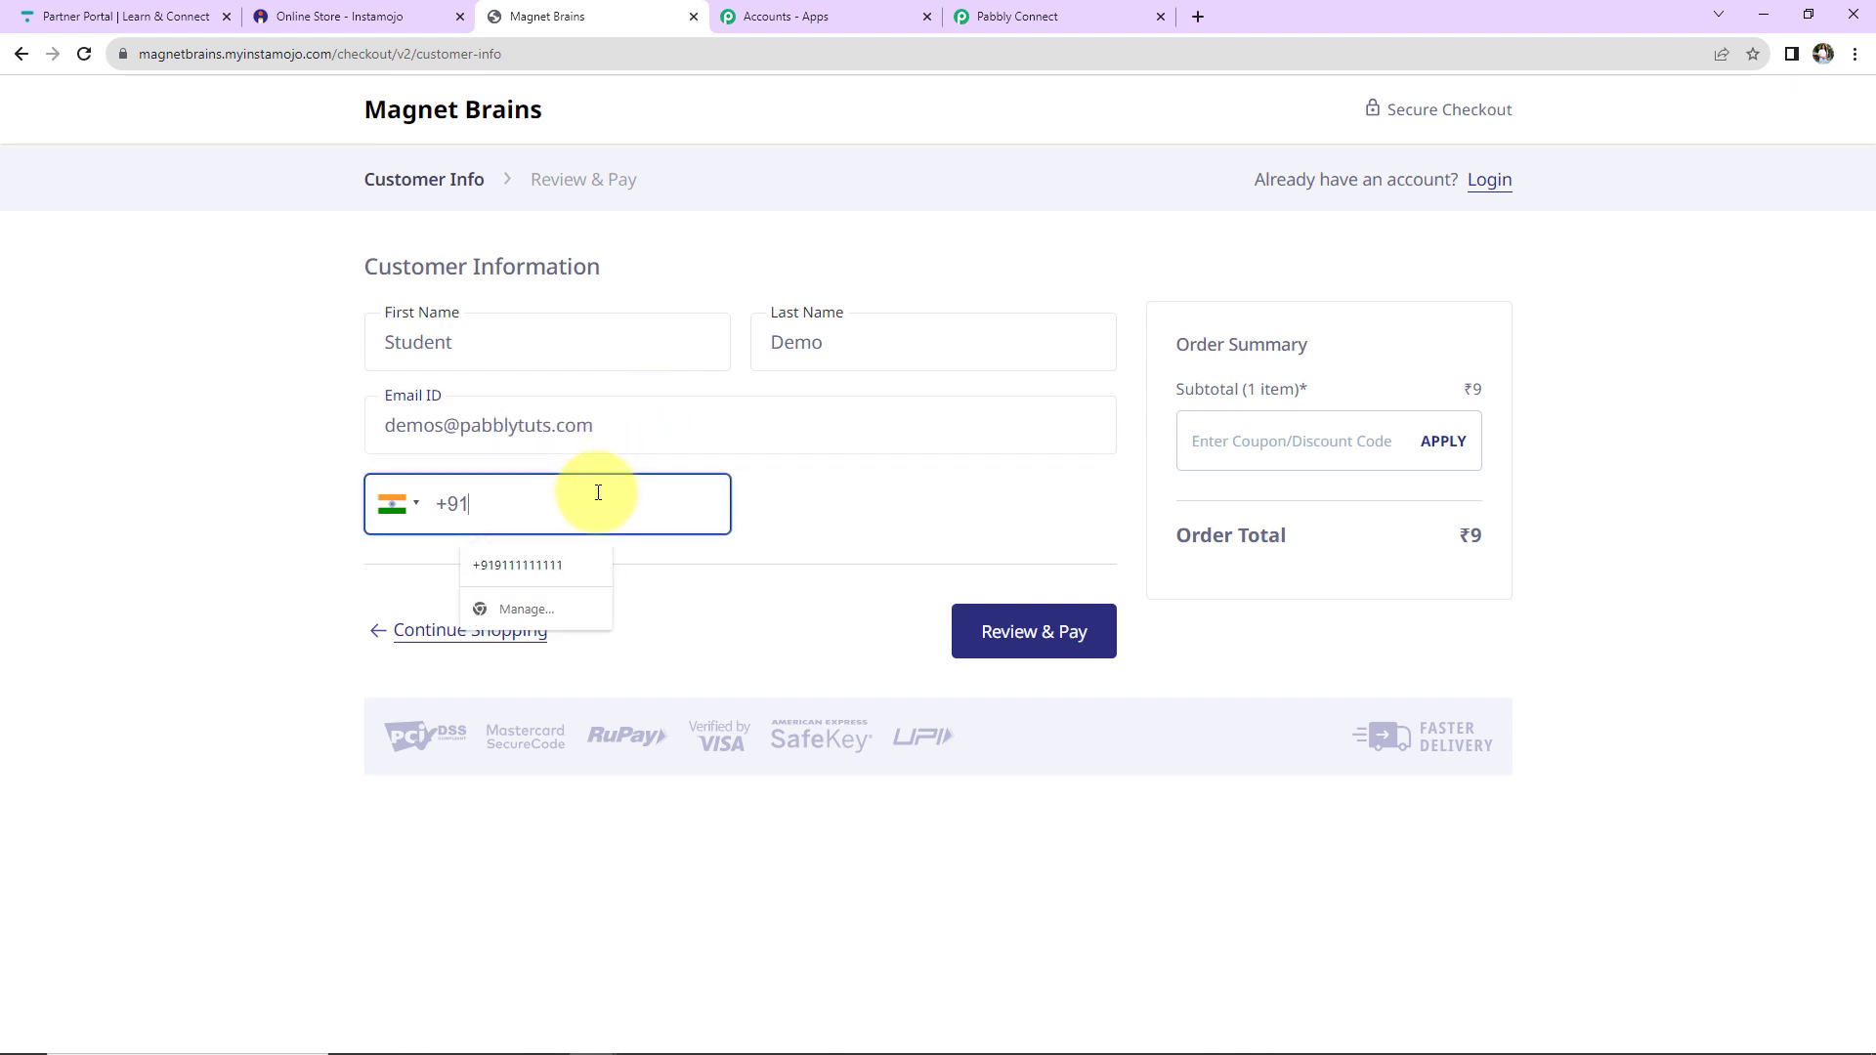
left_click(551, 555)
Review the order and make the ₹9 test payment.
left_click(1012, 633)
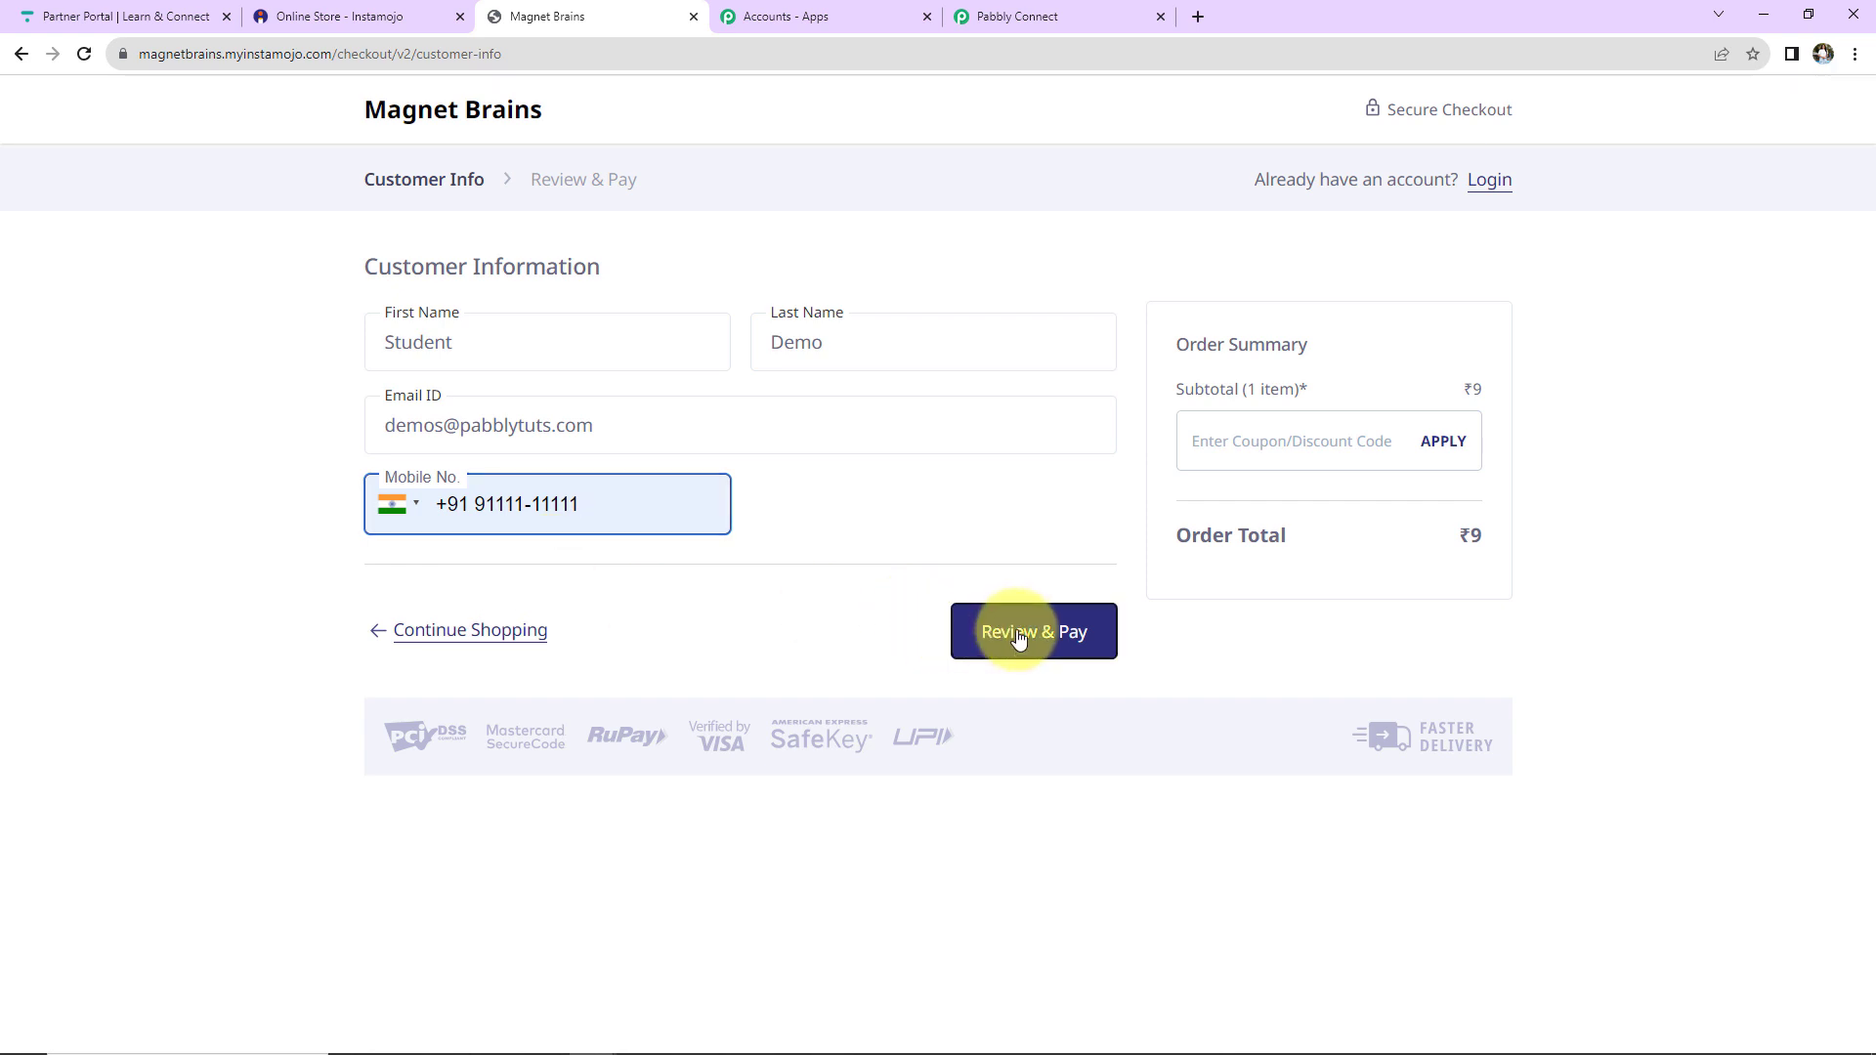
left_click(1026, 531)
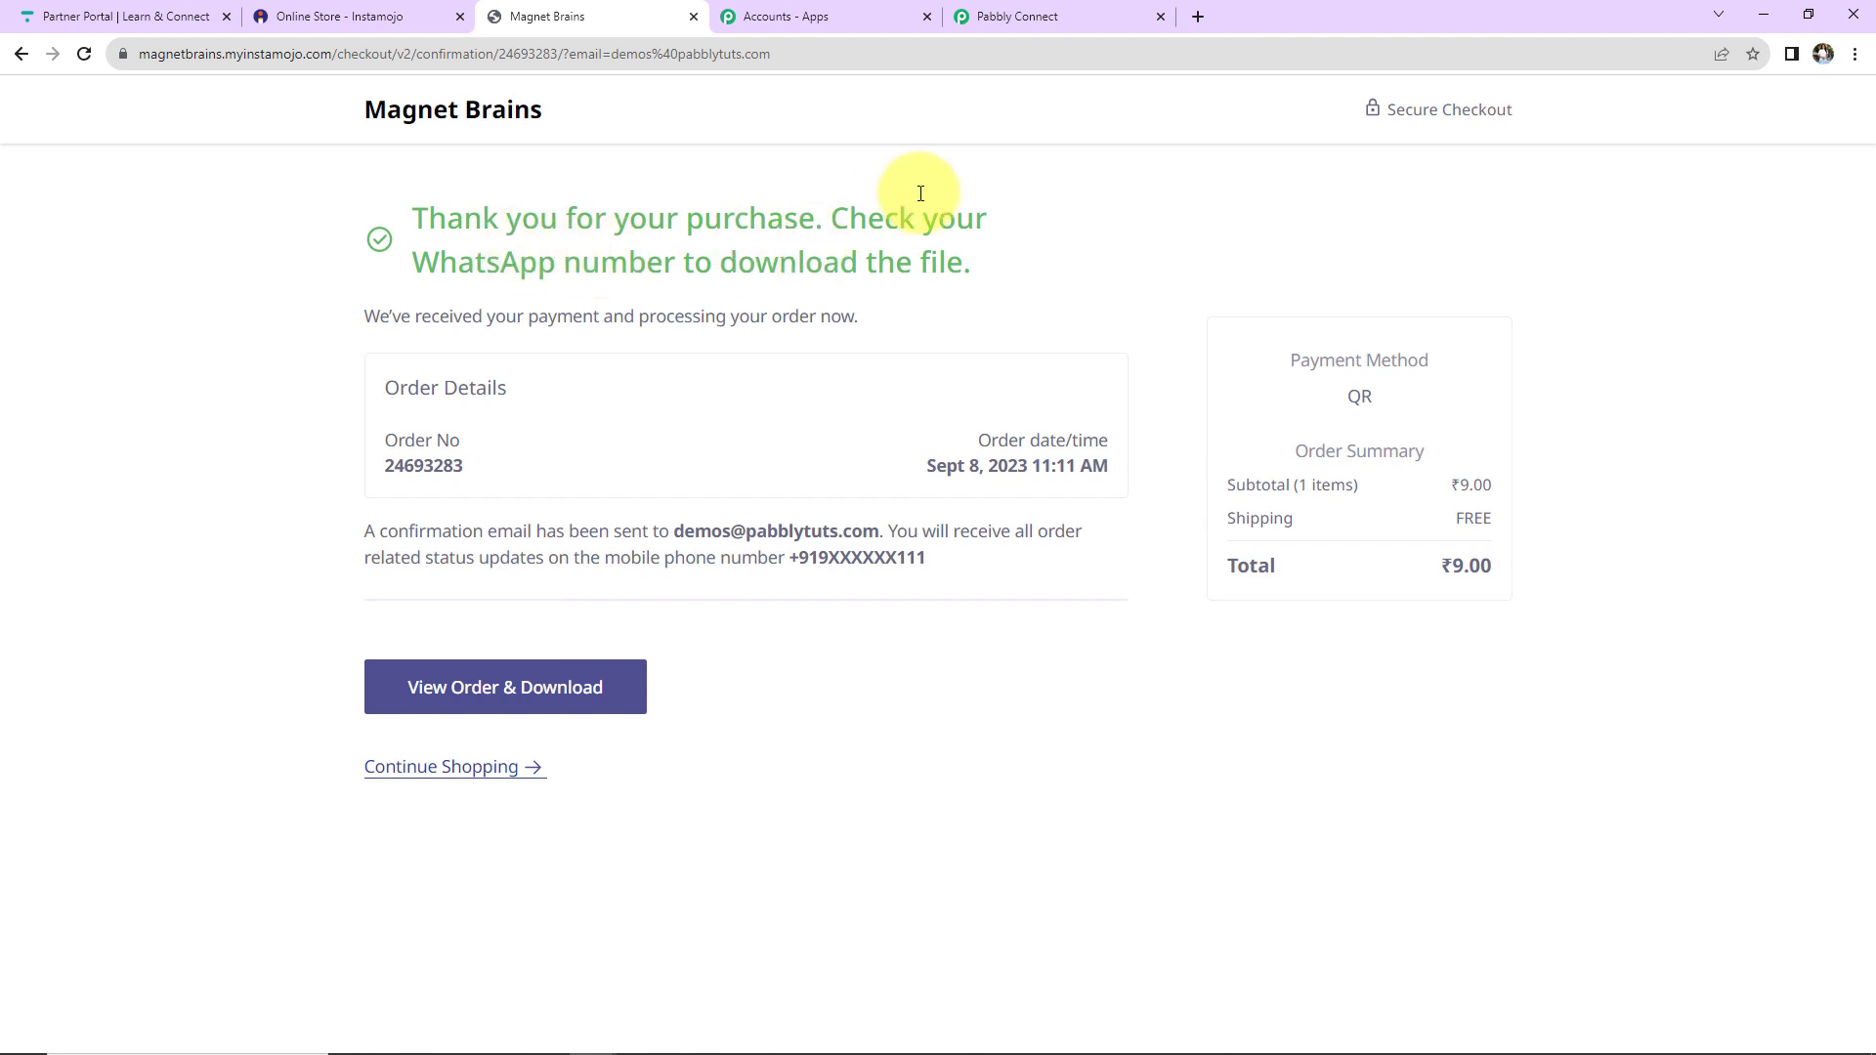
left_click(1037, 20)
Scroll through the captured response showing buyer name, phone, e-mail and amount 9.00.
scroll(1017, 587, "down", 5)
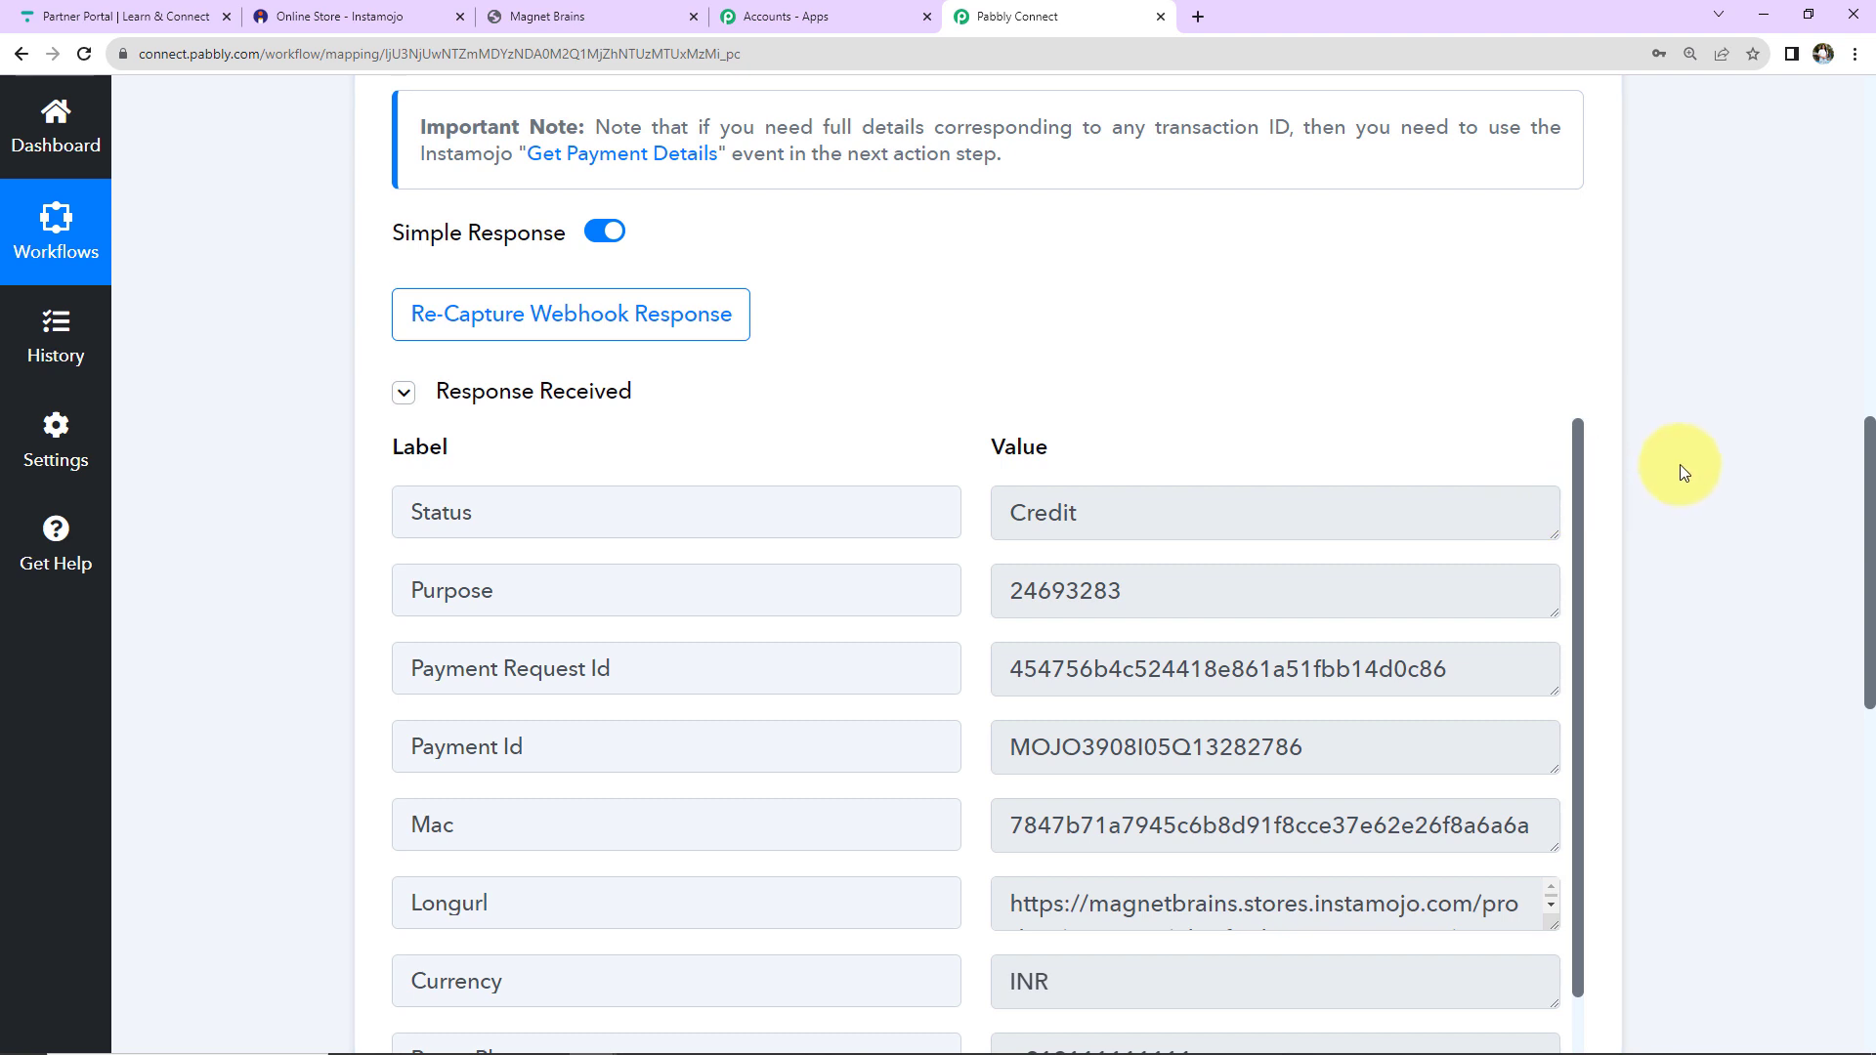
scroll(1679, 469, "down", 3)
scroll(1679, 469, "up", 1)
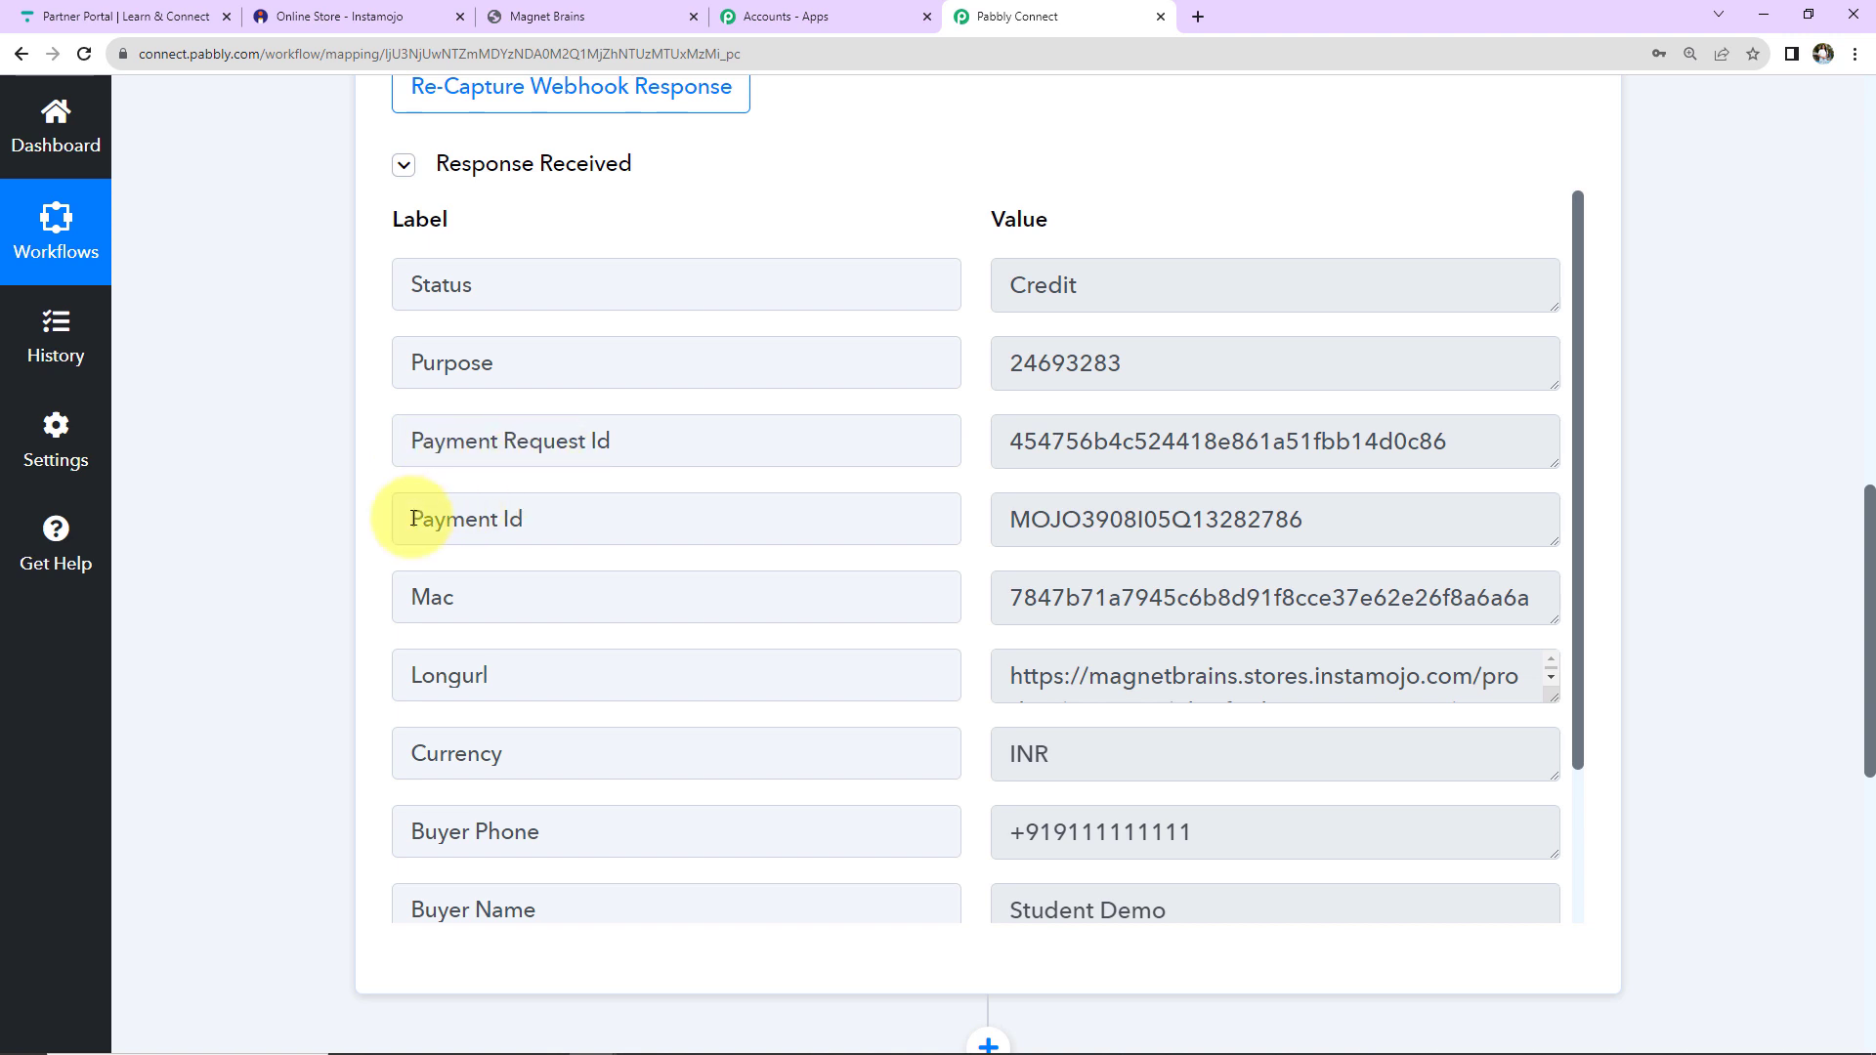
scroll(1270, 577, "down", 2)
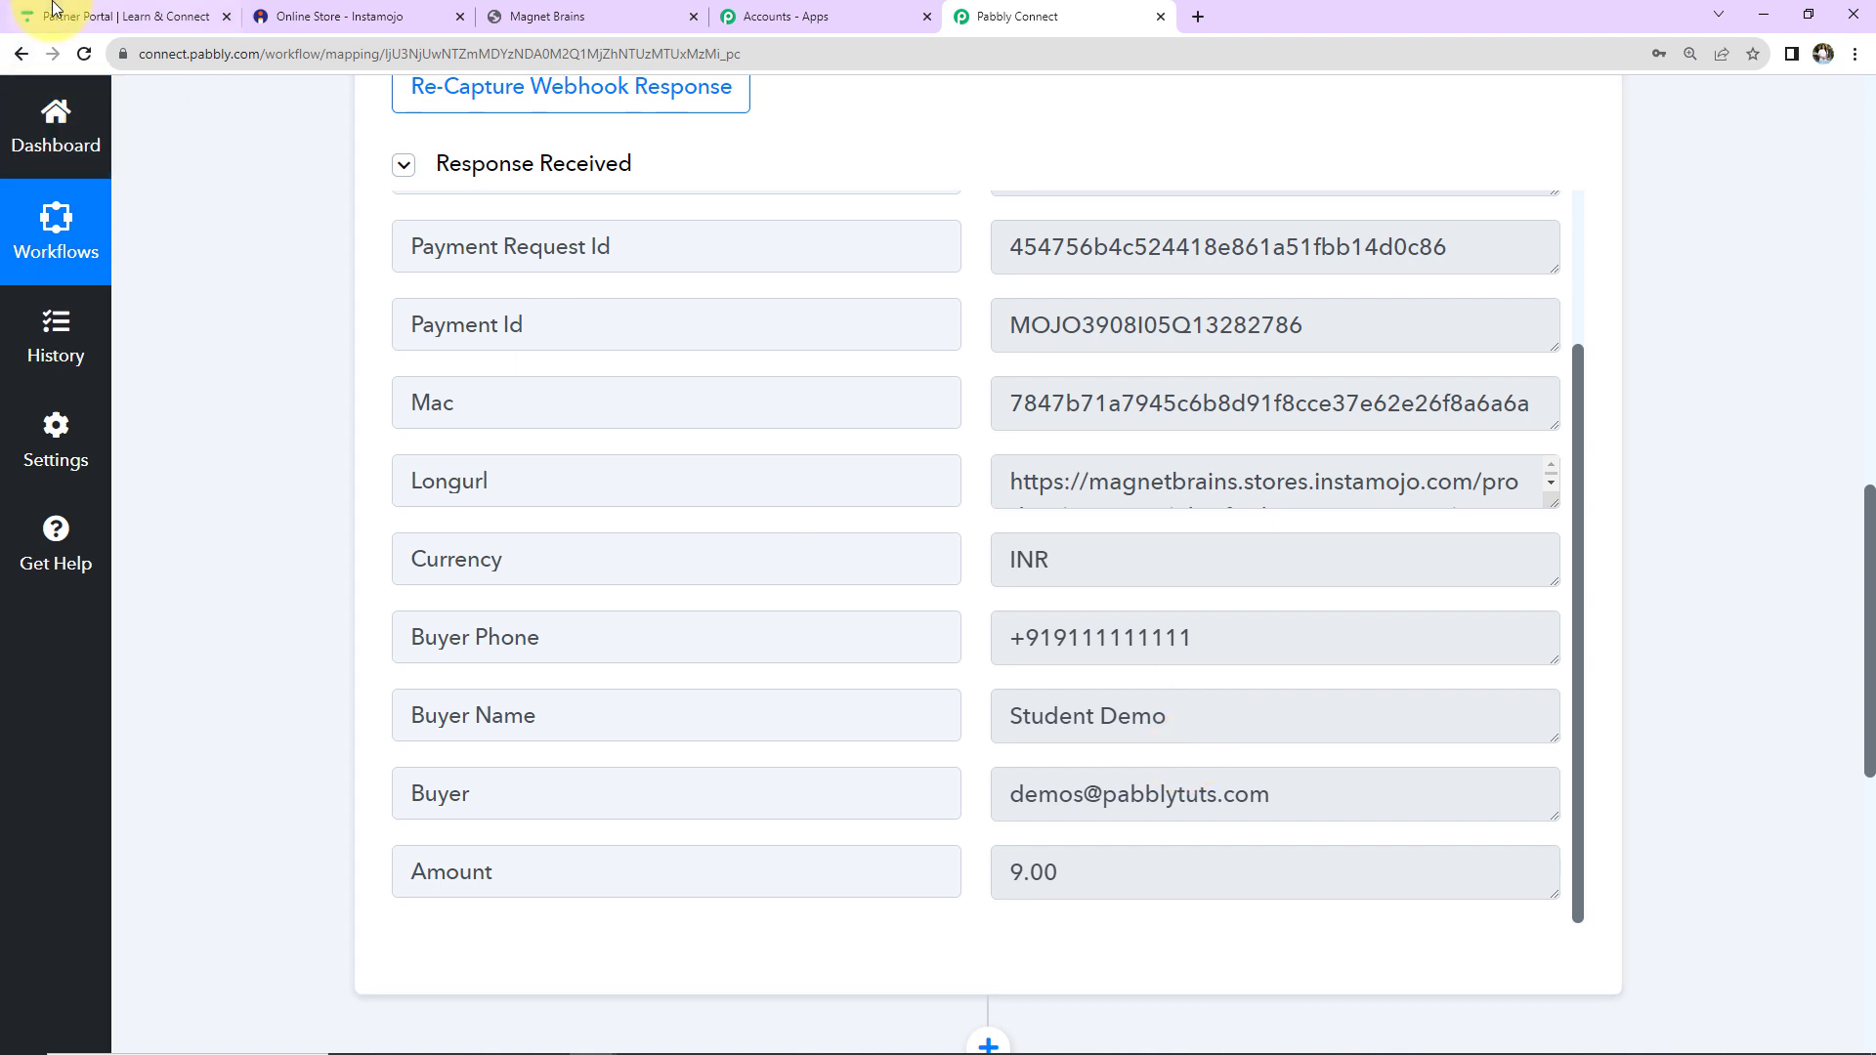
left_click(82, 12)
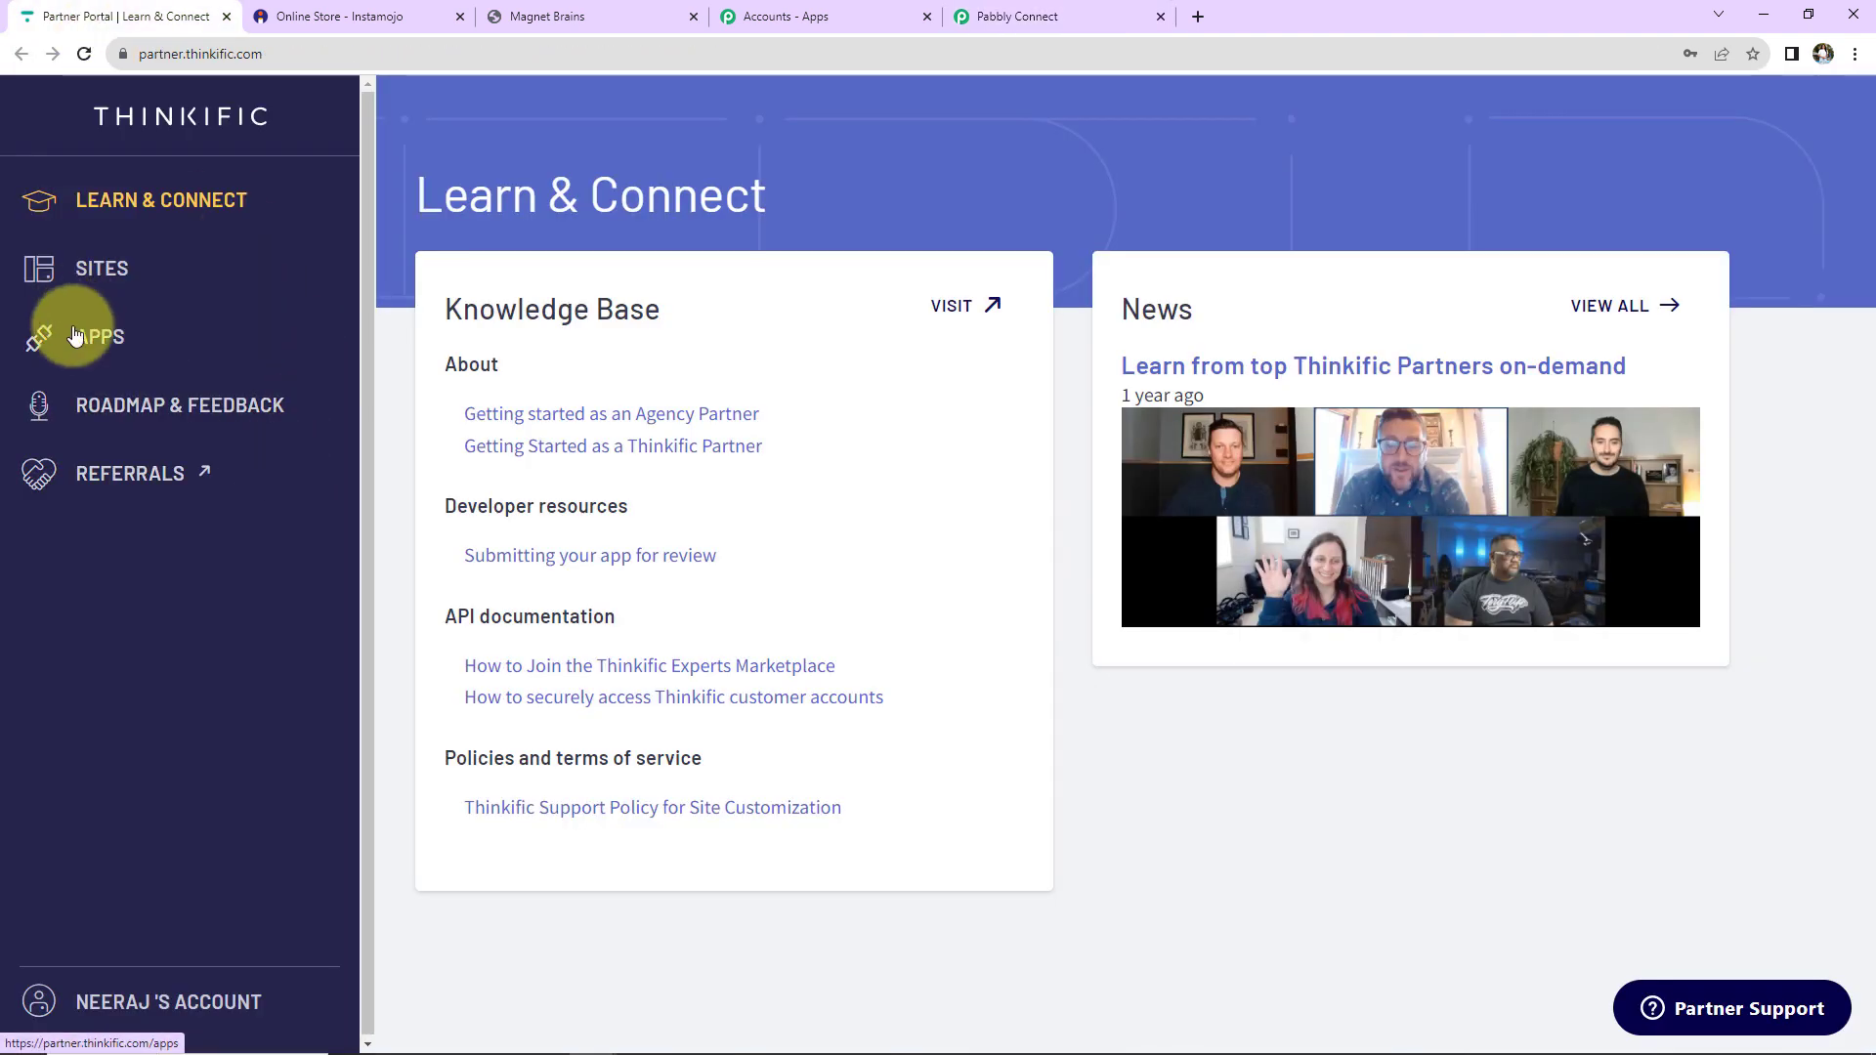
Open the development sandbox site's dashboard and go to Manage Learning Products > Courses.
left_click(106, 265)
left_click(134, 389)
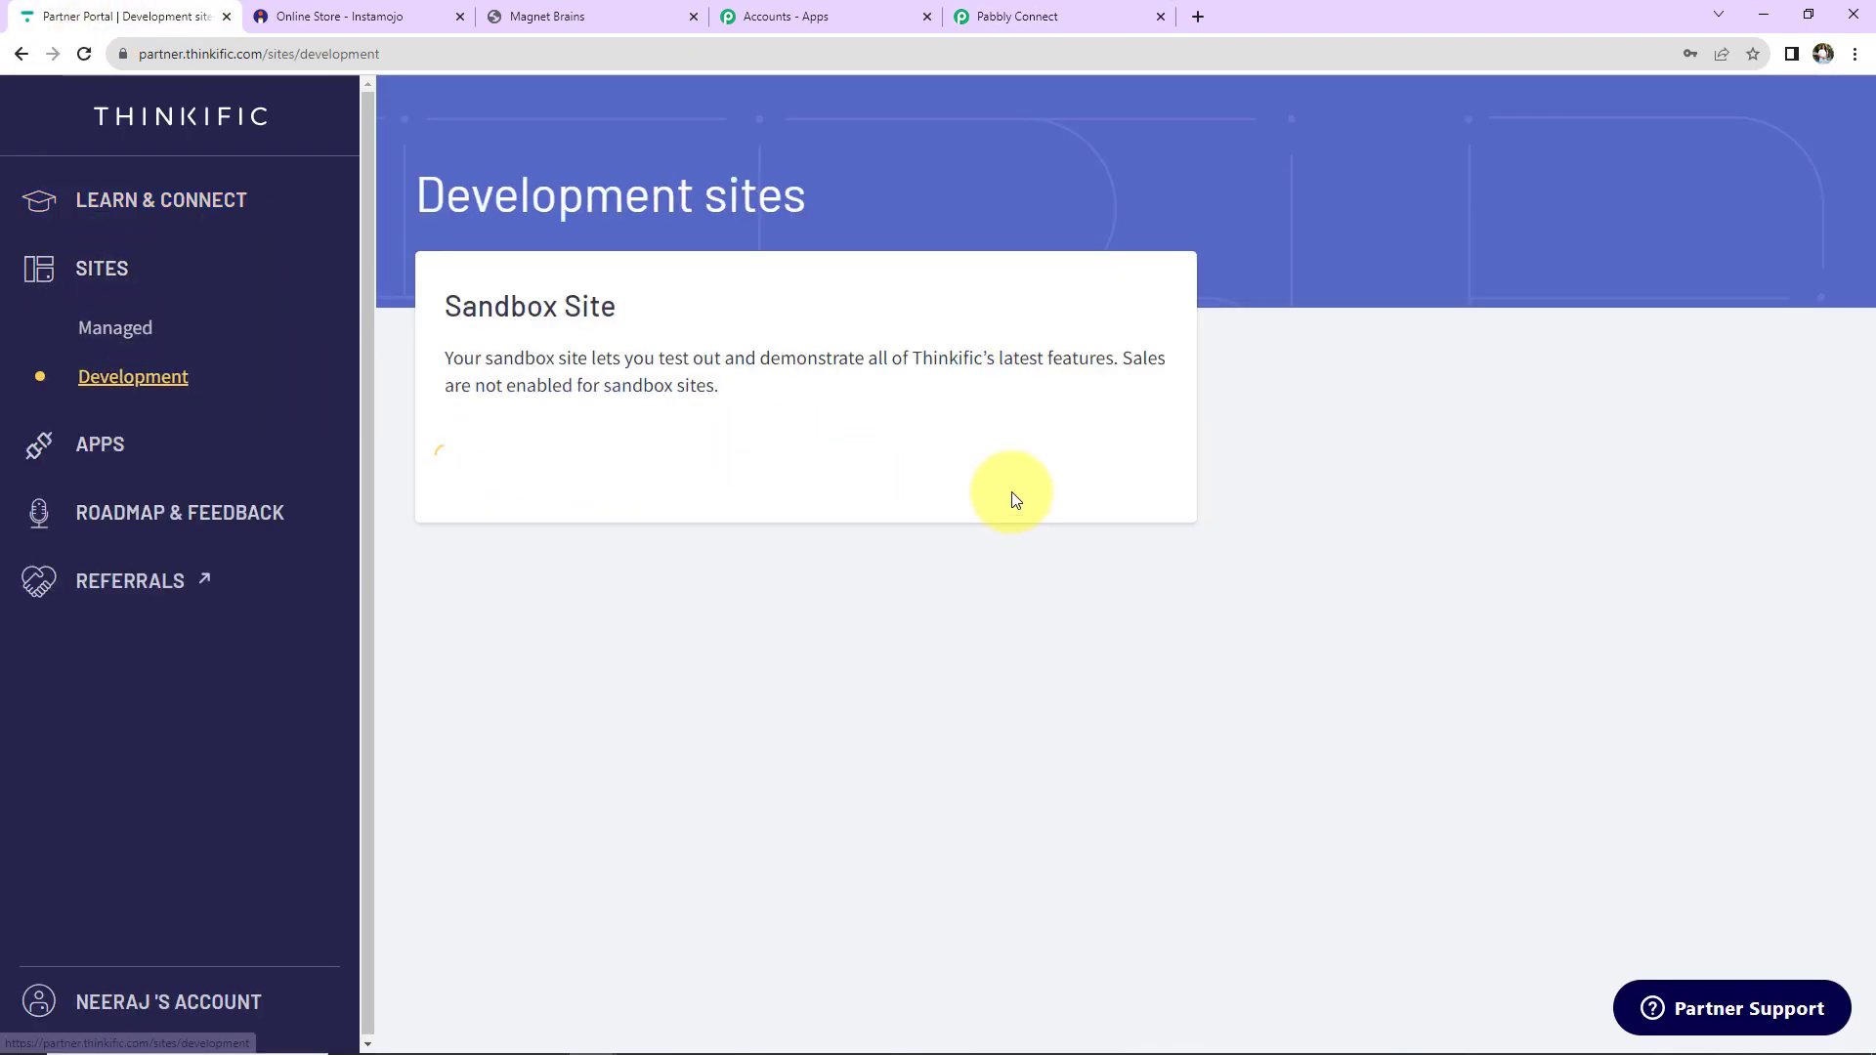
left_click(1076, 648)
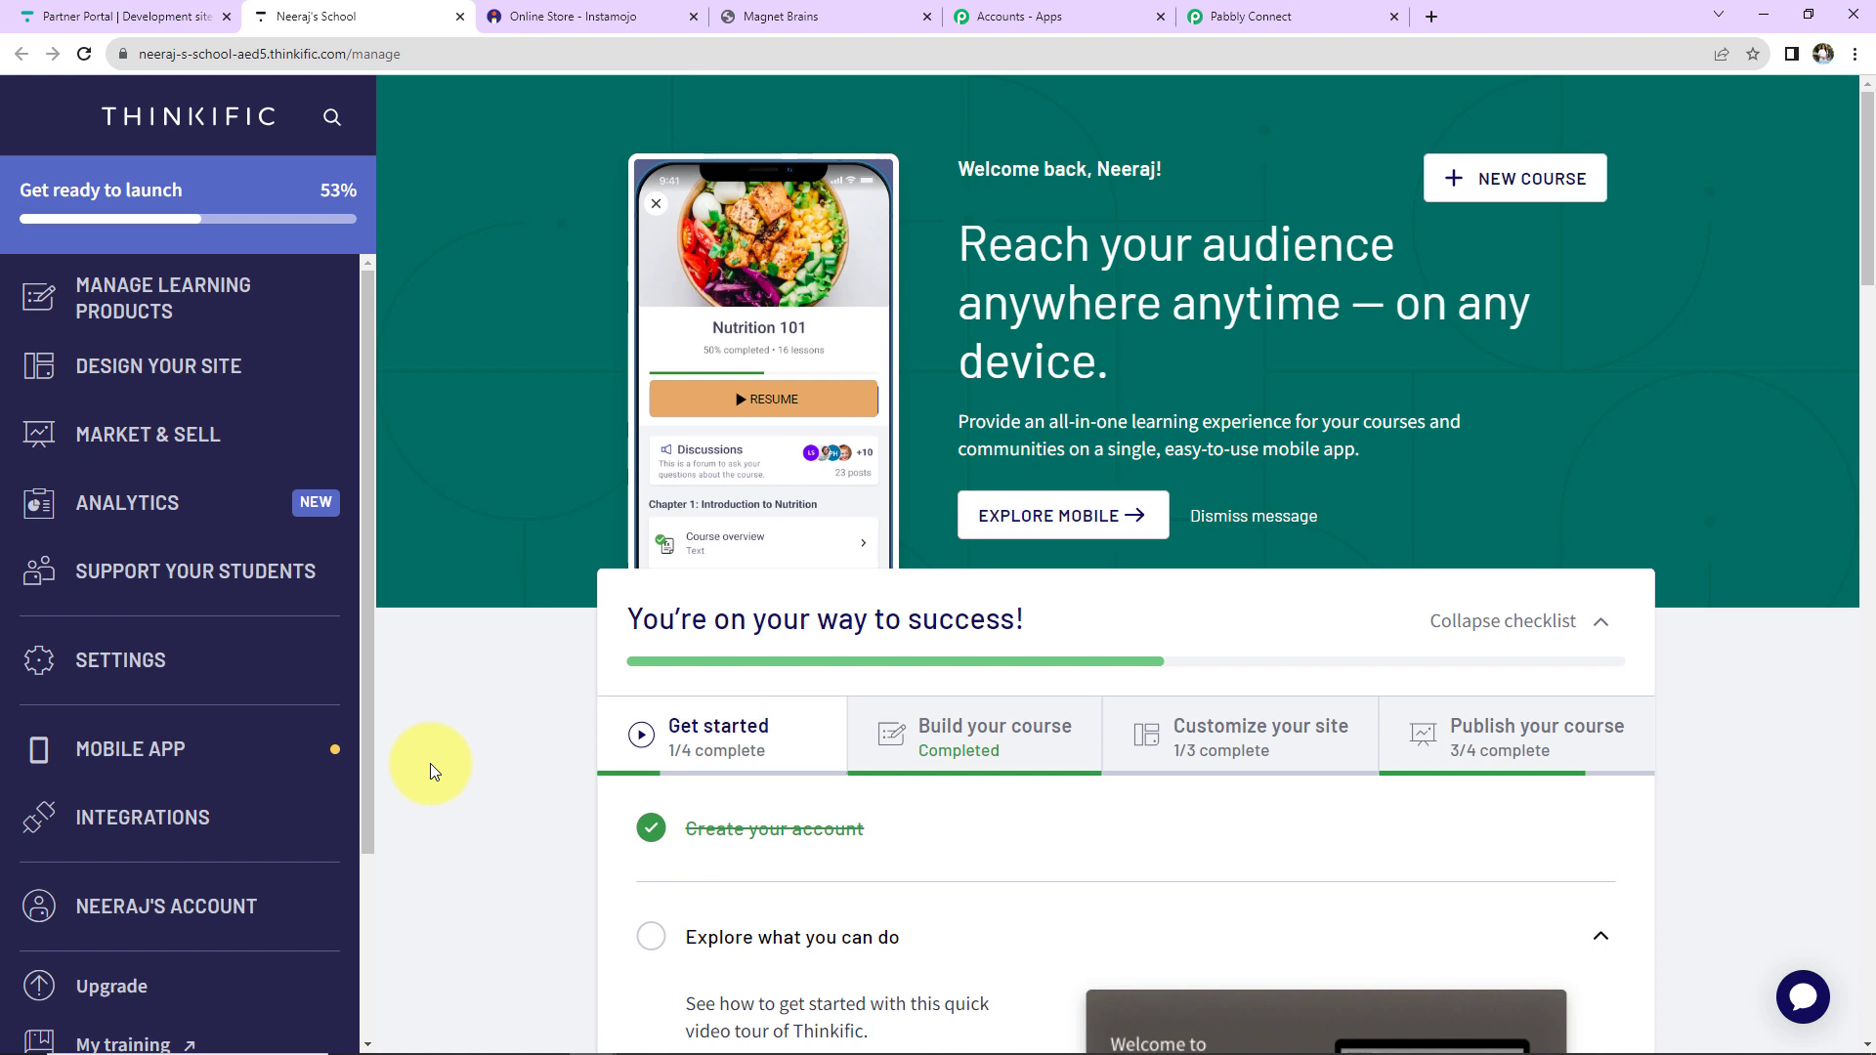
left_click(164, 308)
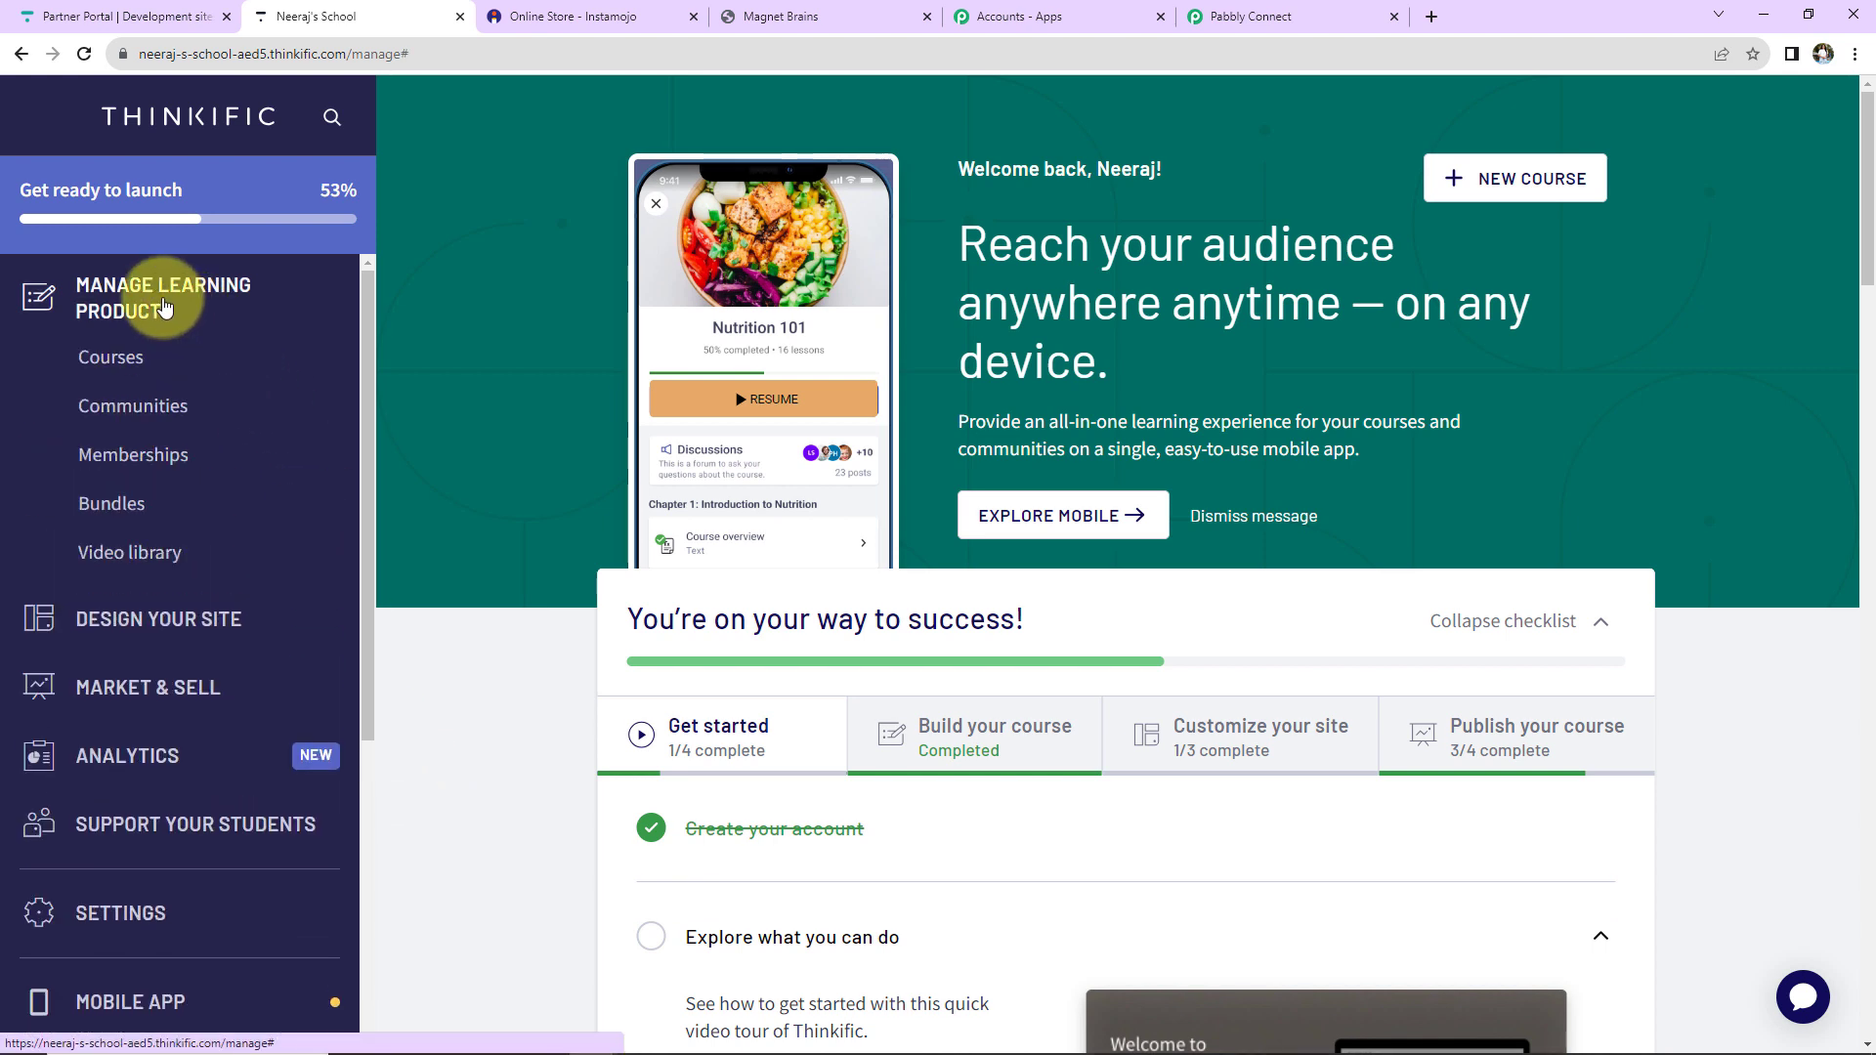
left_click(115, 363)
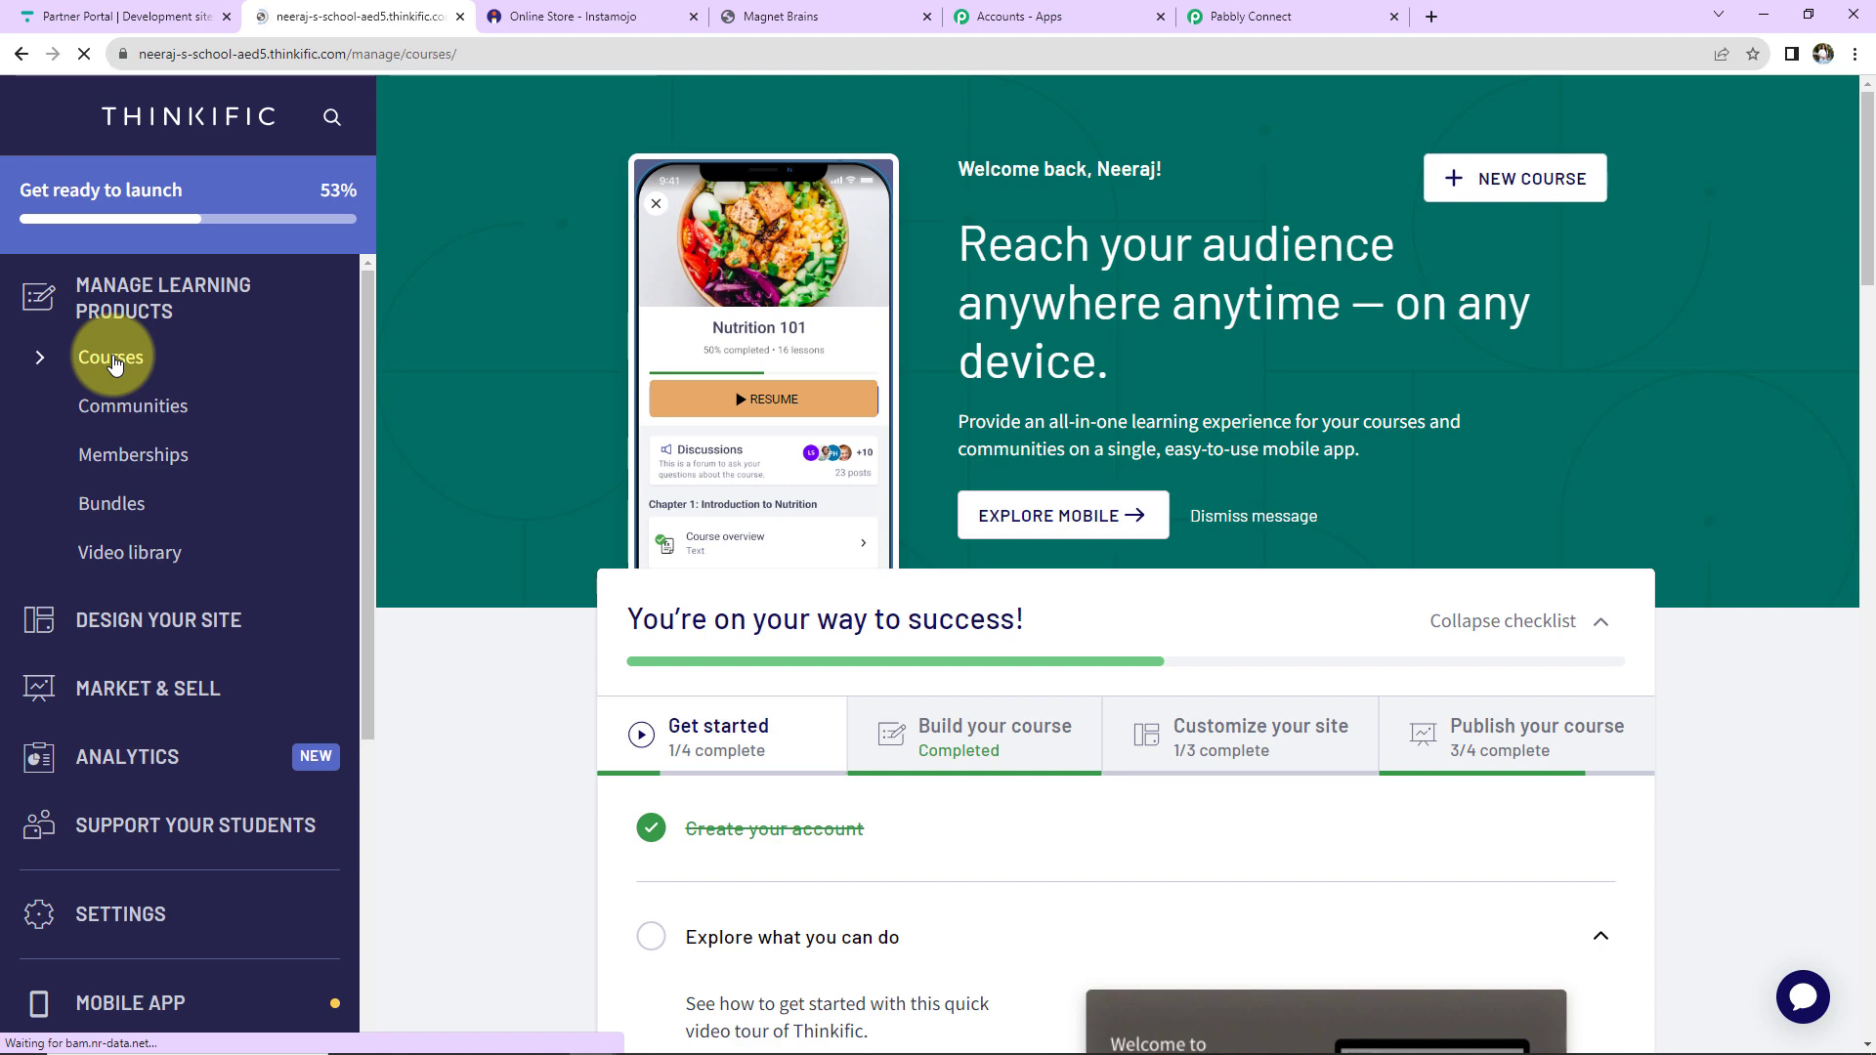
scroll(600, 648, "down", 2)
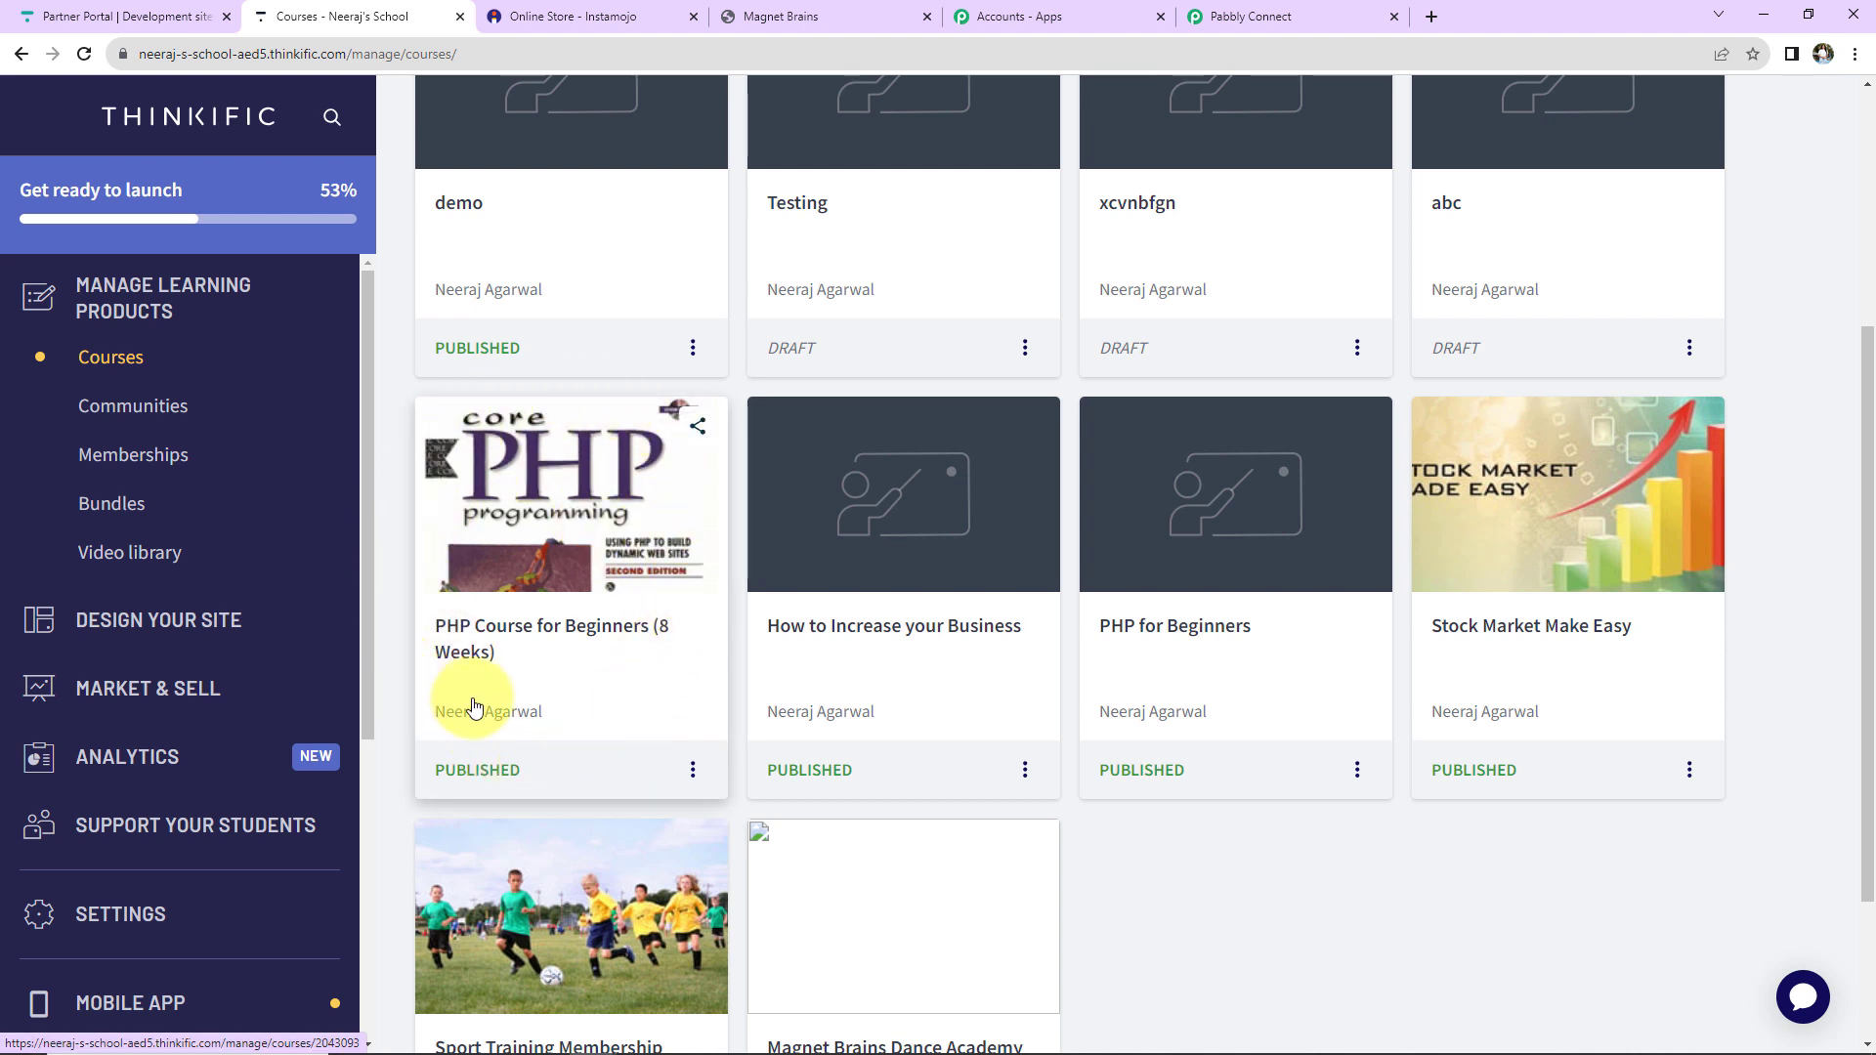
Set Thinkific as the app for the workflow's second action step.
left_click(1219, 14)
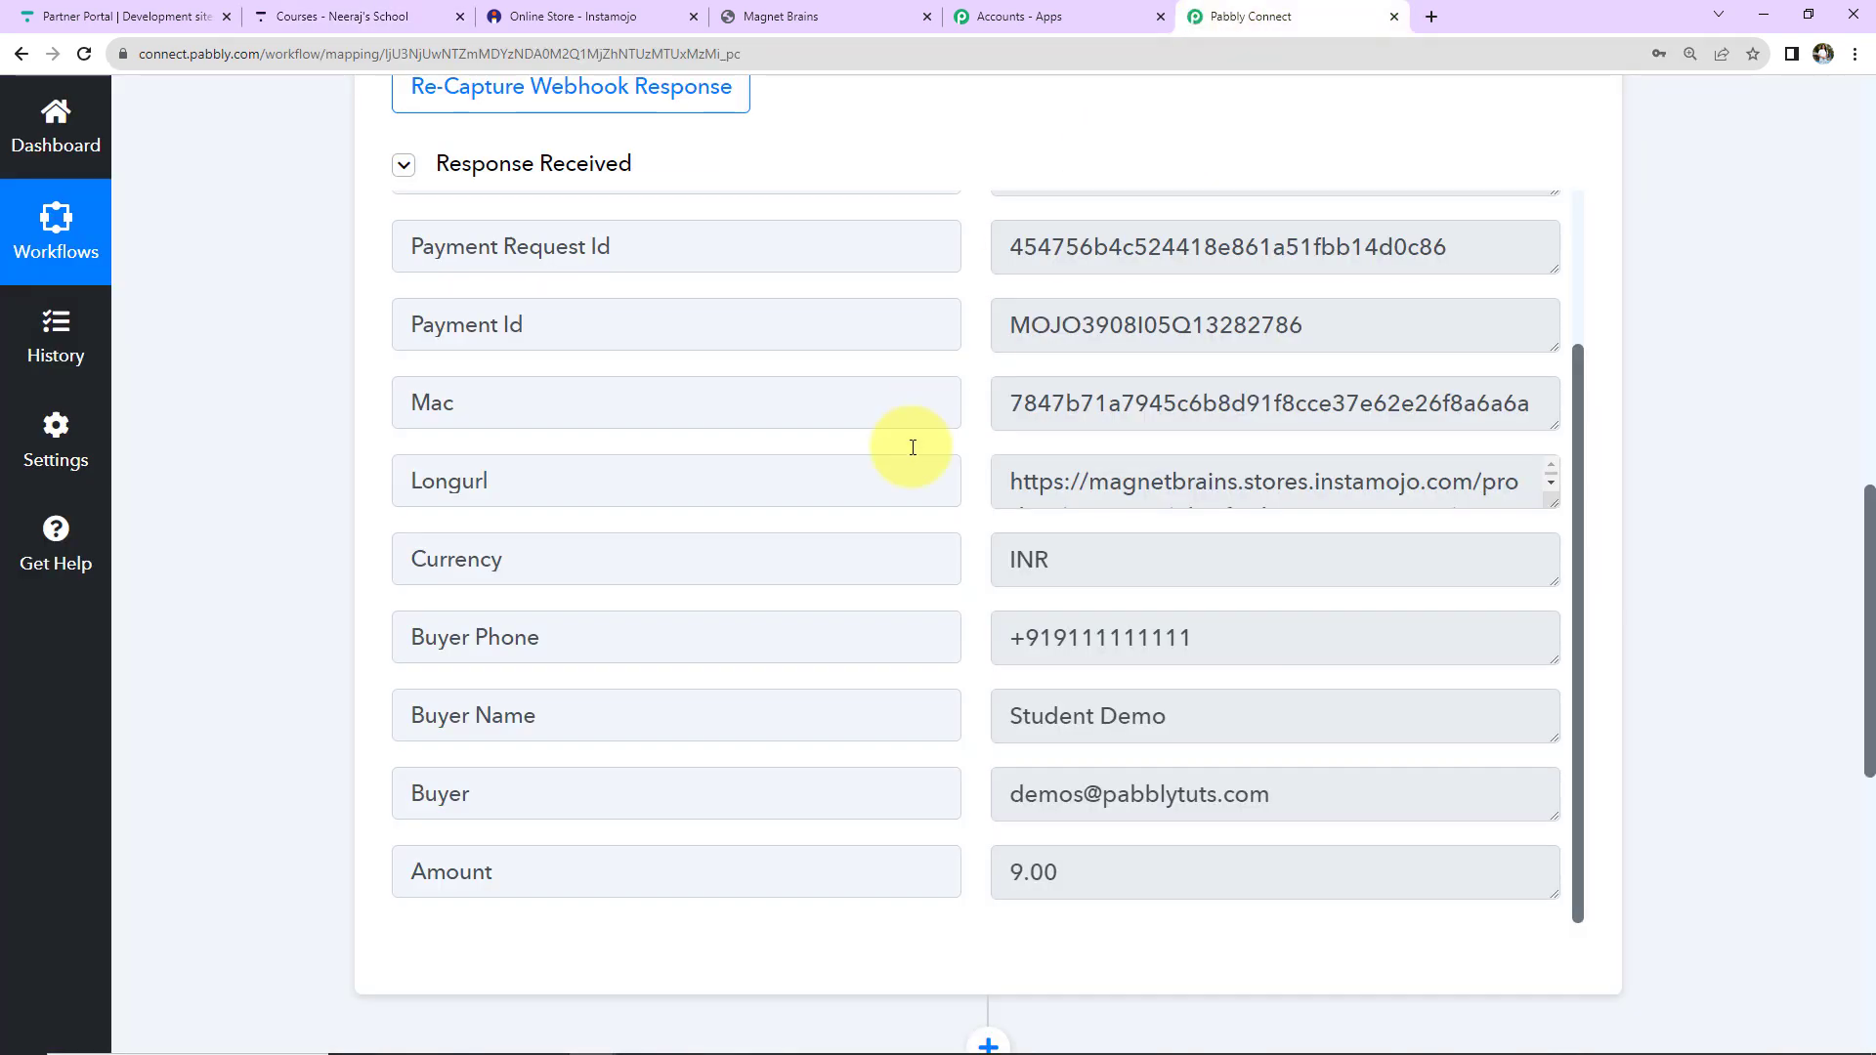
scroll(1007, 689, "down", 2)
scroll(1006, 688, "down", 2)
left_click(769, 735)
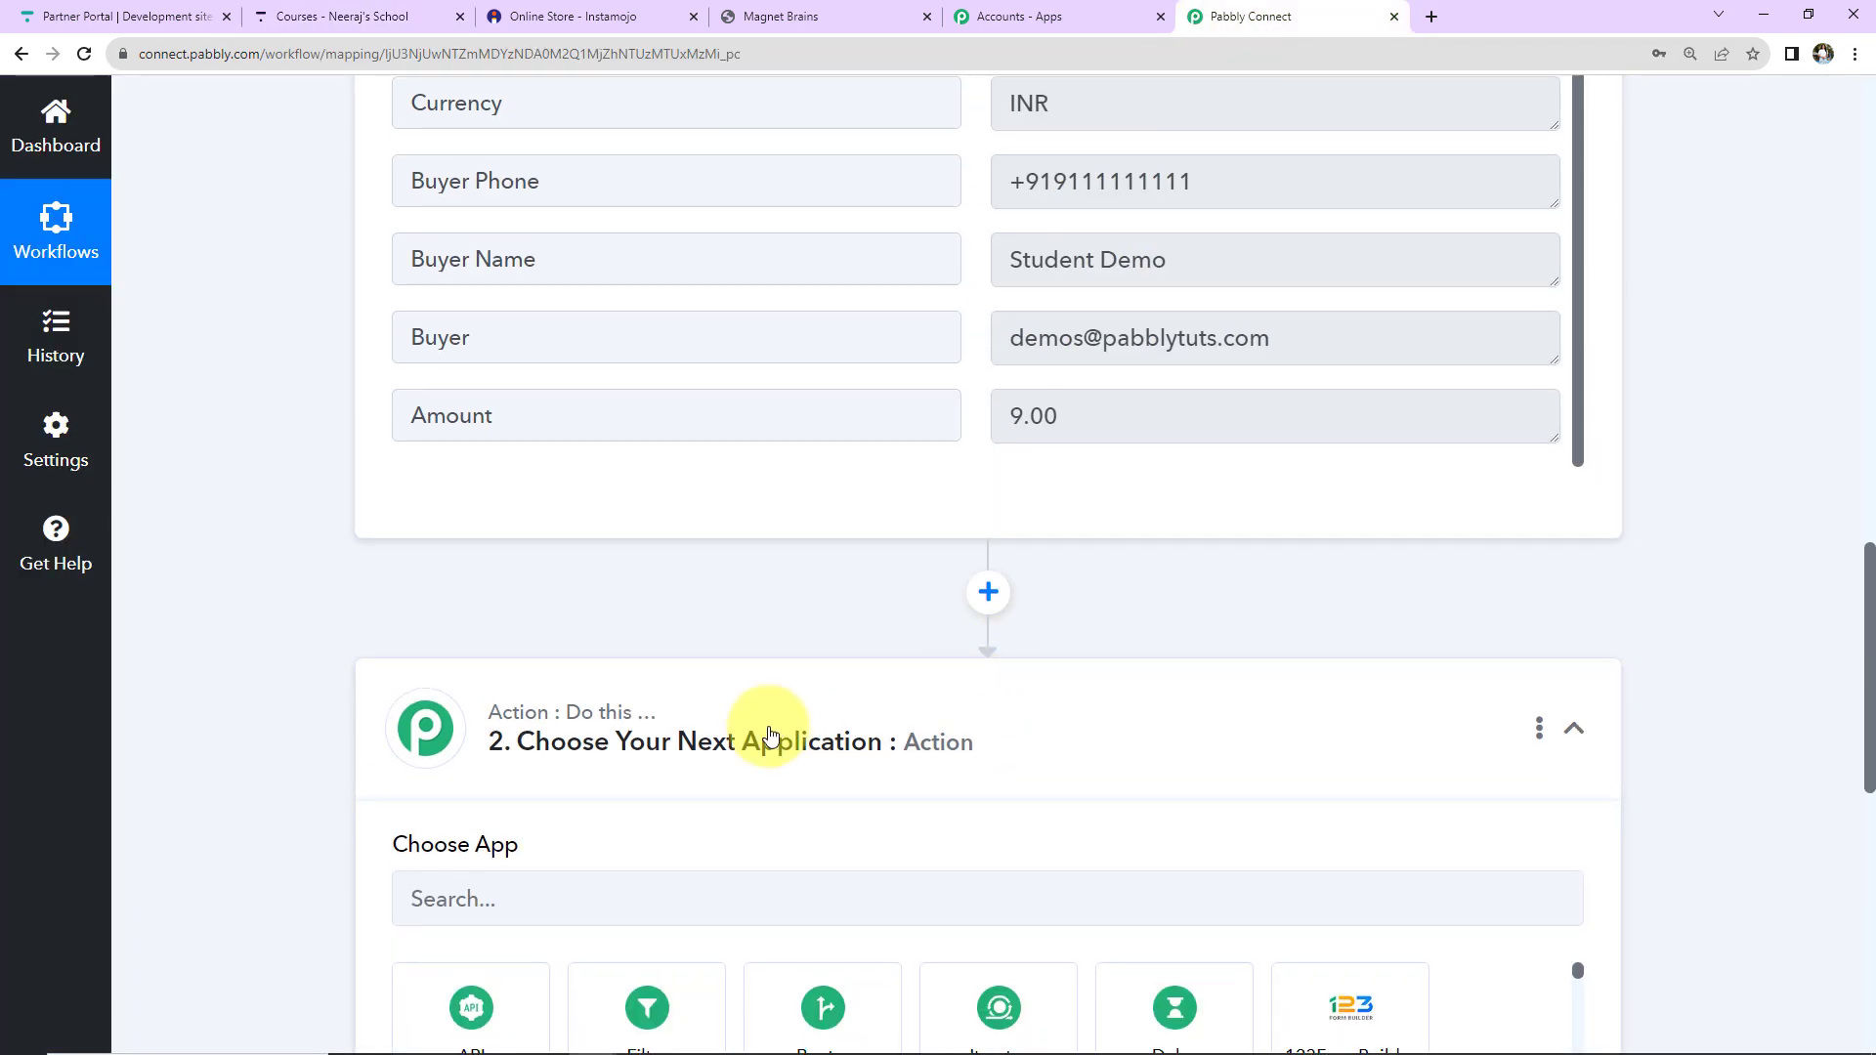
scroll(769, 734, "down", 5)
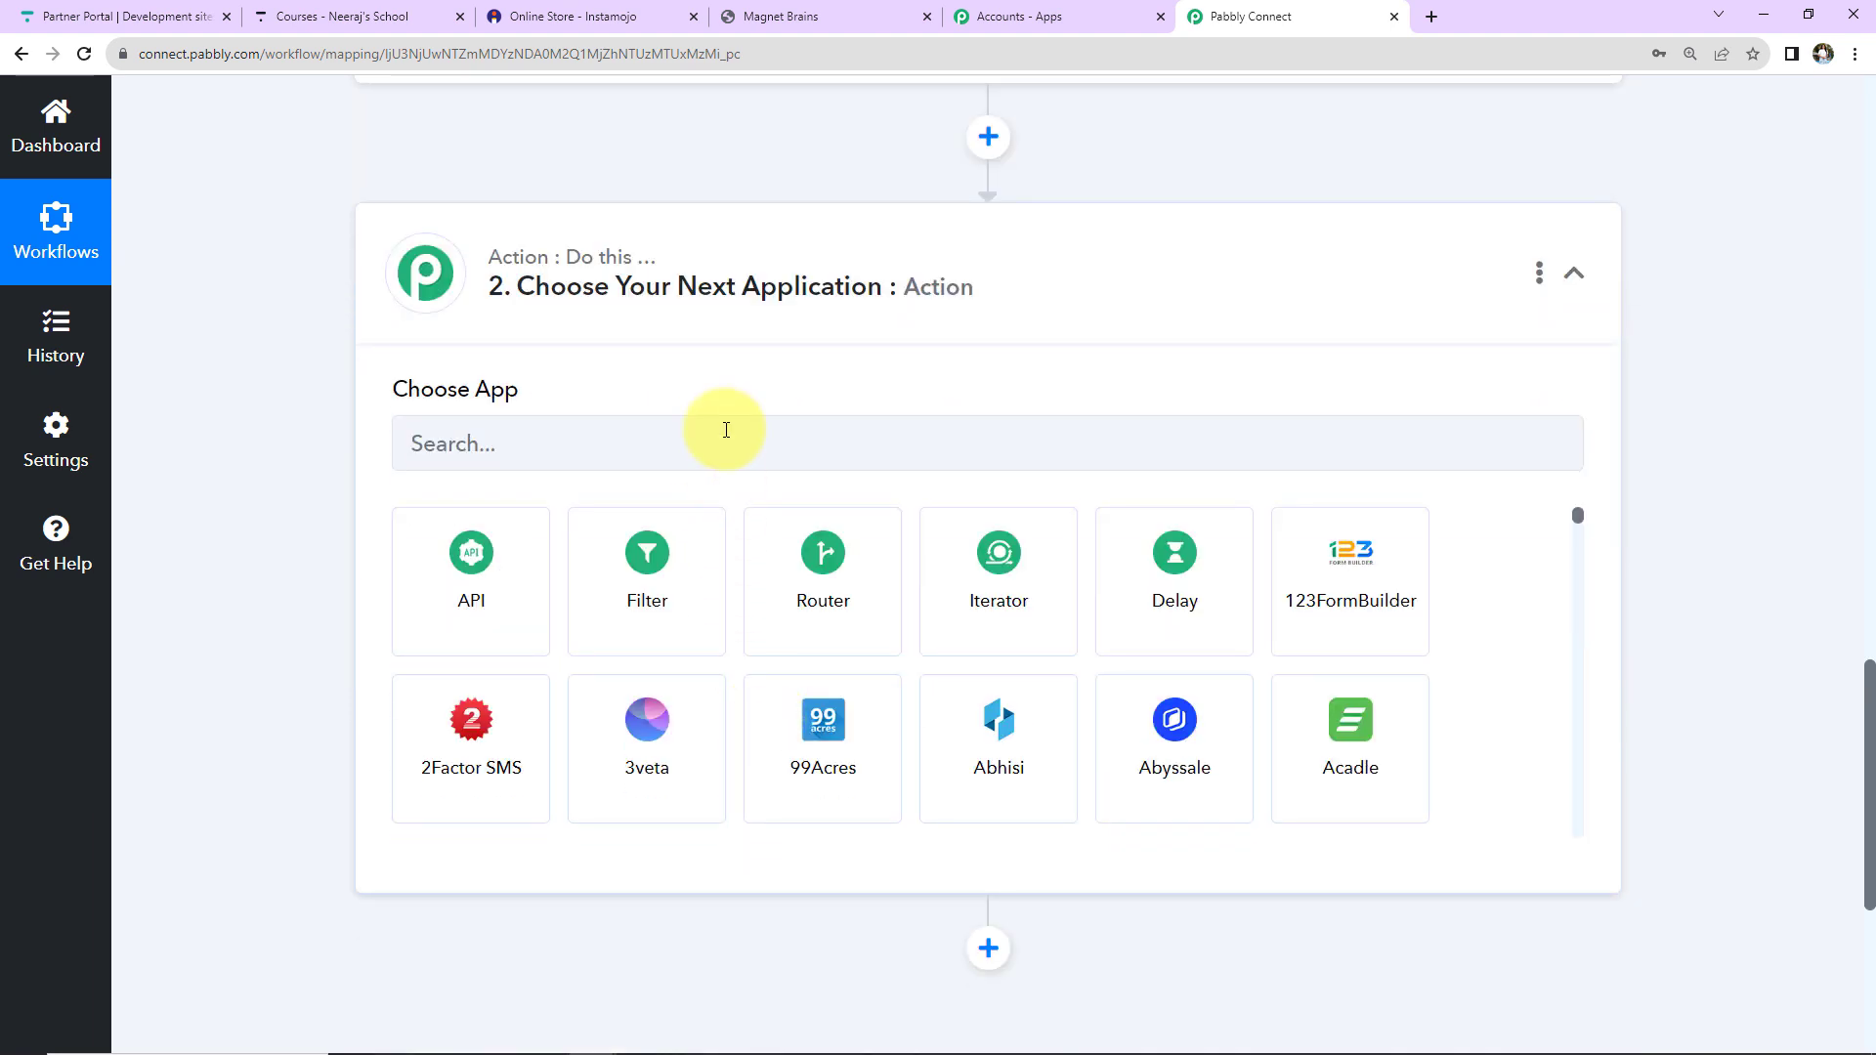
left_click(726, 429)
type("thinki")
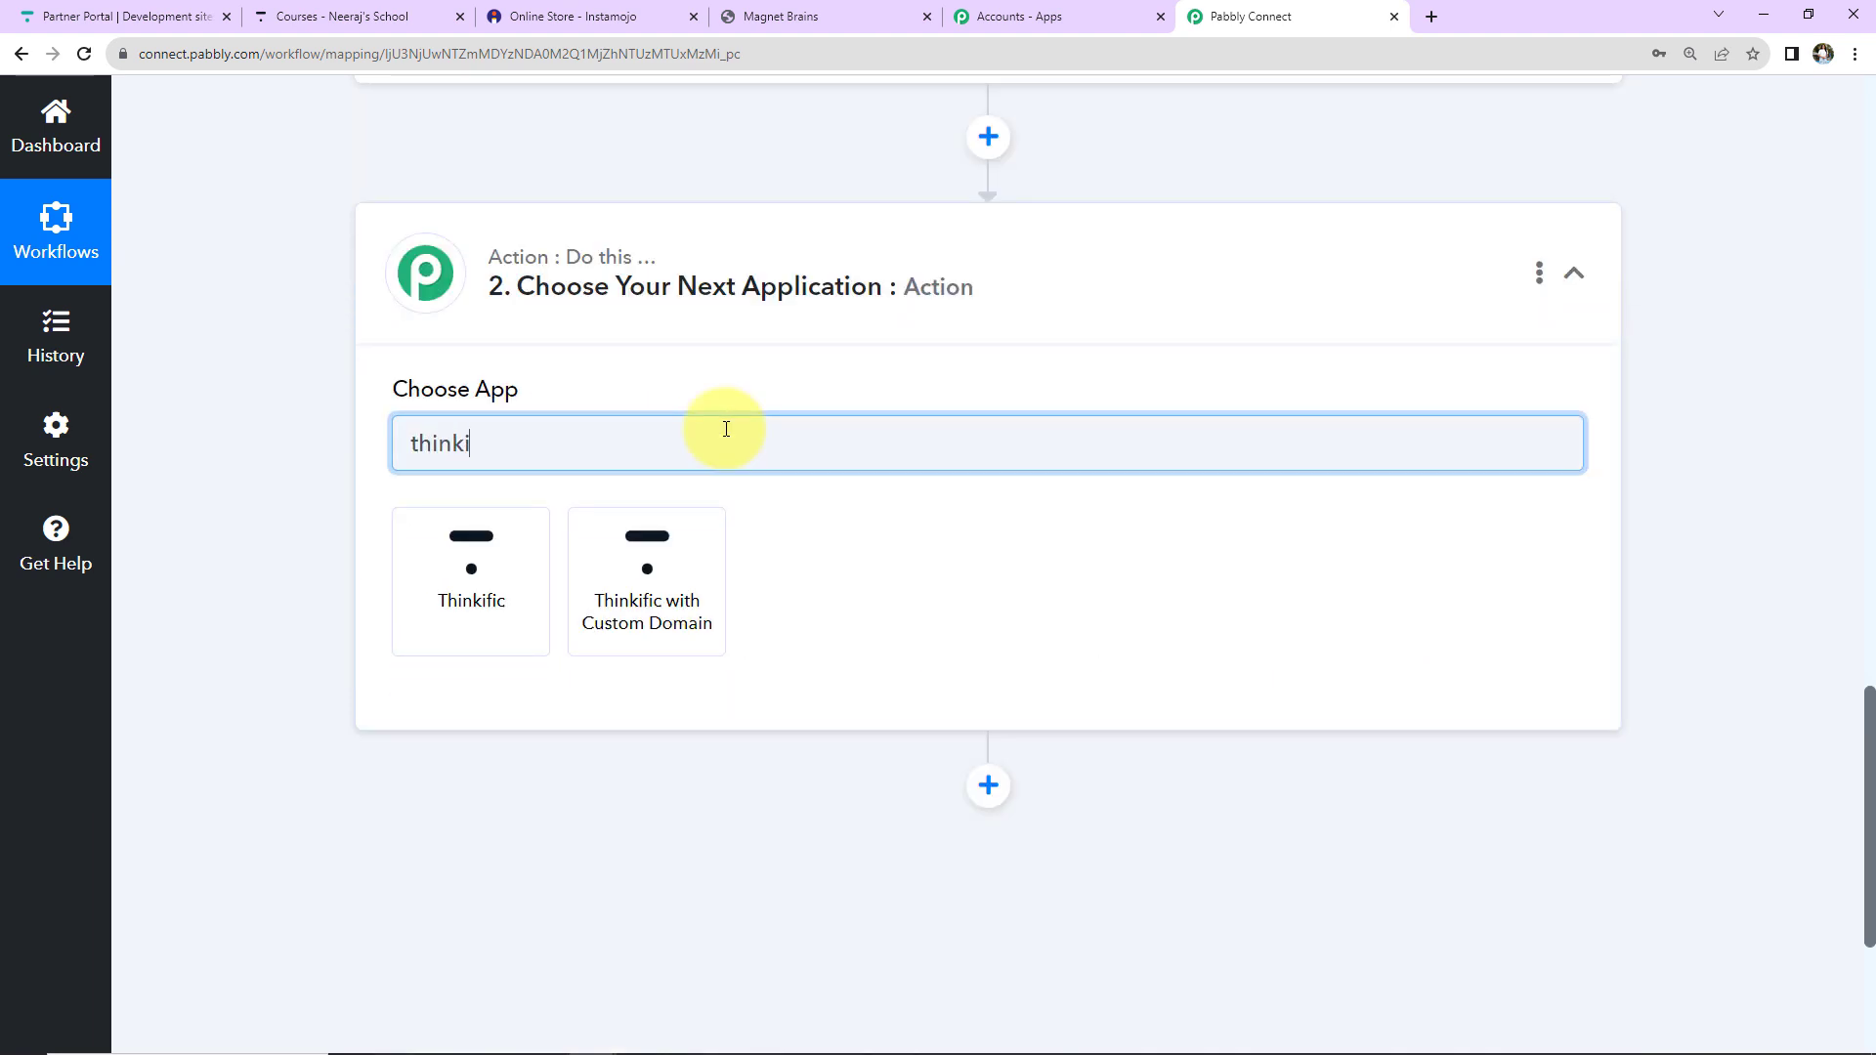
left_click(507, 553)
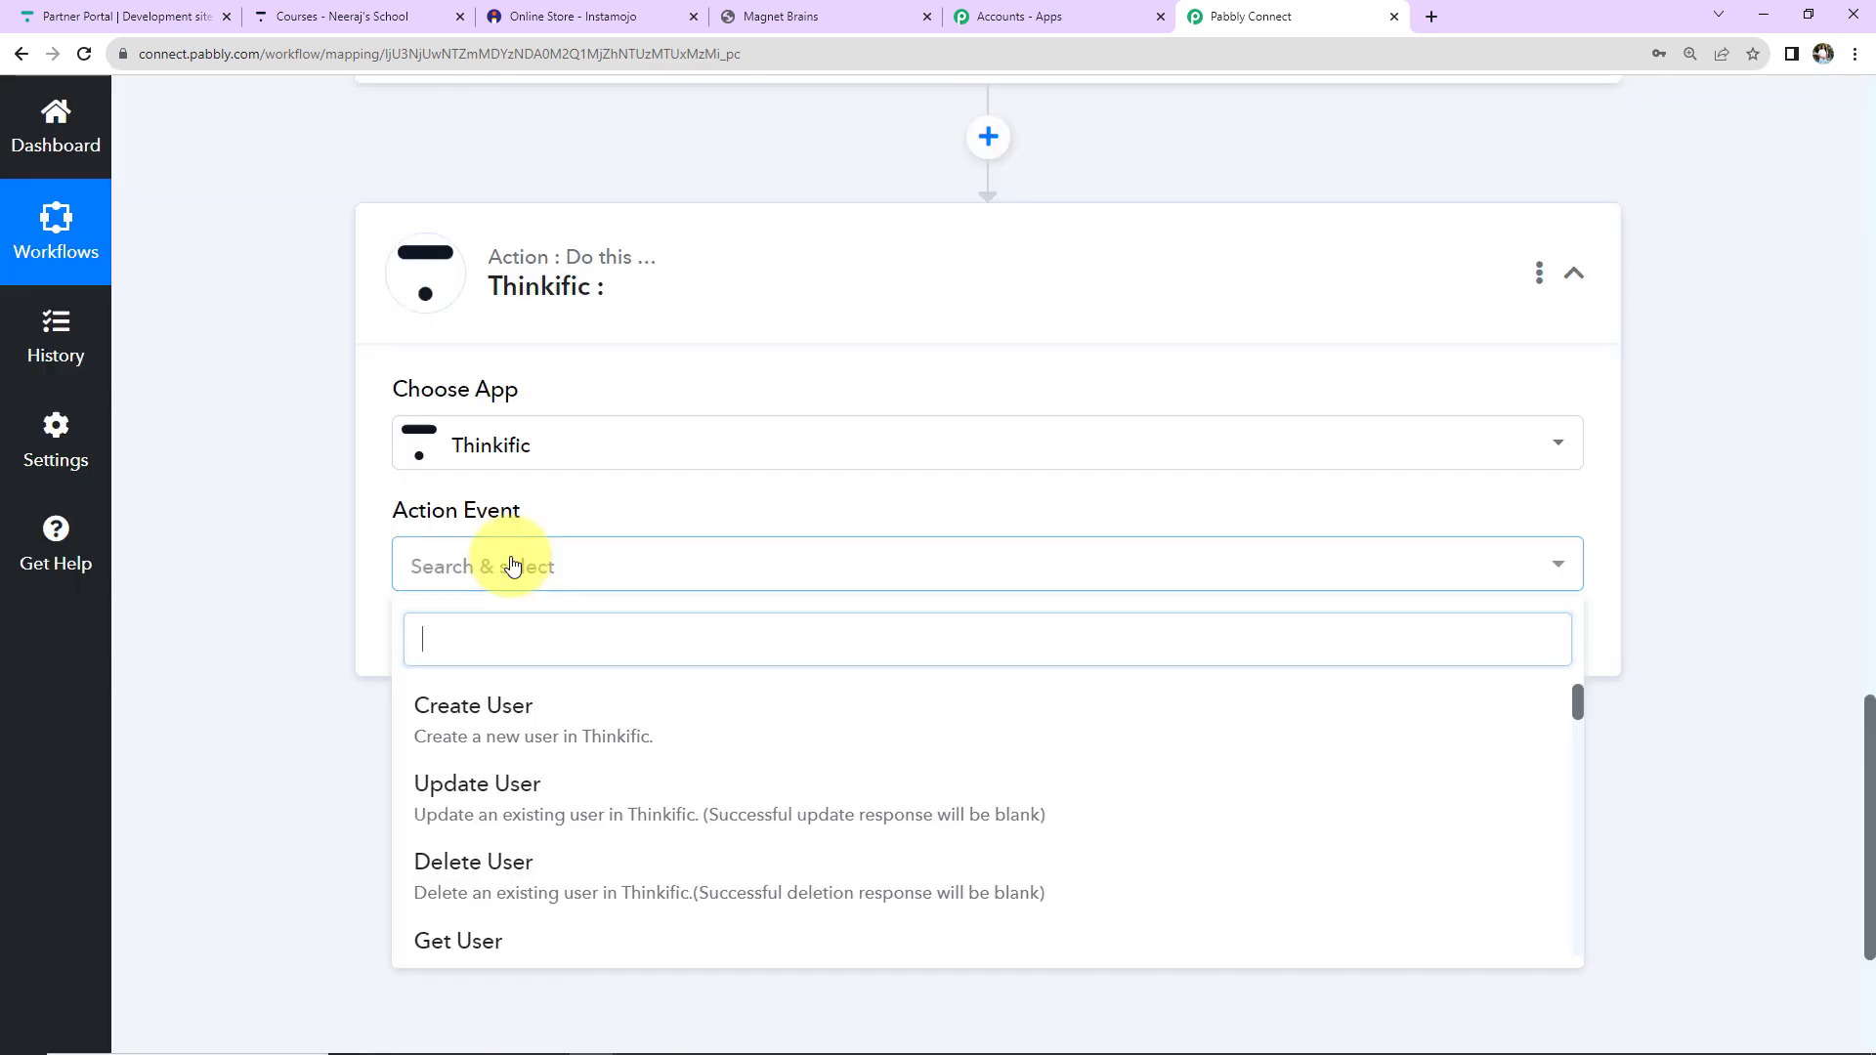
Choose Search User as the action event and begin connecting the Thinkific account.
scroll(557, 823, "down", 15)
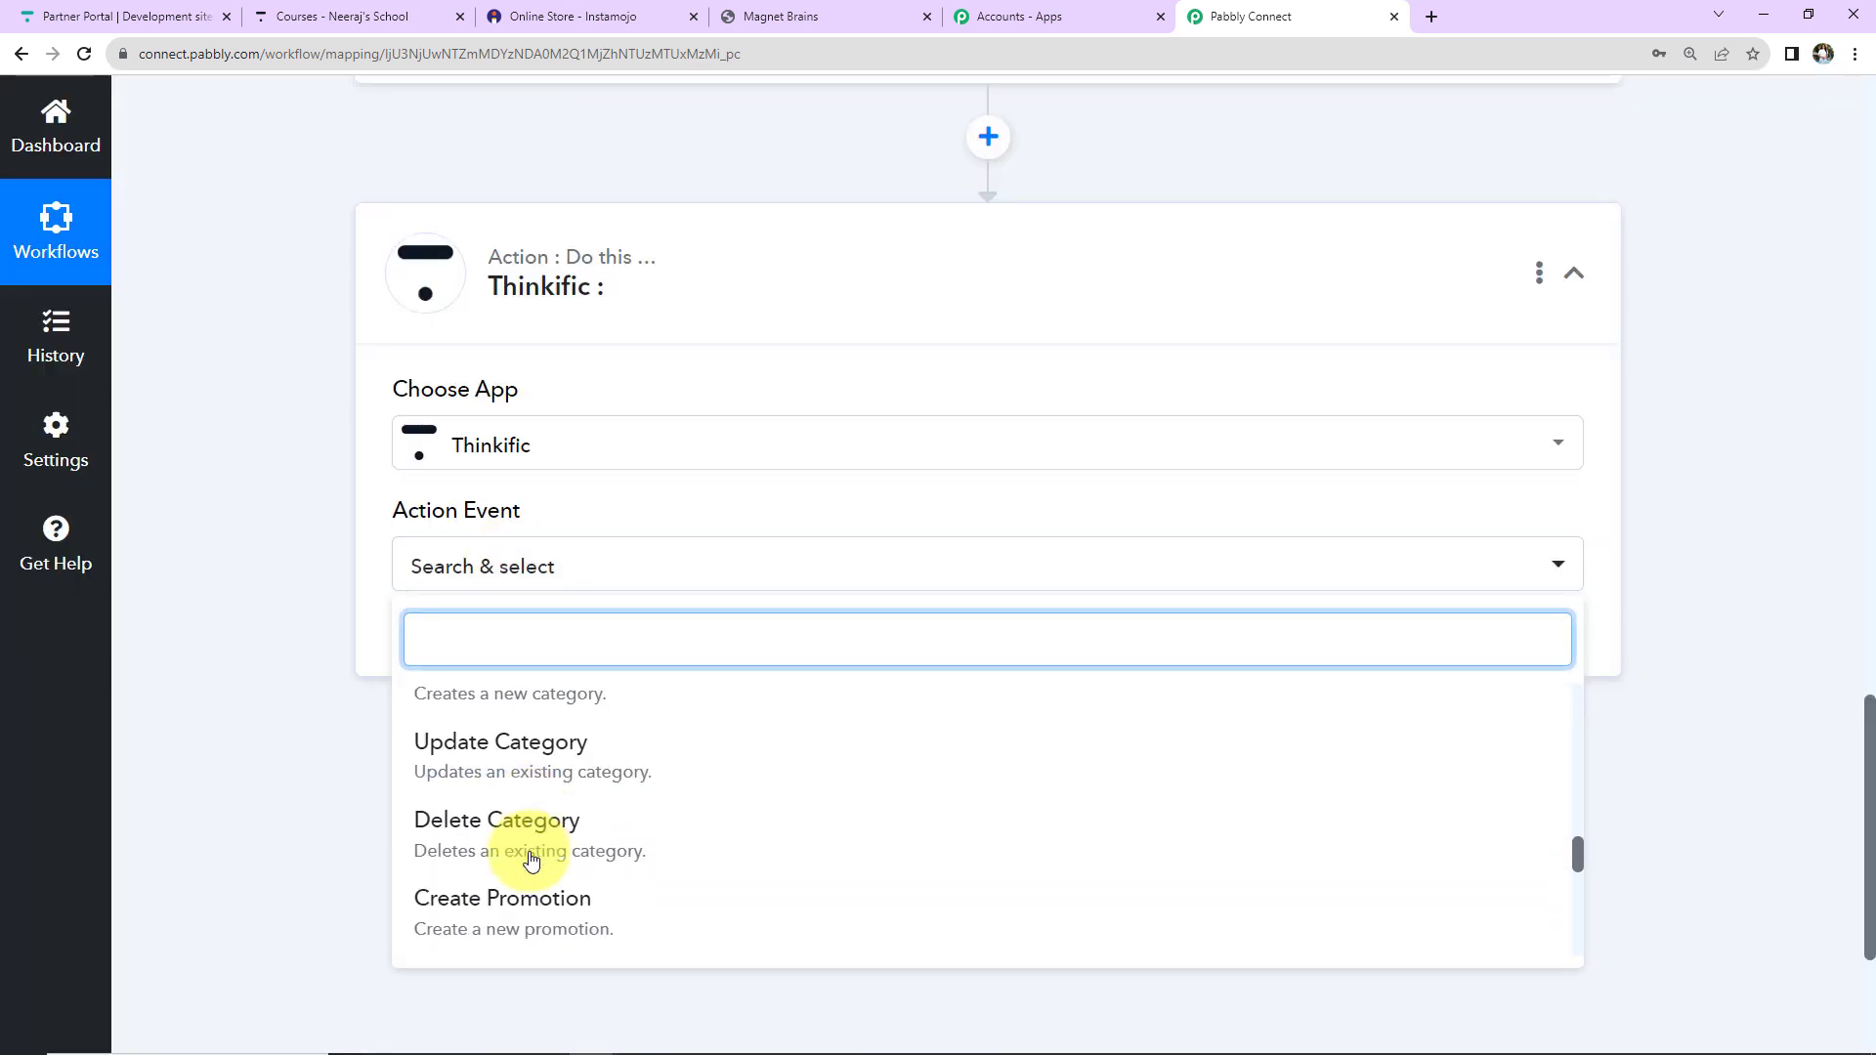
scroll(530, 860, "down", 6)
left_click(521, 831)
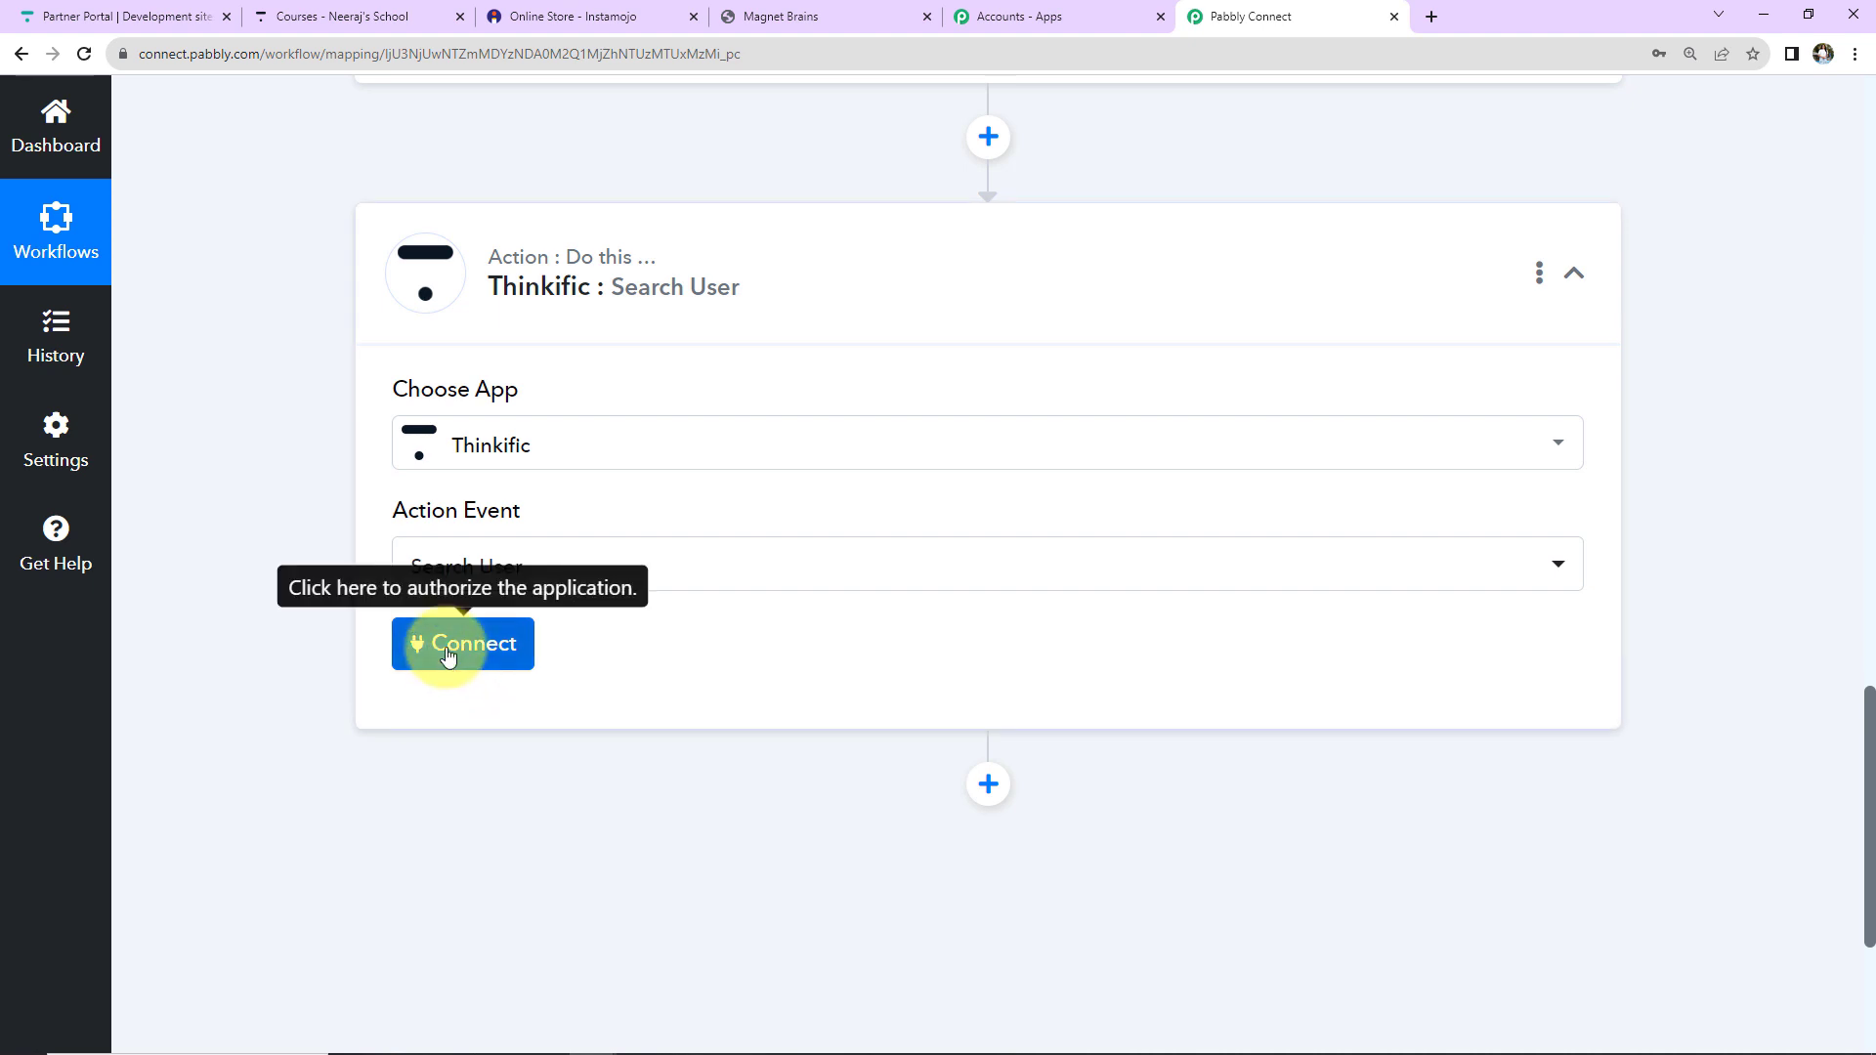
left_click(444, 651)
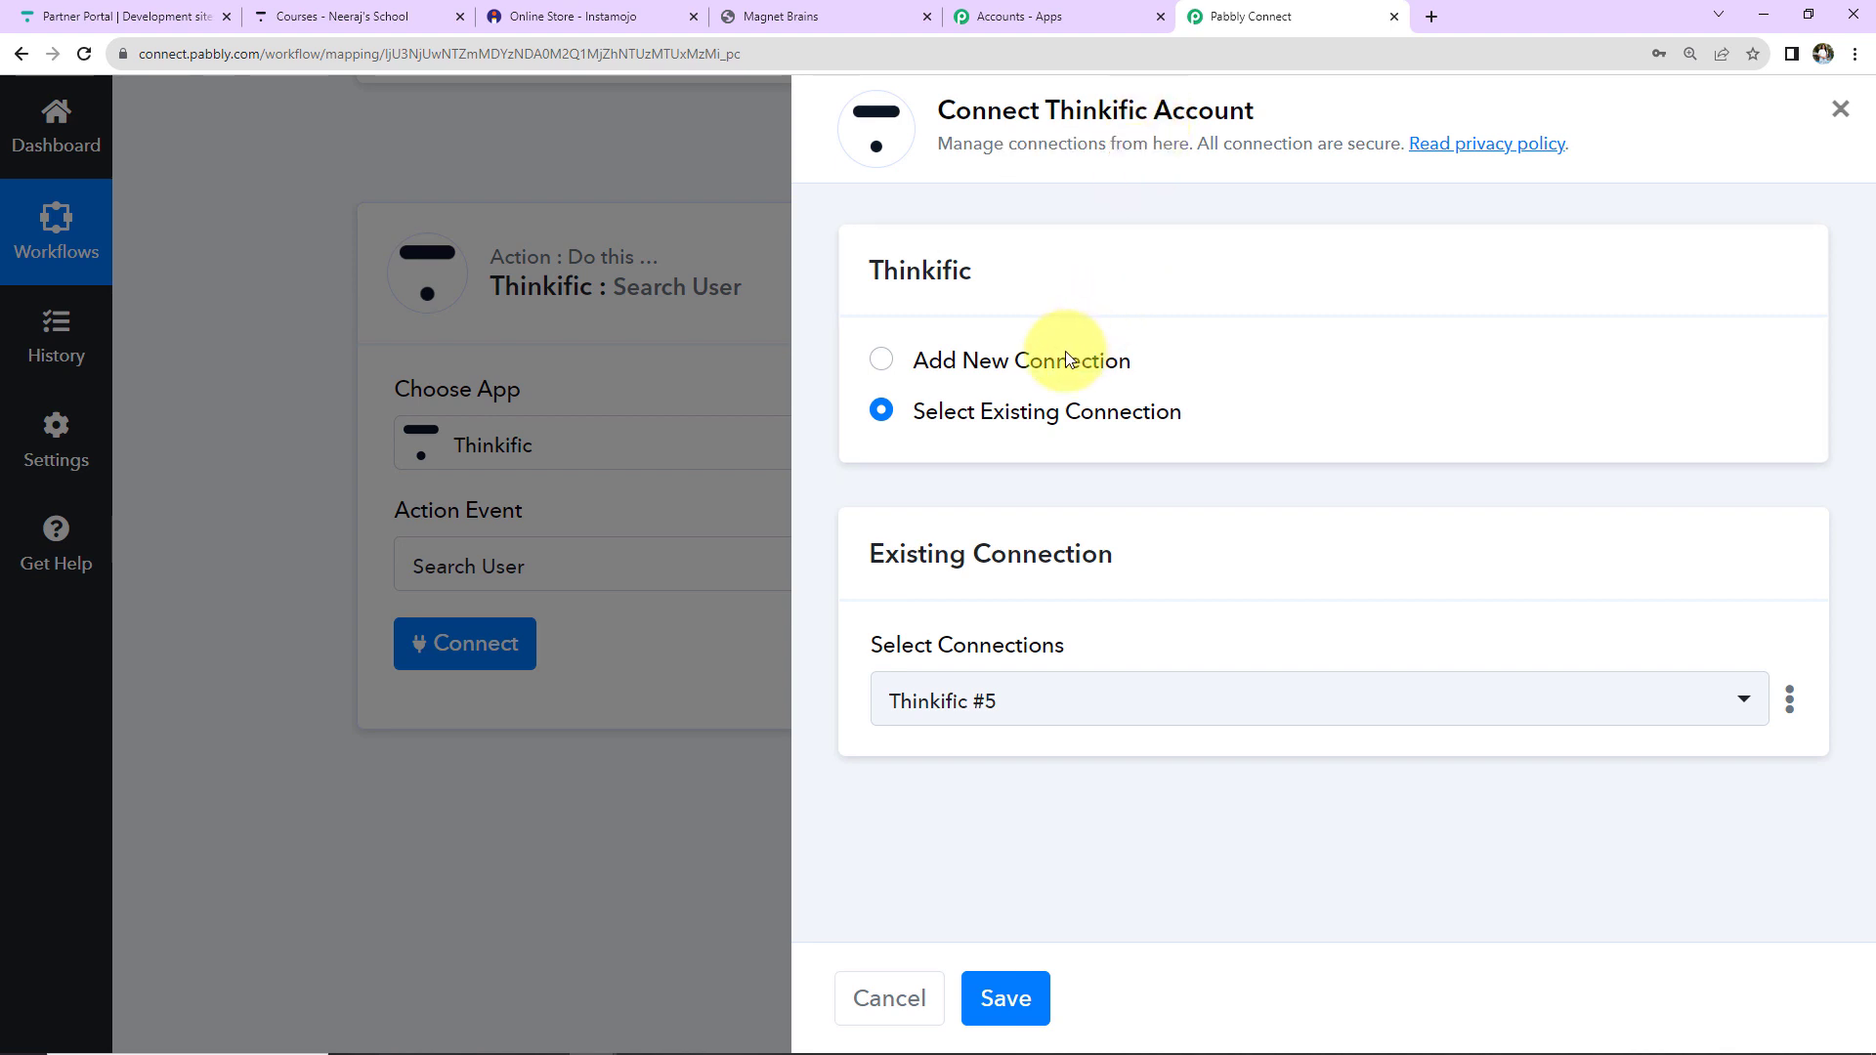
Add a new Thinkific connection, Thinkific #6, and connect it with Thinkific.
left_click(911, 364)
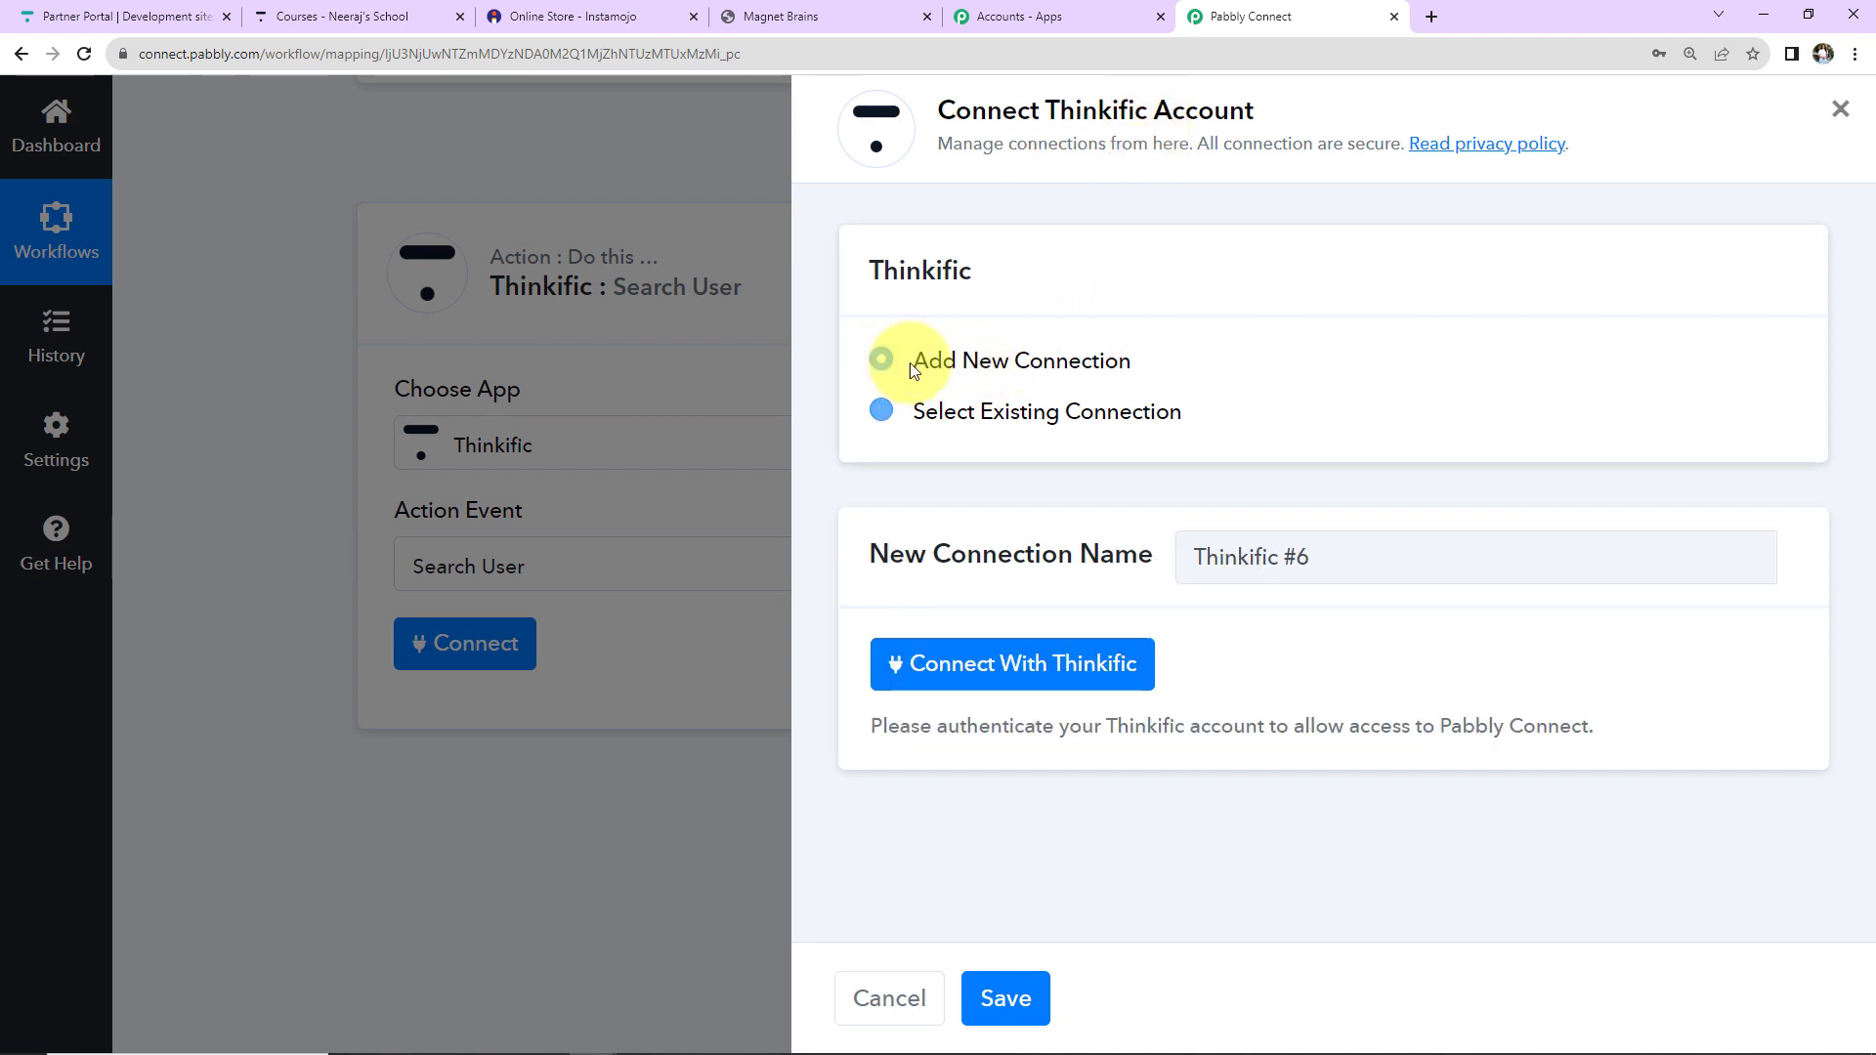
left_click(1090, 674)
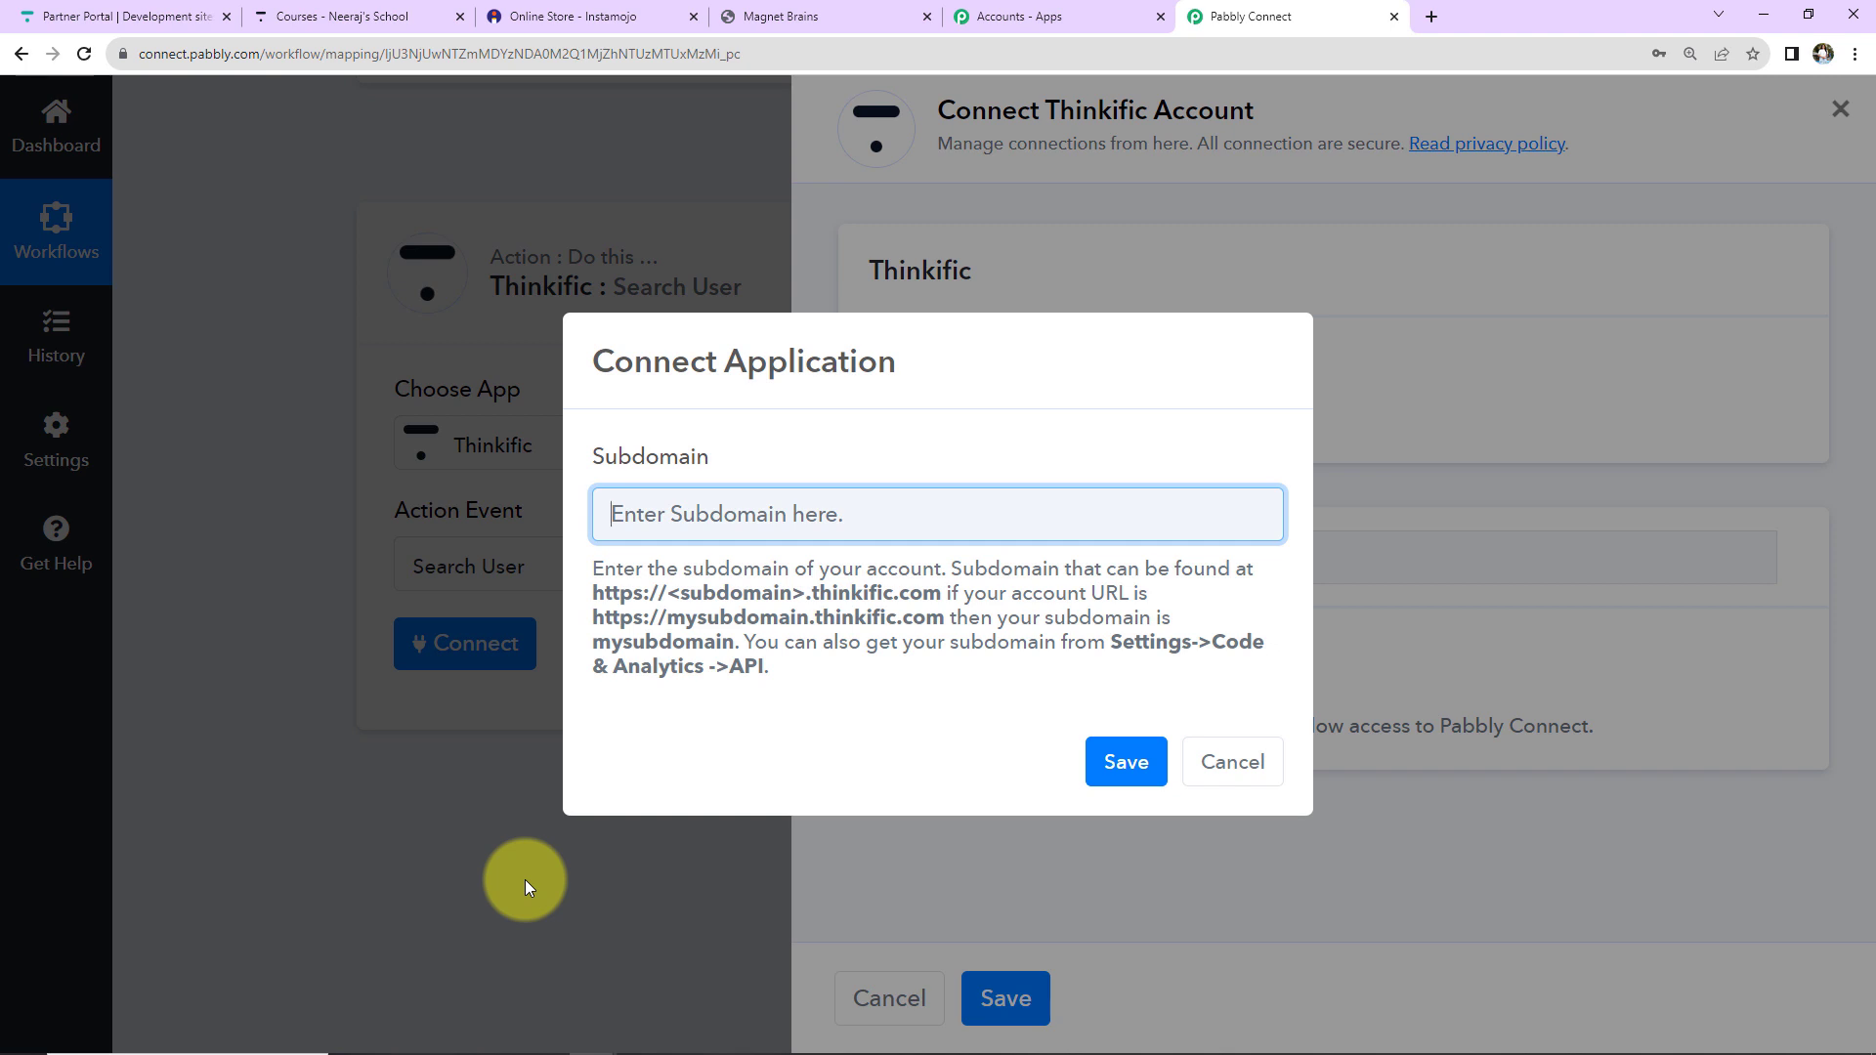
left_click(301, 15)
In Thinkific, go to Settings > Code & analytics > API.
scroll(766, 473, "up", 5)
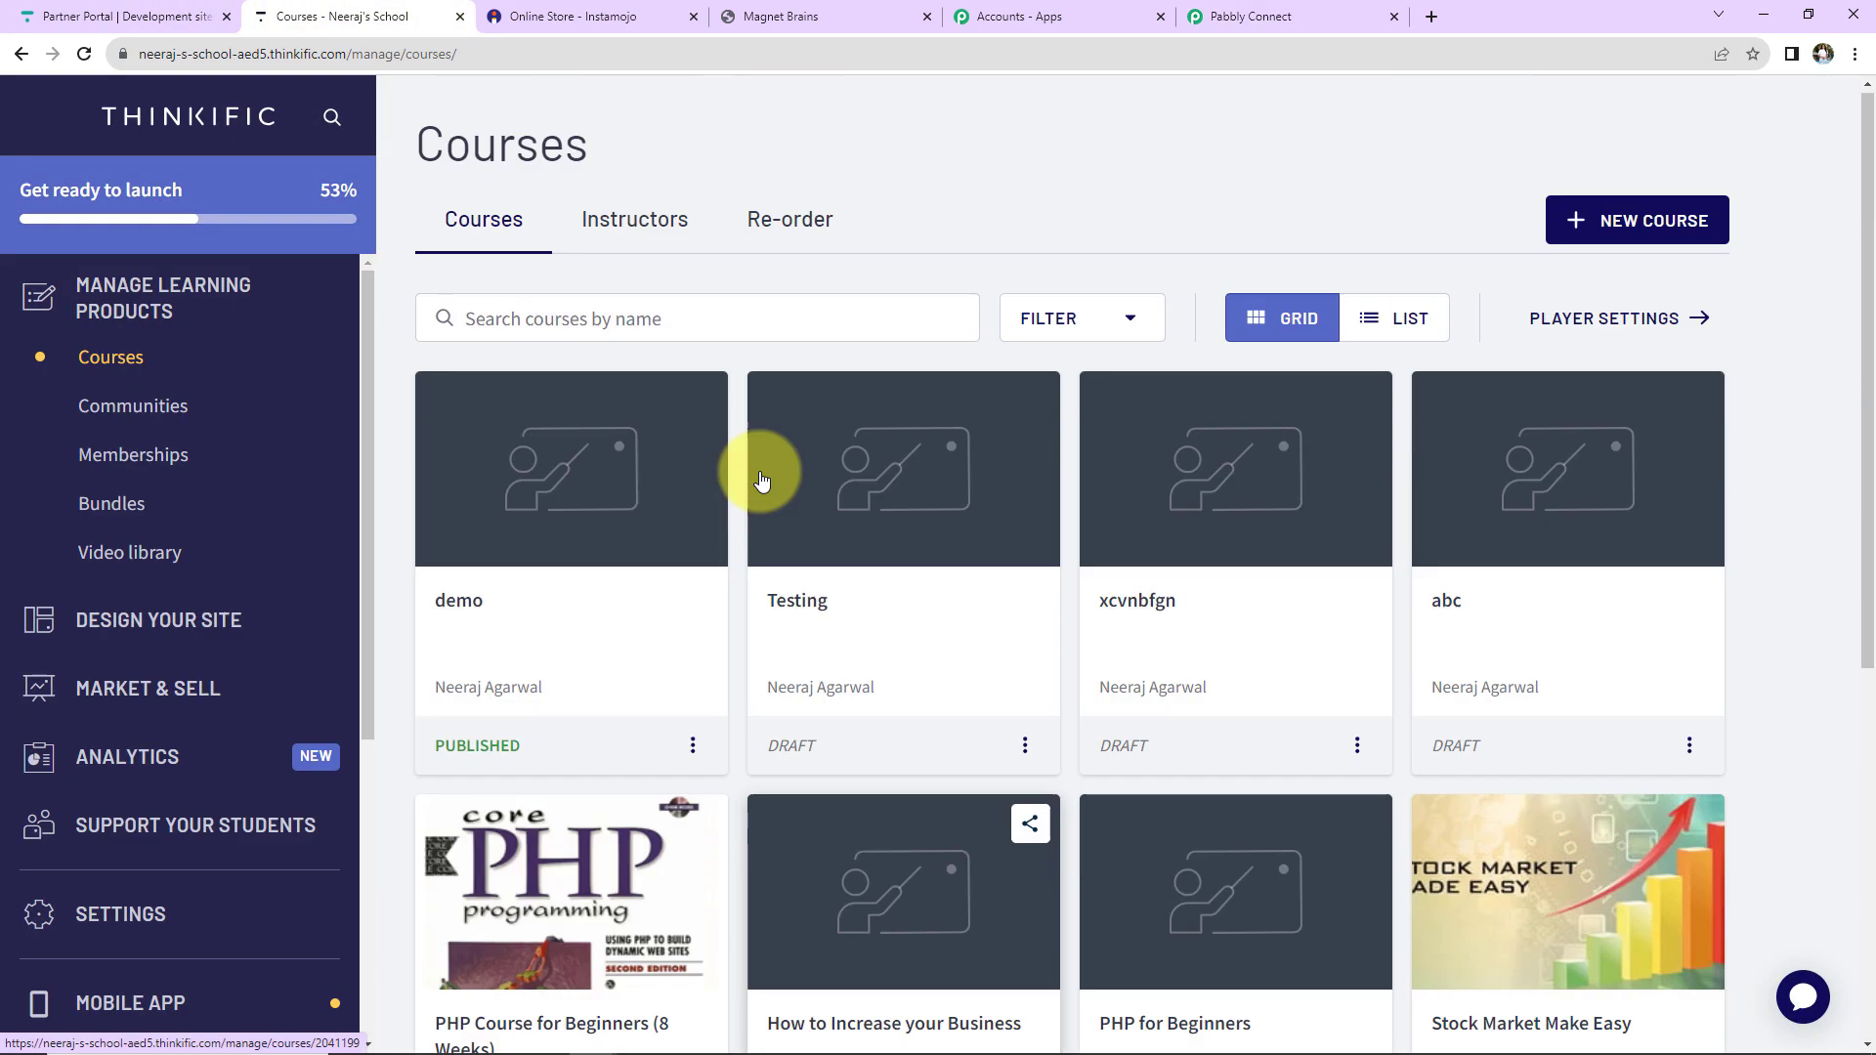
scroll(53, 510, "down", 5)
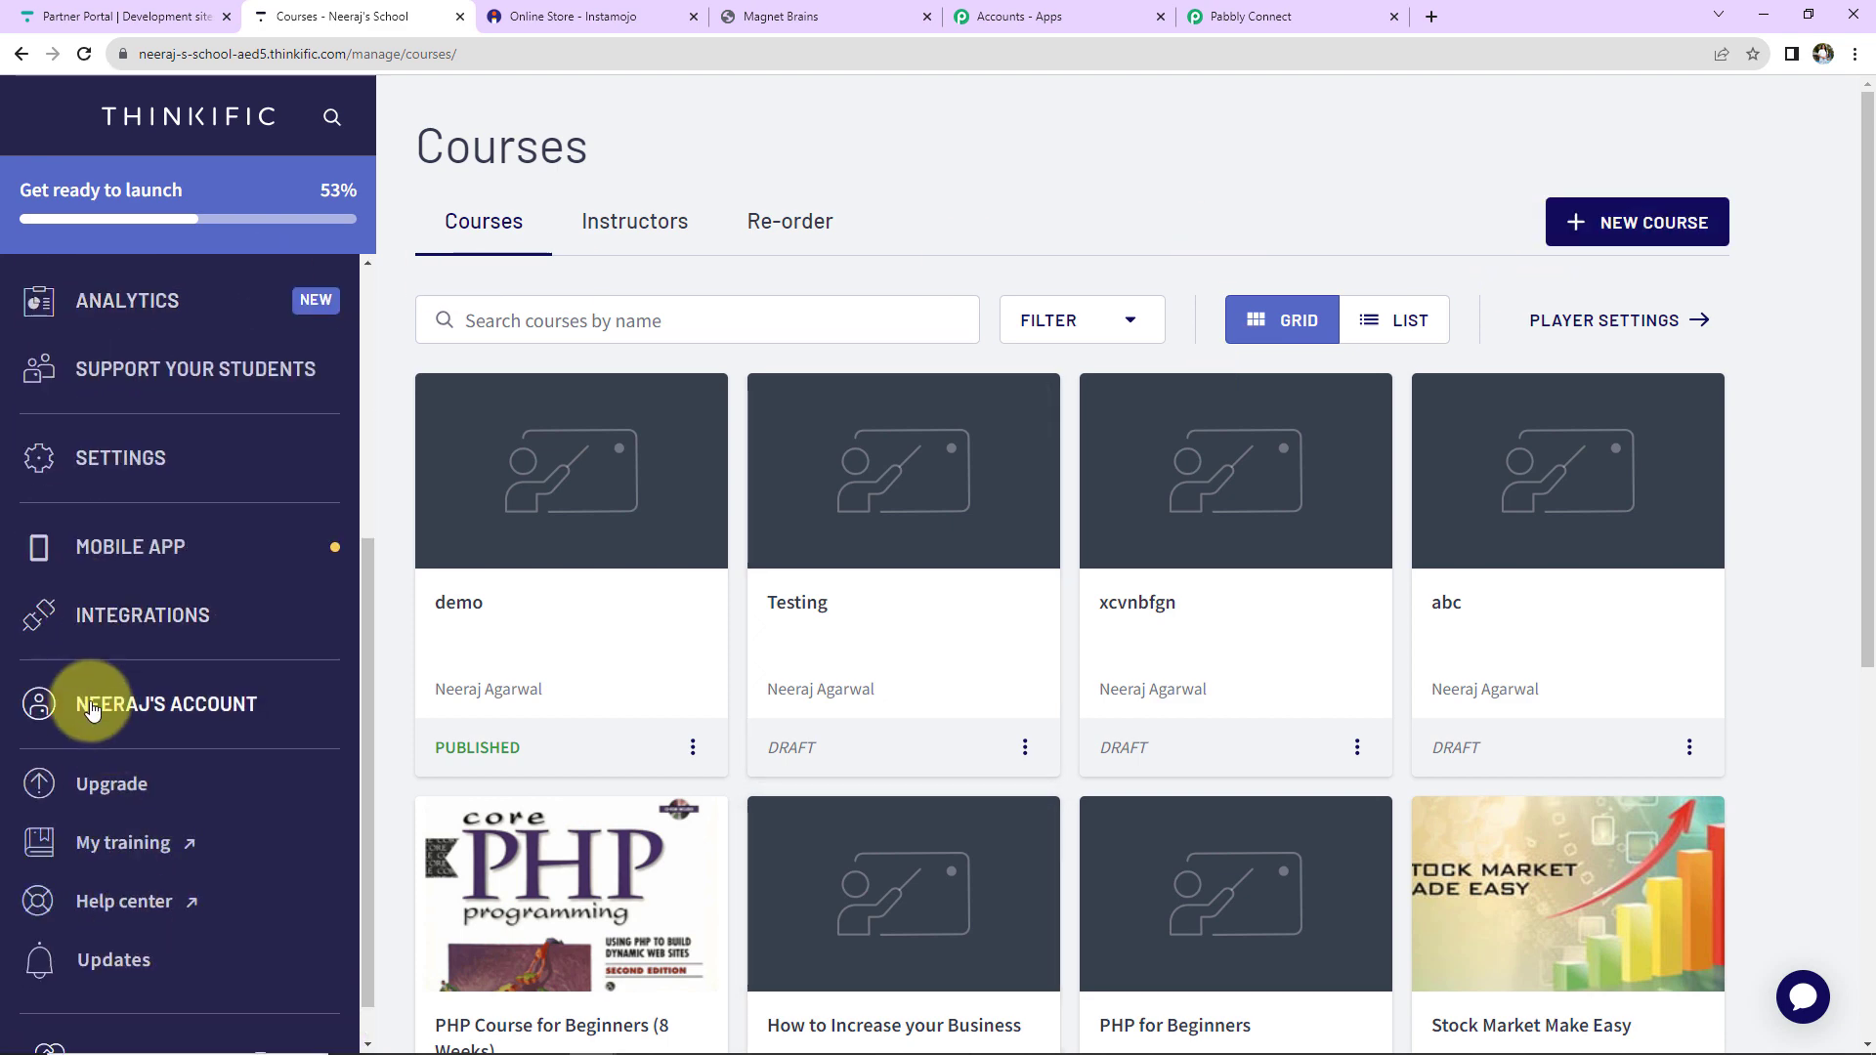
left_click(115, 457)
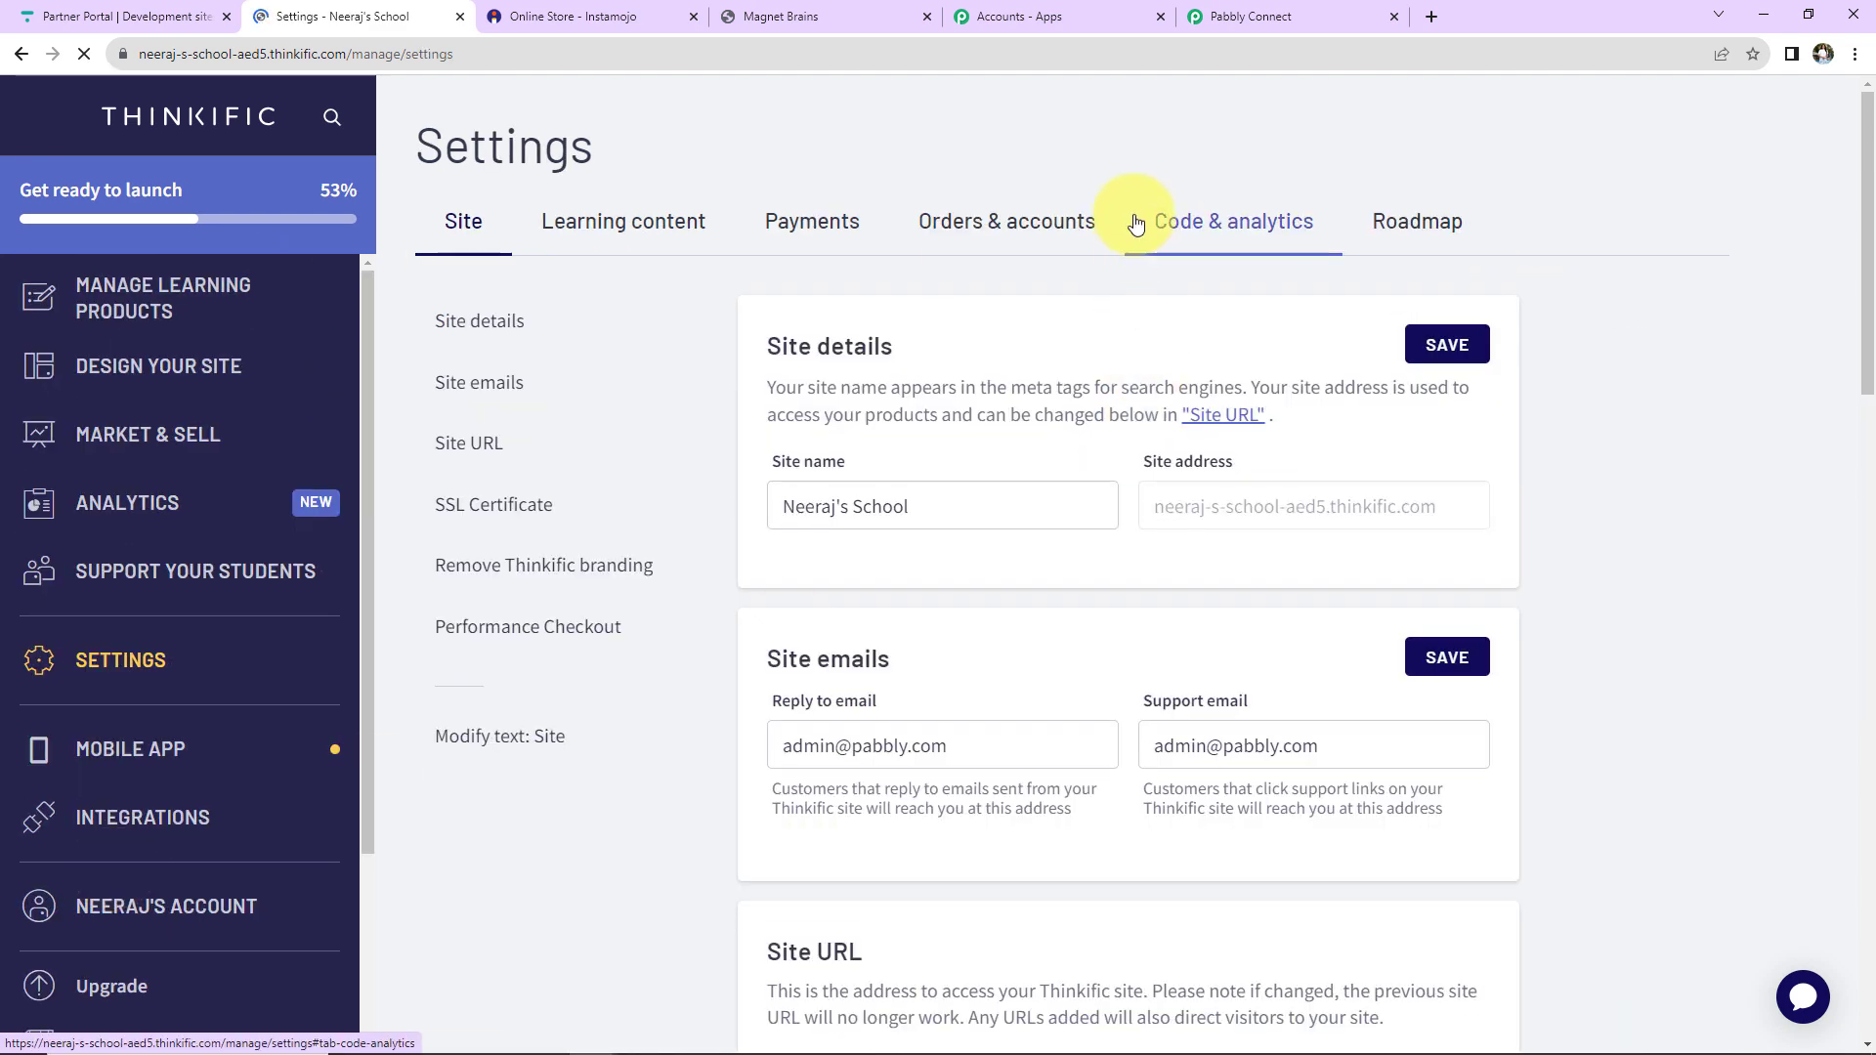
left_click(1183, 220)
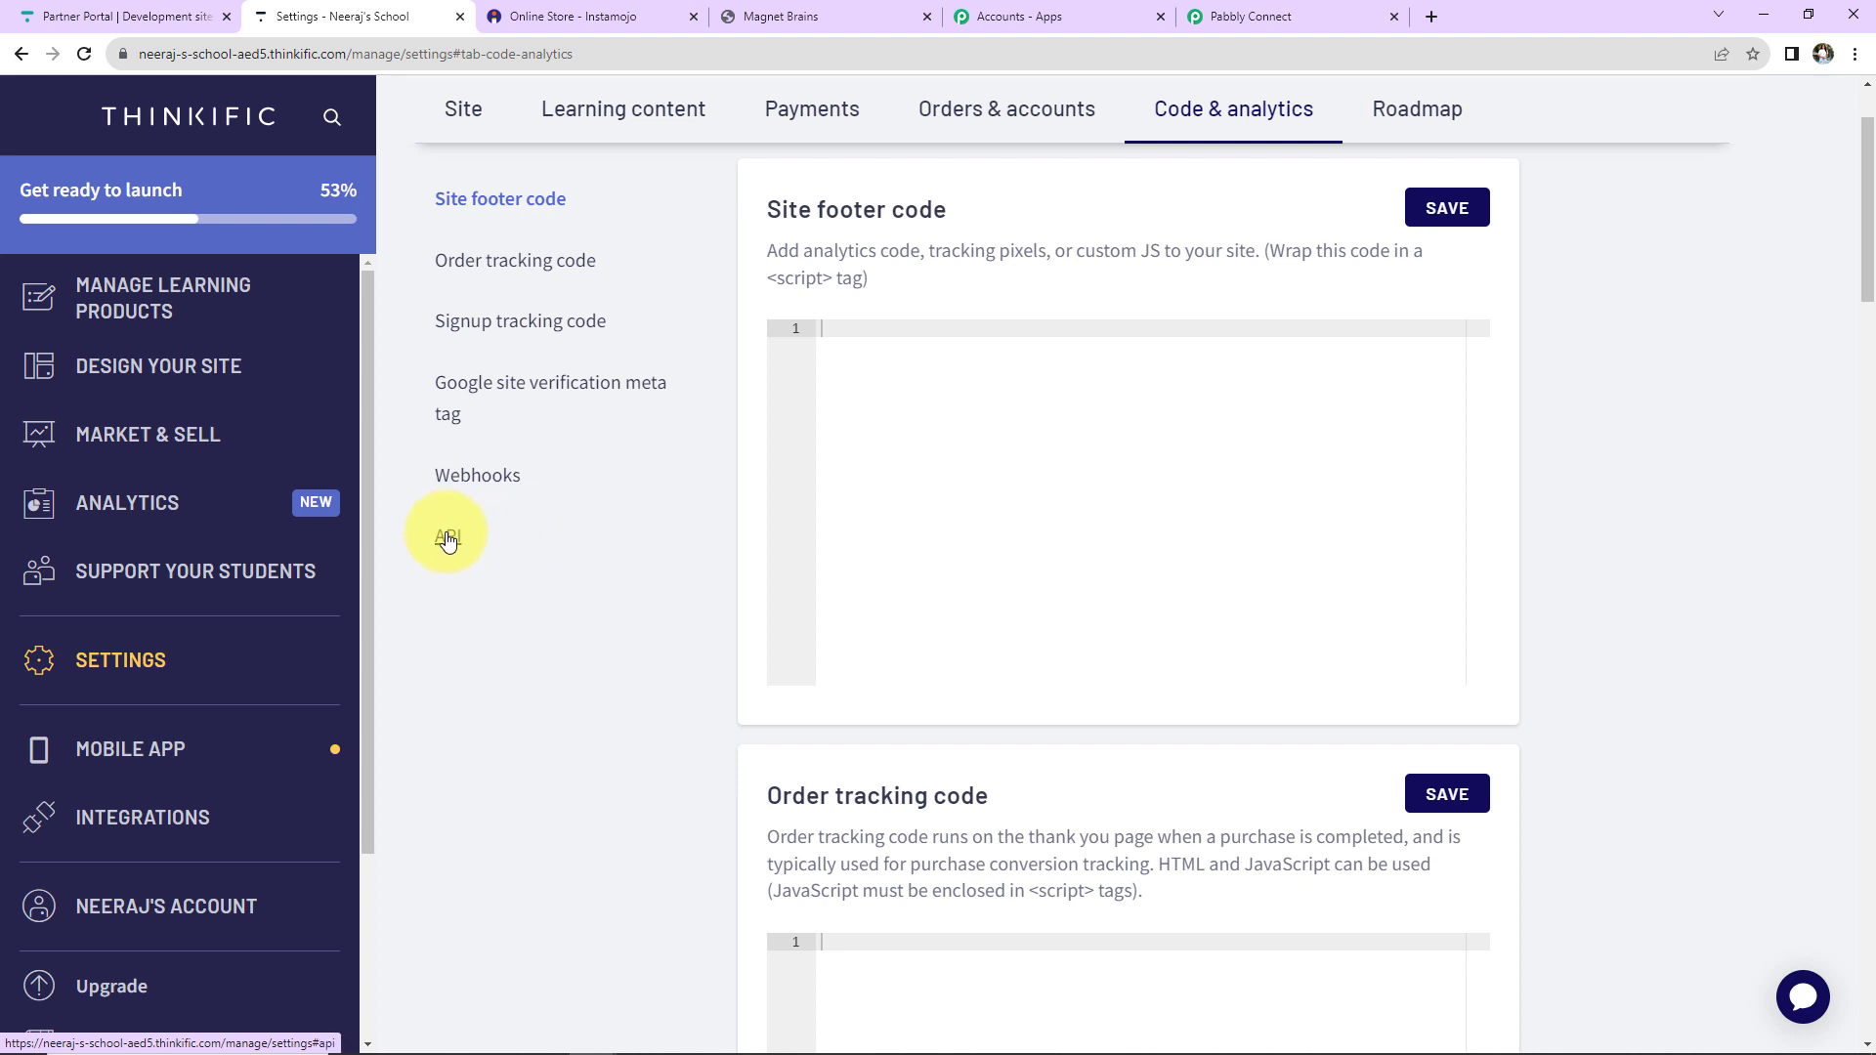
left_click(447, 538)
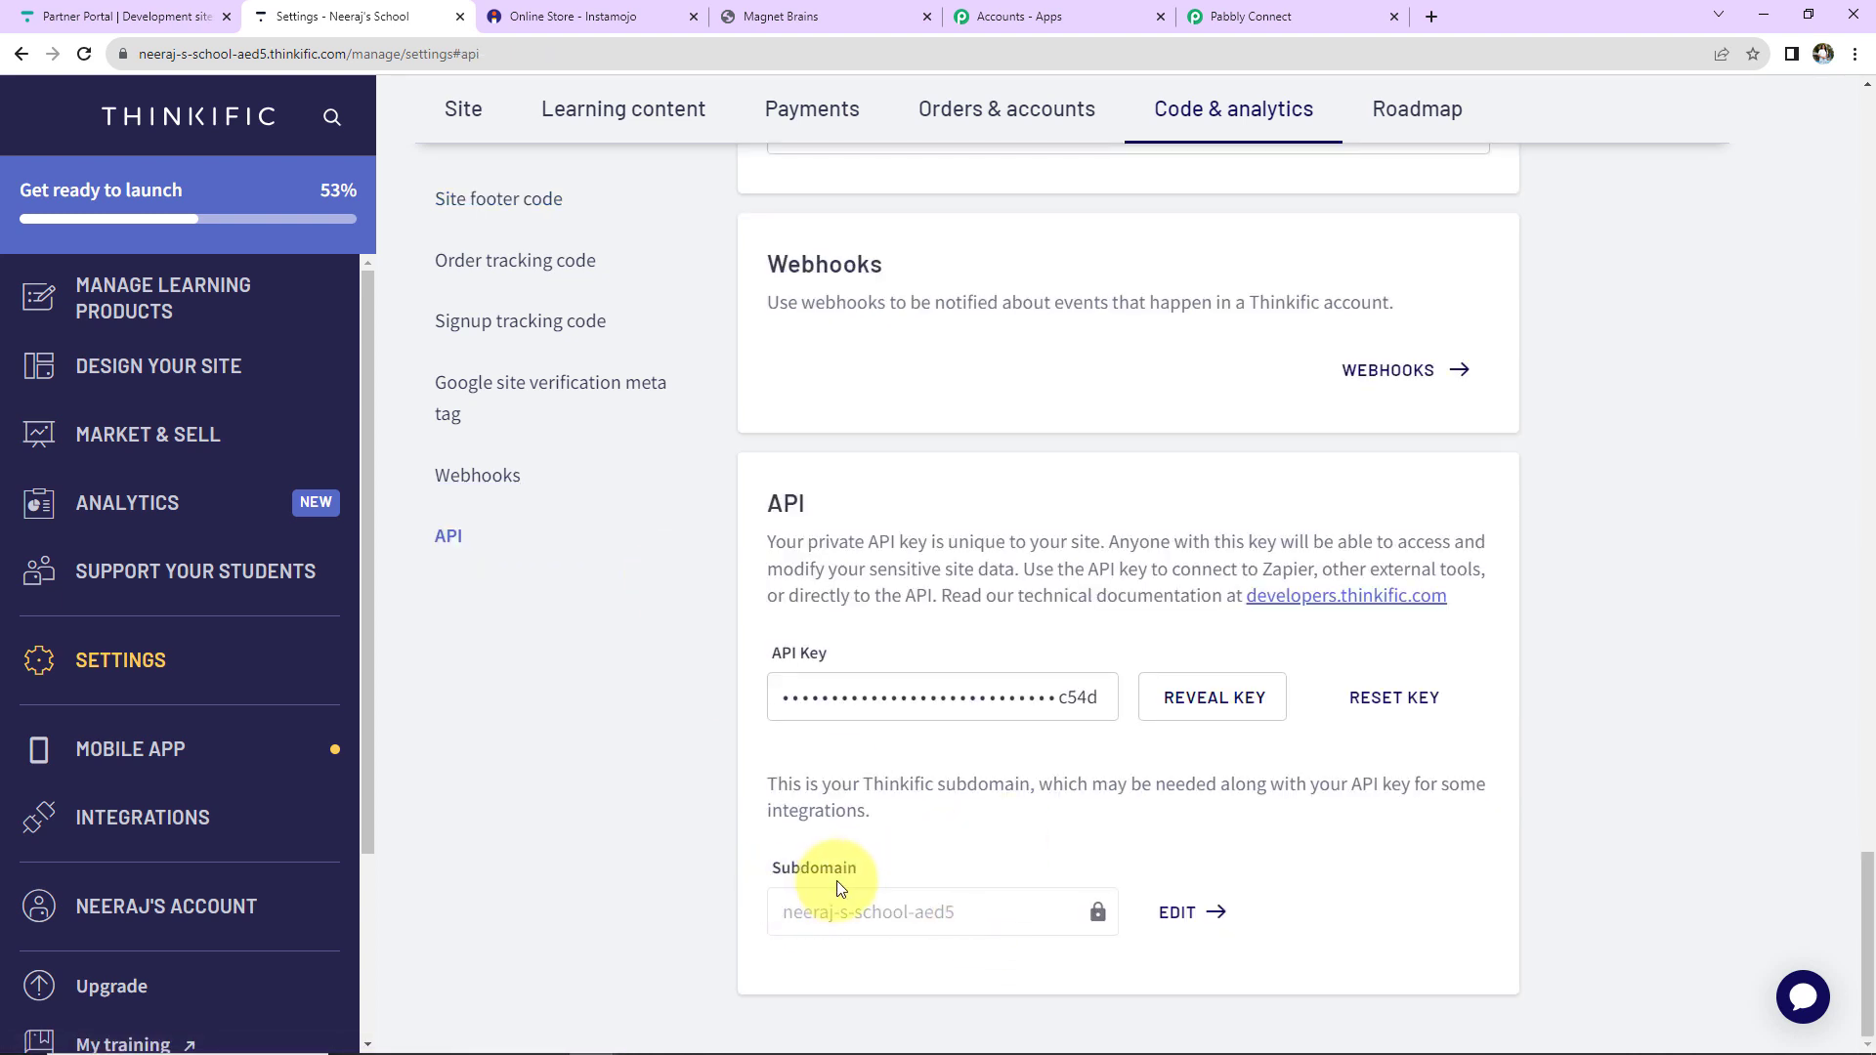
Copy the school subdomain from the address bar and return to Pabbly Connect.
left_click(191, 53)
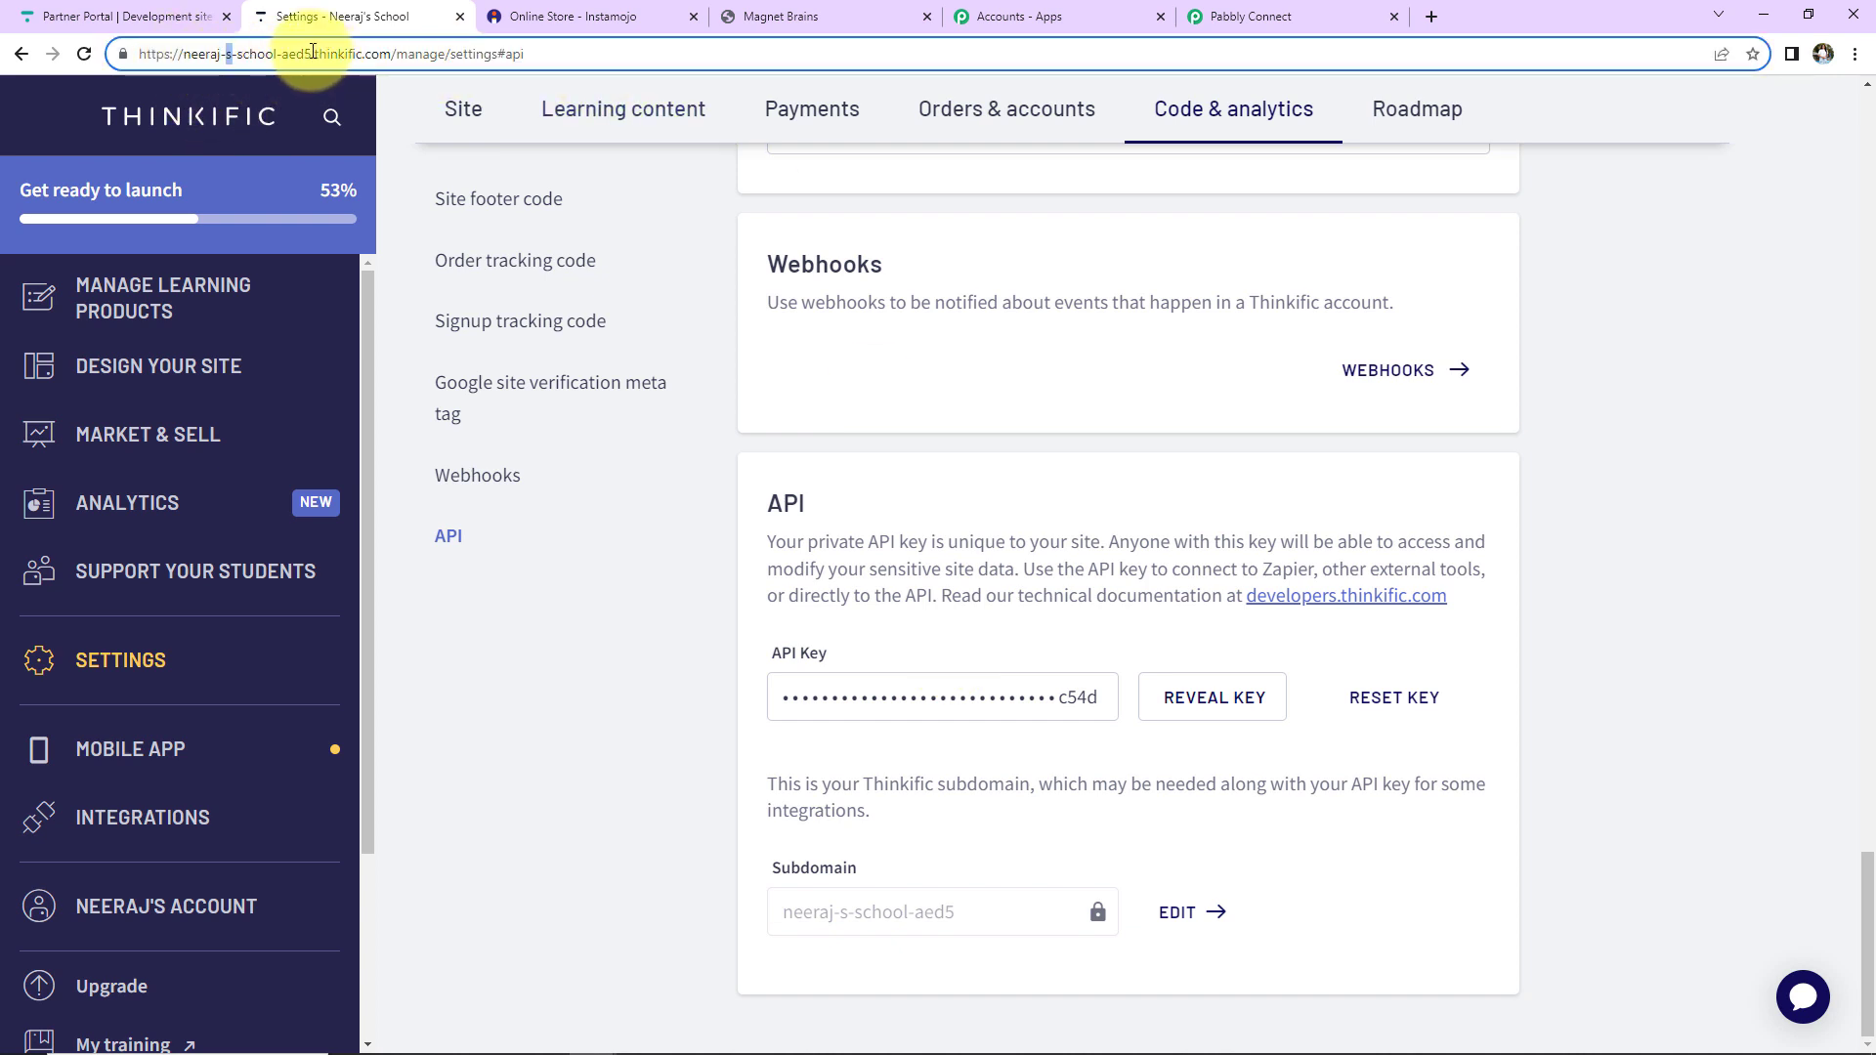
left_click_drag(313, 53, 184, 53)
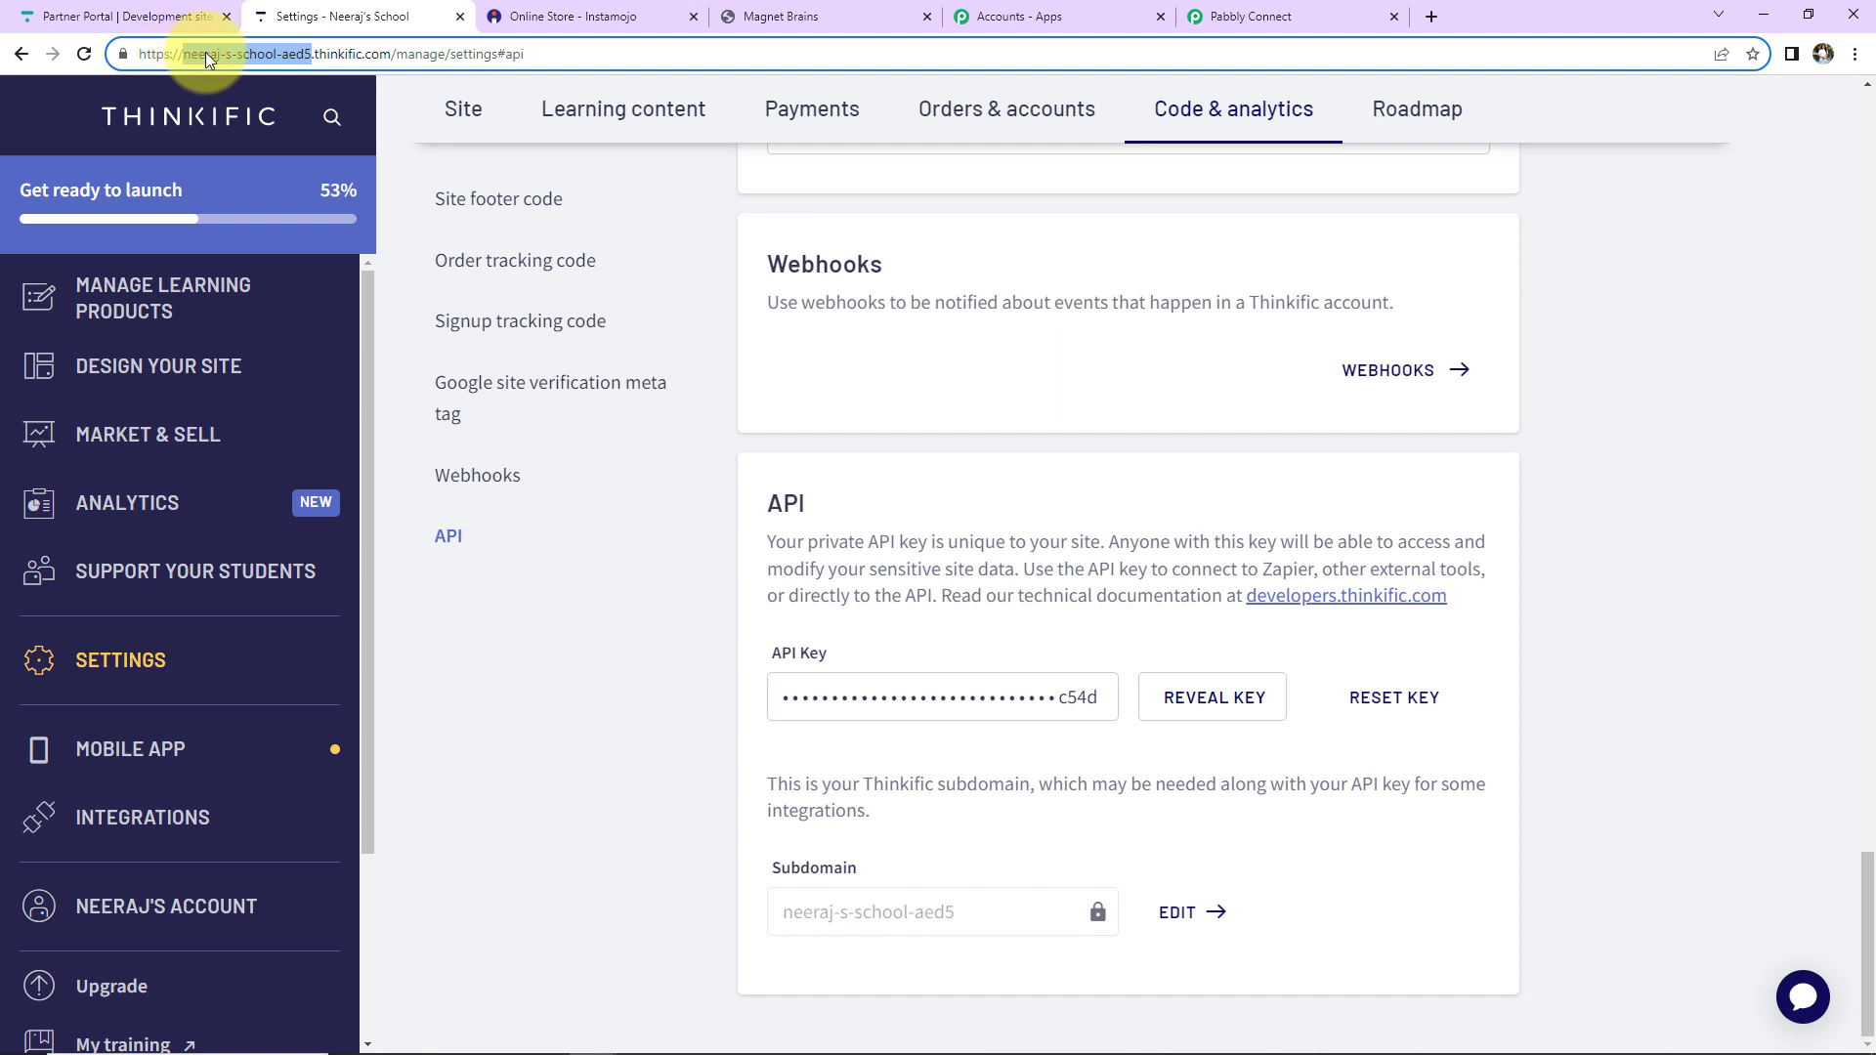
right_click(205, 54)
left_click(252, 159)
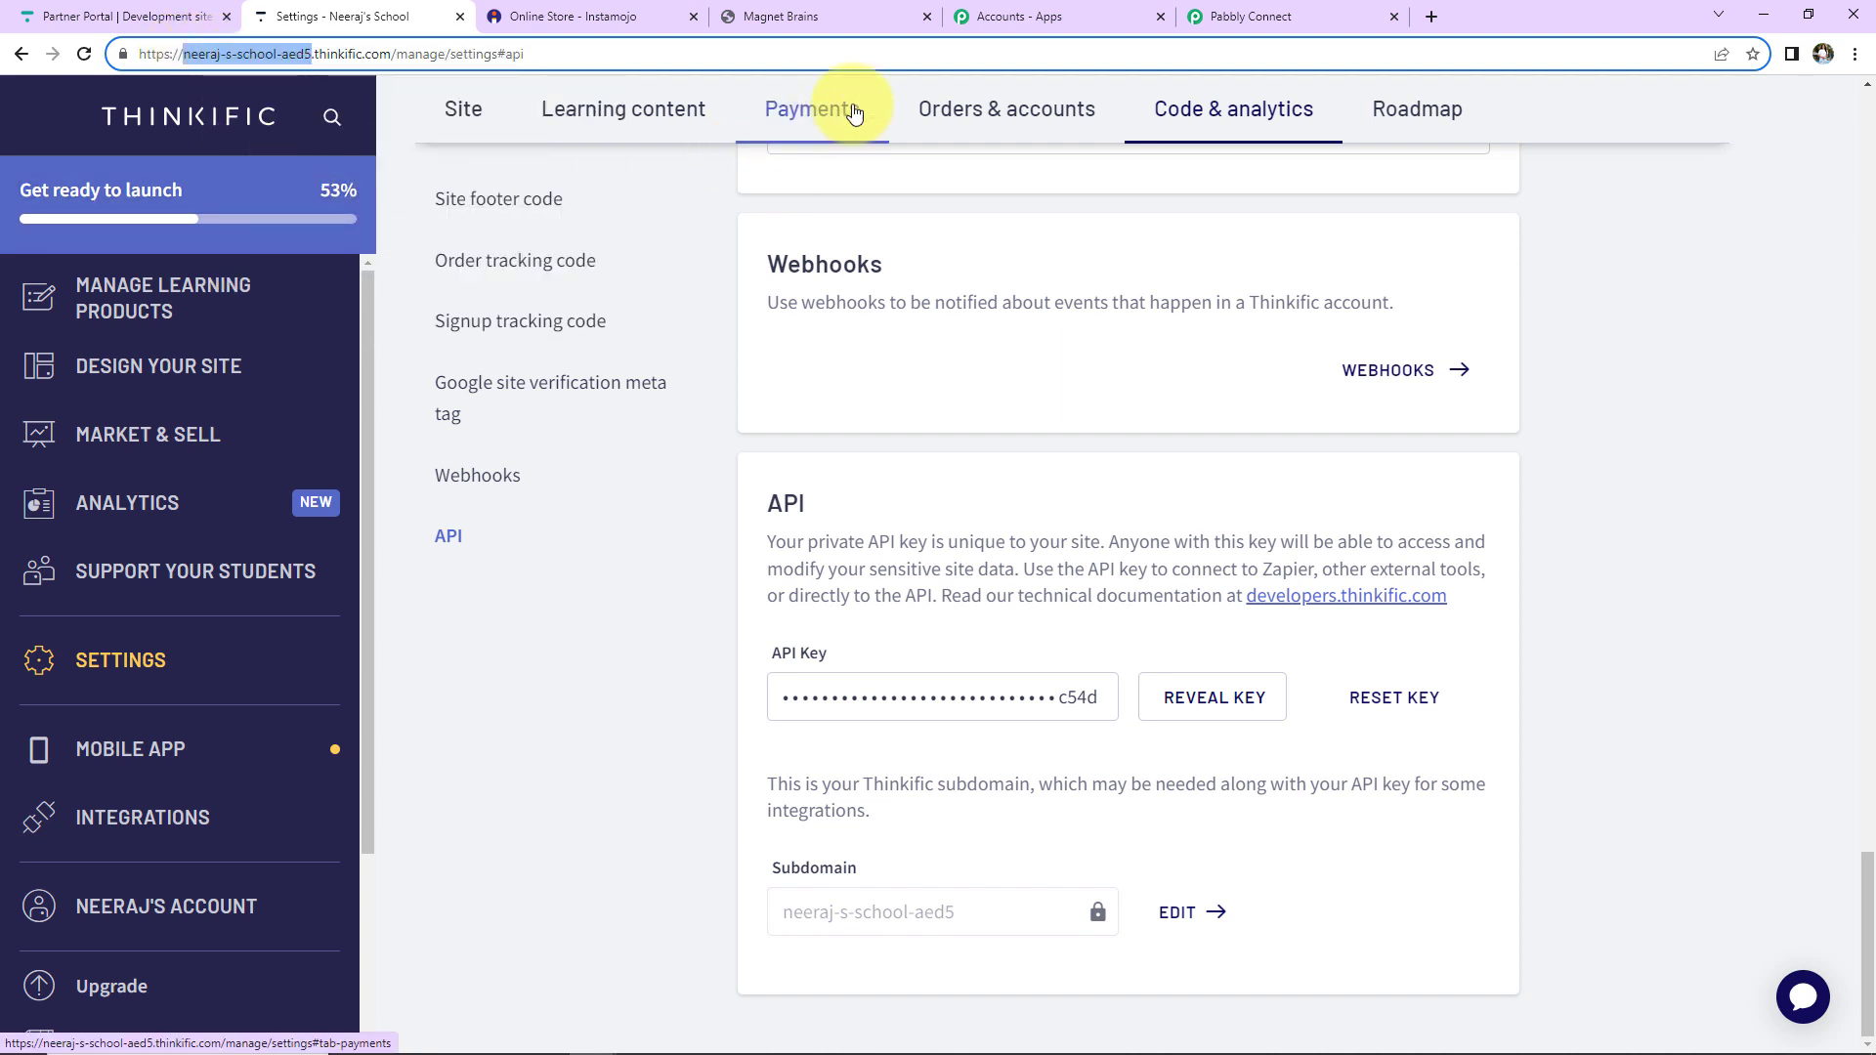
left_click(1306, 12)
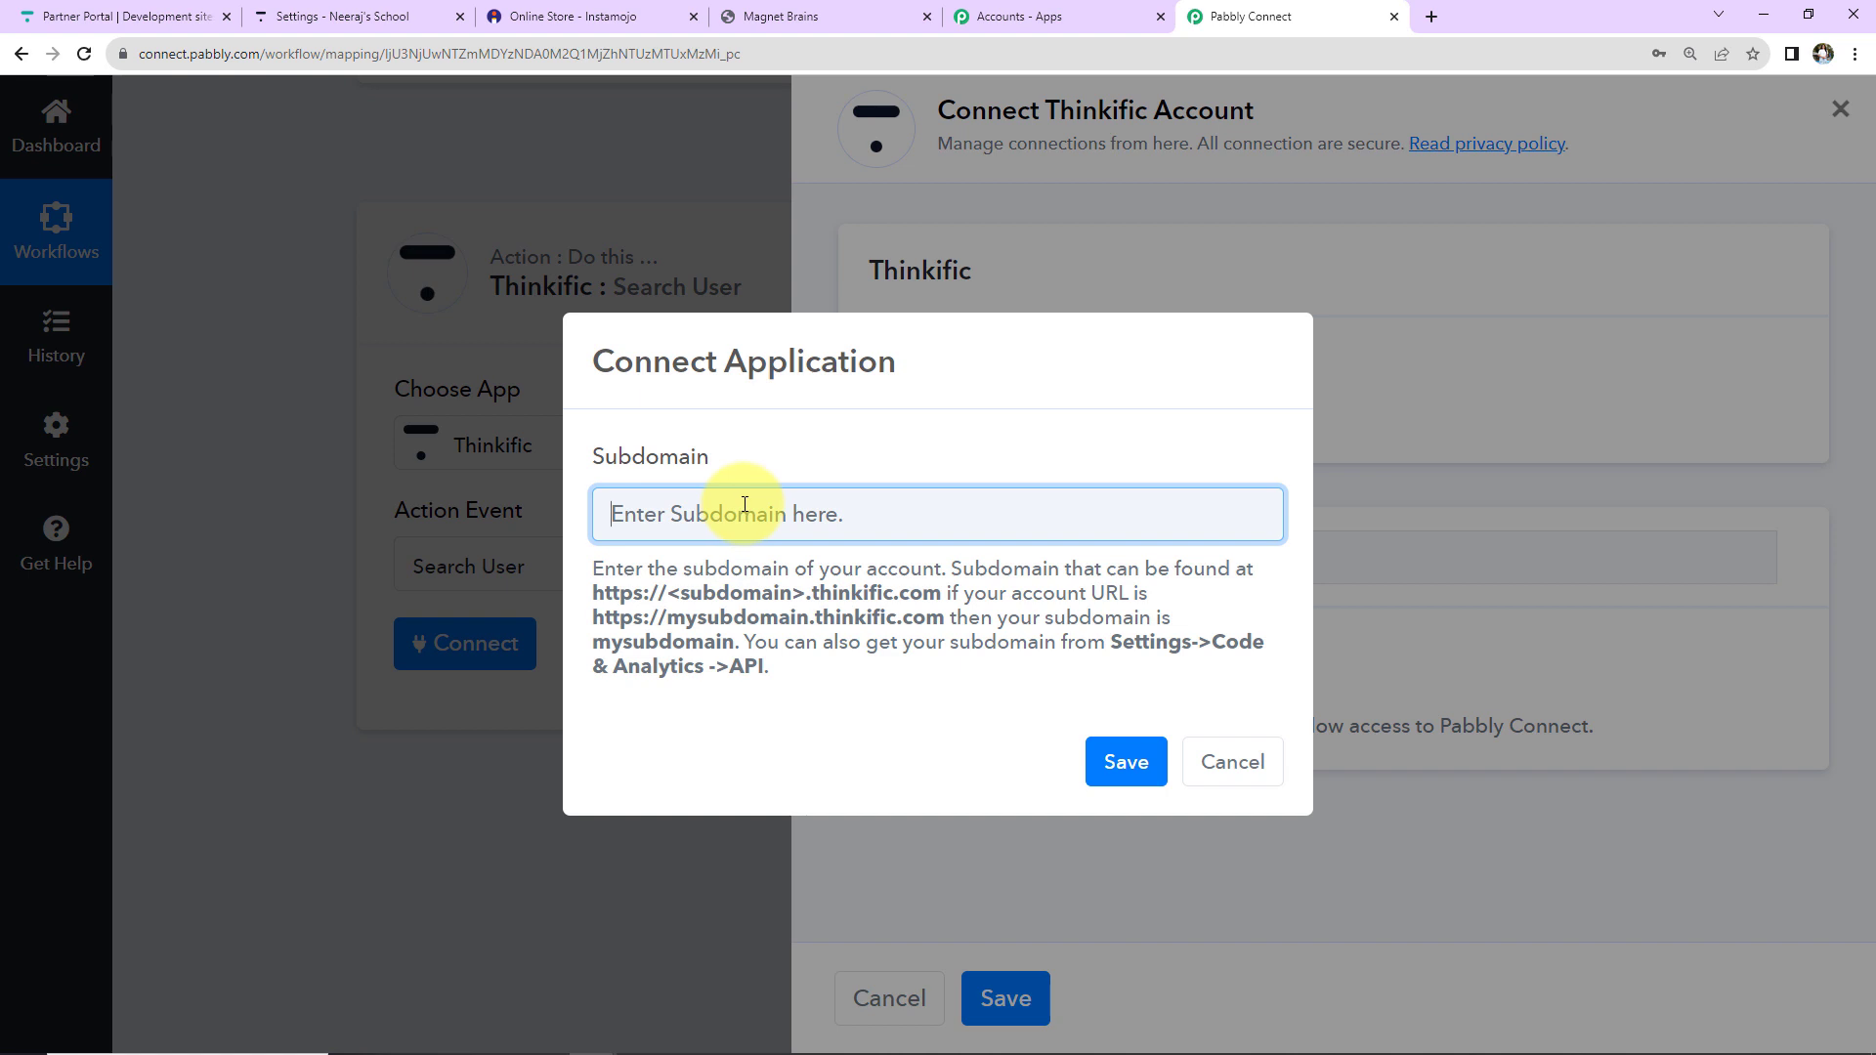
Paste the copied Thinkific subdomain into the Subdomain field and save the connection.
key("ctrl+v")
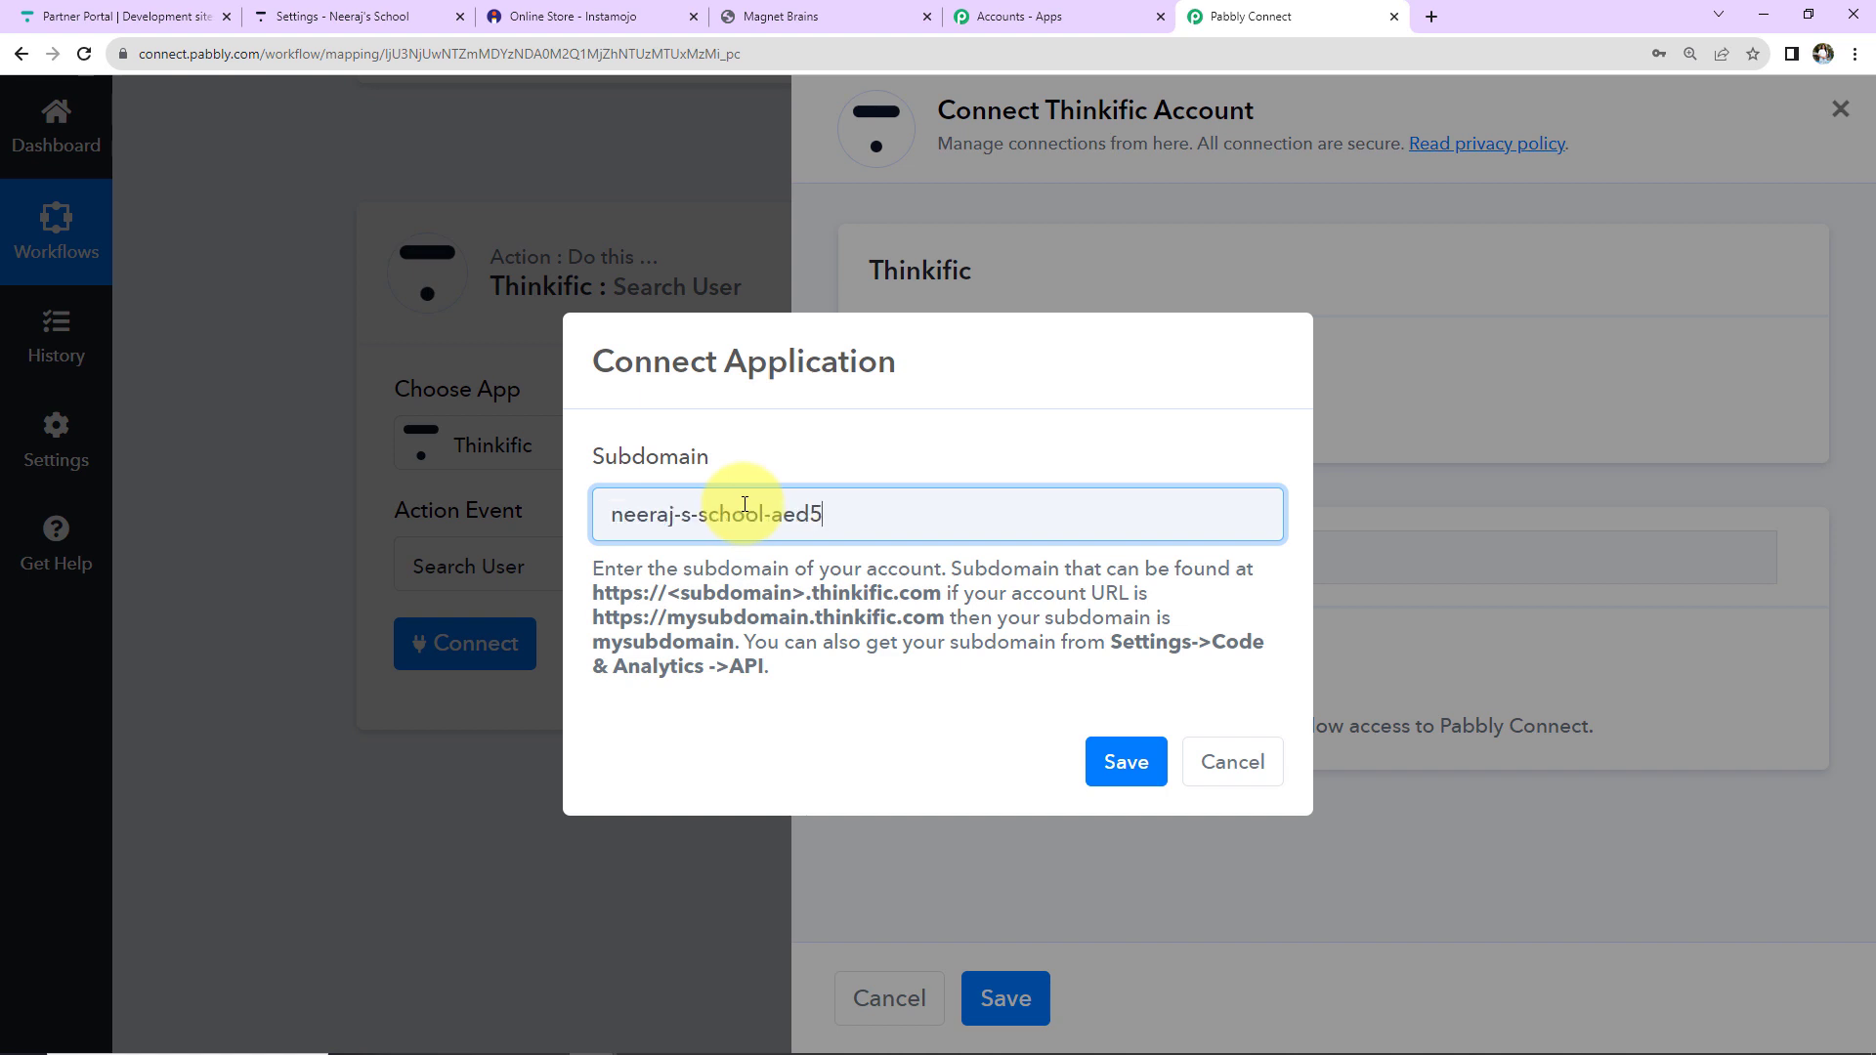
left_click(1126, 764)
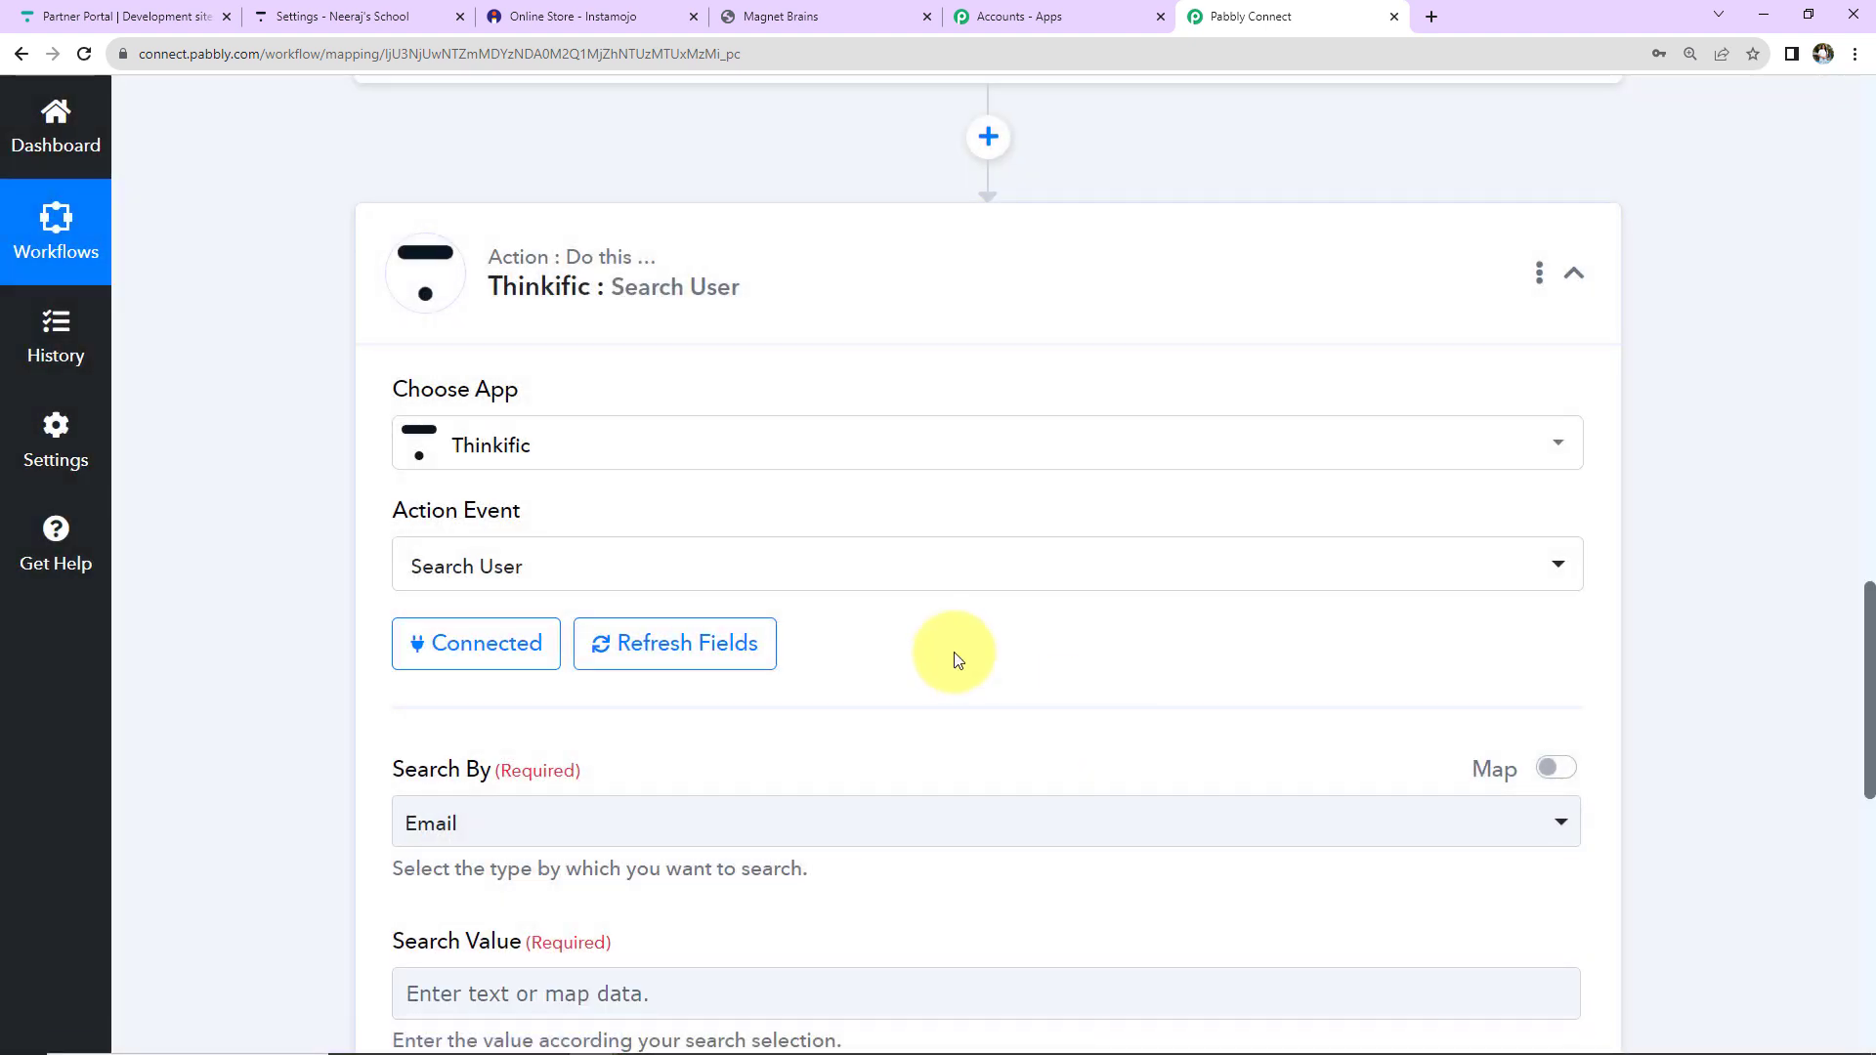
Search Thinkific users by Email, mapping the Instamojo New Sale buyer email as the search value.
scroll(911, 596, "down", 5)
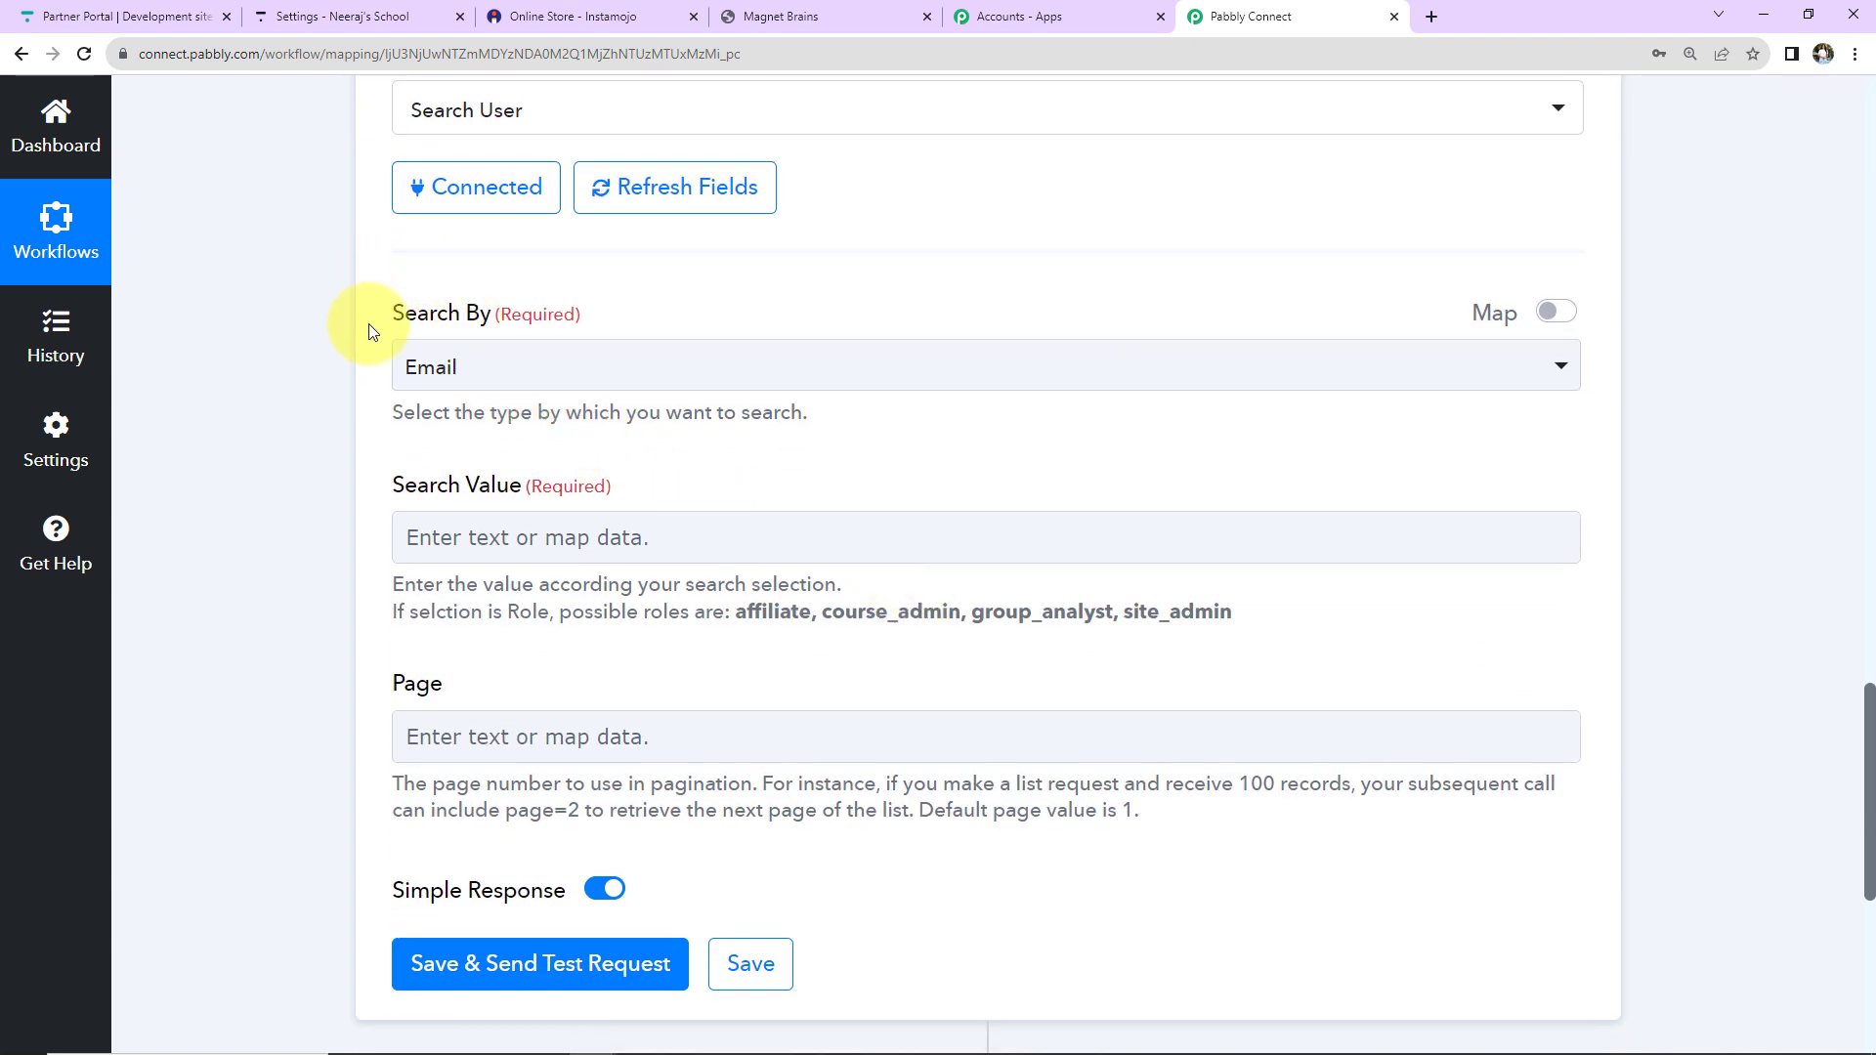
left_click(508, 367)
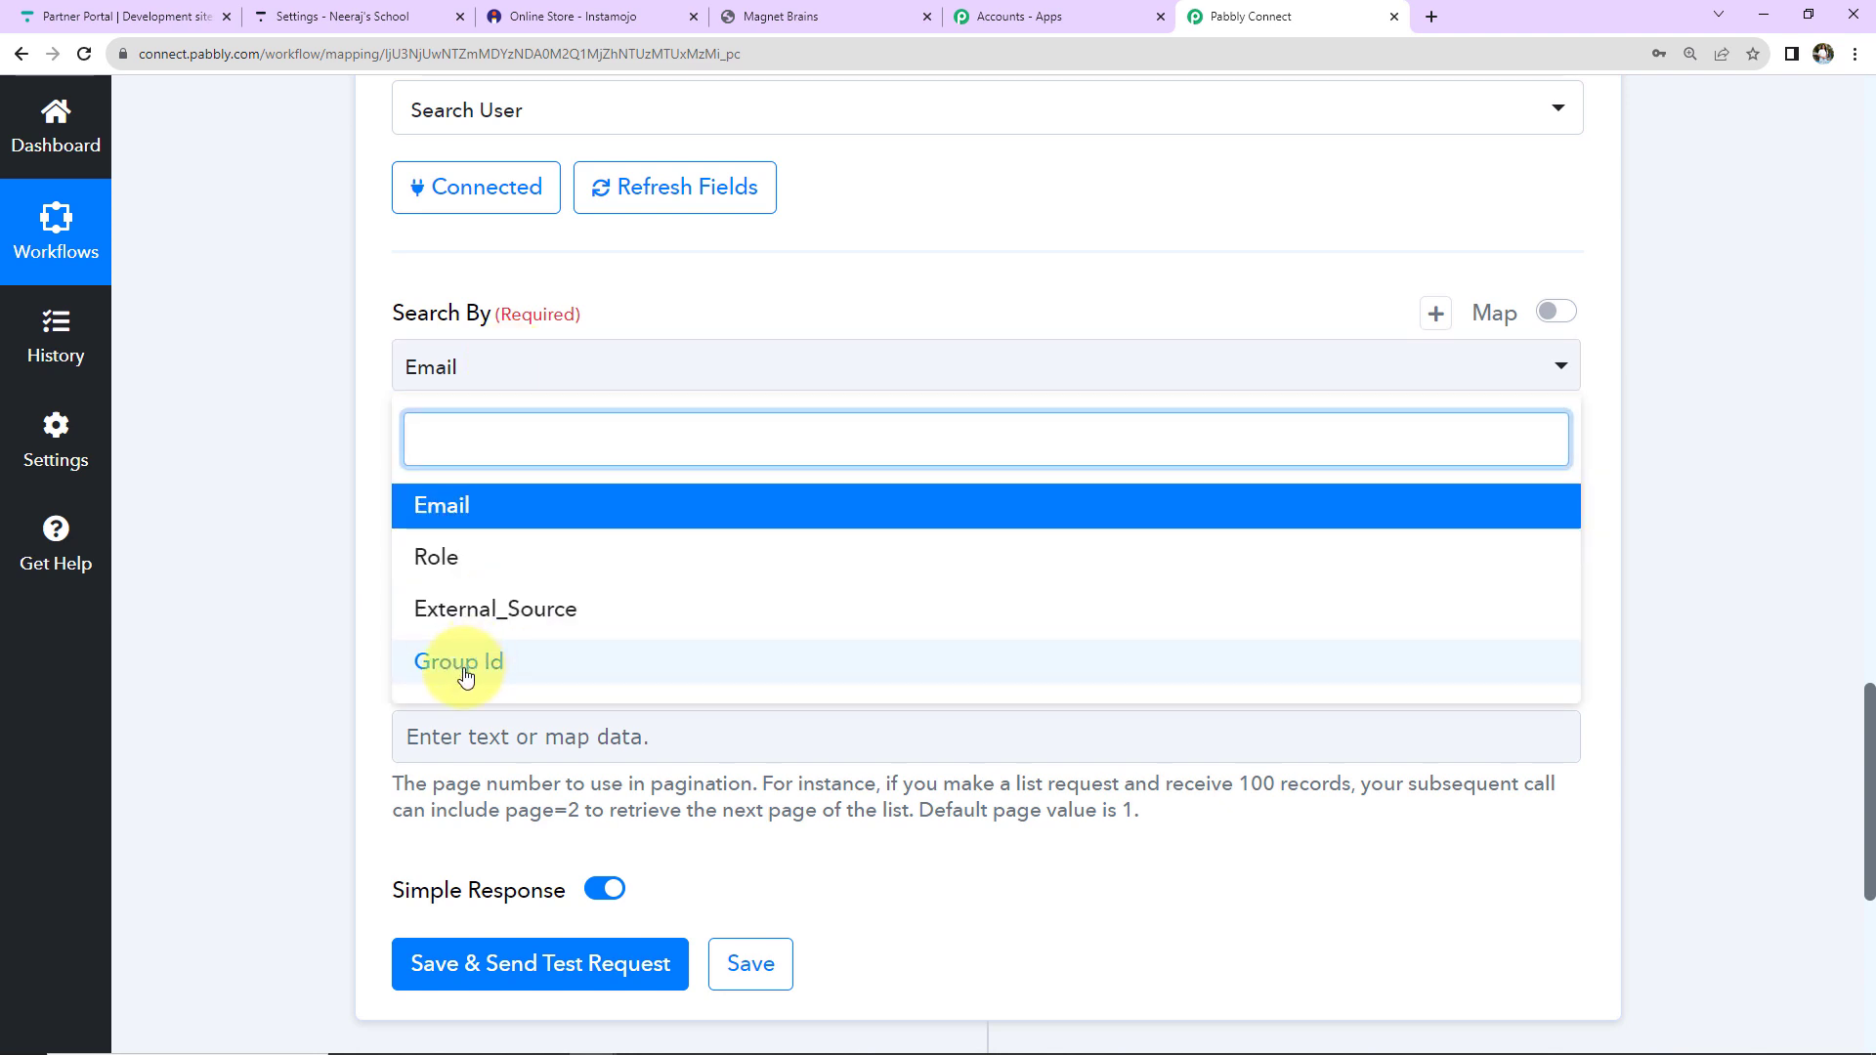
left_click(331, 522)
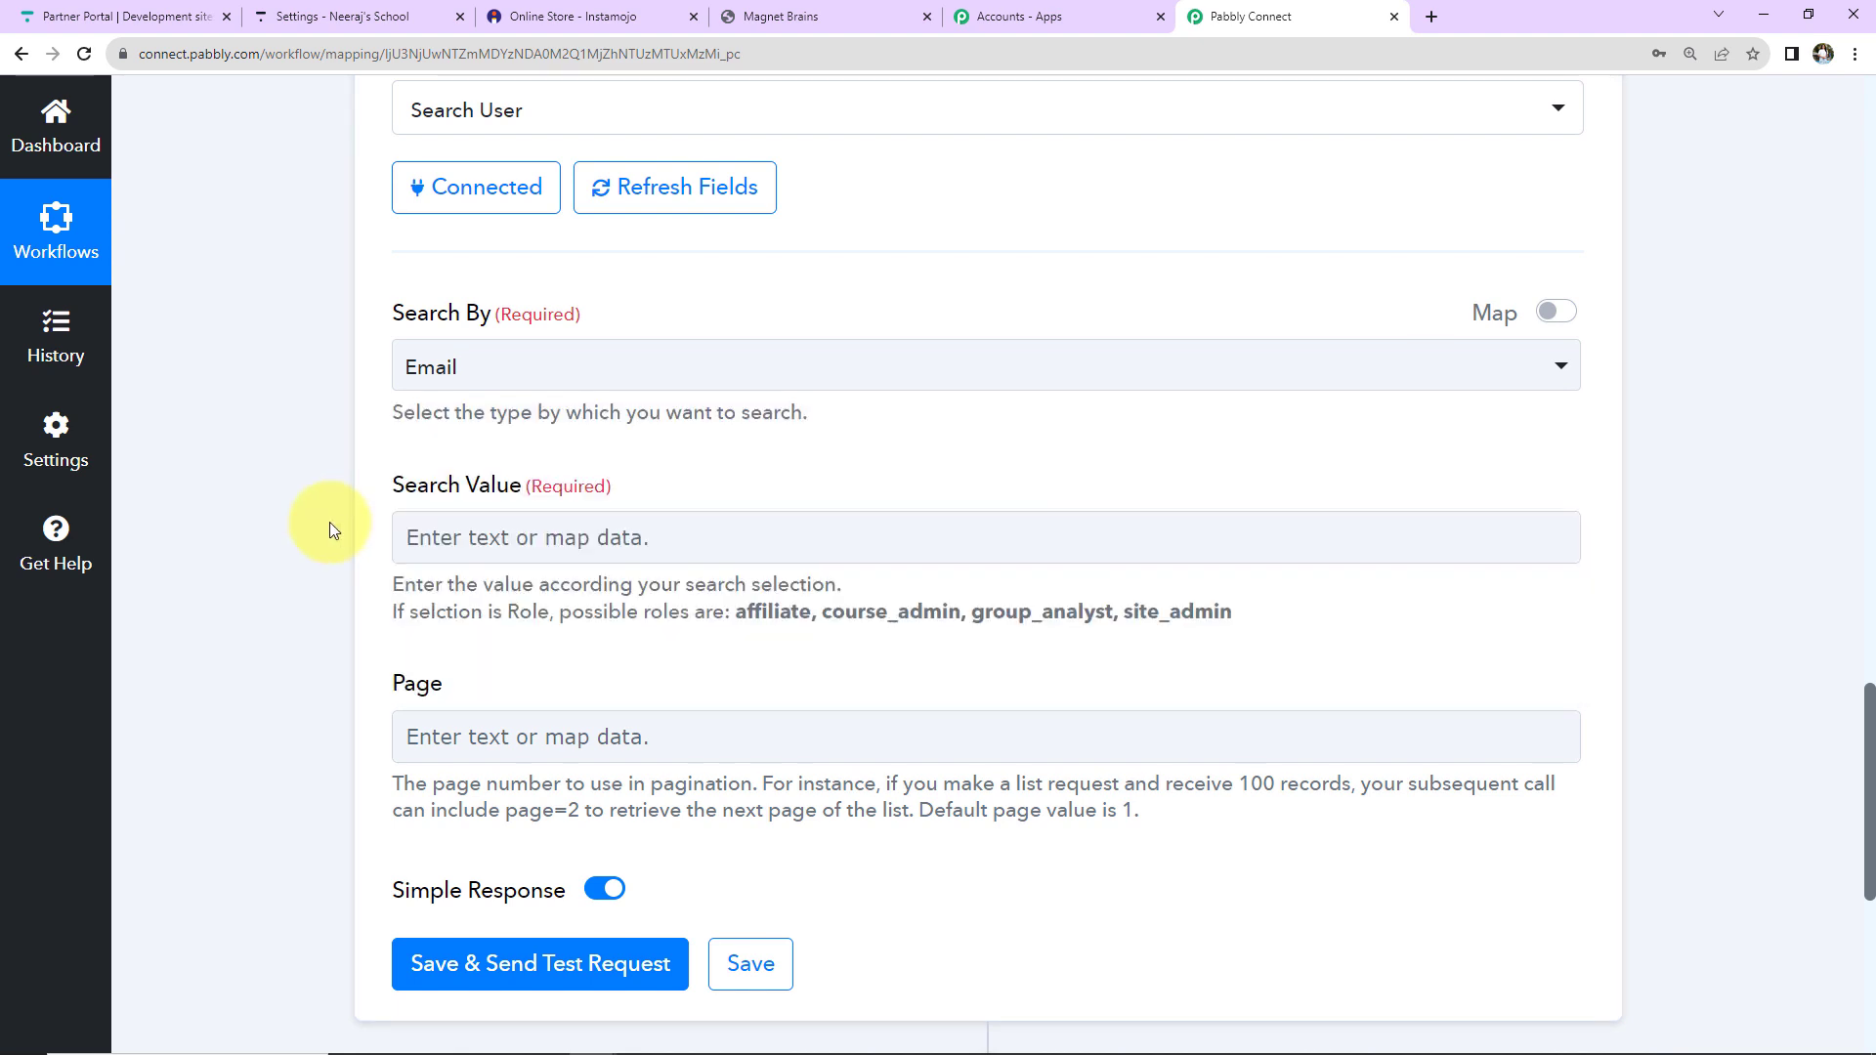
left_click(474, 539)
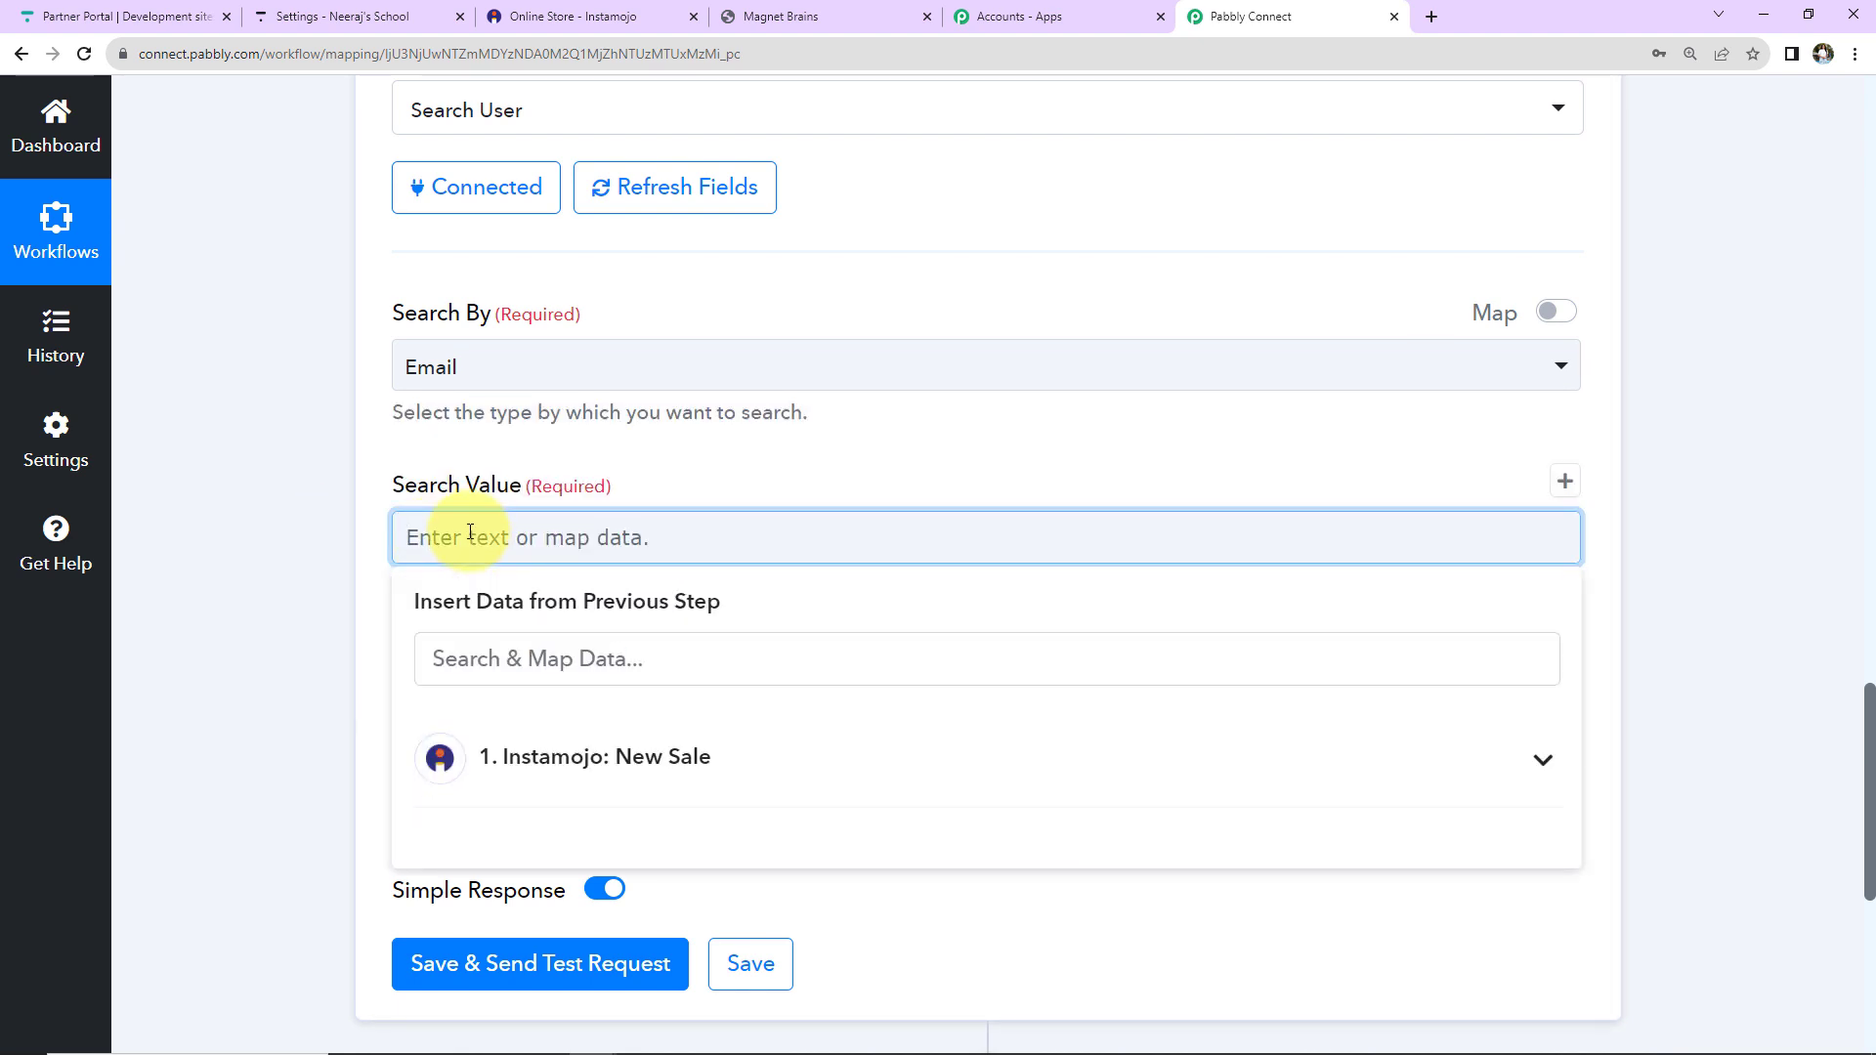
left_click(529, 772)
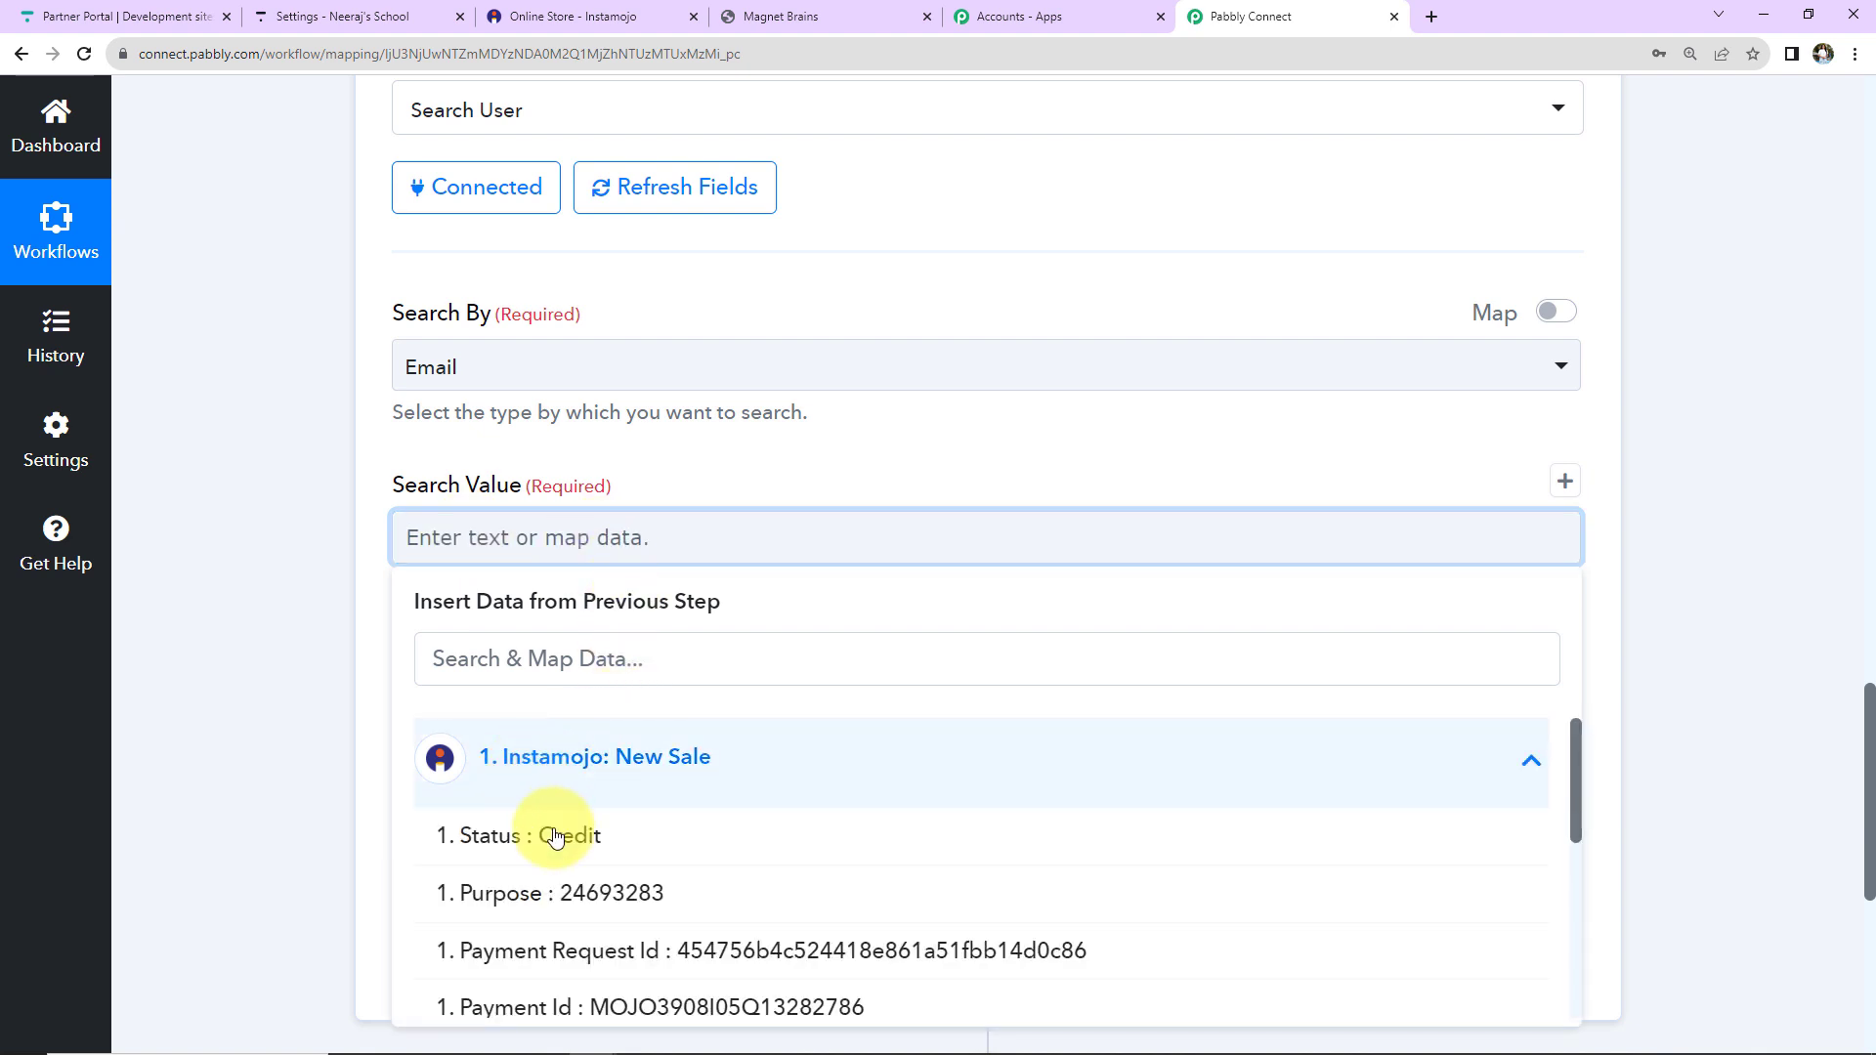
left_click(550, 656)
type("@")
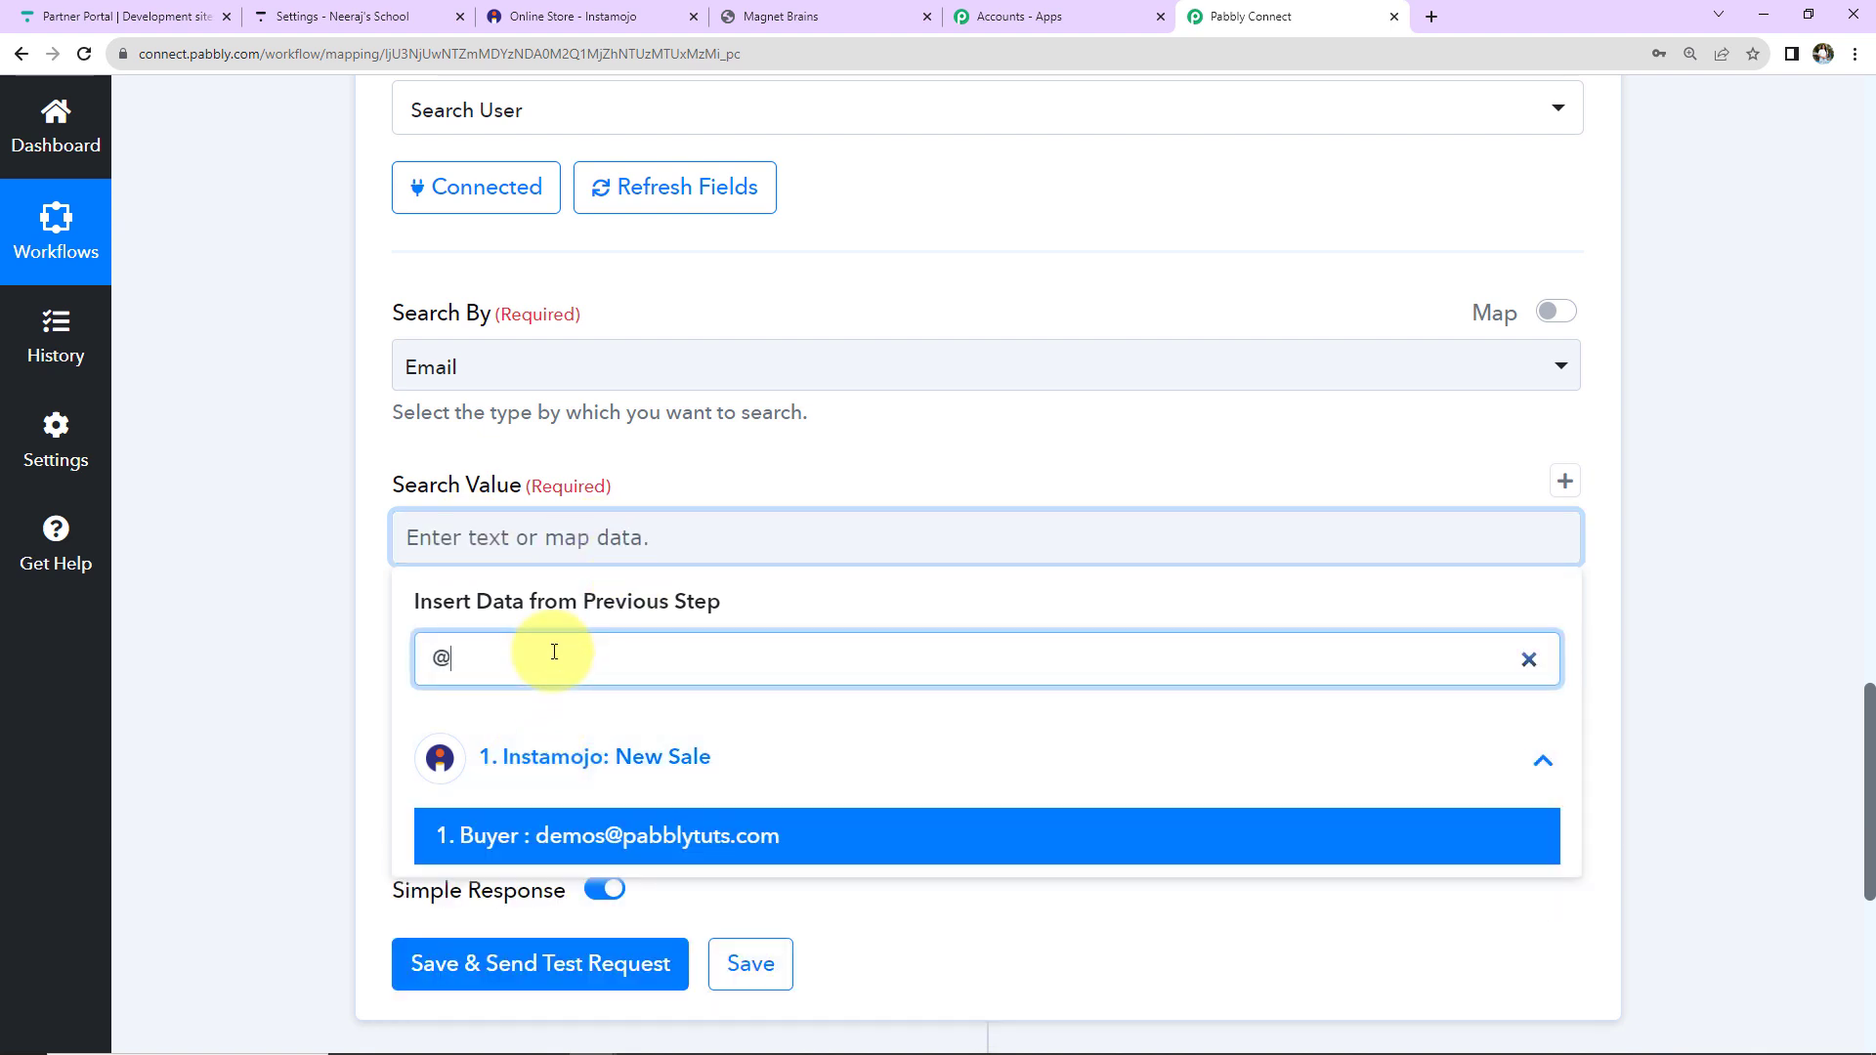
left_click(523, 832)
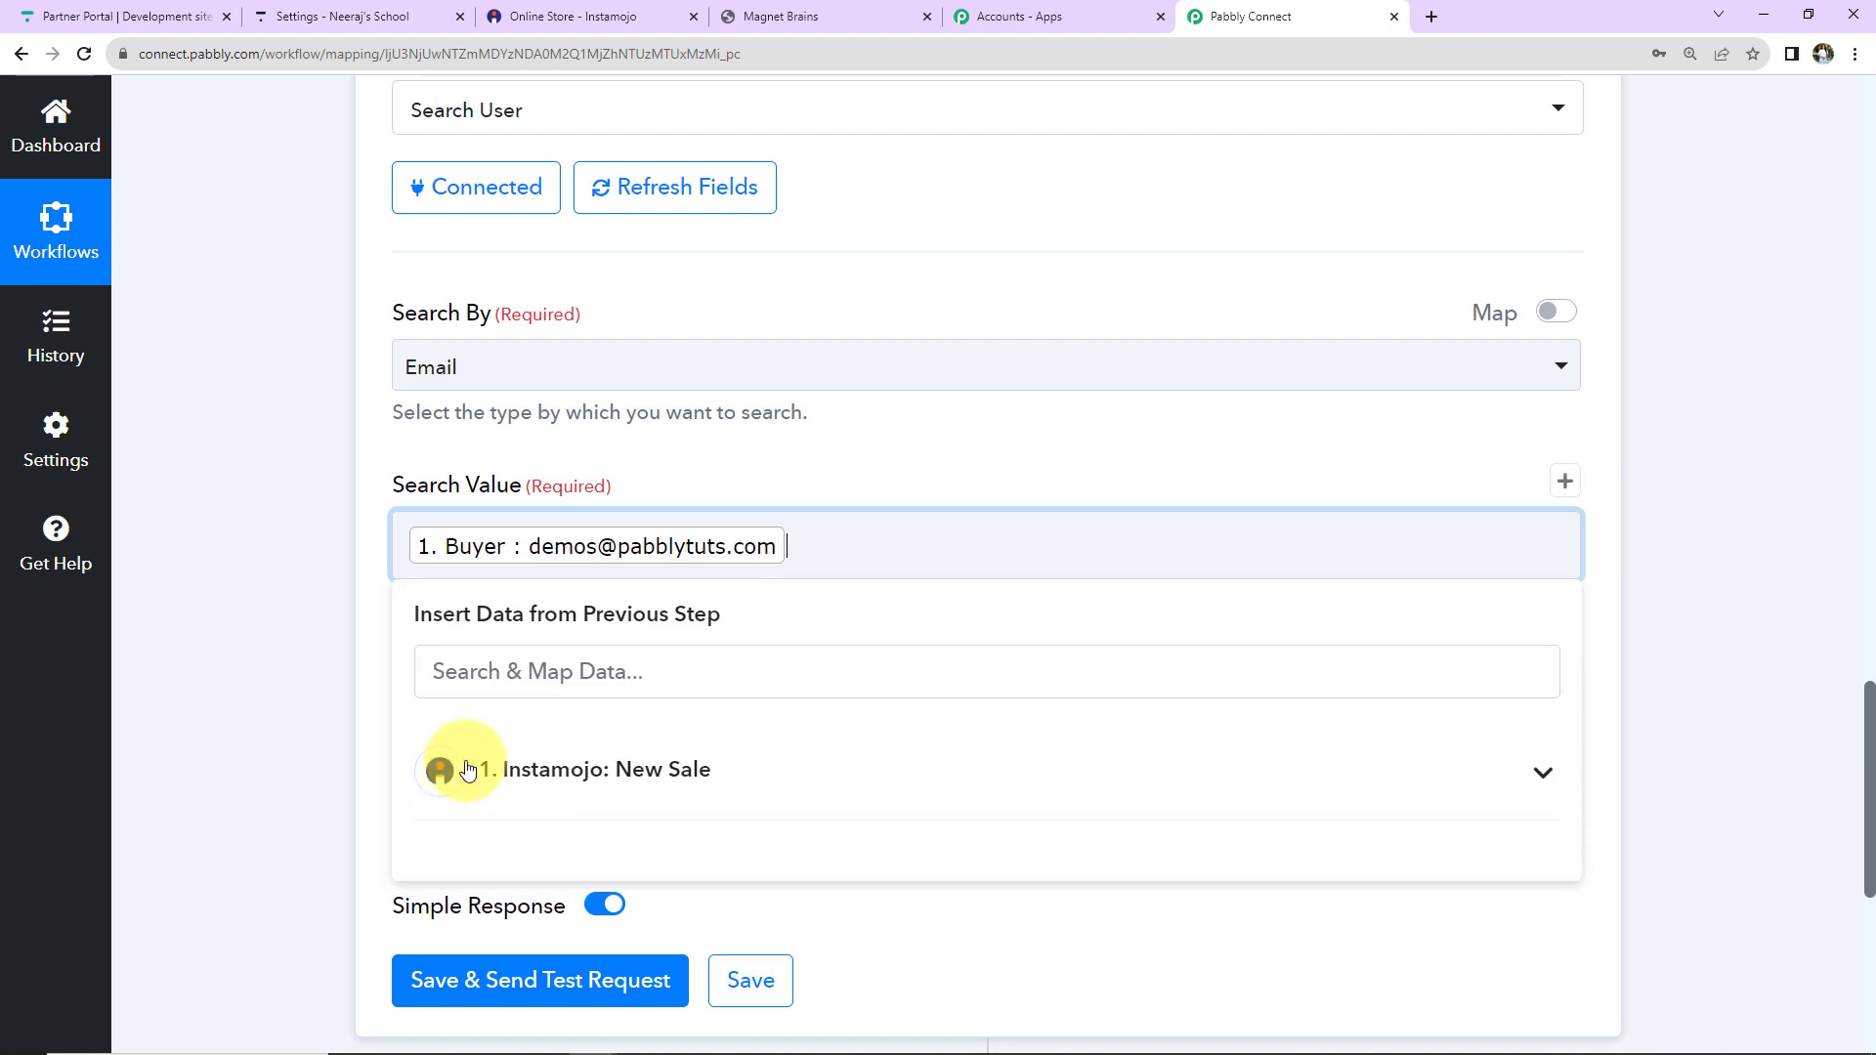
left_click(289, 641)
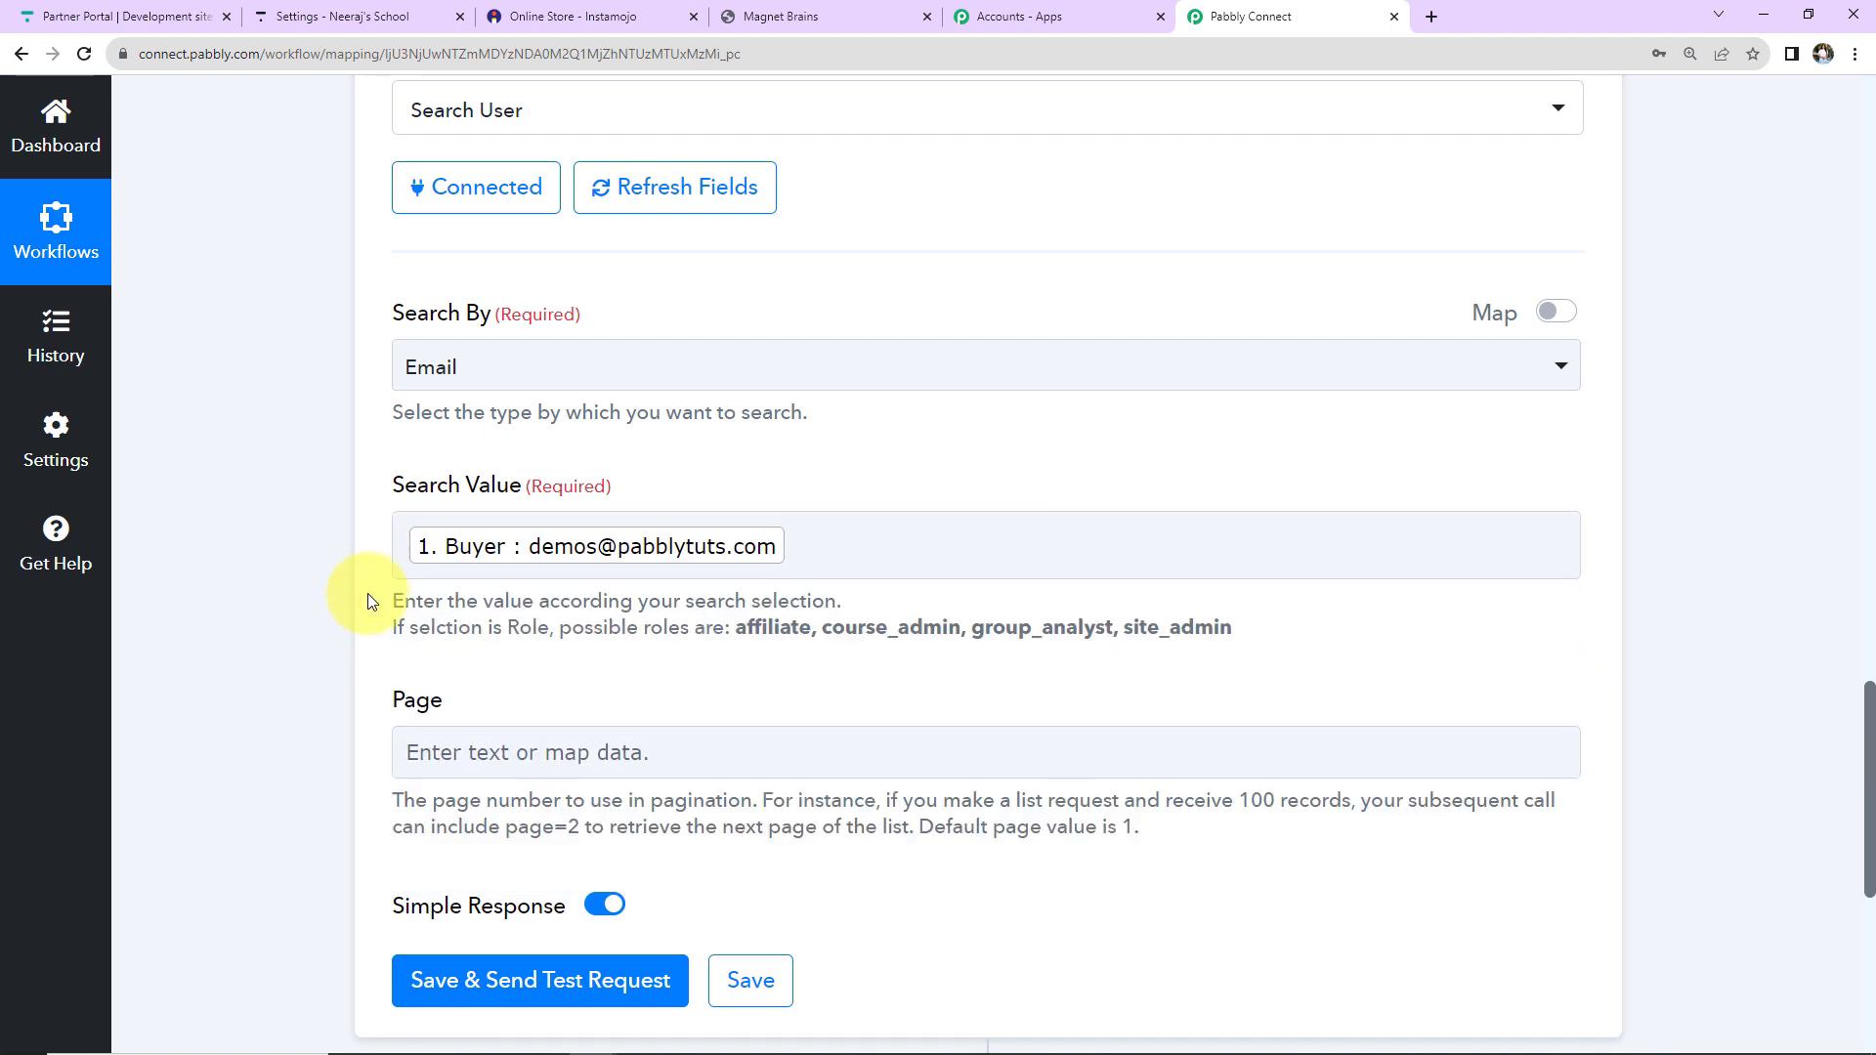
left_click(847, 554)
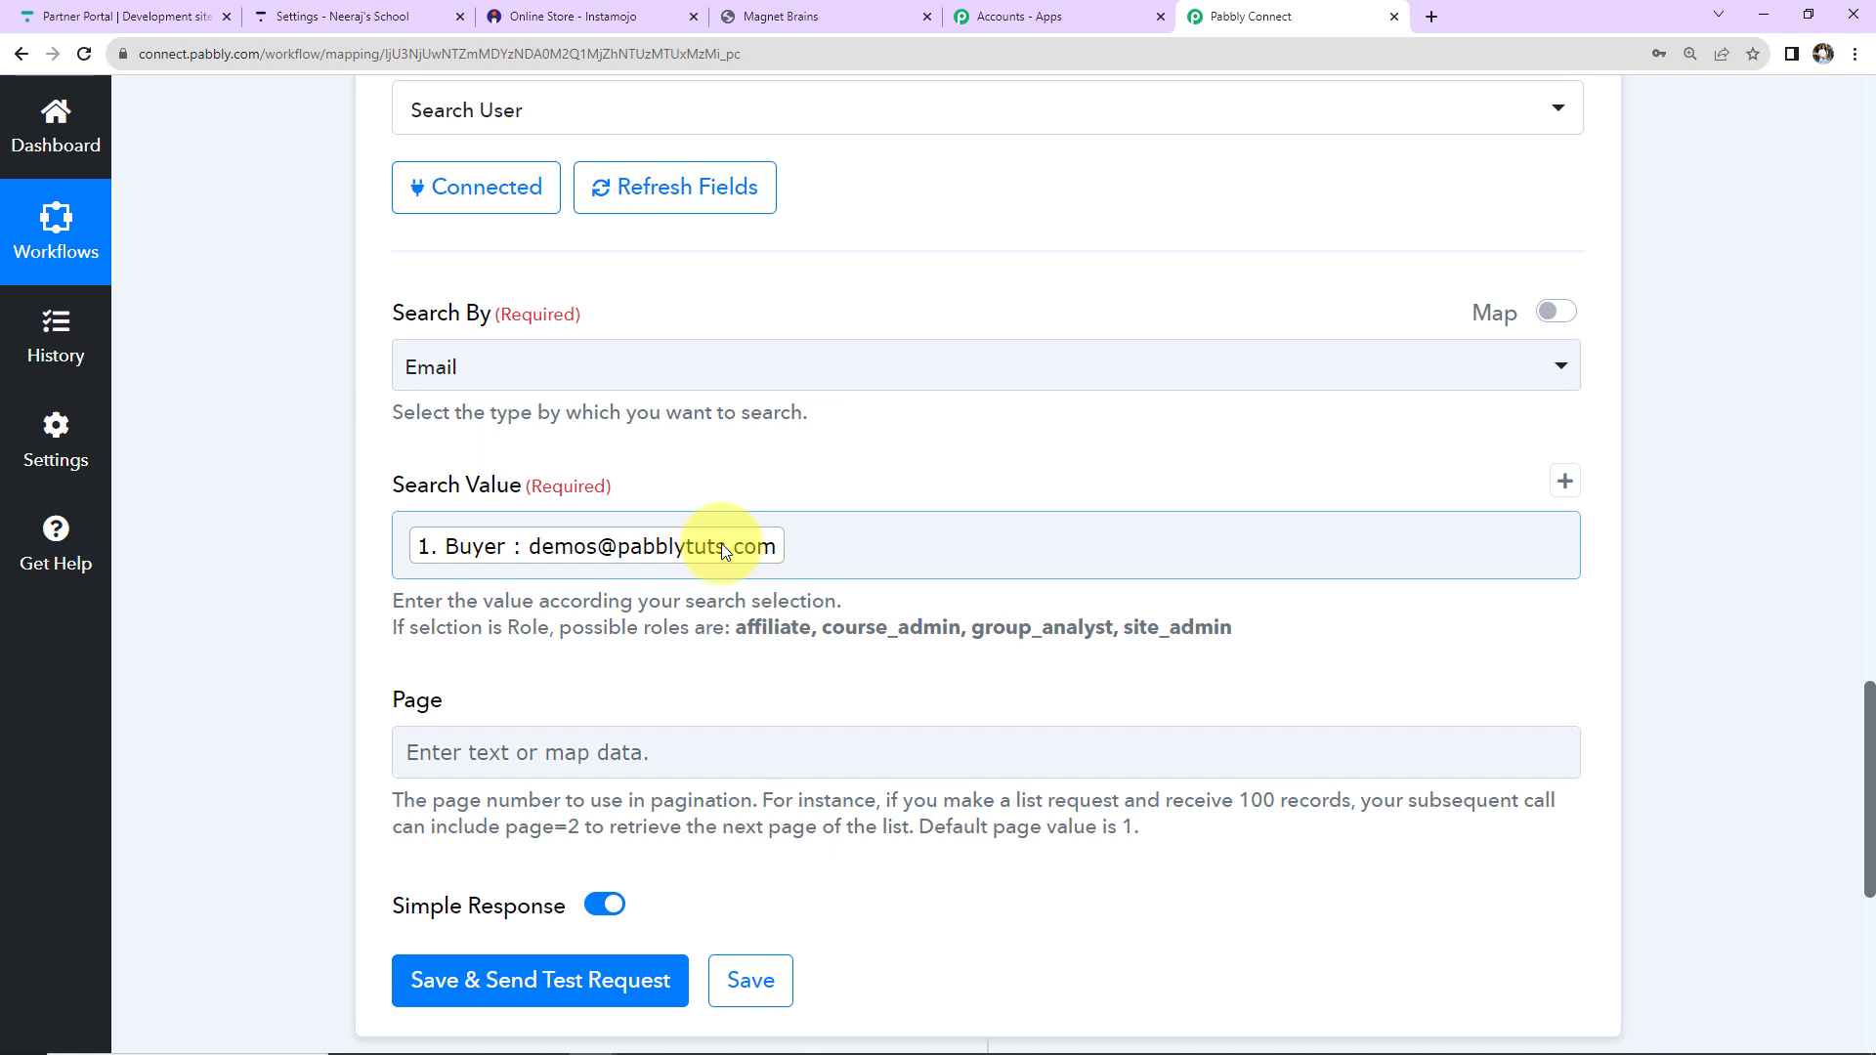
scroll(728, 557, "down", 2)
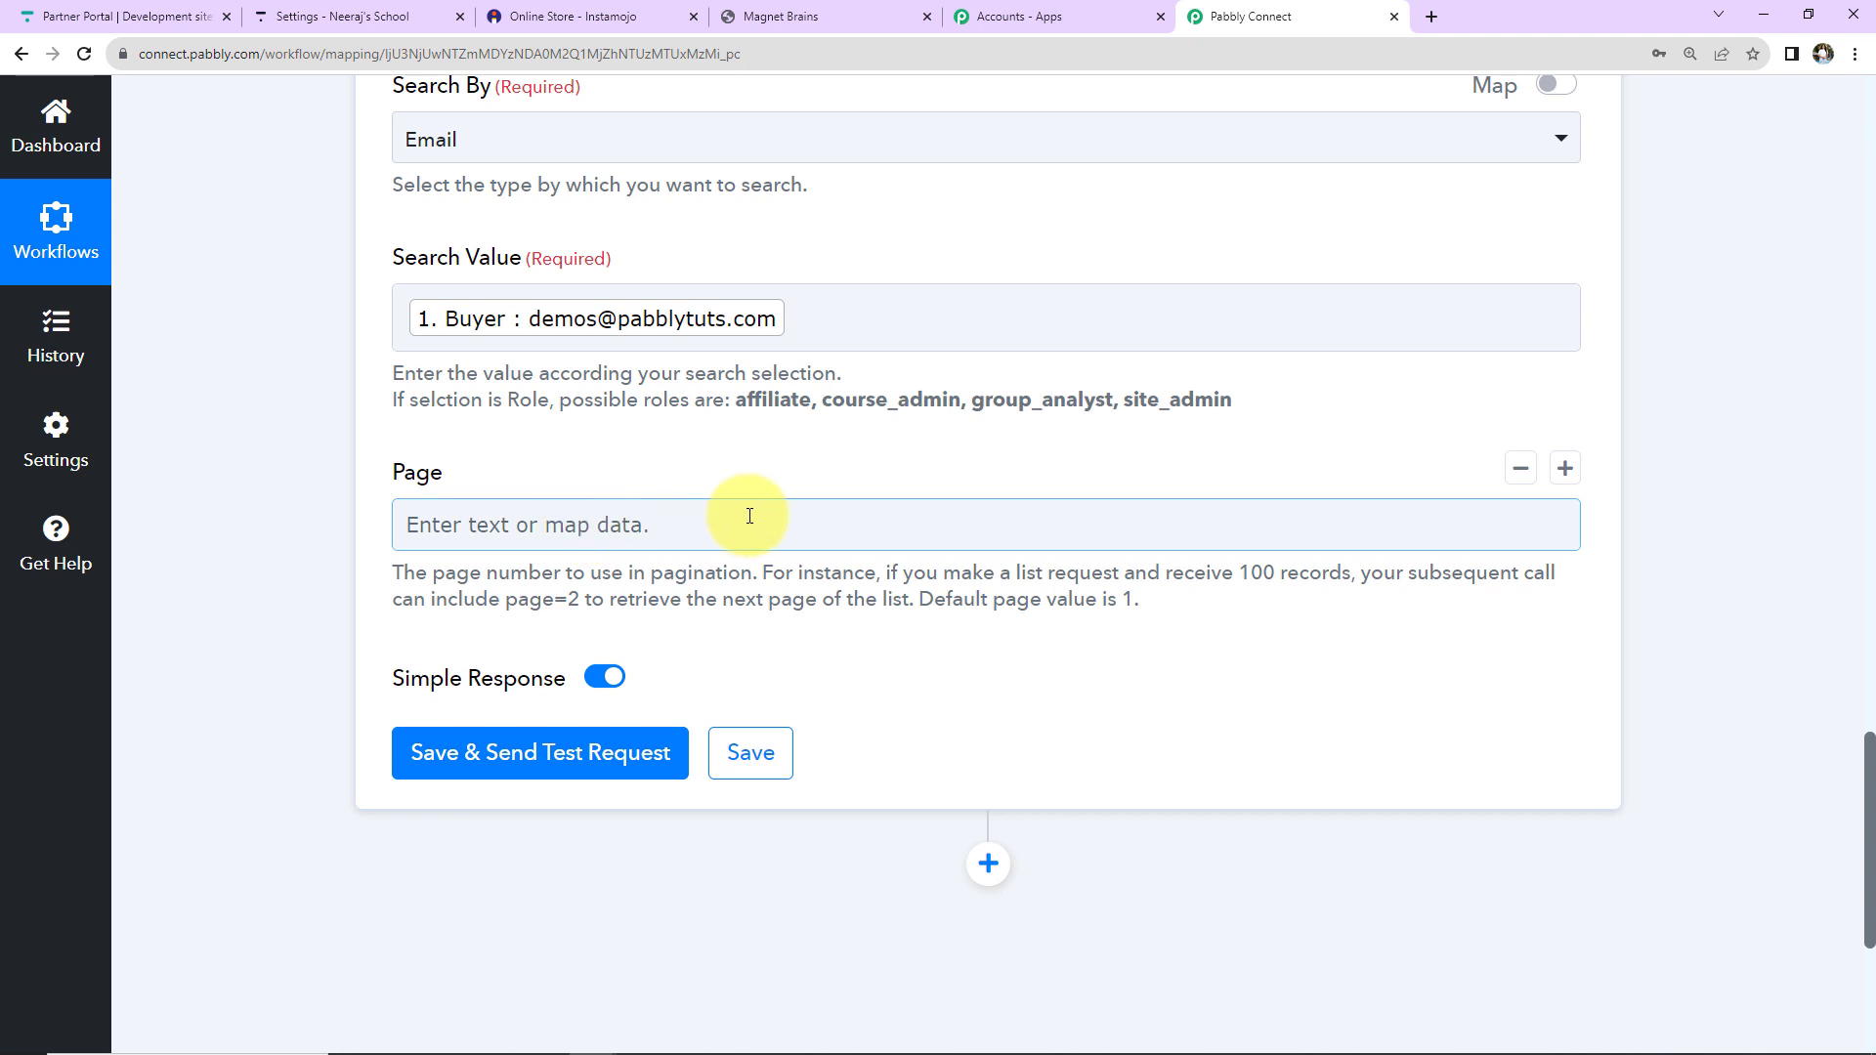
Save and test the Search User step, review the returned user, then view them in Thinkific.
left_click(543, 788)
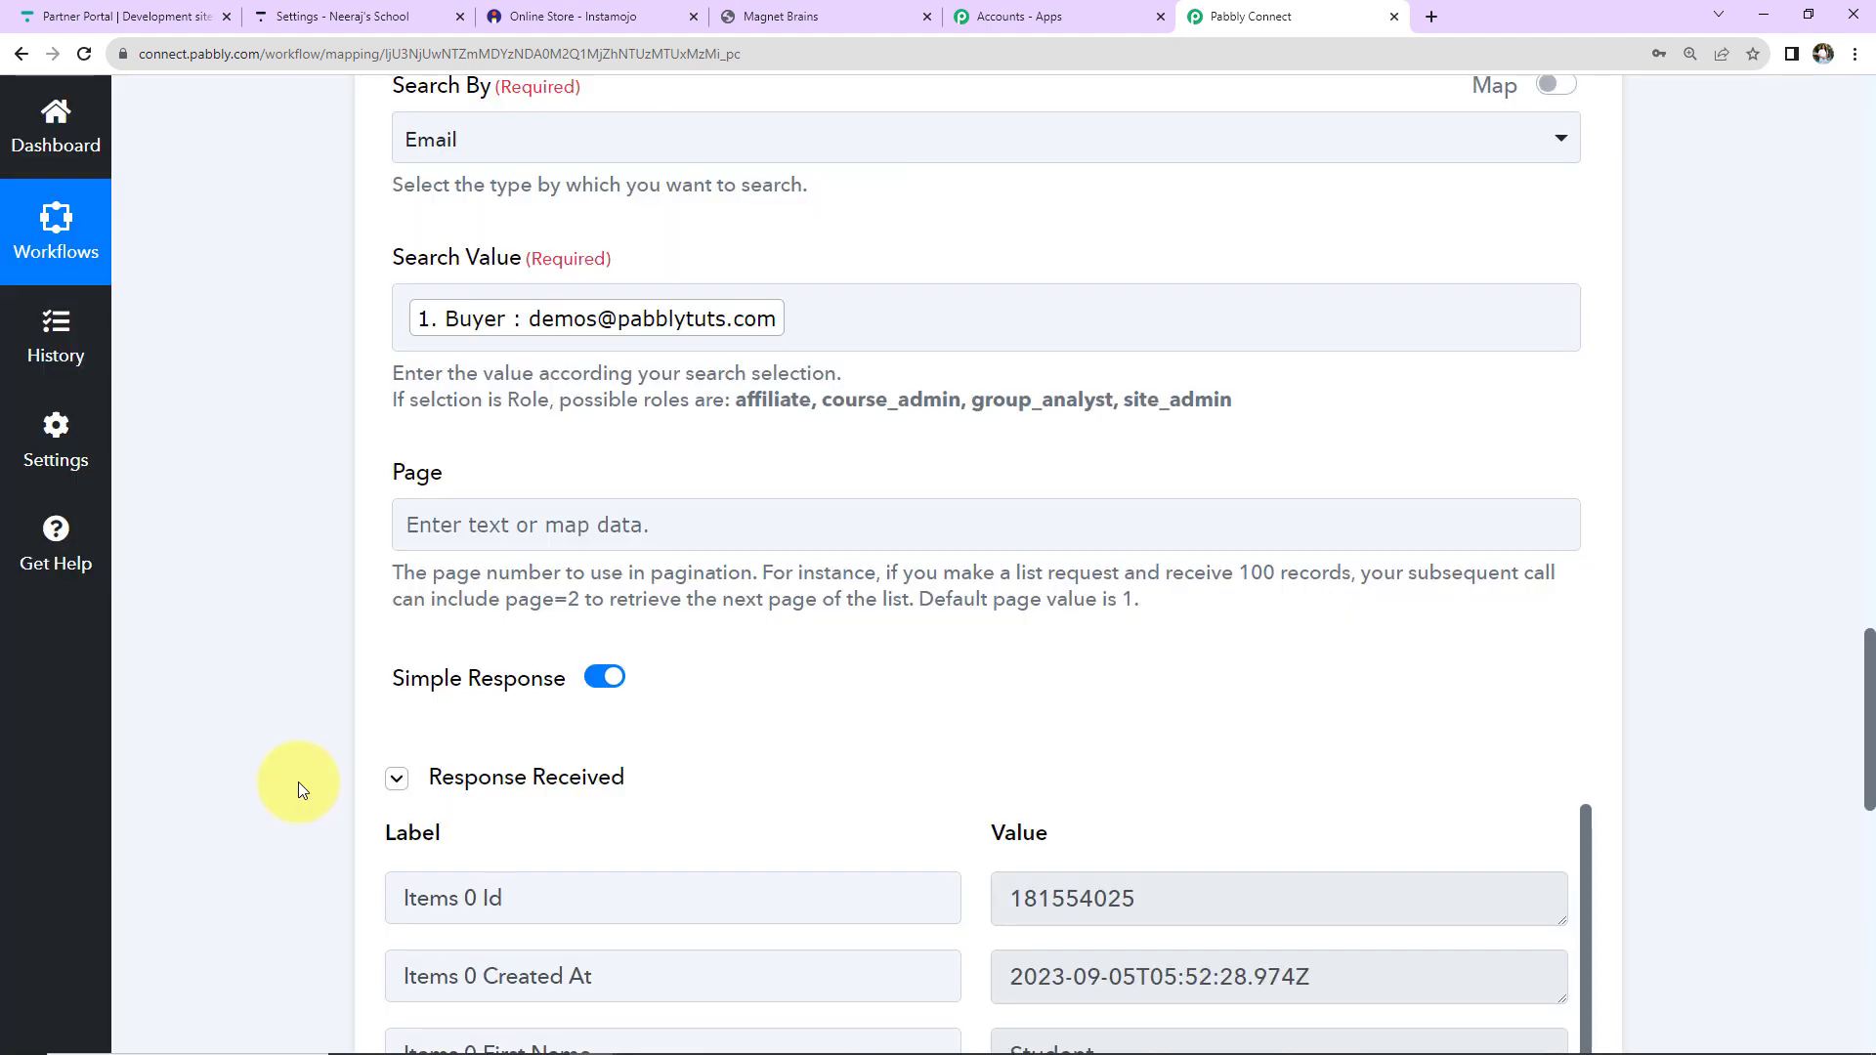
scroll(297, 782, "down", 2)
scroll(297, 782, "down", 5)
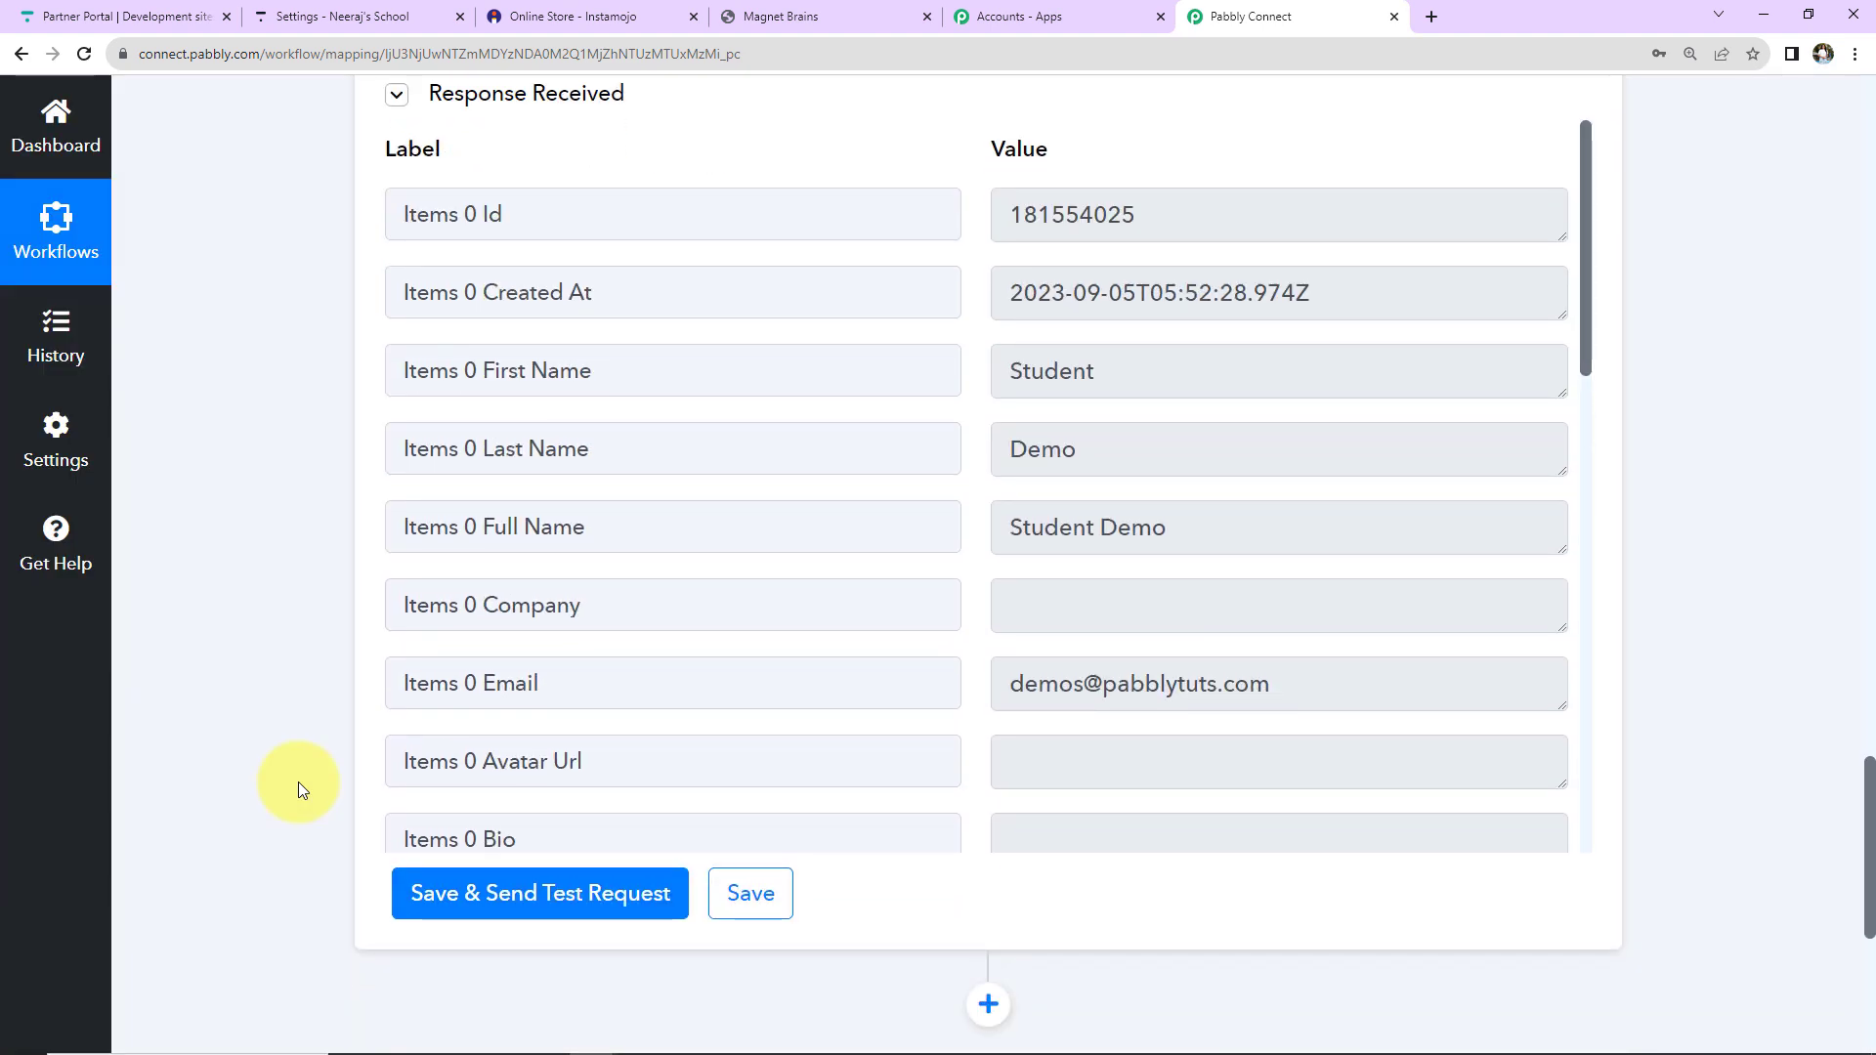
left_click(337, 16)
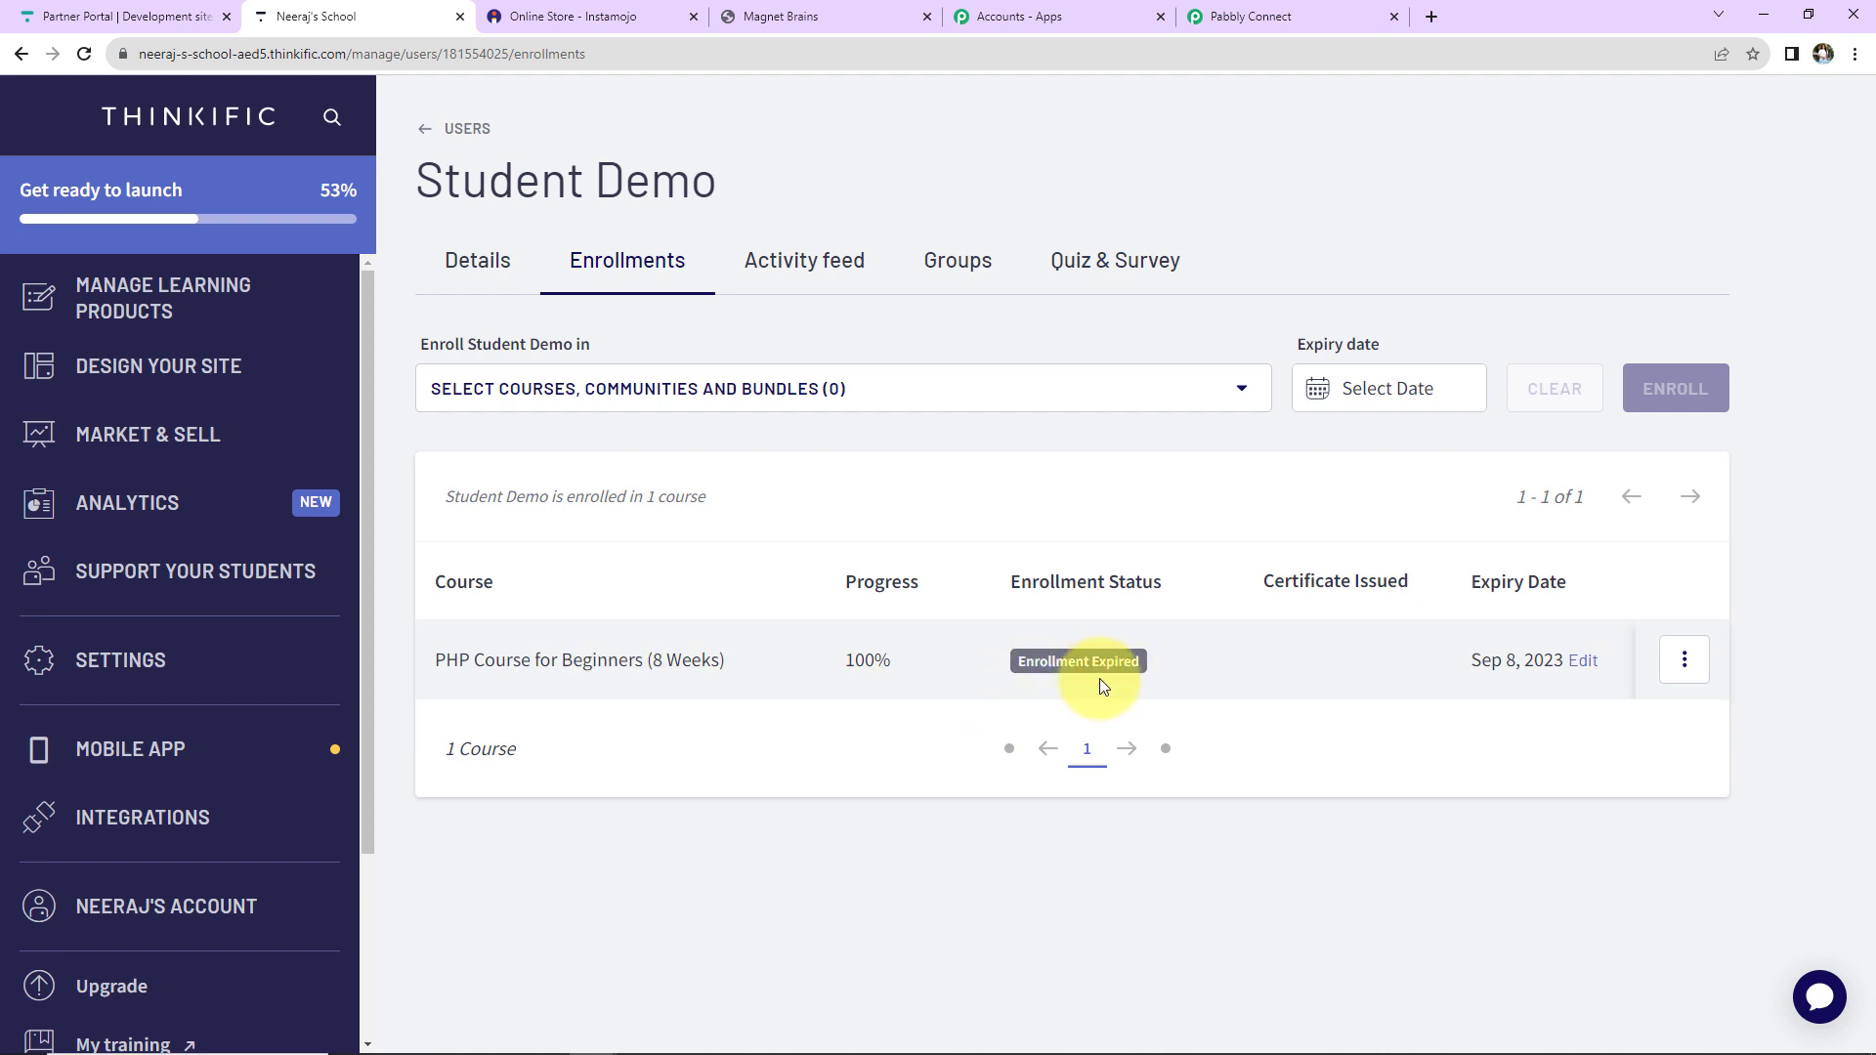
Go back to the Pabbly Connect workflow showing the found user's search response.
left_click(1236, 18)
scroll(1000, 596, "up", 5)
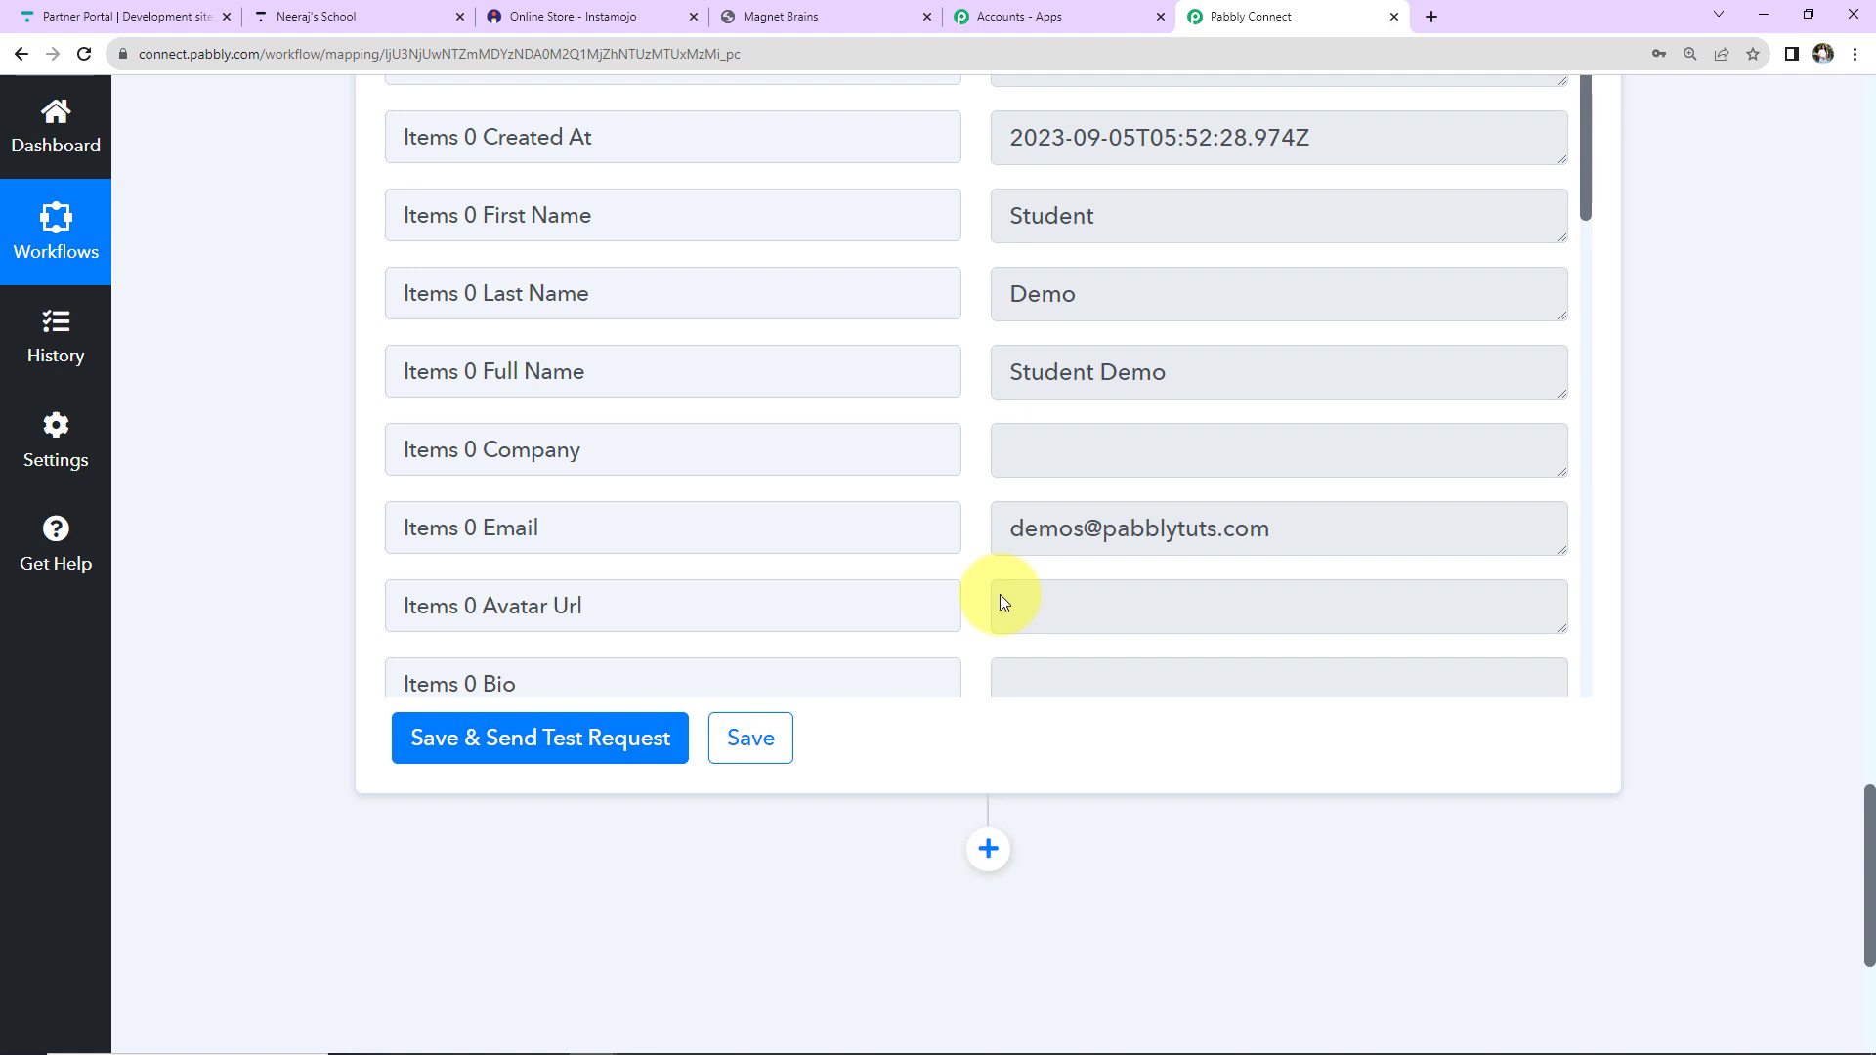
Insert a new action step below the Thinkific Search User step.
scroll(1721, 575, "up", 10)
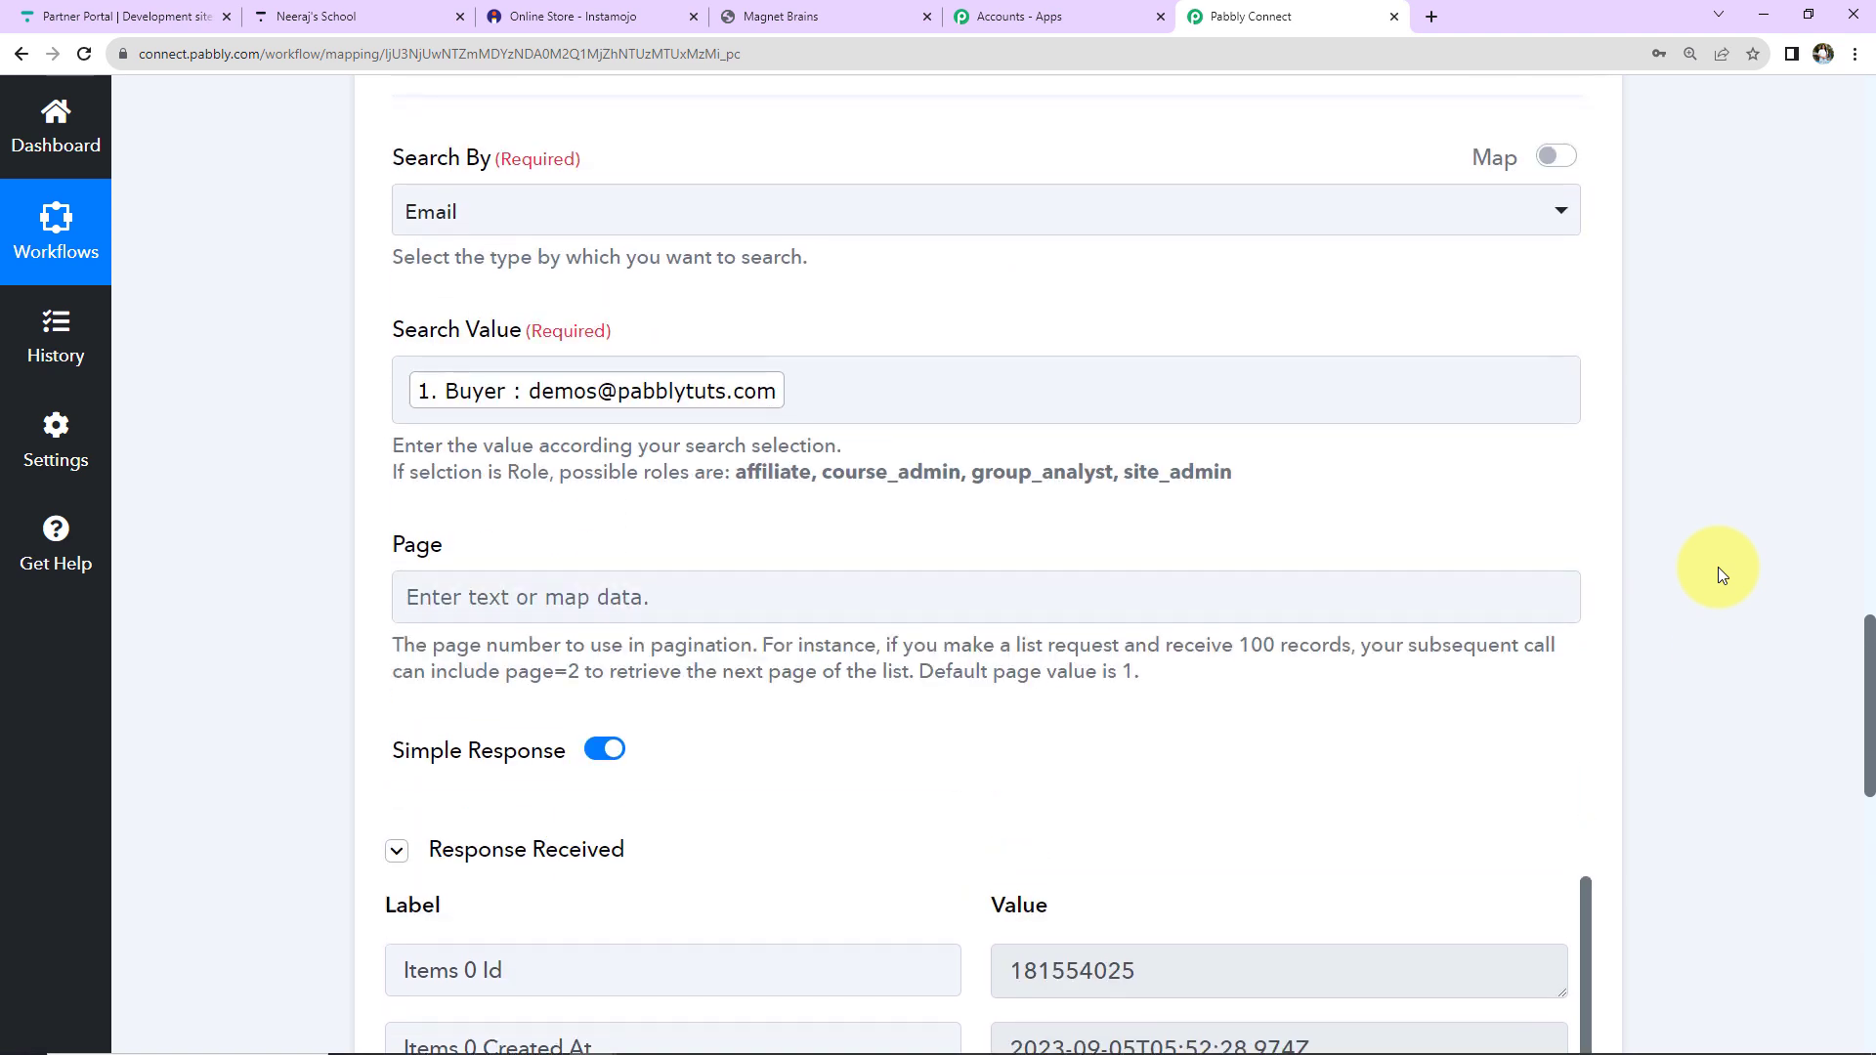
scroll(1721, 575, "up", 4)
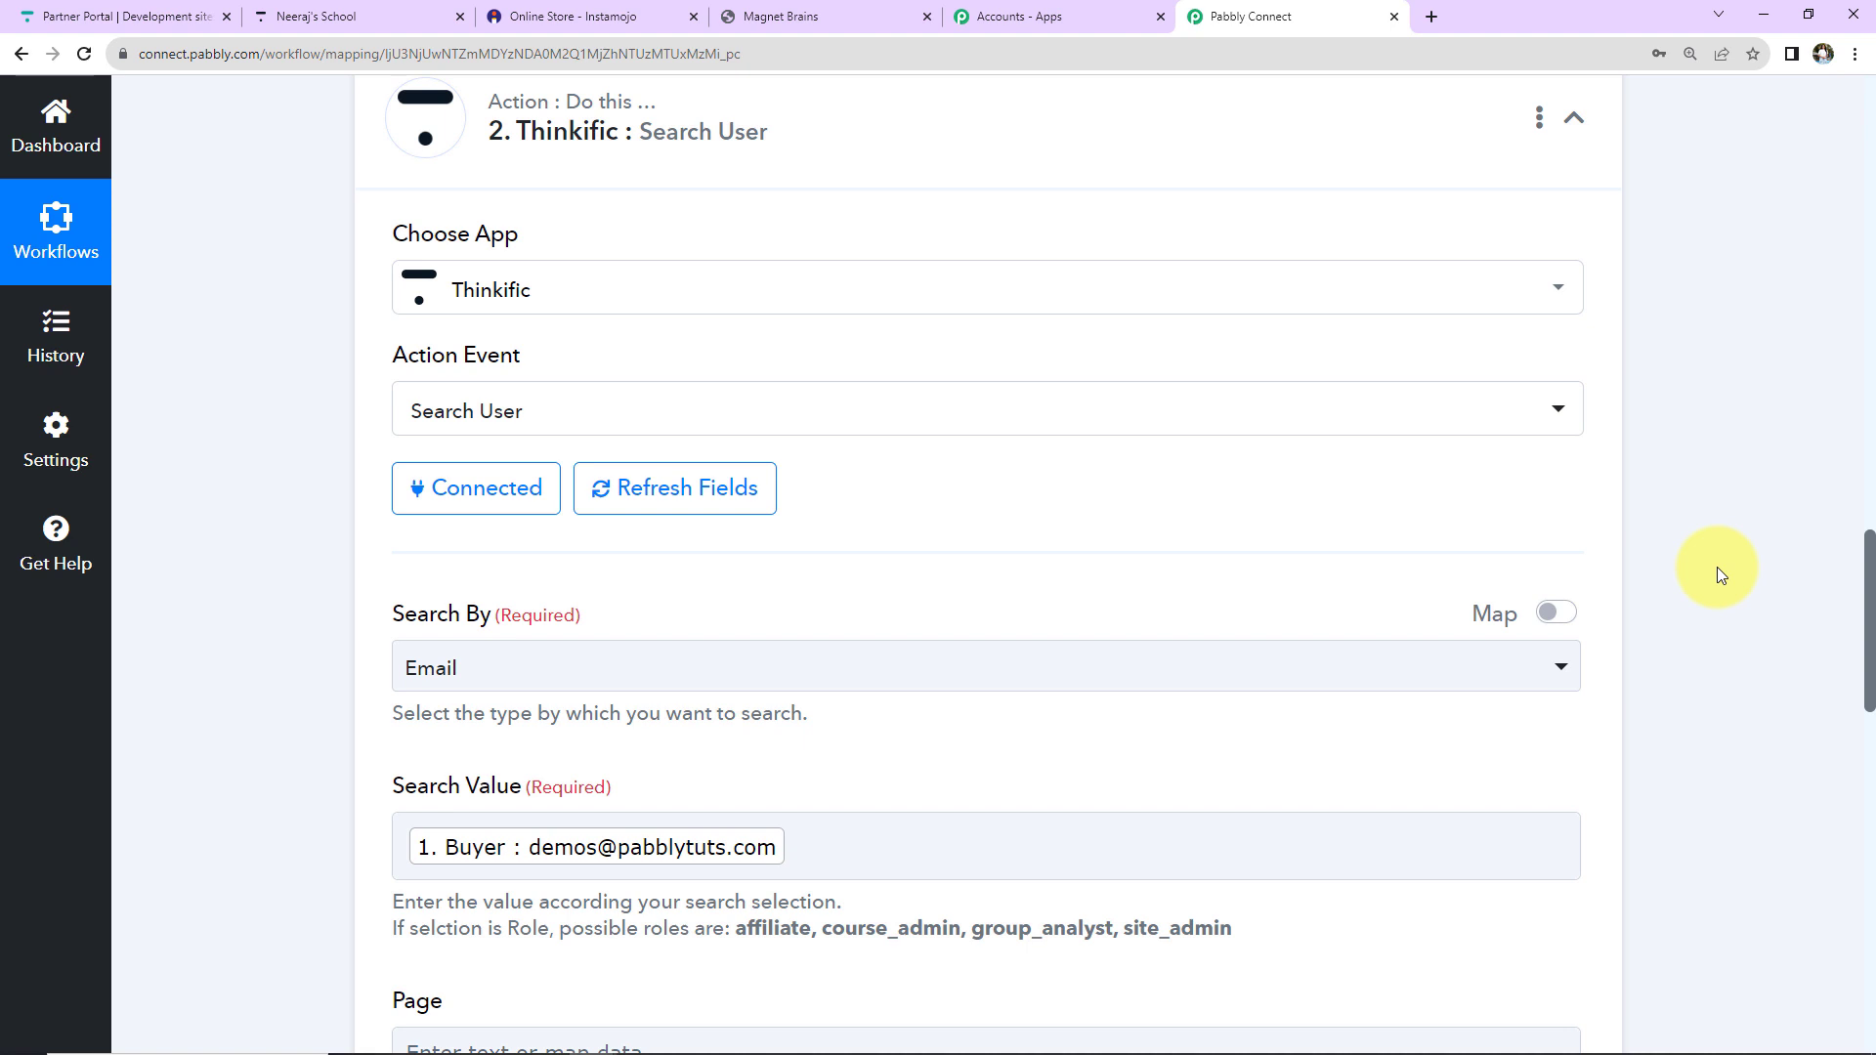
scroll(1722, 575, "down", 15)
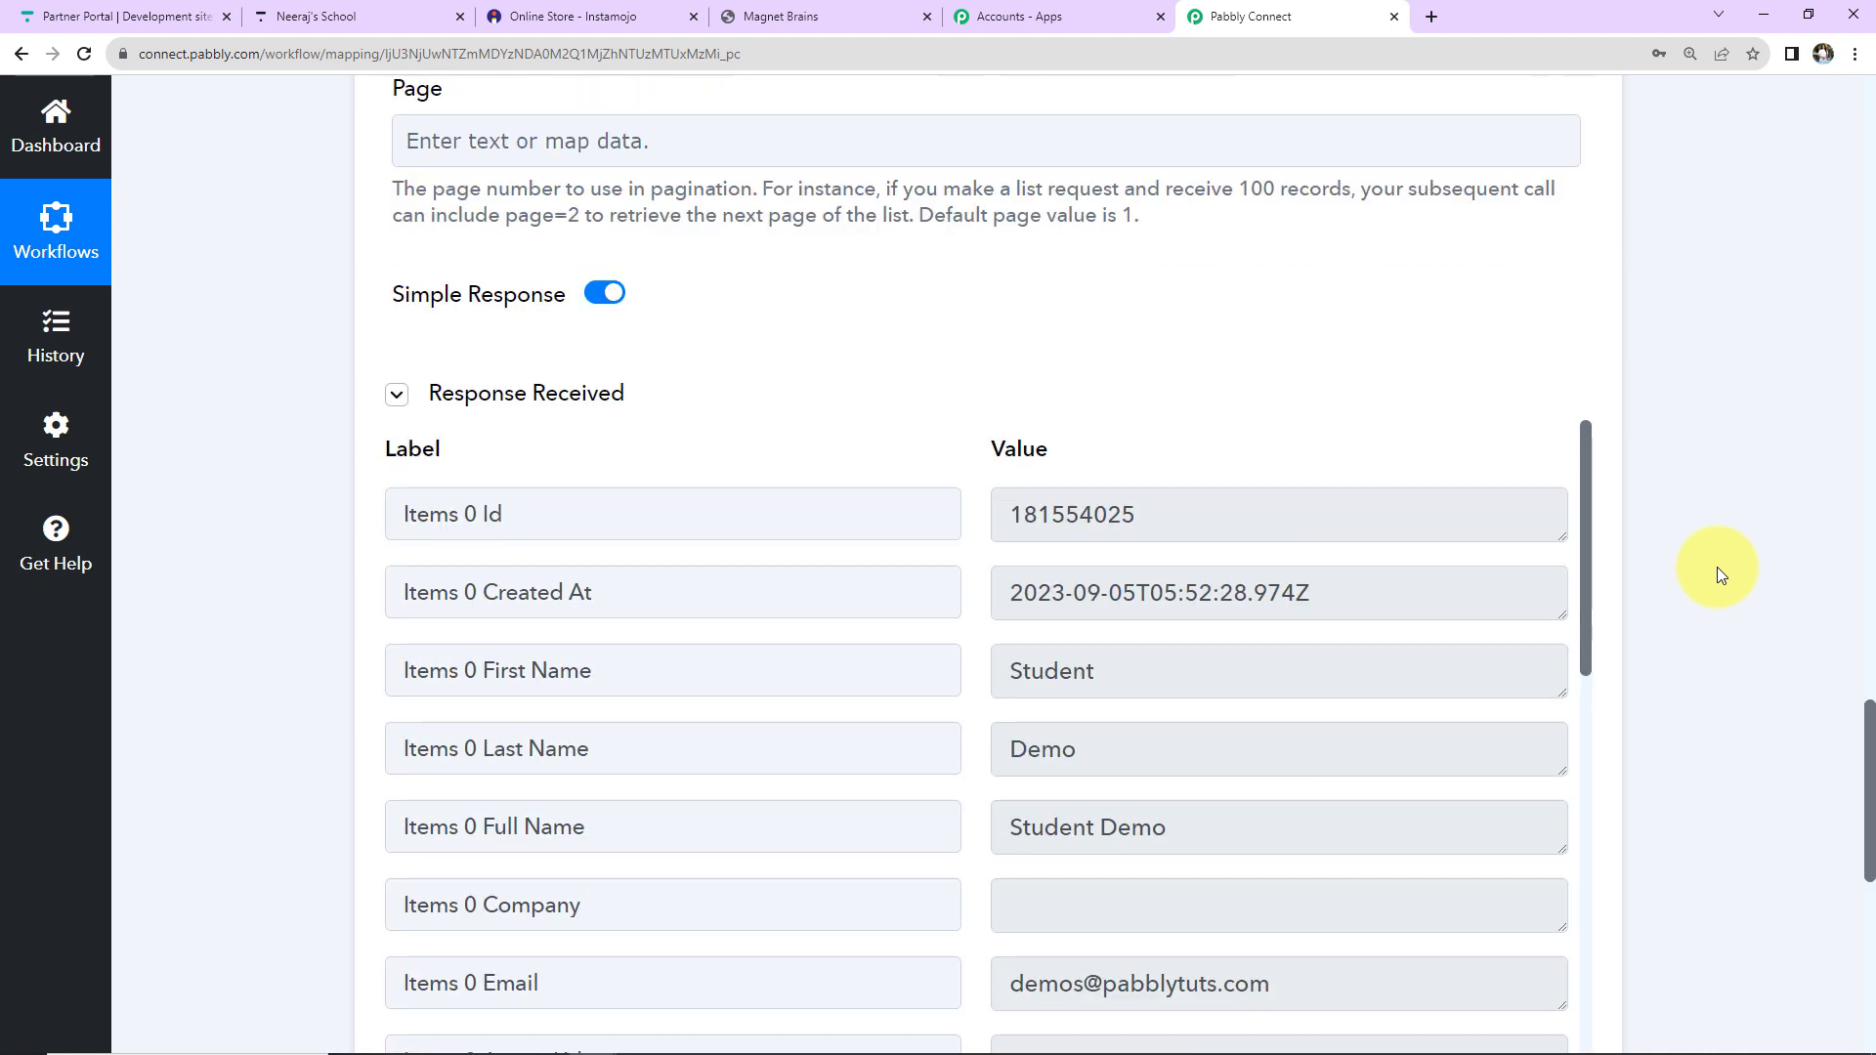
left_click(989, 620)
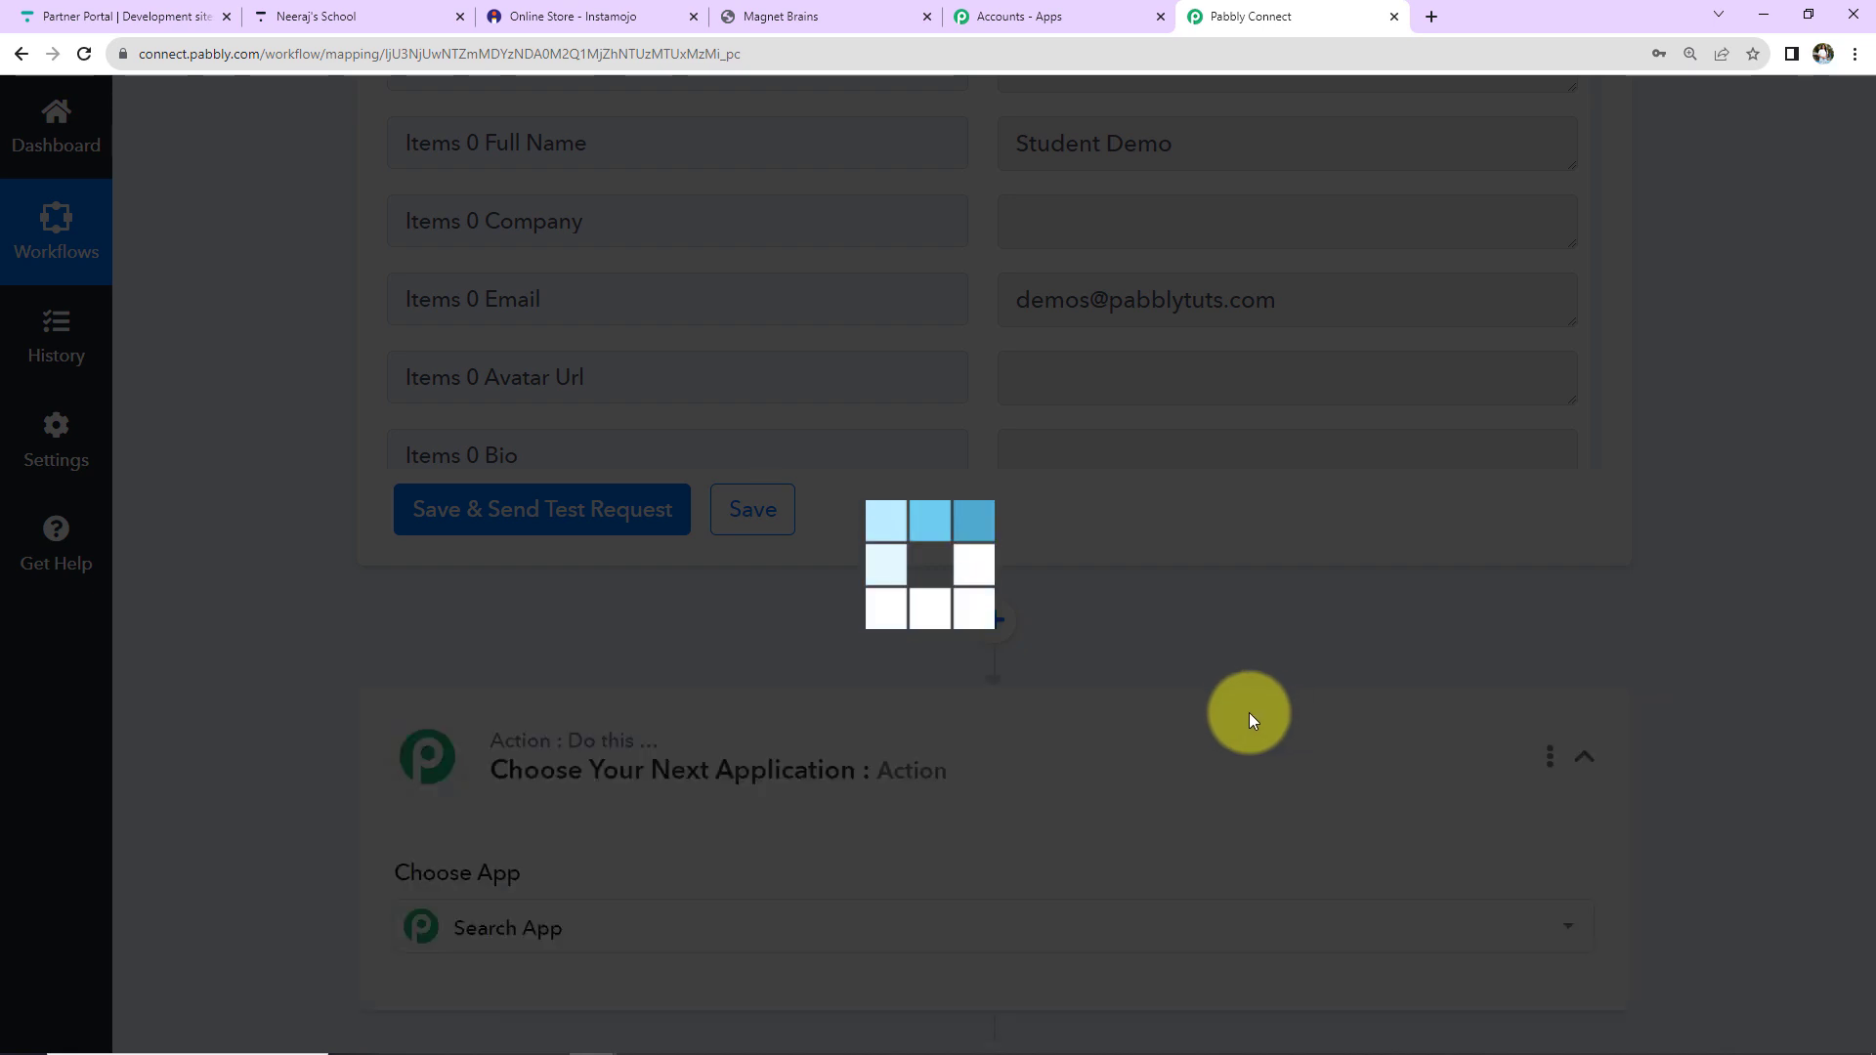
scroll(635, 860, "down", 2)
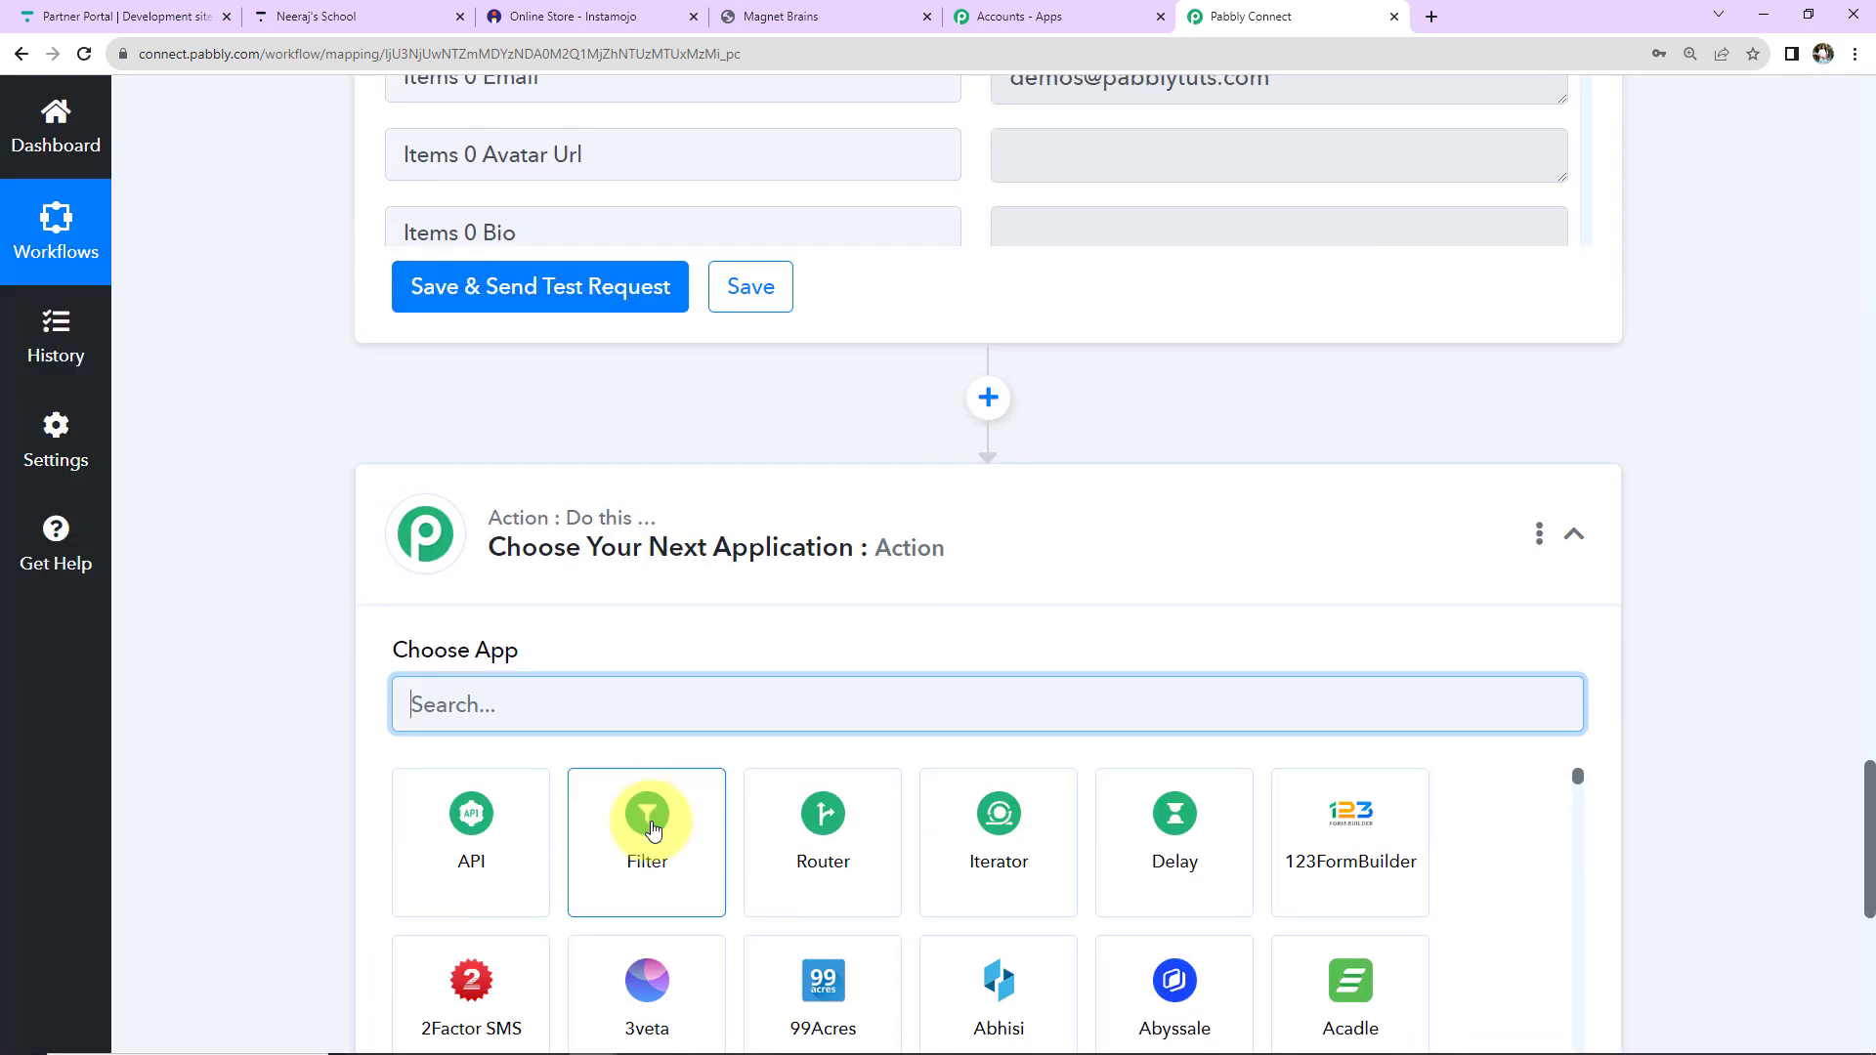
Turn the new step into a Router and rename Route 1 to 'User Exists'.
left_click(799, 850)
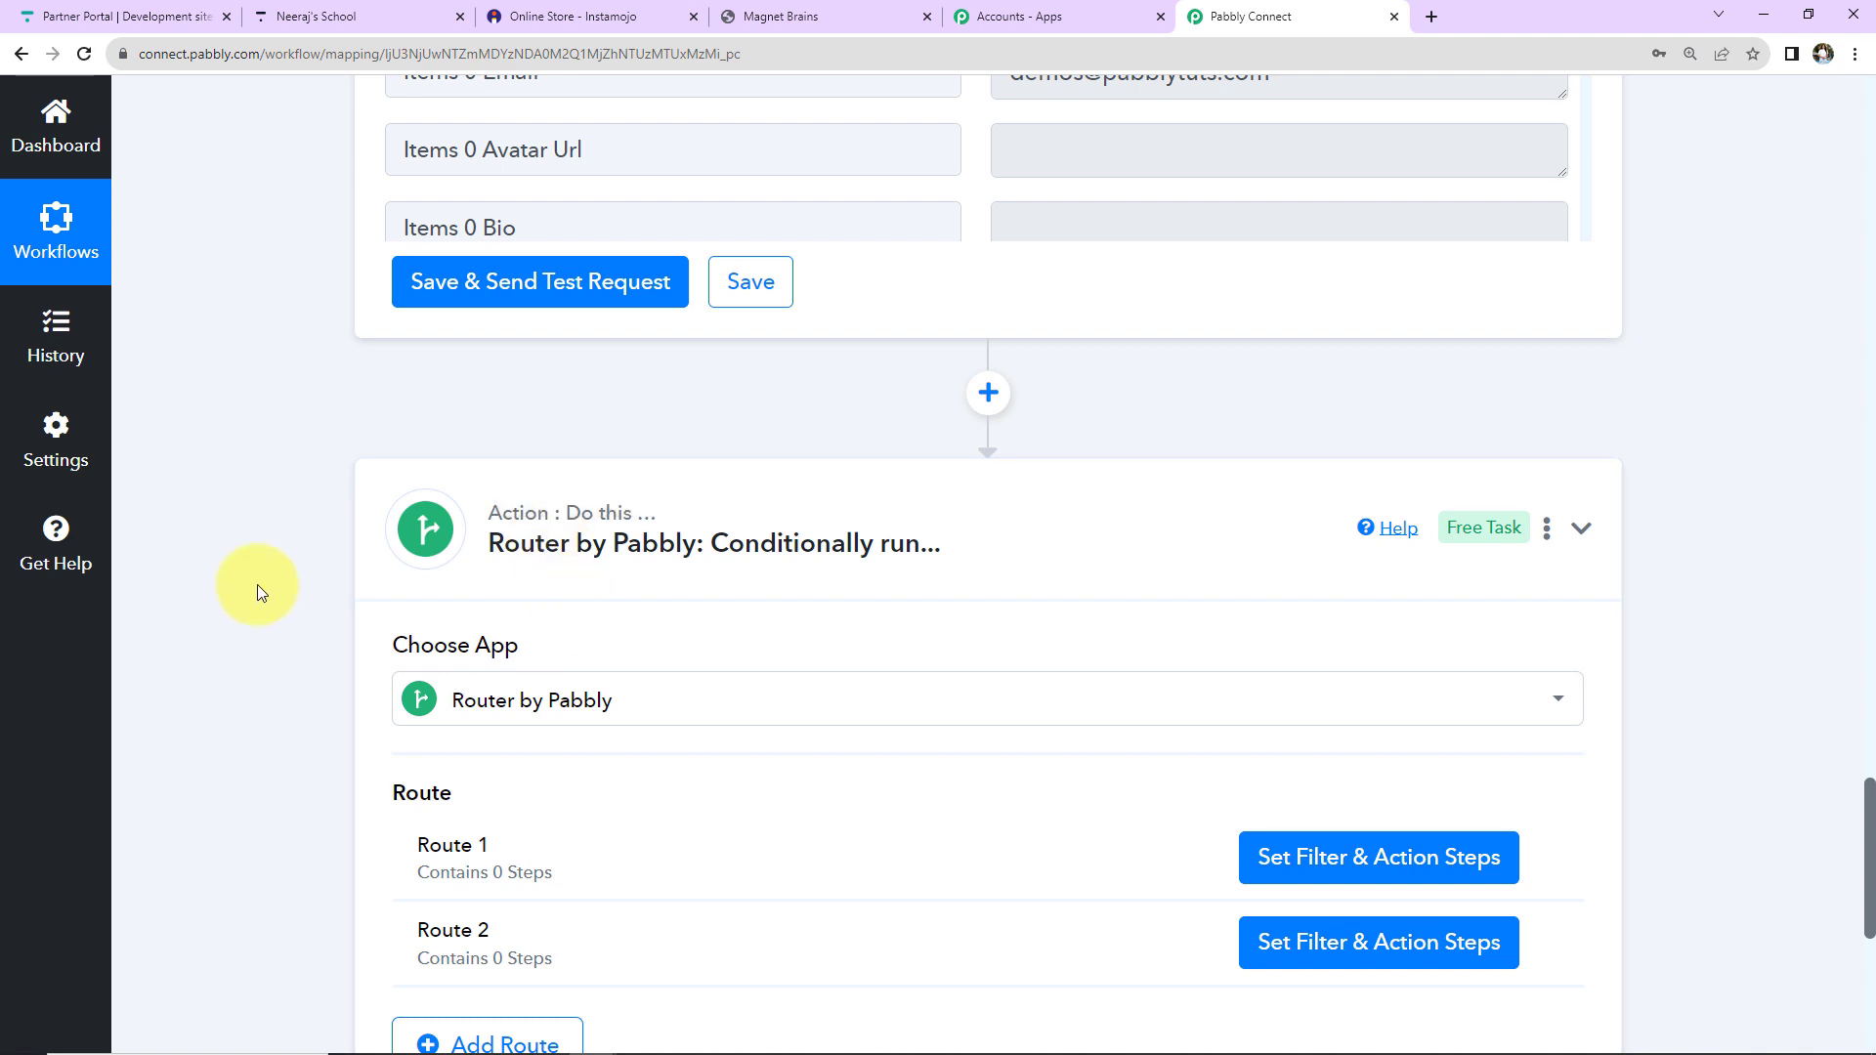
scroll(262, 593, "down", 2)
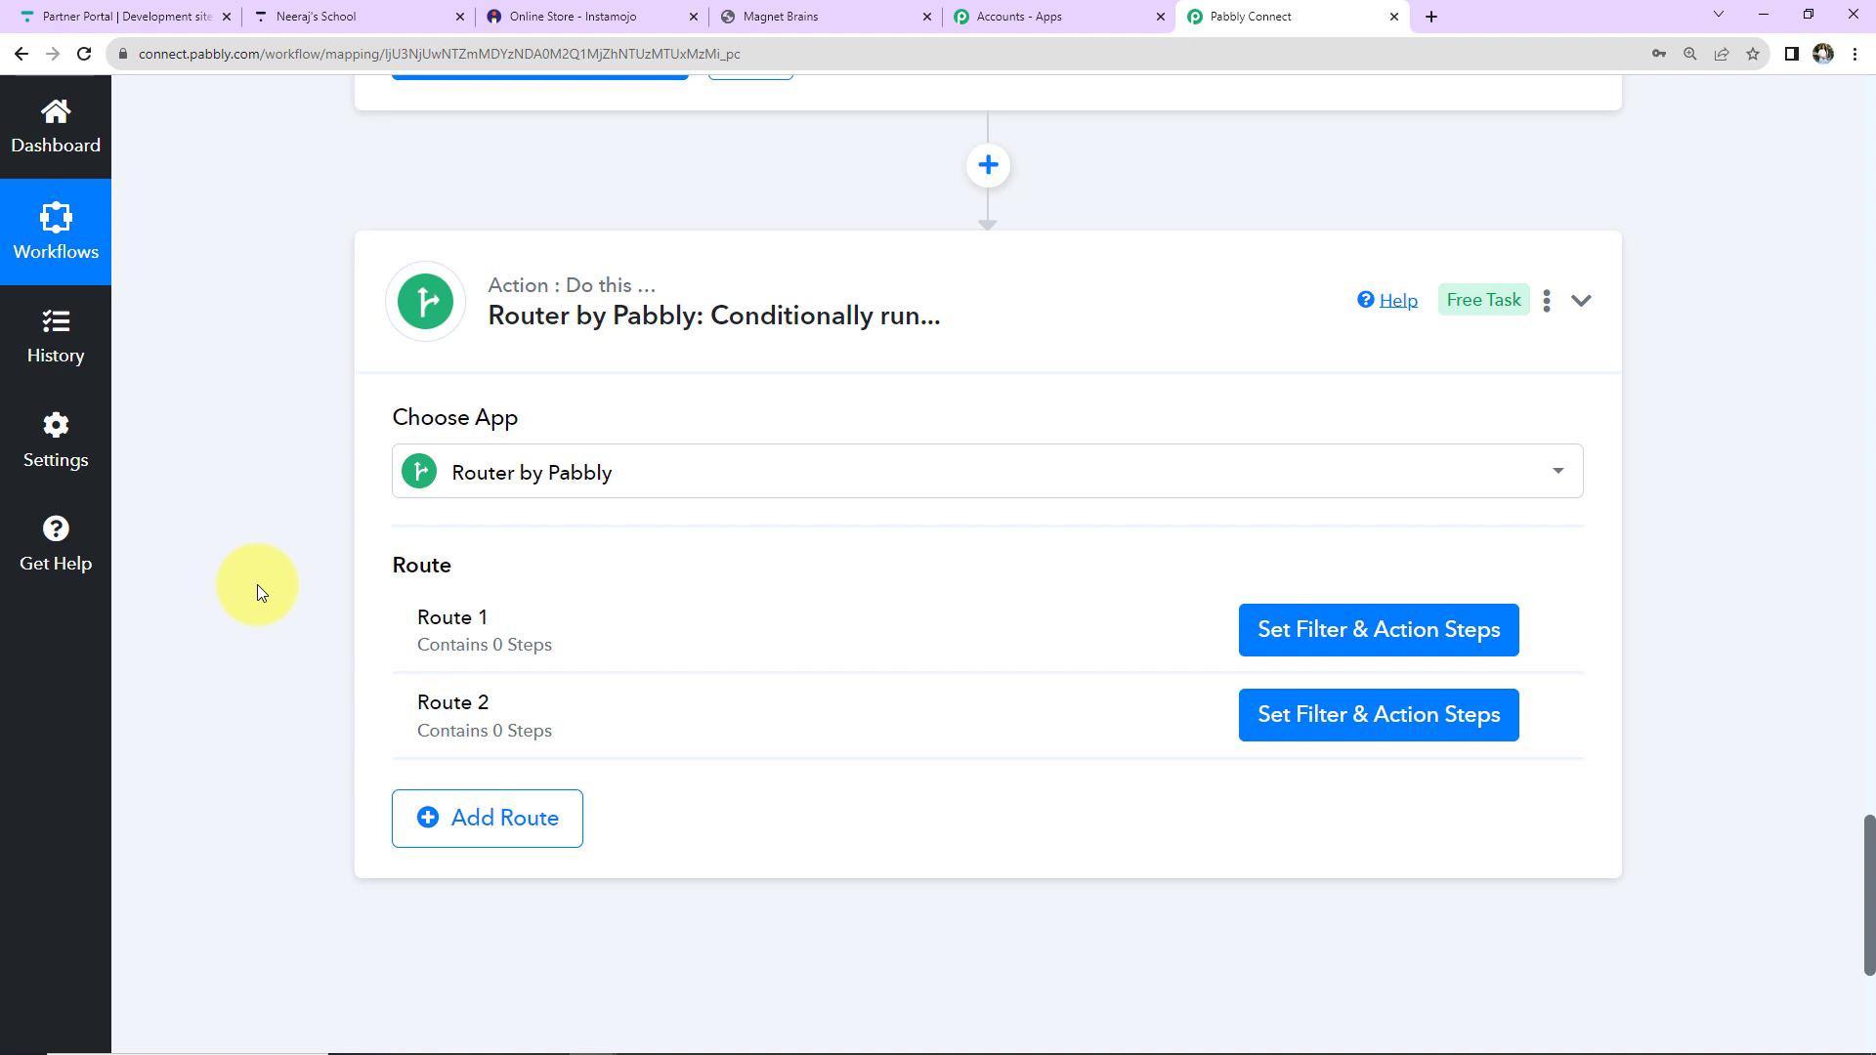
left_click(1541, 629)
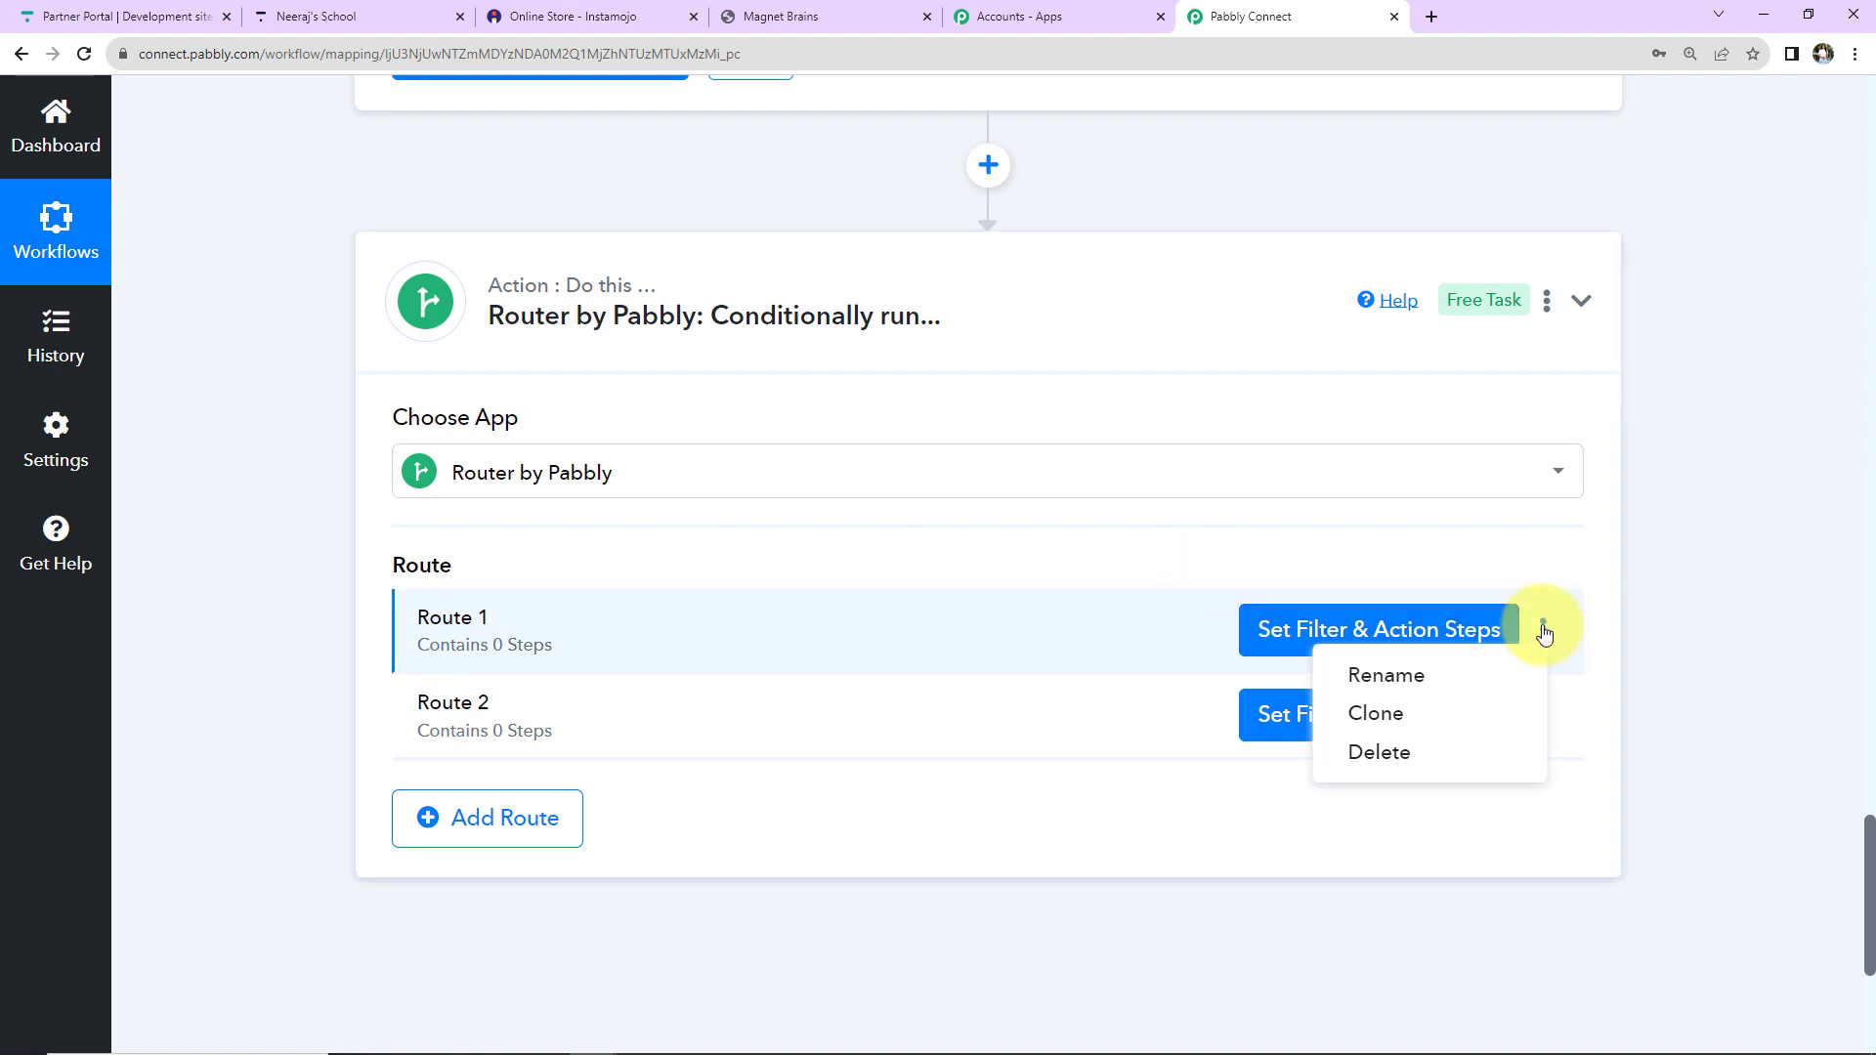
left_click(1371, 677)
triple_click(900, 599)
type("User Exists")
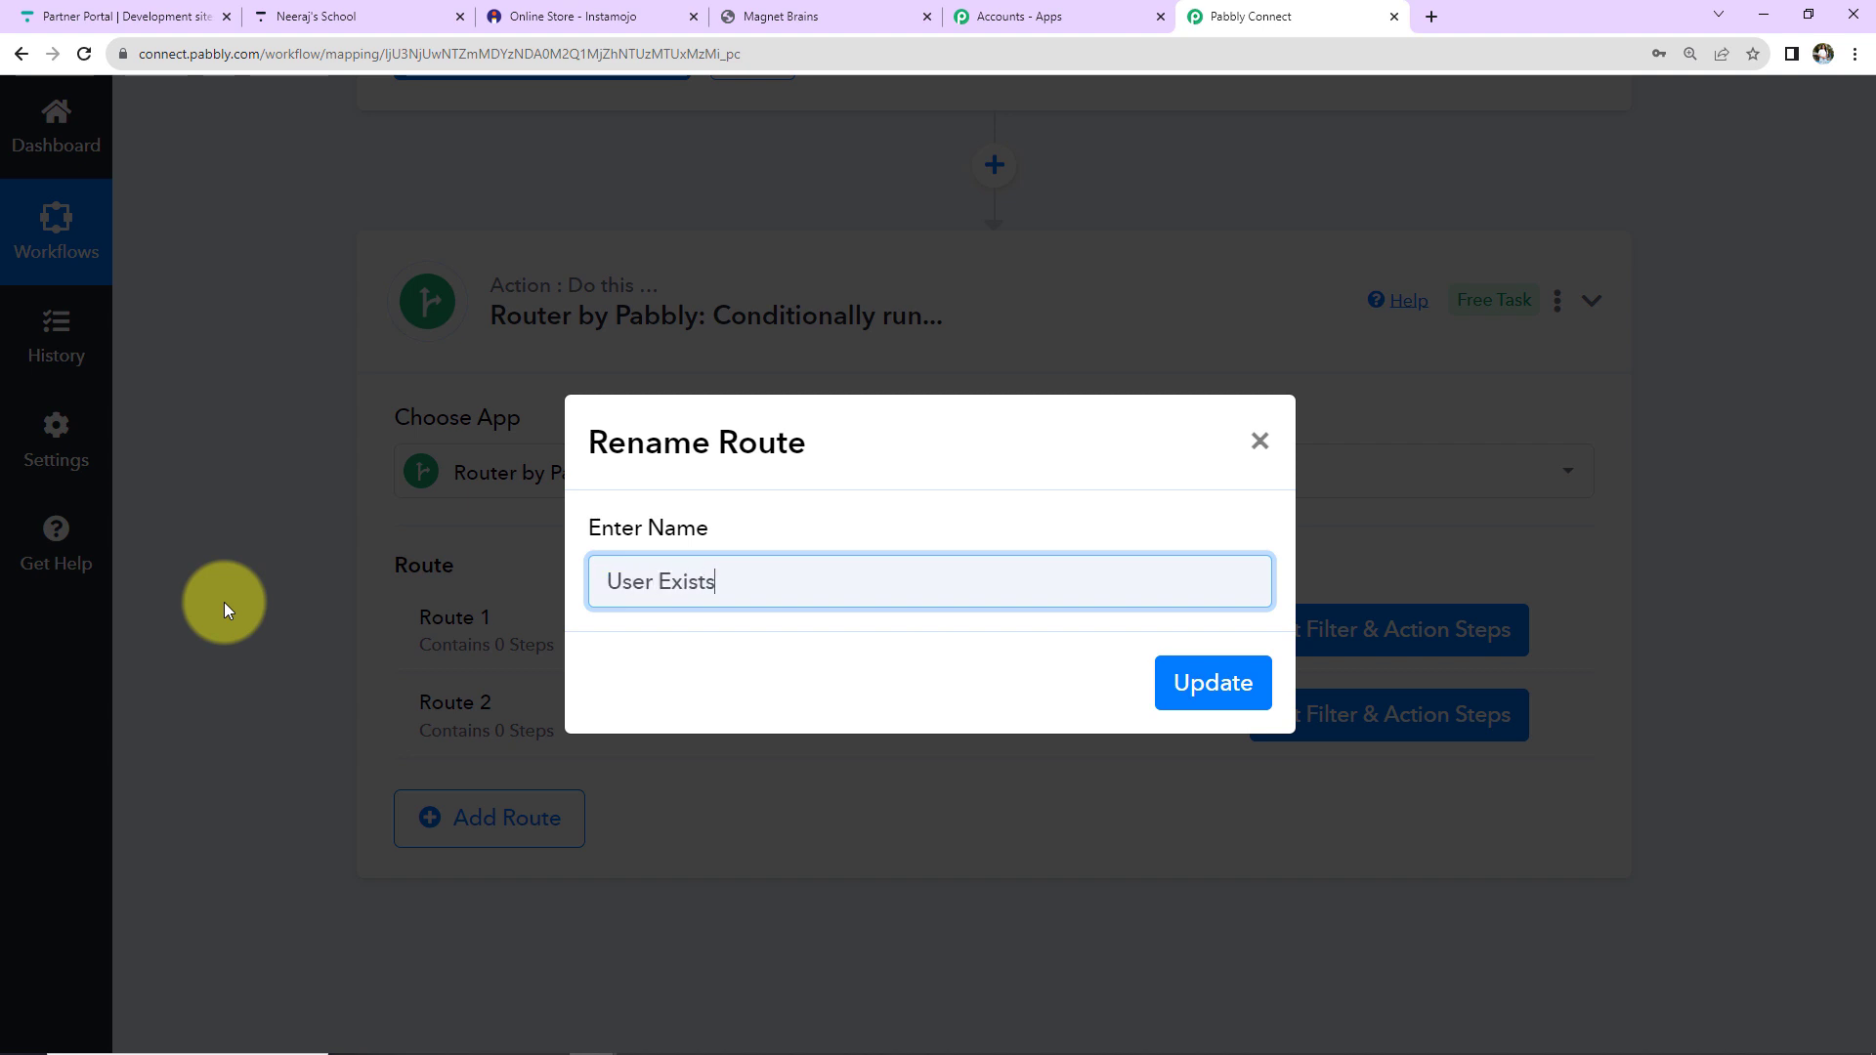
left_click(1214, 687)
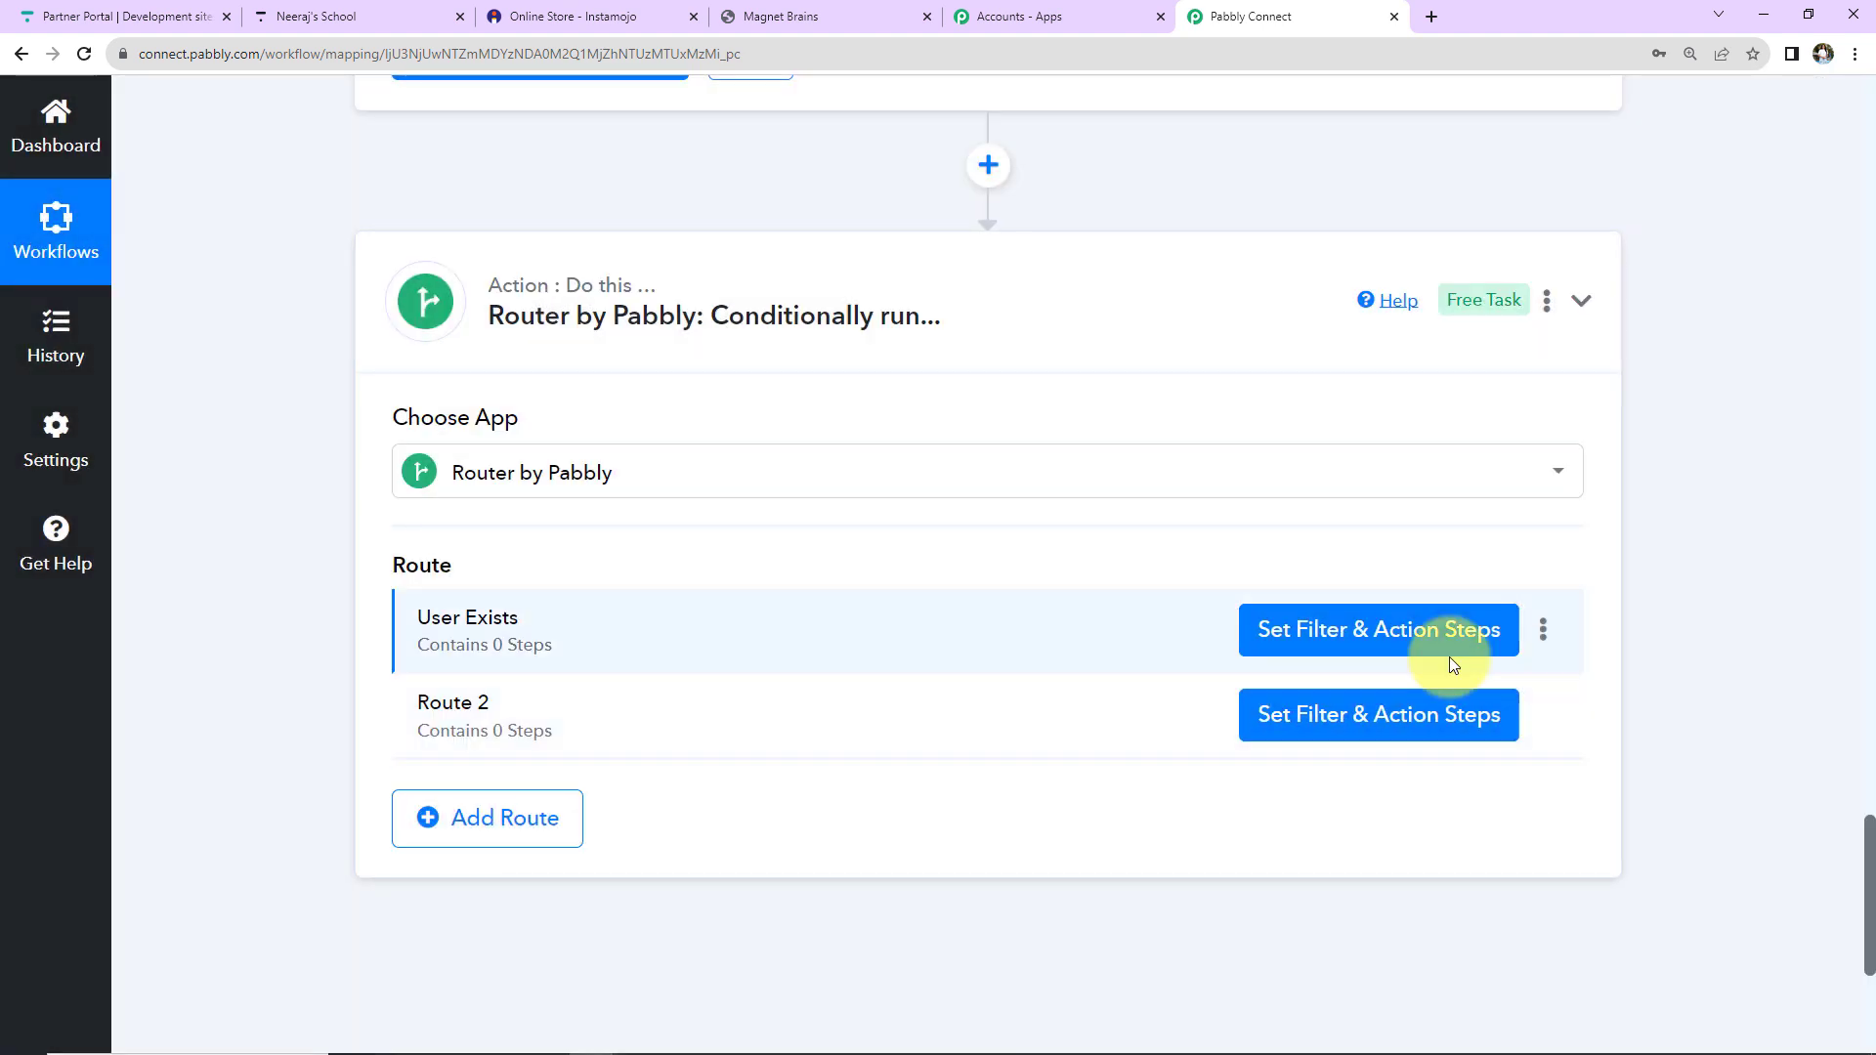
Filter the User Exists route on 2. Items 0 Id with type Exists and test it successfully.
left_click(1304, 629)
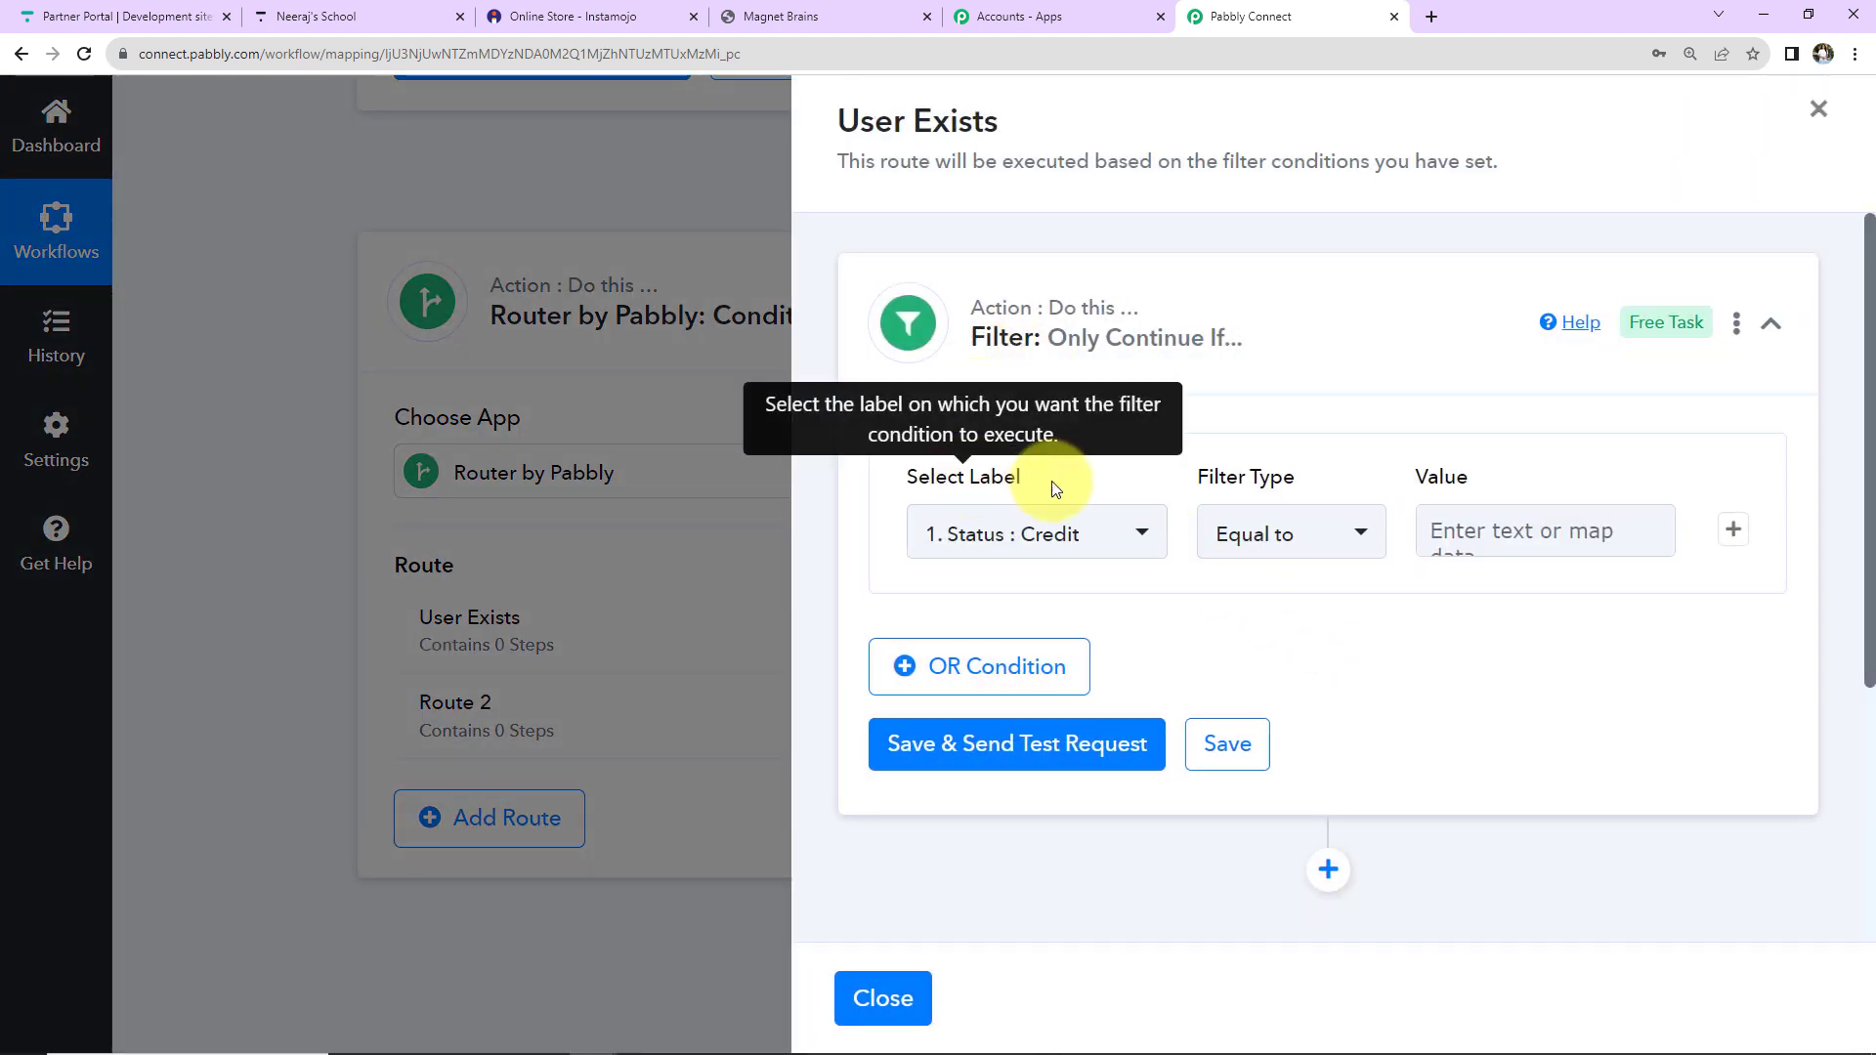
left_click(1141, 535)
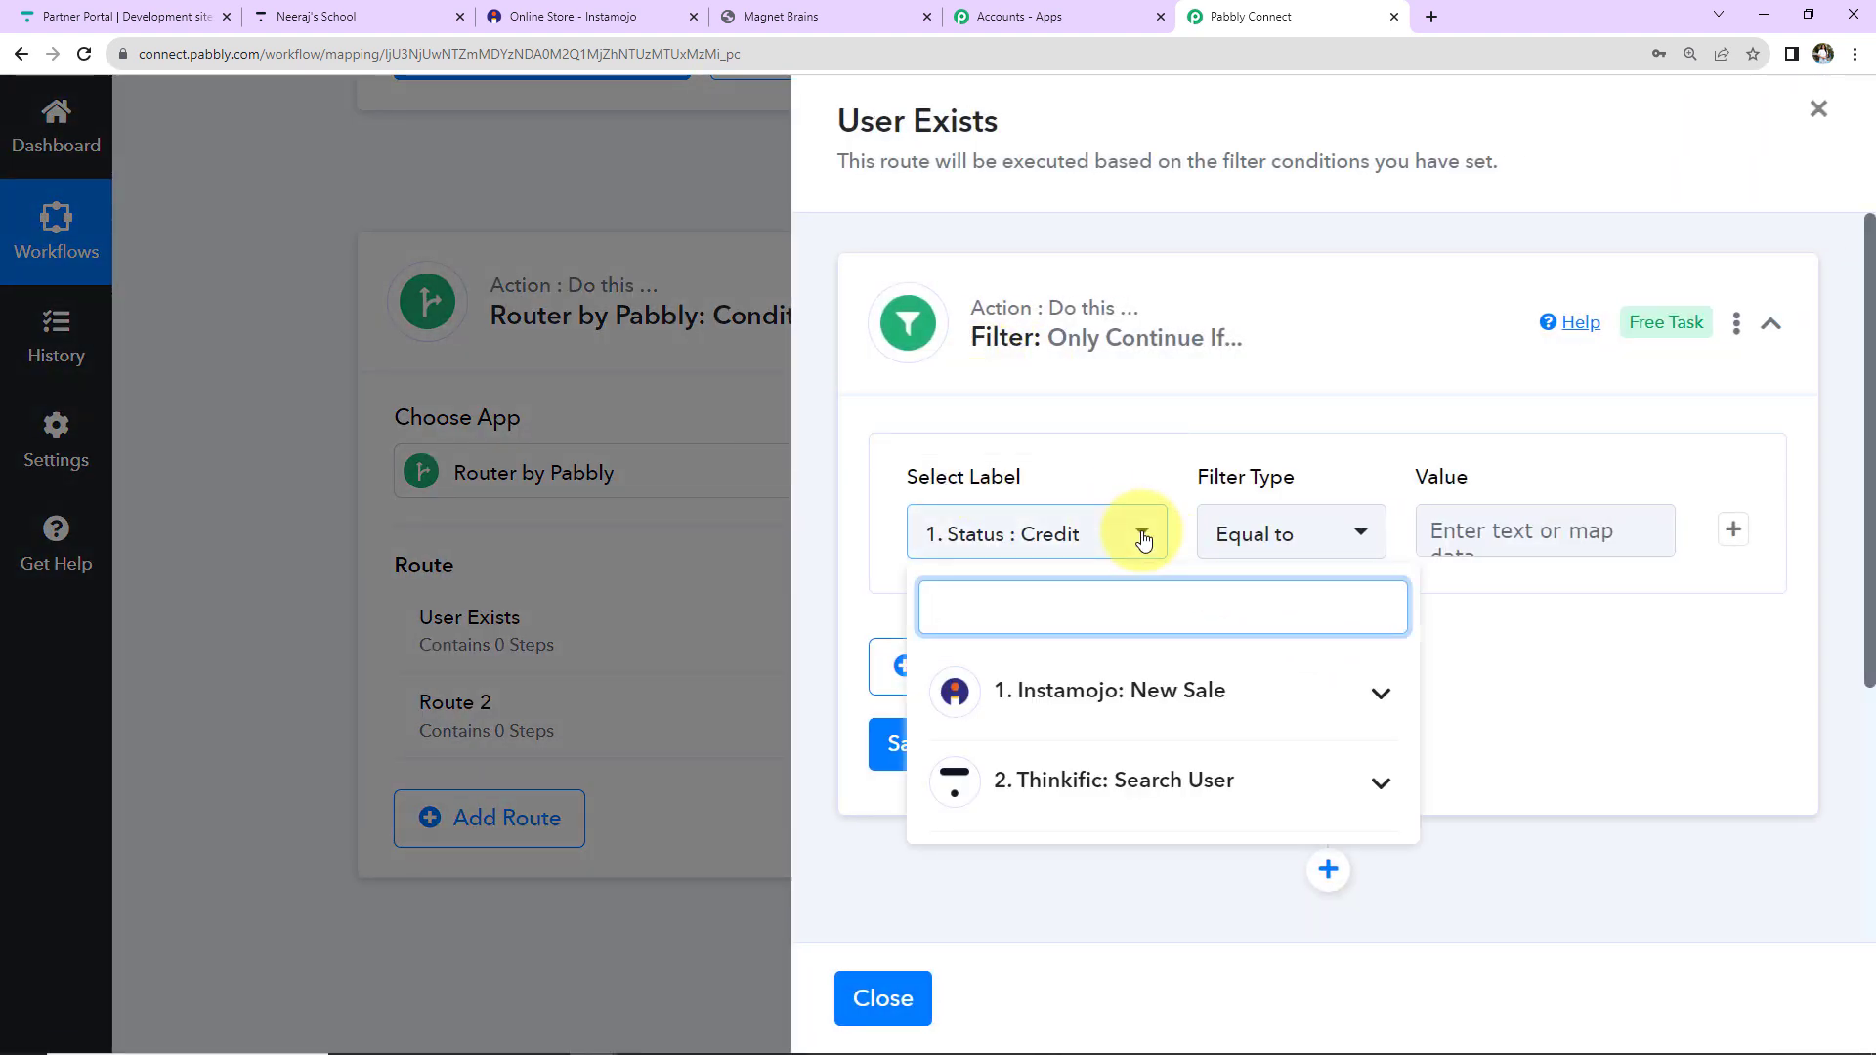
left_click(1085, 778)
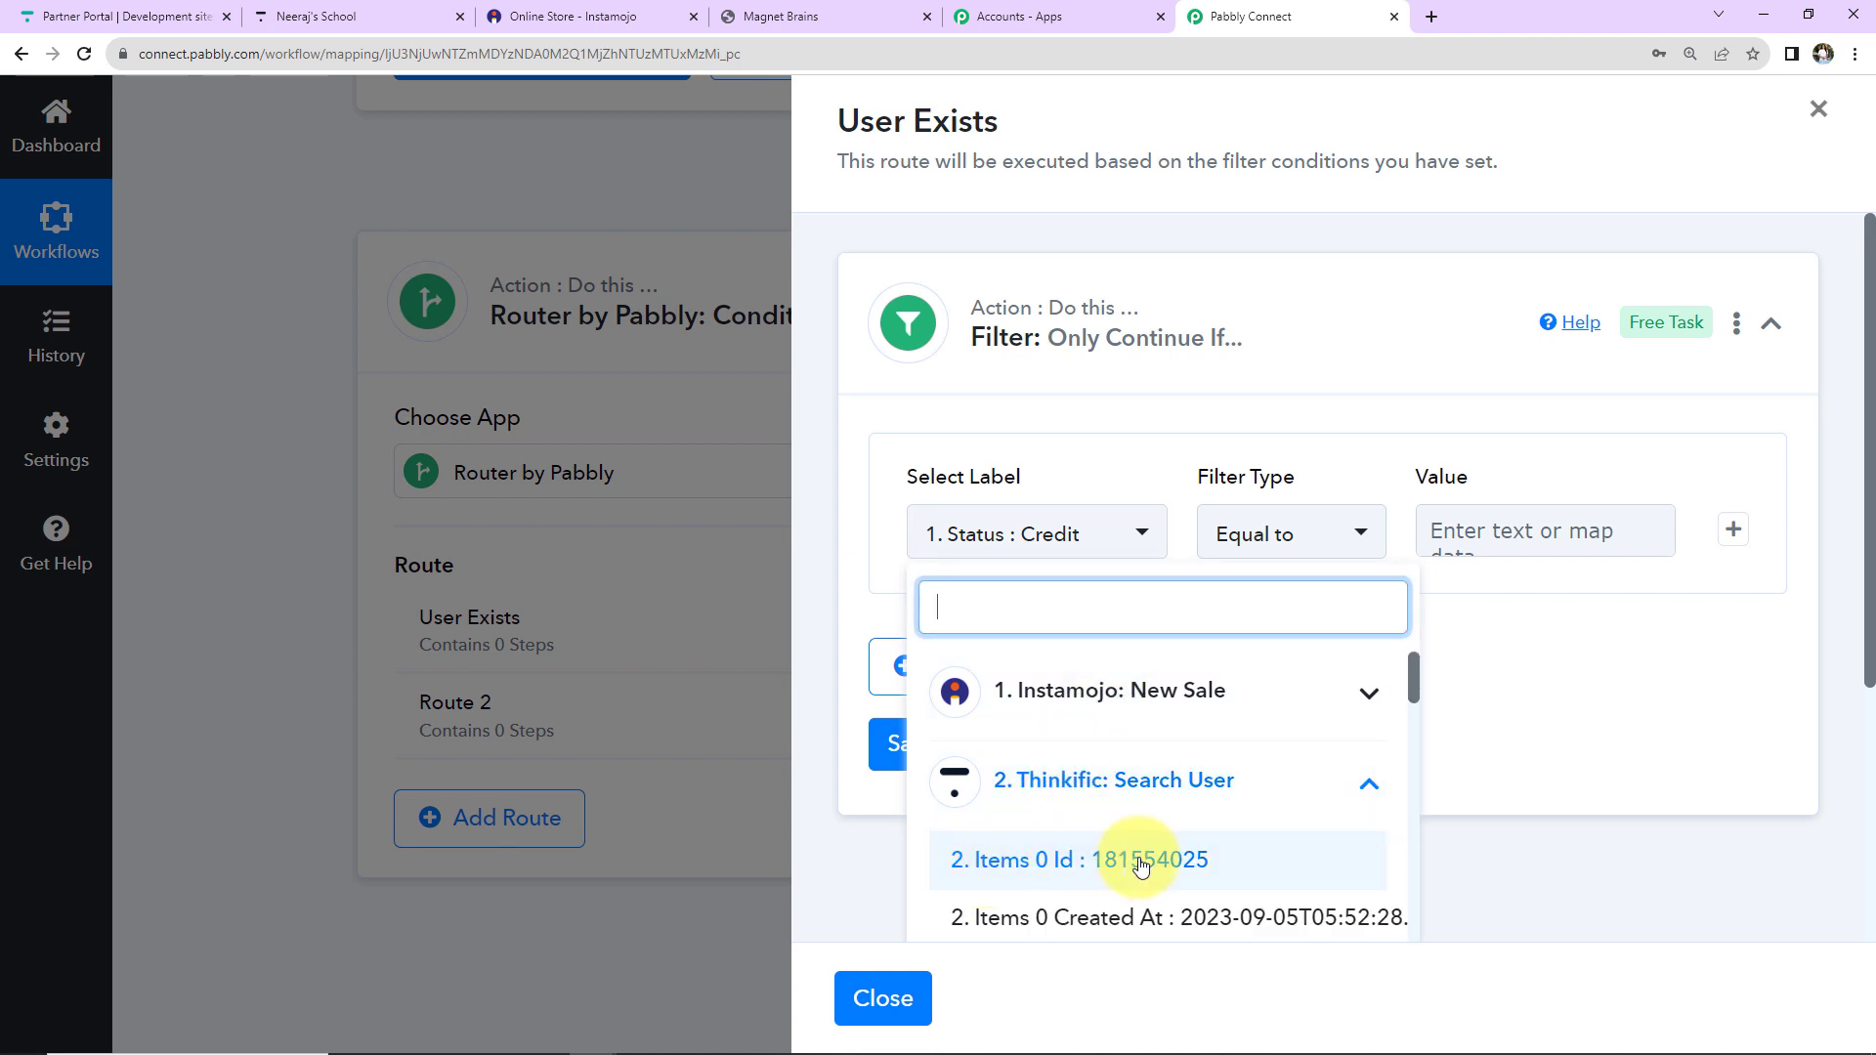
left_click(1073, 866)
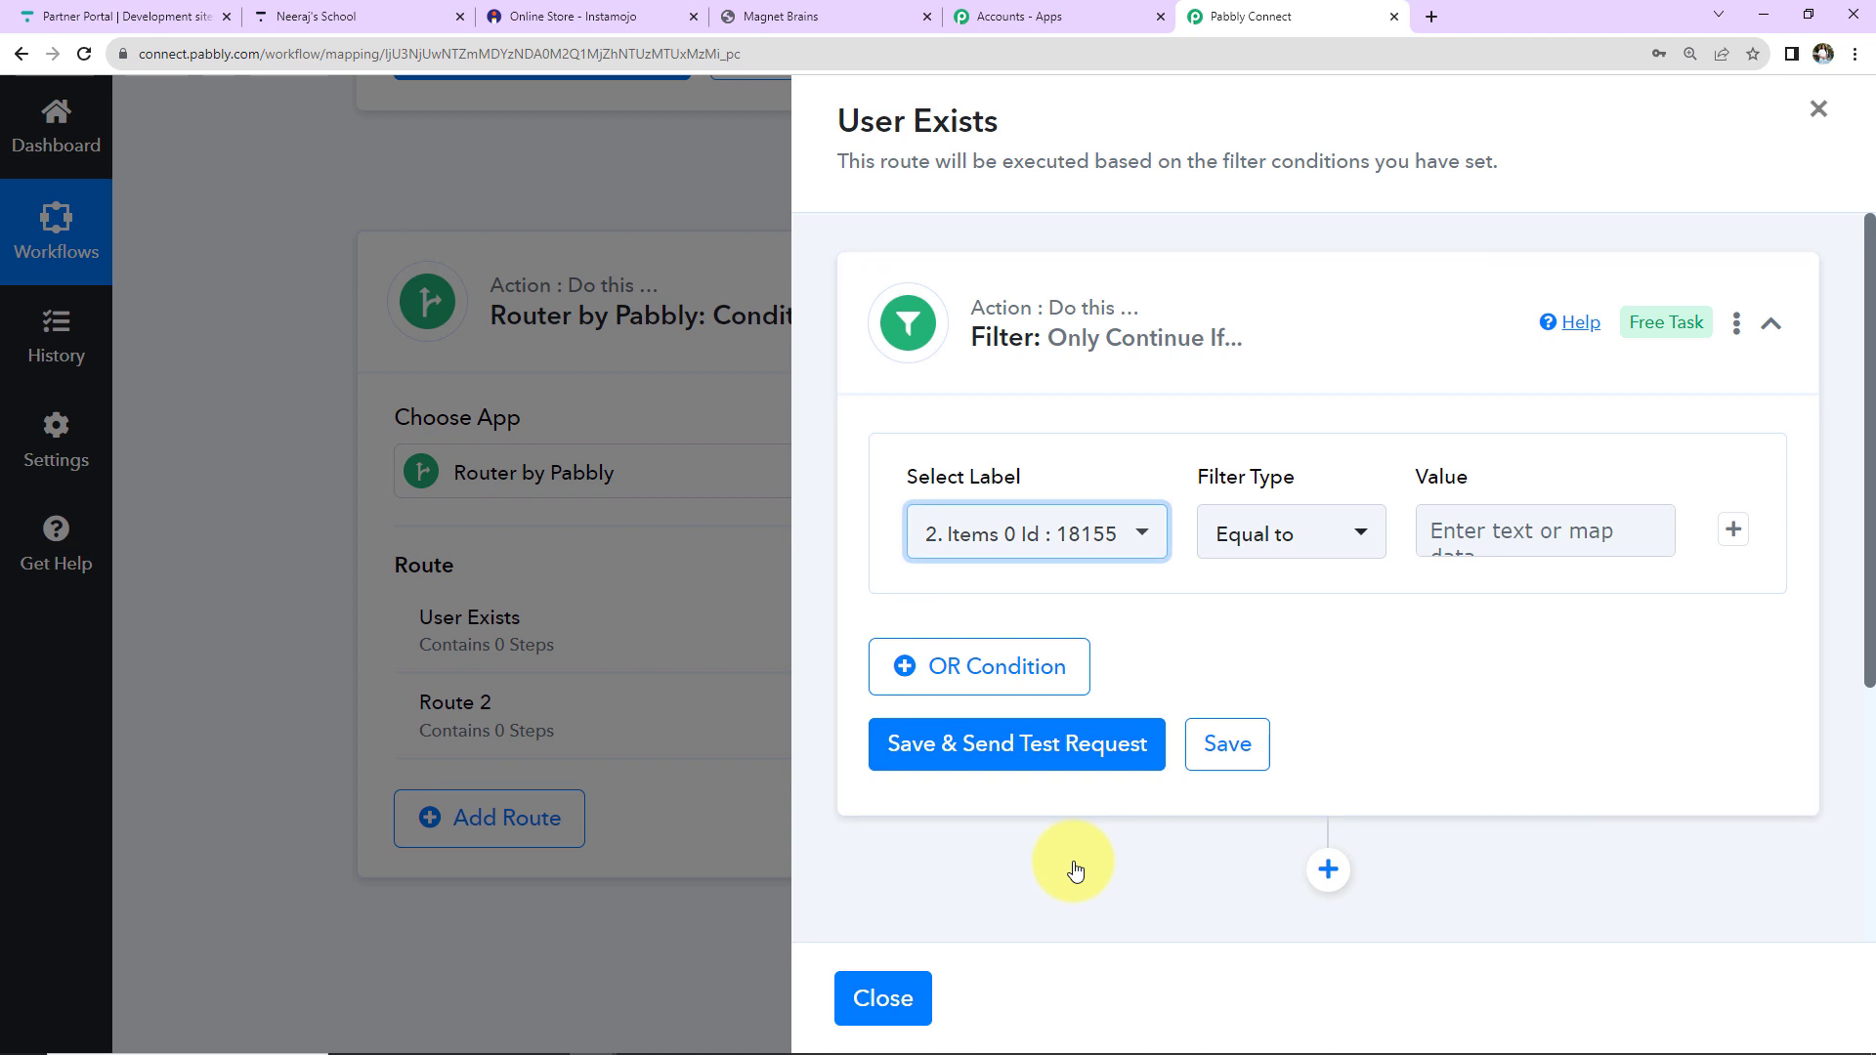
left_click(1288, 547)
left_click(1276, 537)
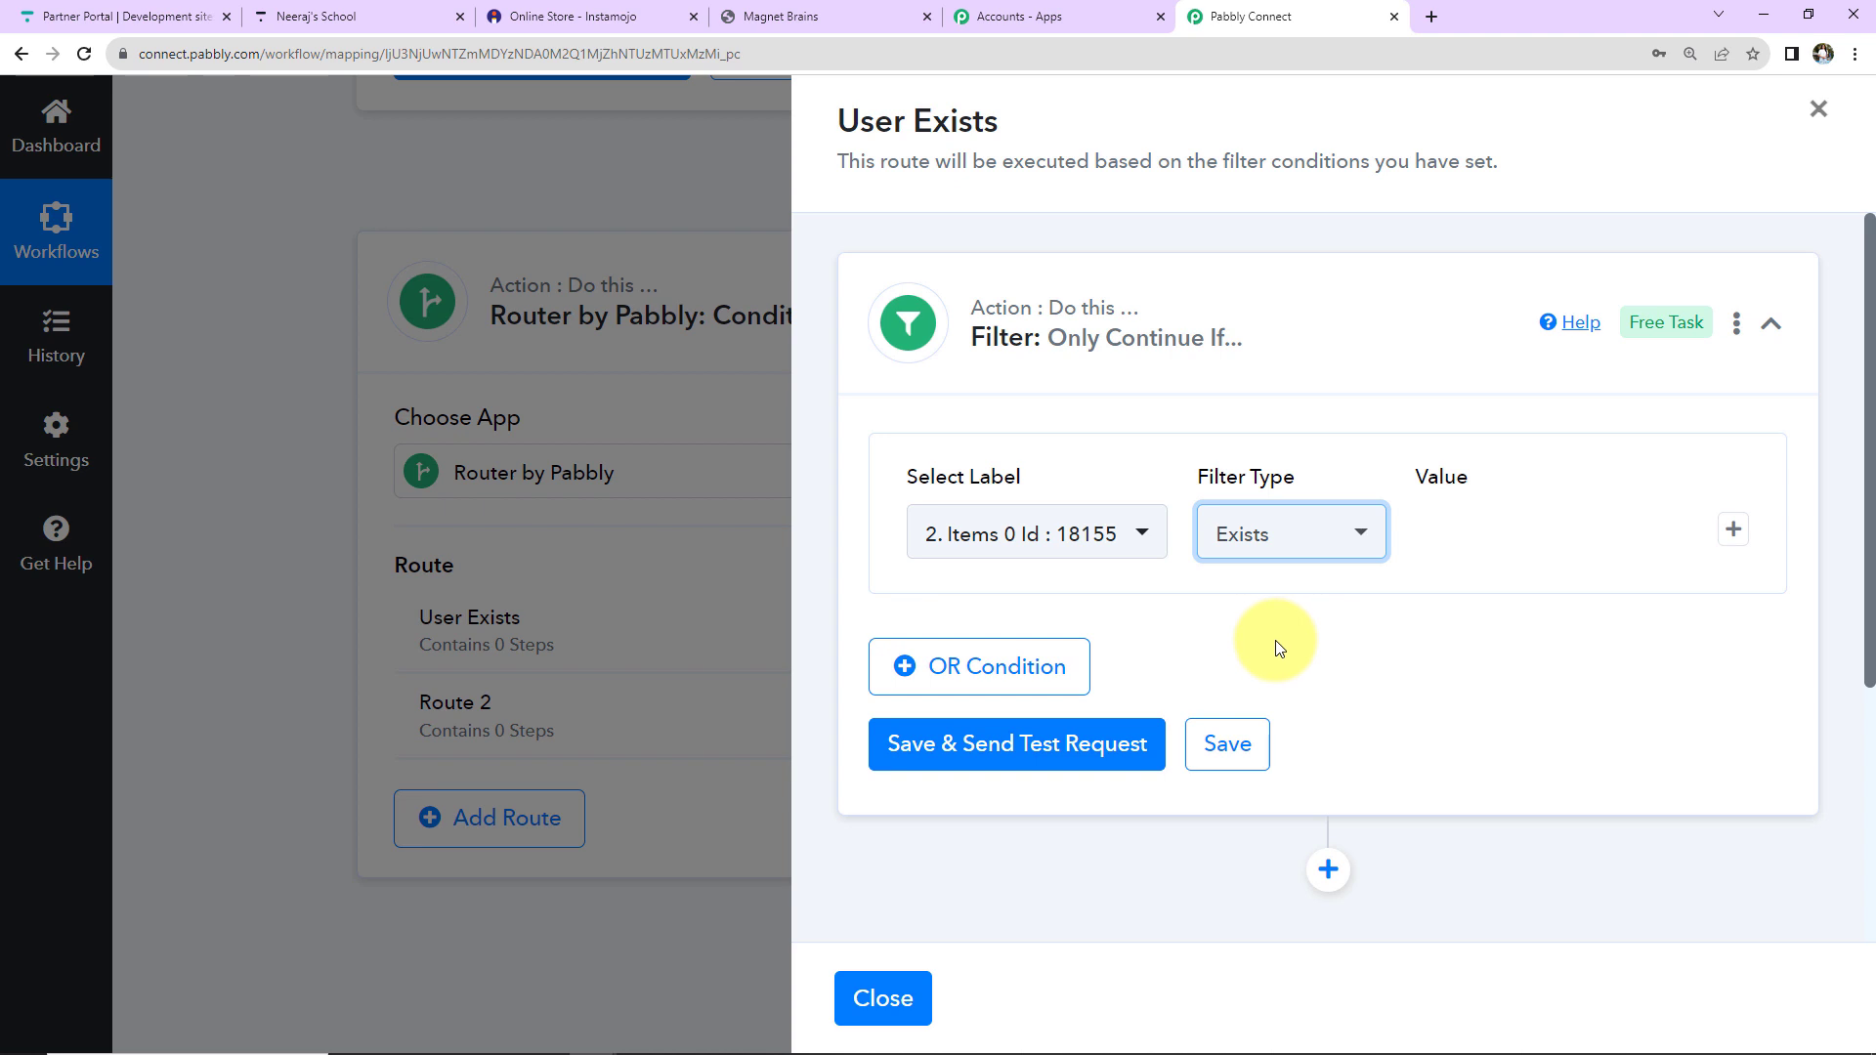
left_click(1030, 747)
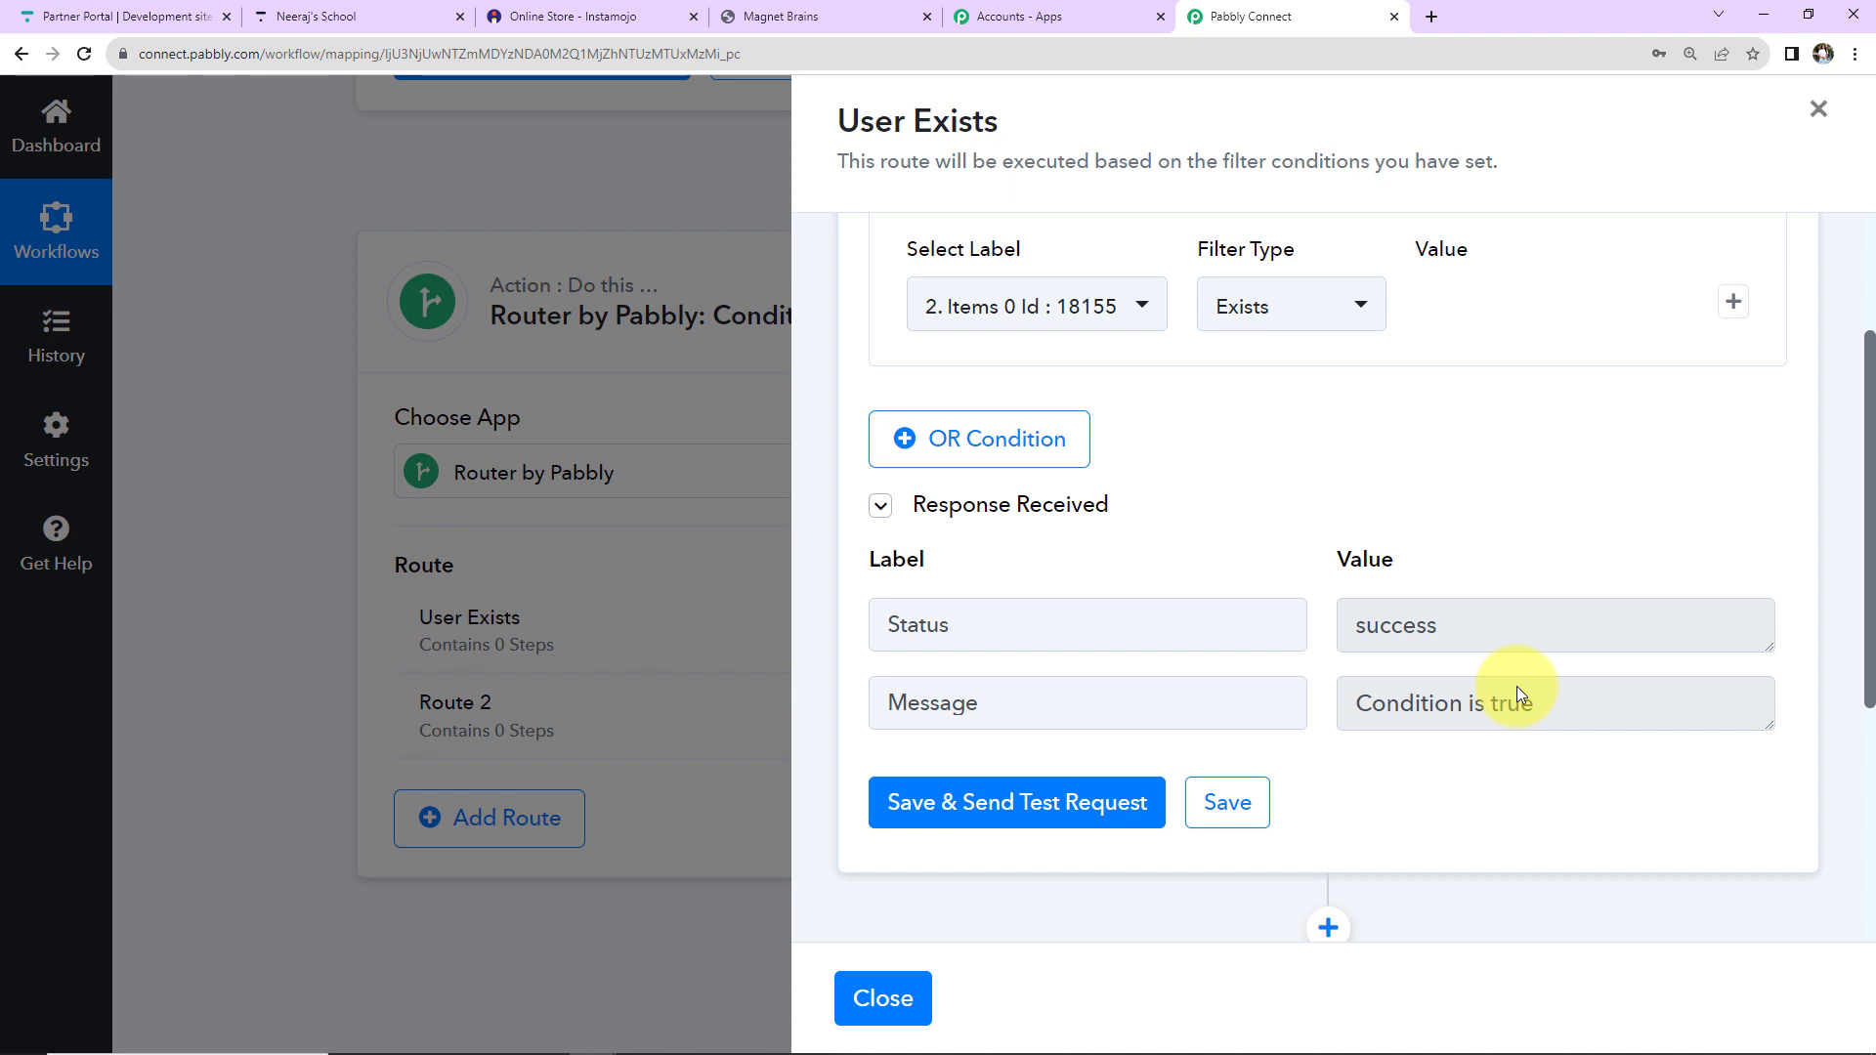
scroll(1501, 515, "down", 4)
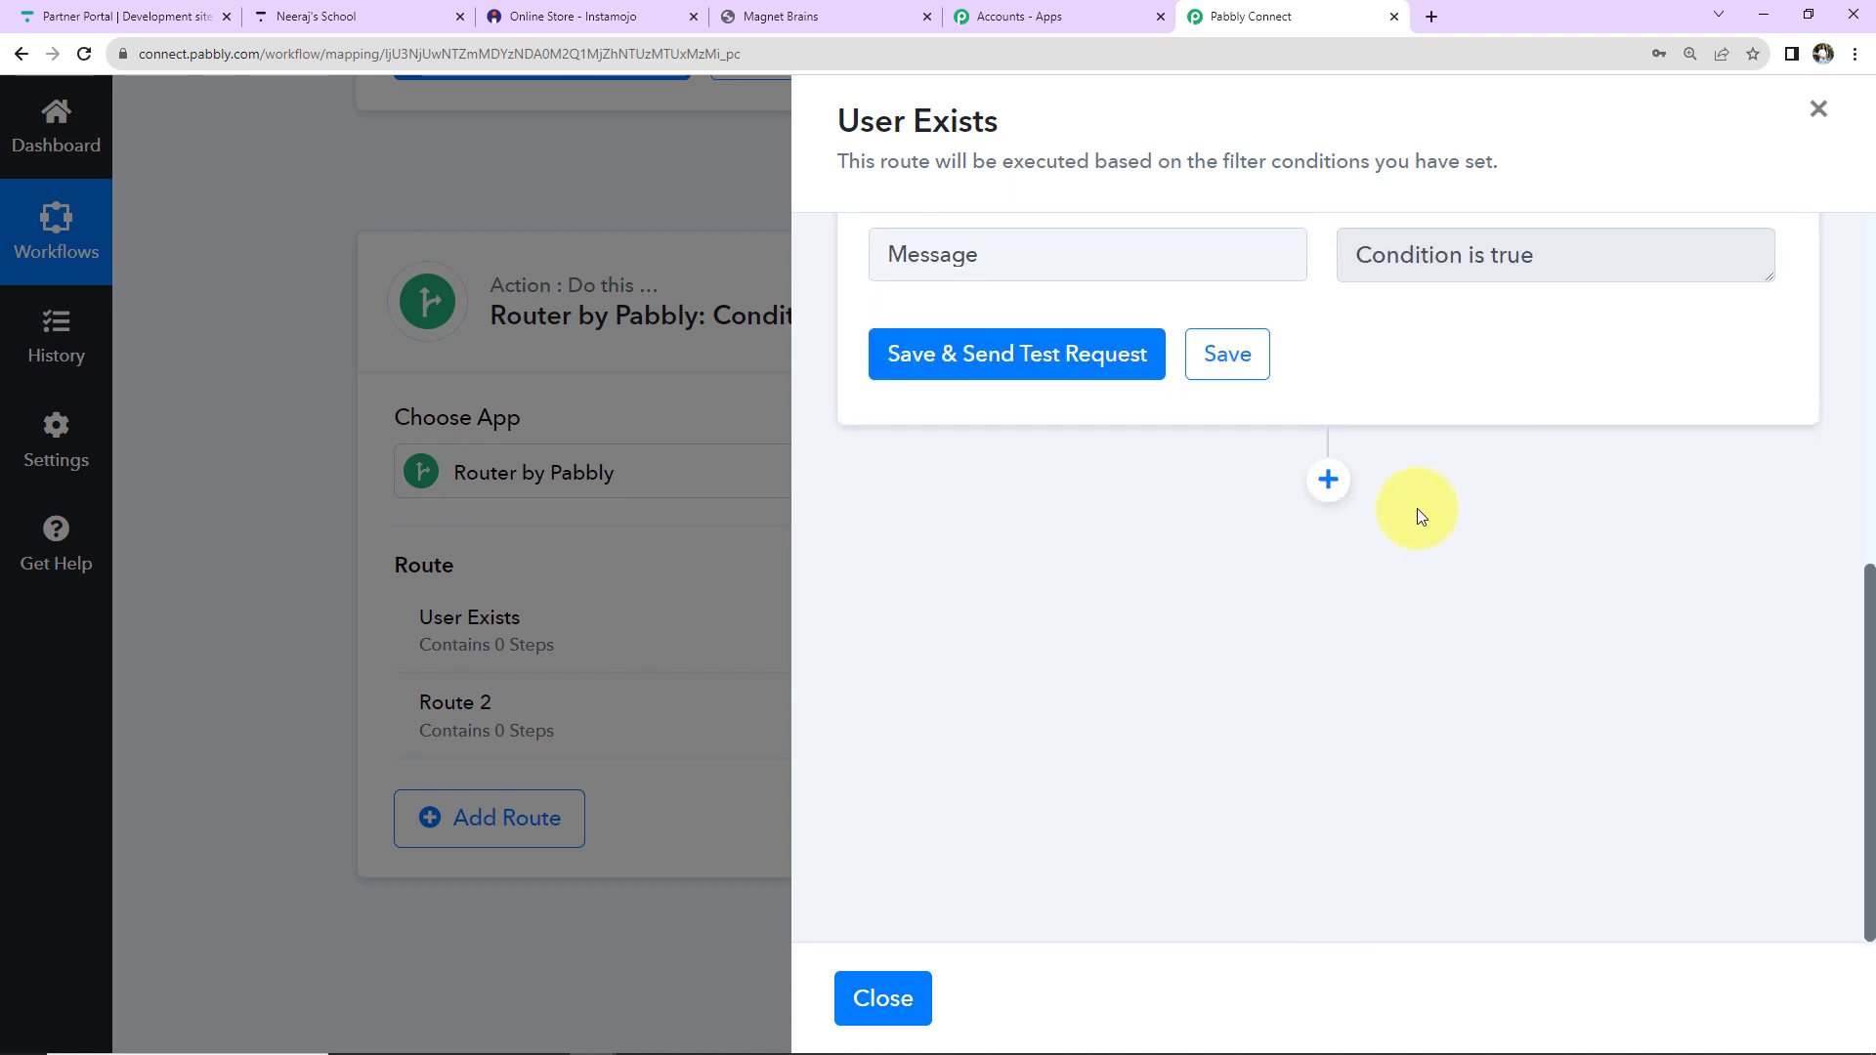
left_click(1327, 482)
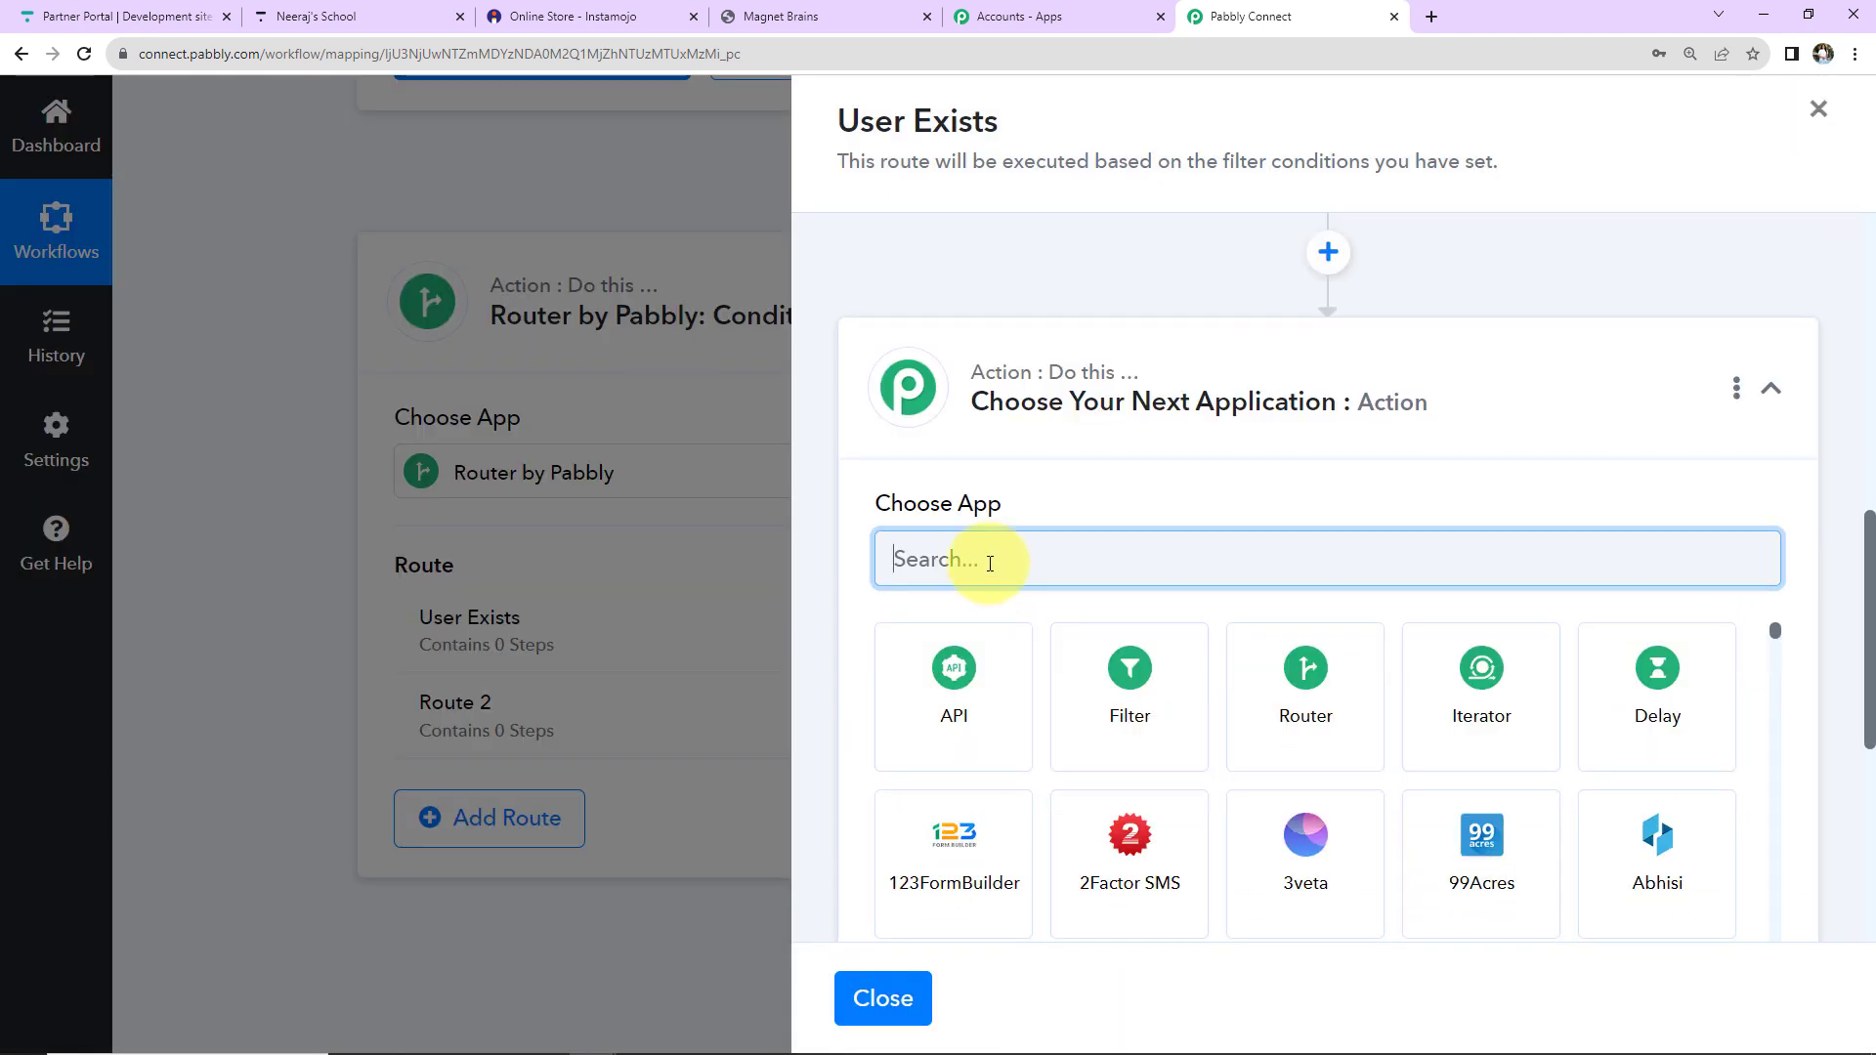
Make the route's new step Thinkific Enroll User using the existing Thinkific #6 connection.
type("thin")
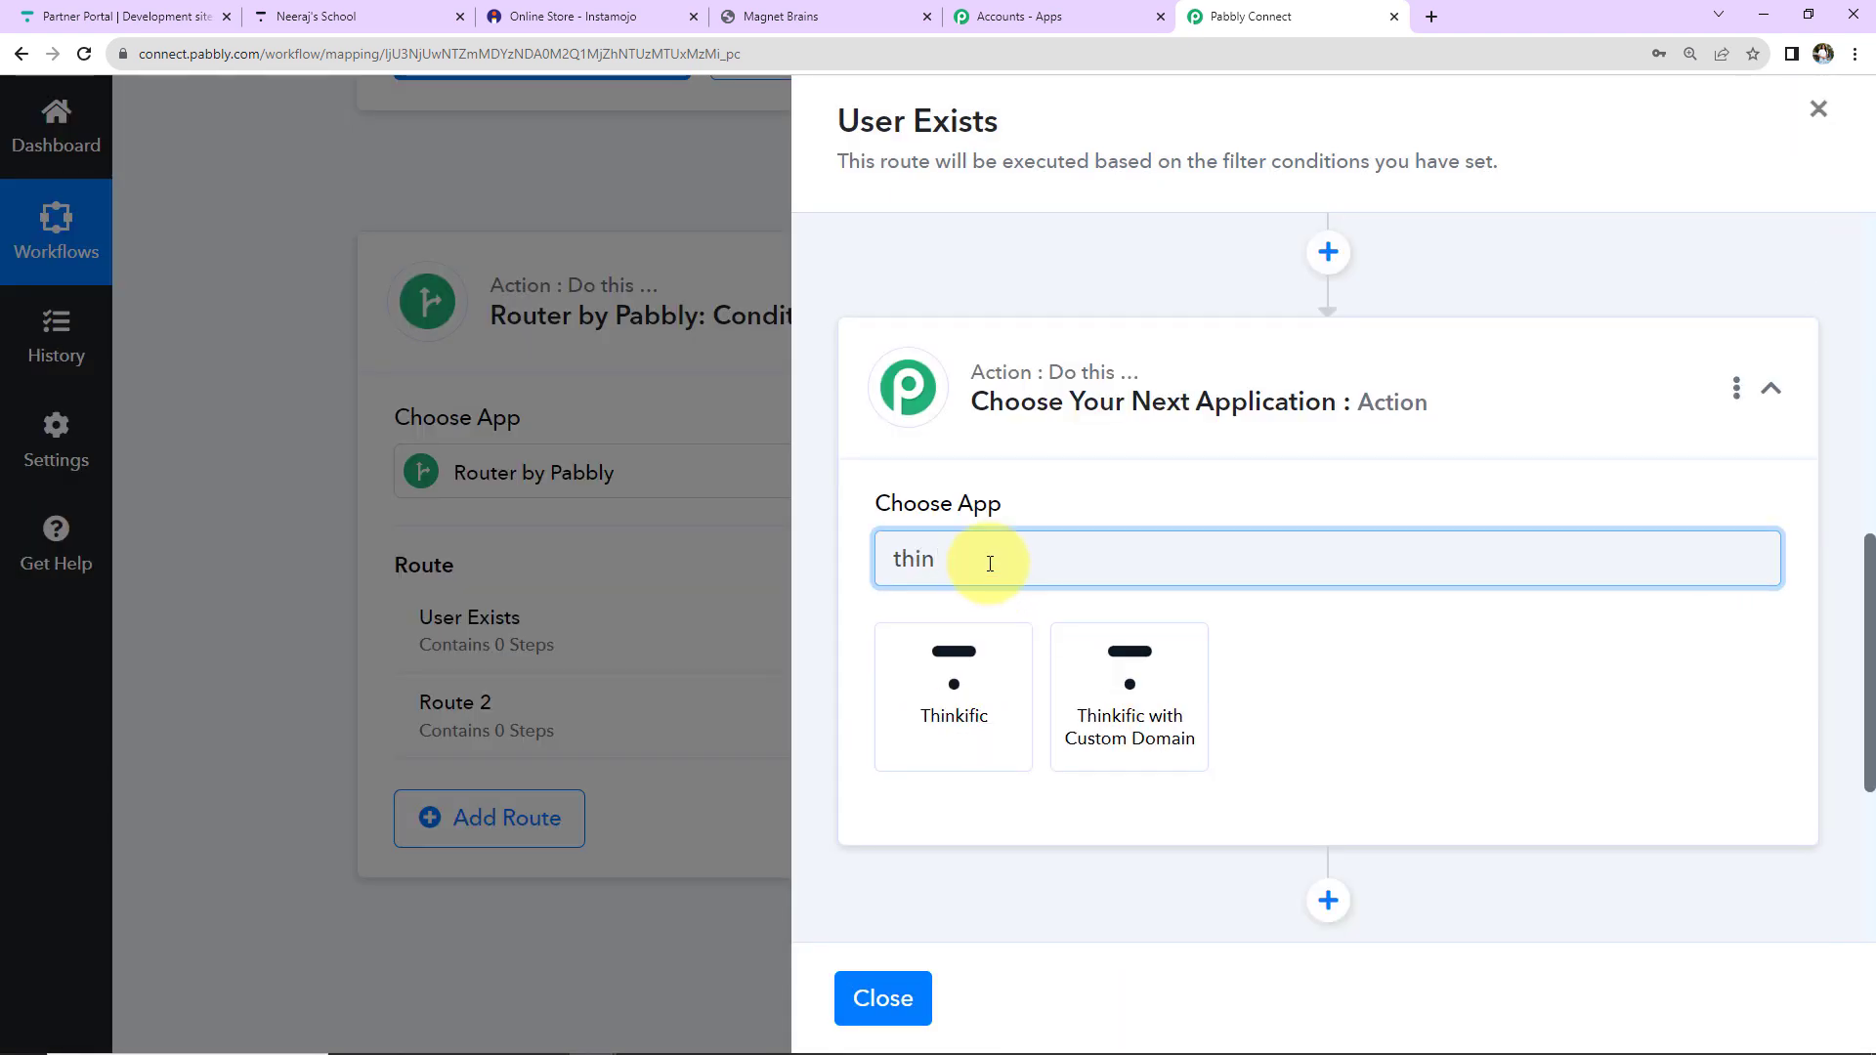
left_click(1004, 690)
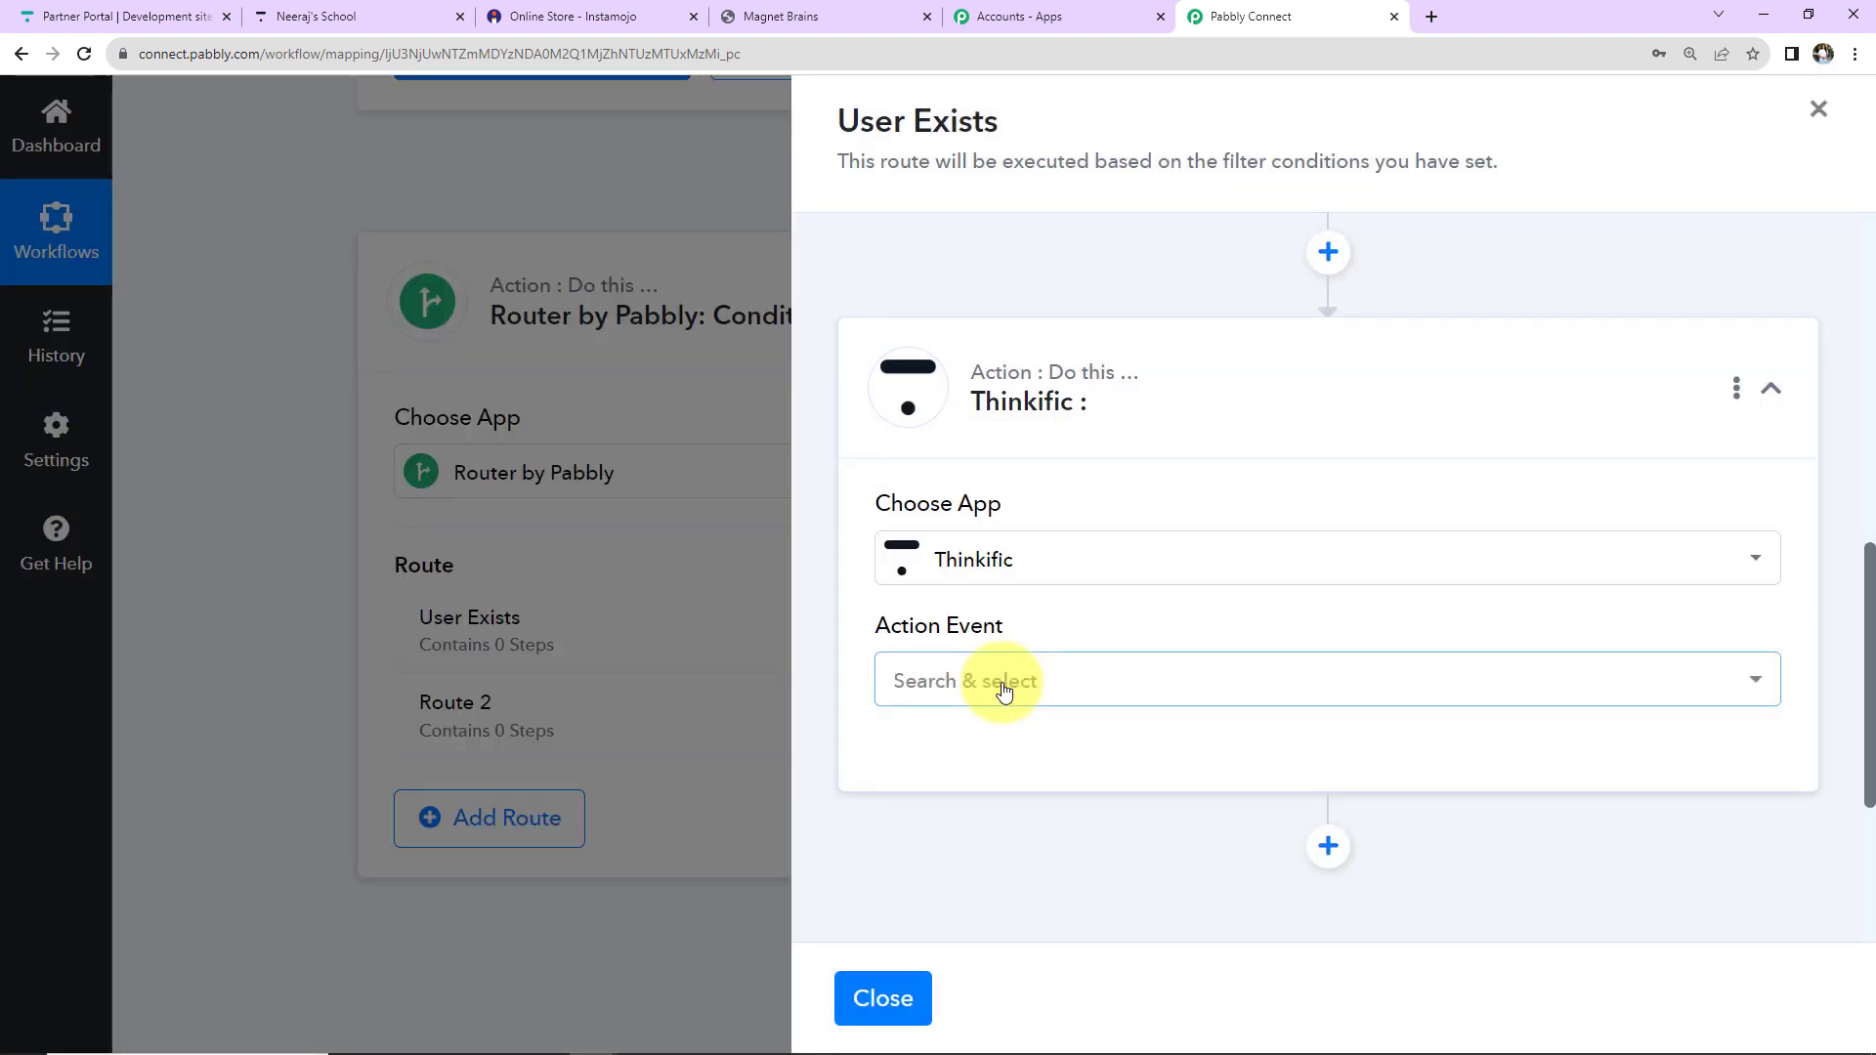
left_click(1005, 690)
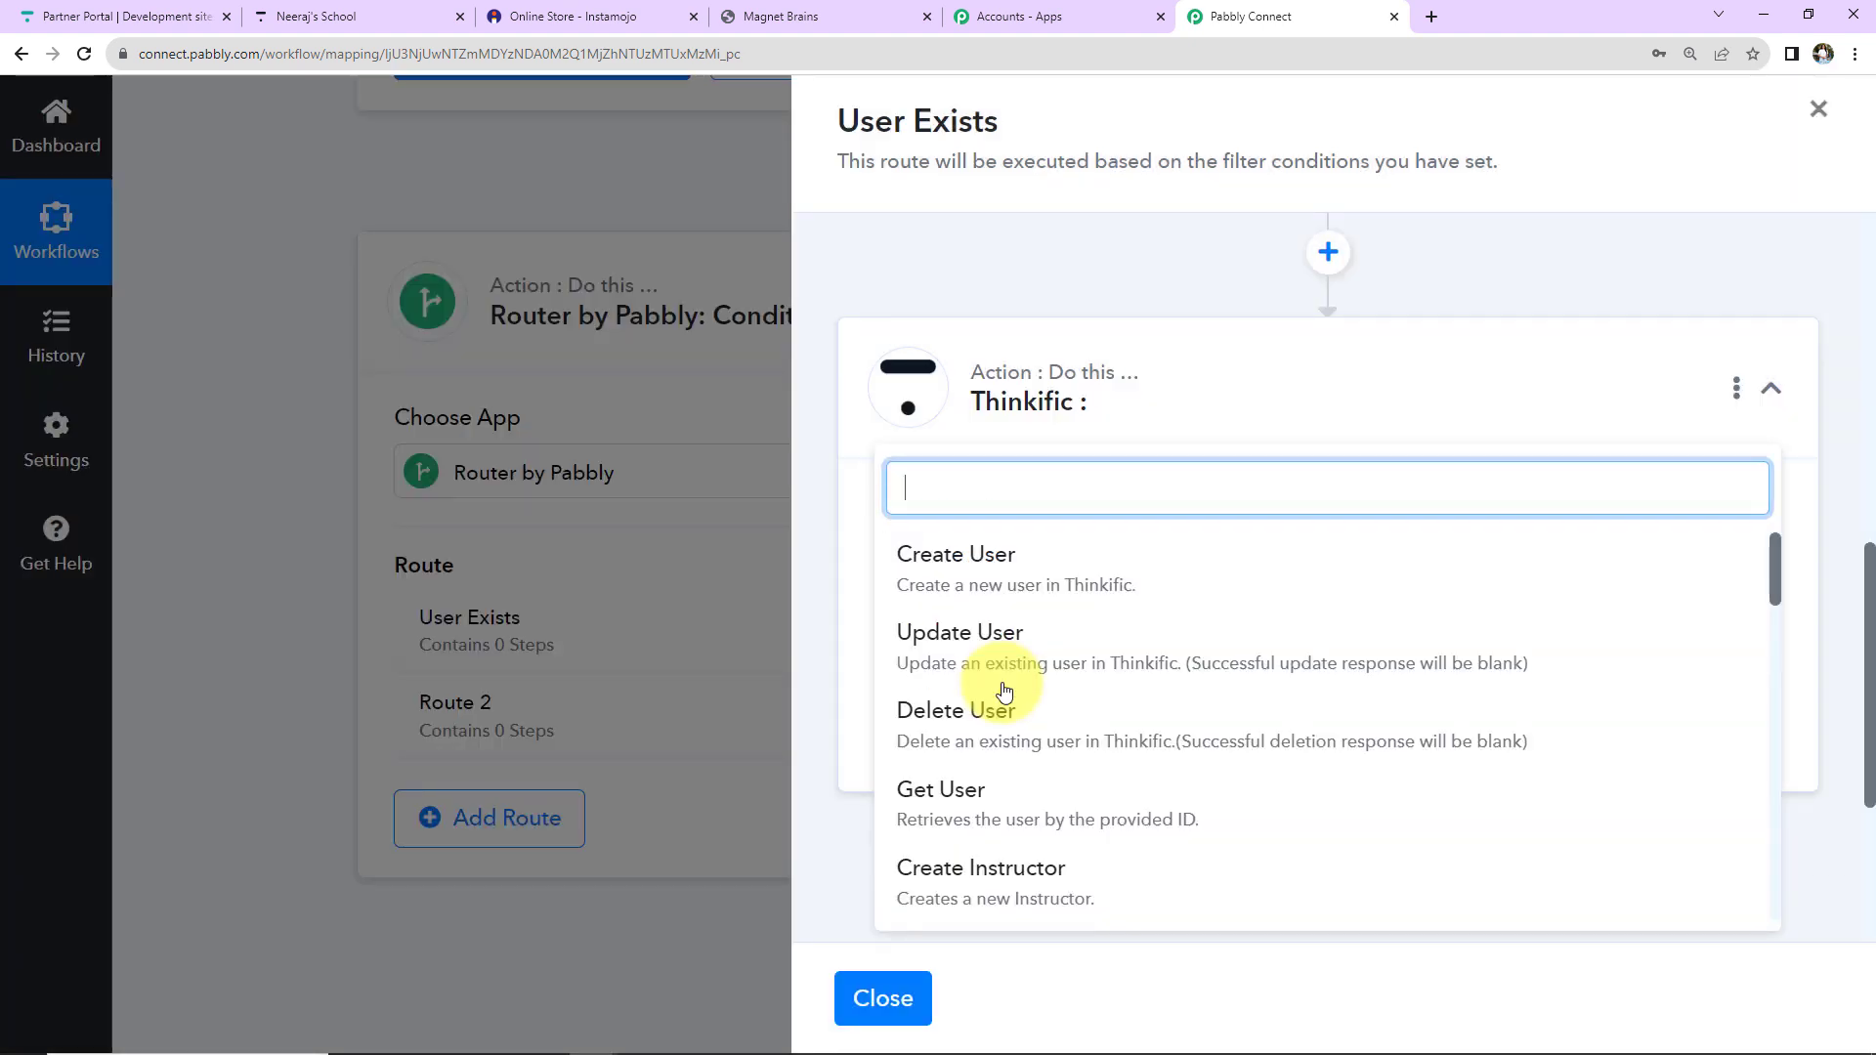
scroll(1004, 690, "down", 3)
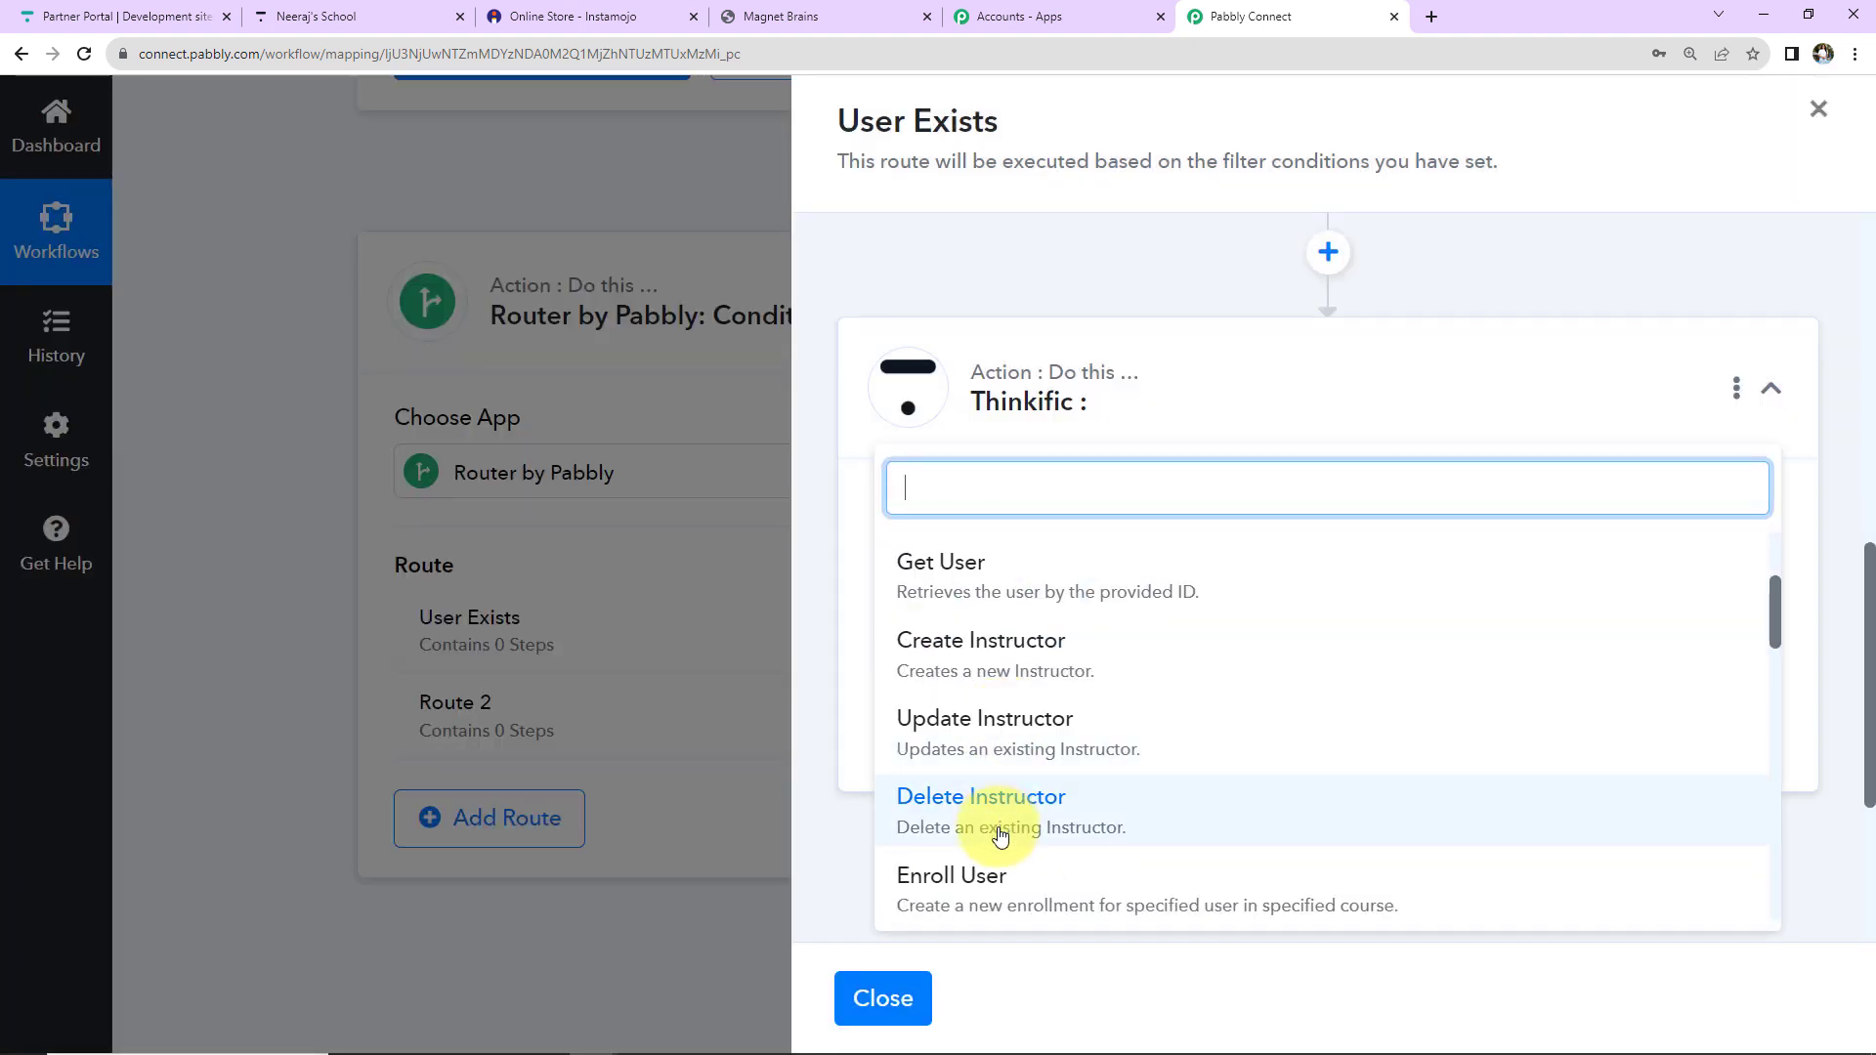
left_click(999, 870)
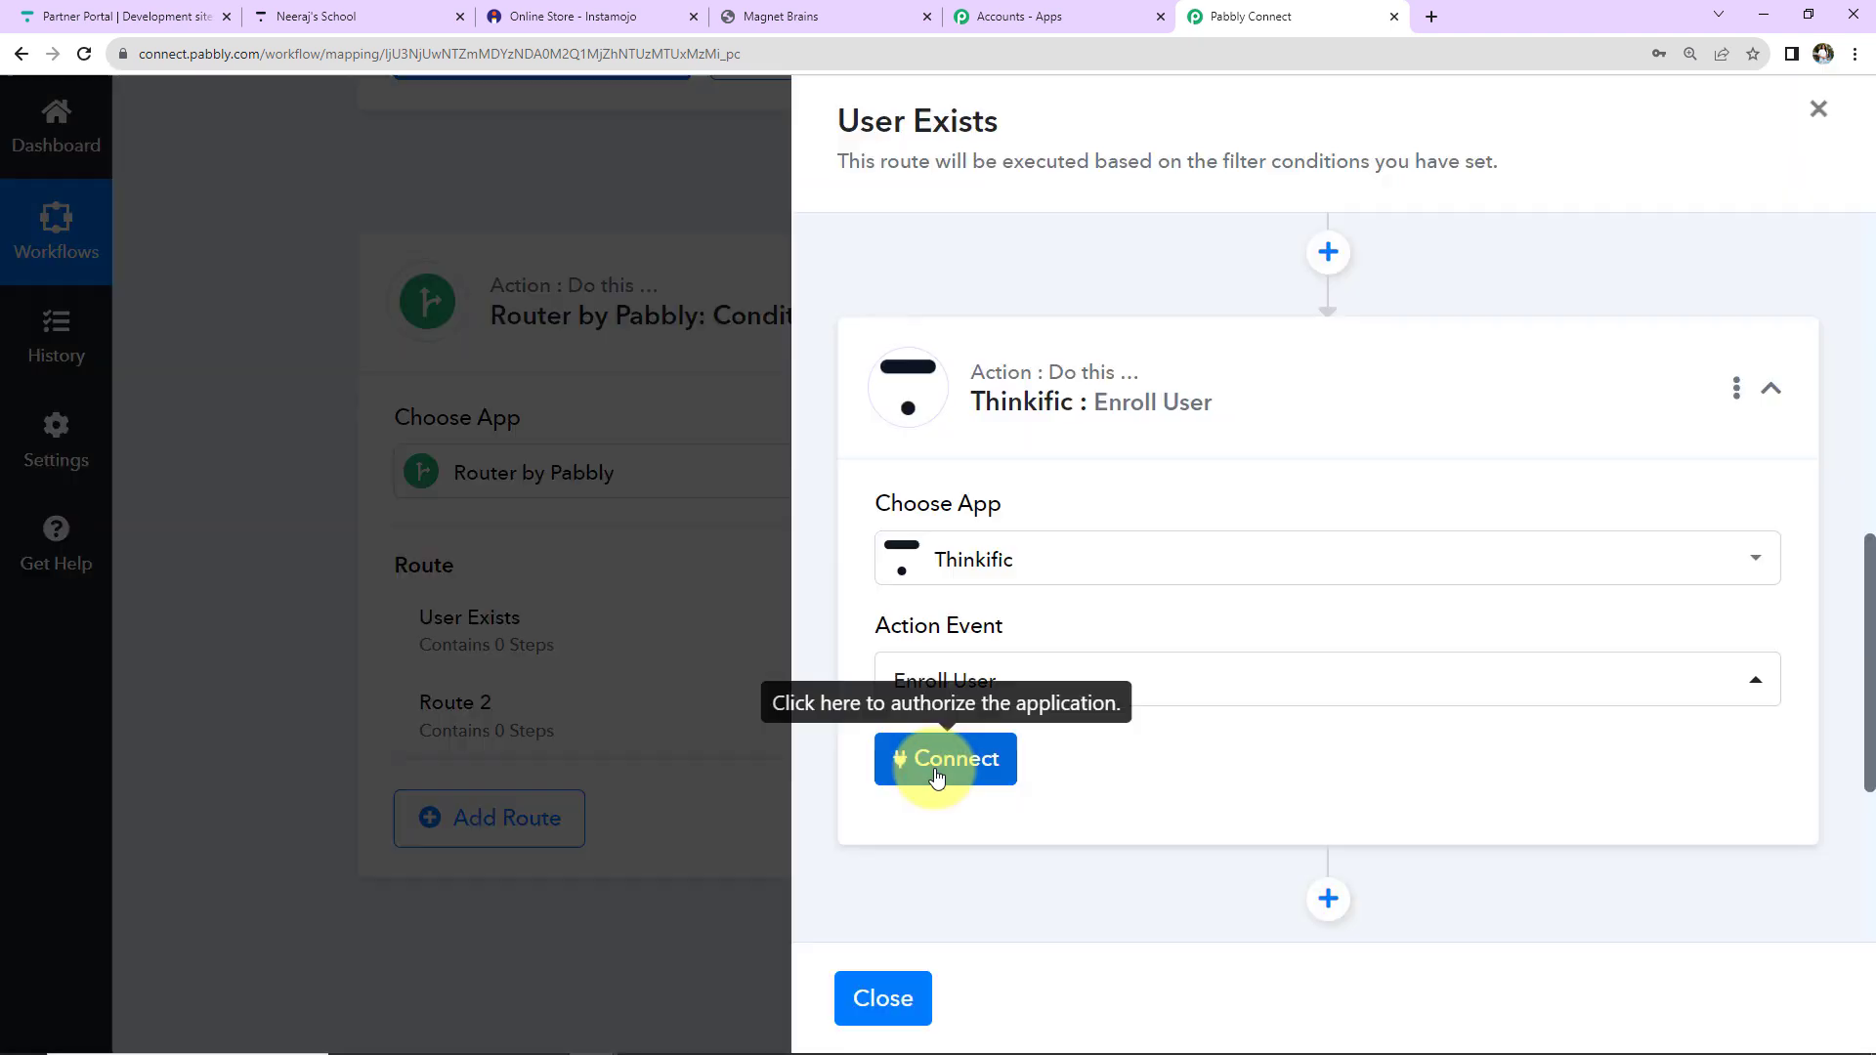
left_click(936, 767)
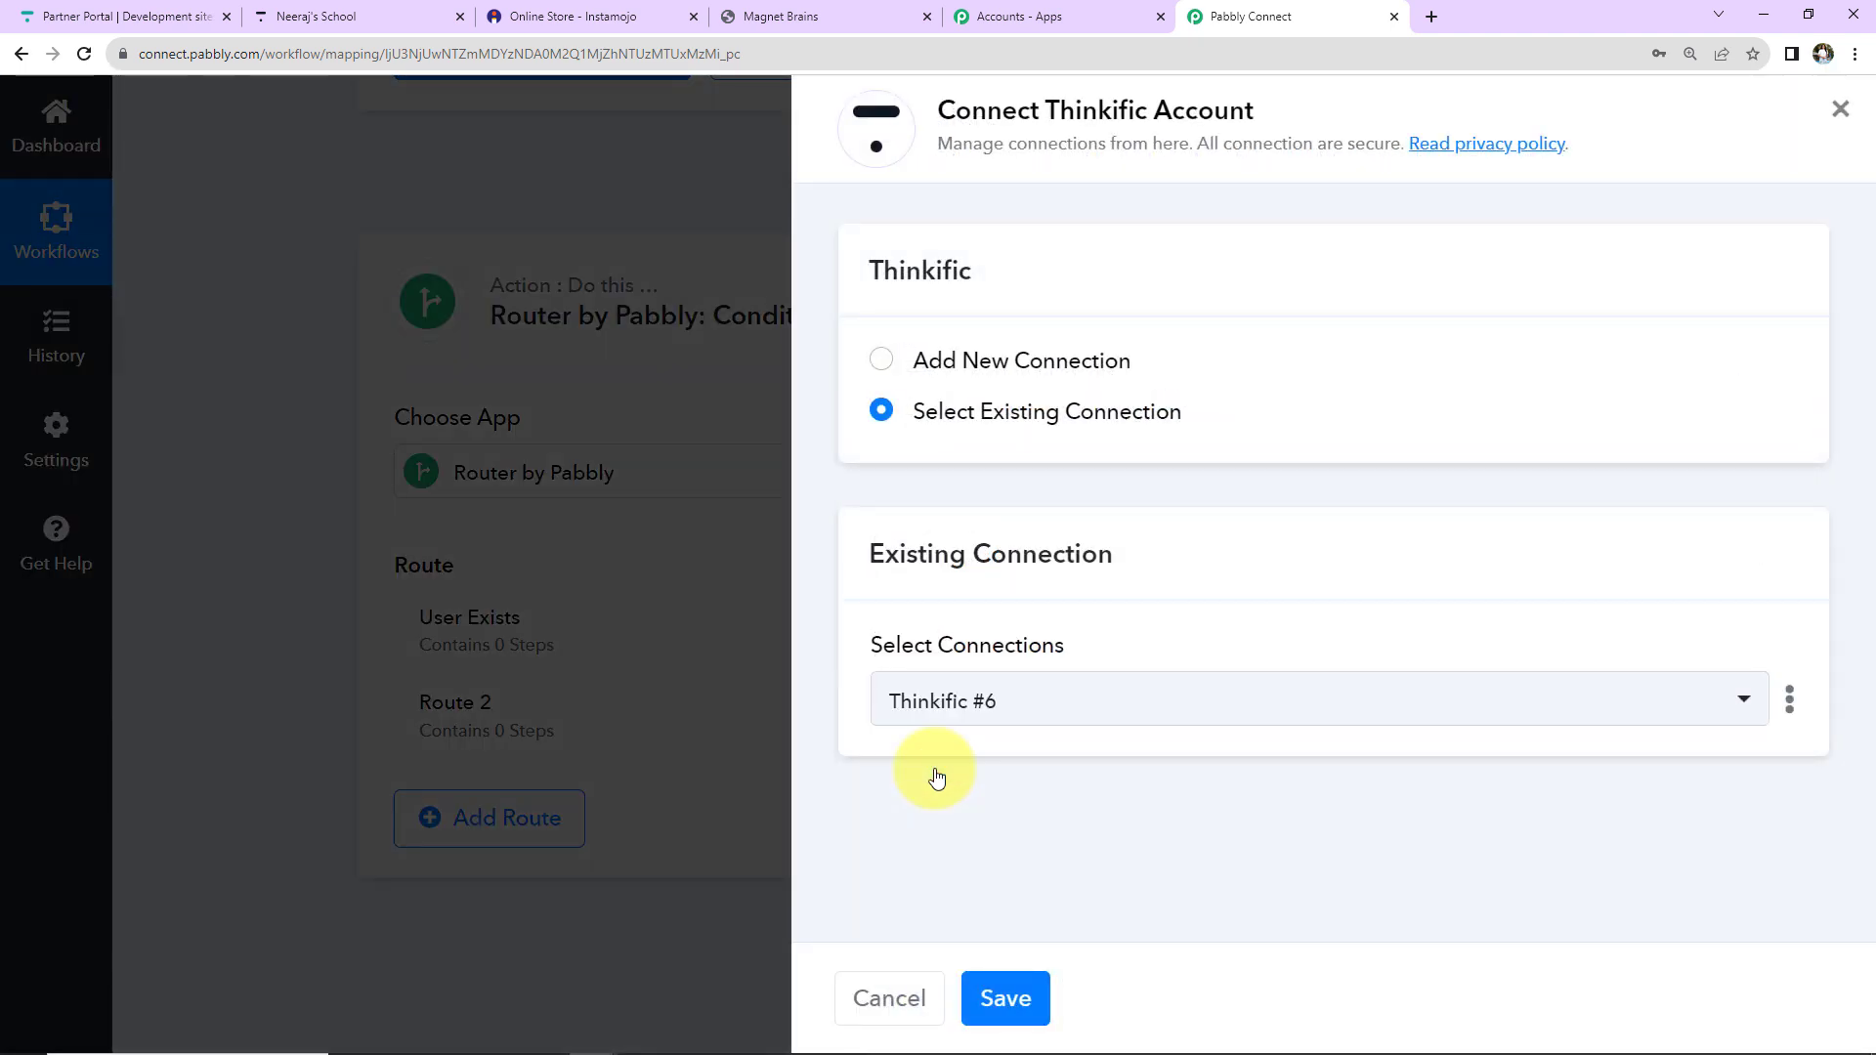
left_click(1004, 997)
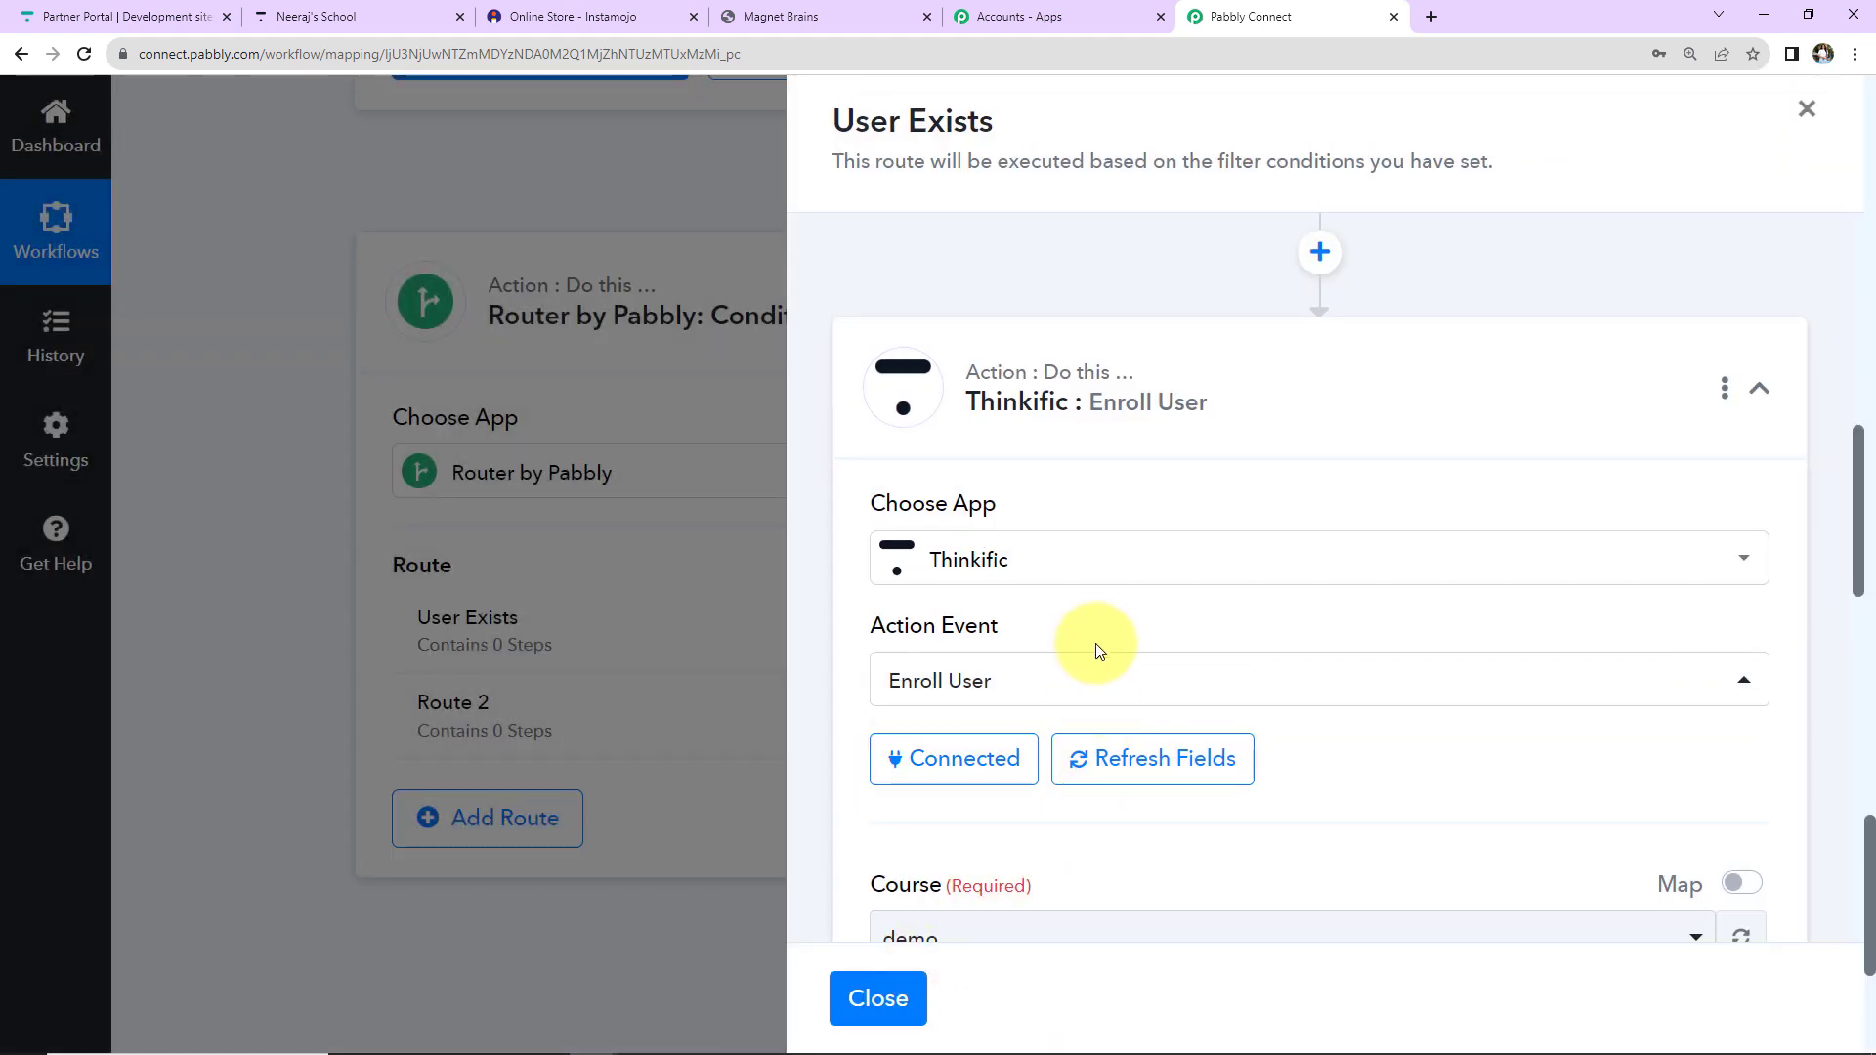
Choose PHP Course for Beginners (8 Weeks) as the enrollment course.
scroll(1302, 555, "down", 7)
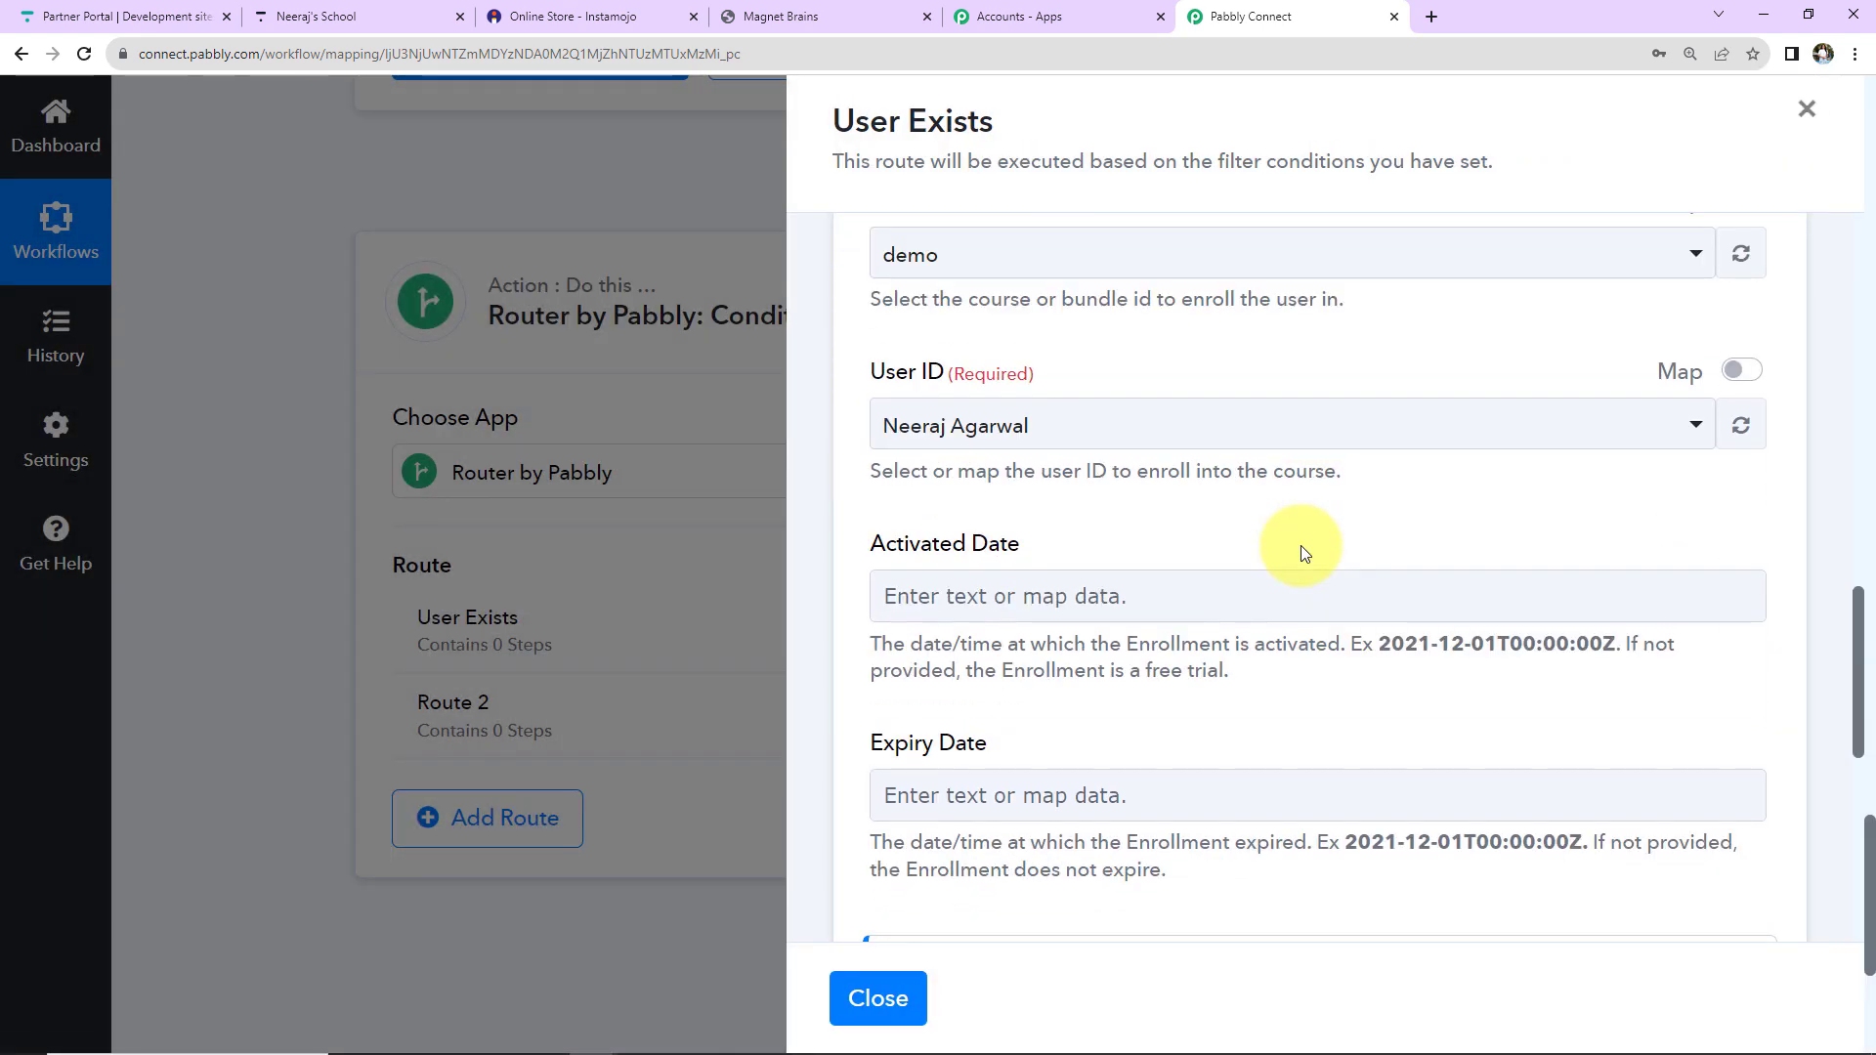
scroll(1300, 547, "up", 2)
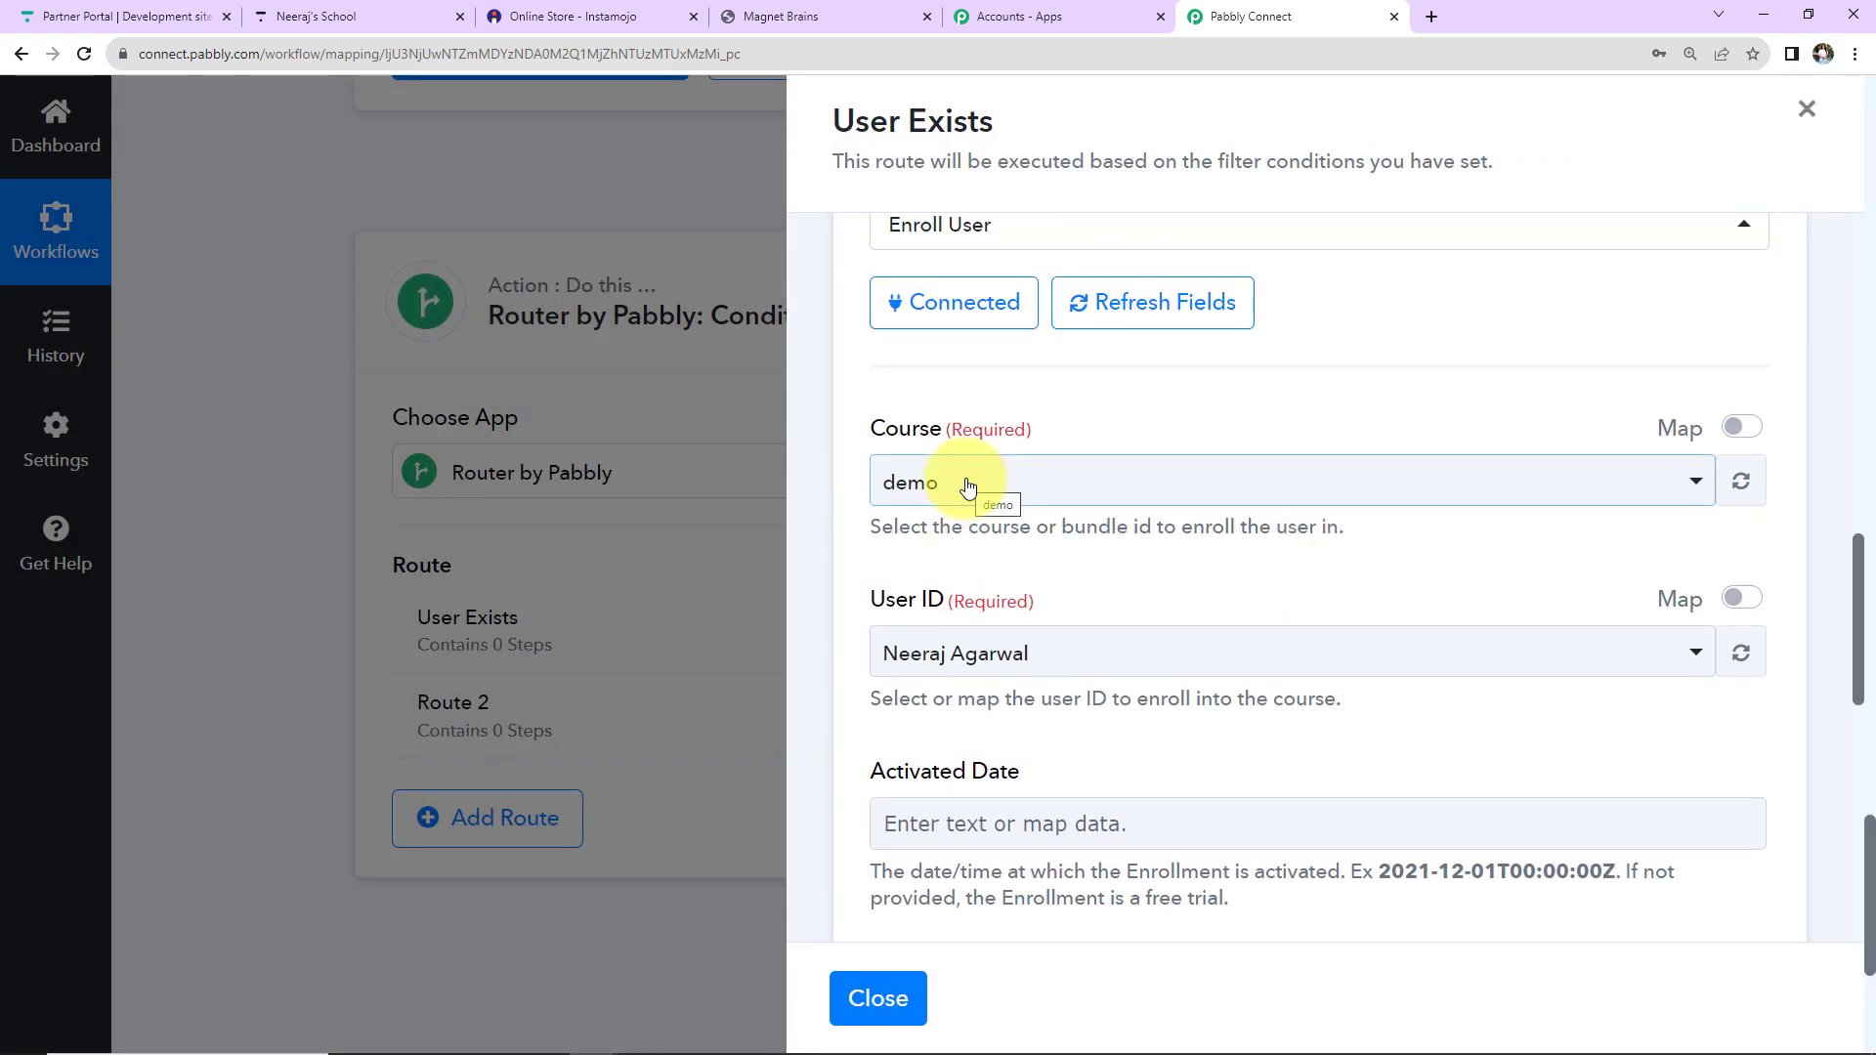
left_click(967, 488)
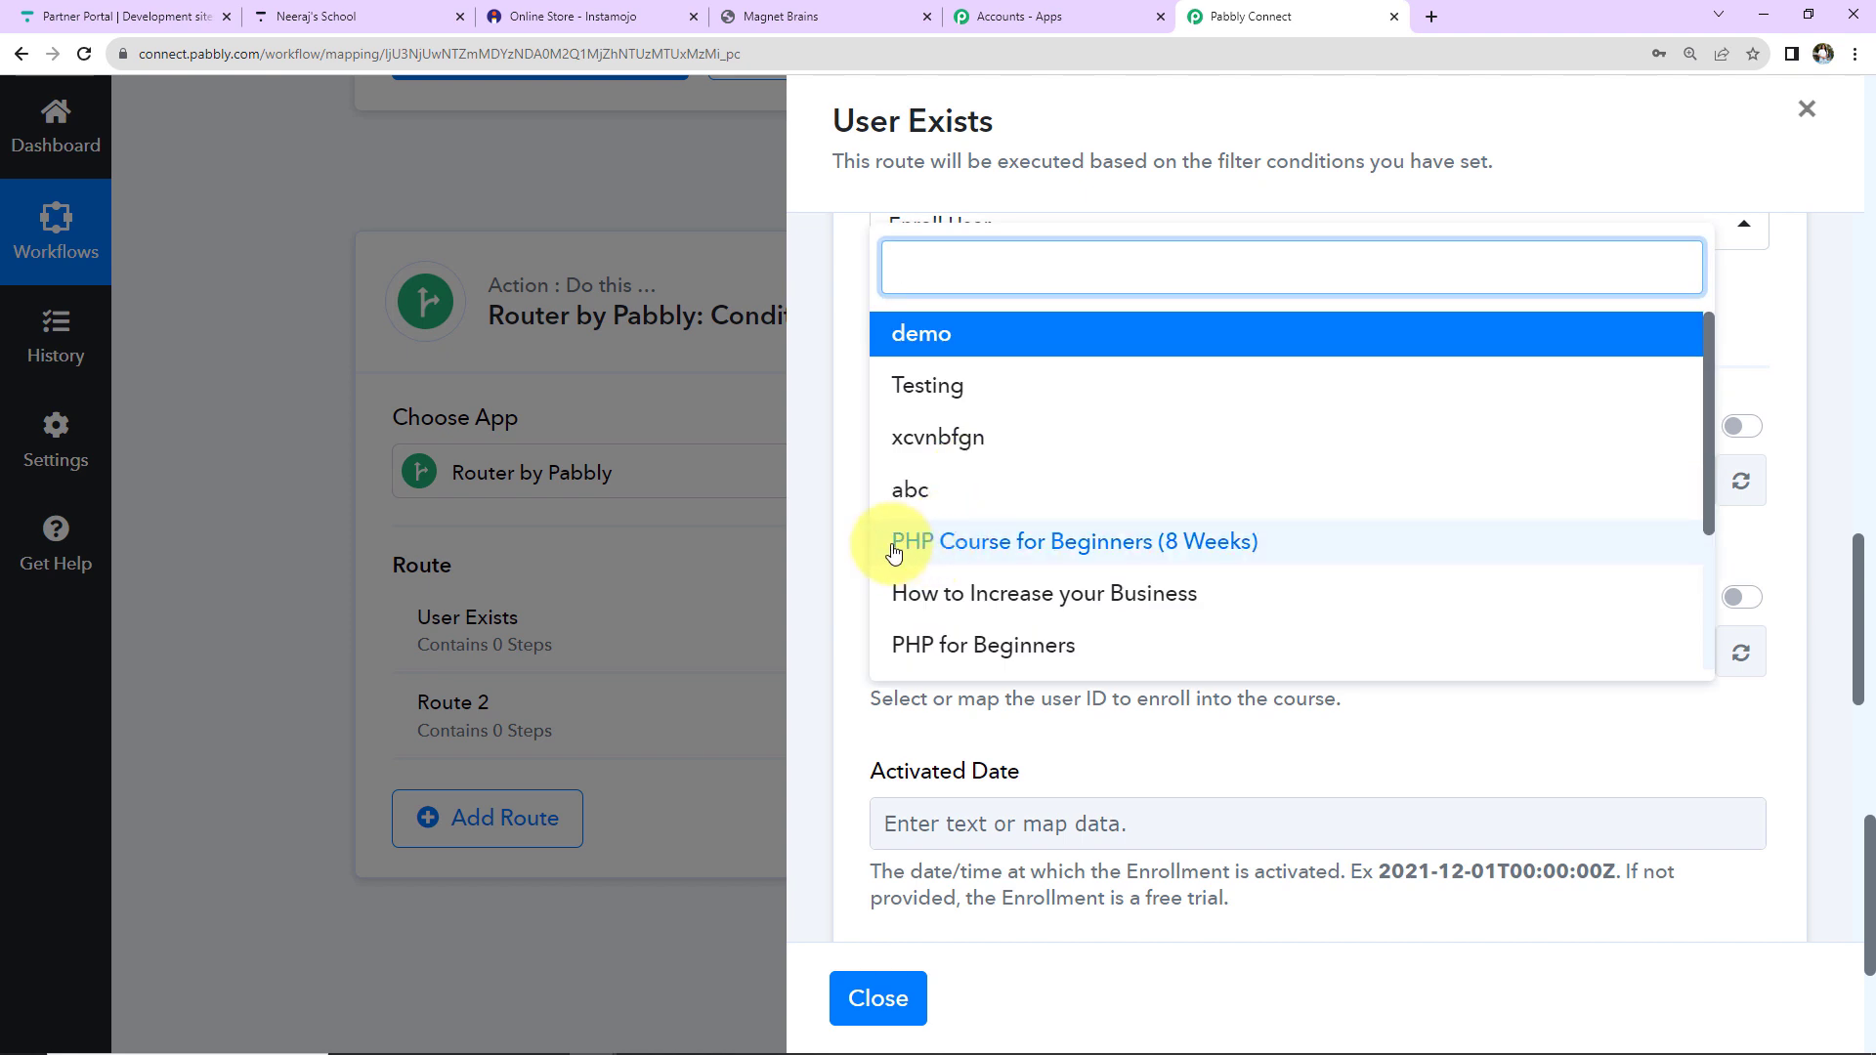
left_click(1128, 547)
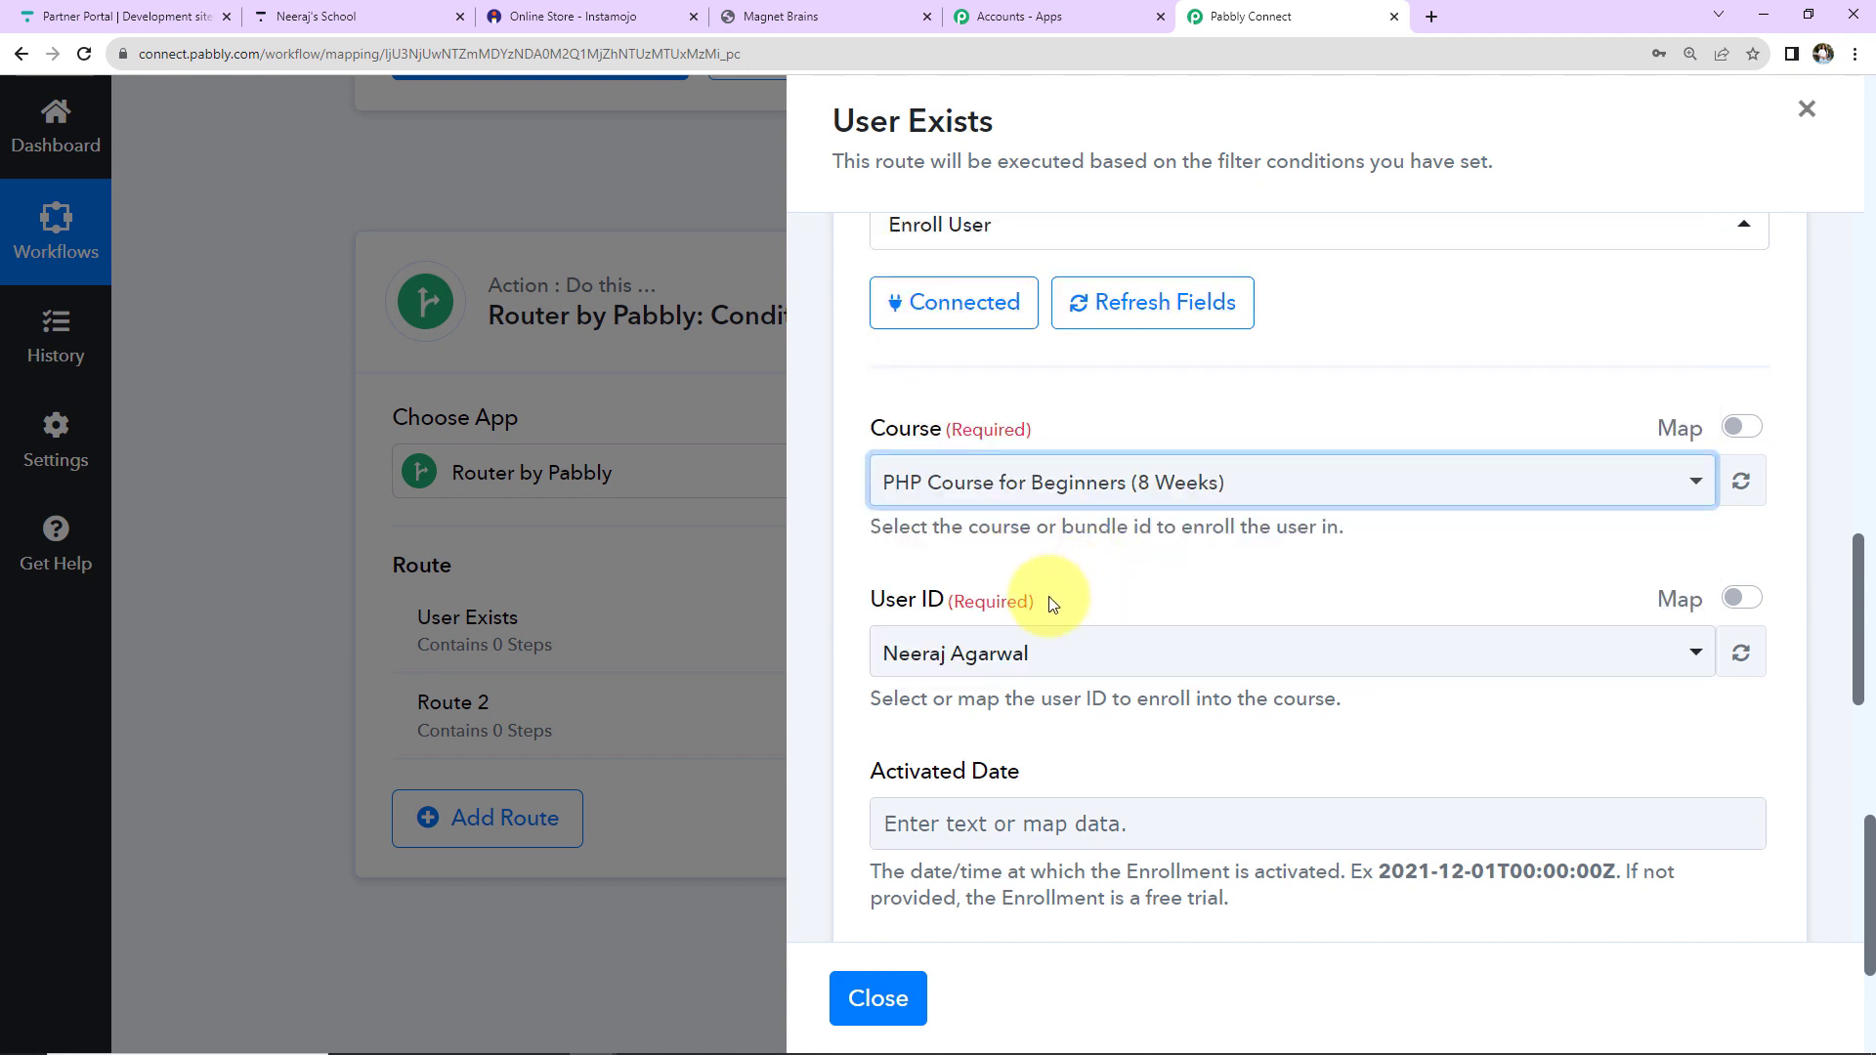
Map User ID to 2. Items 0 Id from Thinkific: Search User.
left_click(1740, 598)
left_click_drag(1173, 658, 717, 656)
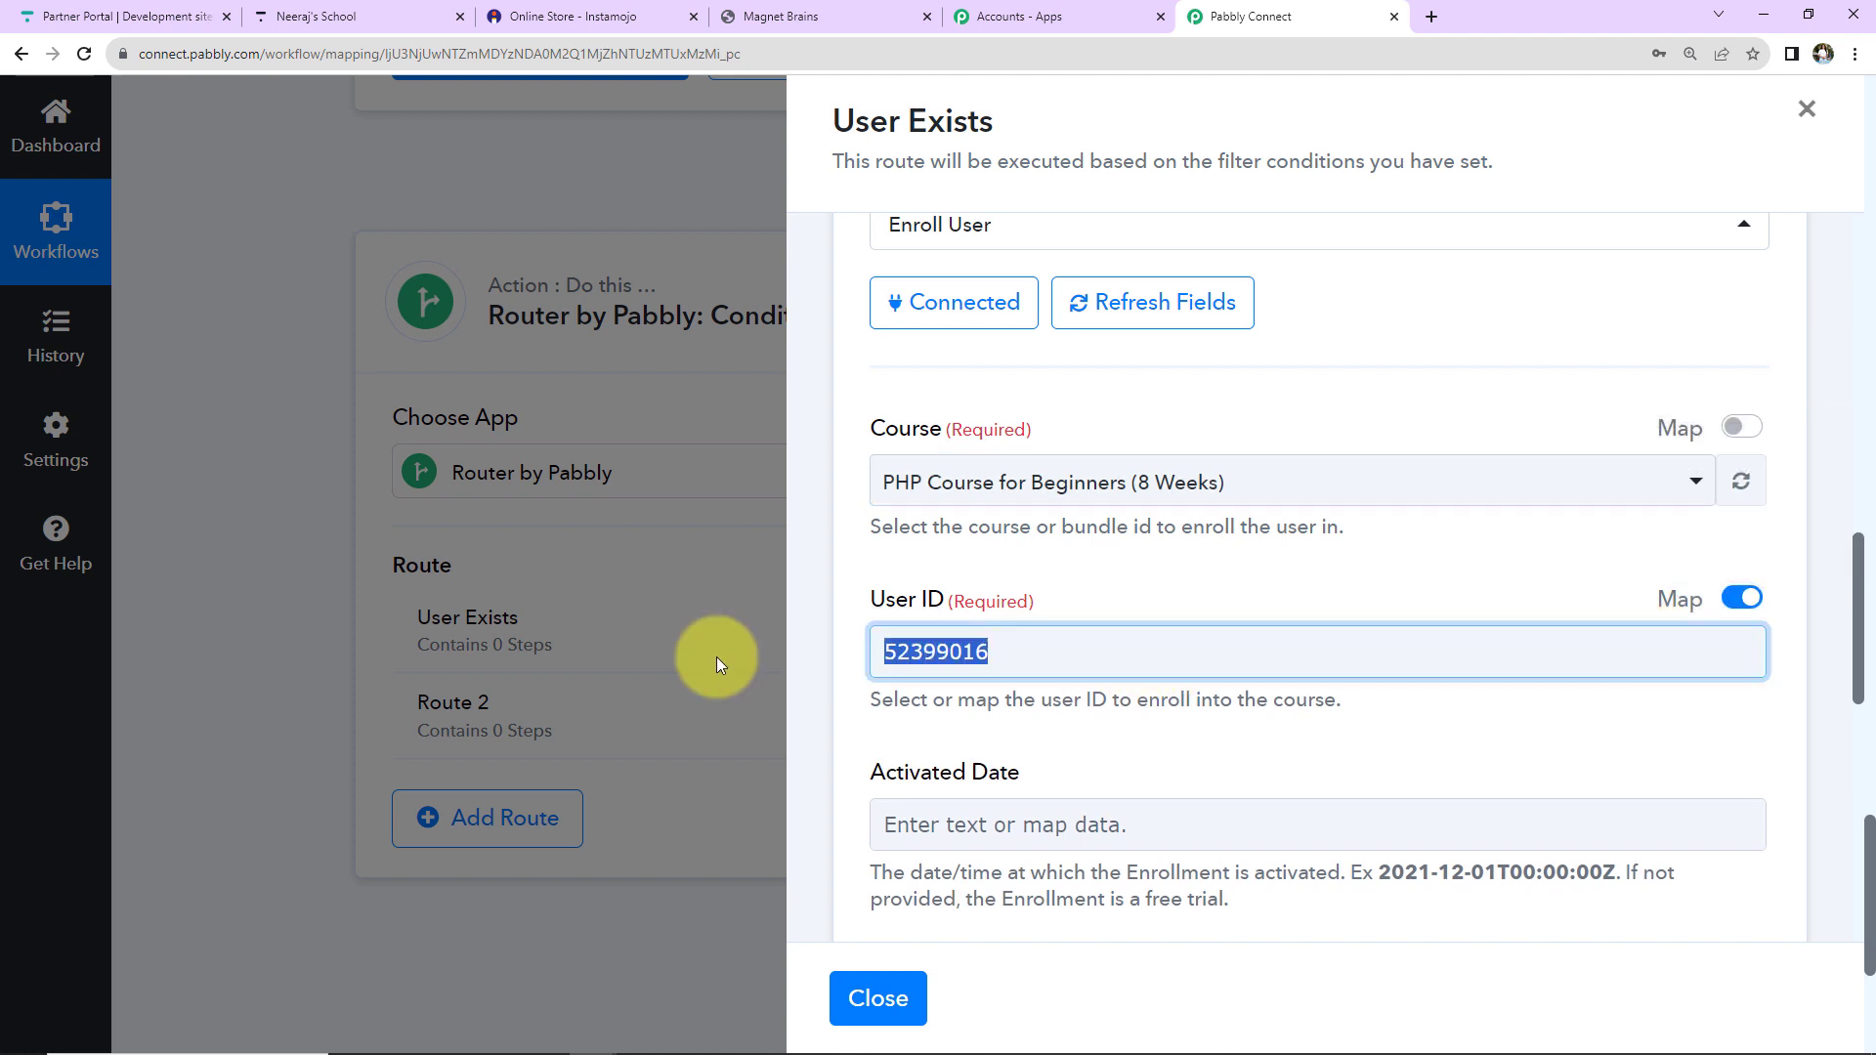
key("BackSpace")
scroll(1193, 595, "down", 5)
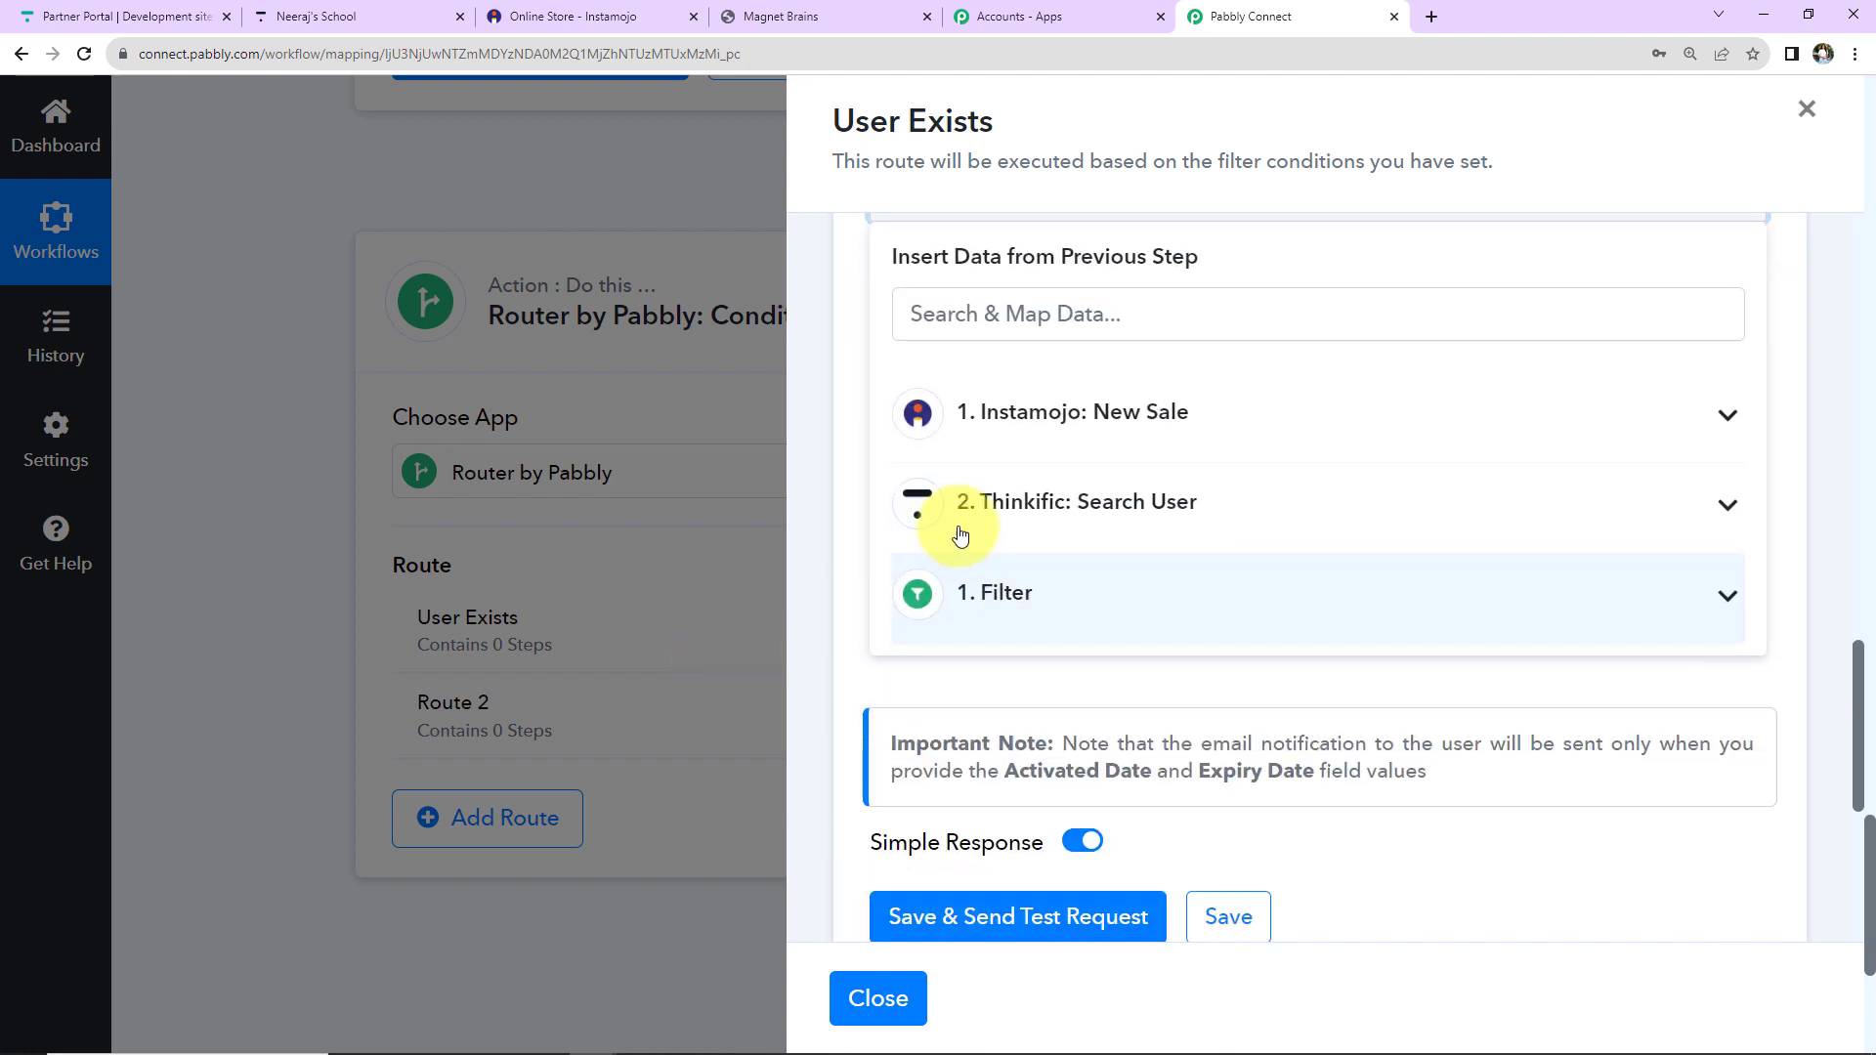
left_click(933, 503)
left_click(997, 583)
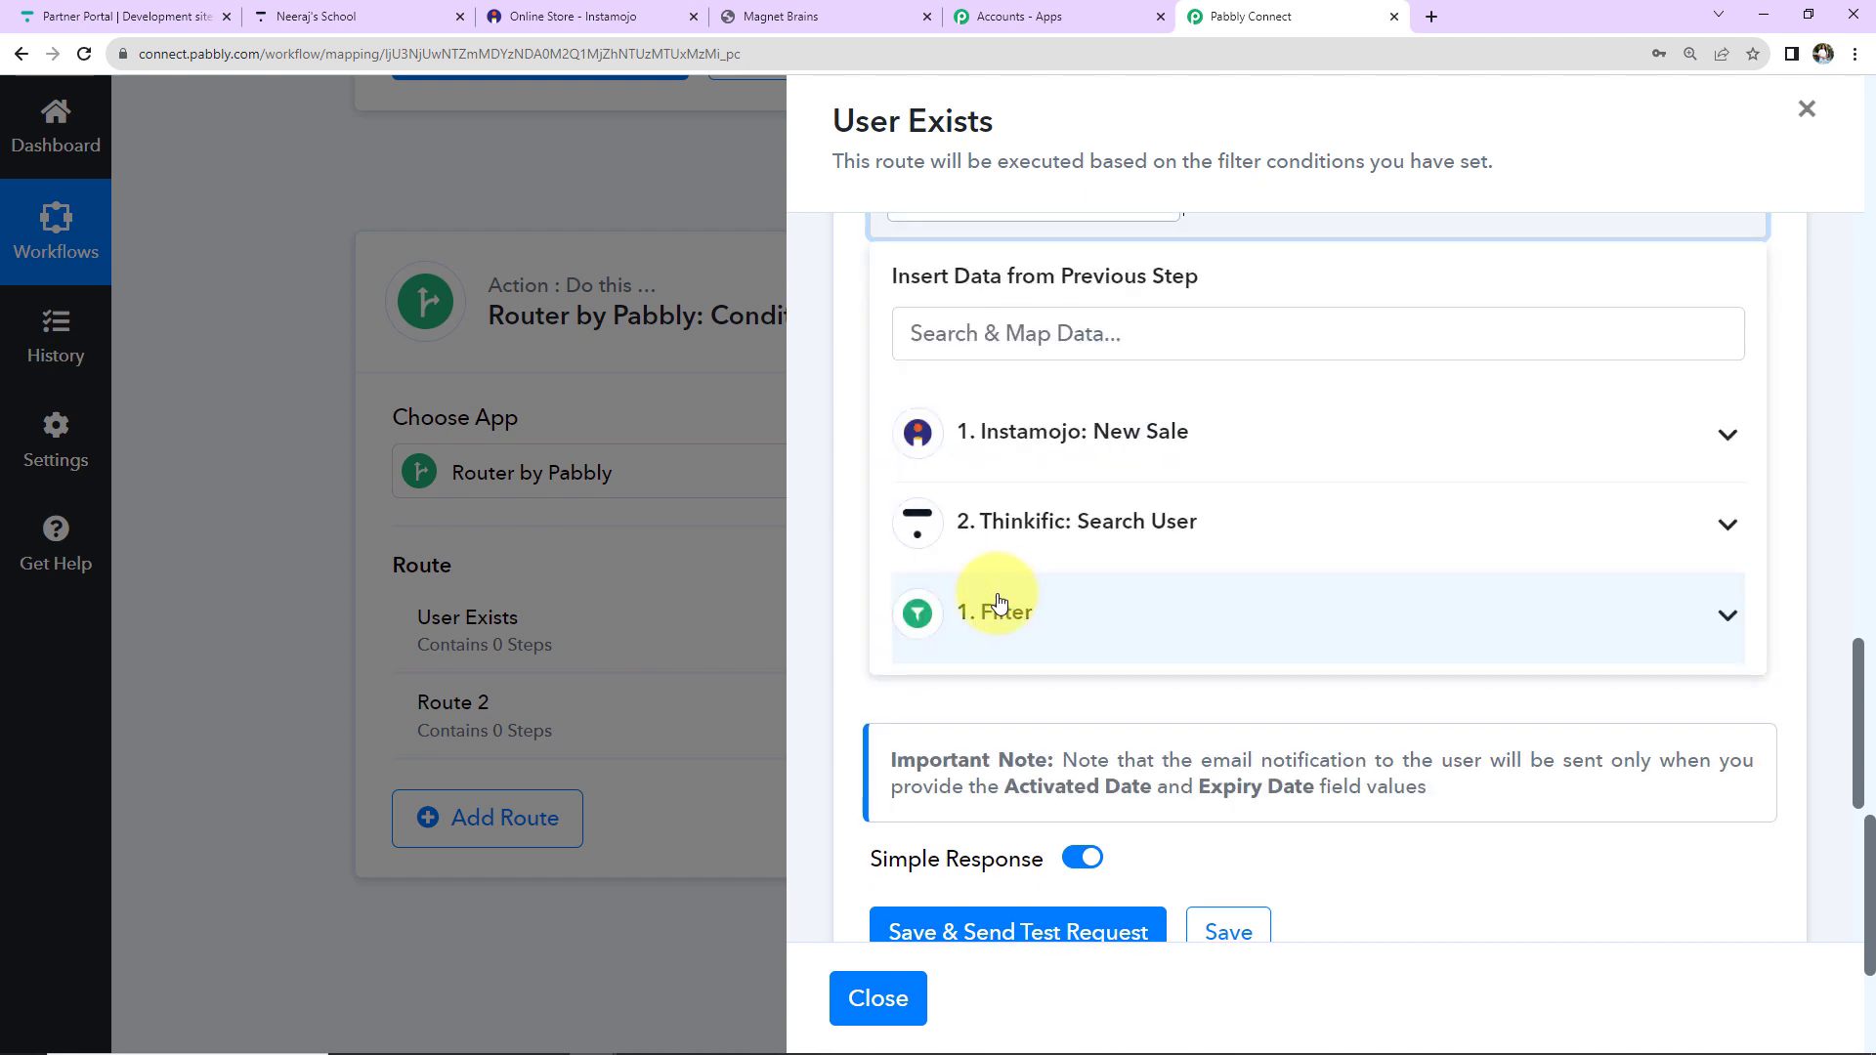
scroll(1270, 440, "up", 5)
left_click(1274, 433)
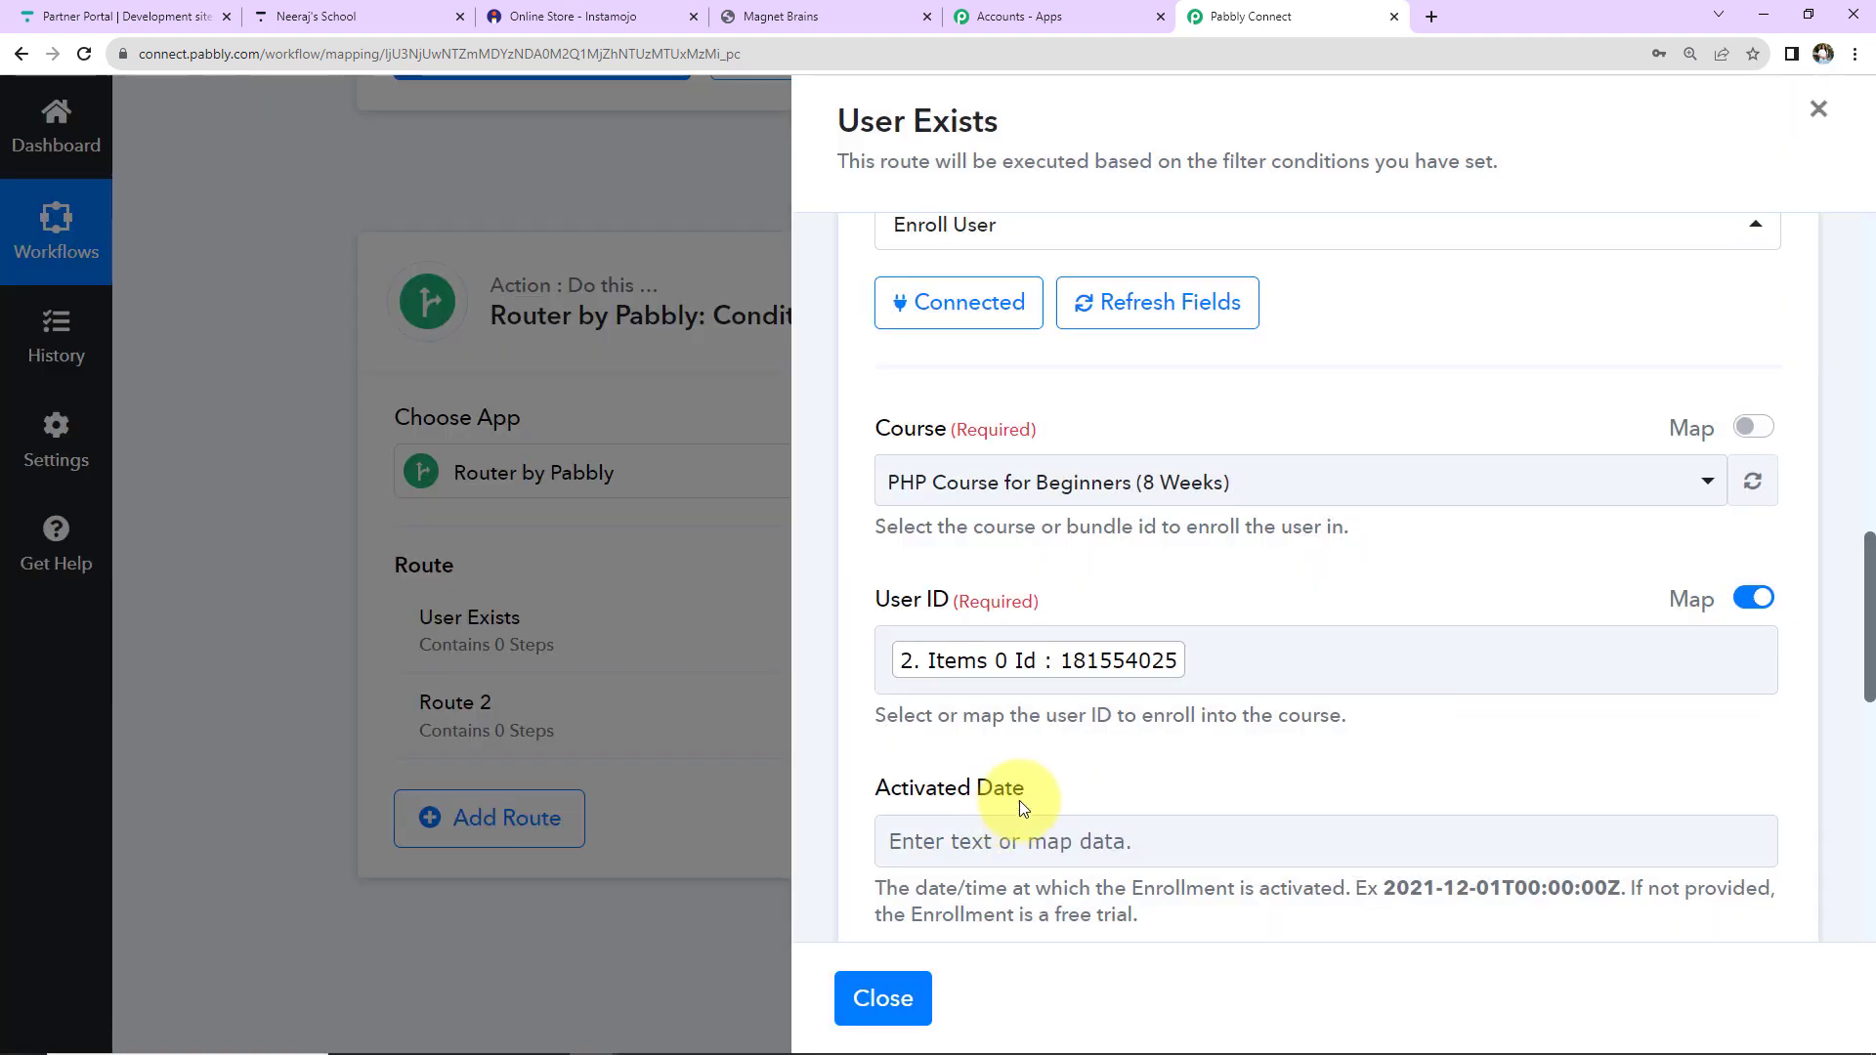
Check the example date format for the Activated Date and Expiry Date fields.
scroll(1018, 800, "down", 2)
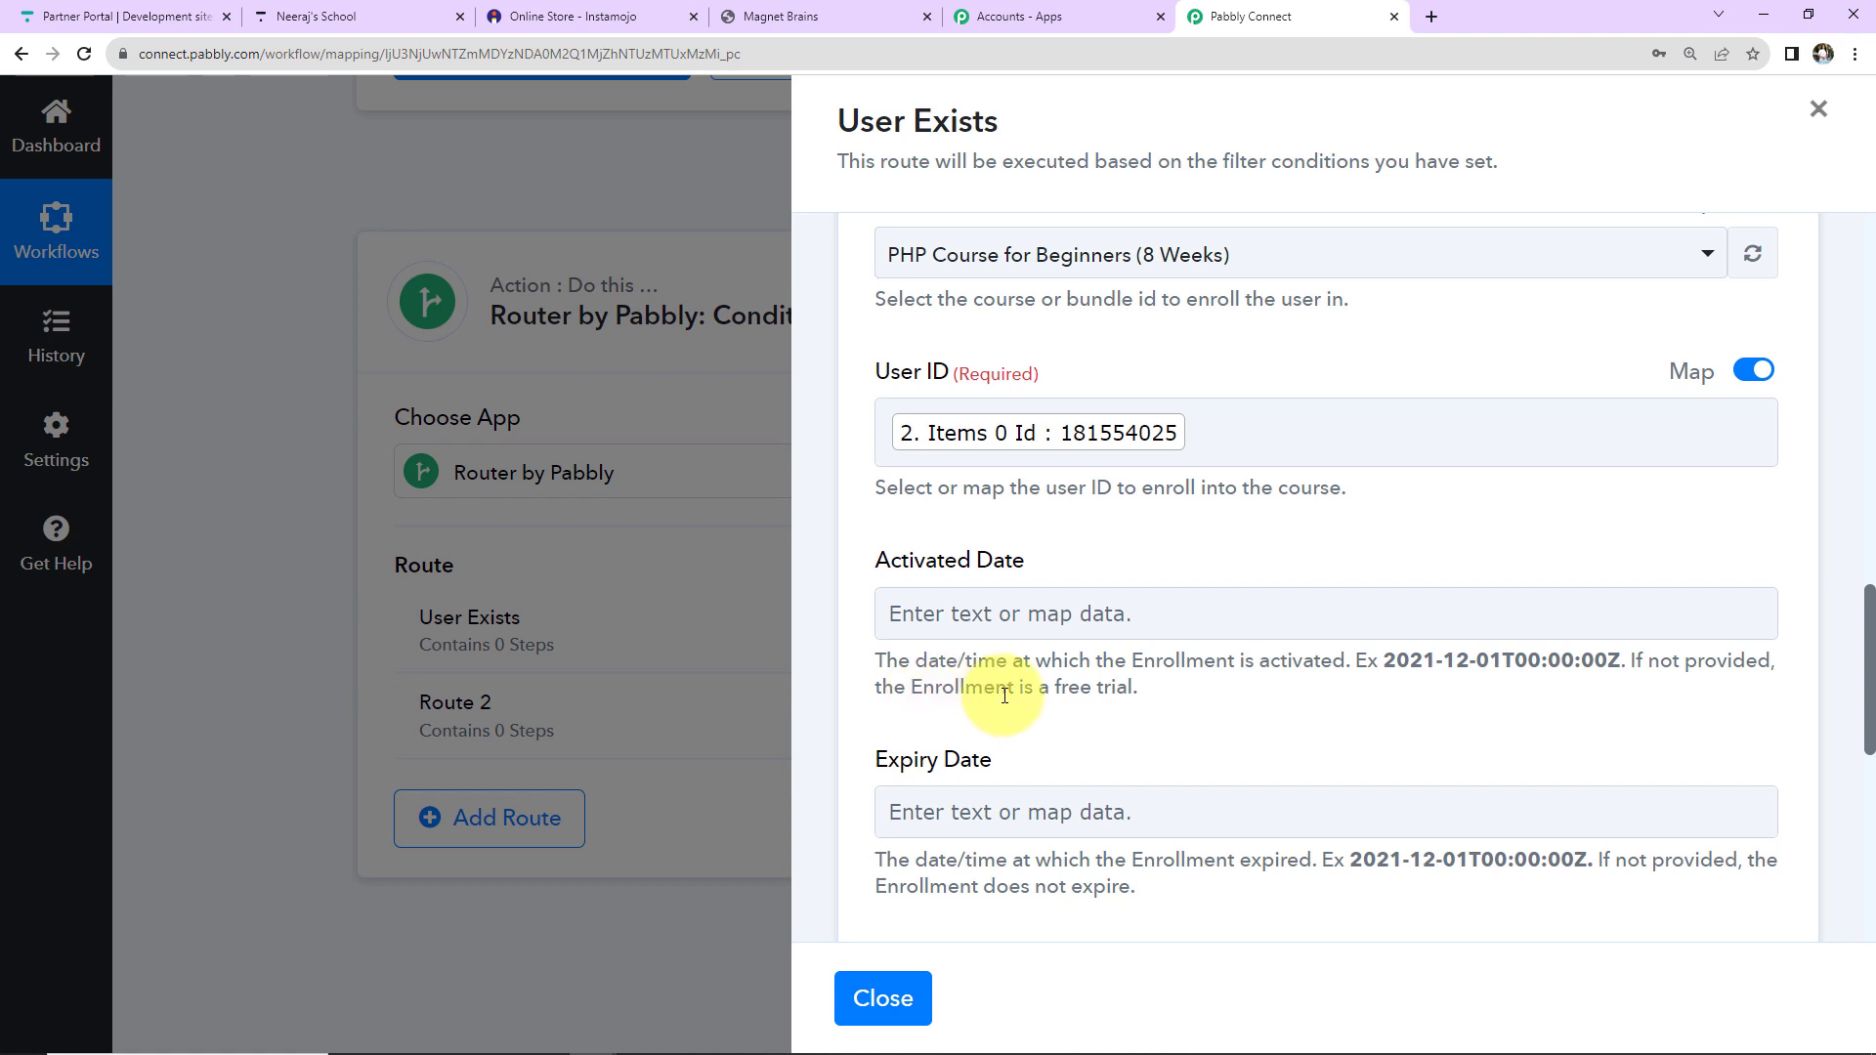
scroll(1193, 699, "down", 2)
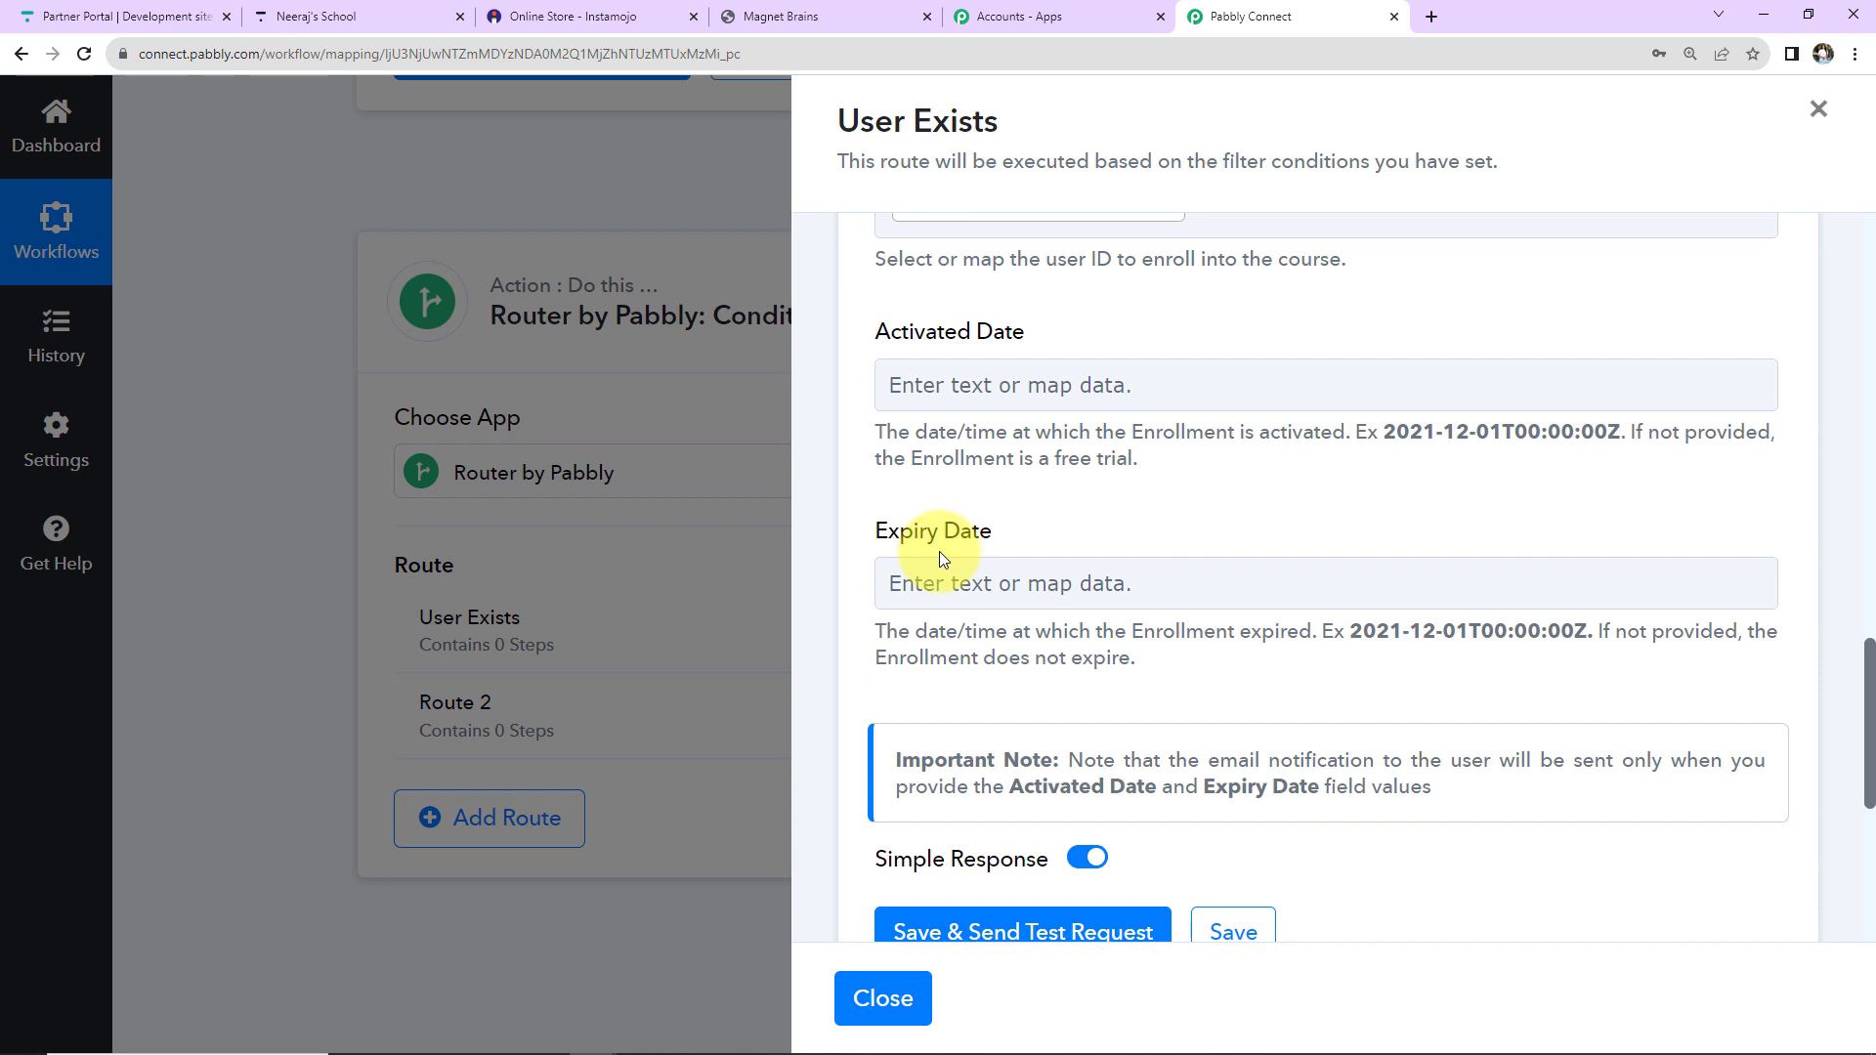
left_click_drag(1382, 431, 1622, 435)
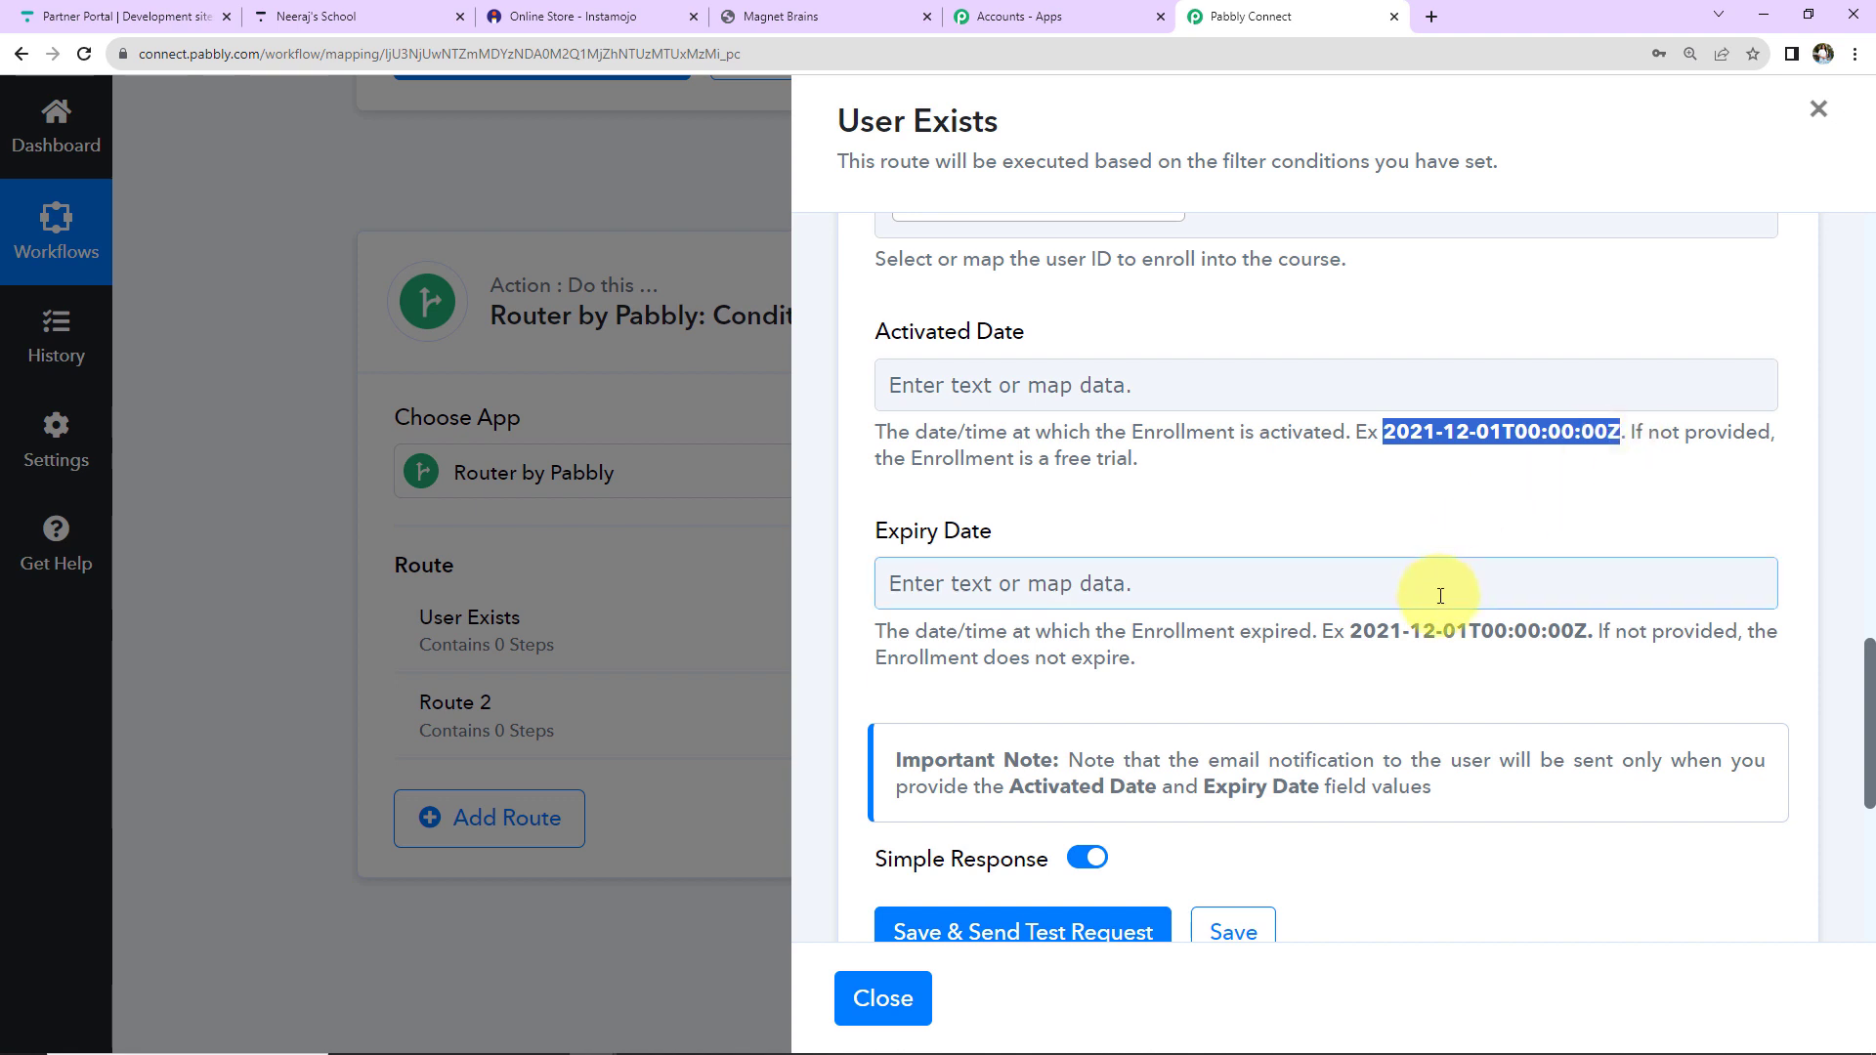
scroll(1228, 537, "down", 2)
Save and test the Enroll User step, then review the PHP Course for Beginners (8 Weeks) enrollment response.
left_click(977, 701)
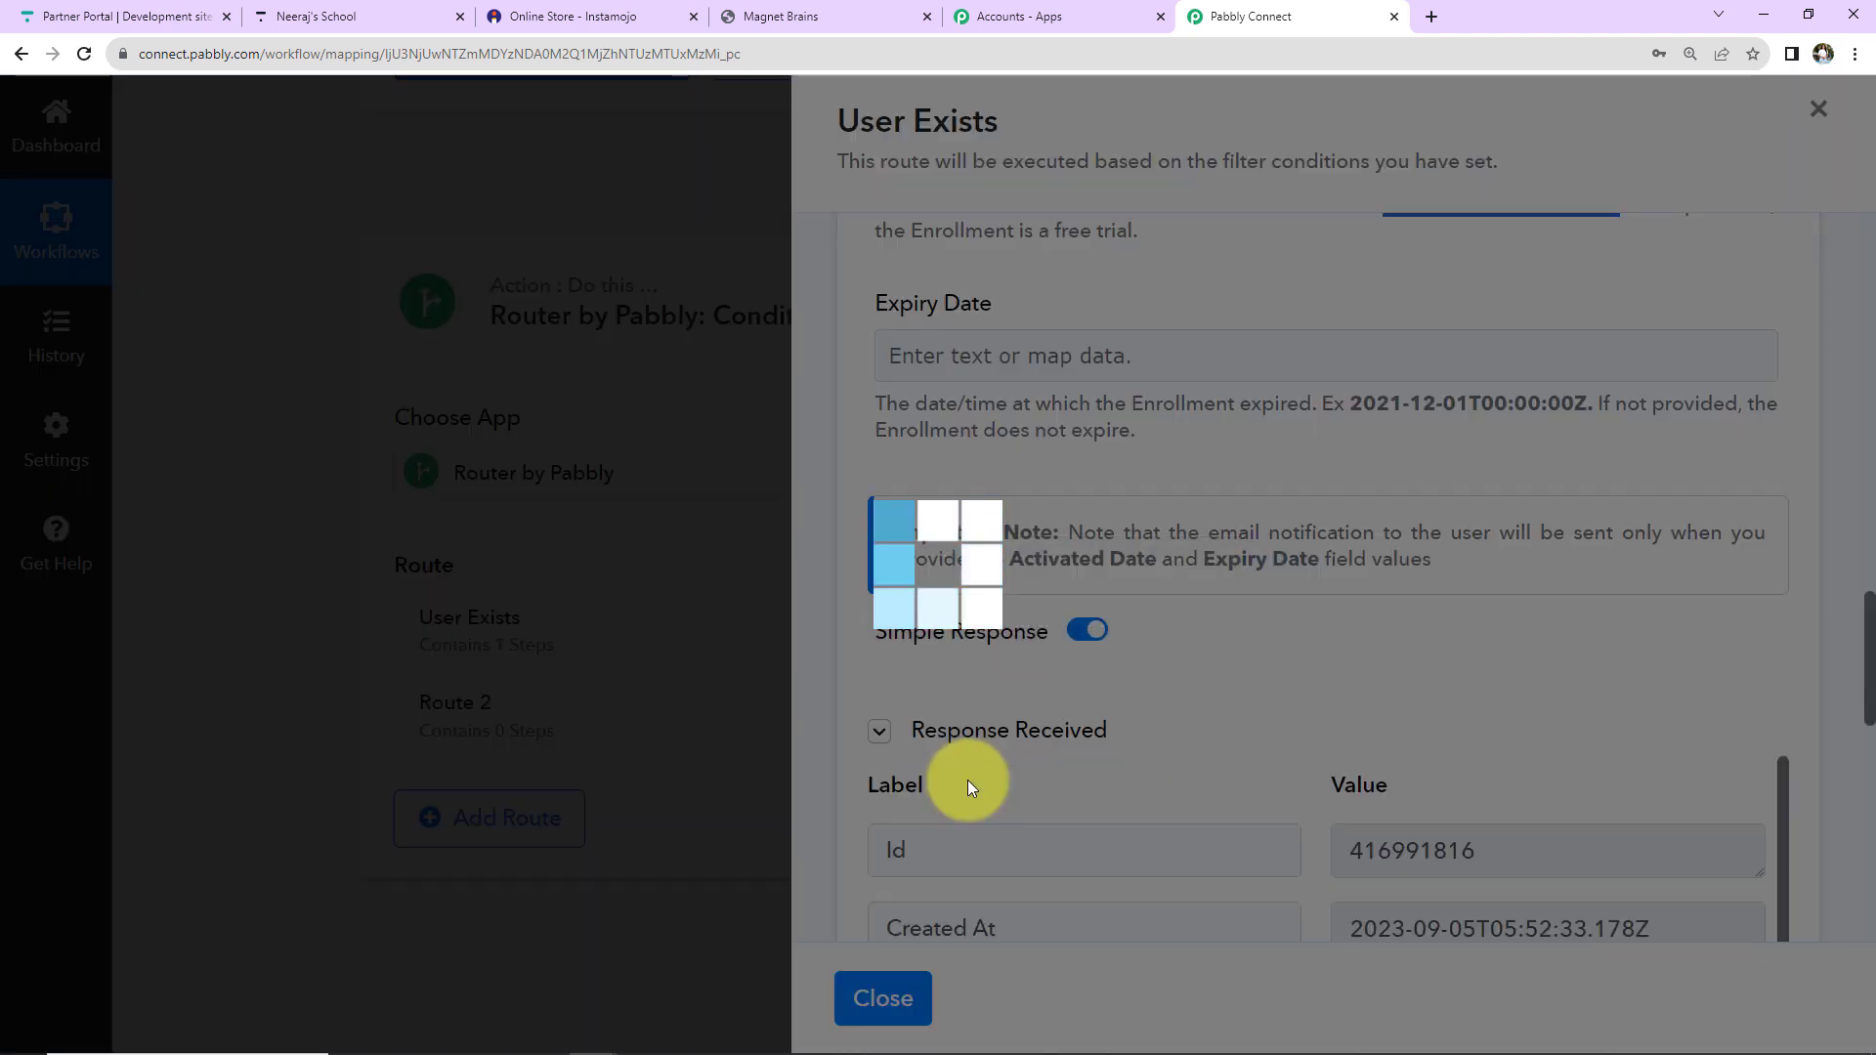
scroll(1641, 718, "down", 2)
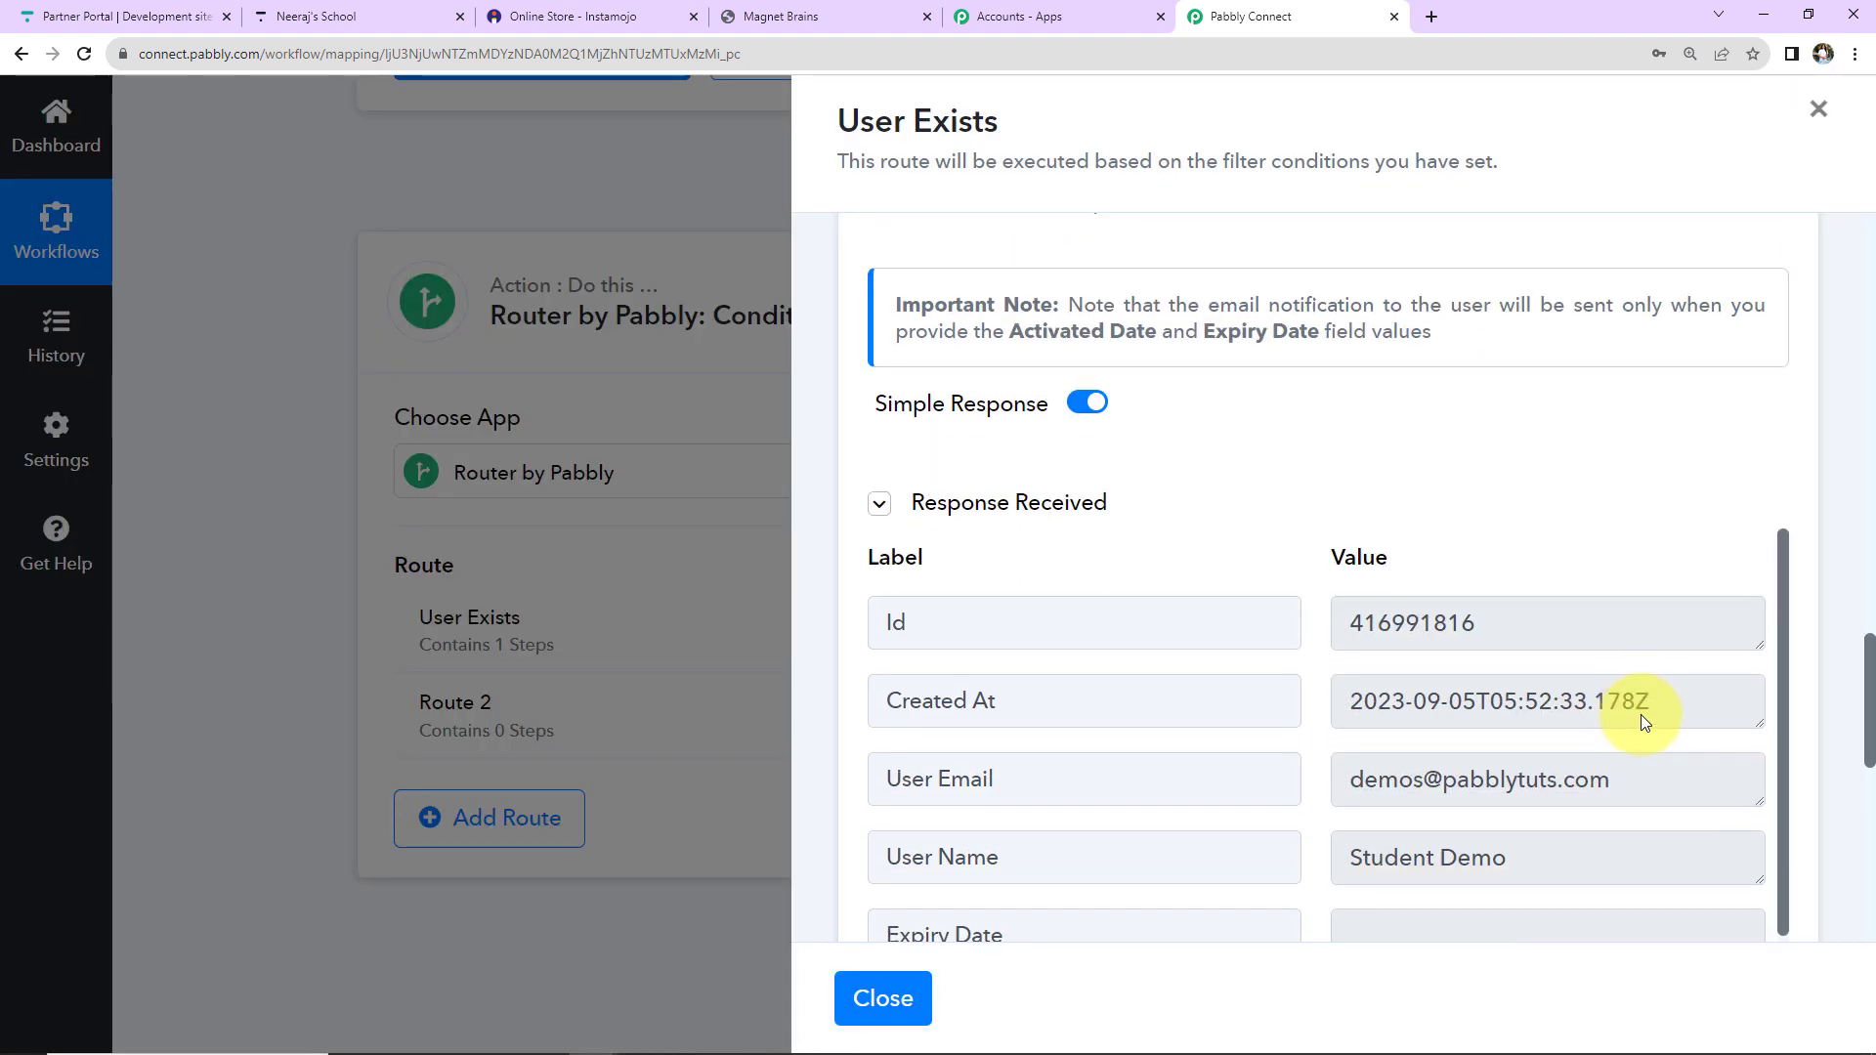
scroll(1640, 714, "down", 2)
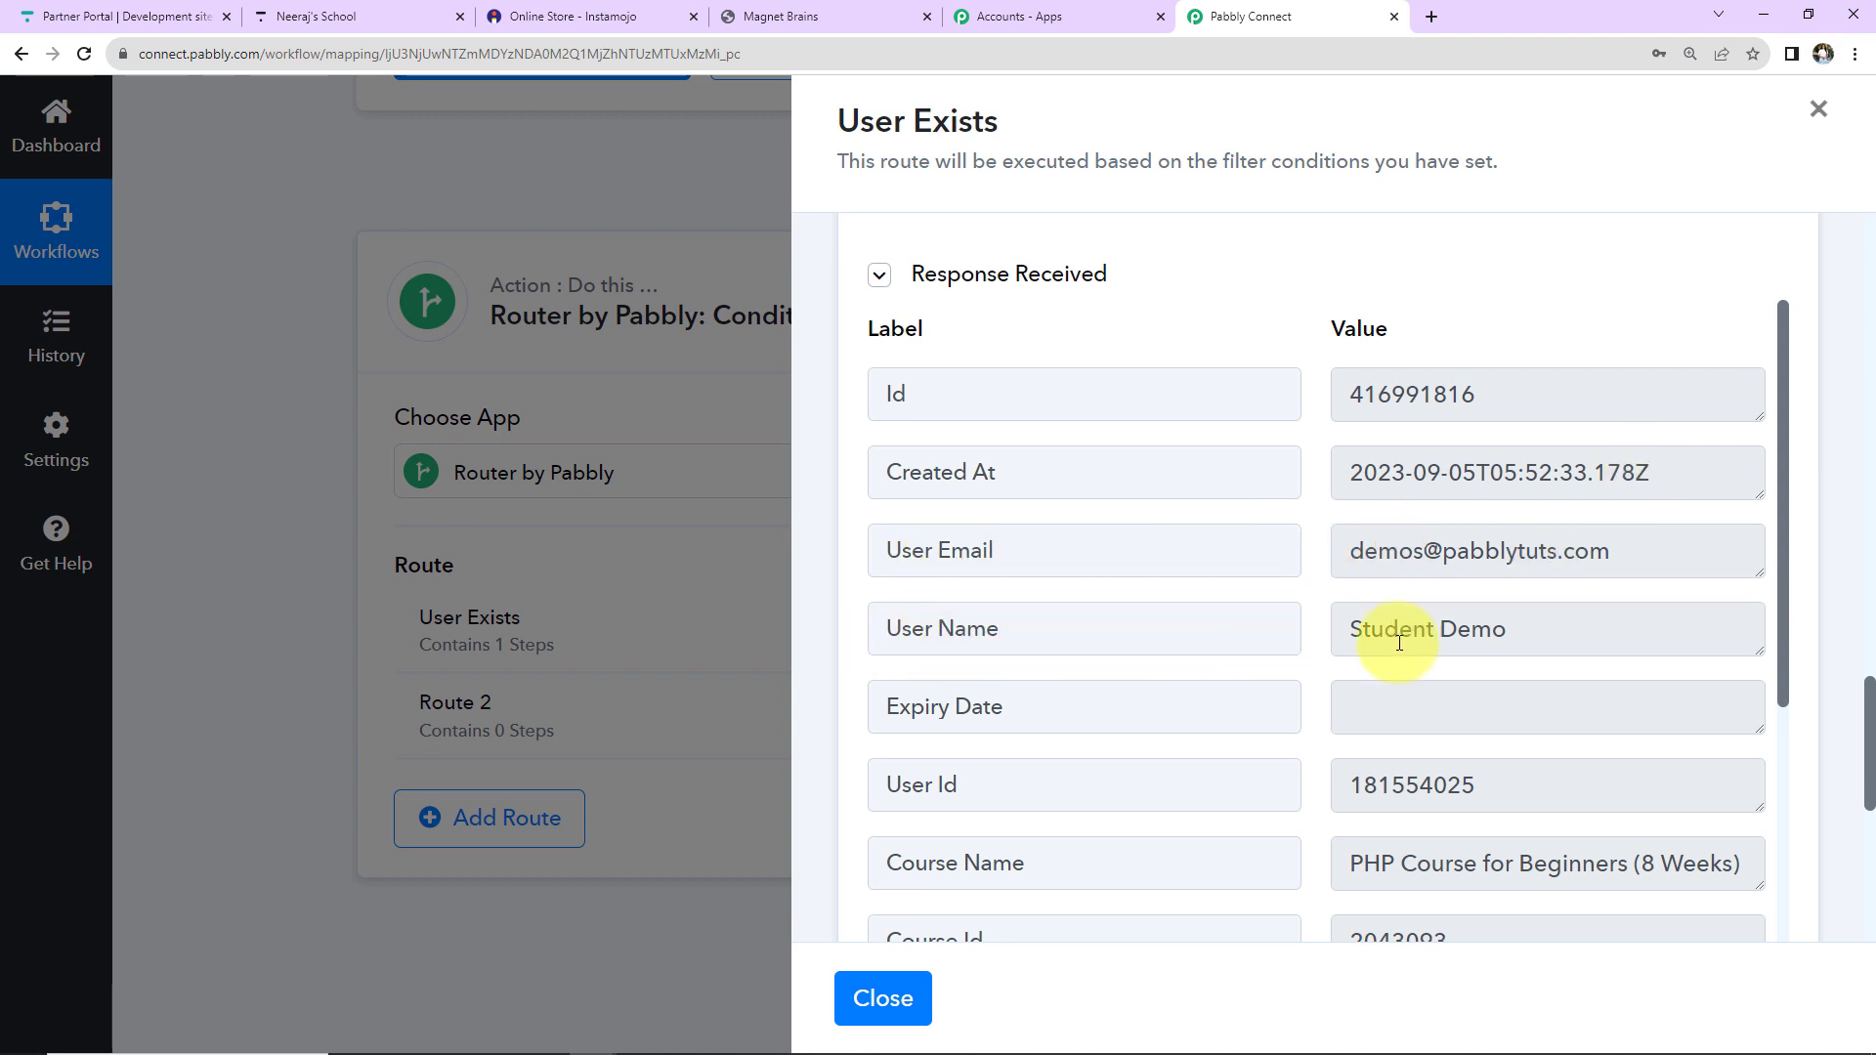
scroll(1692, 640, "down", 2)
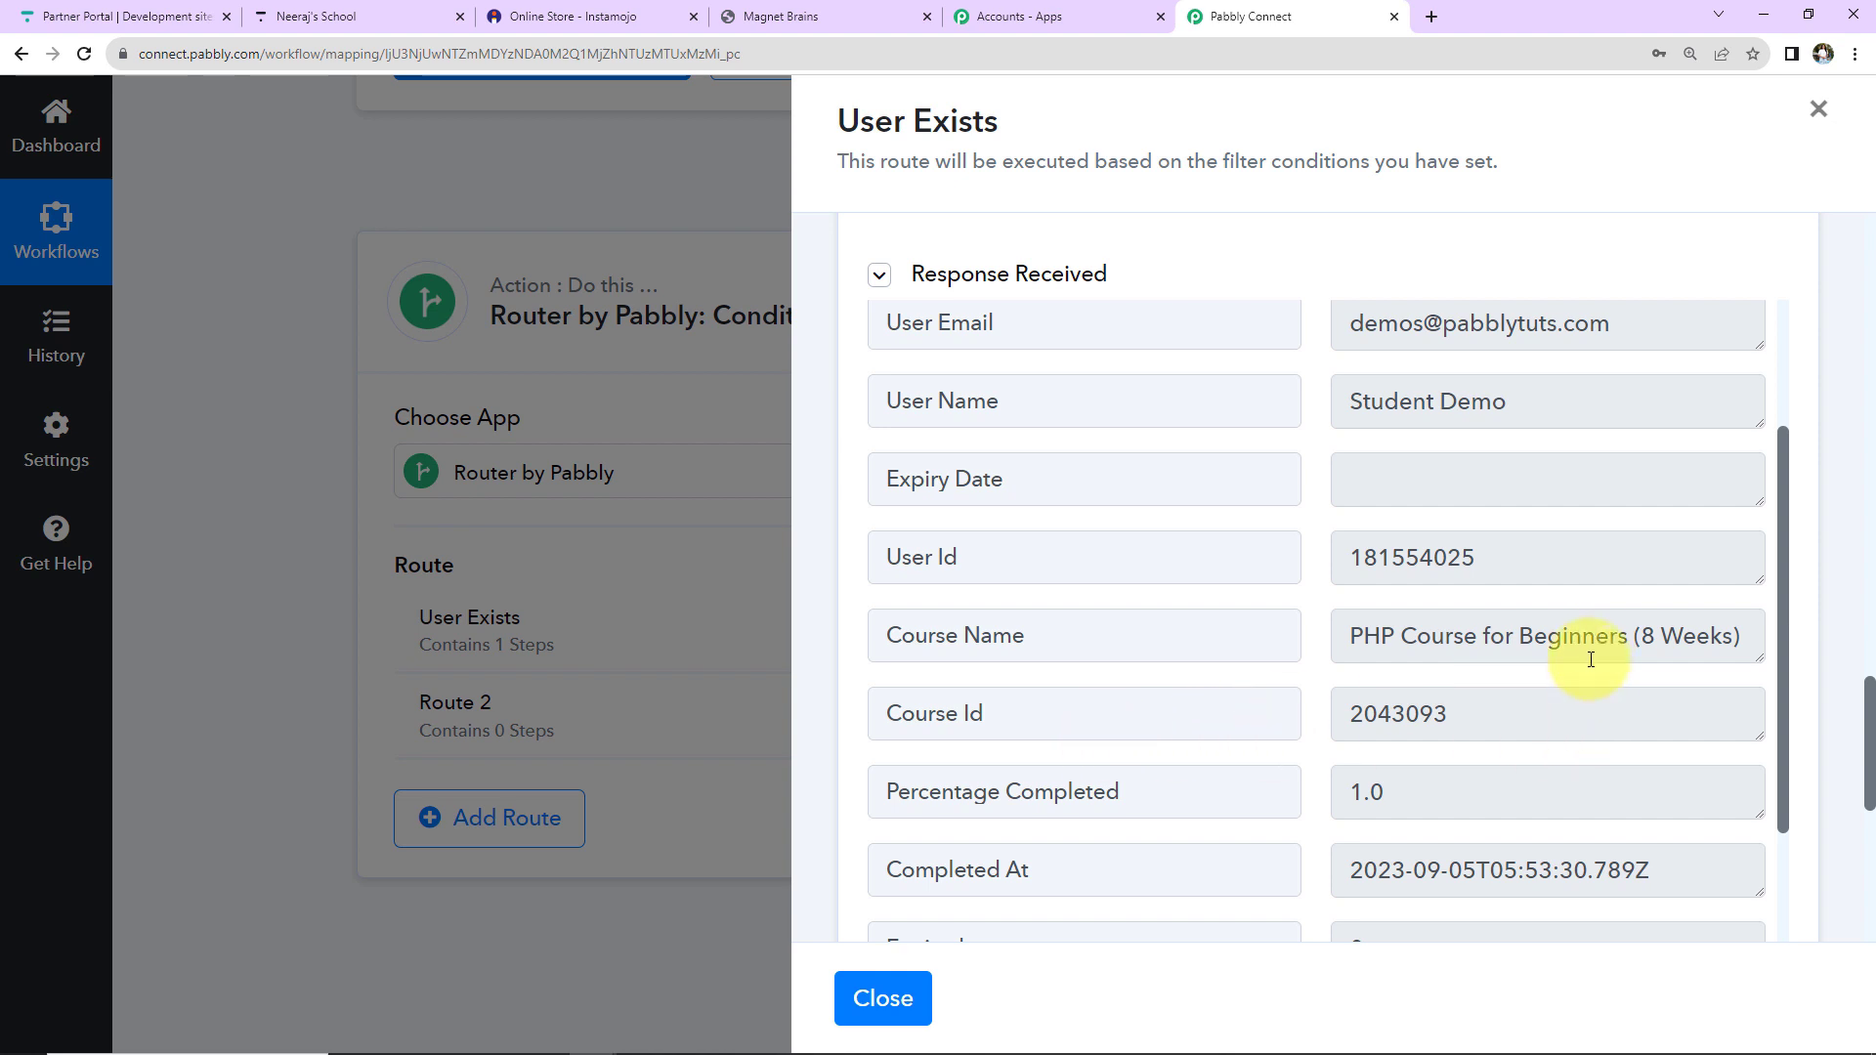
scroll(1591, 659, "down", 6)
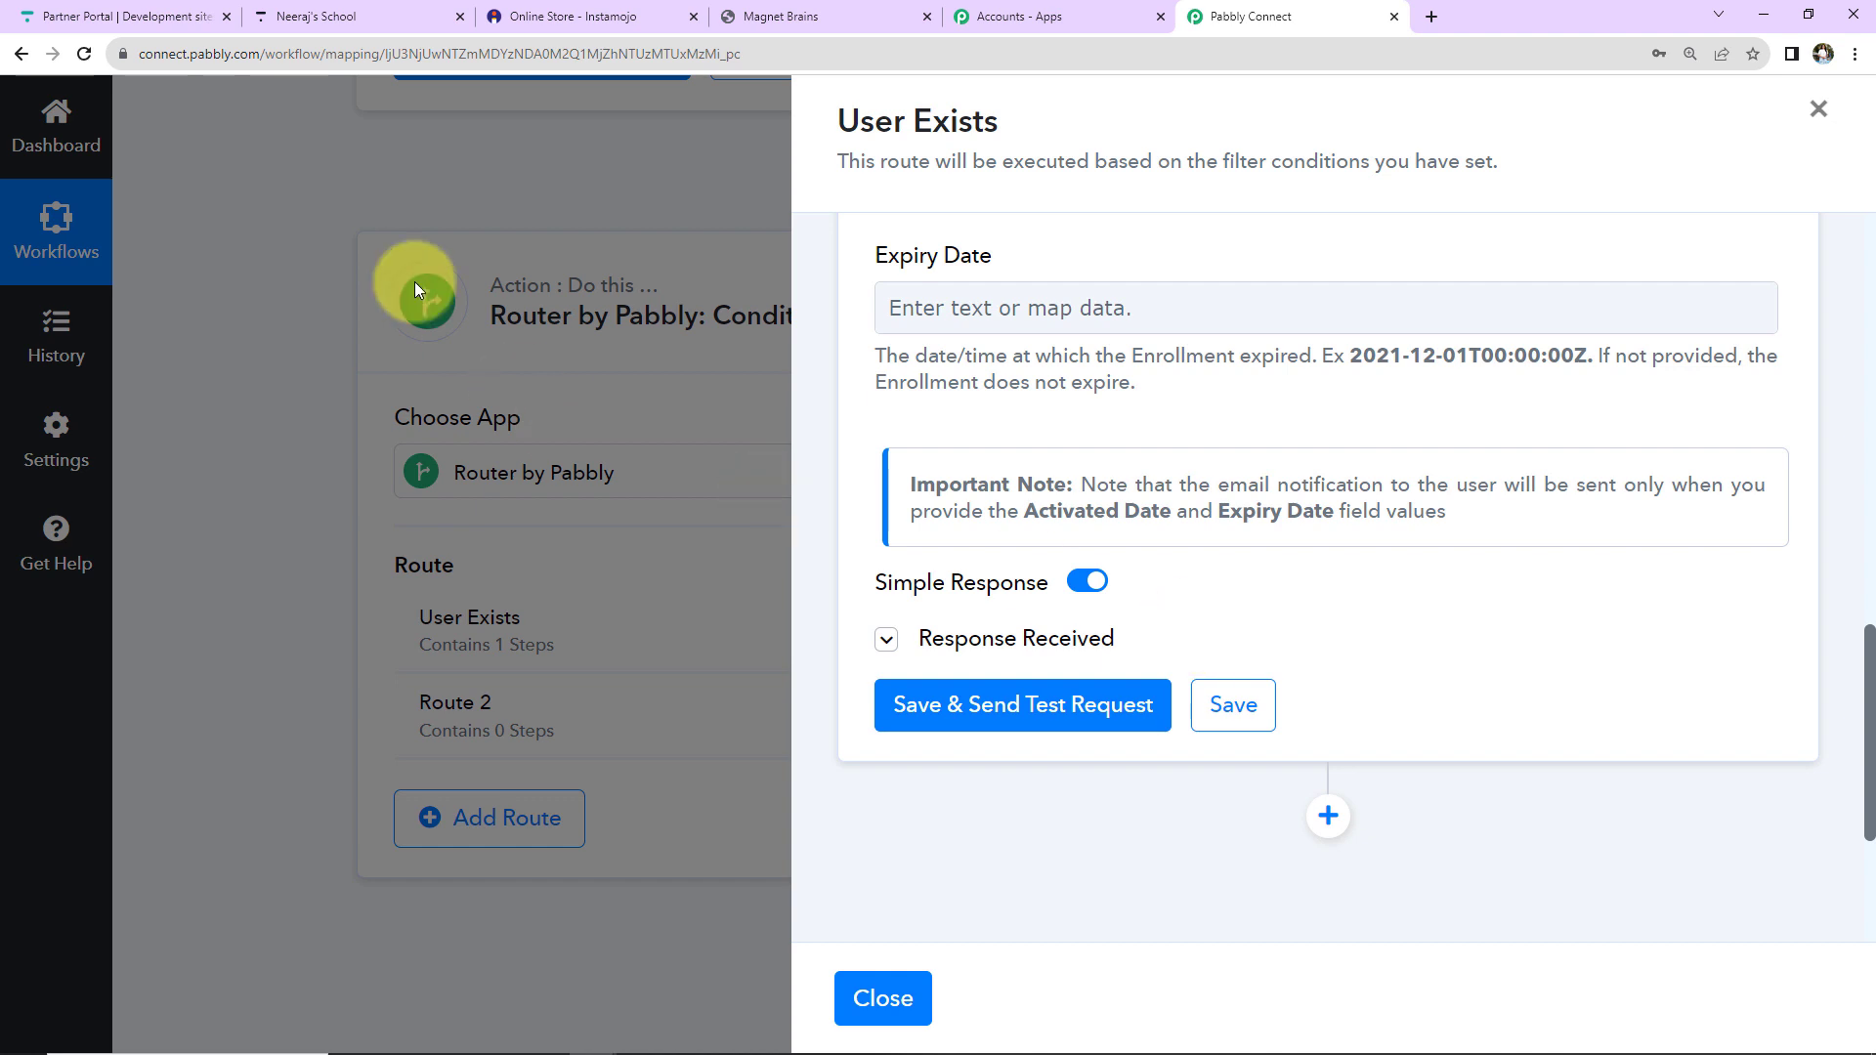
Reload the student's Thinkific enrollments to confirm the active PHP course, then return to Pabbly Connect.
left_click(311, 14)
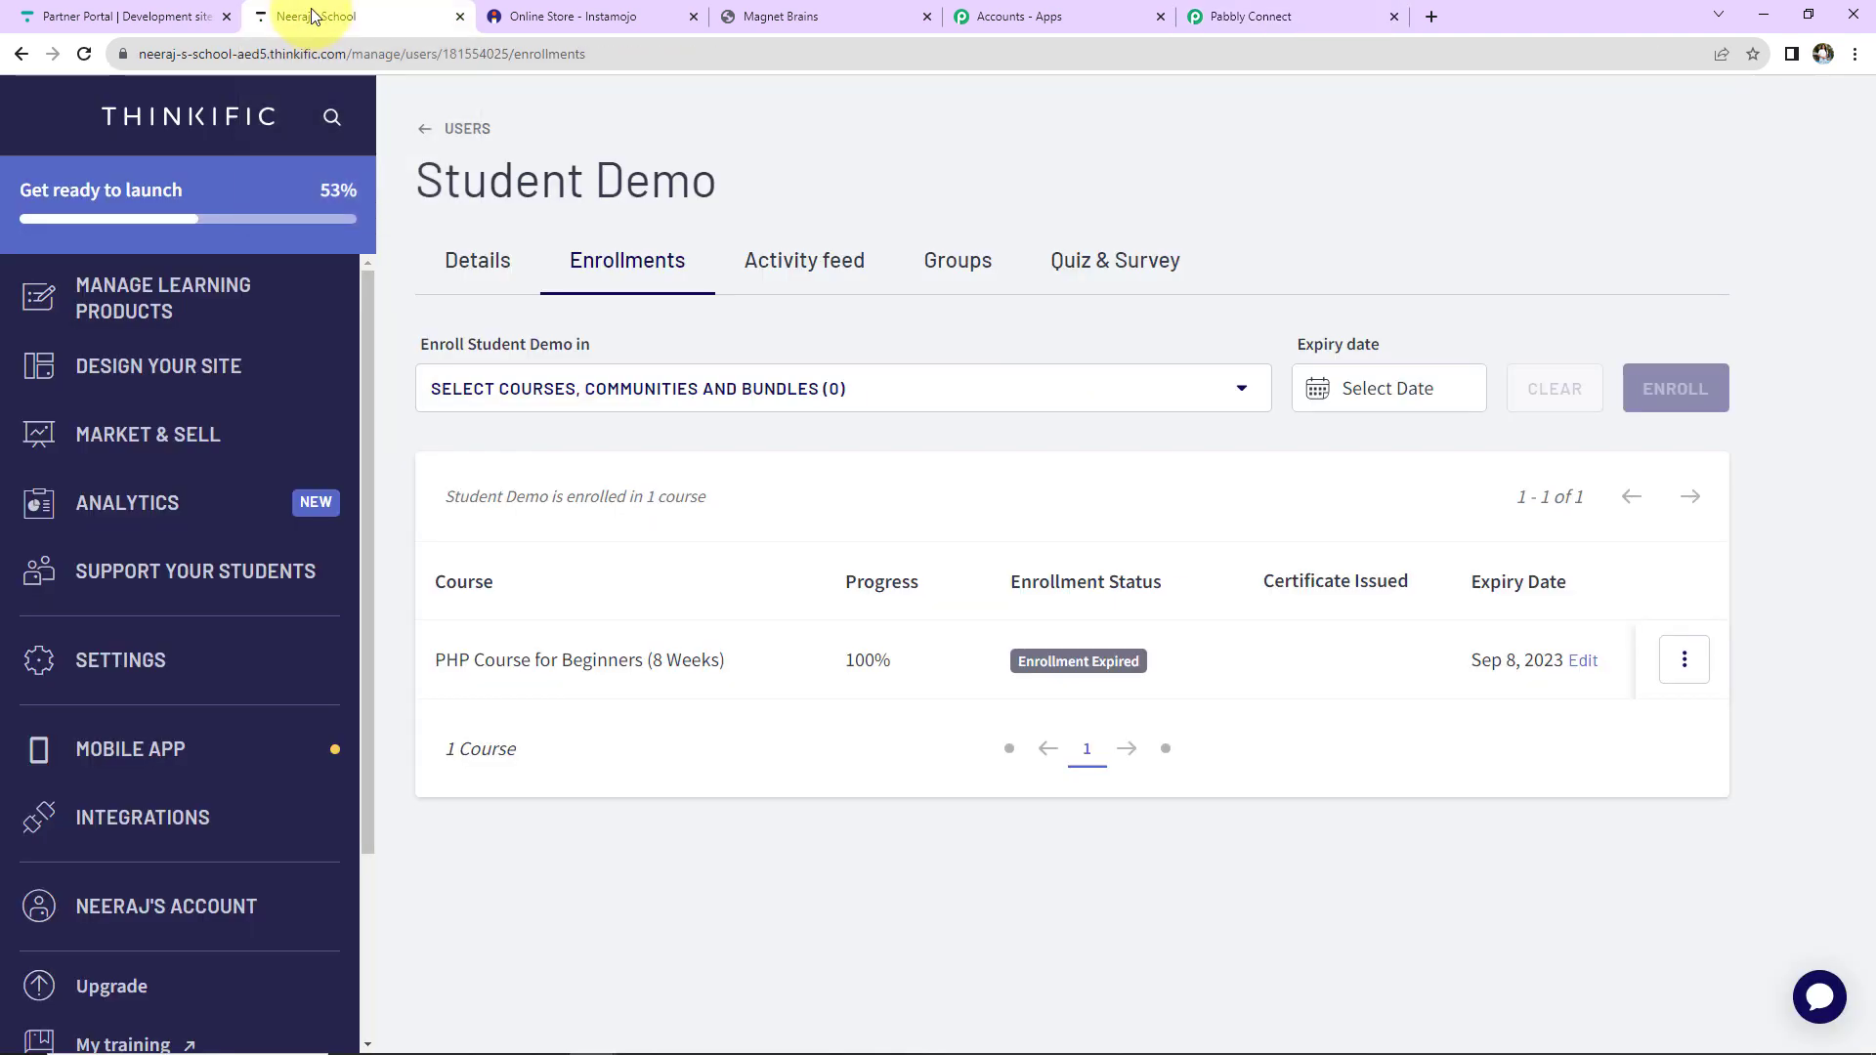
left_click(90, 59)
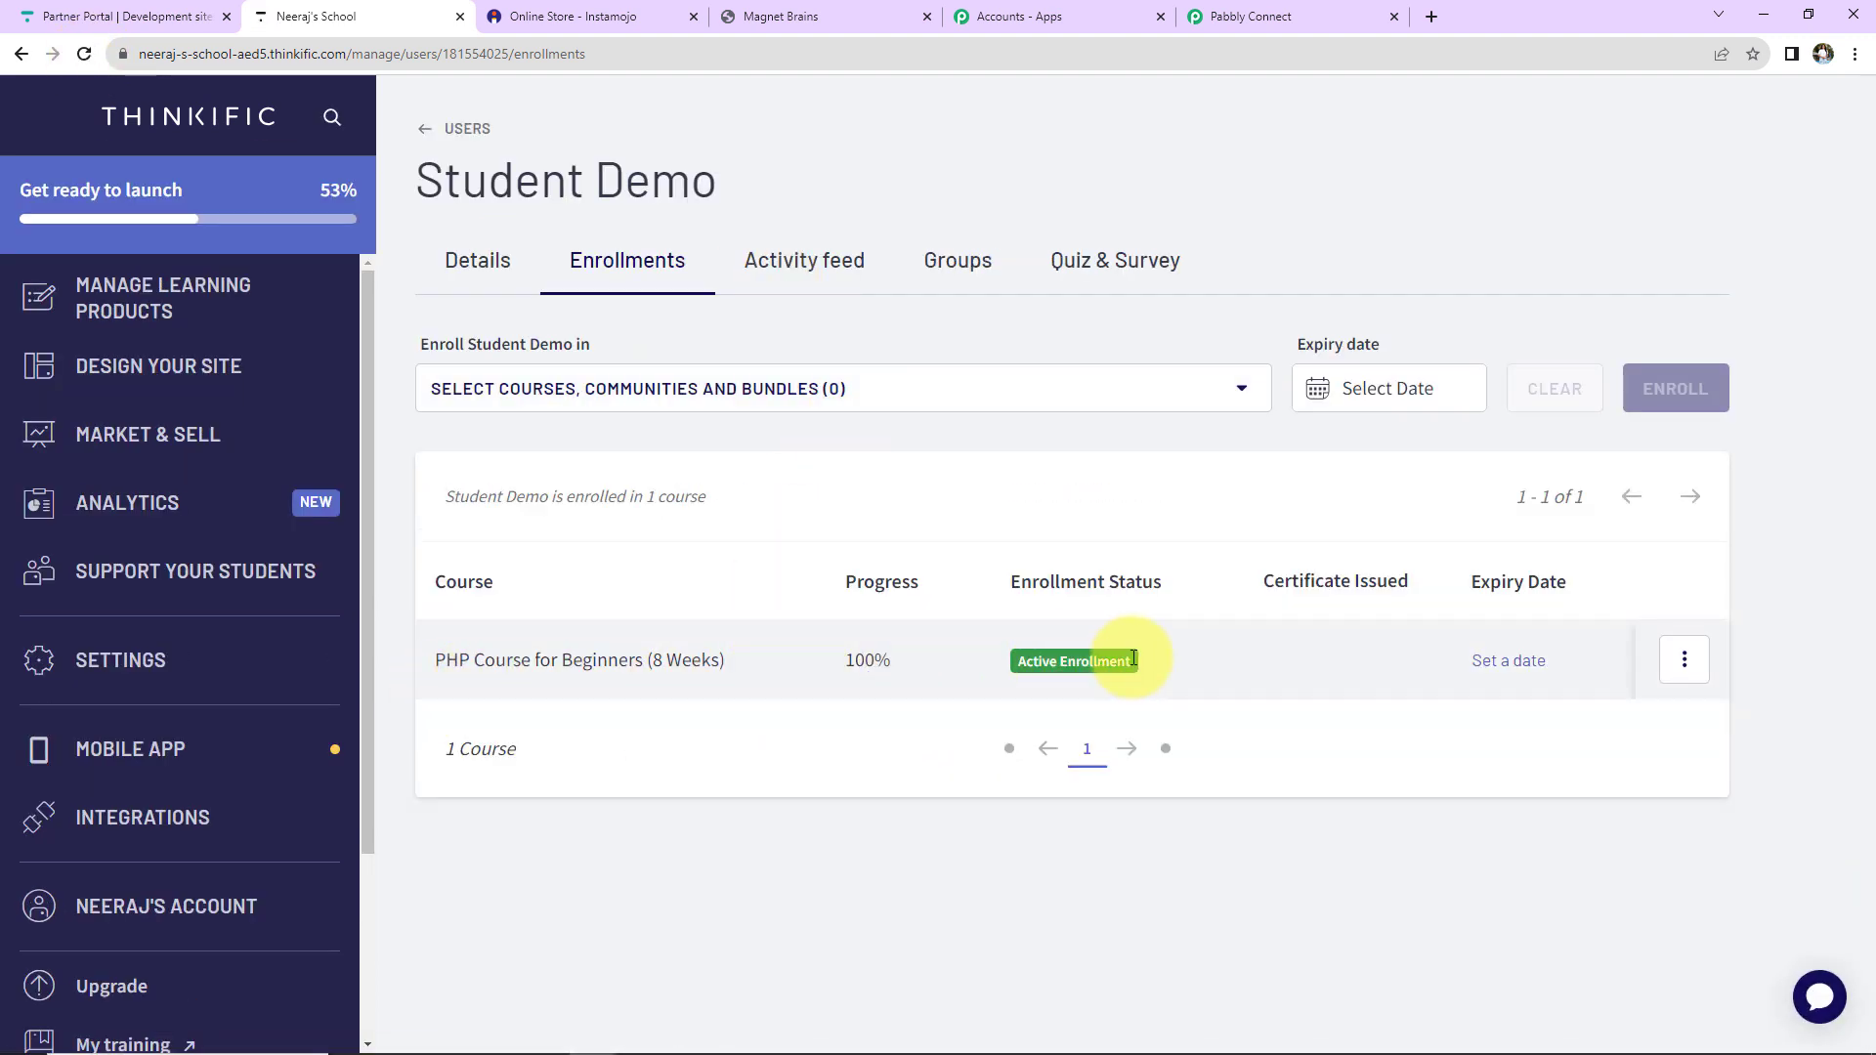
left_click(1286, 19)
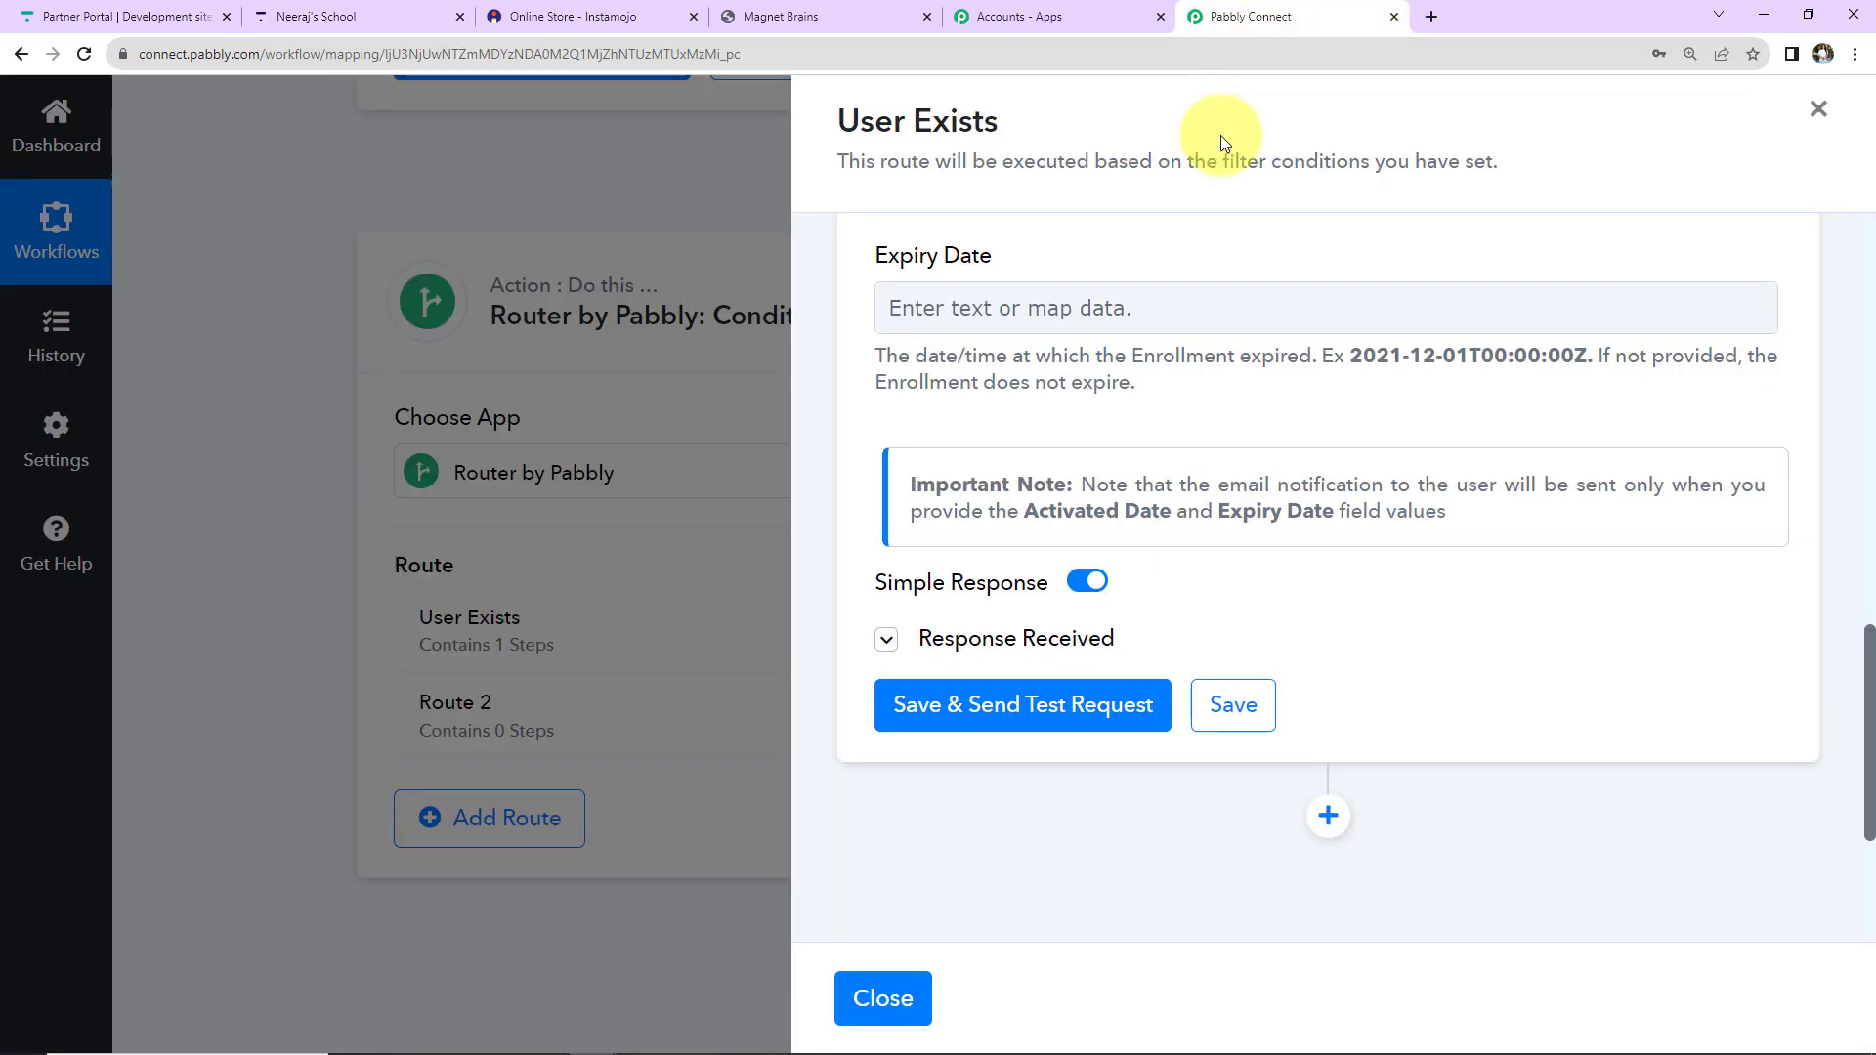
Rename Route 2 to 'User Doesn't Exist'.
left_click(873, 1016)
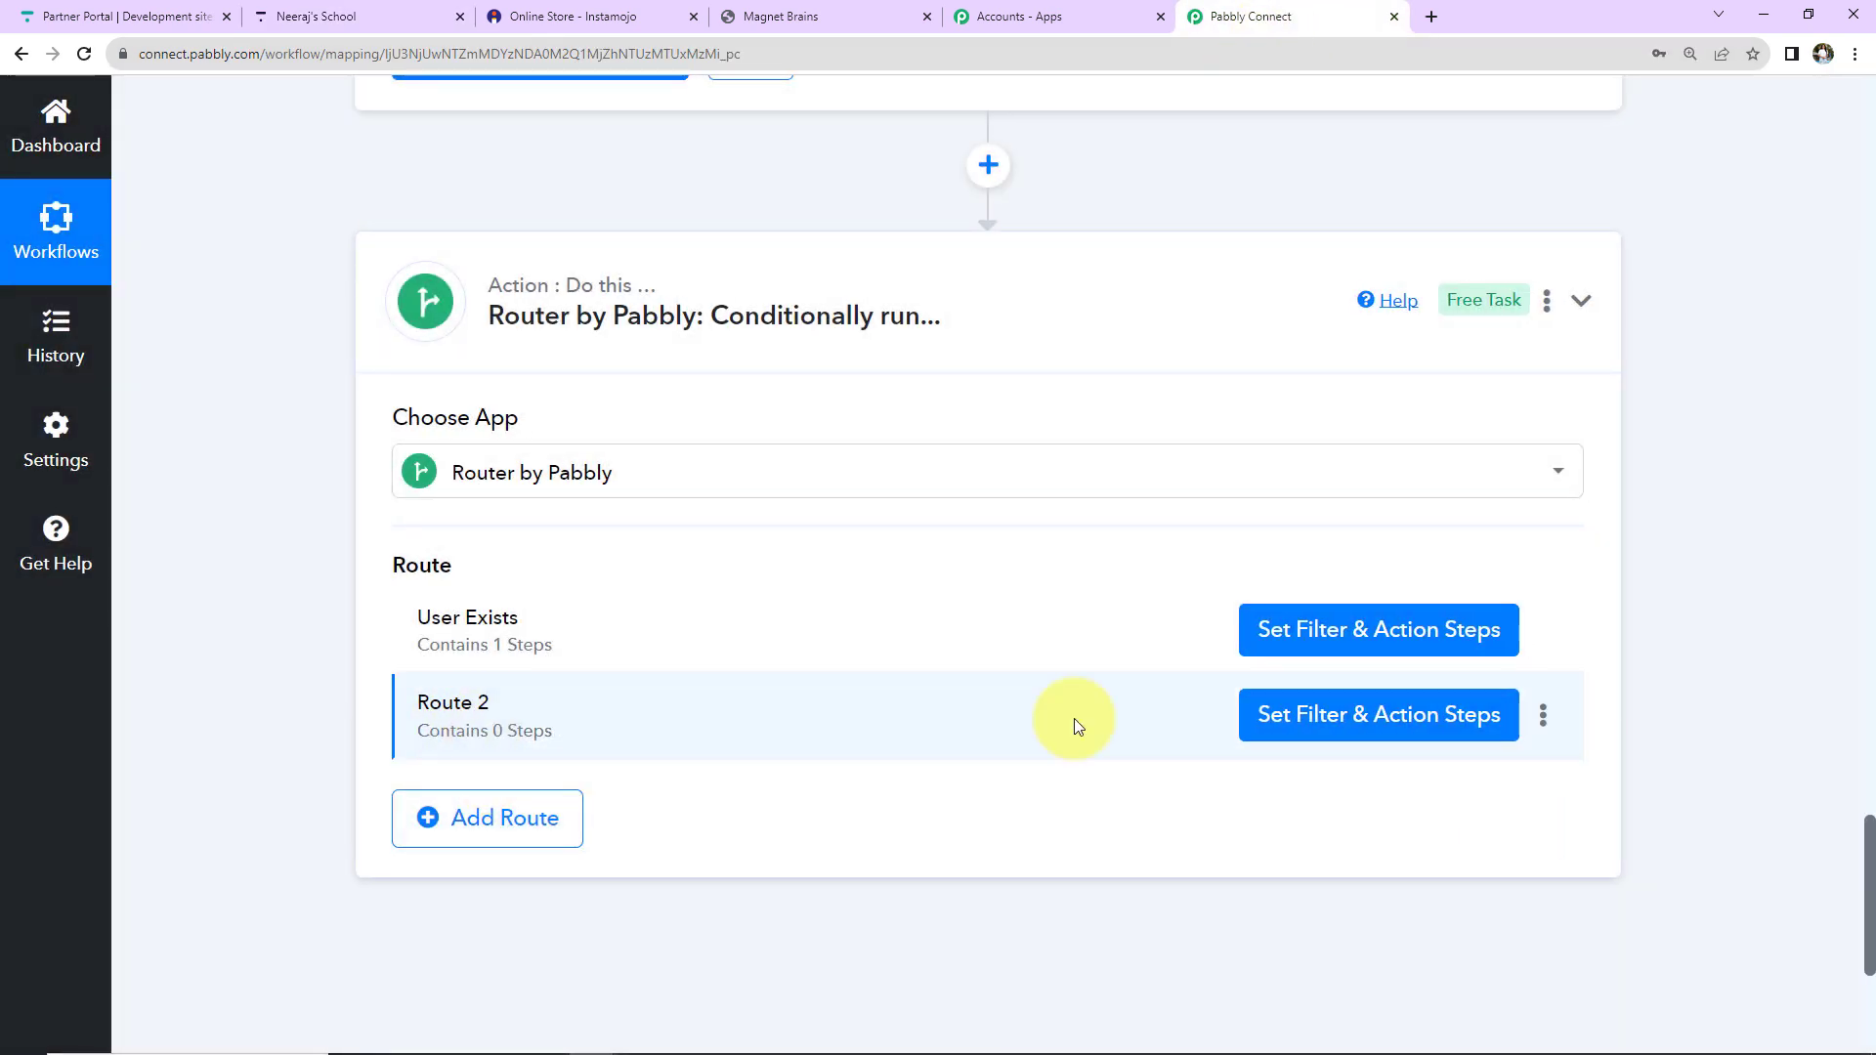
left_click(1543, 714)
left_click(1380, 760)
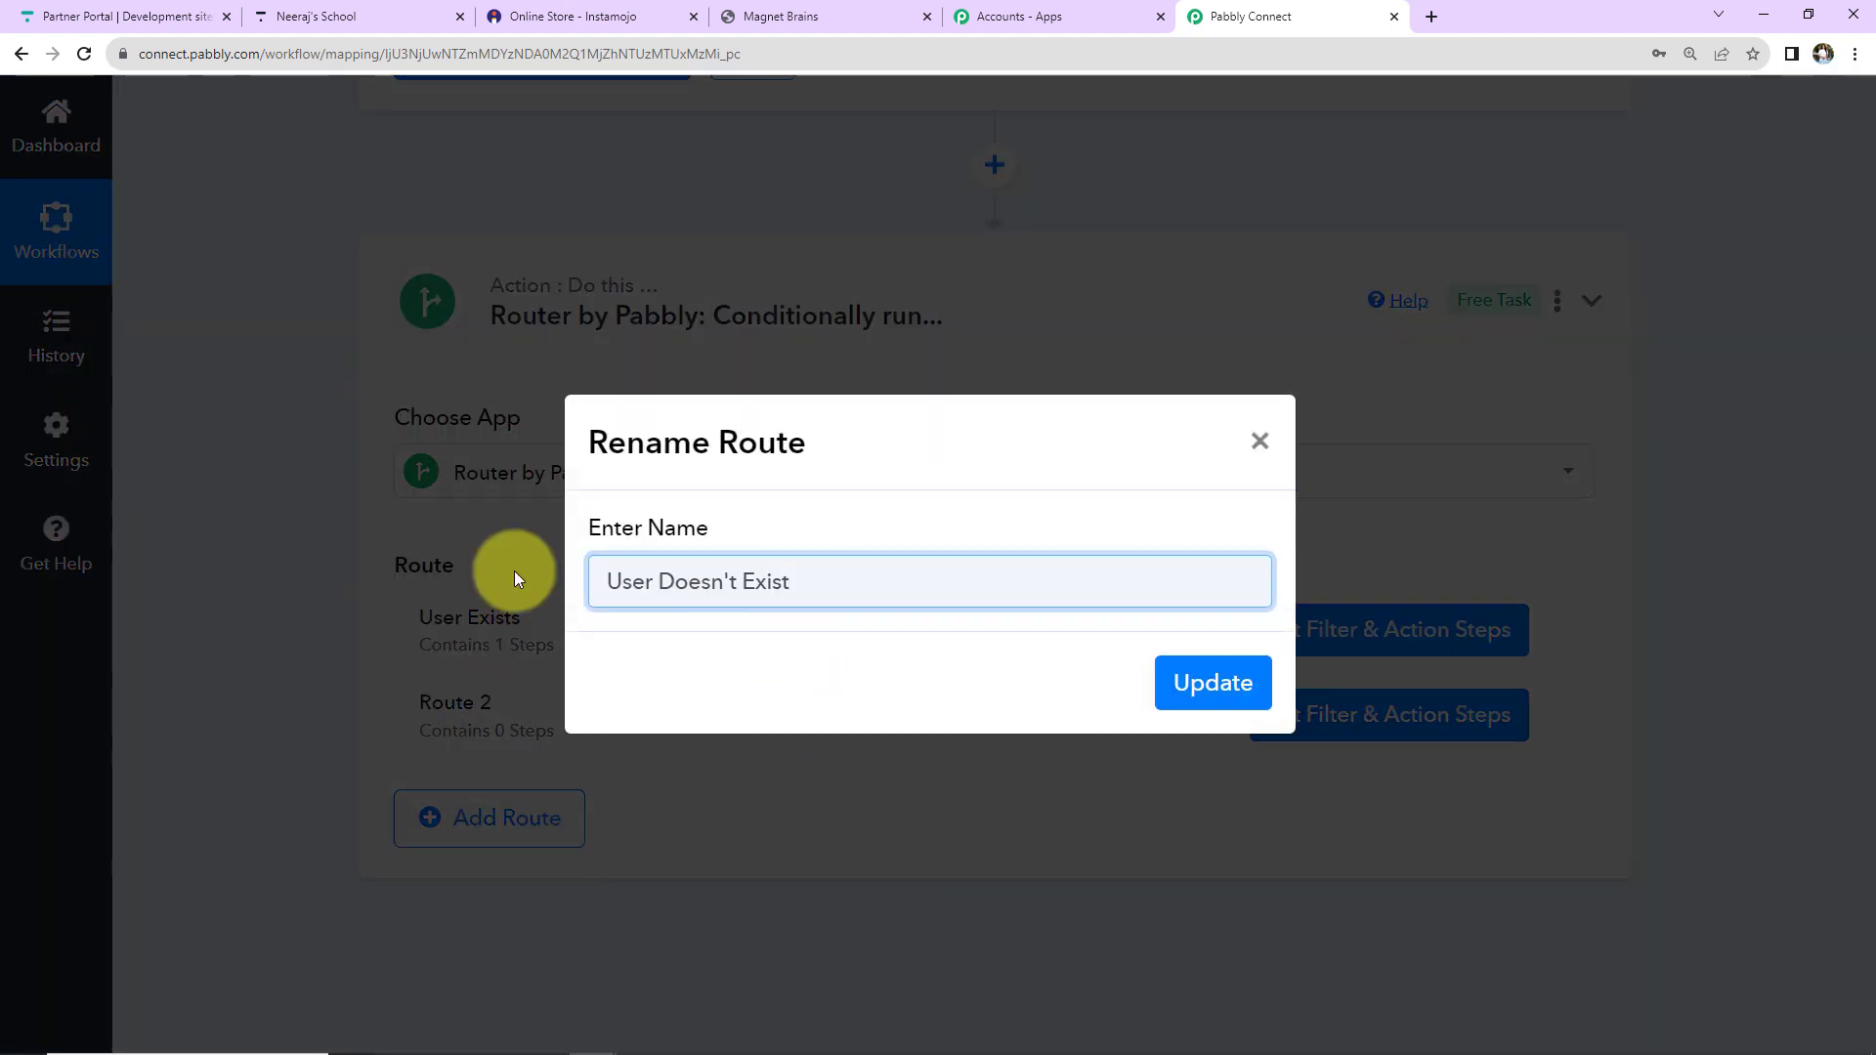
left_click(1208, 689)
Set the route filter to Meta Pagination Total Items Equal to 0 and test it.
left_click(1212, 700)
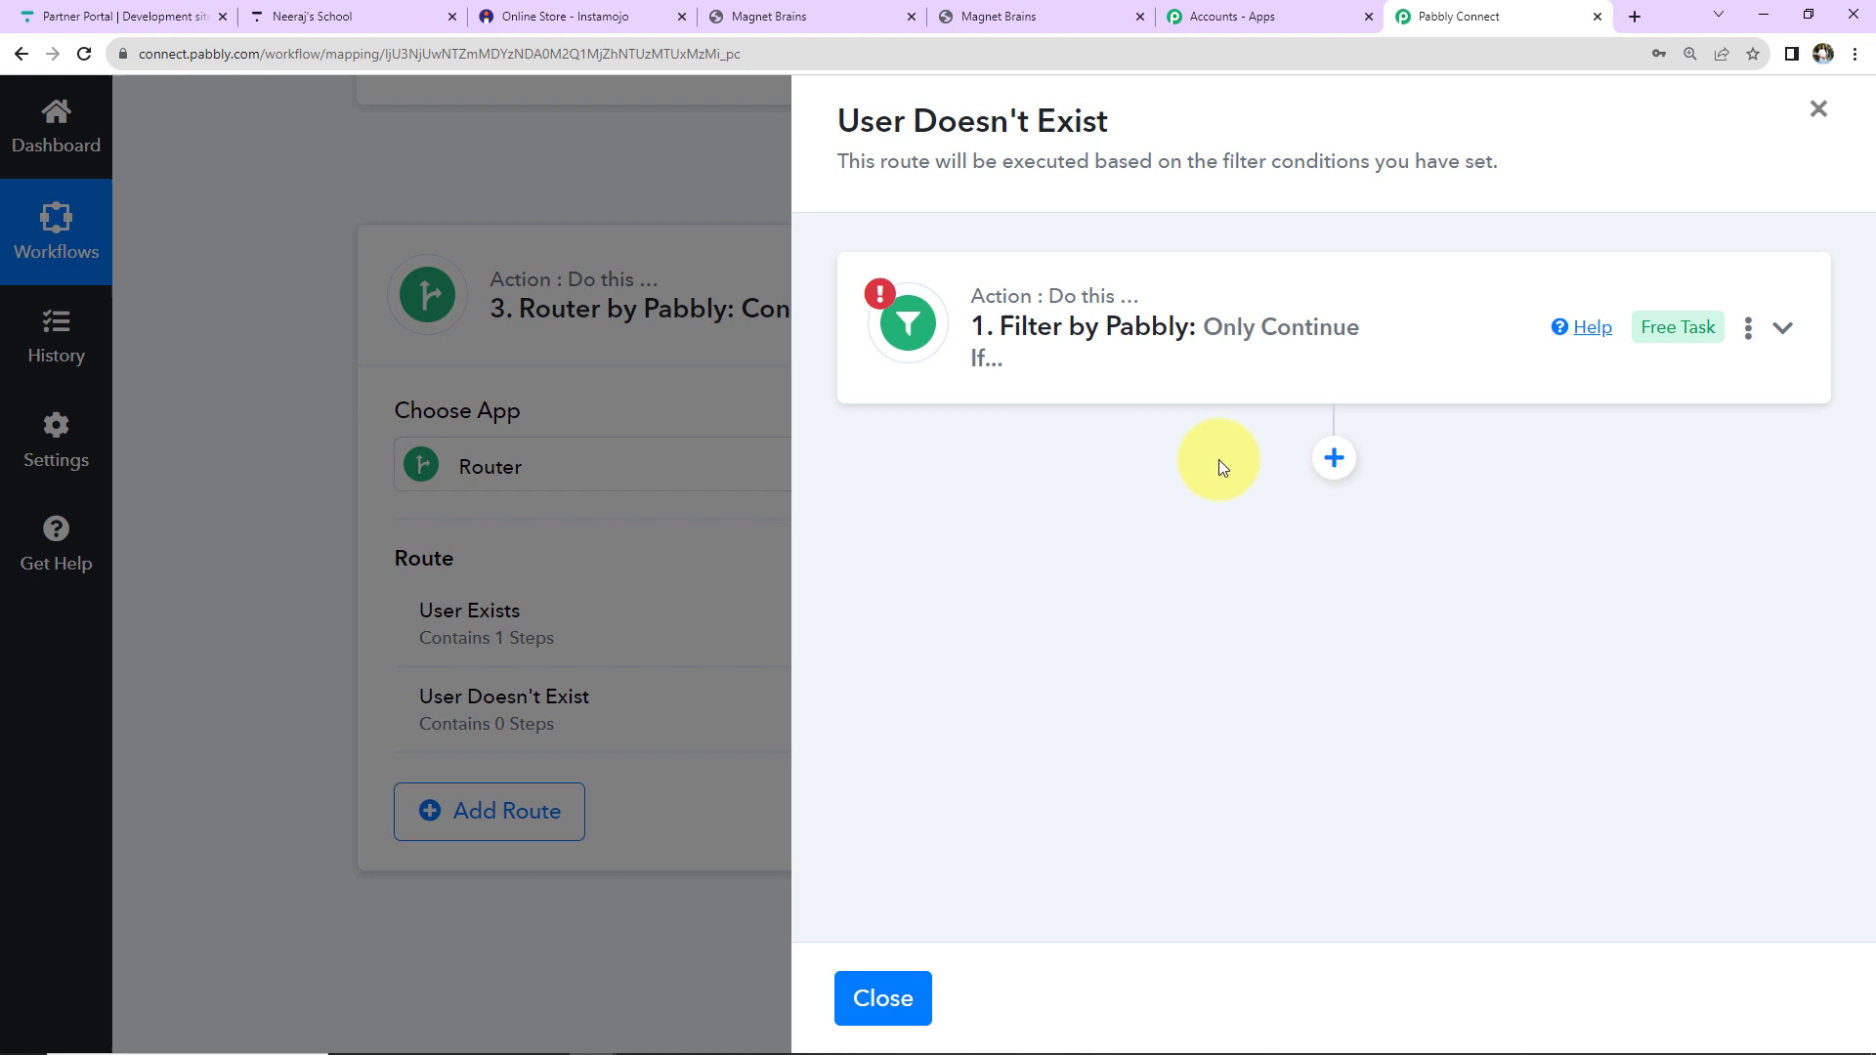
left_click(1145, 372)
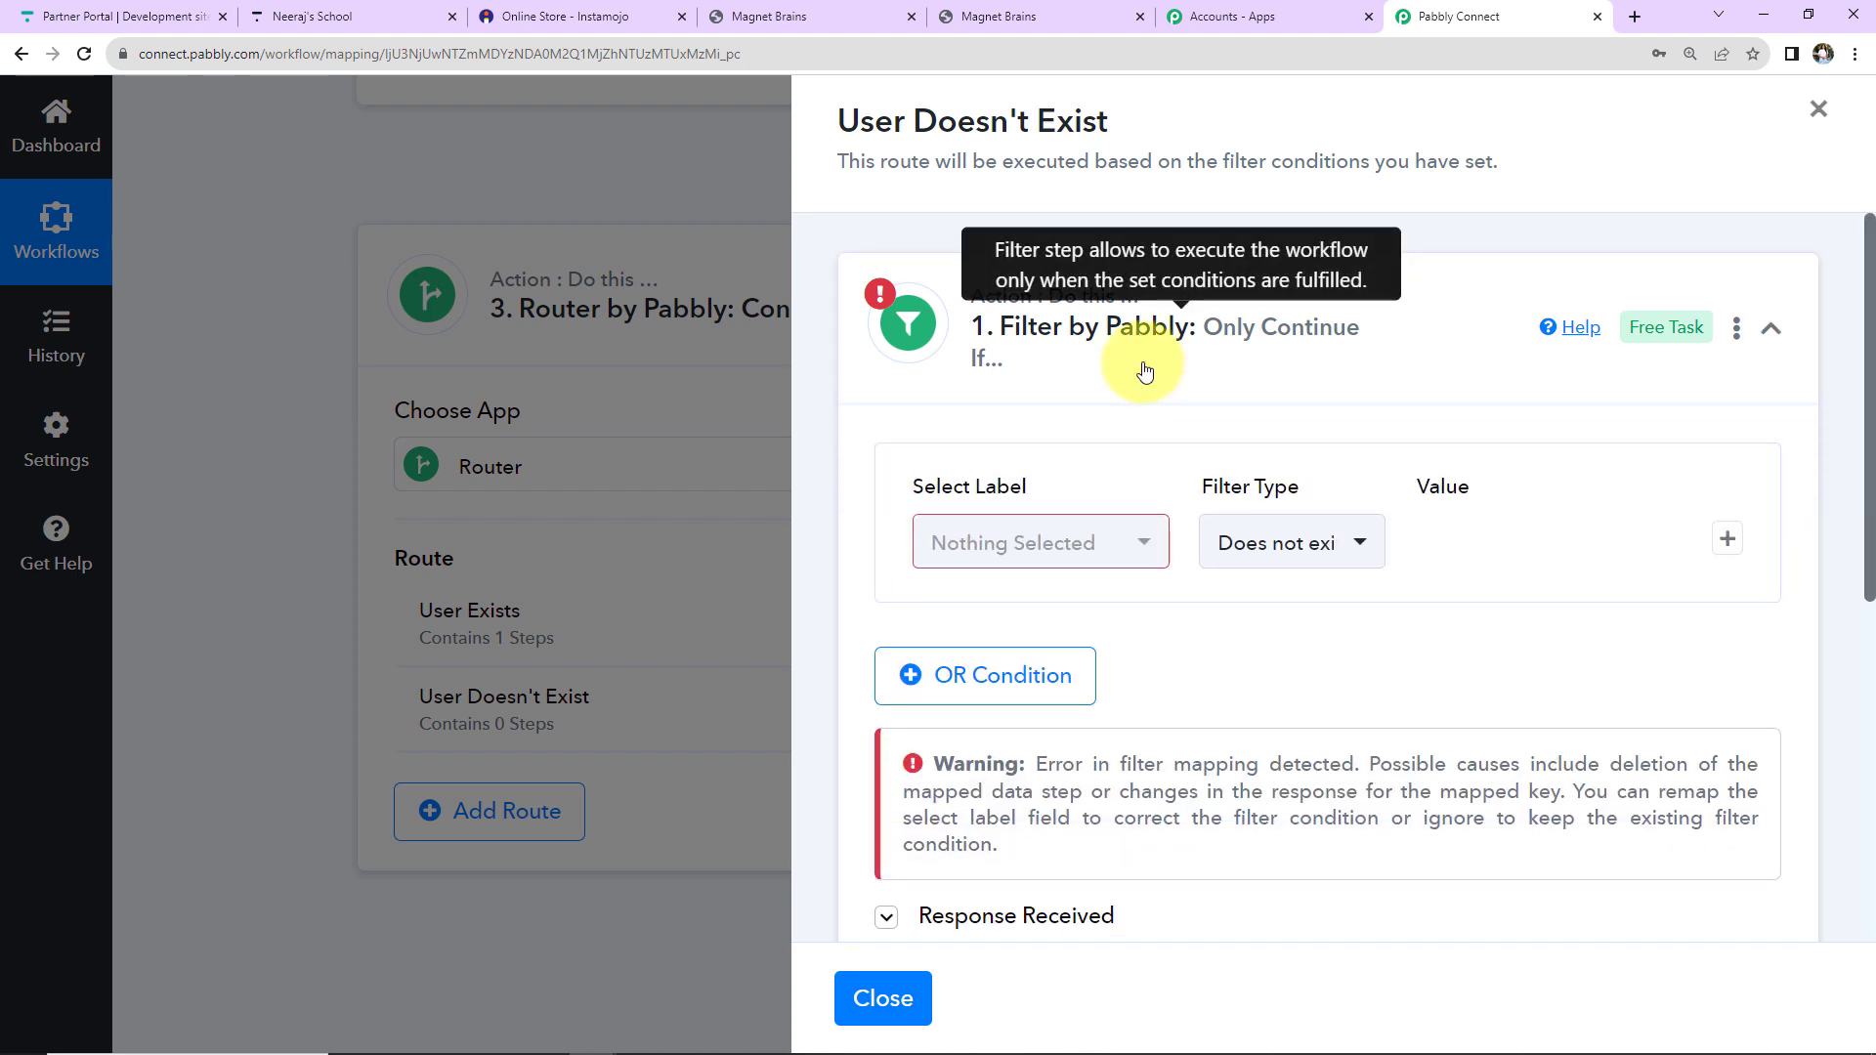
left_click(1143, 547)
left_click(1123, 789)
scroll(1607, 637, "down", 5)
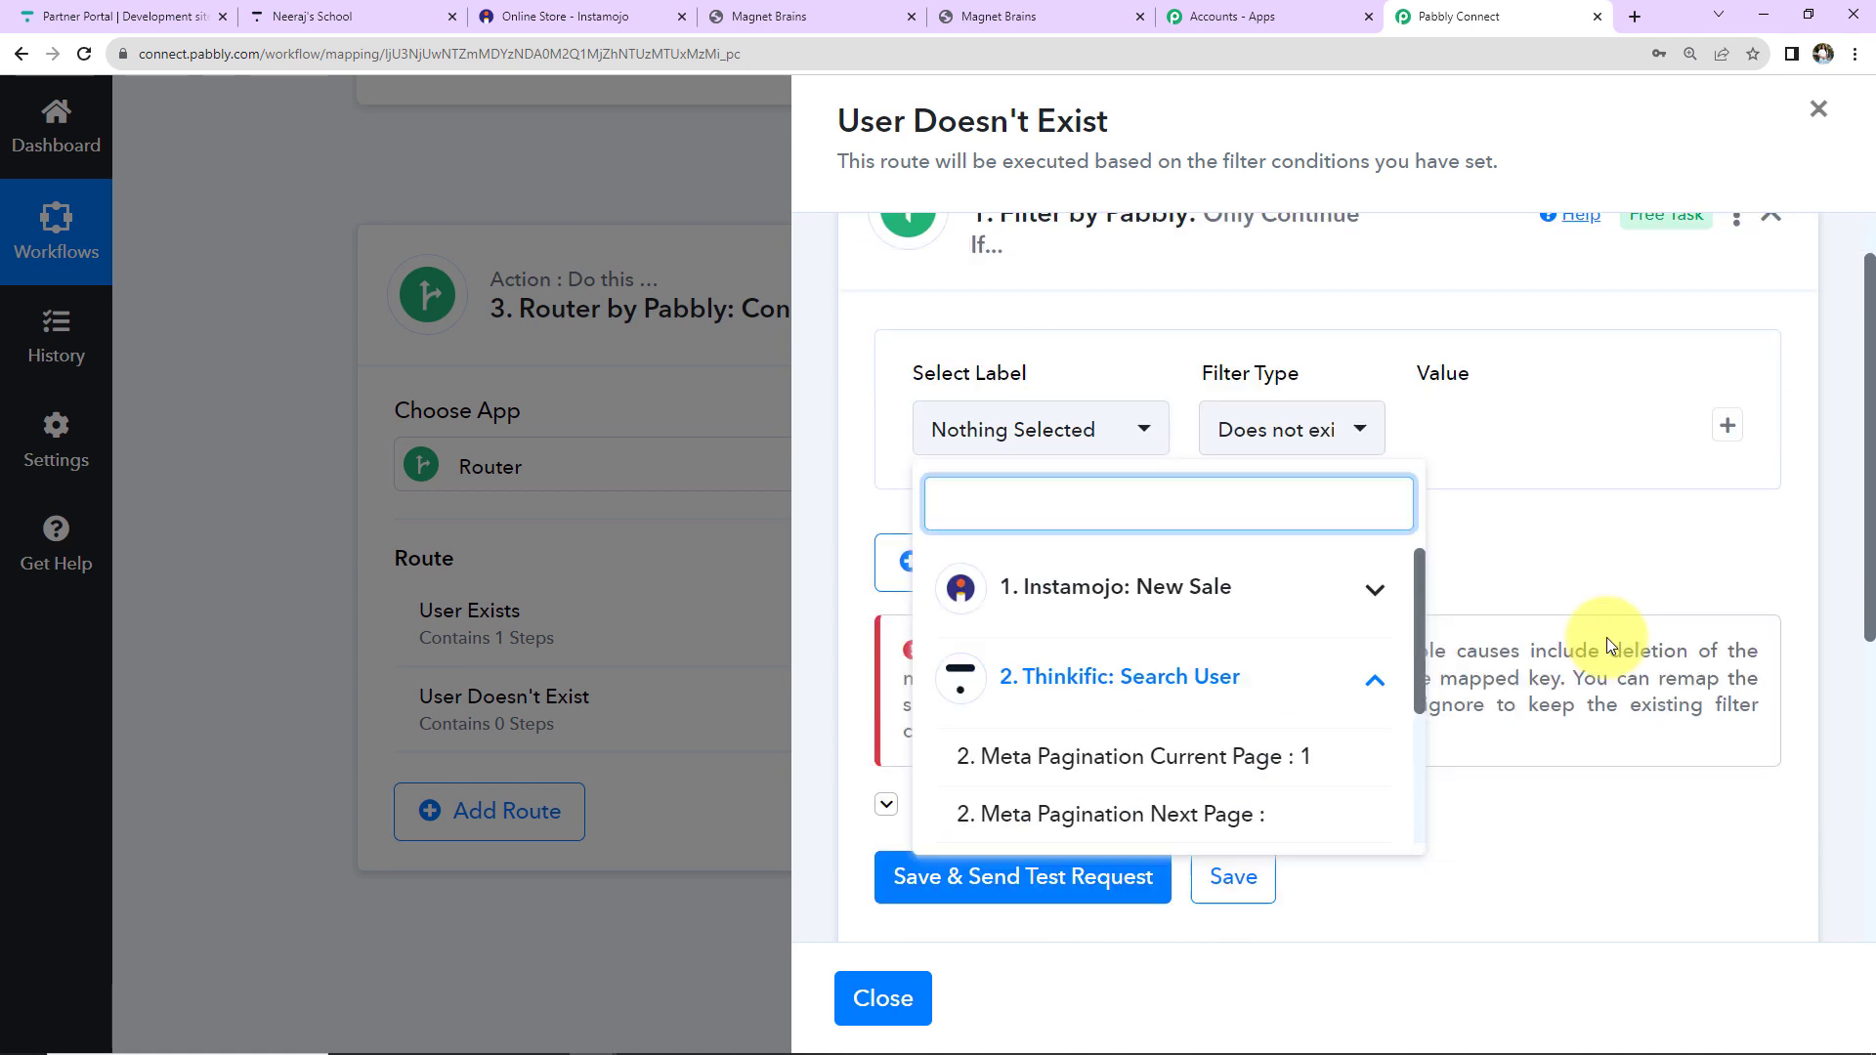
left_click_drag(1410, 595, 1410, 615)
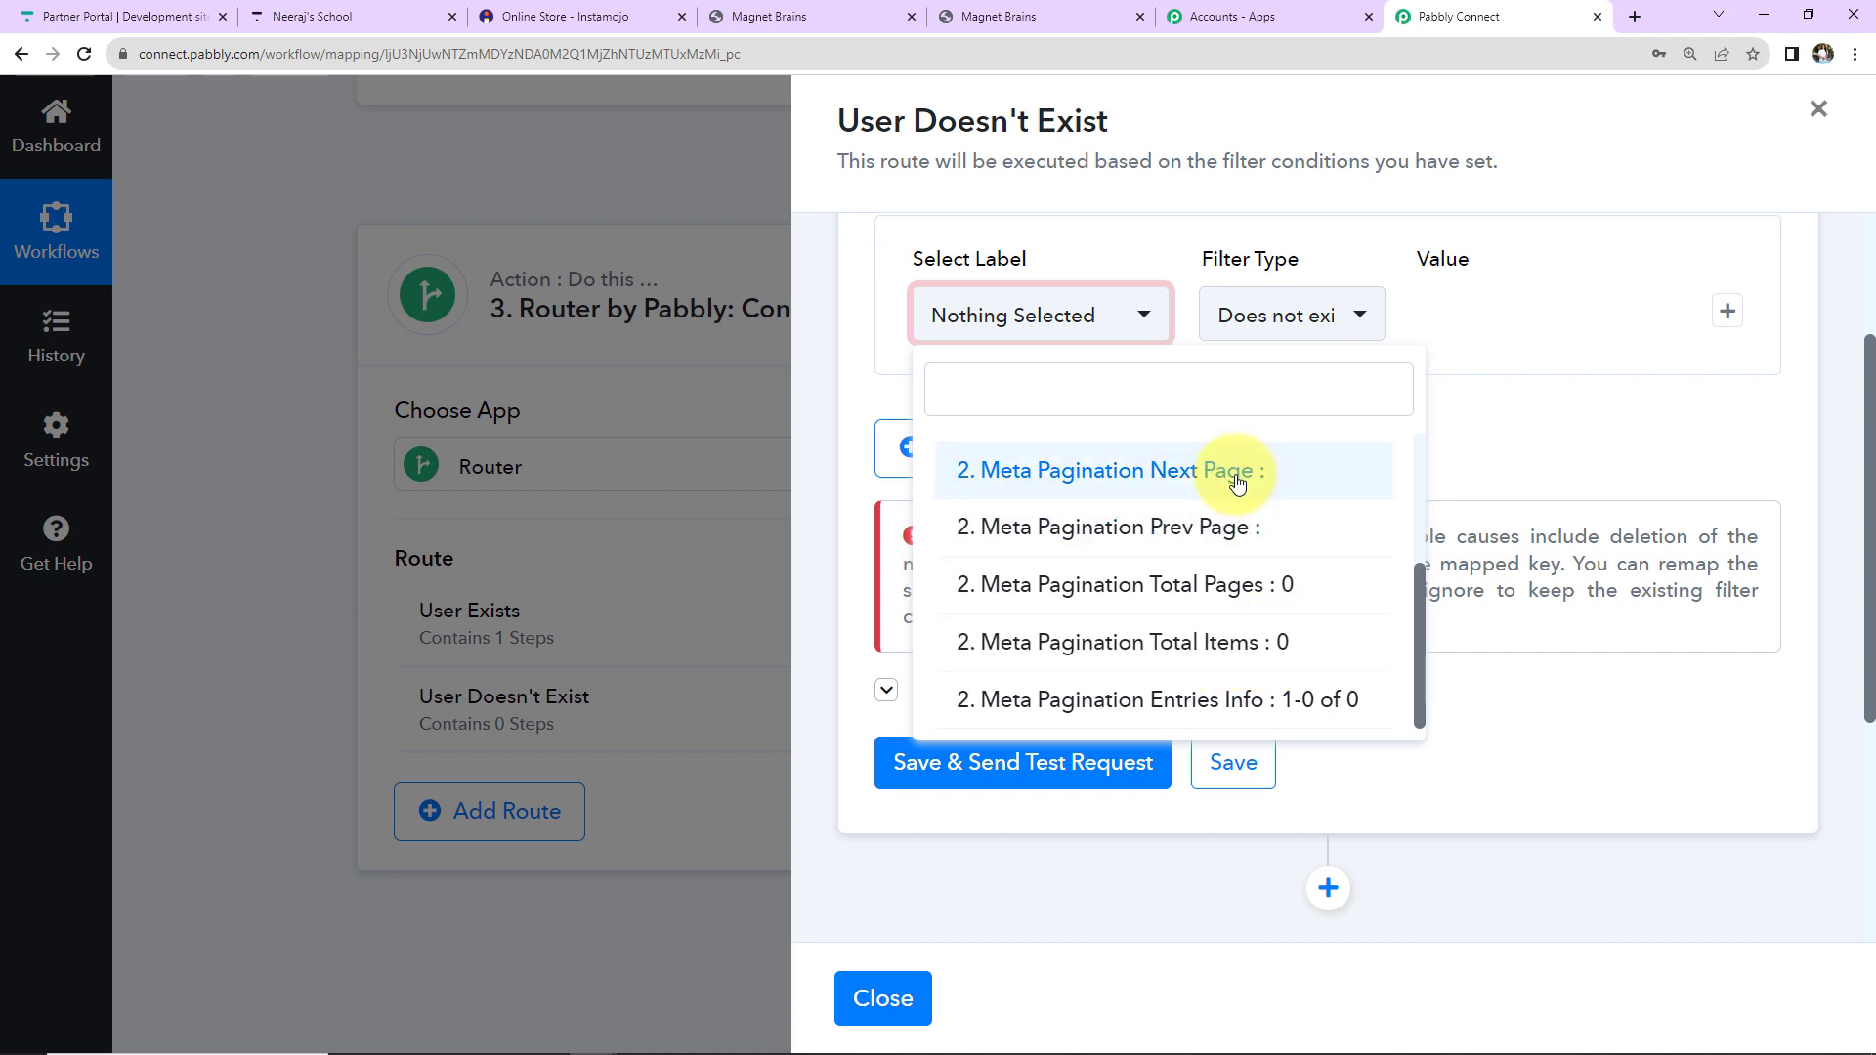
left_click(1169, 645)
left_click(1332, 333)
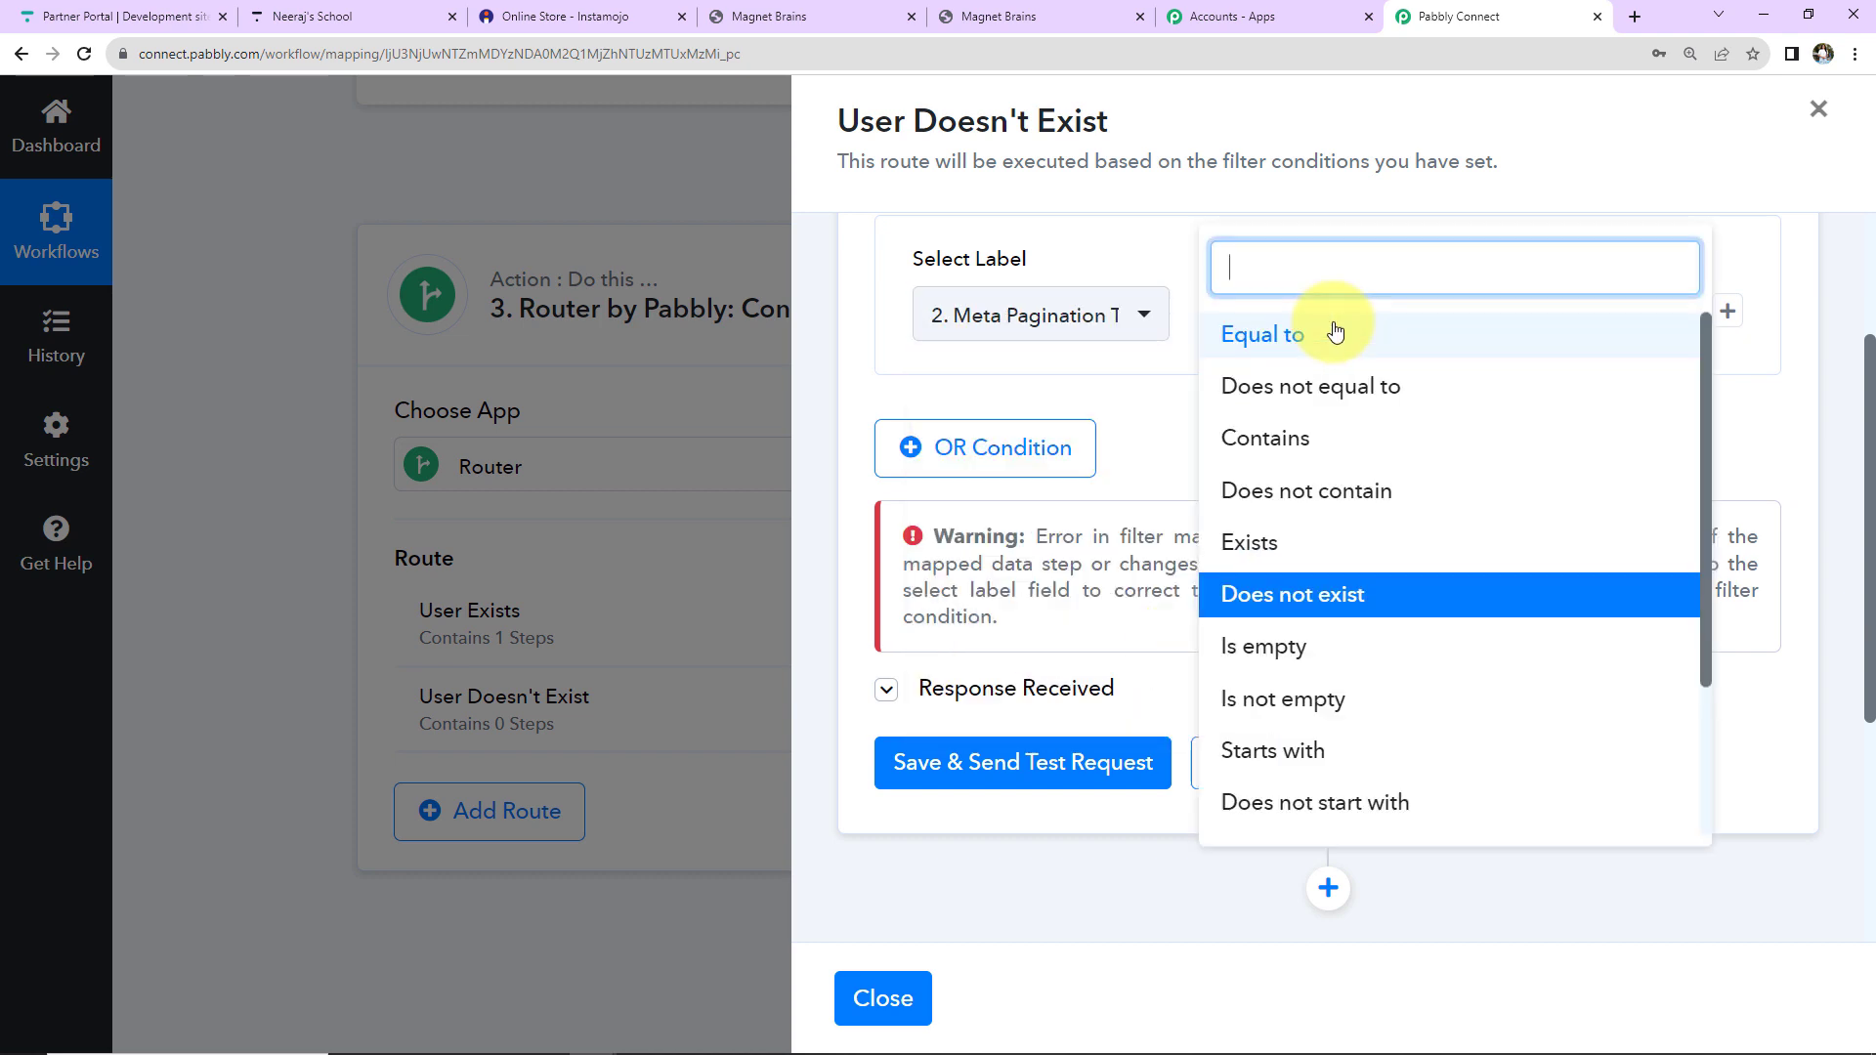
left_click(1260, 334)
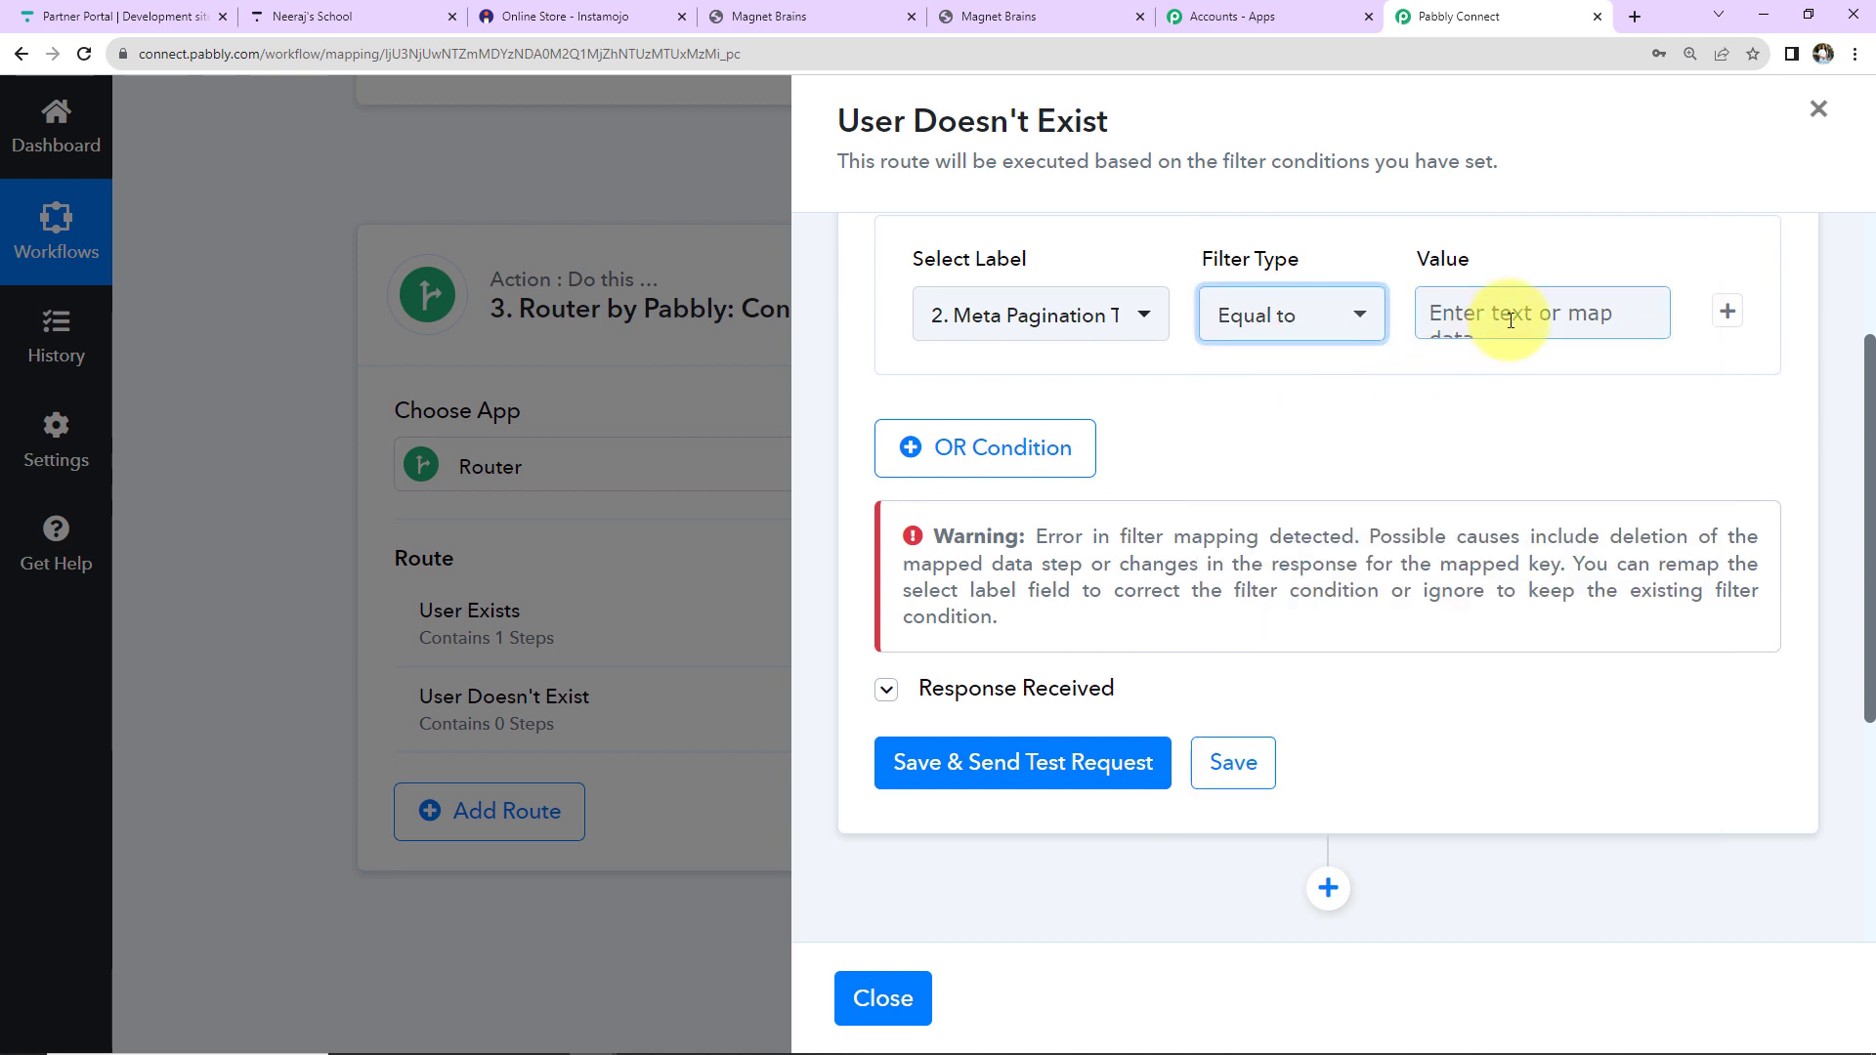
left_click(1510, 319)
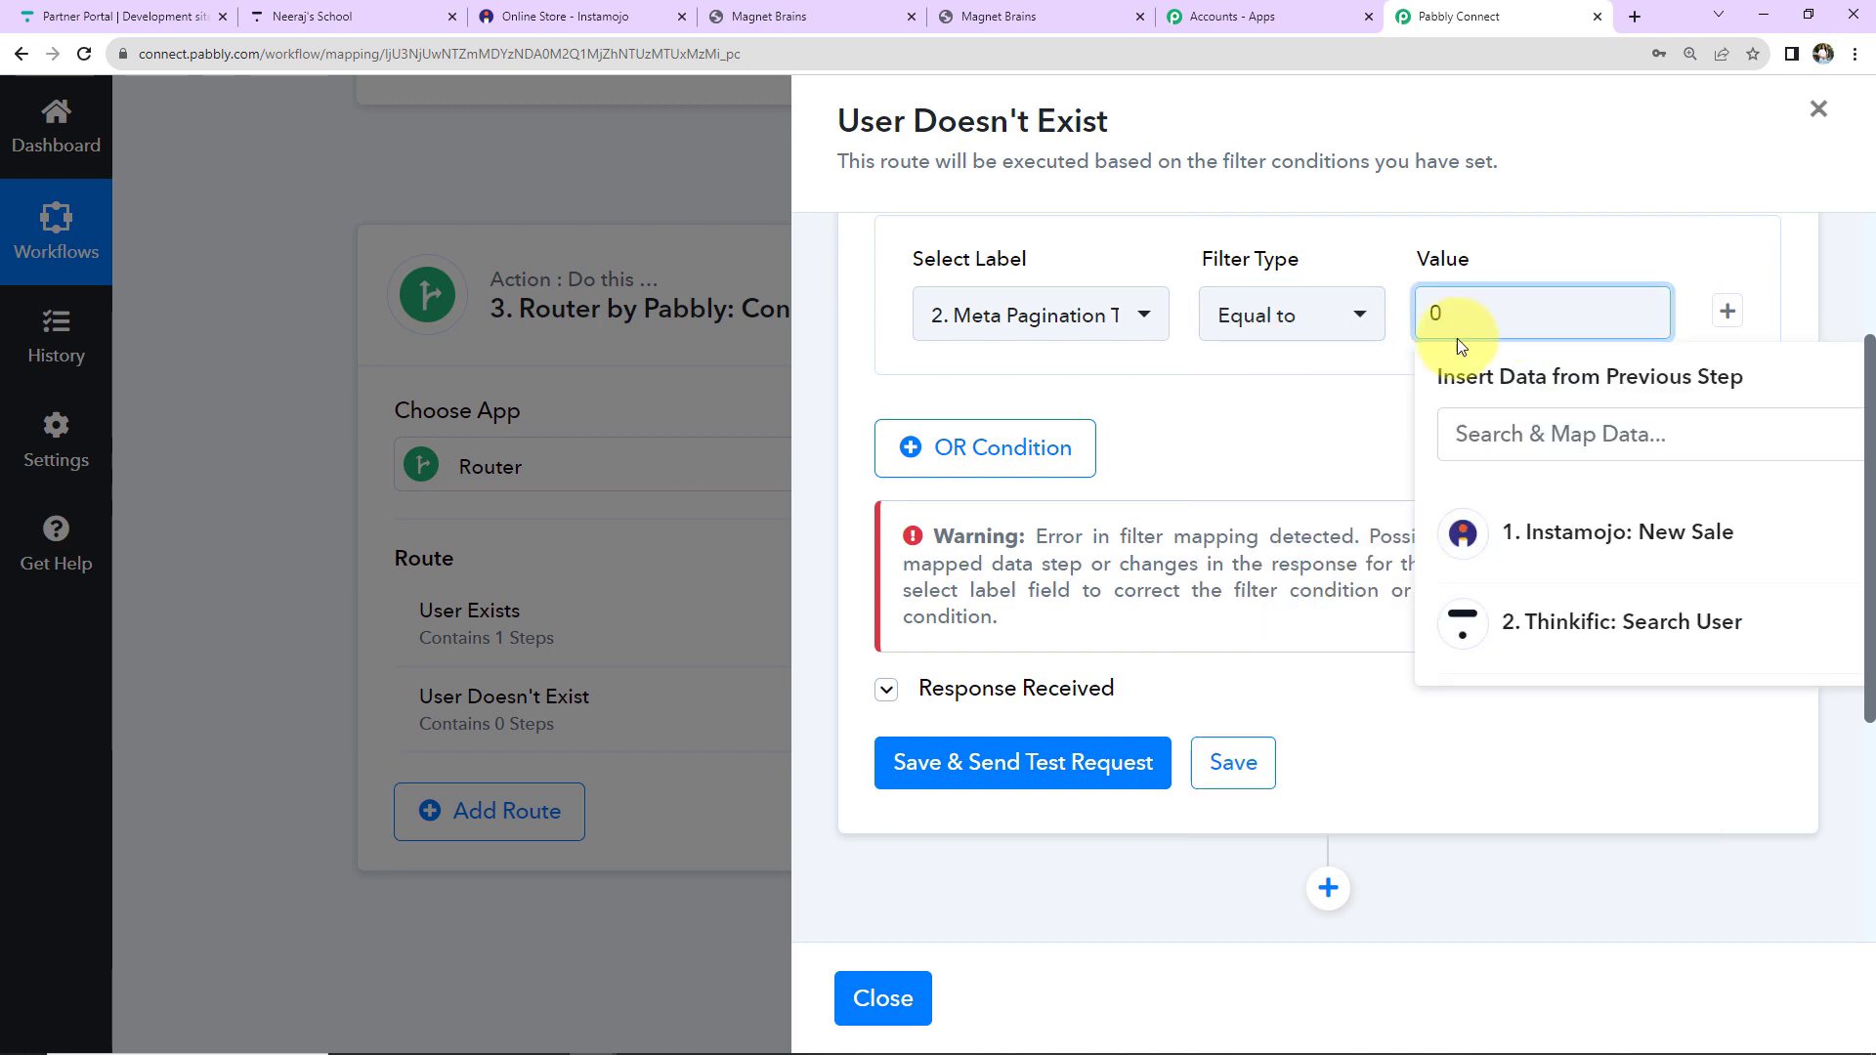
type("0")
left_click(1074, 764)
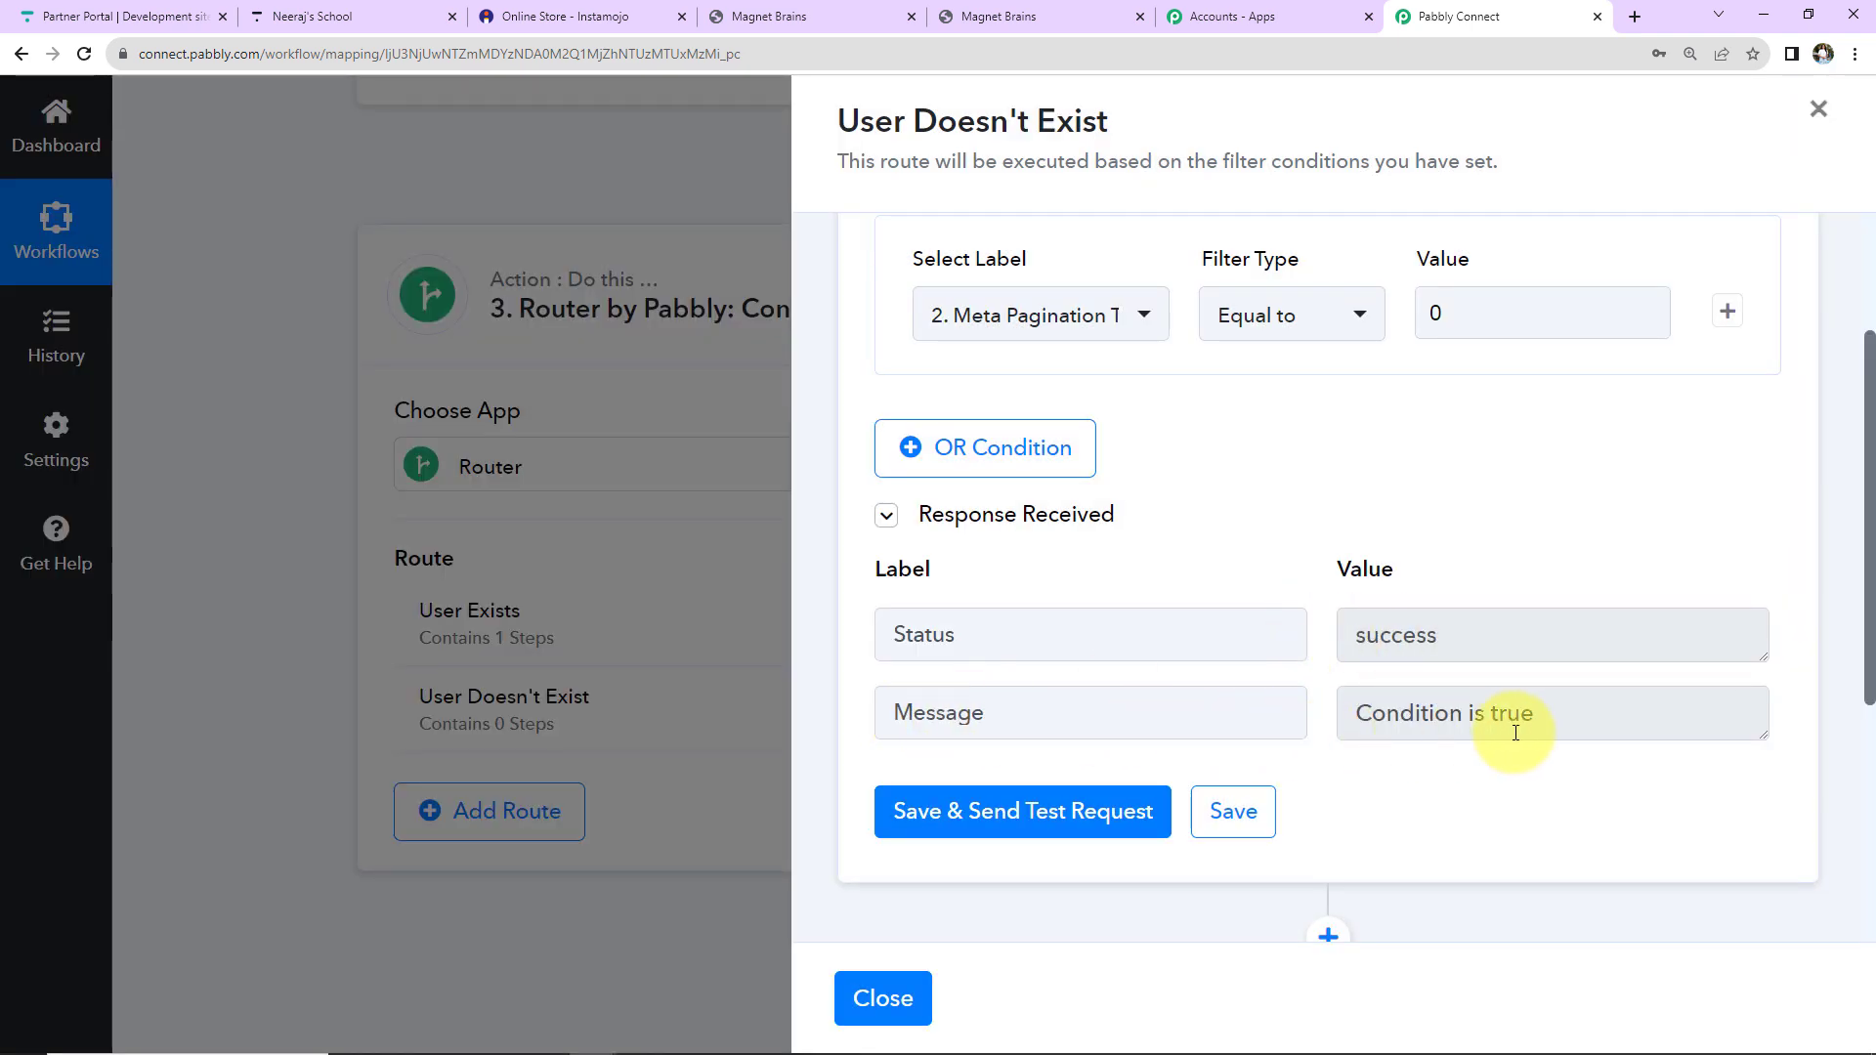
scroll(1466, 488, "down", 5)
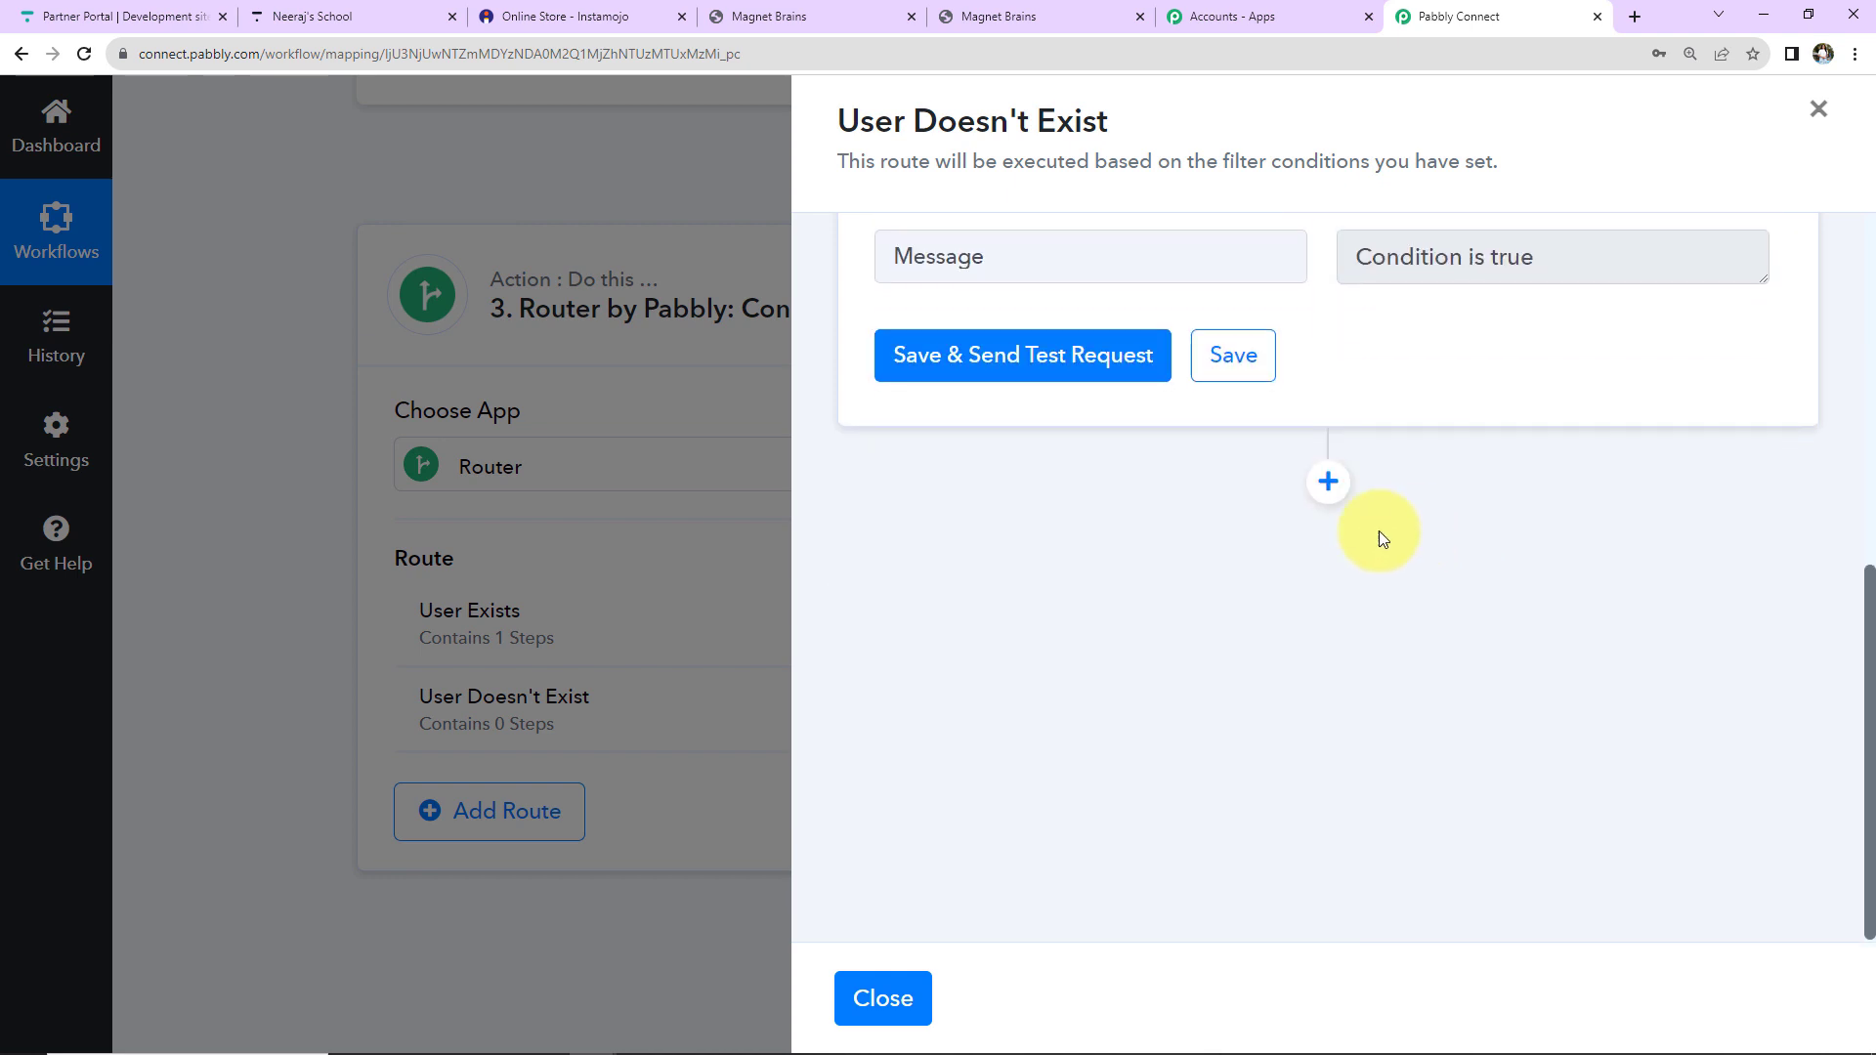
Add a Thinkific Create User step using the existing Thinkific connection.
left_click(1328, 482)
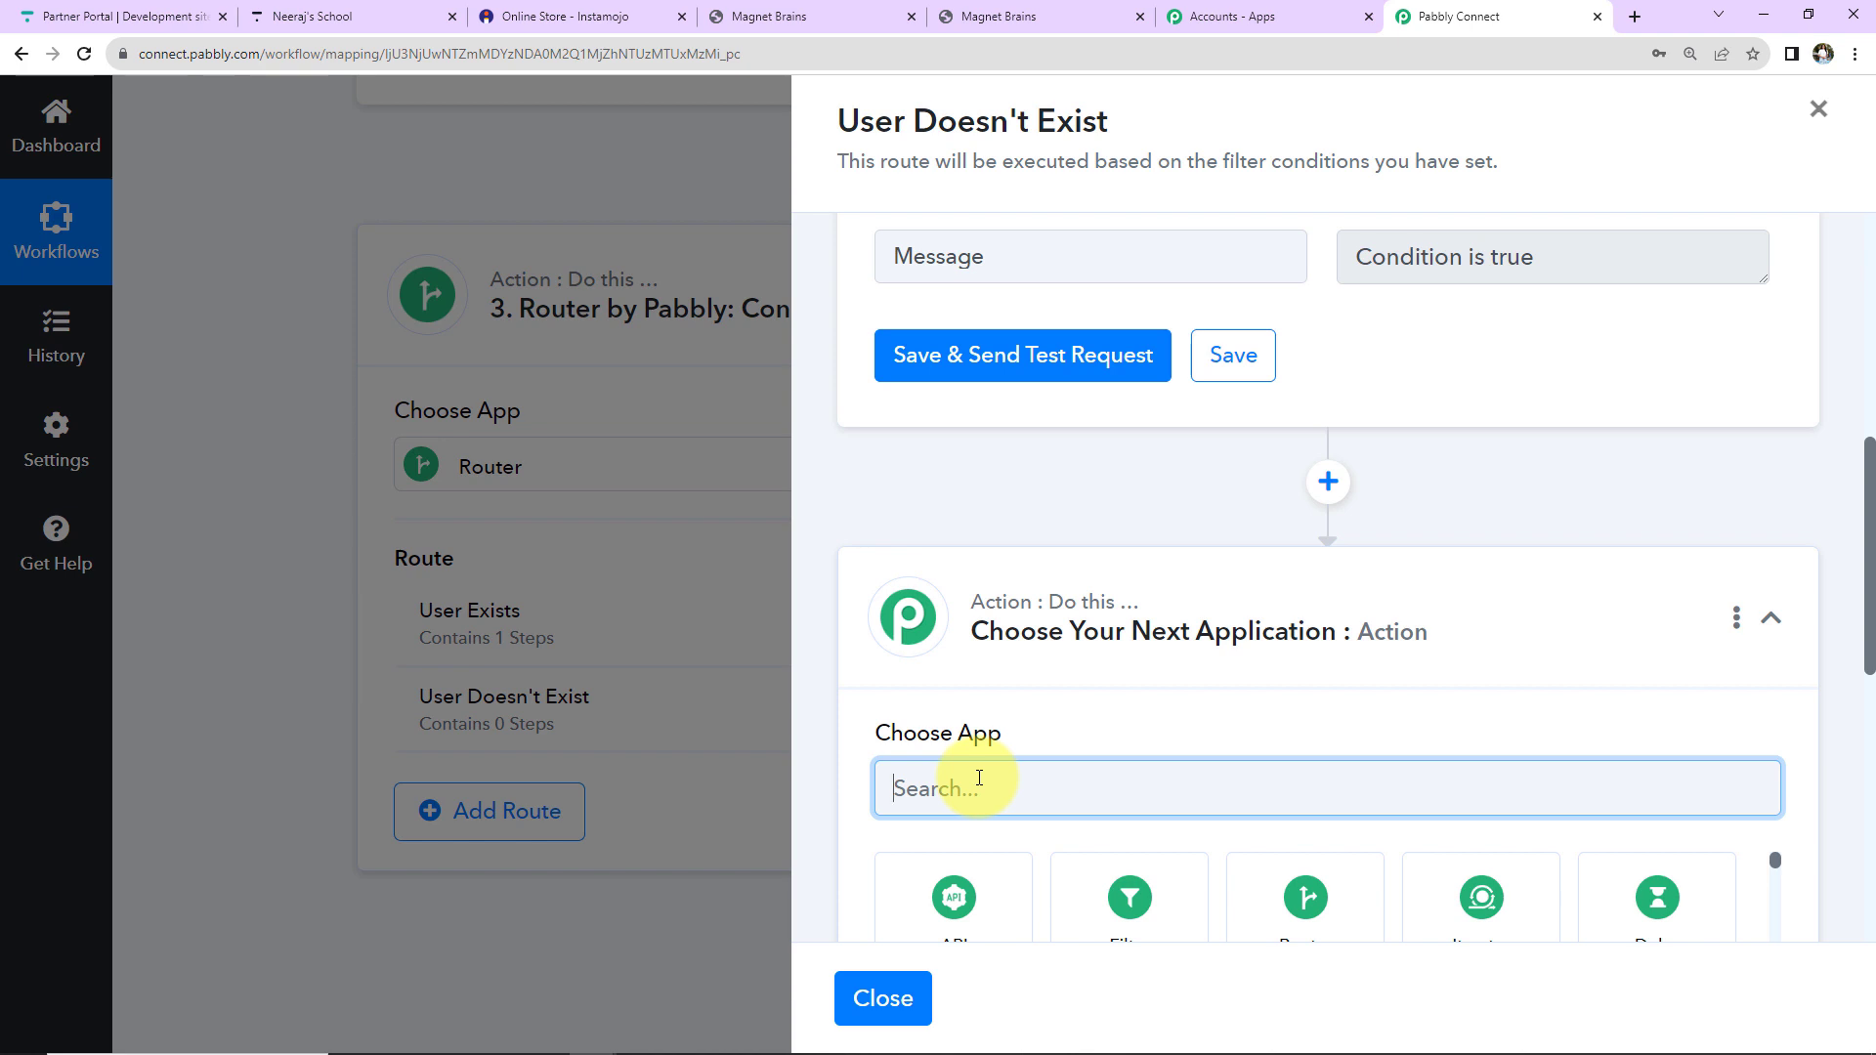
type("thin")
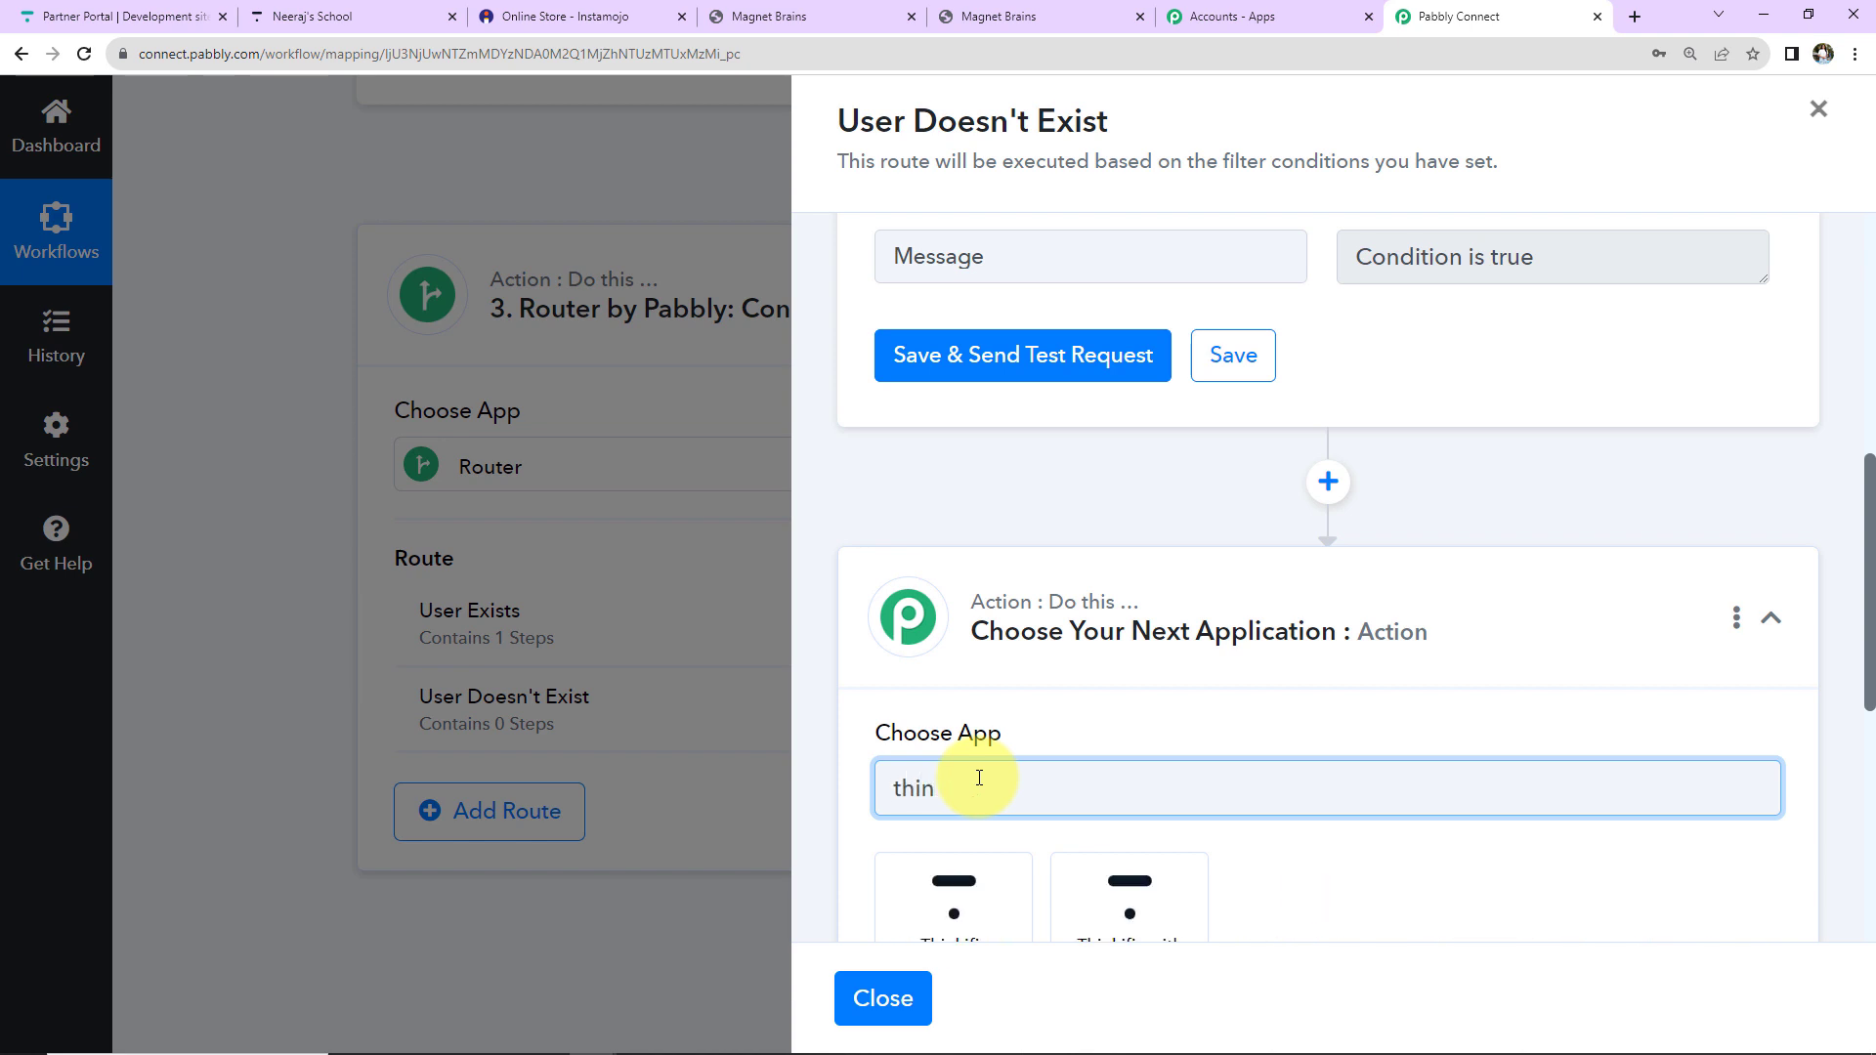
left_click(971, 879)
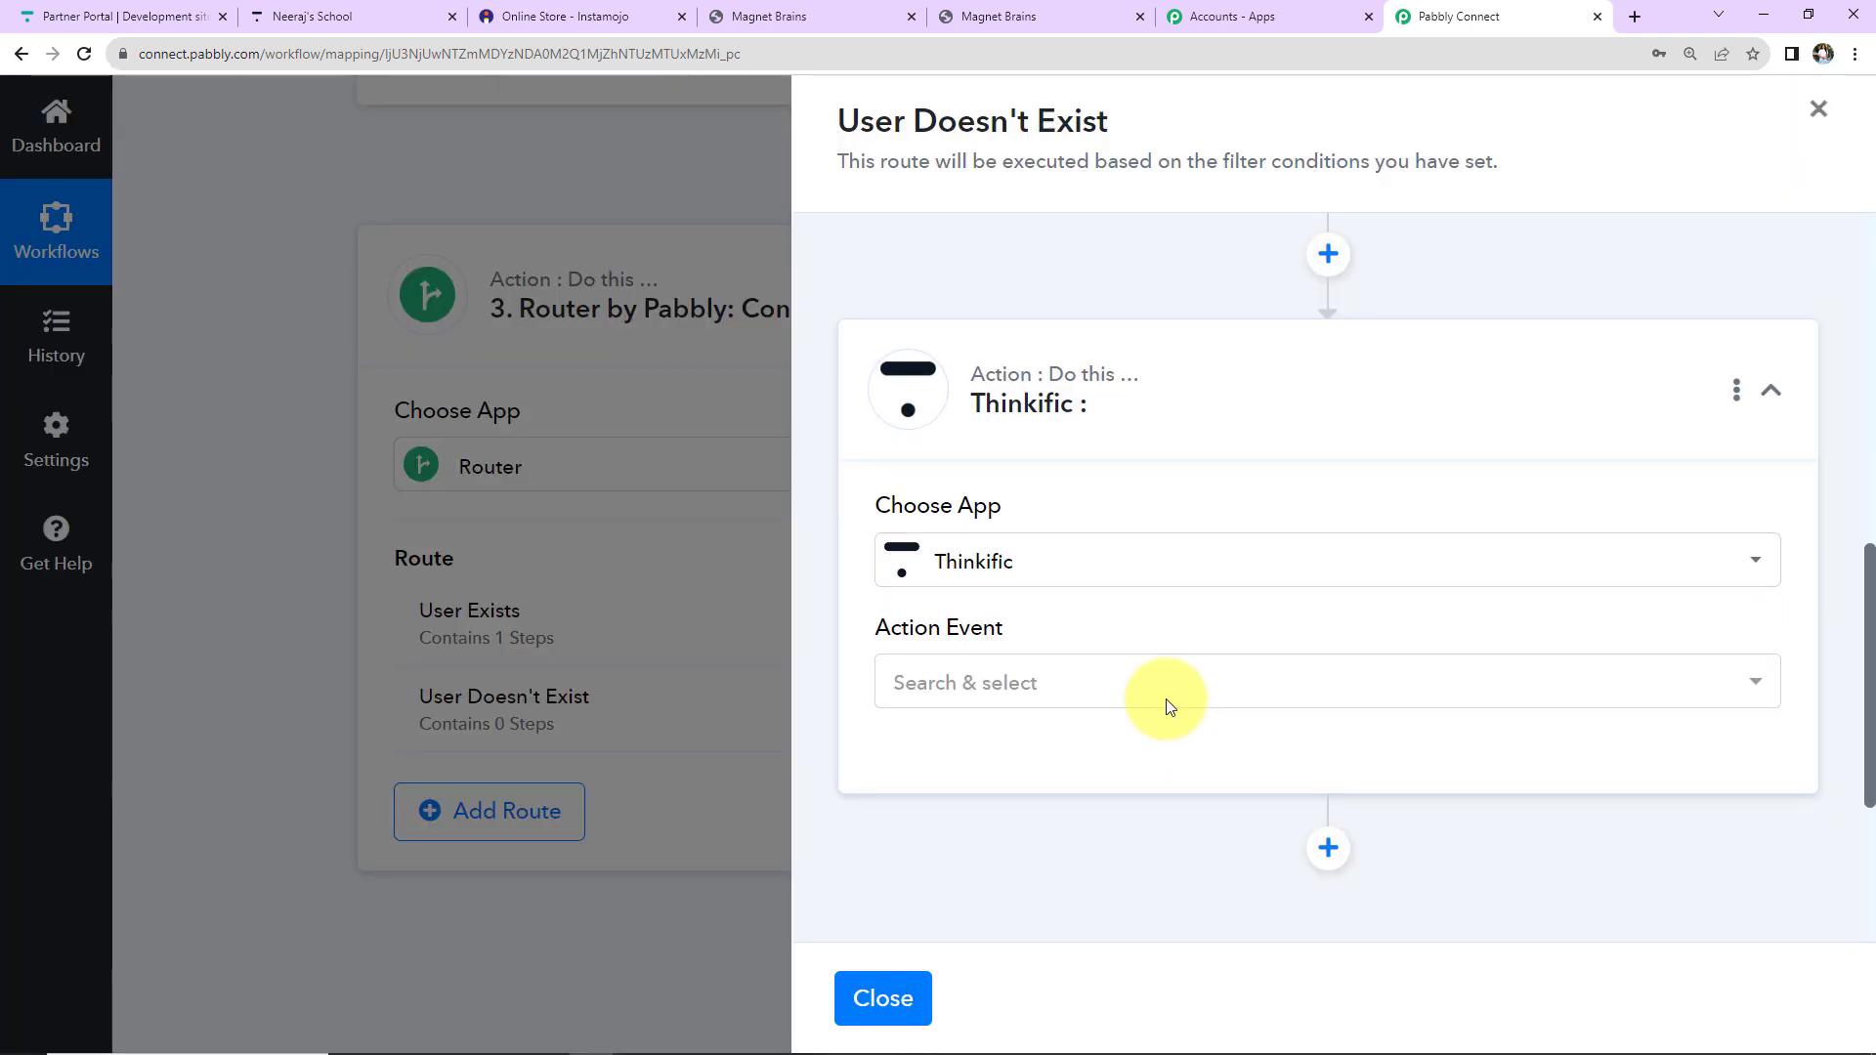
left_click(1170, 705)
left_click(1101, 577)
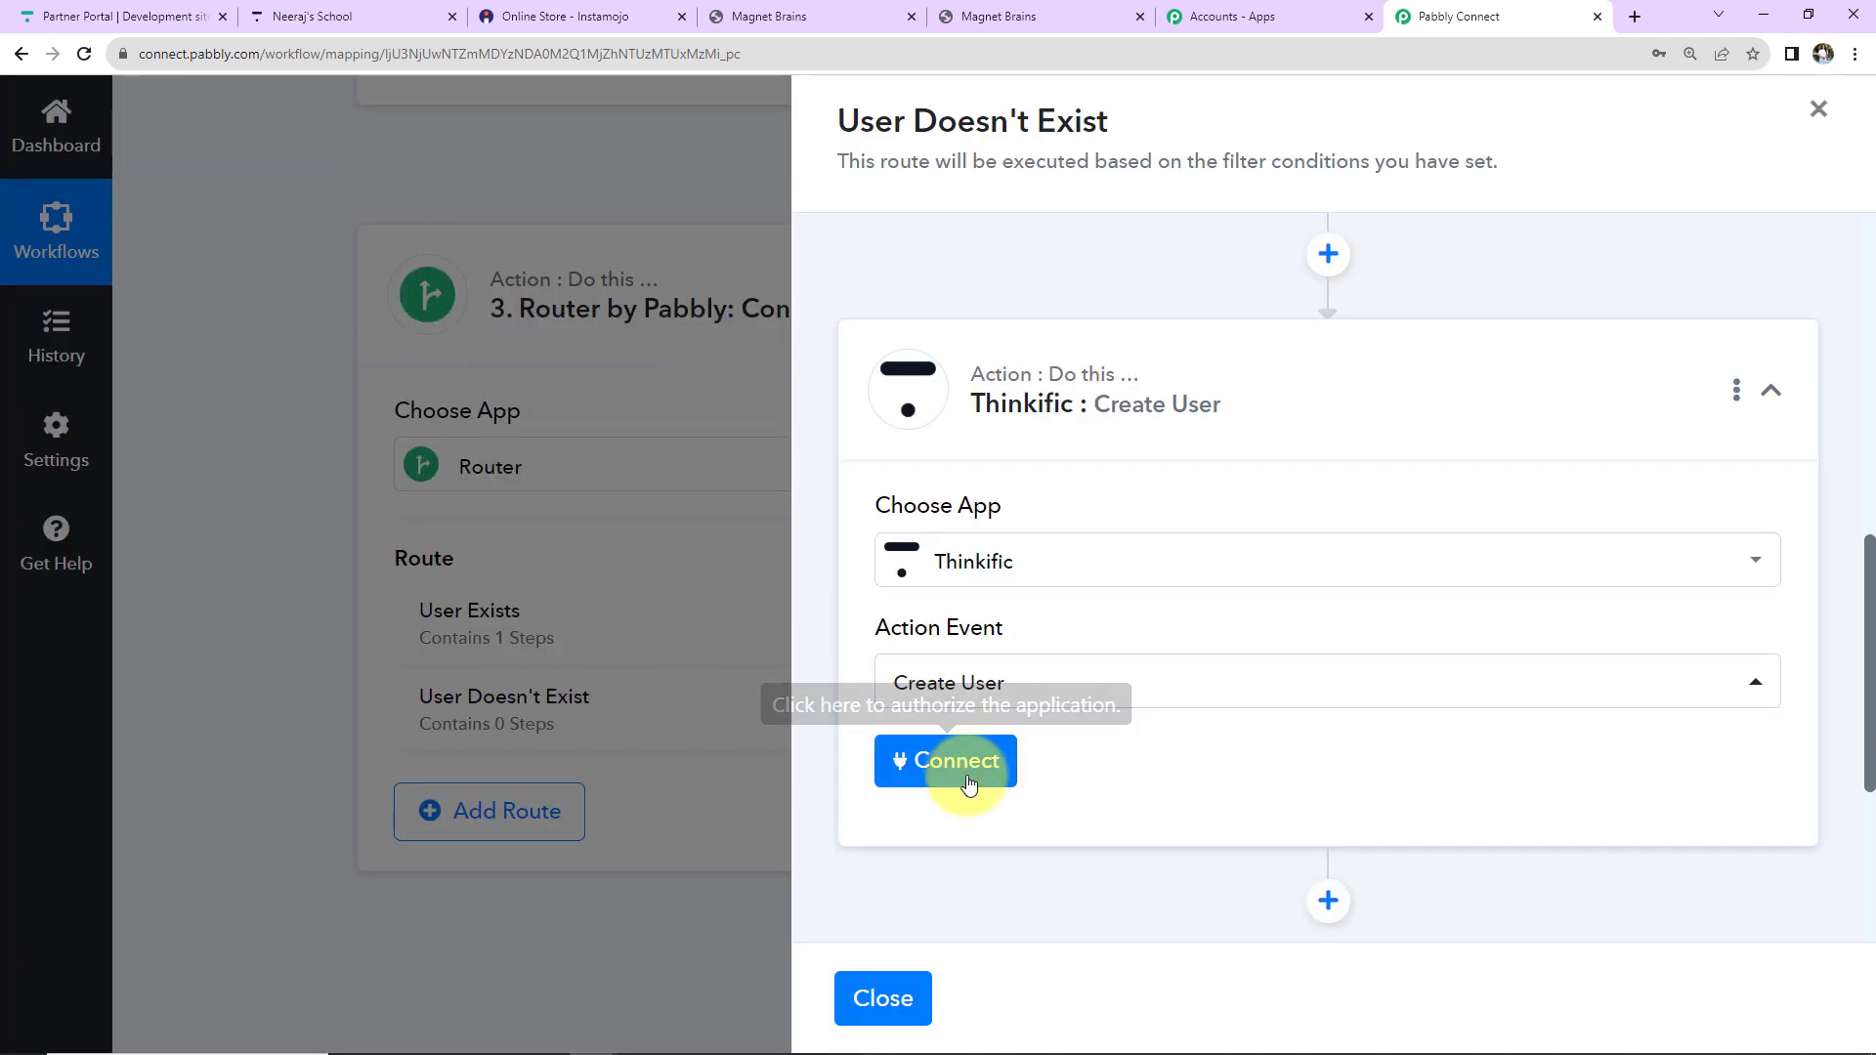
left_click(960, 776)
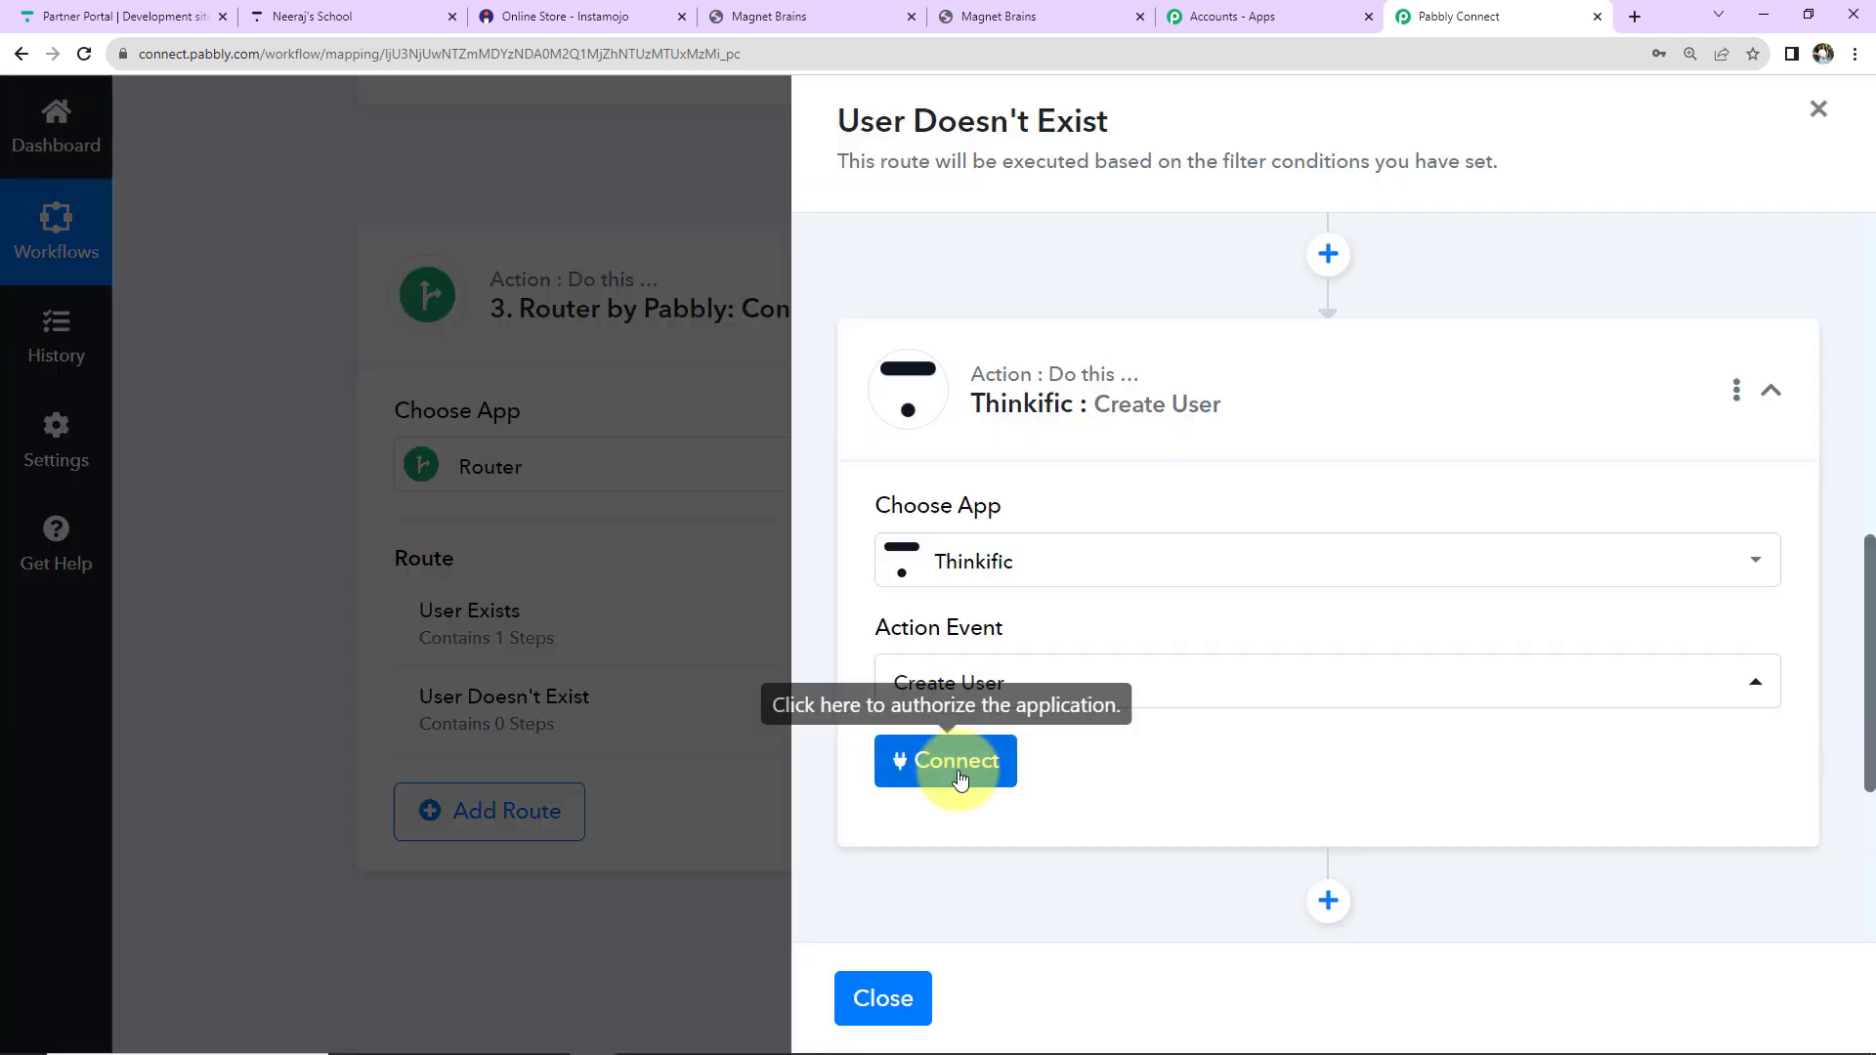
left_click(958, 760)
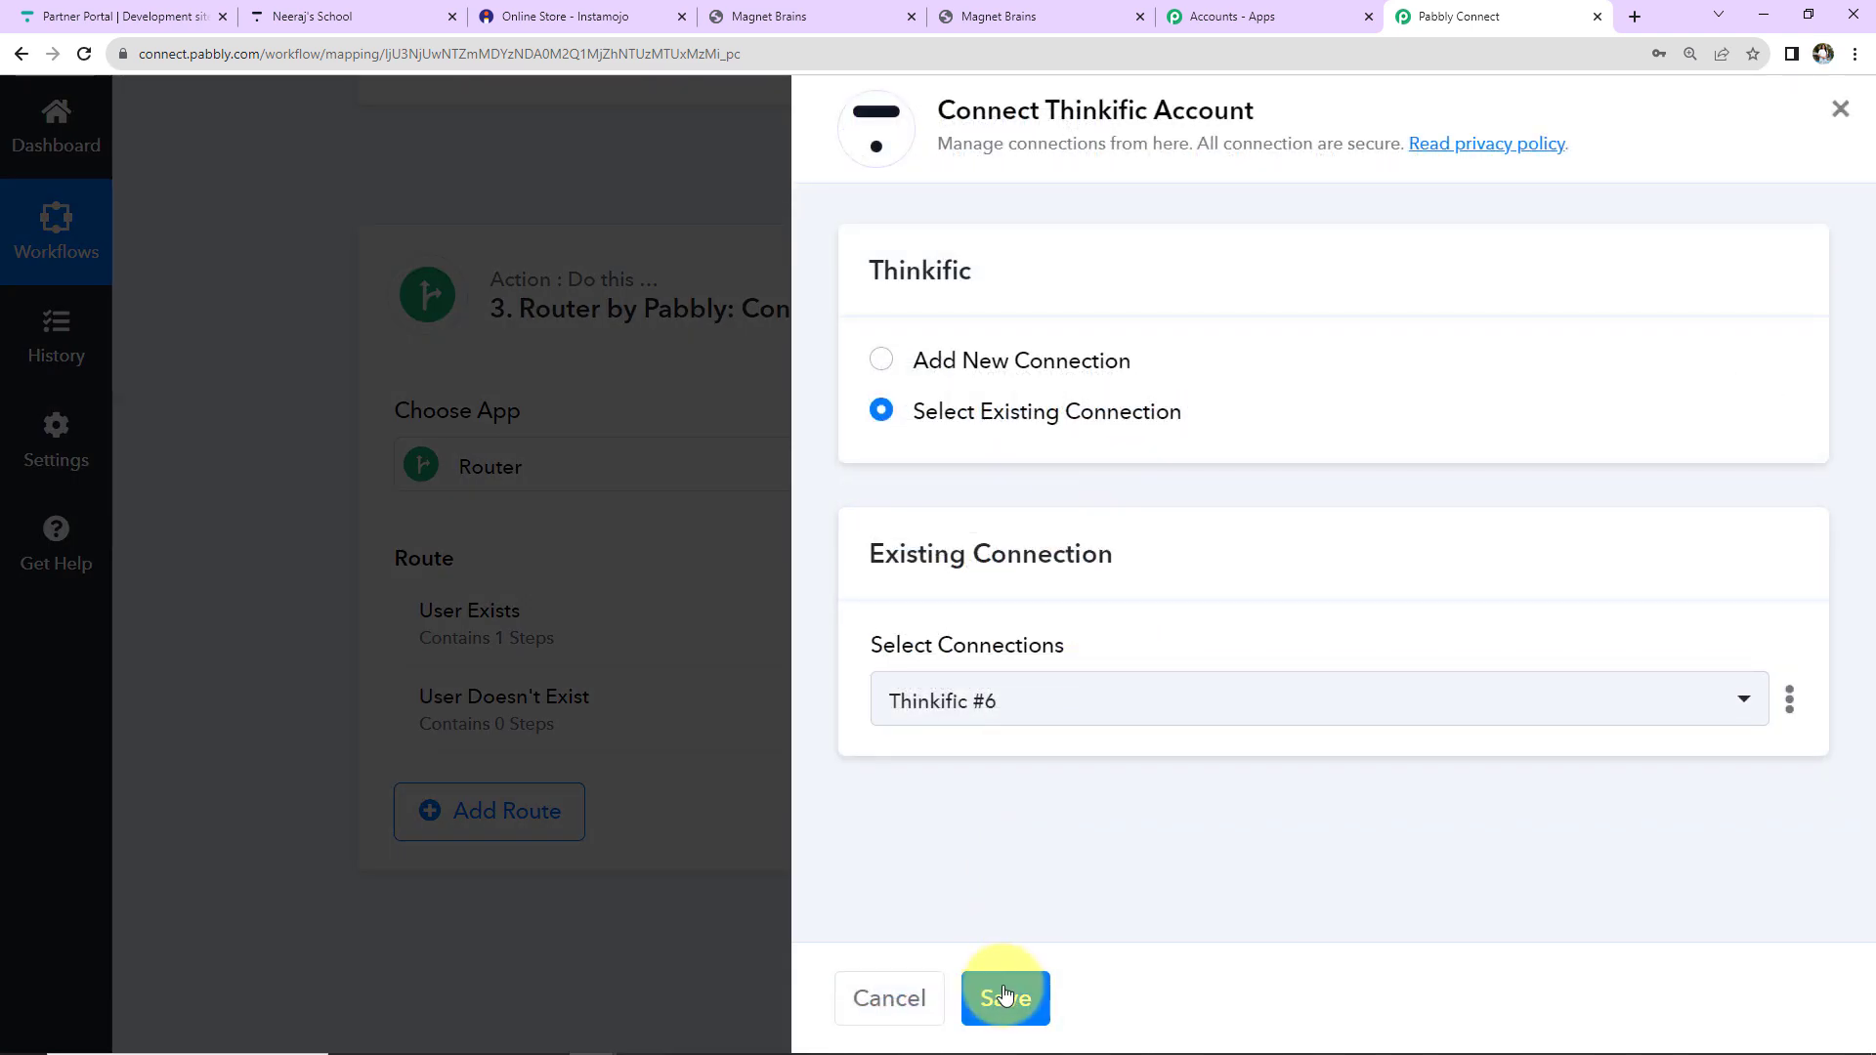
left_click(1003, 994)
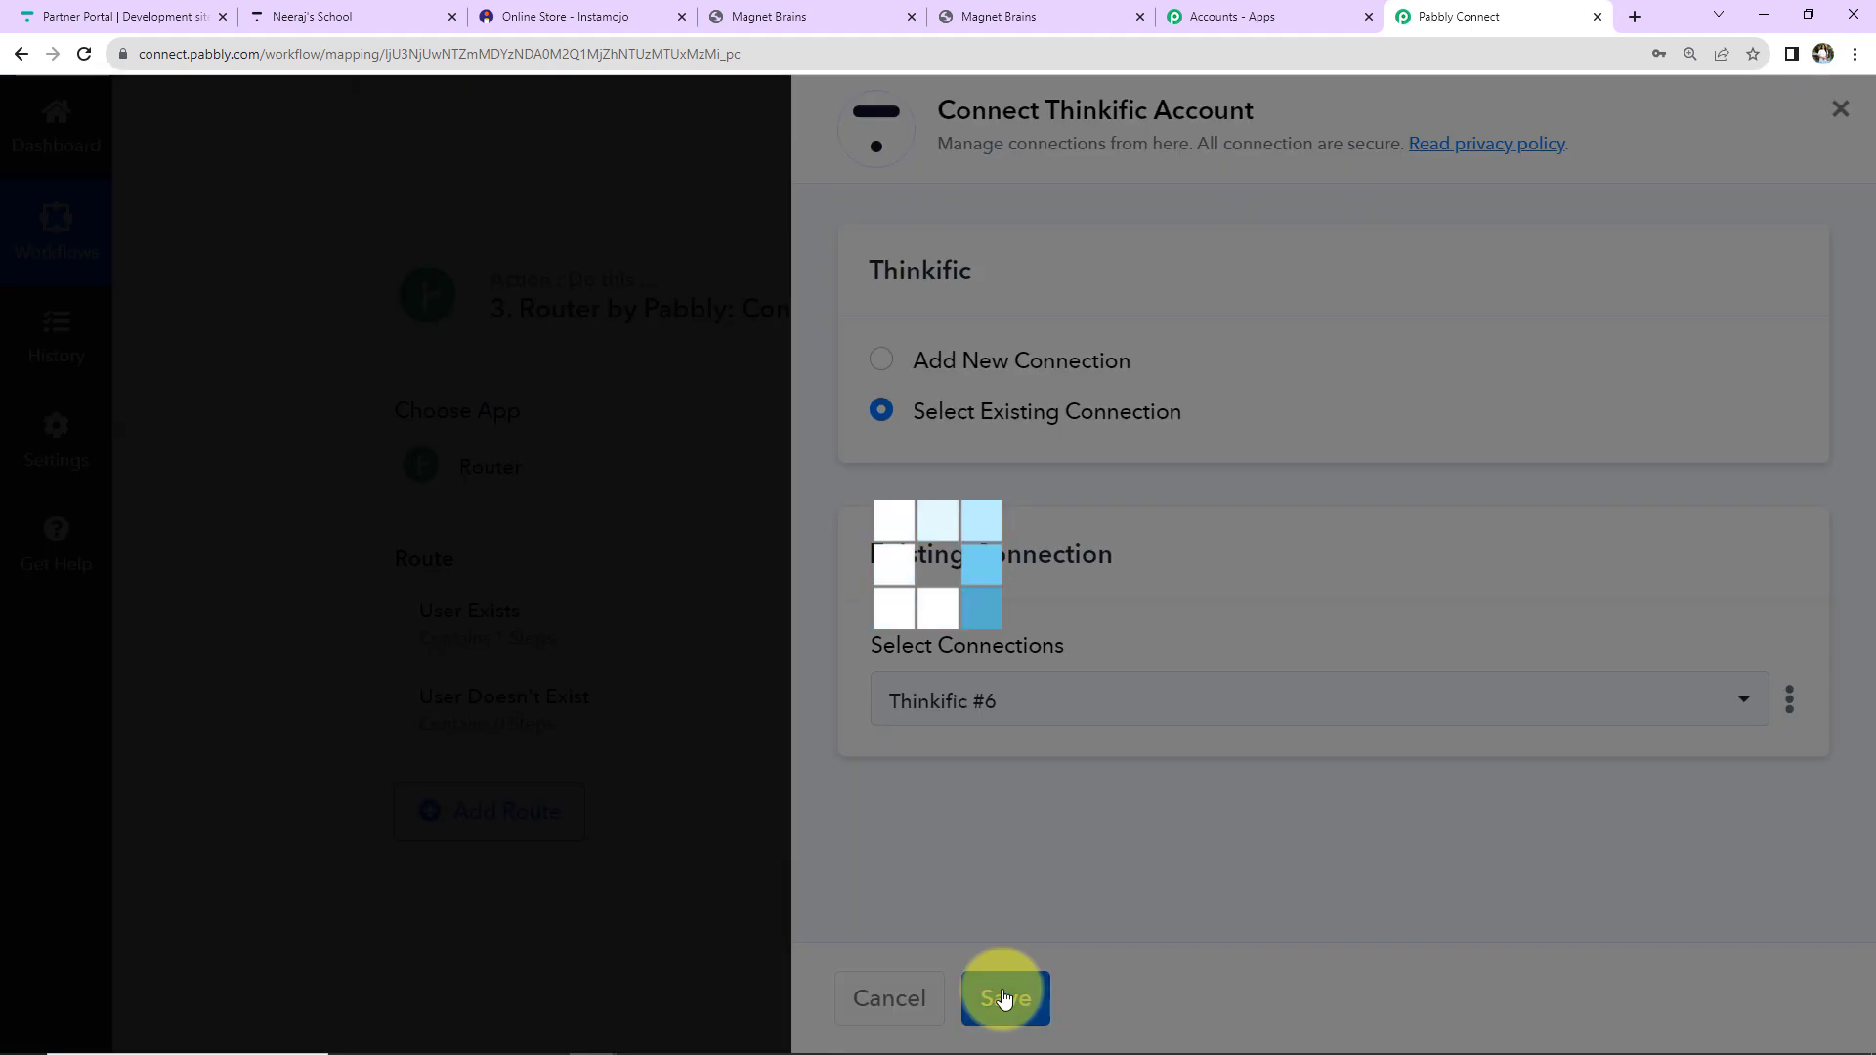
scroll(1358, 629, "down", 5)
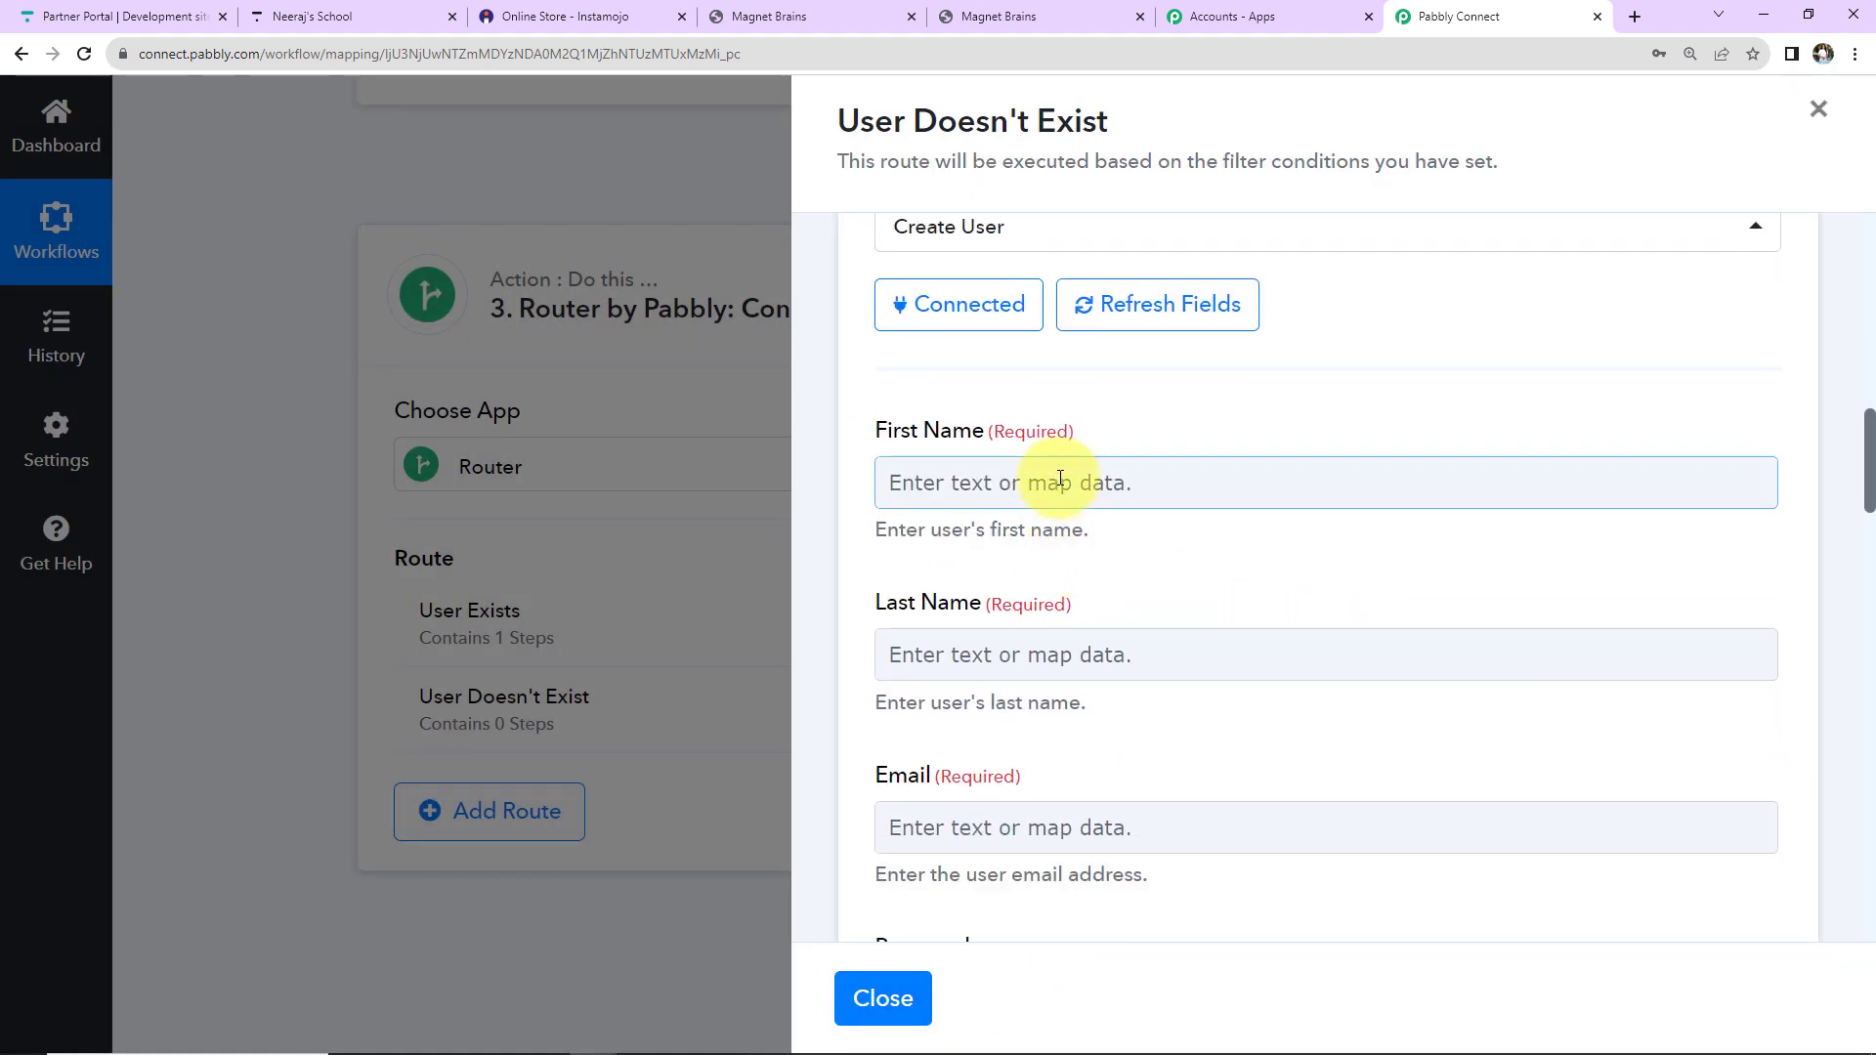
Search the Instamojo sale fields for the First Name, then insert a new step before Create User.
left_click(1060, 478)
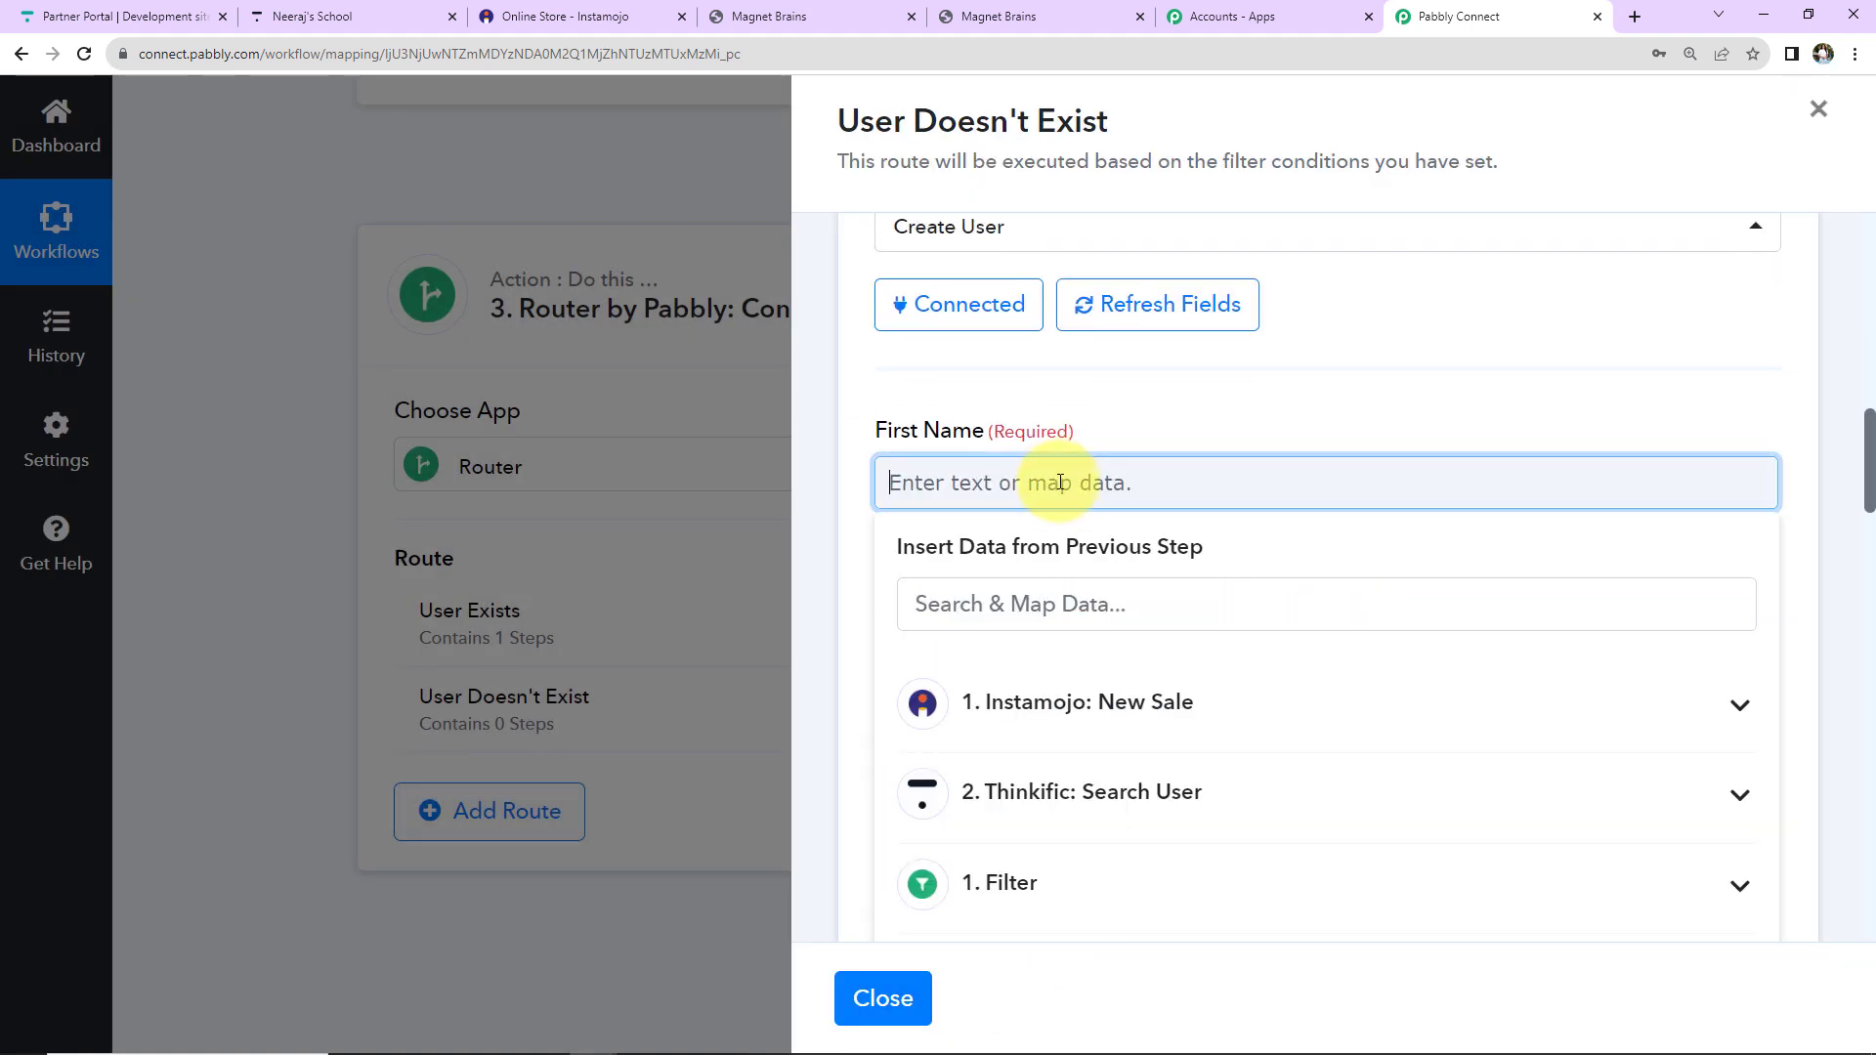
left_click(1016, 701)
left_click(1050, 602)
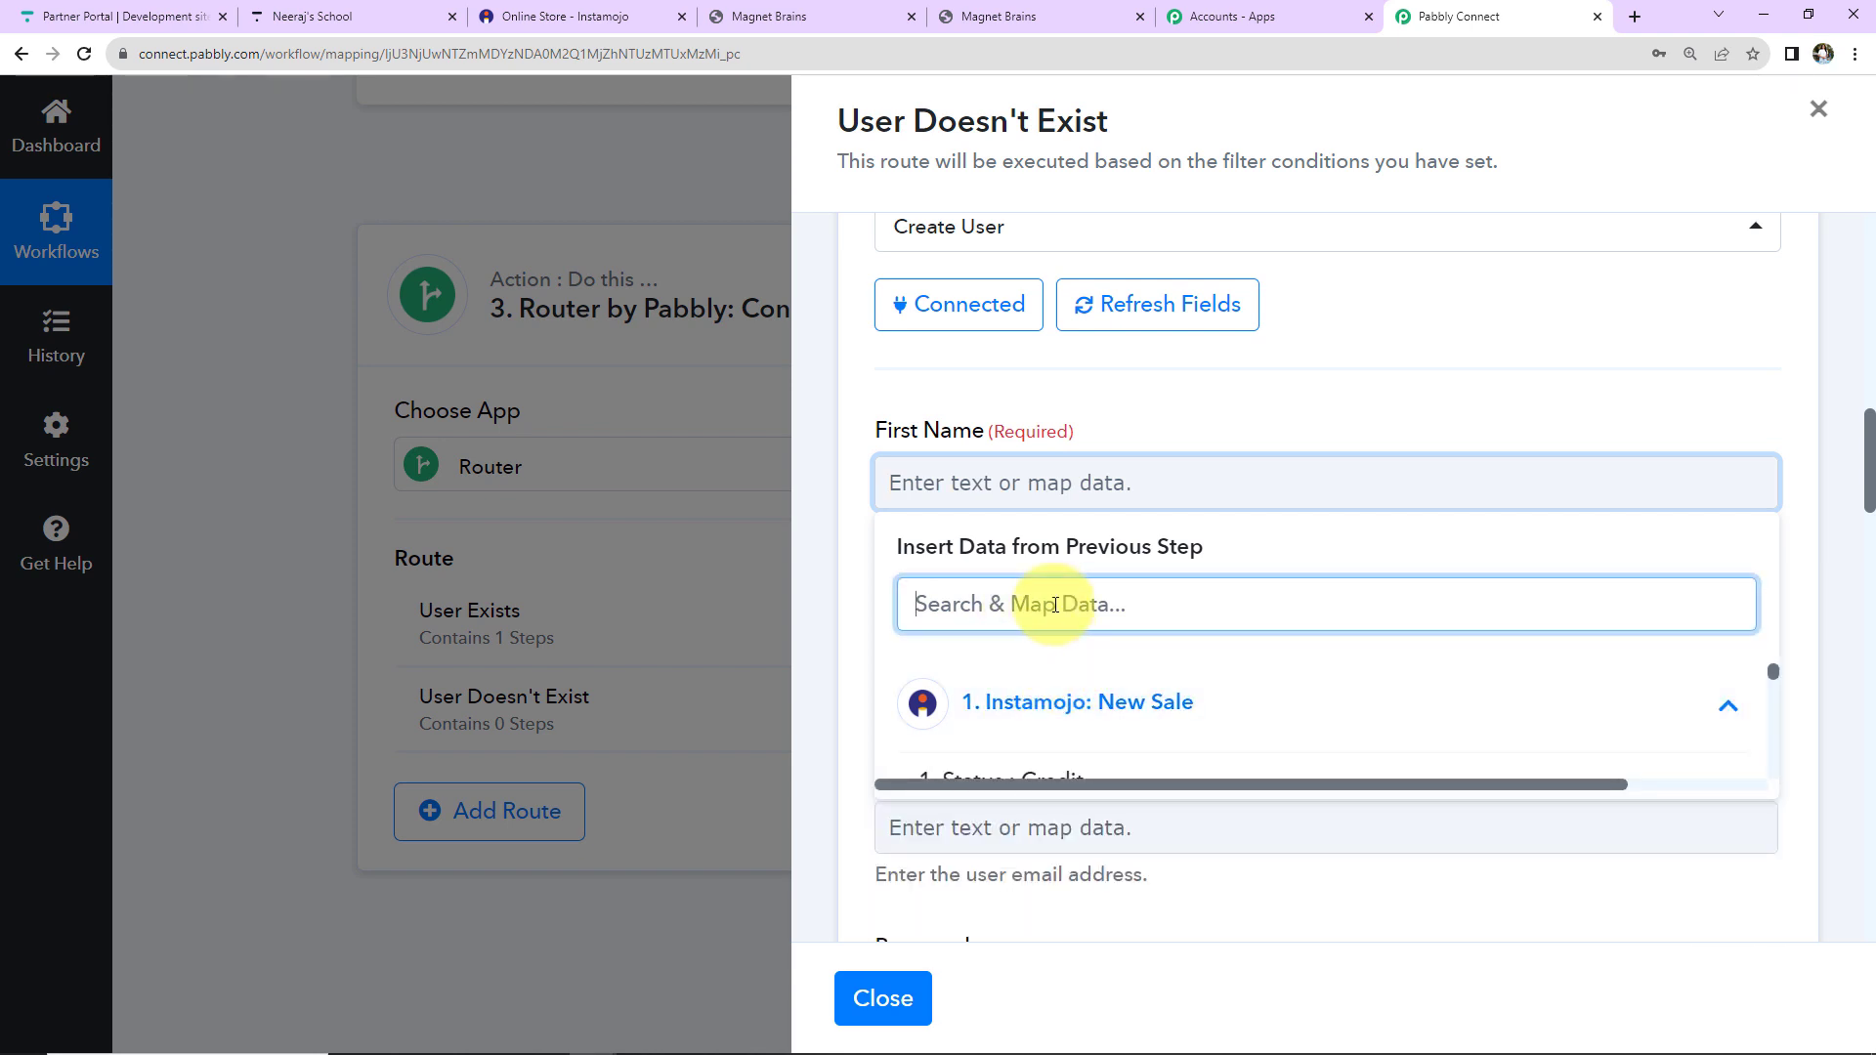
type("diff")
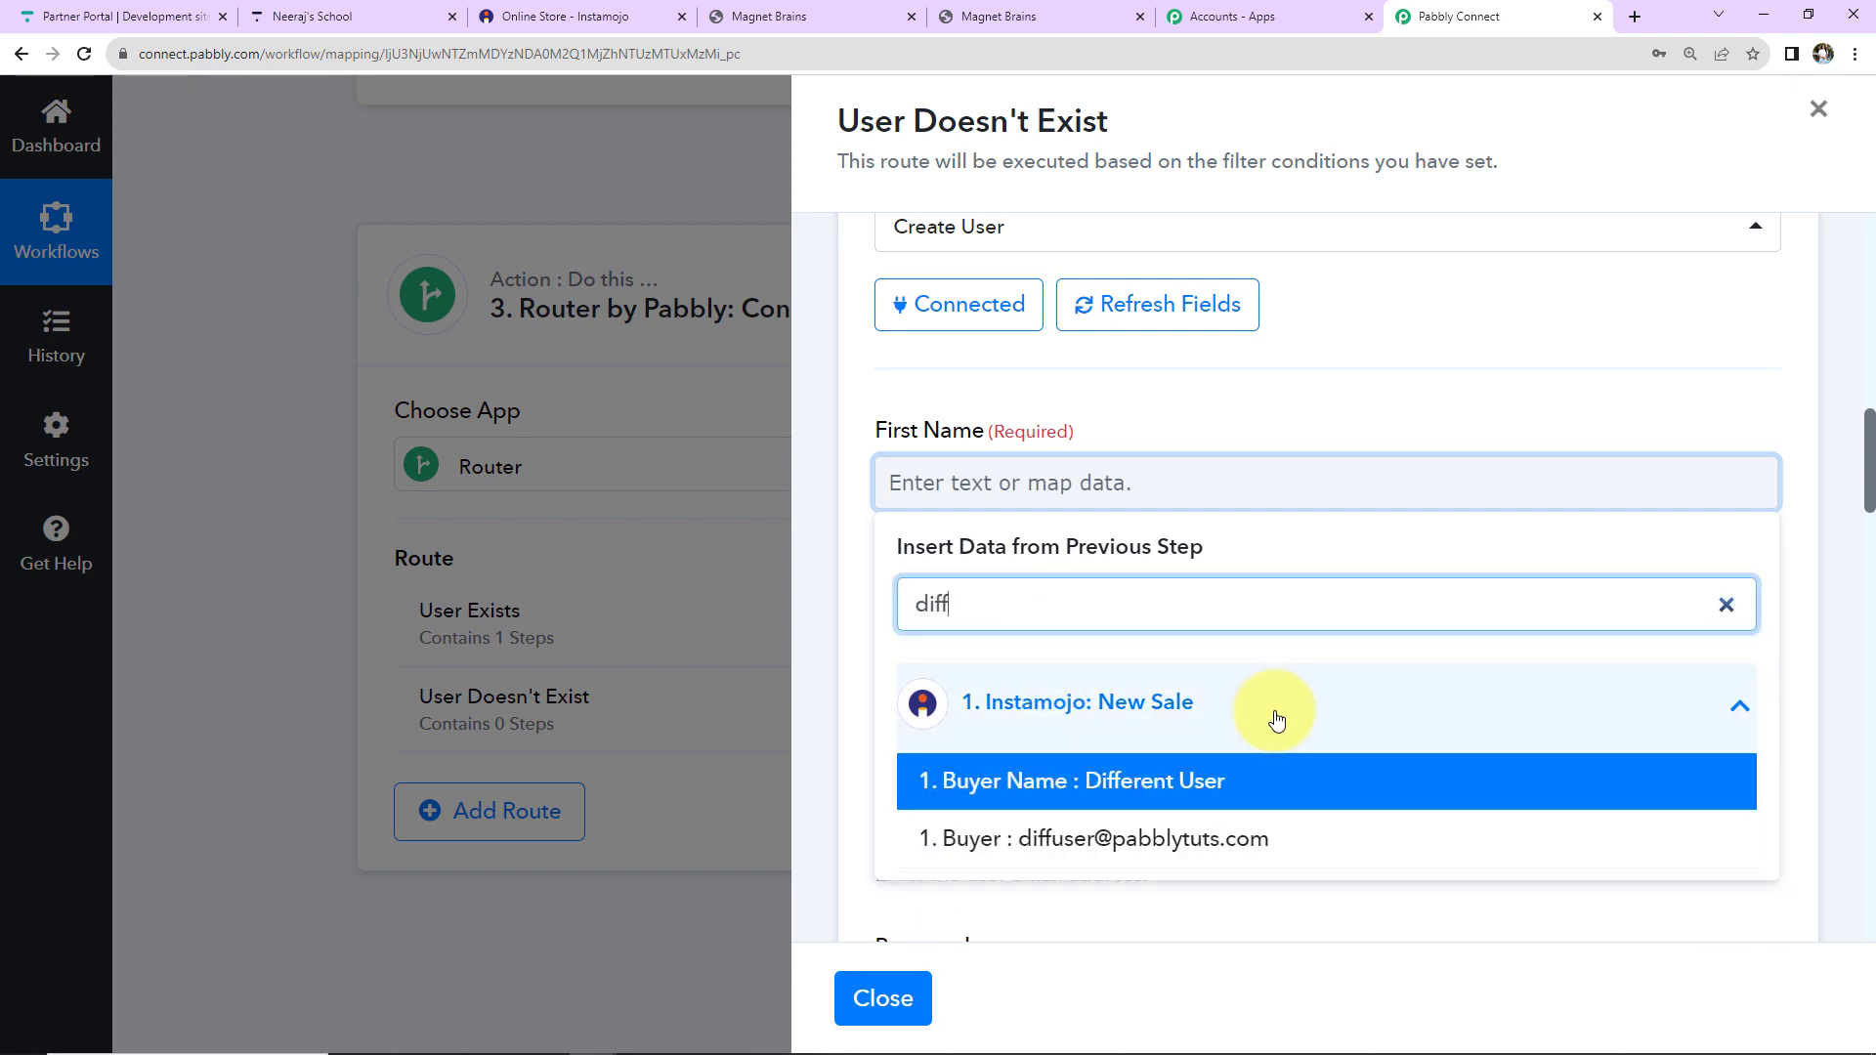
scroll(1124, 567, "down", 2)
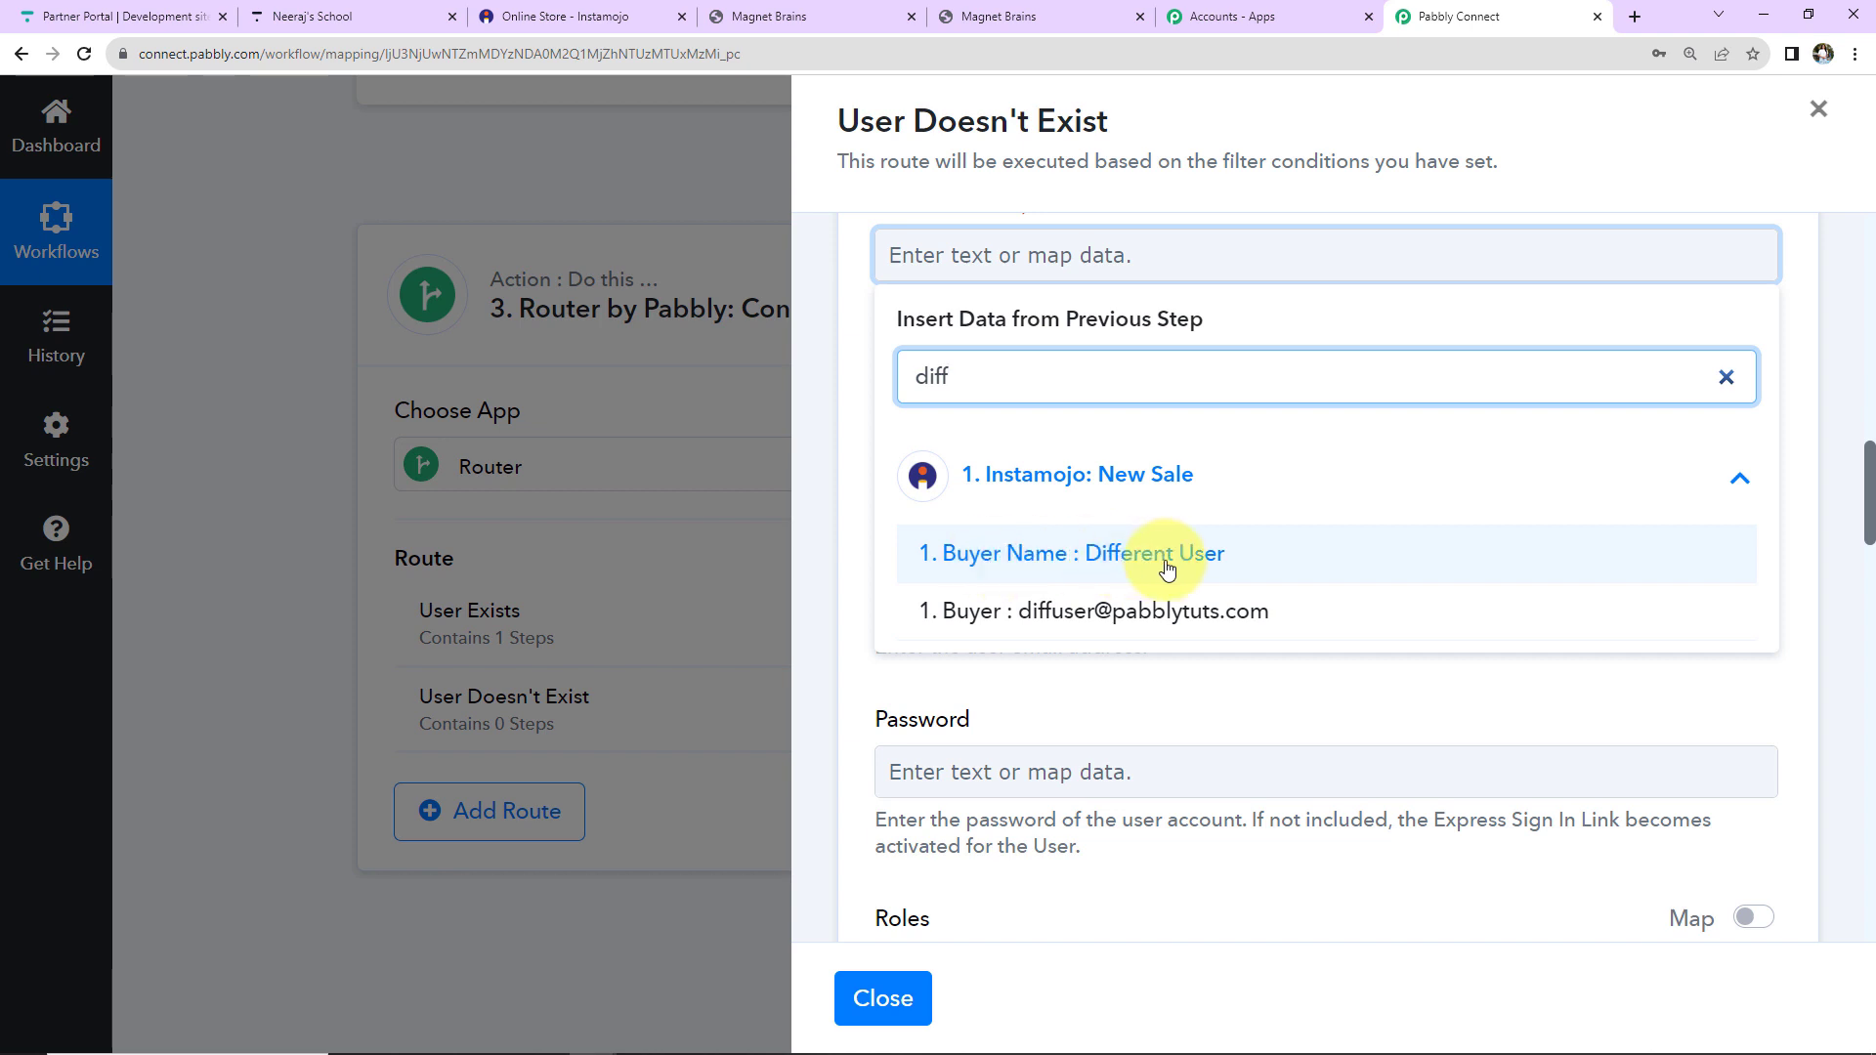
left_click(1725, 377)
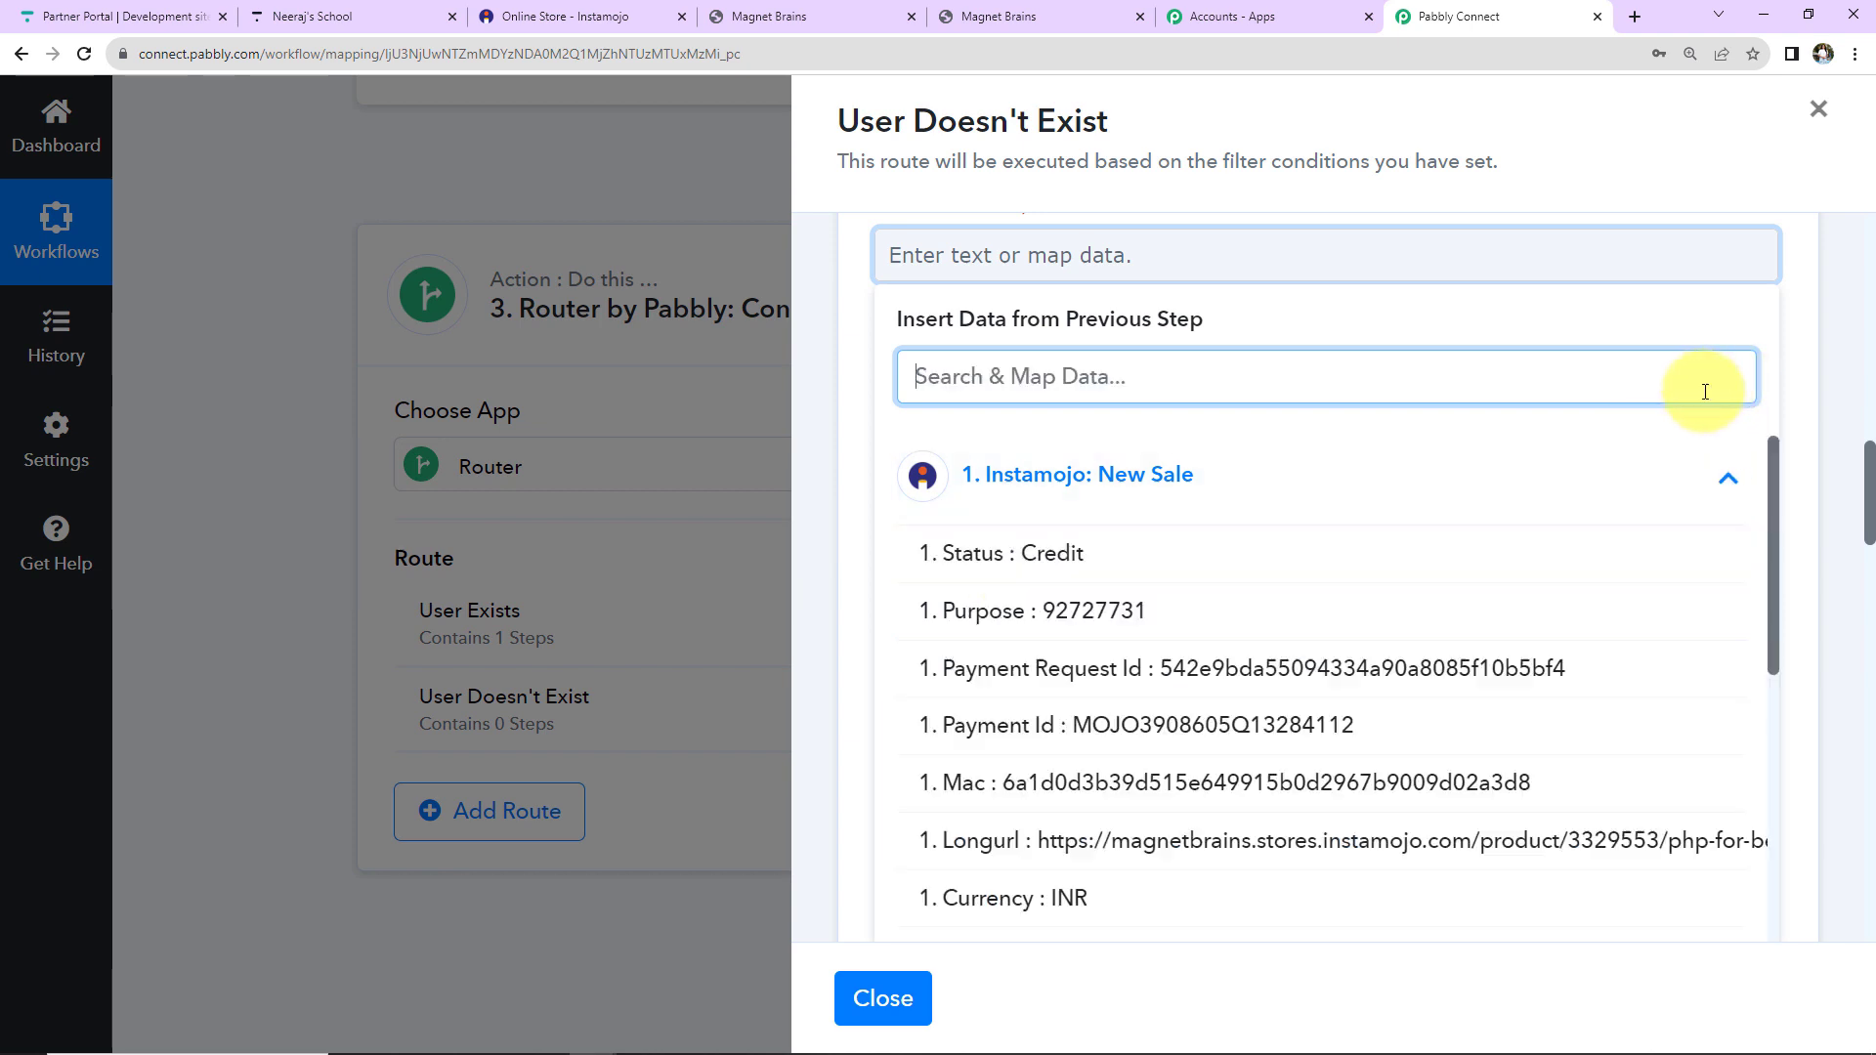
scroll(1228, 498, "up", 1)
scroll(1229, 499, "up", 5)
left_click(1321, 481)
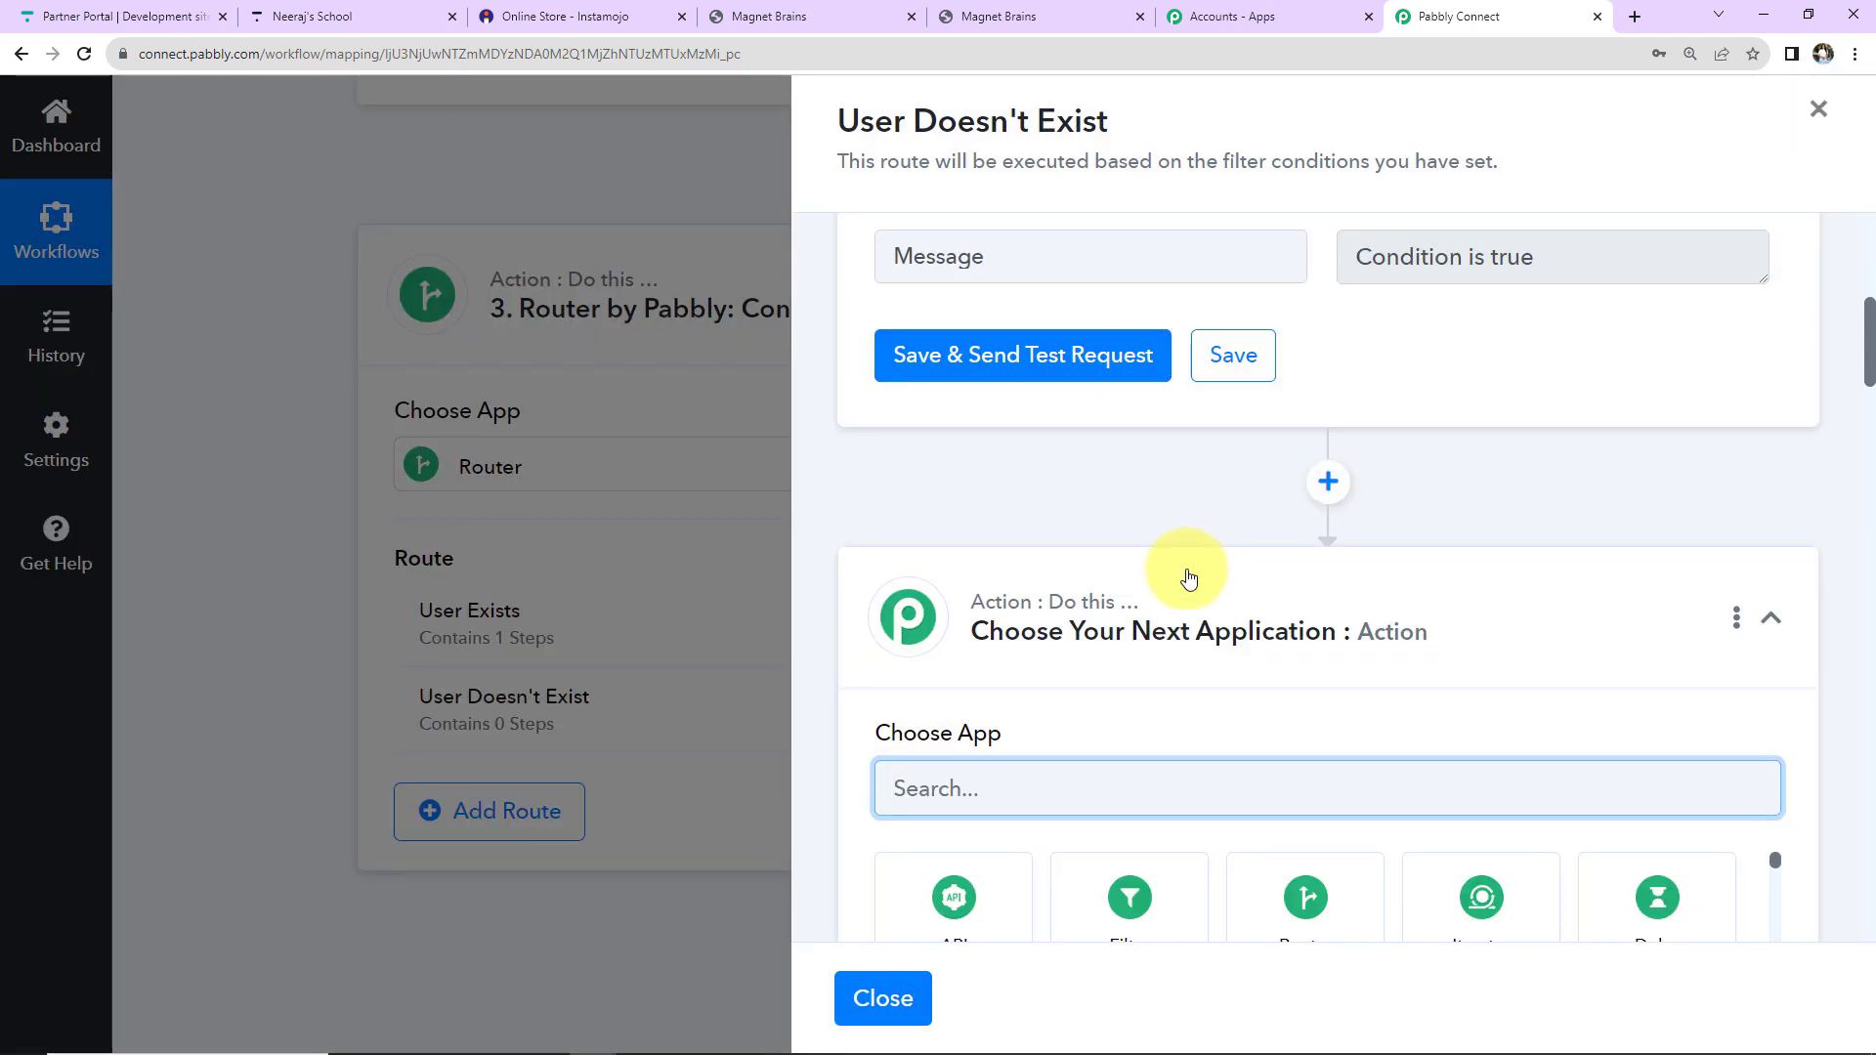
Make the inserted step a connected Text Formatter by Pabbly Split Text action.
scroll(1092, 659, "down", 5)
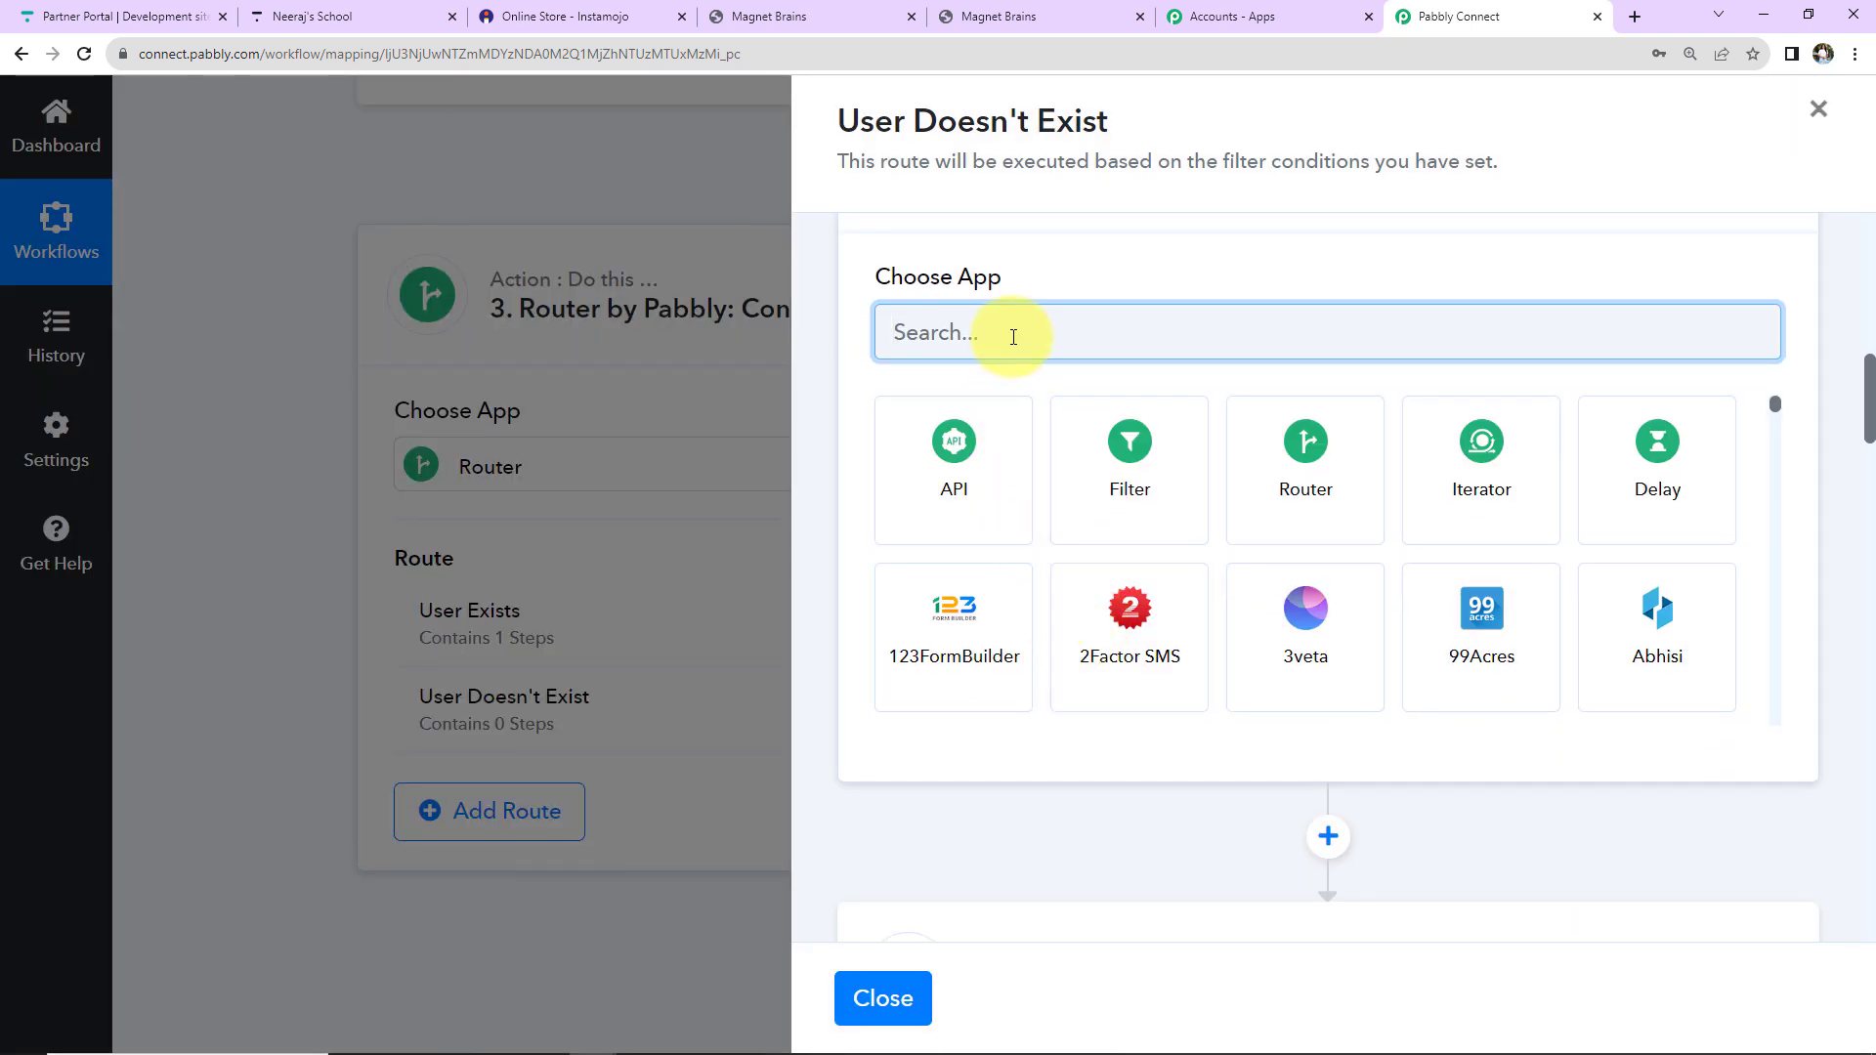
type("text")
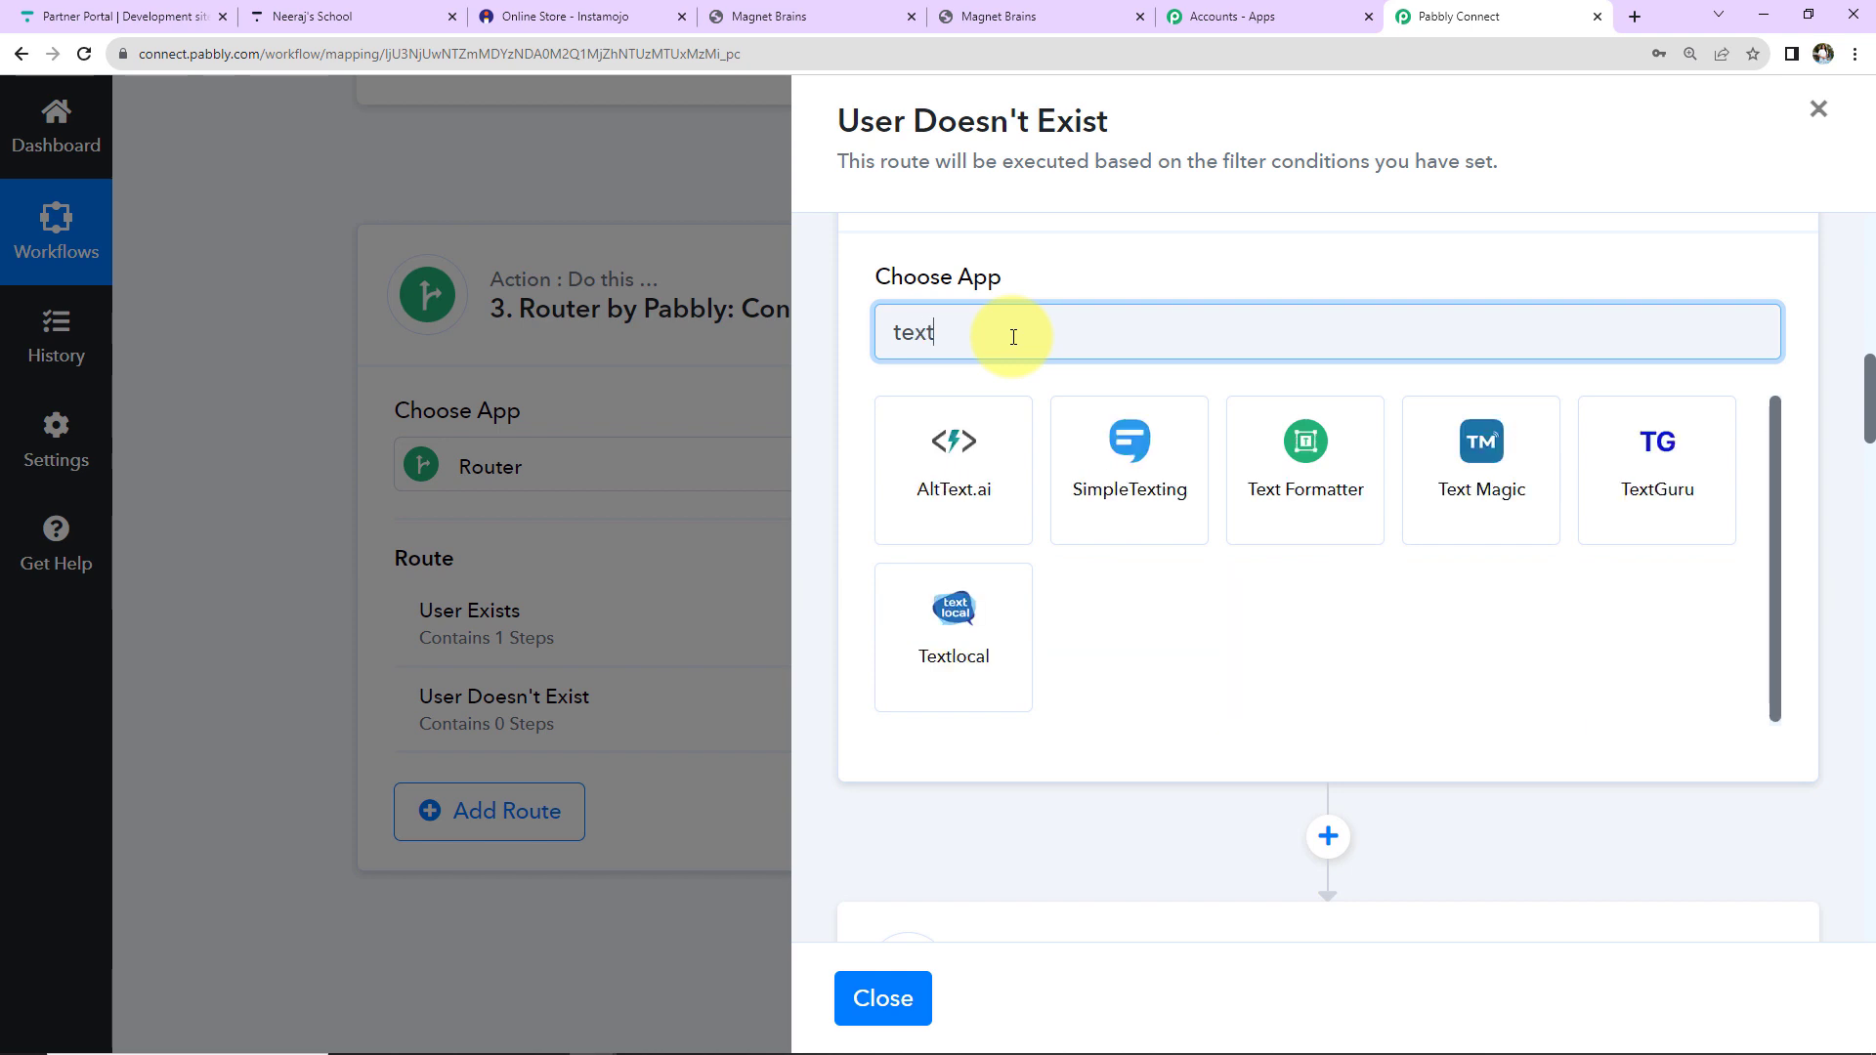
left_click(1377, 469)
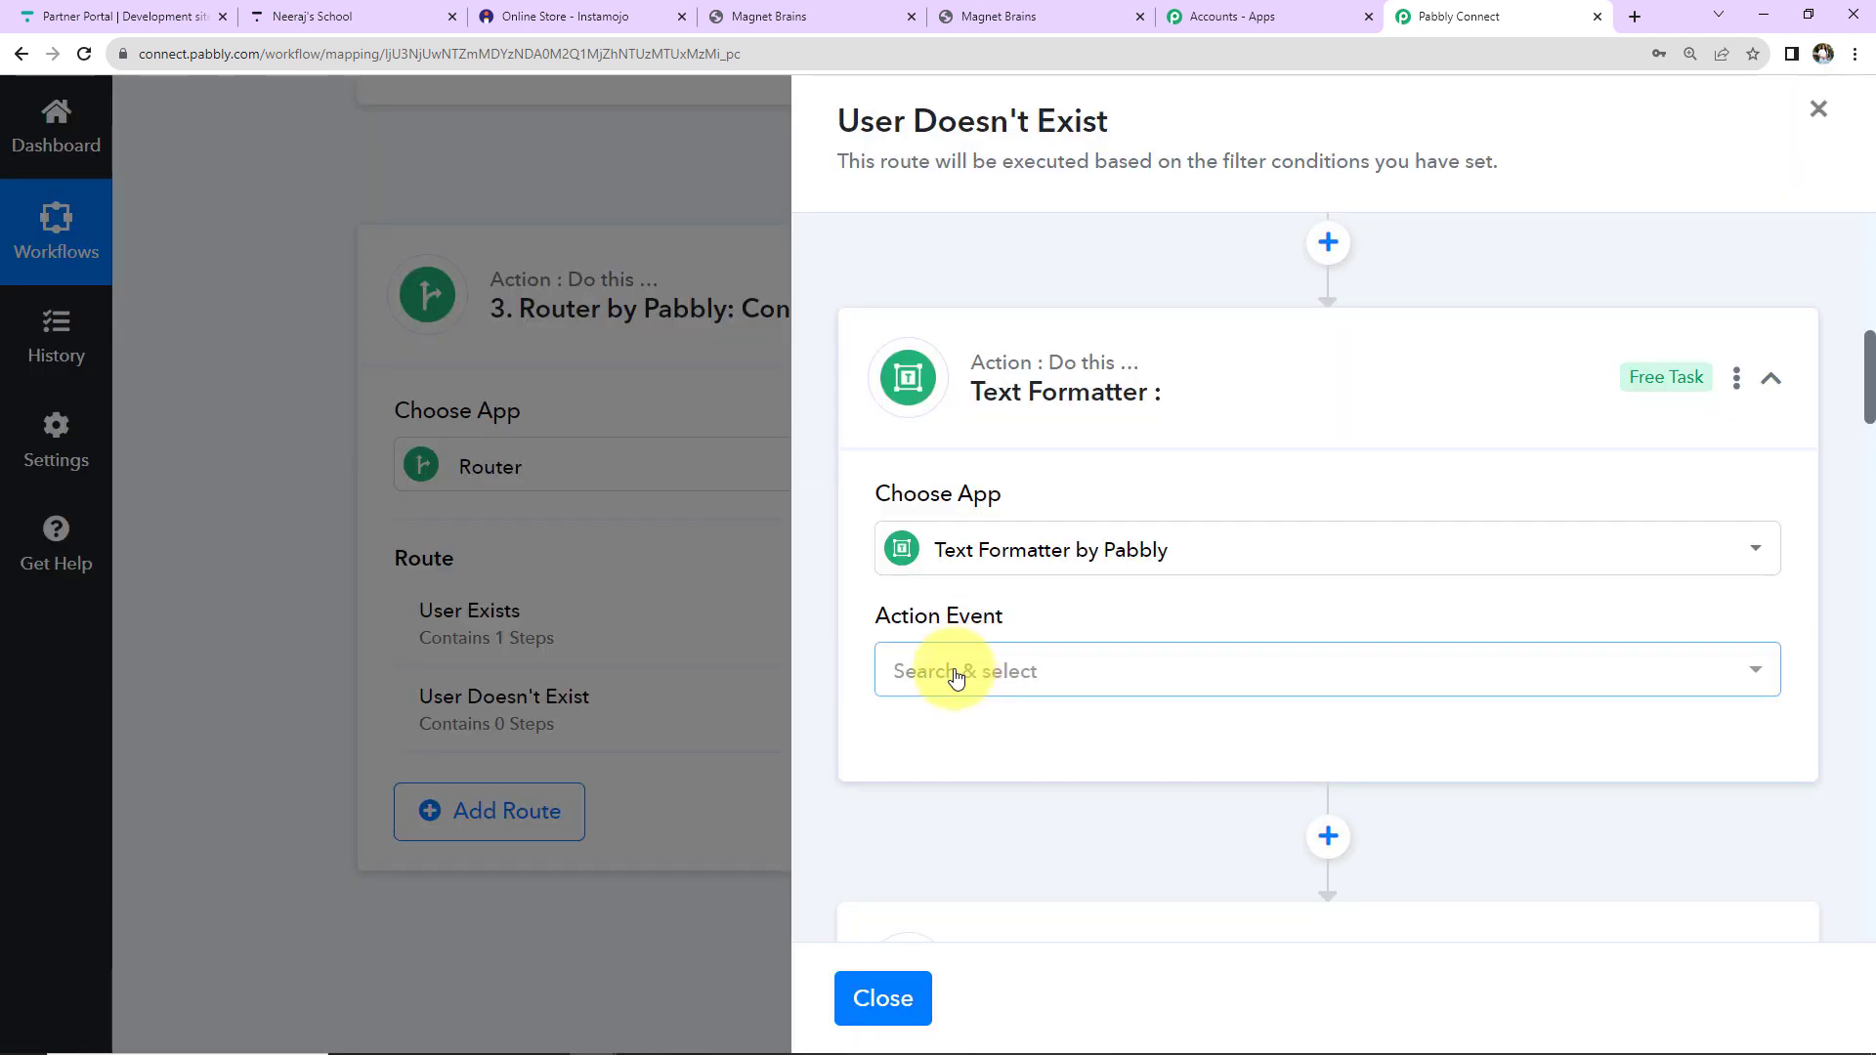
left_click(954, 670)
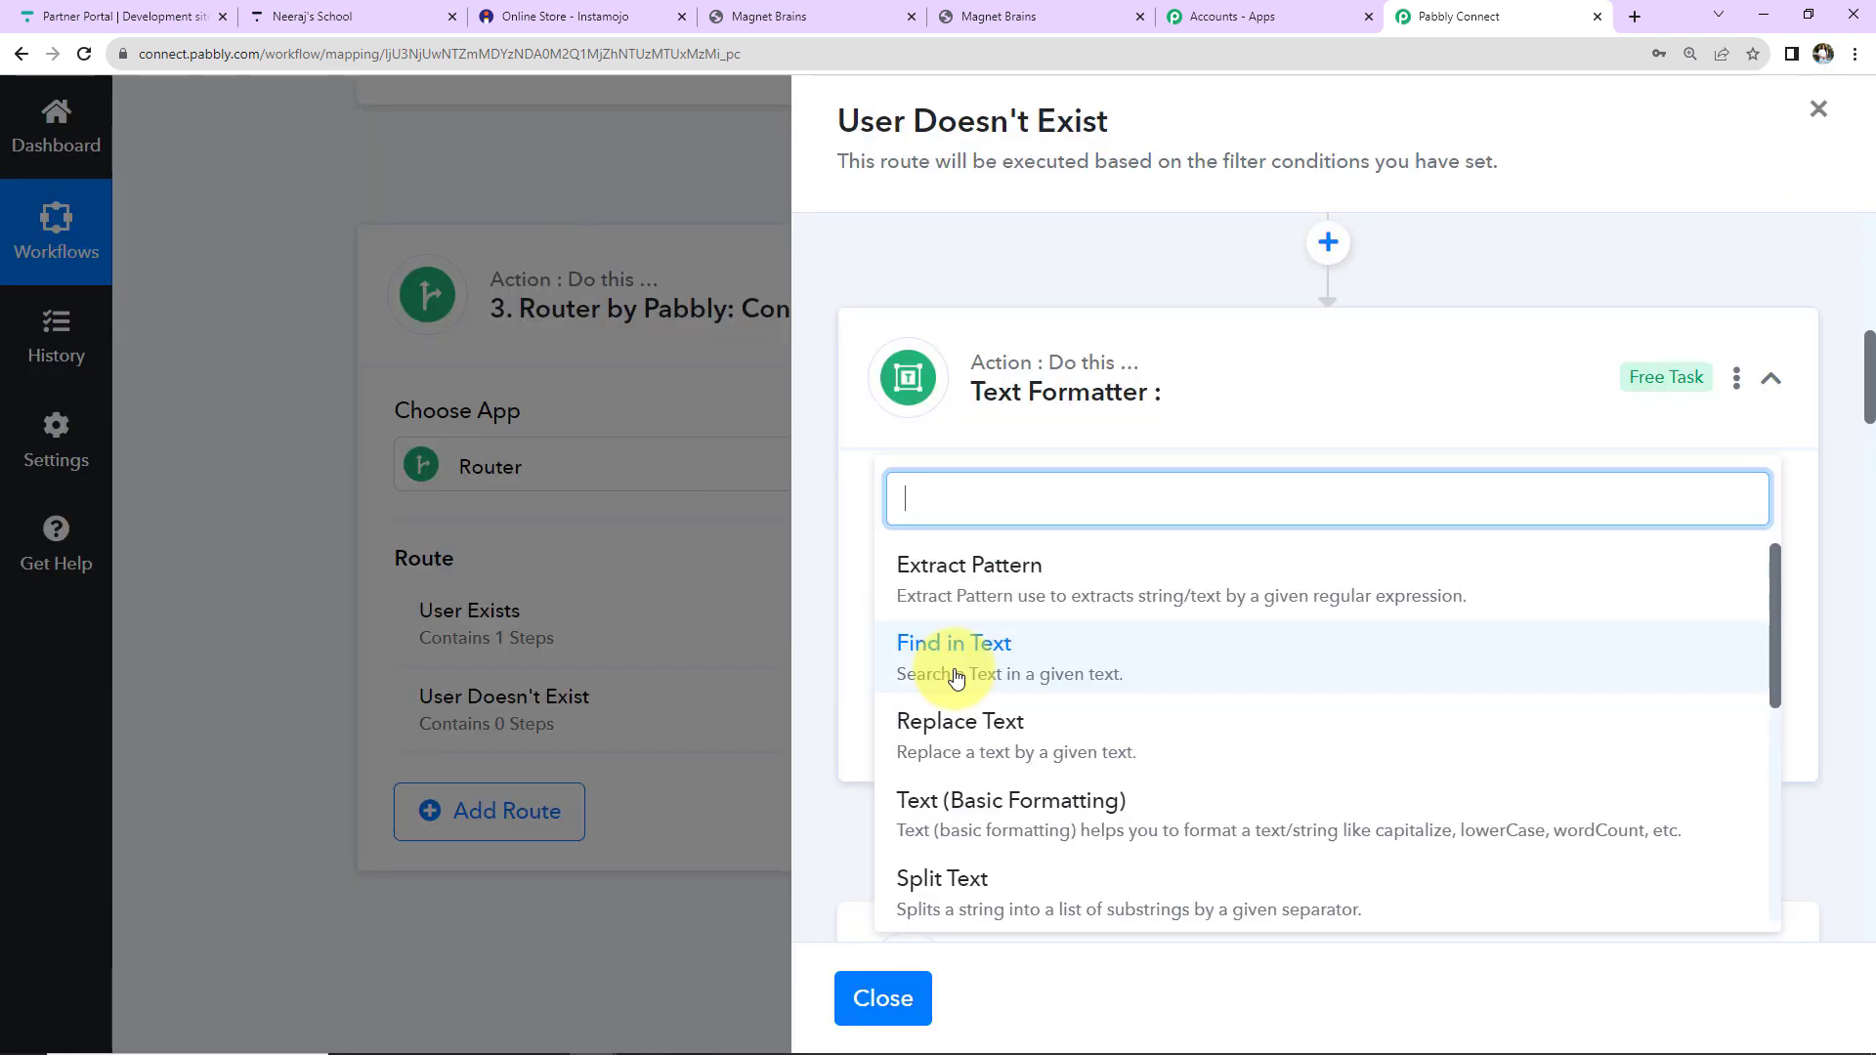
scroll(987, 701, "down", 2)
left_click(971, 678)
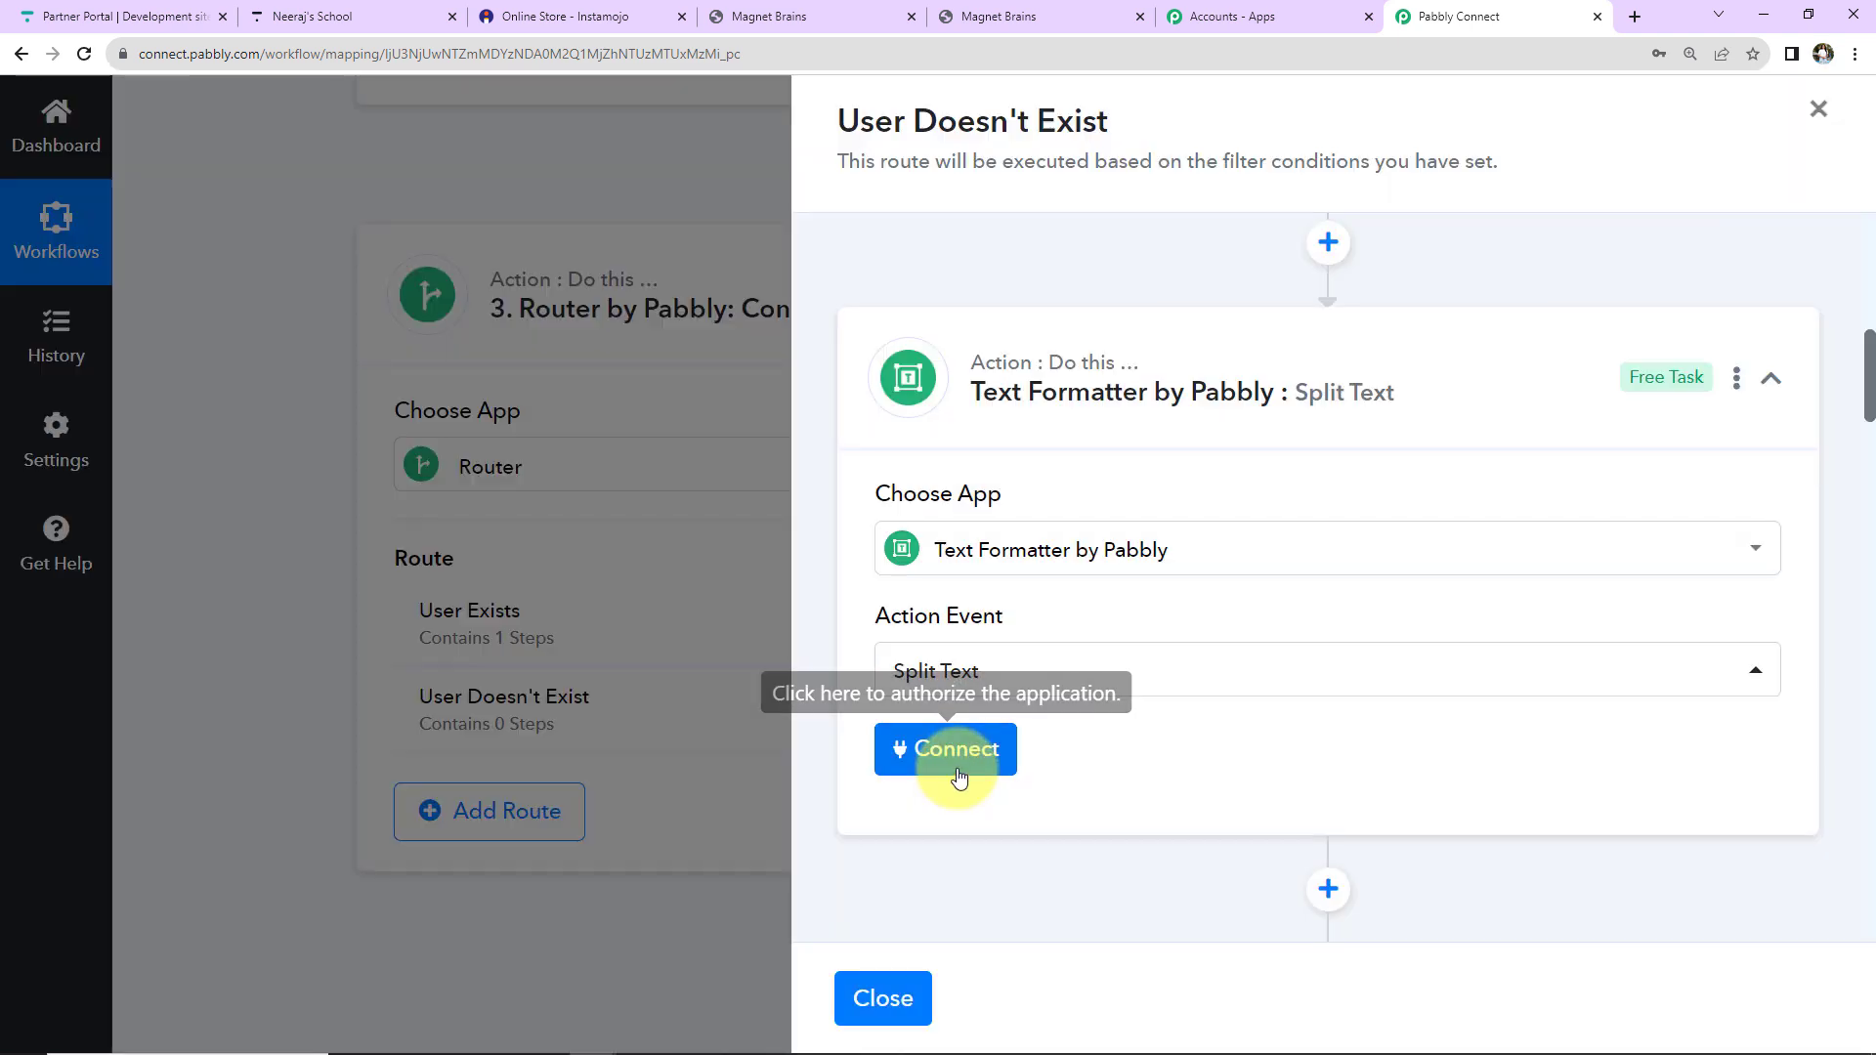
left_click(958, 774)
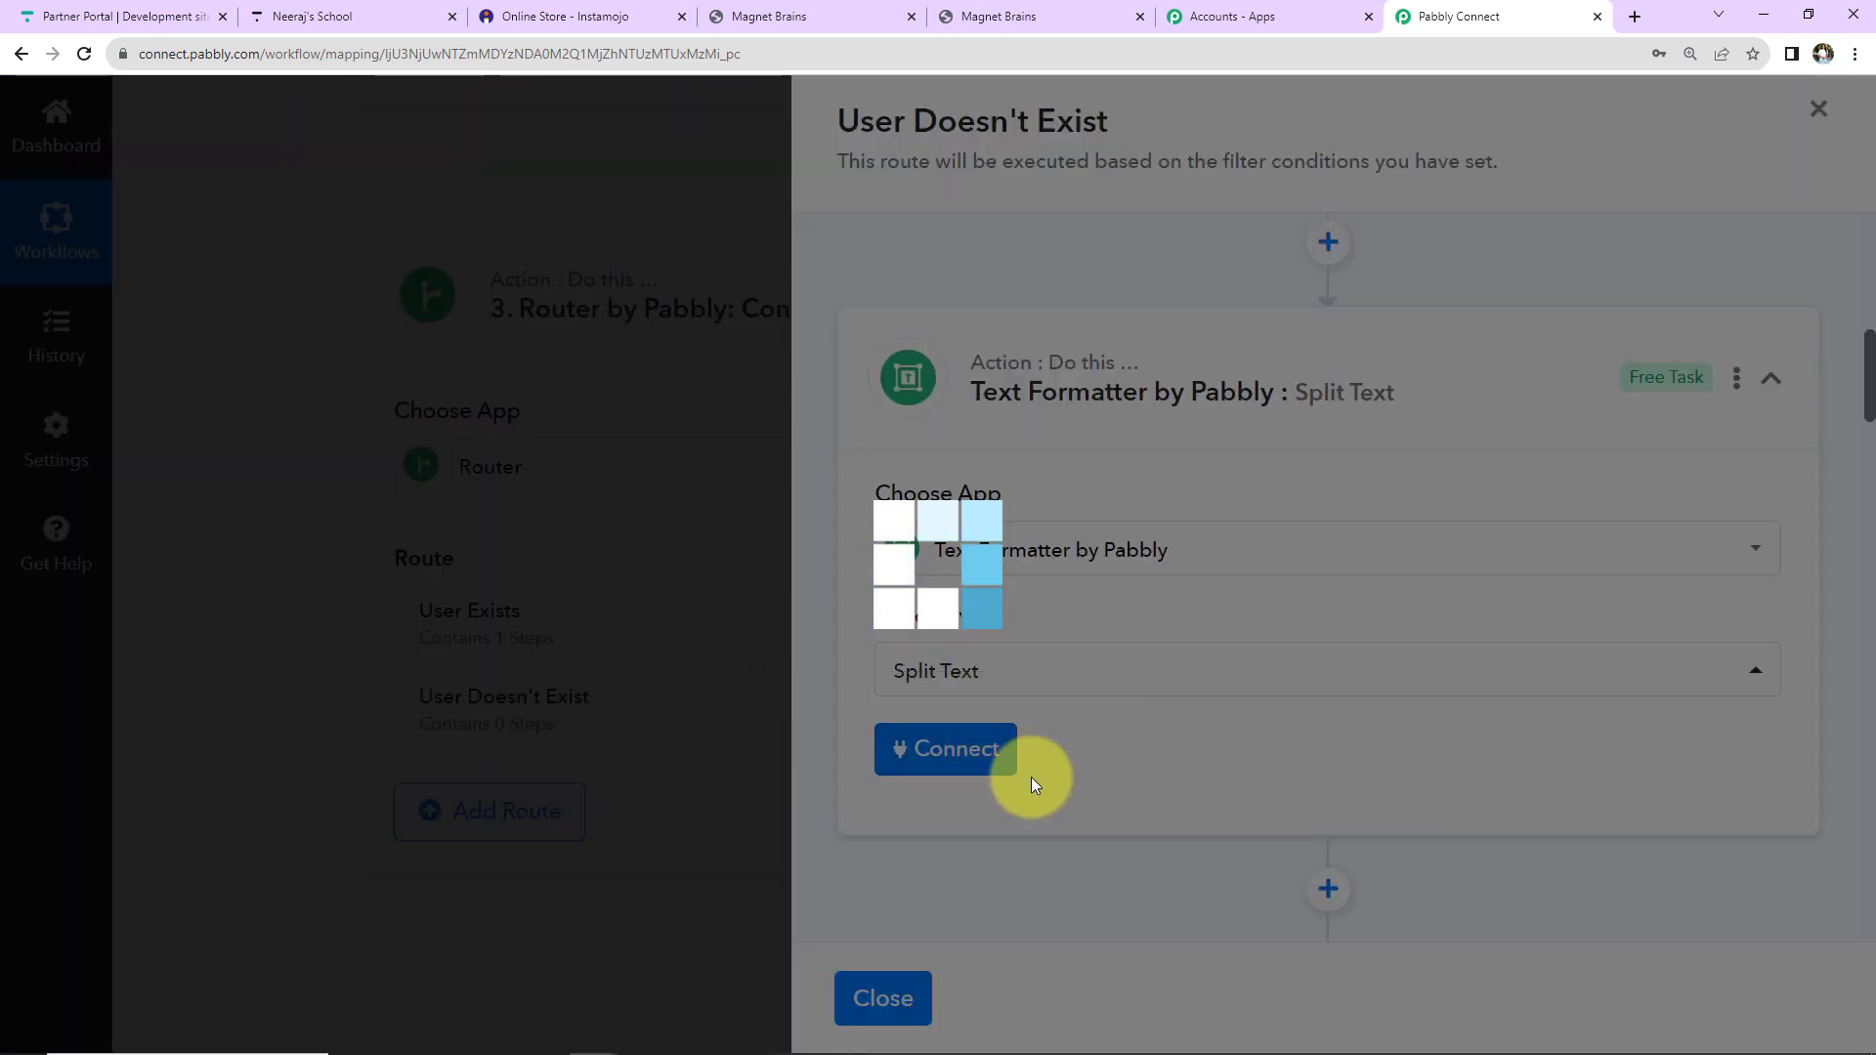
scroll(1403, 613, "down", 5)
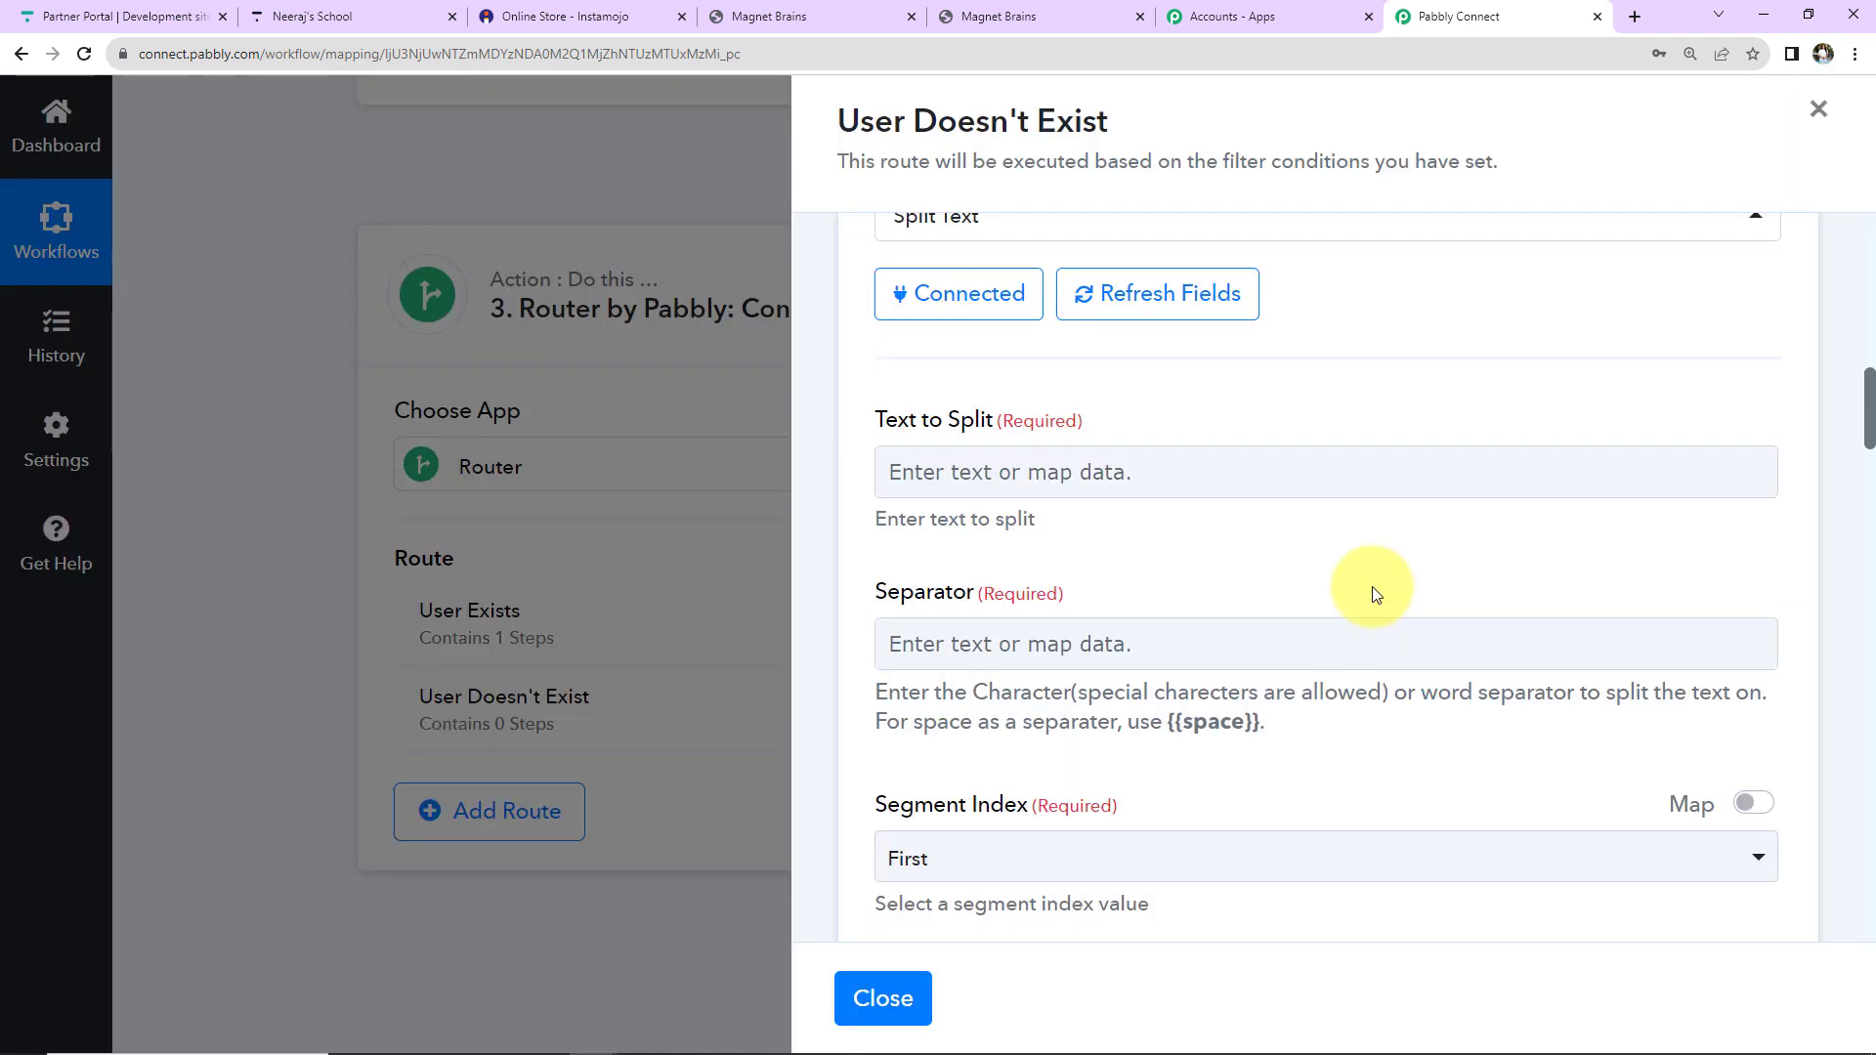
Map the Instamojo Buyer Name into Text to Split.
left_click(1075, 463)
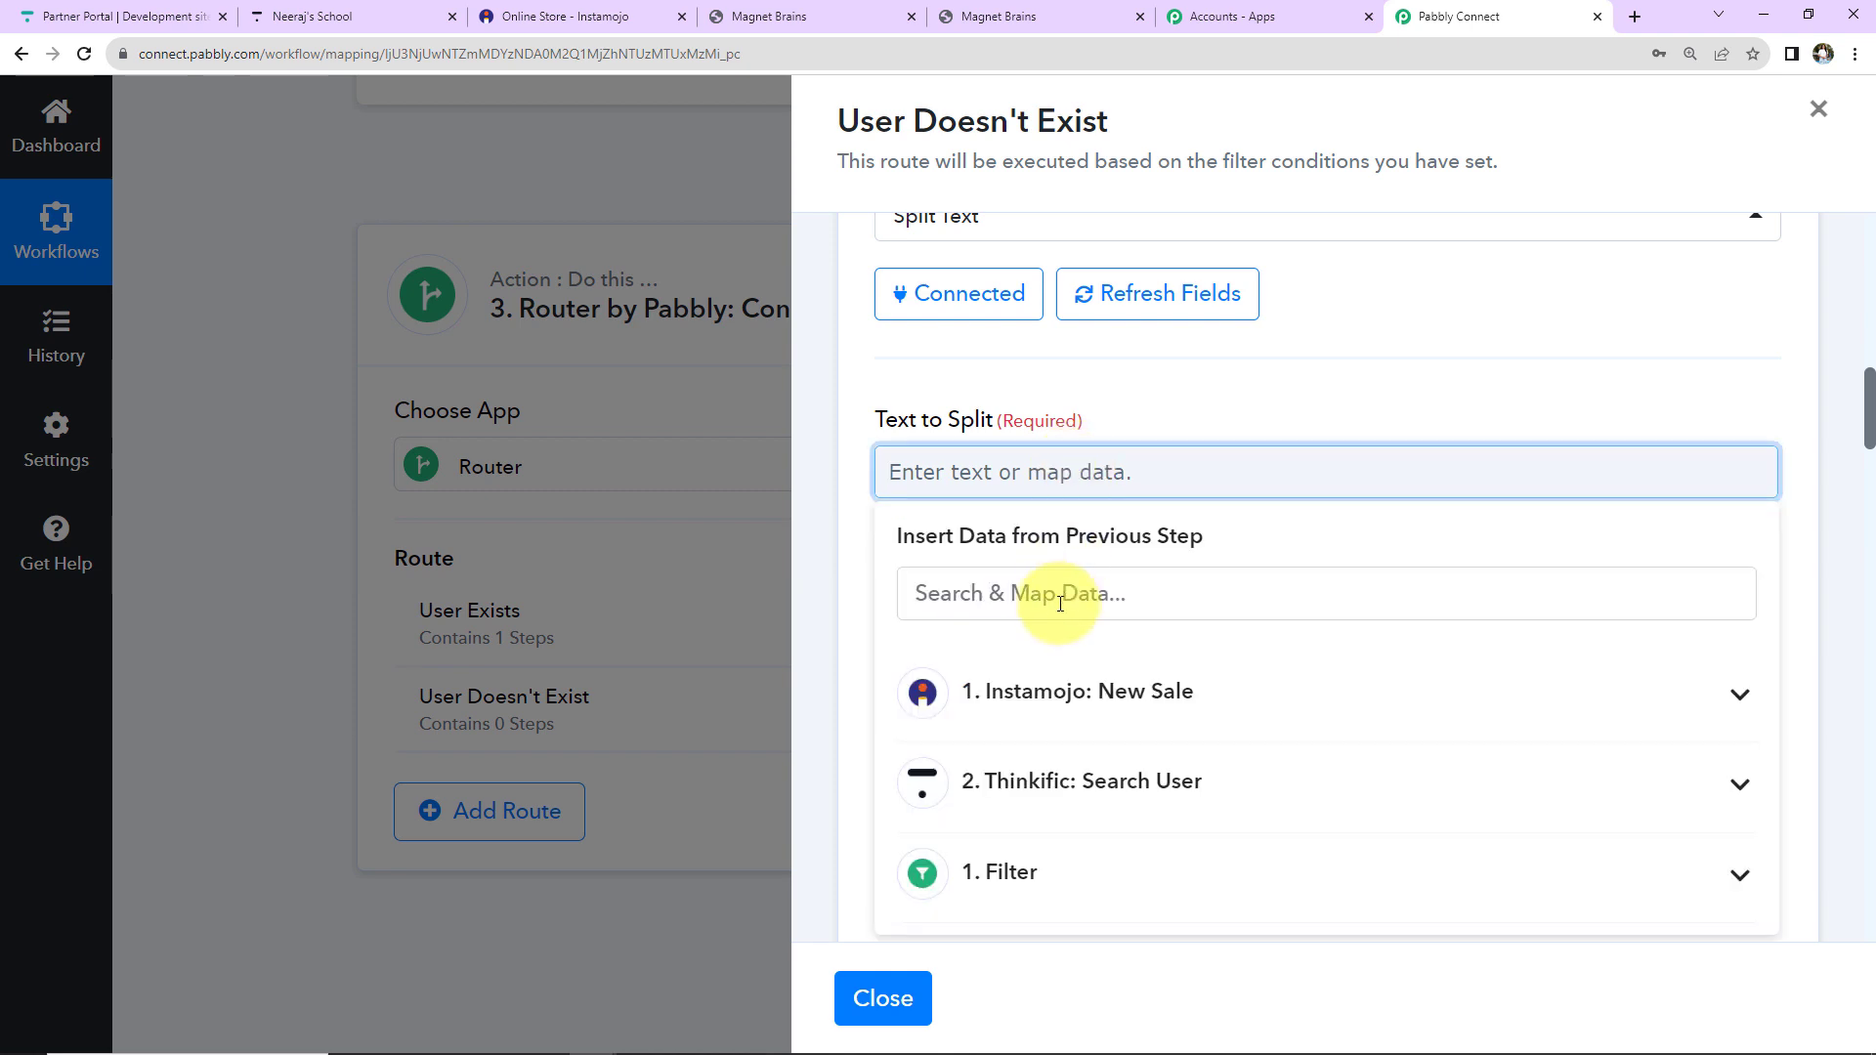
left_click(978, 691)
left_click(1031, 593)
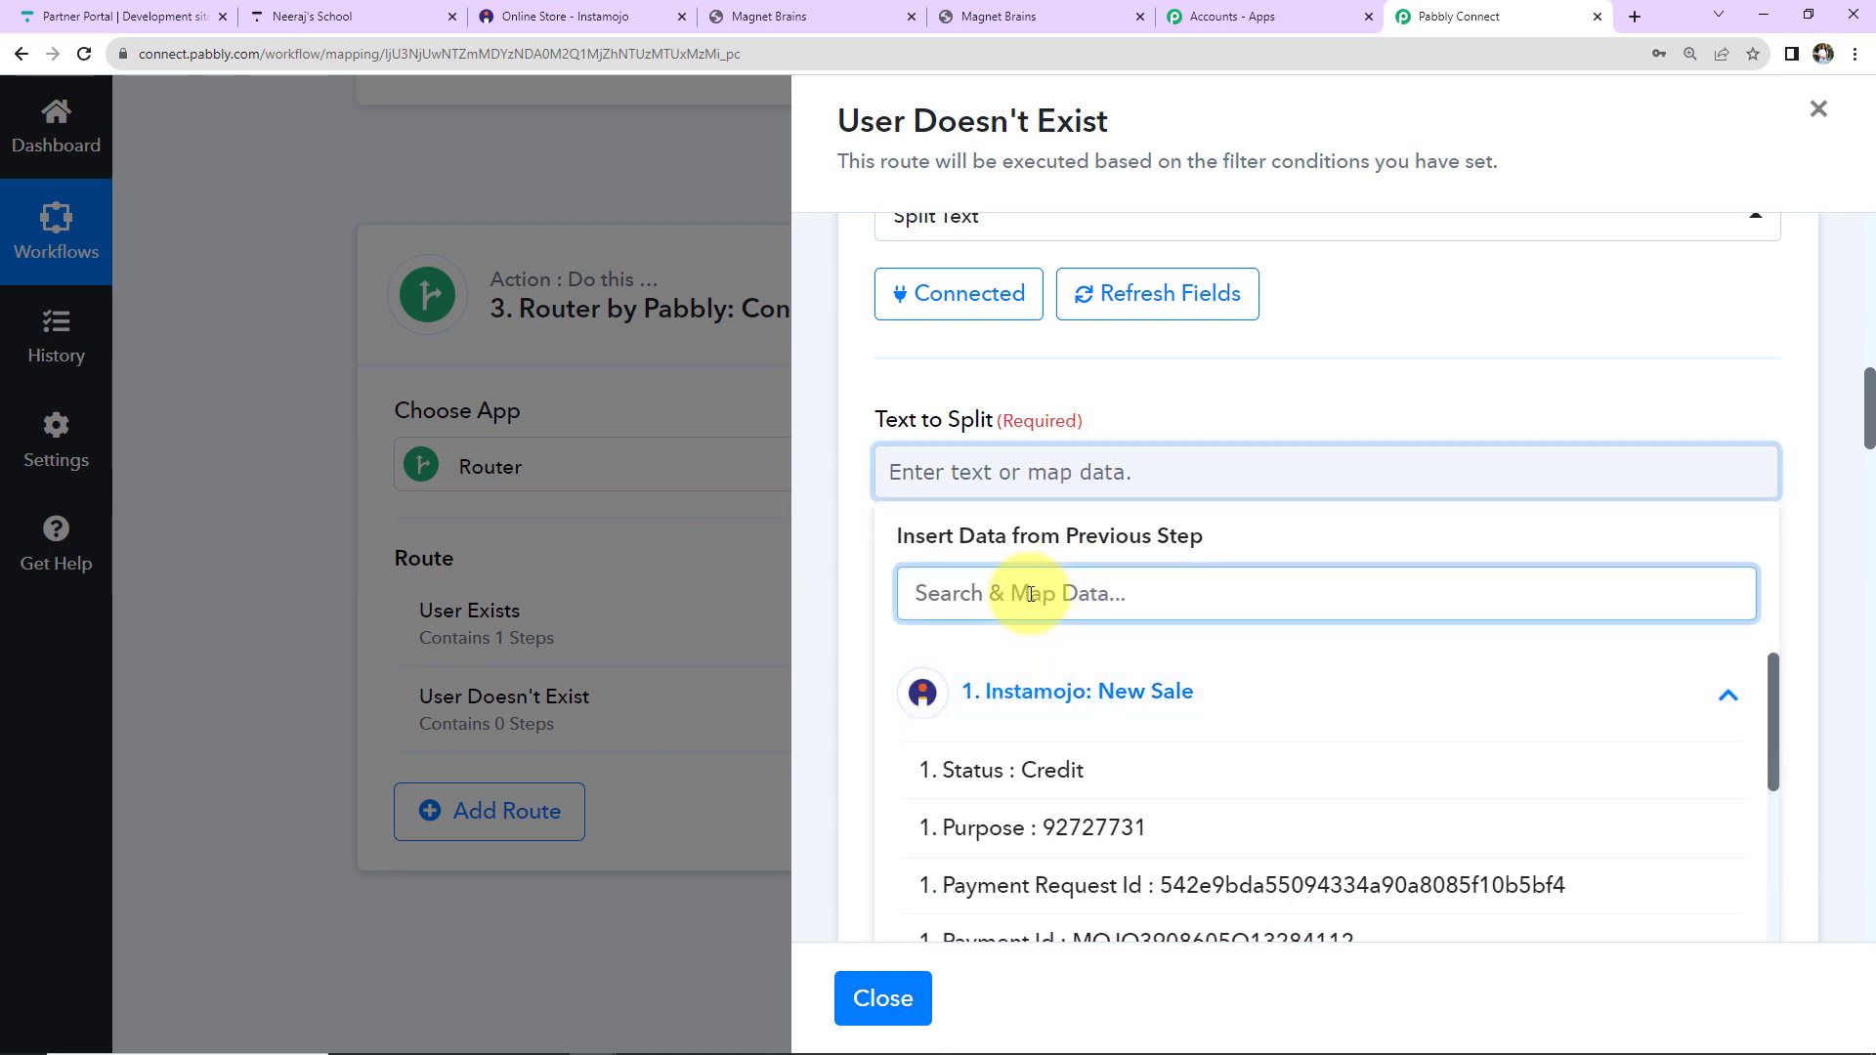
type("diff")
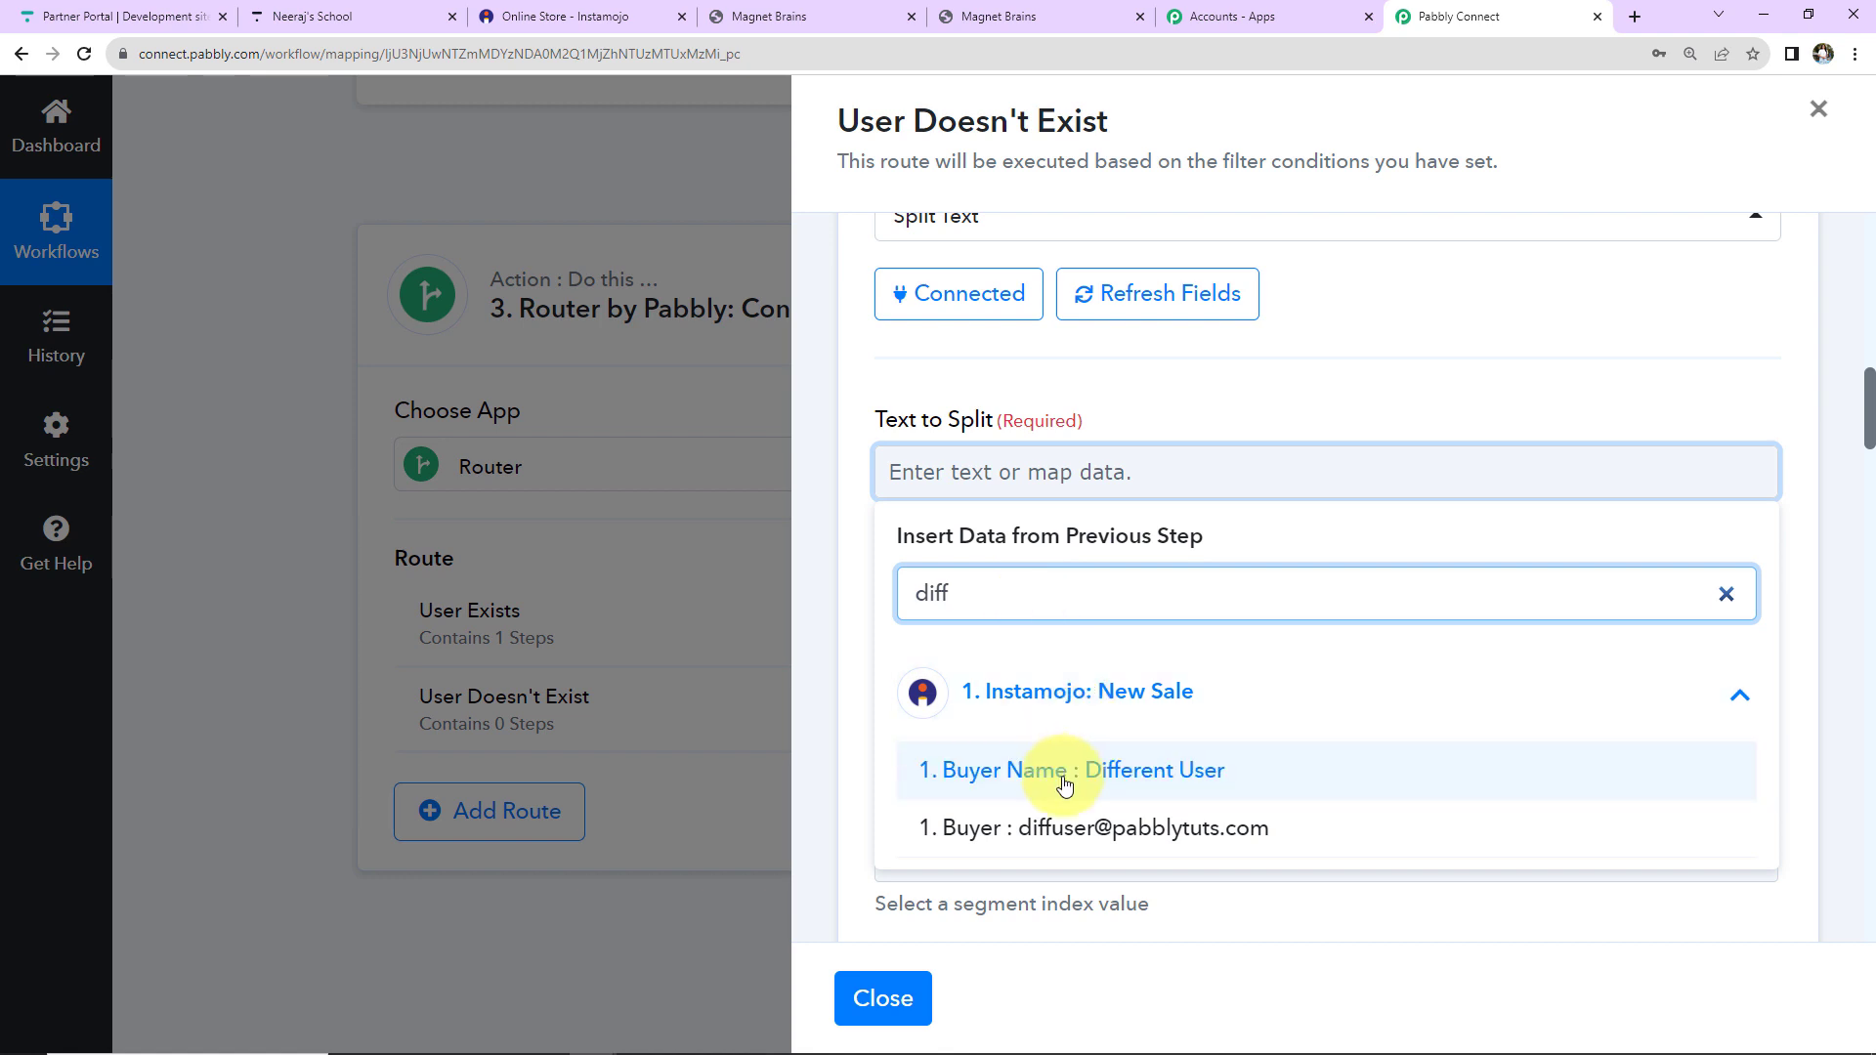
left_click(1064, 772)
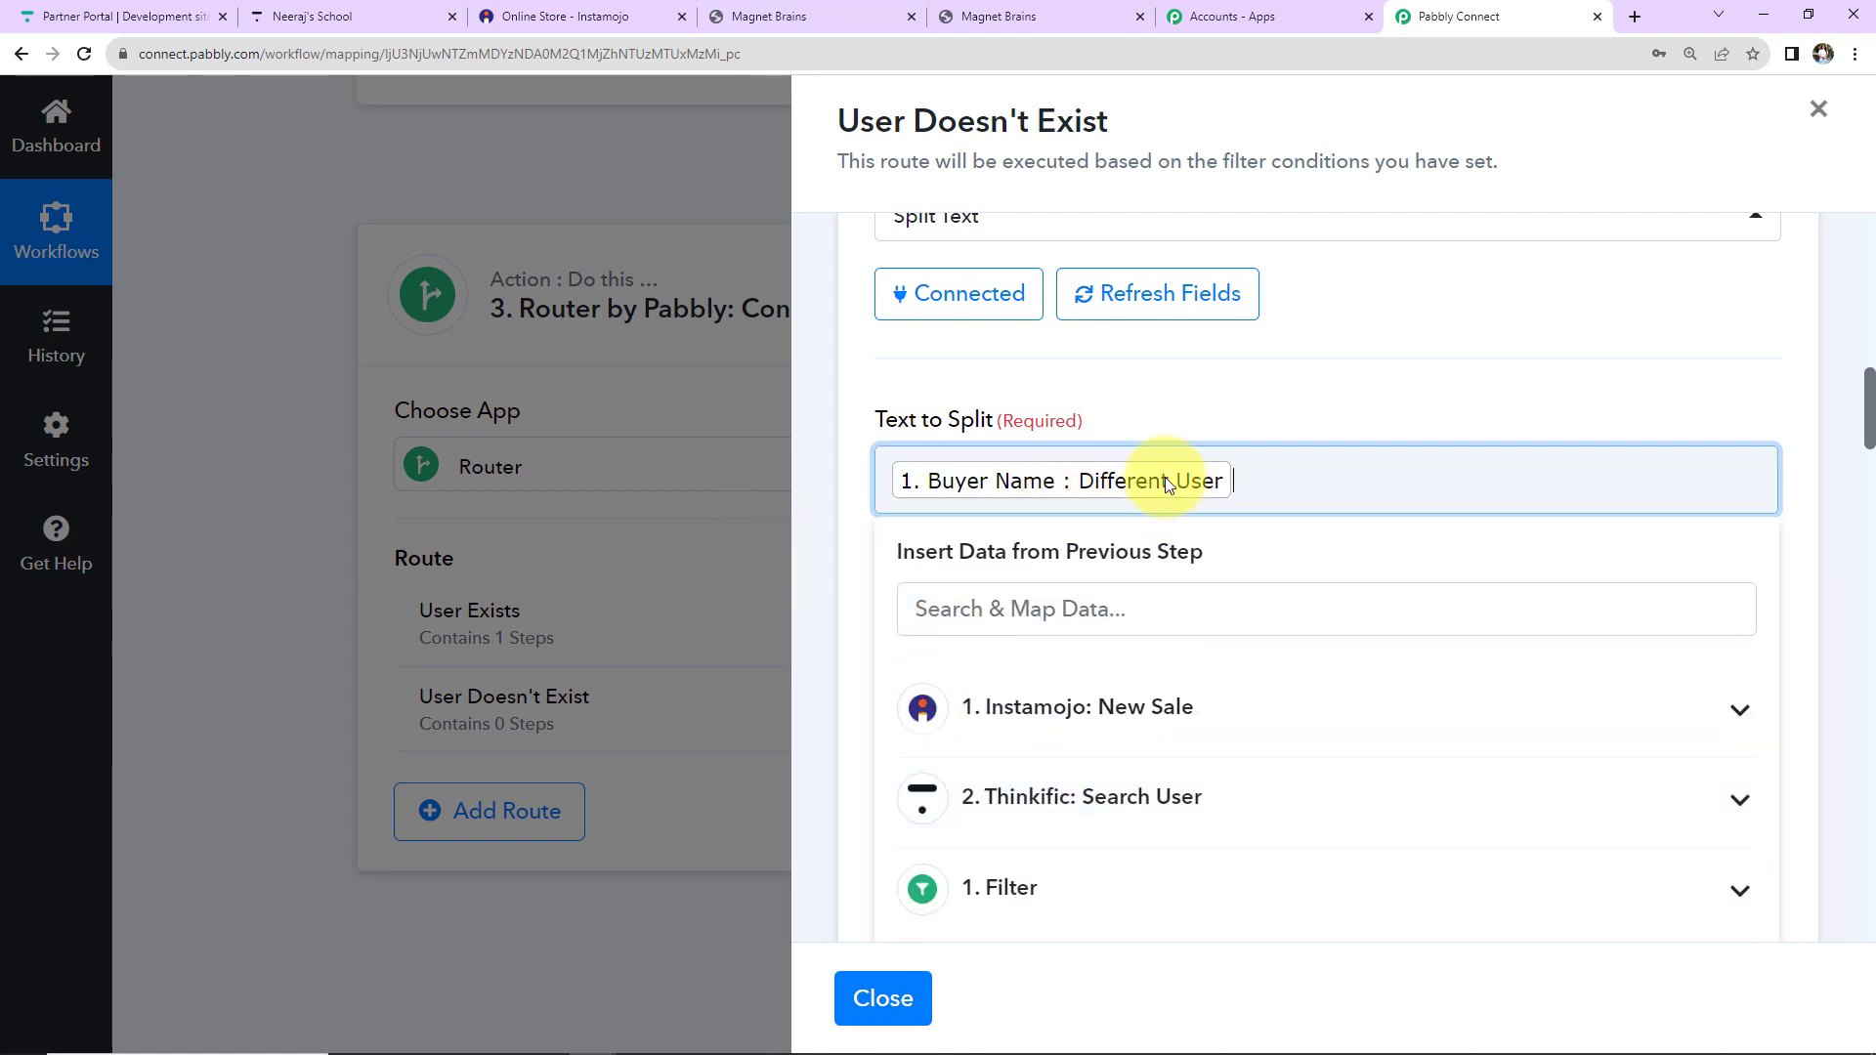
left_click(1214, 418)
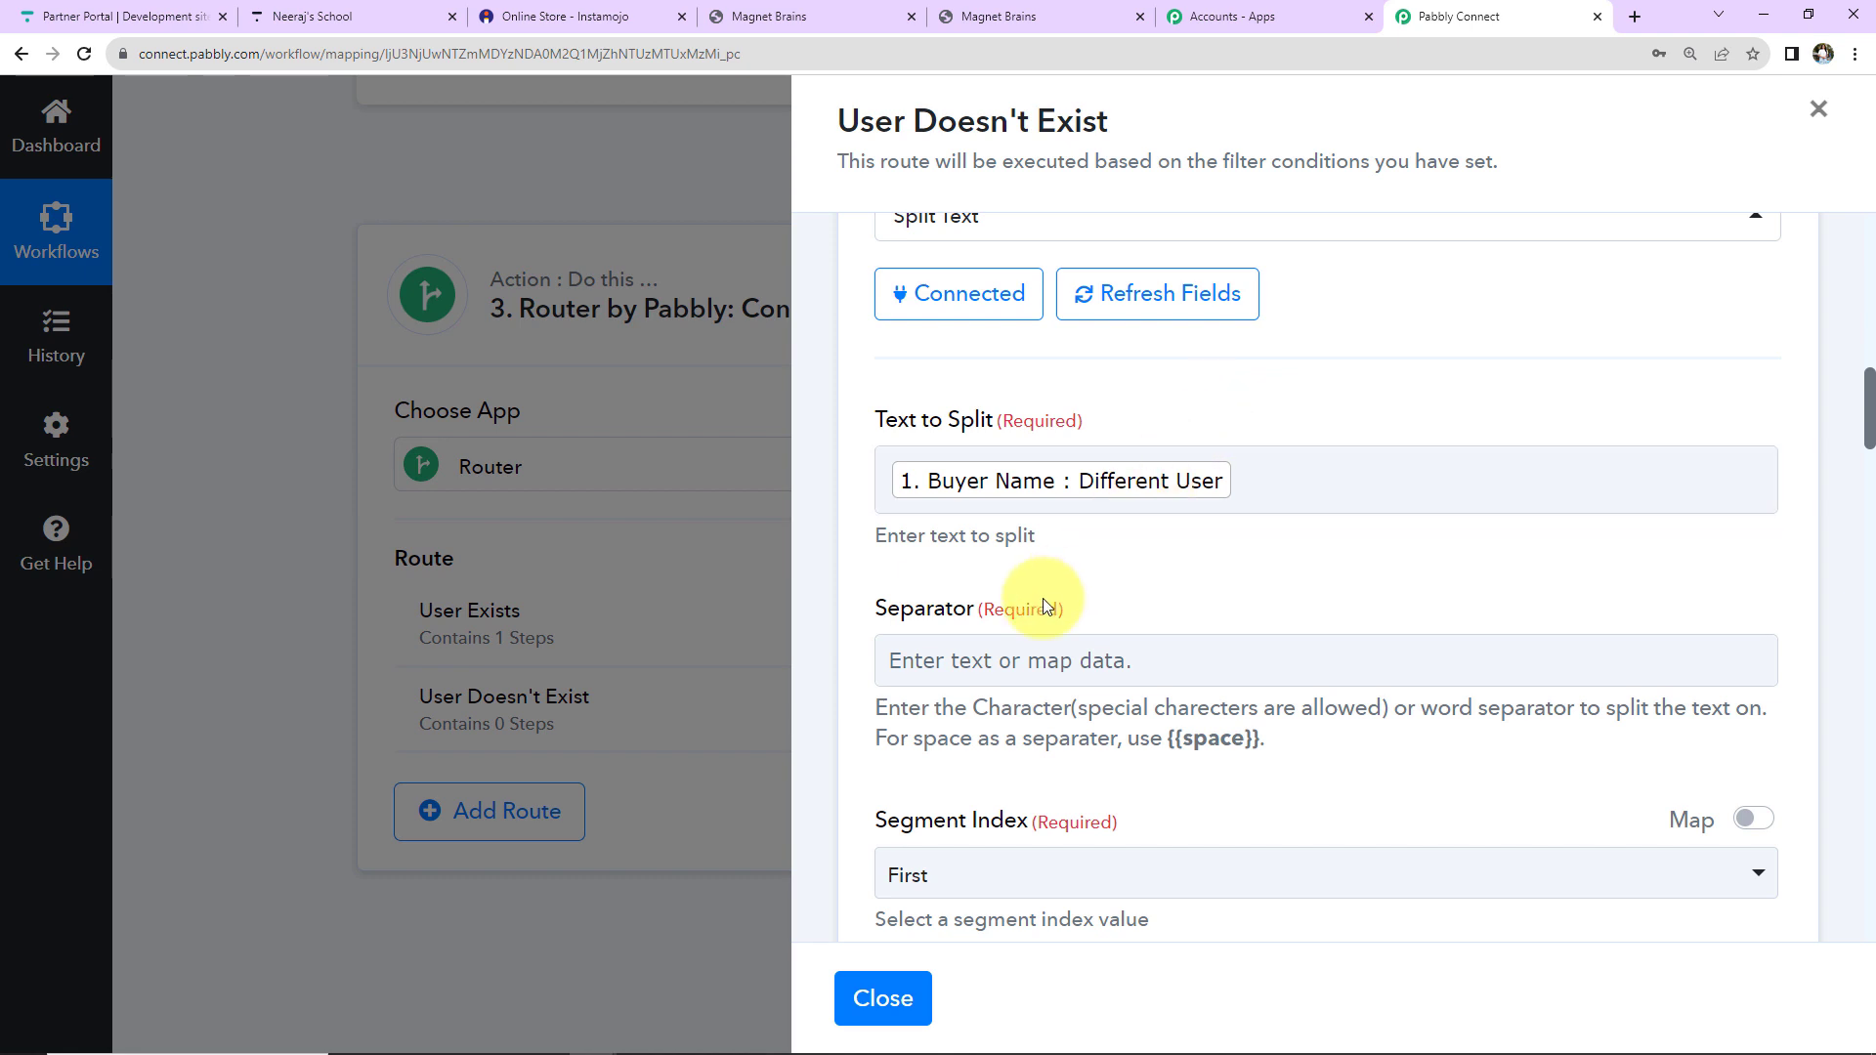
Set the Separator to {{space}} and Segment Index to All, then save and test.
left_click_drag(1168, 737, 1263, 760)
right_click(1244, 740)
left_click(1290, 757)
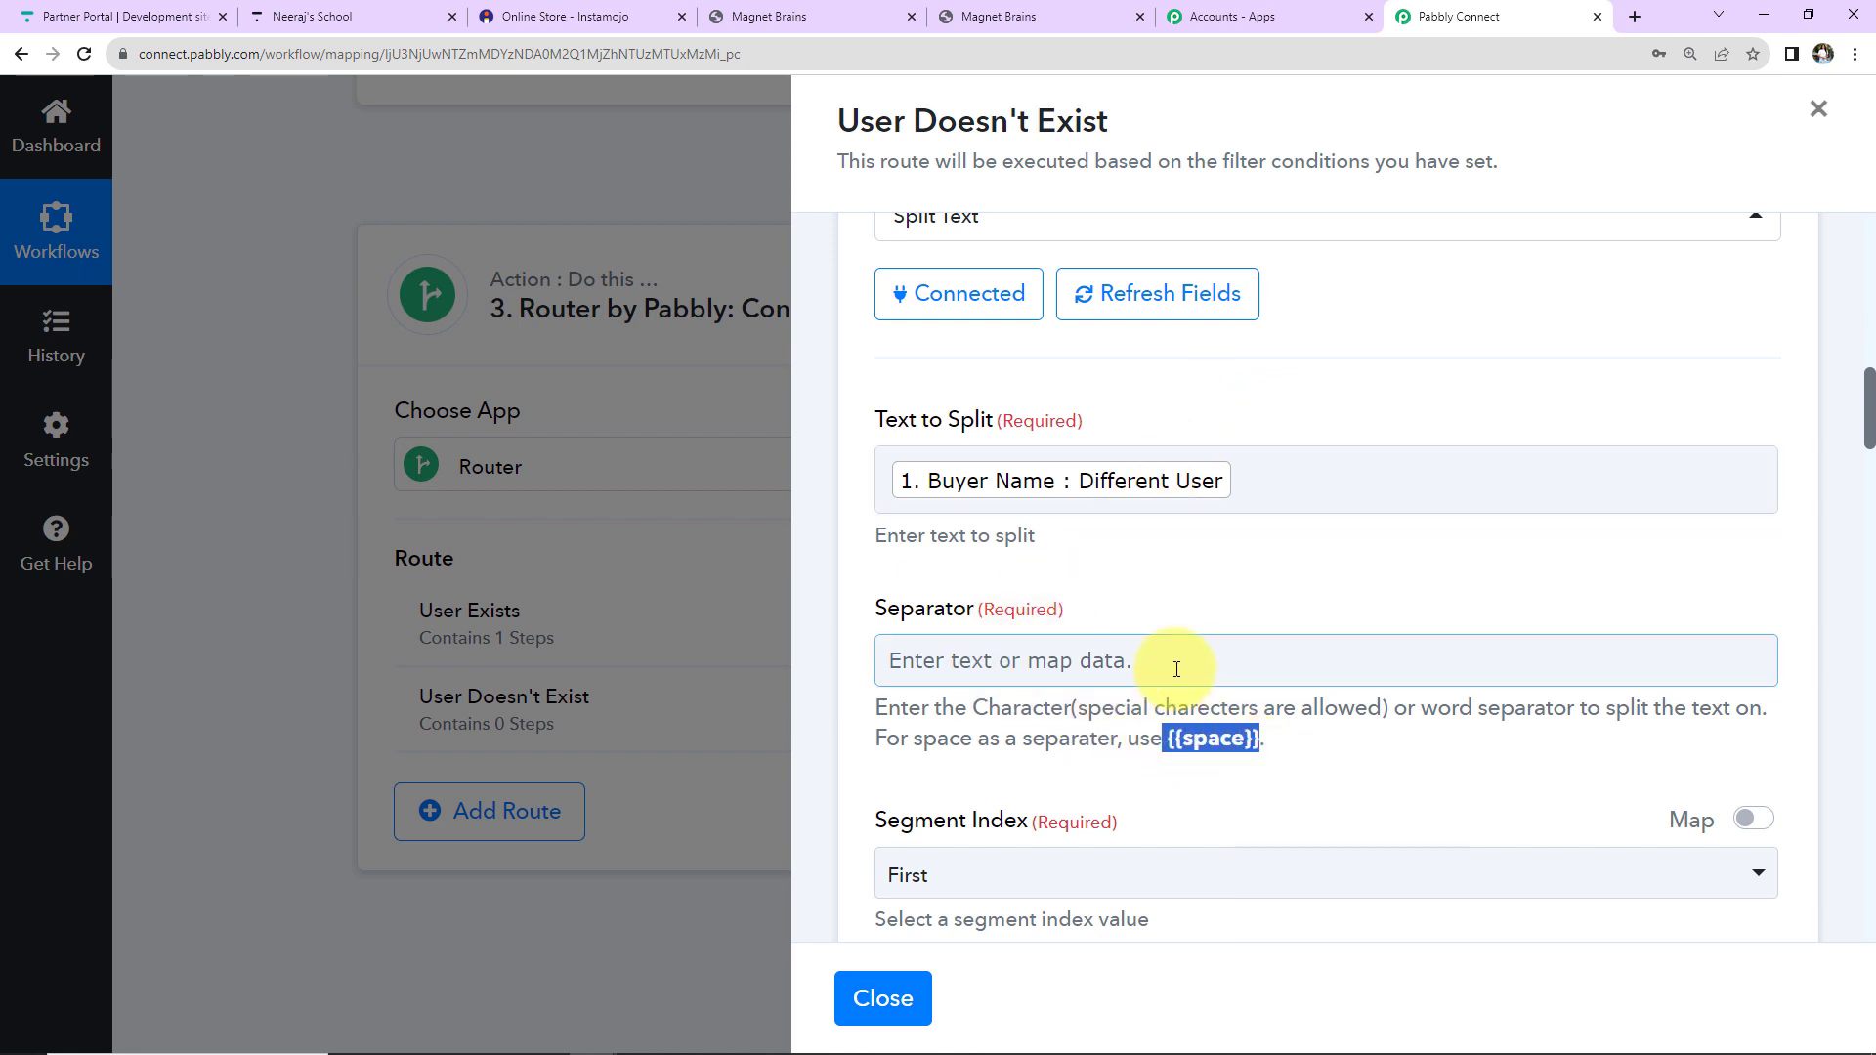
left_click(1176, 669)
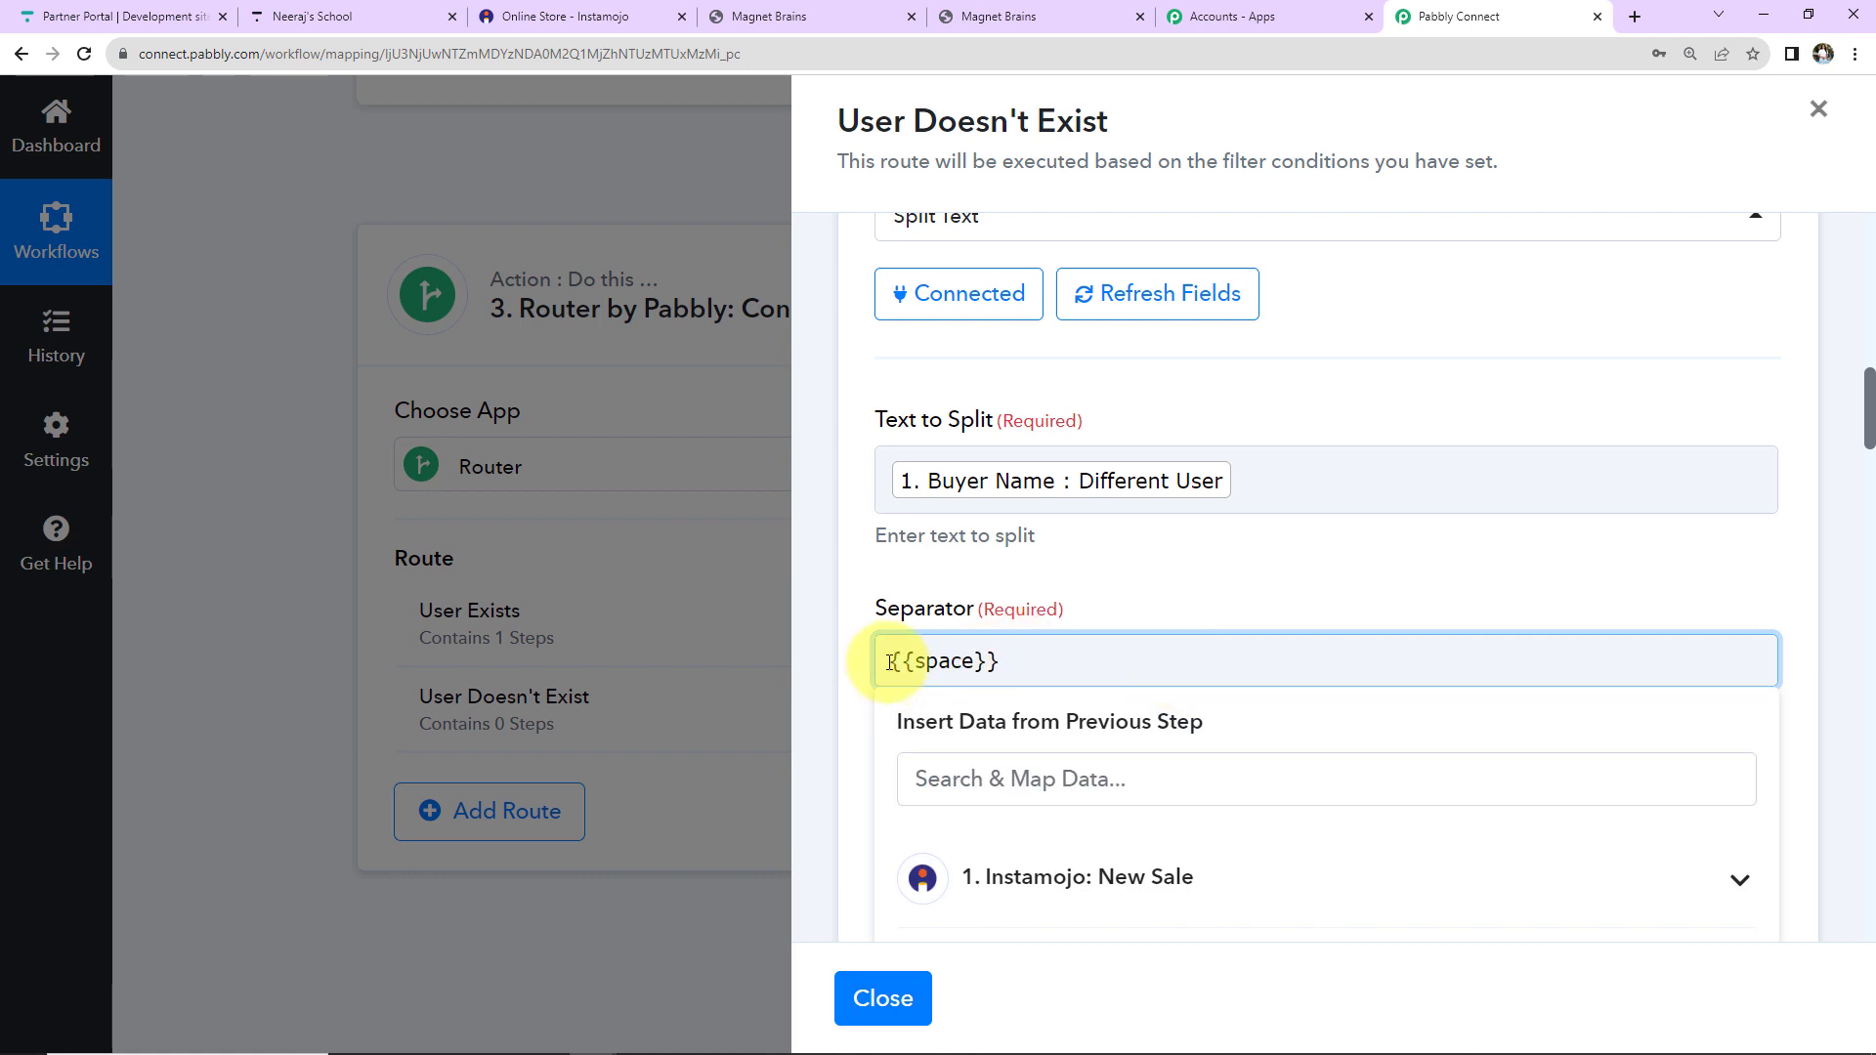
left_click(1121, 620)
scroll(1110, 680, "down", 5)
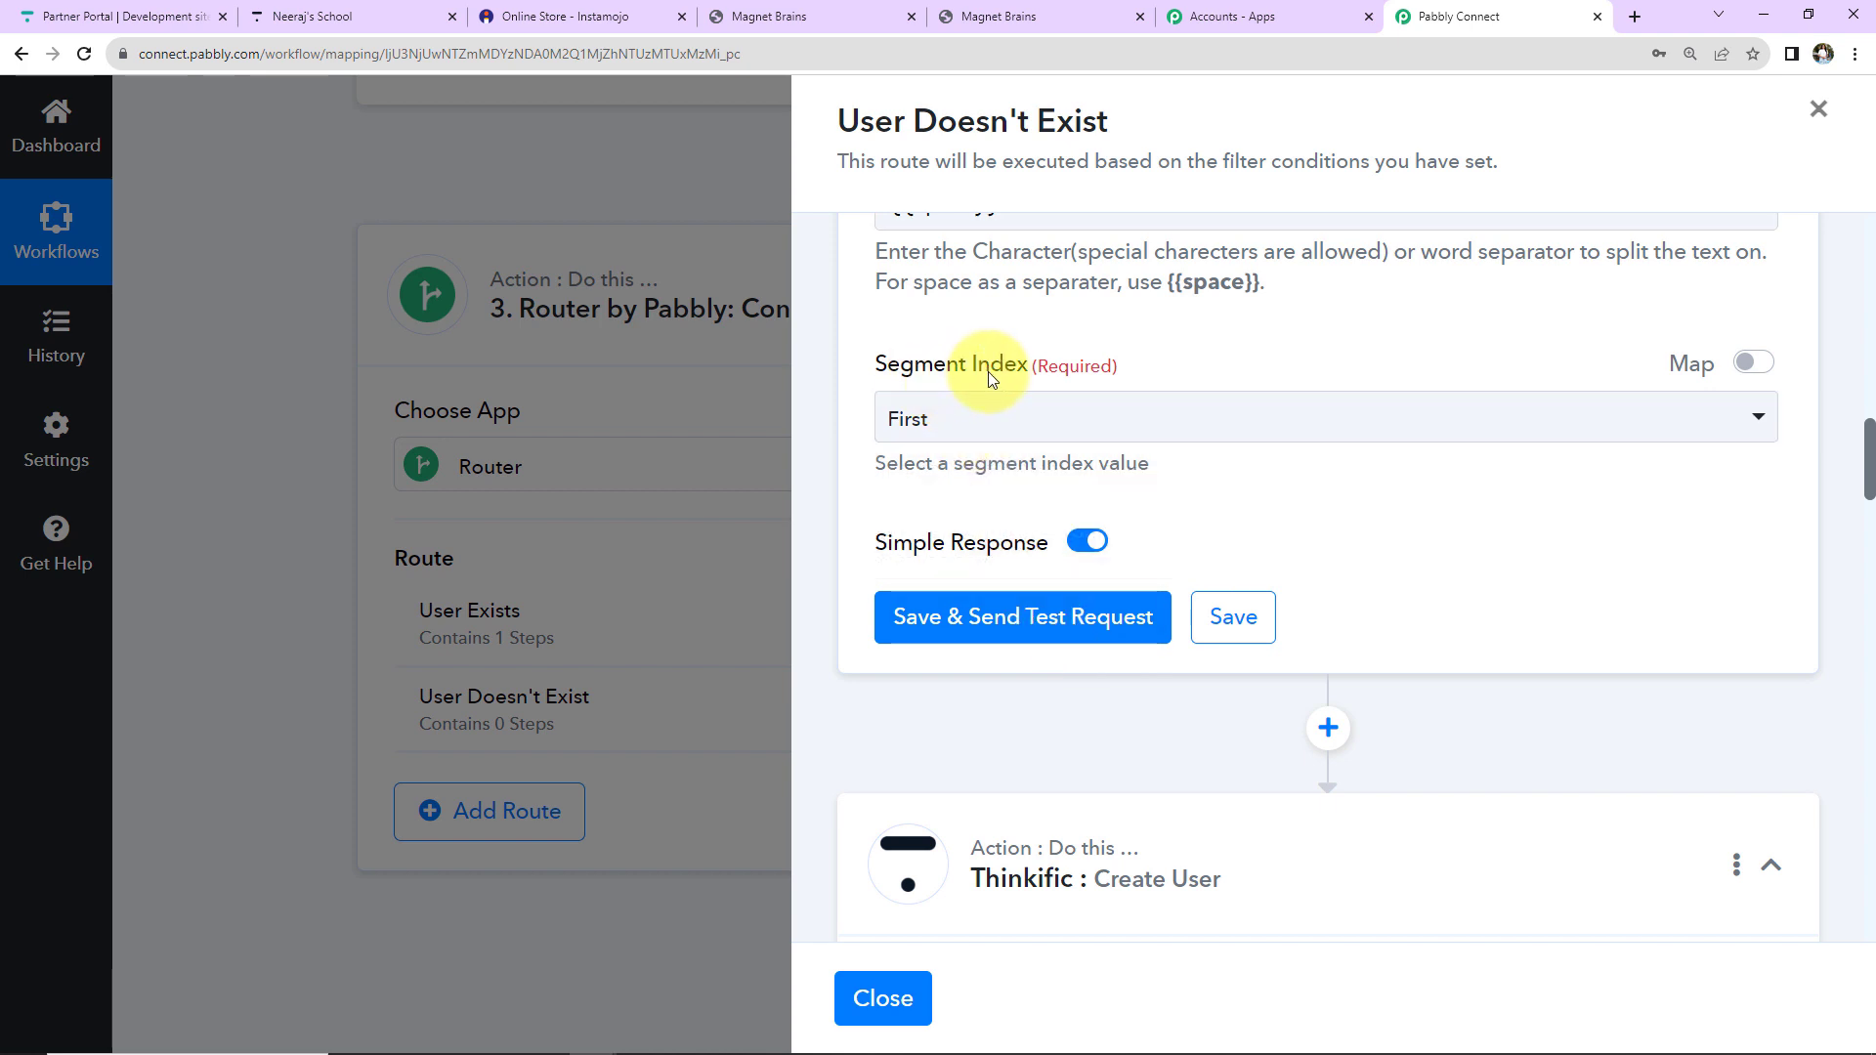
left_click(982, 415)
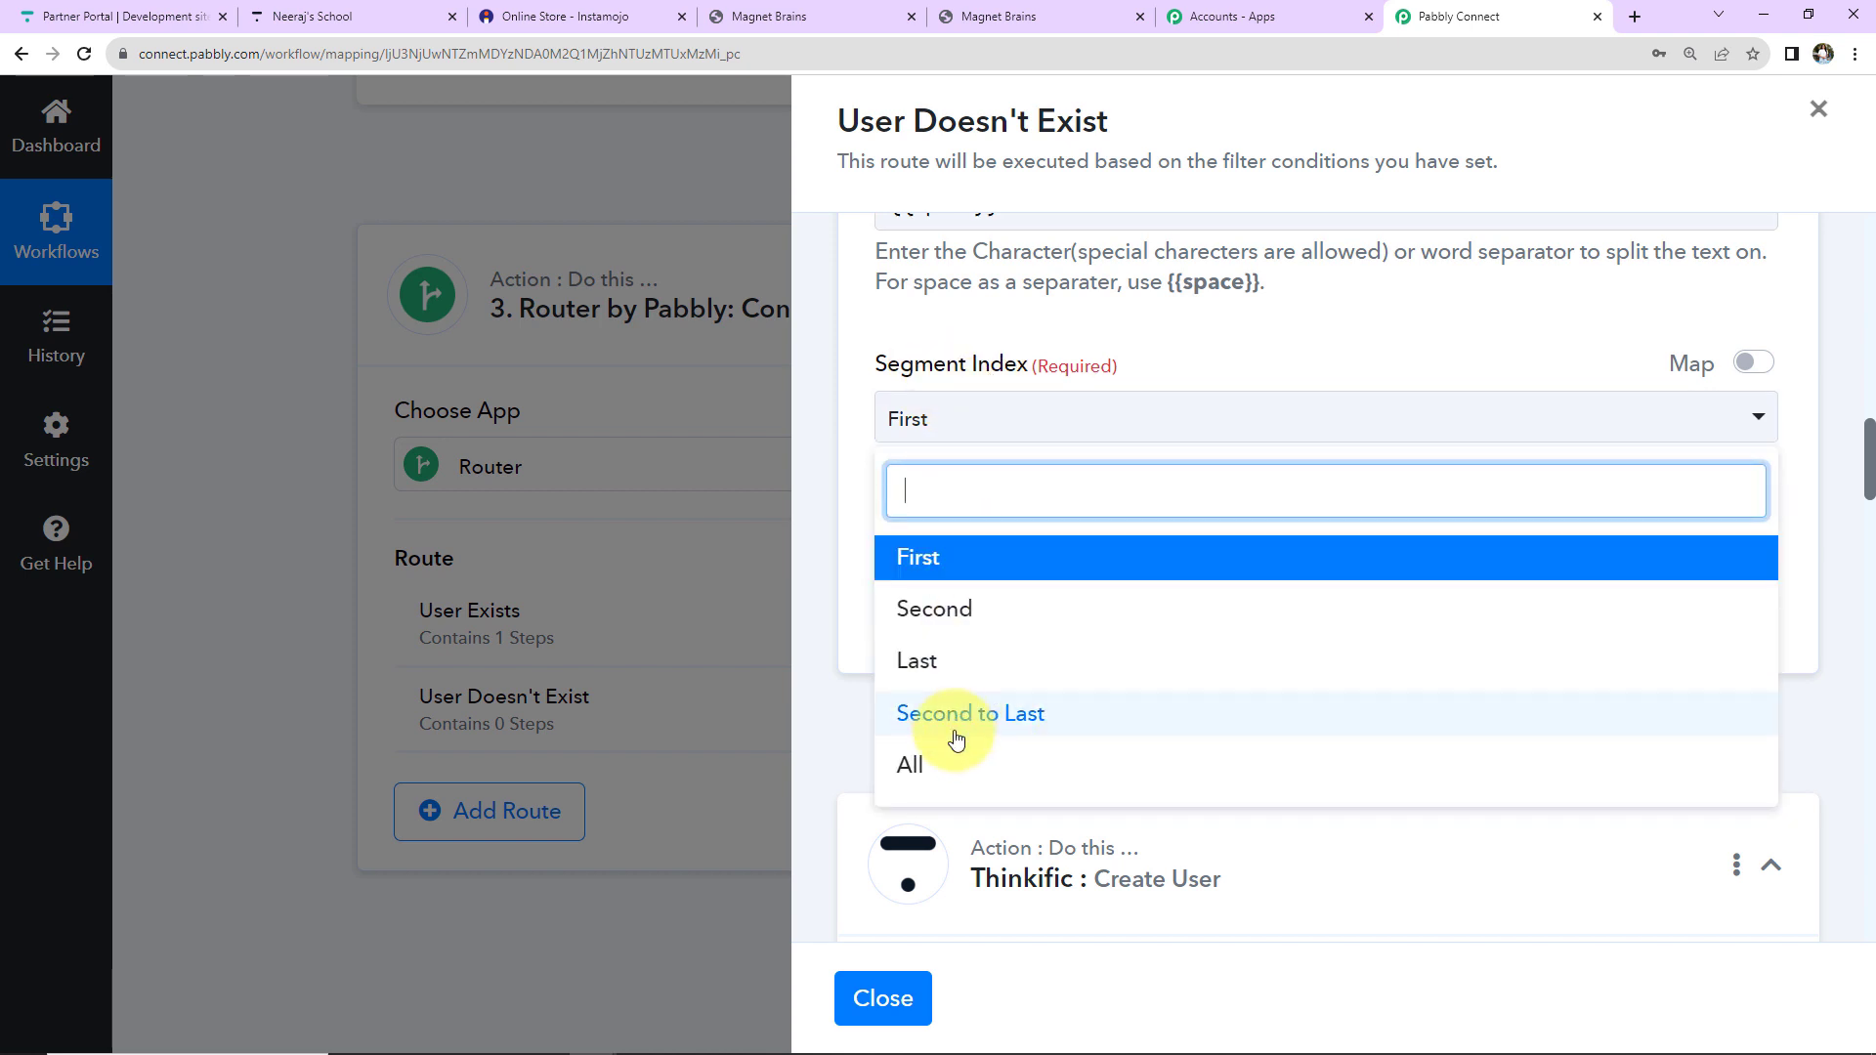
left_click(936, 764)
left_click(989, 633)
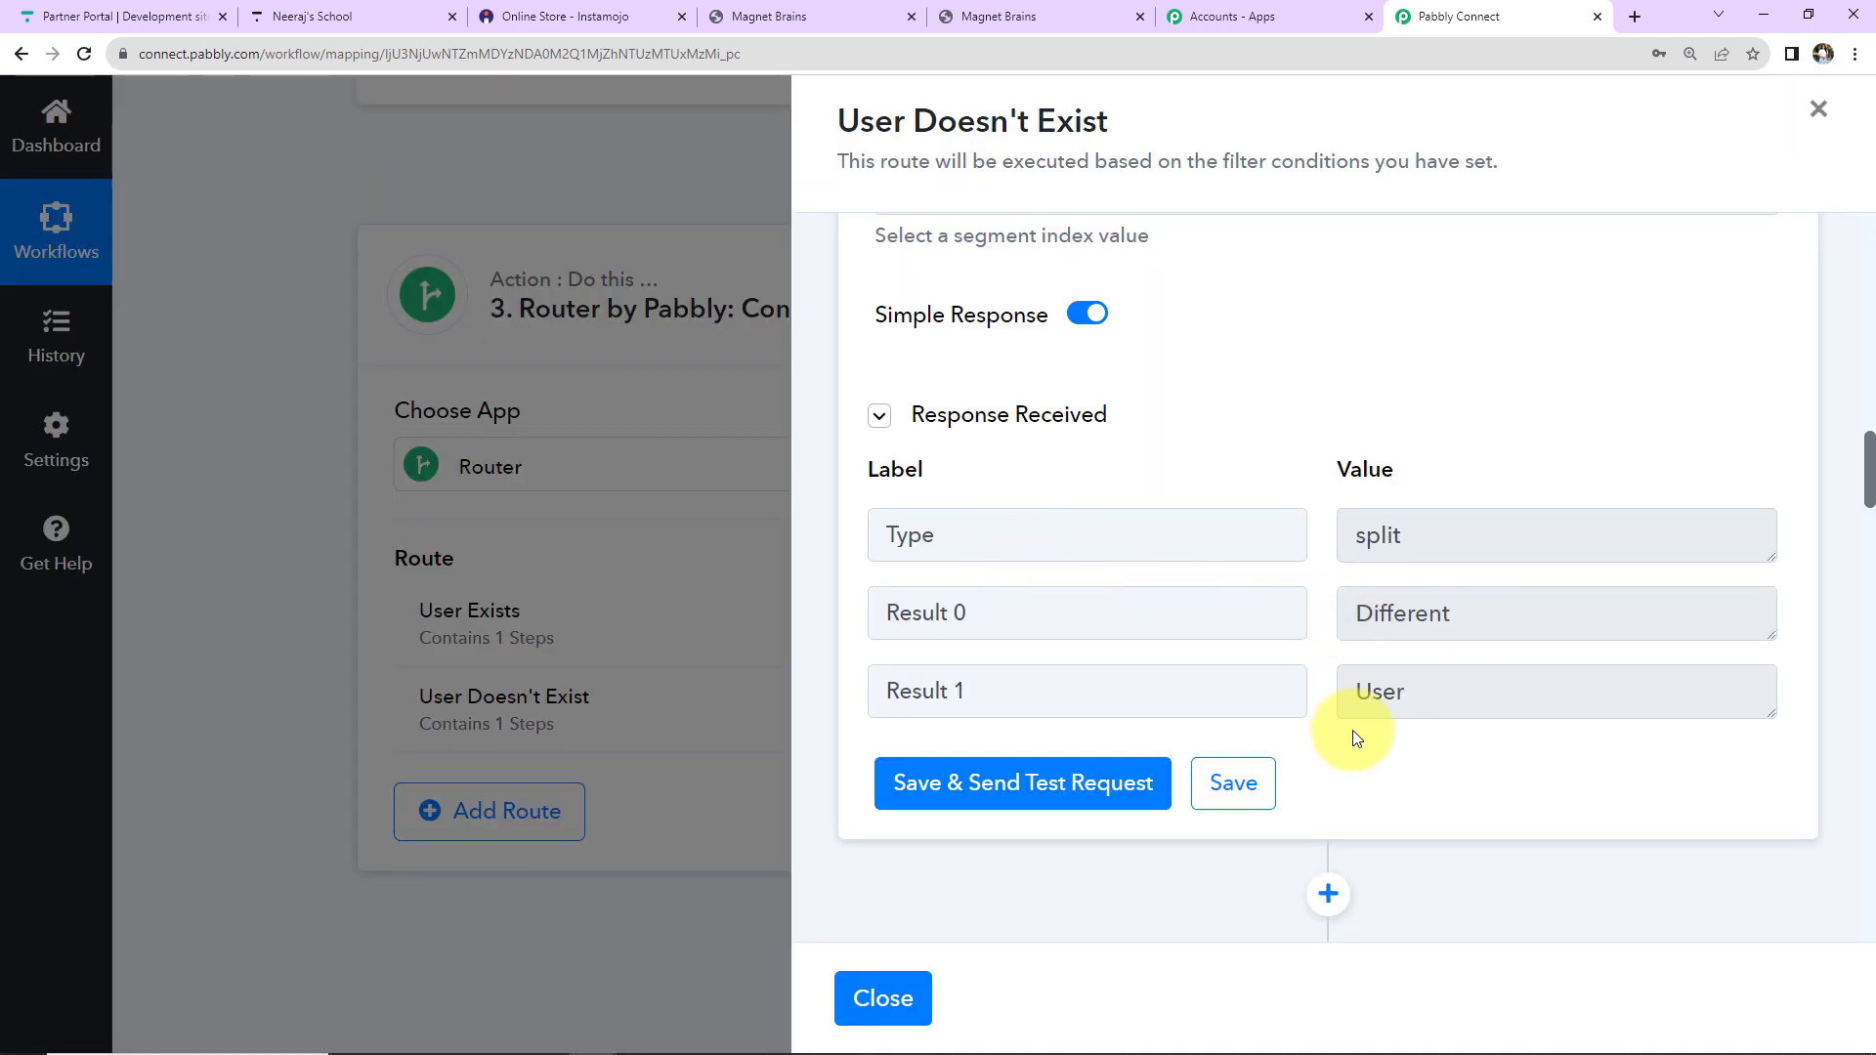
scroll(1466, 495, "down", 5)
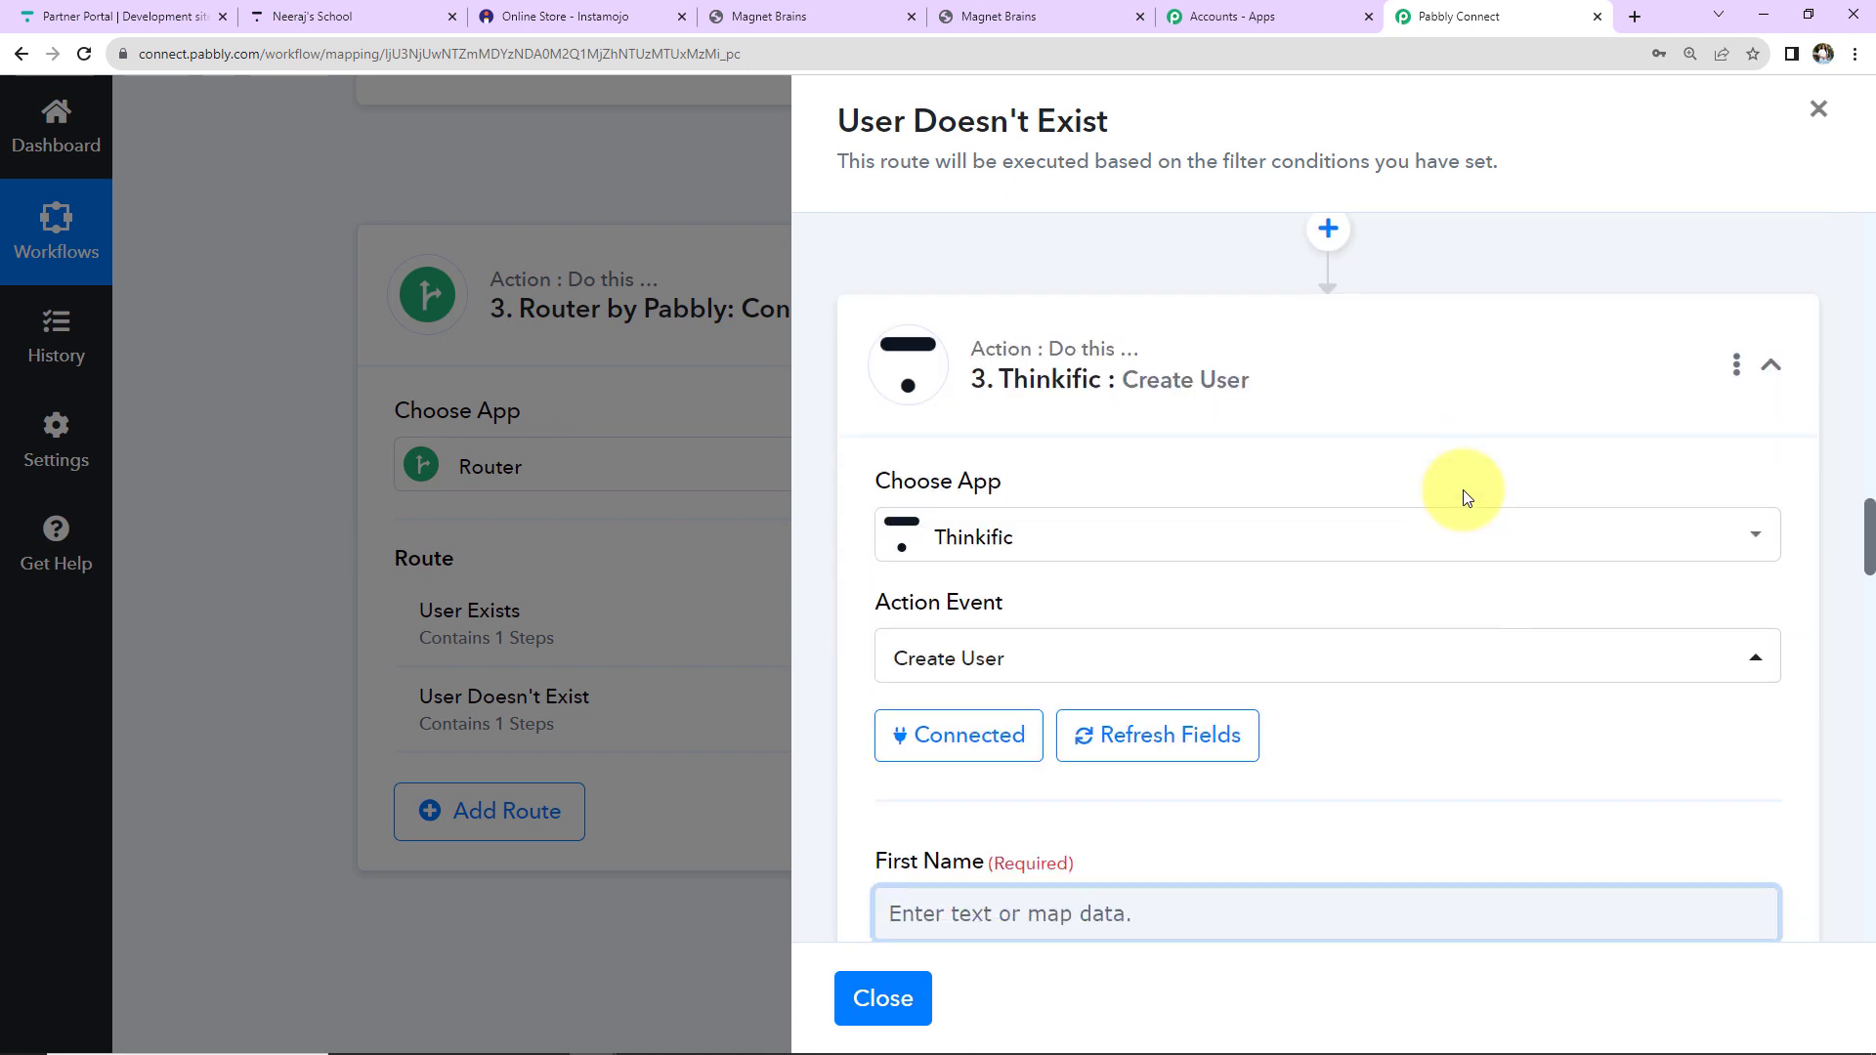
Reconnect Thinkific and map split Result 0 to First Name.
left_click(1001, 713)
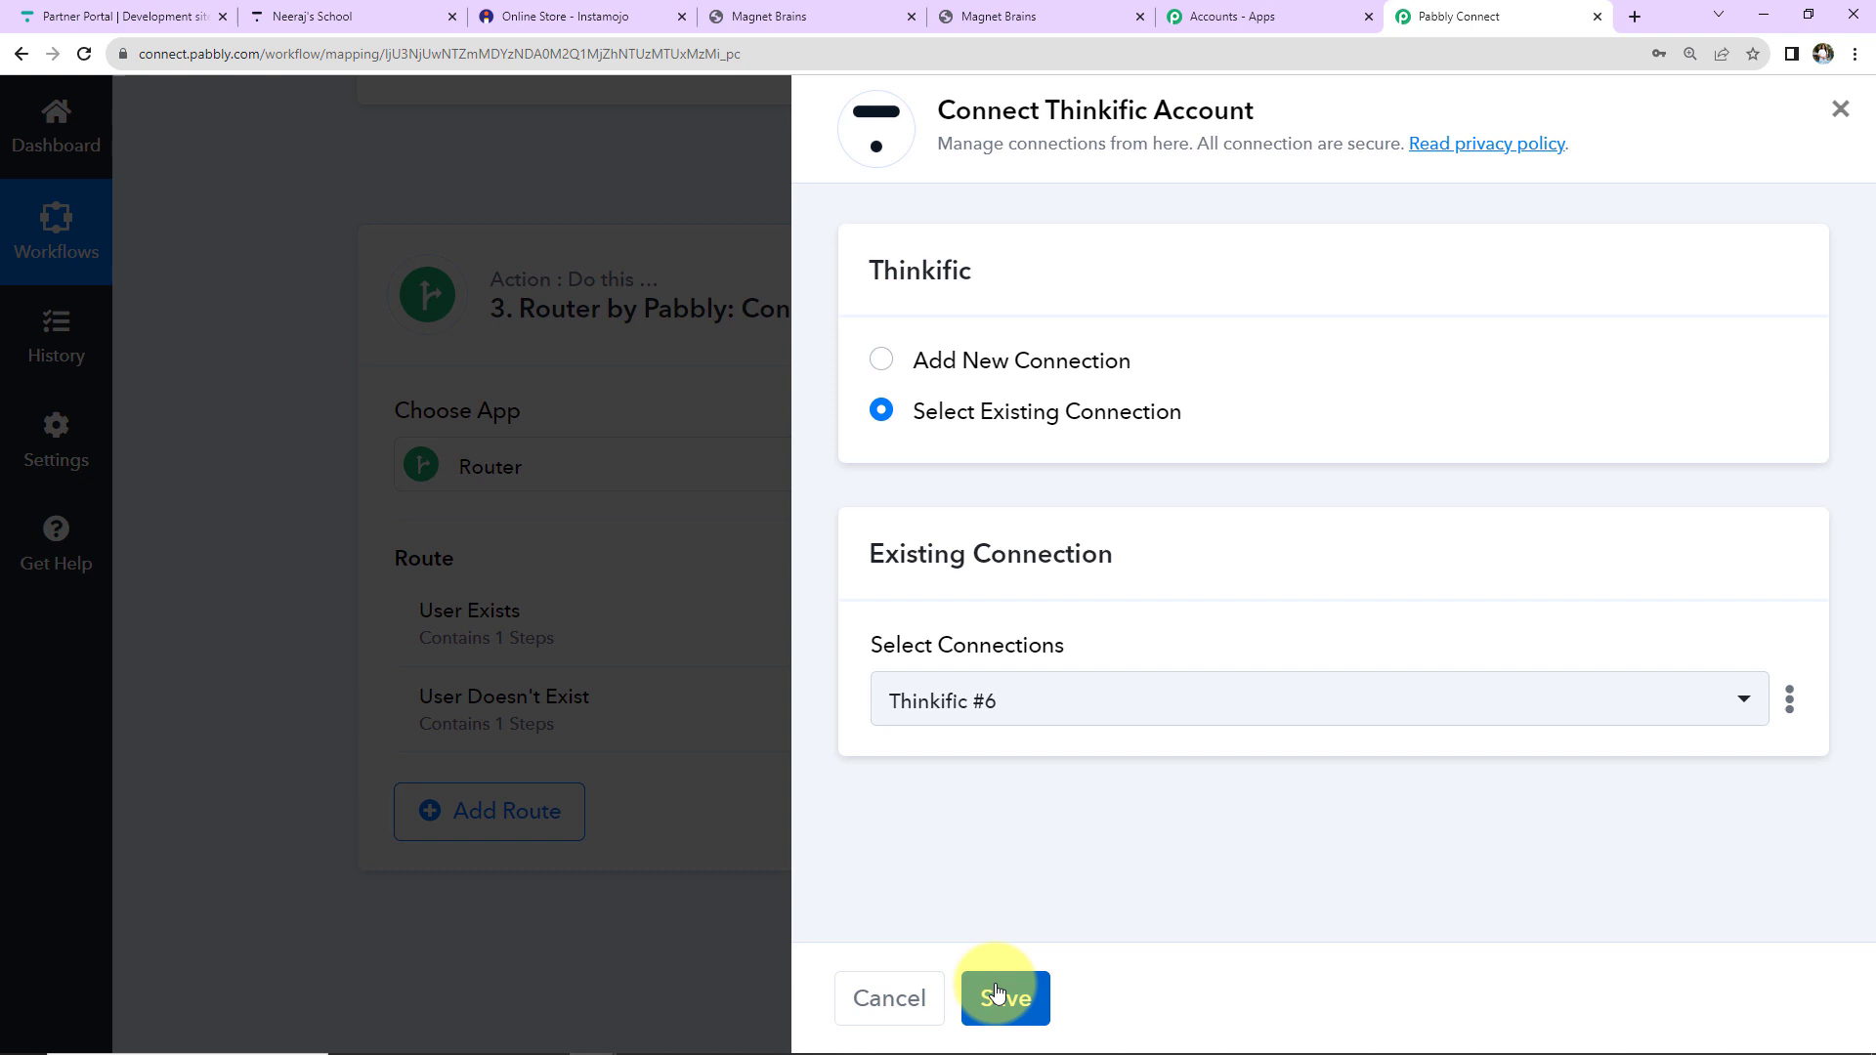
left_click(998, 993)
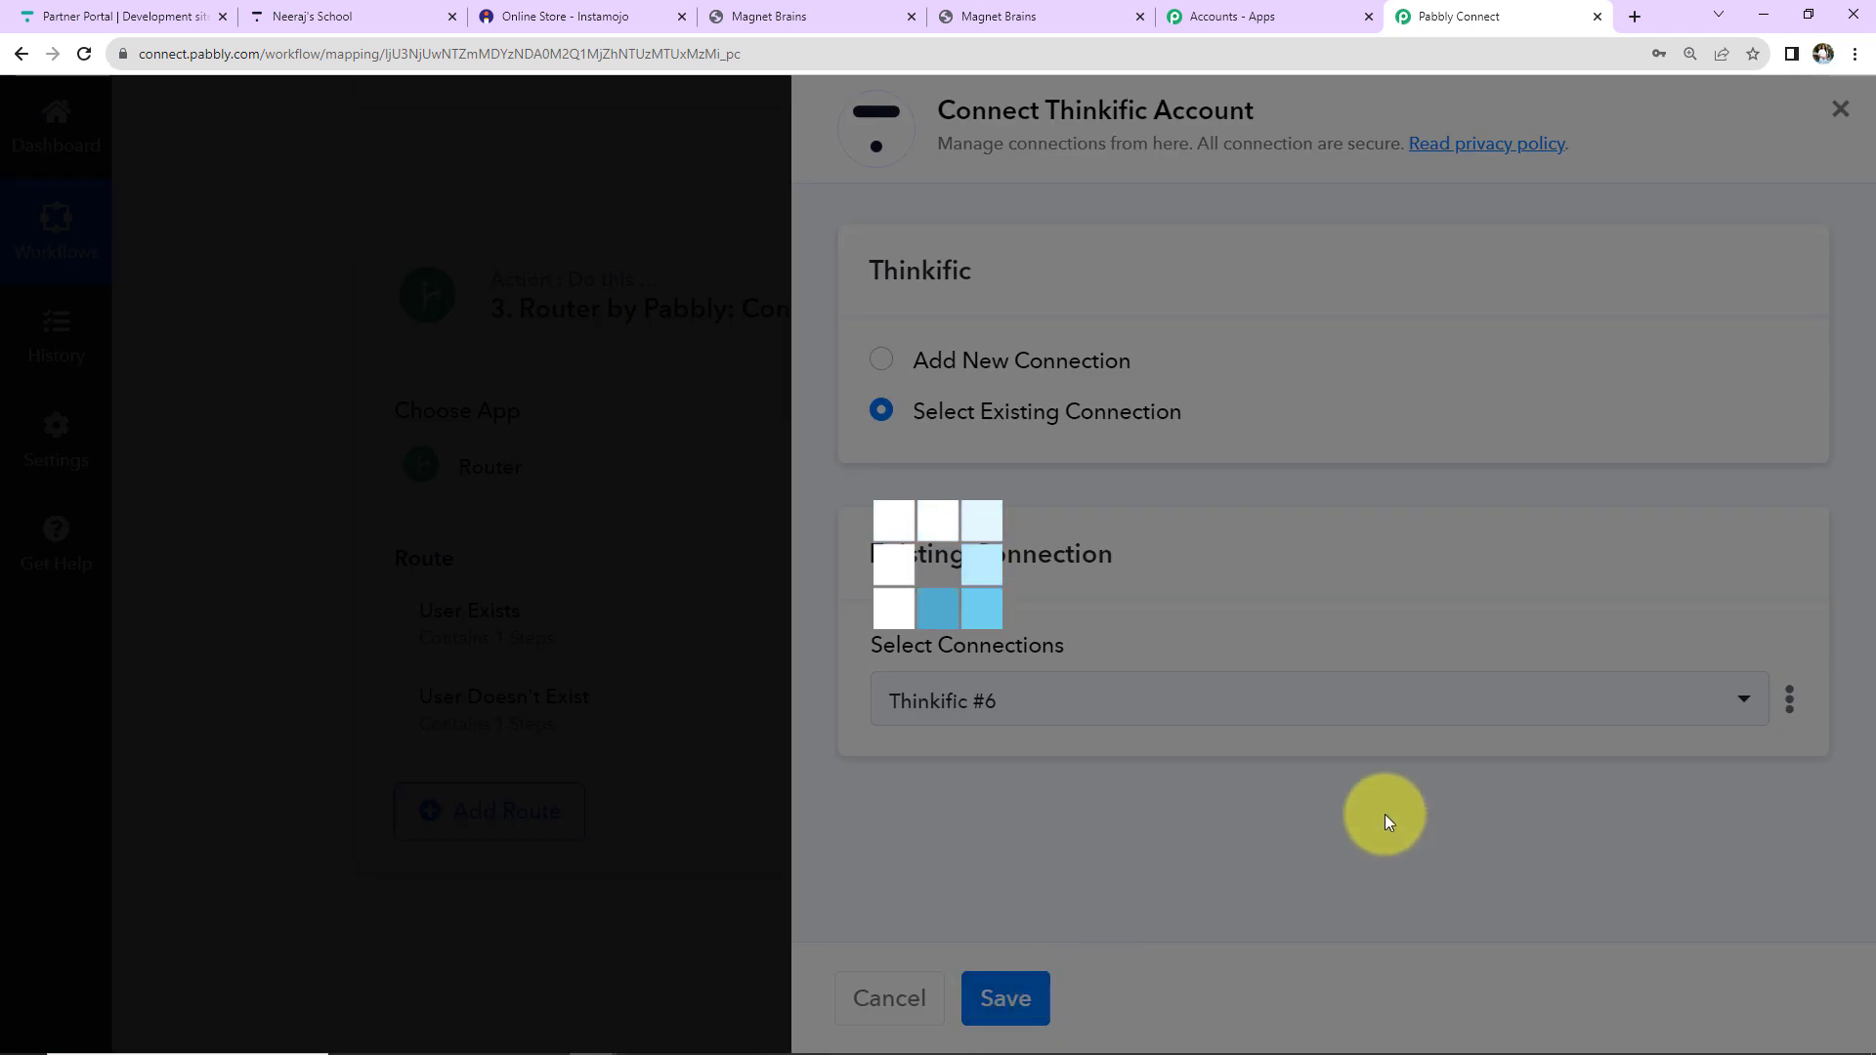
scroll(1329, 587, "down", 5)
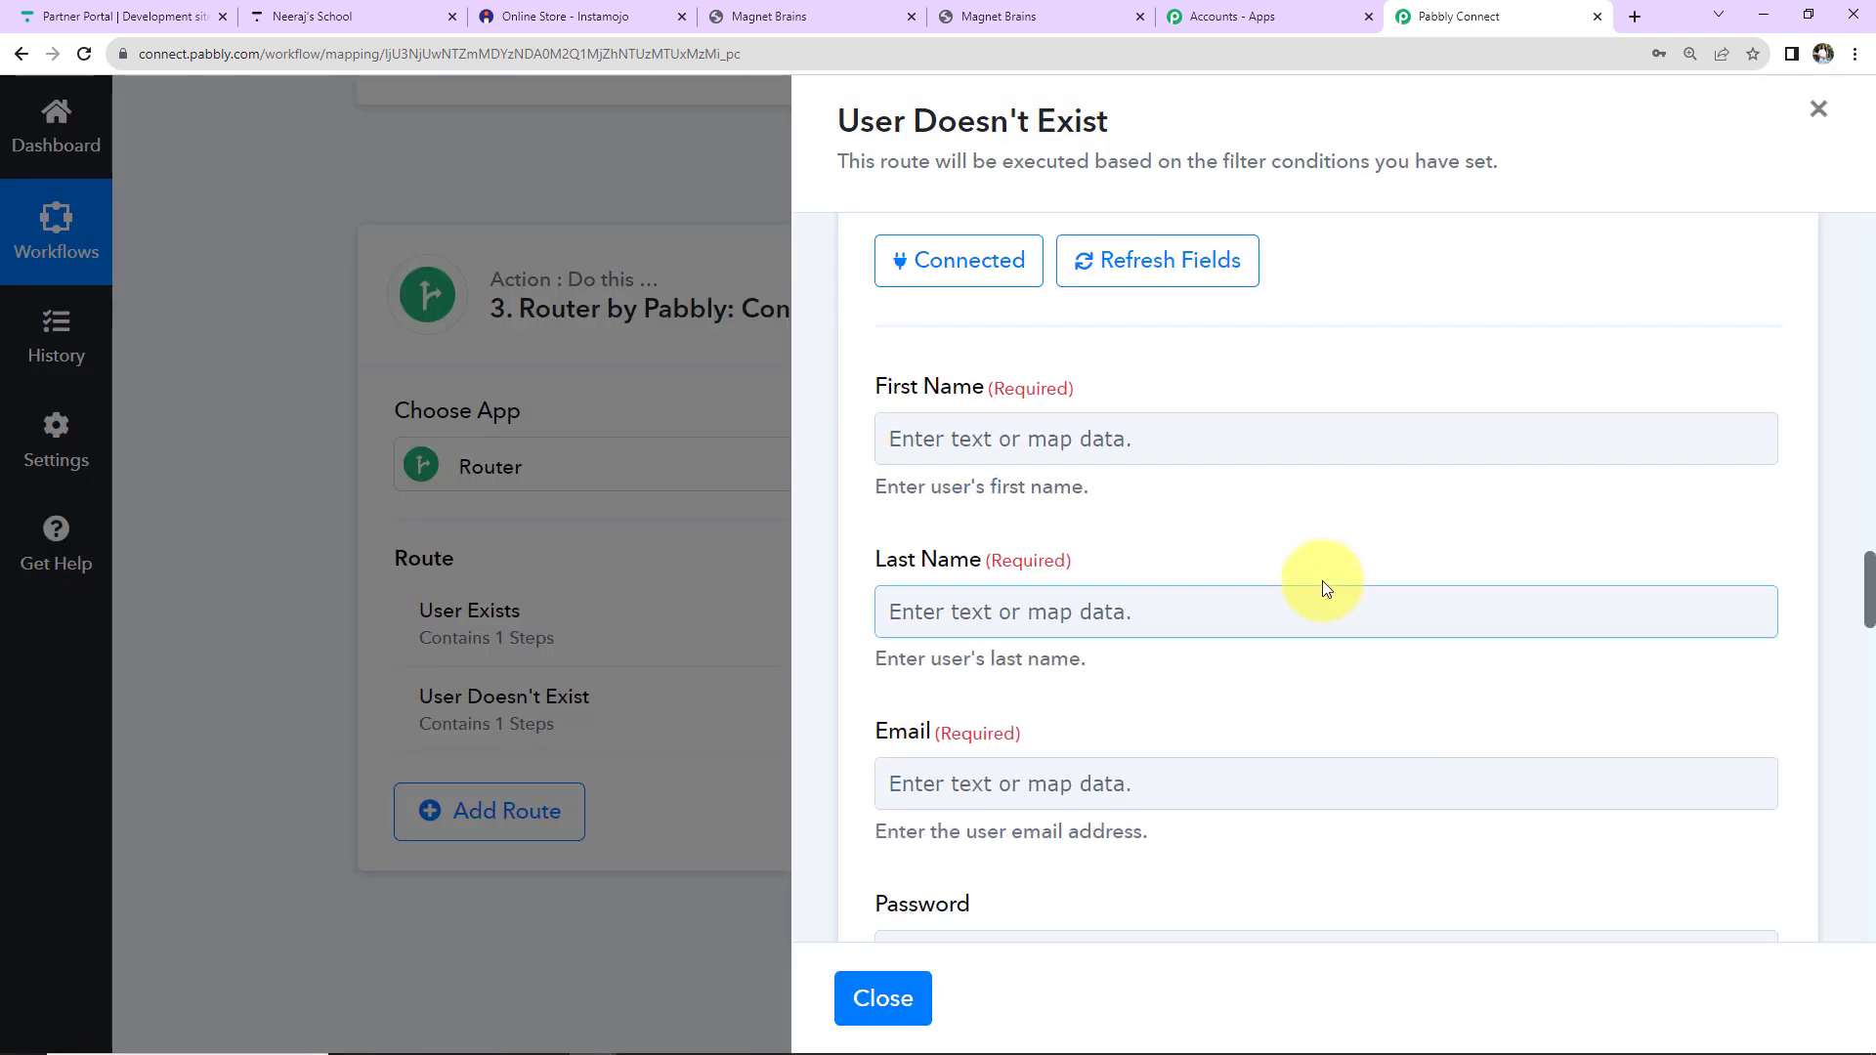
left_click(1070, 437)
scroll(1241, 596, "down", 2)
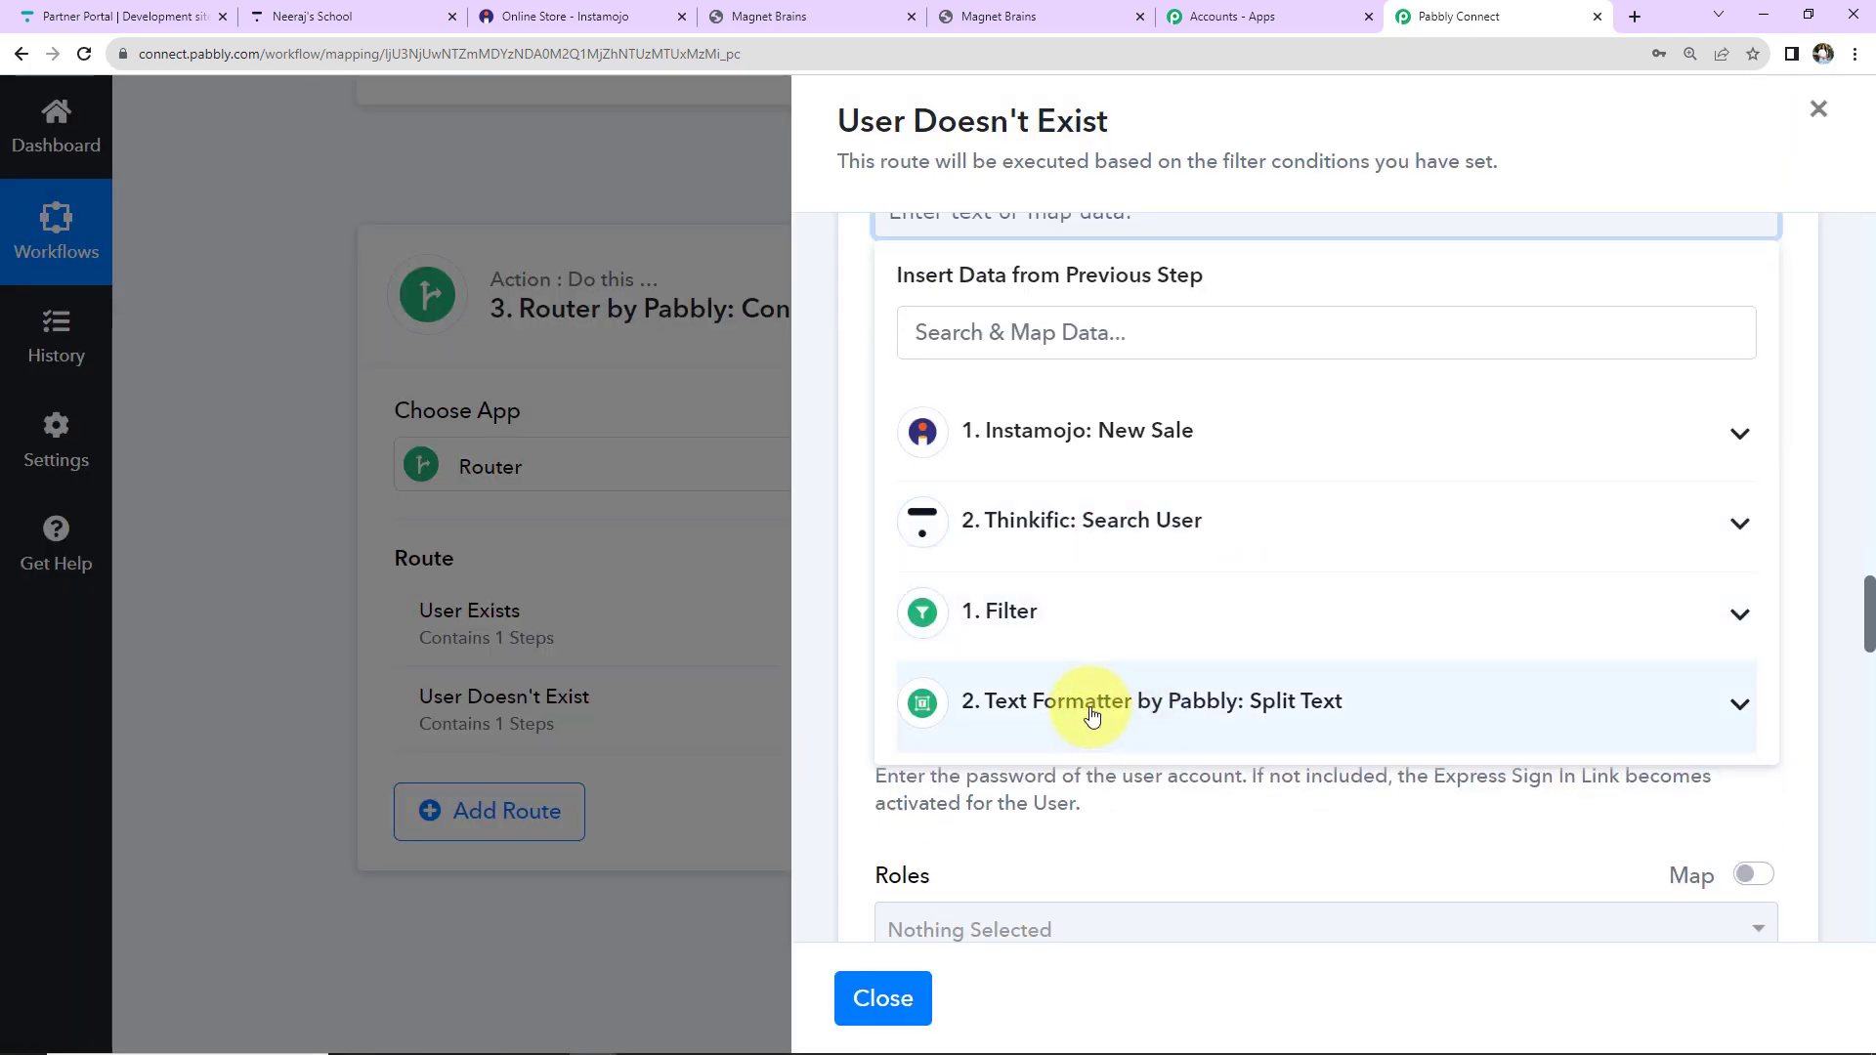
left_click(1091, 717)
scroll(1084, 713, "down", 1)
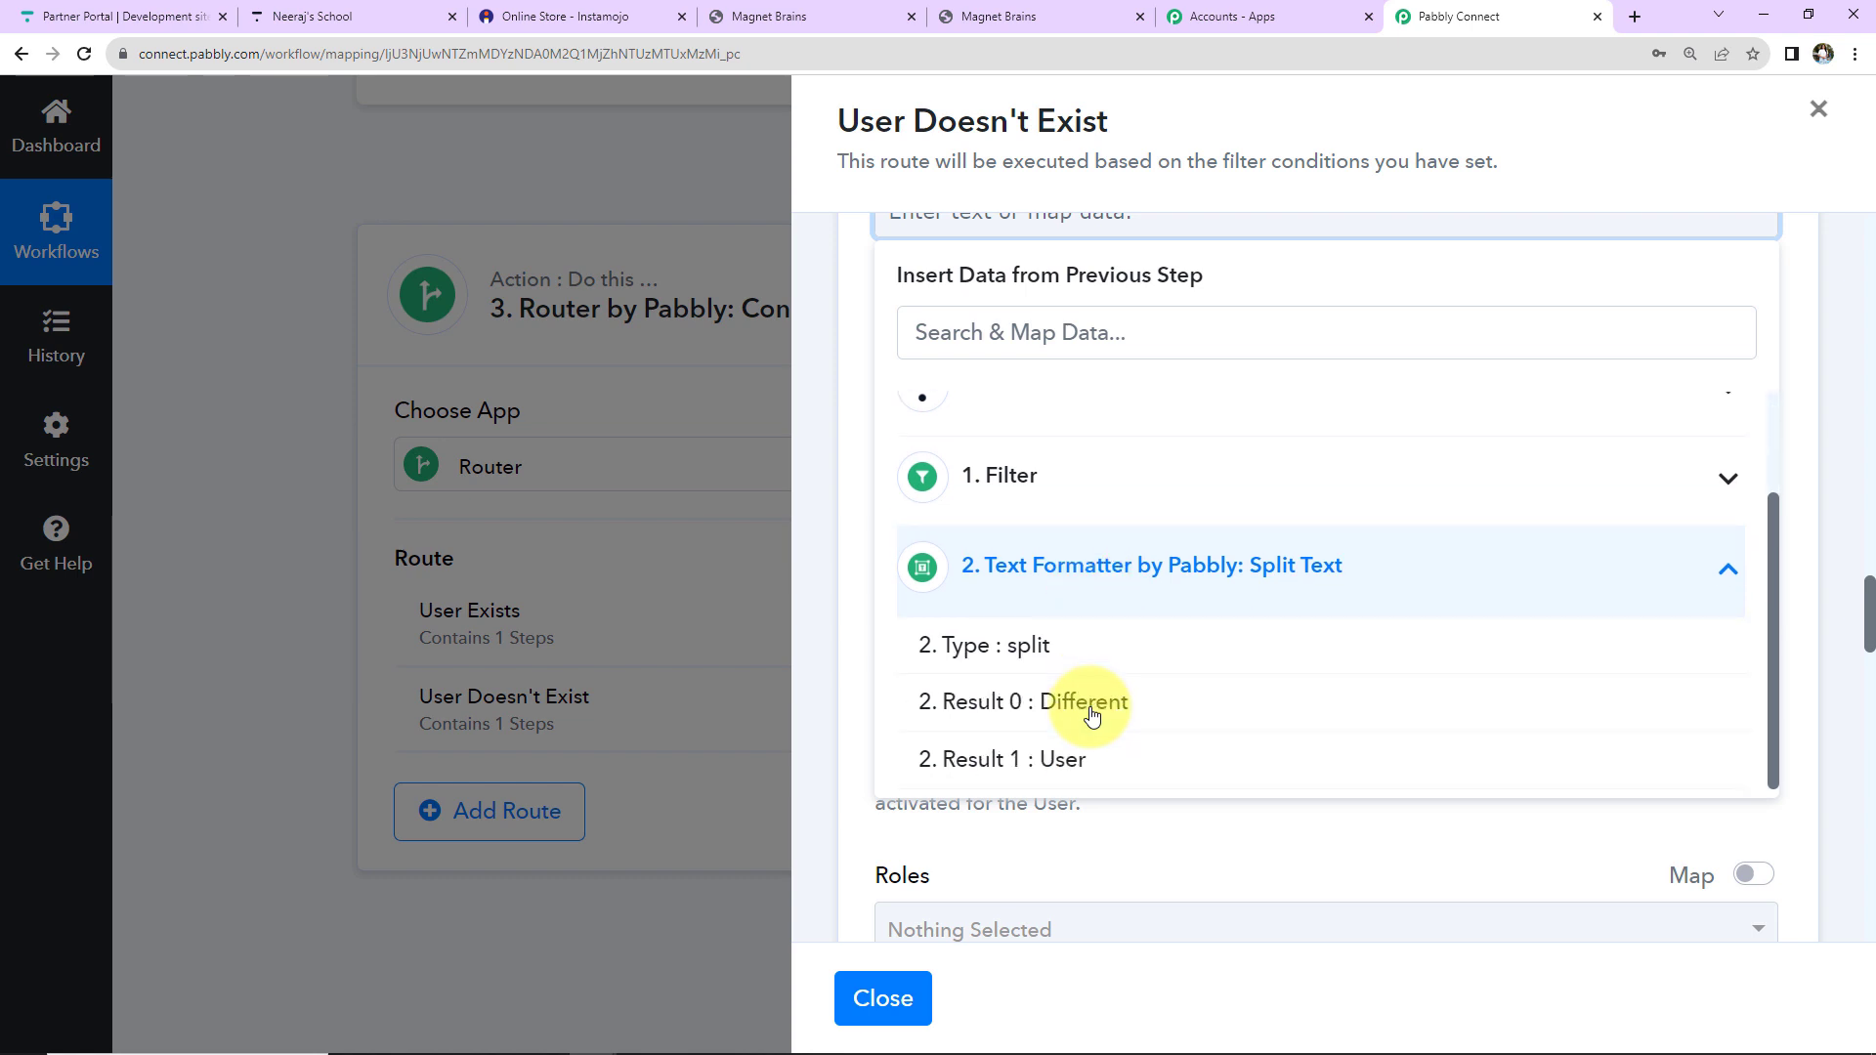
left_click(1075, 710)
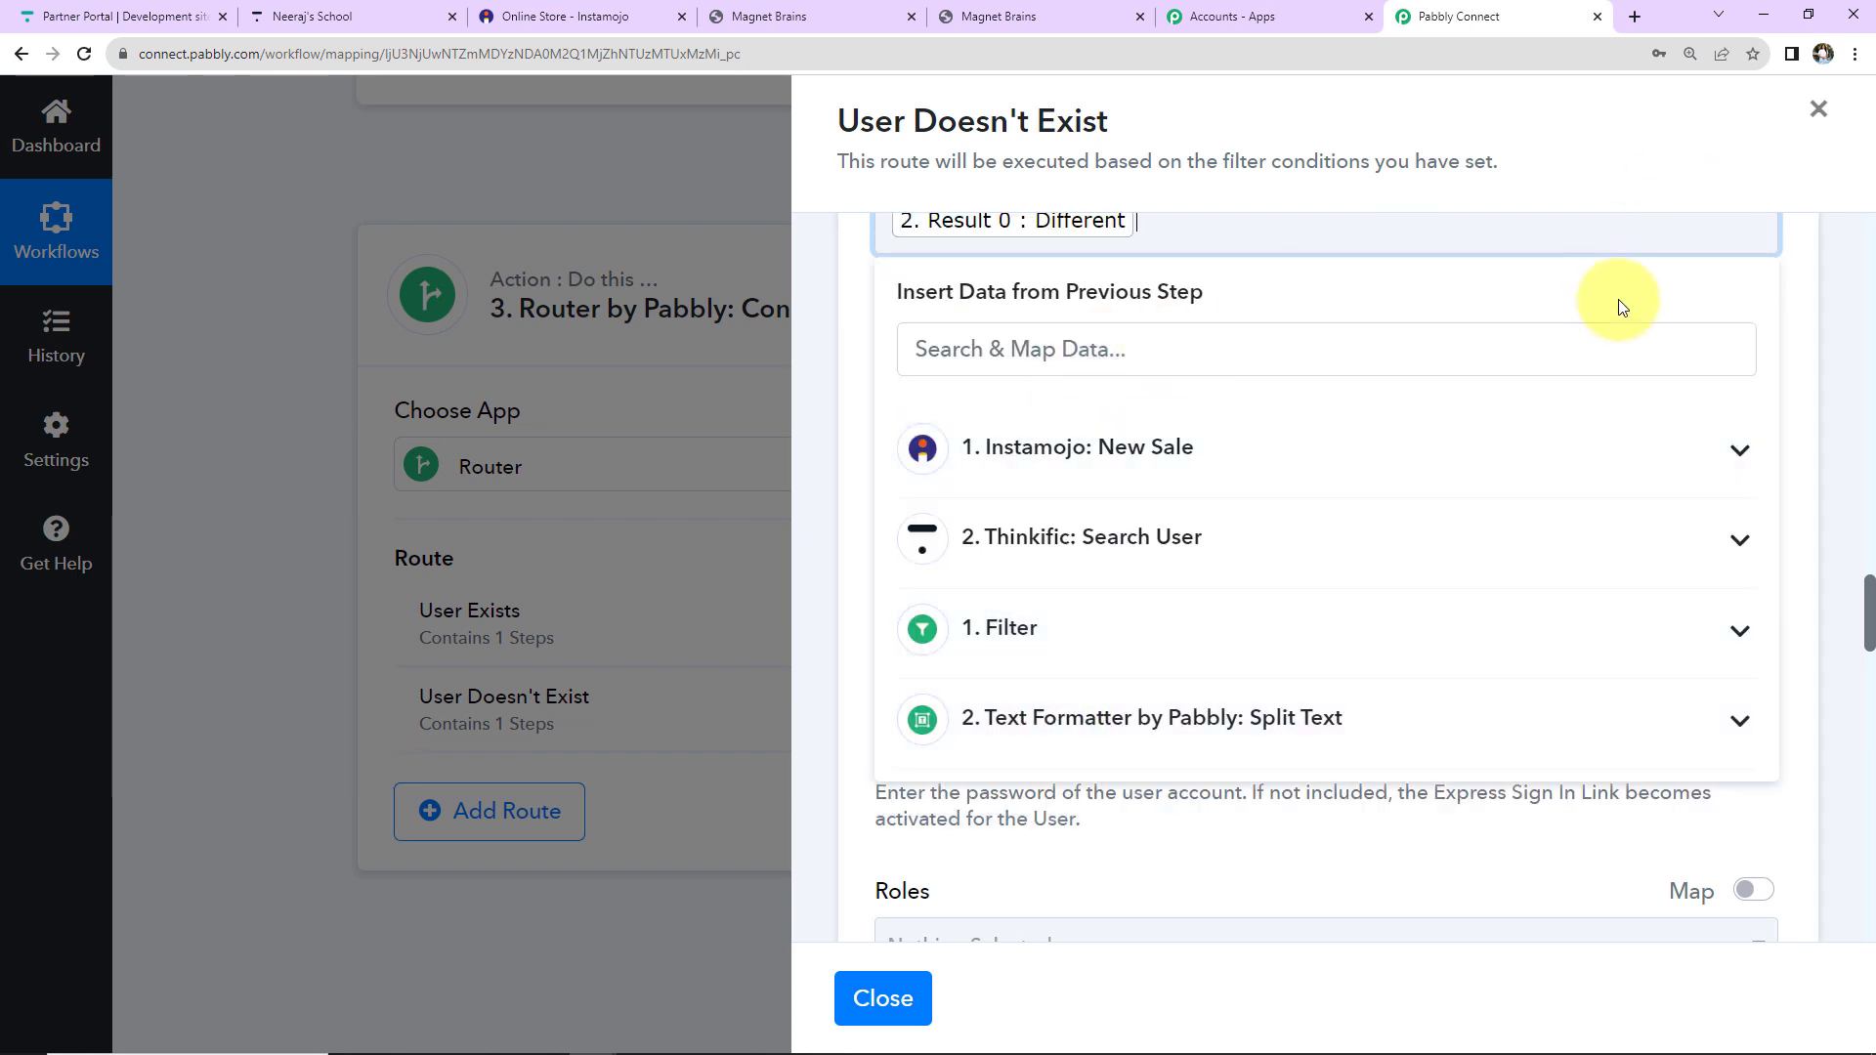
Map split Result 1 to Last Name.
left_click(1036, 391)
scroll(1016, 684, "down", 5)
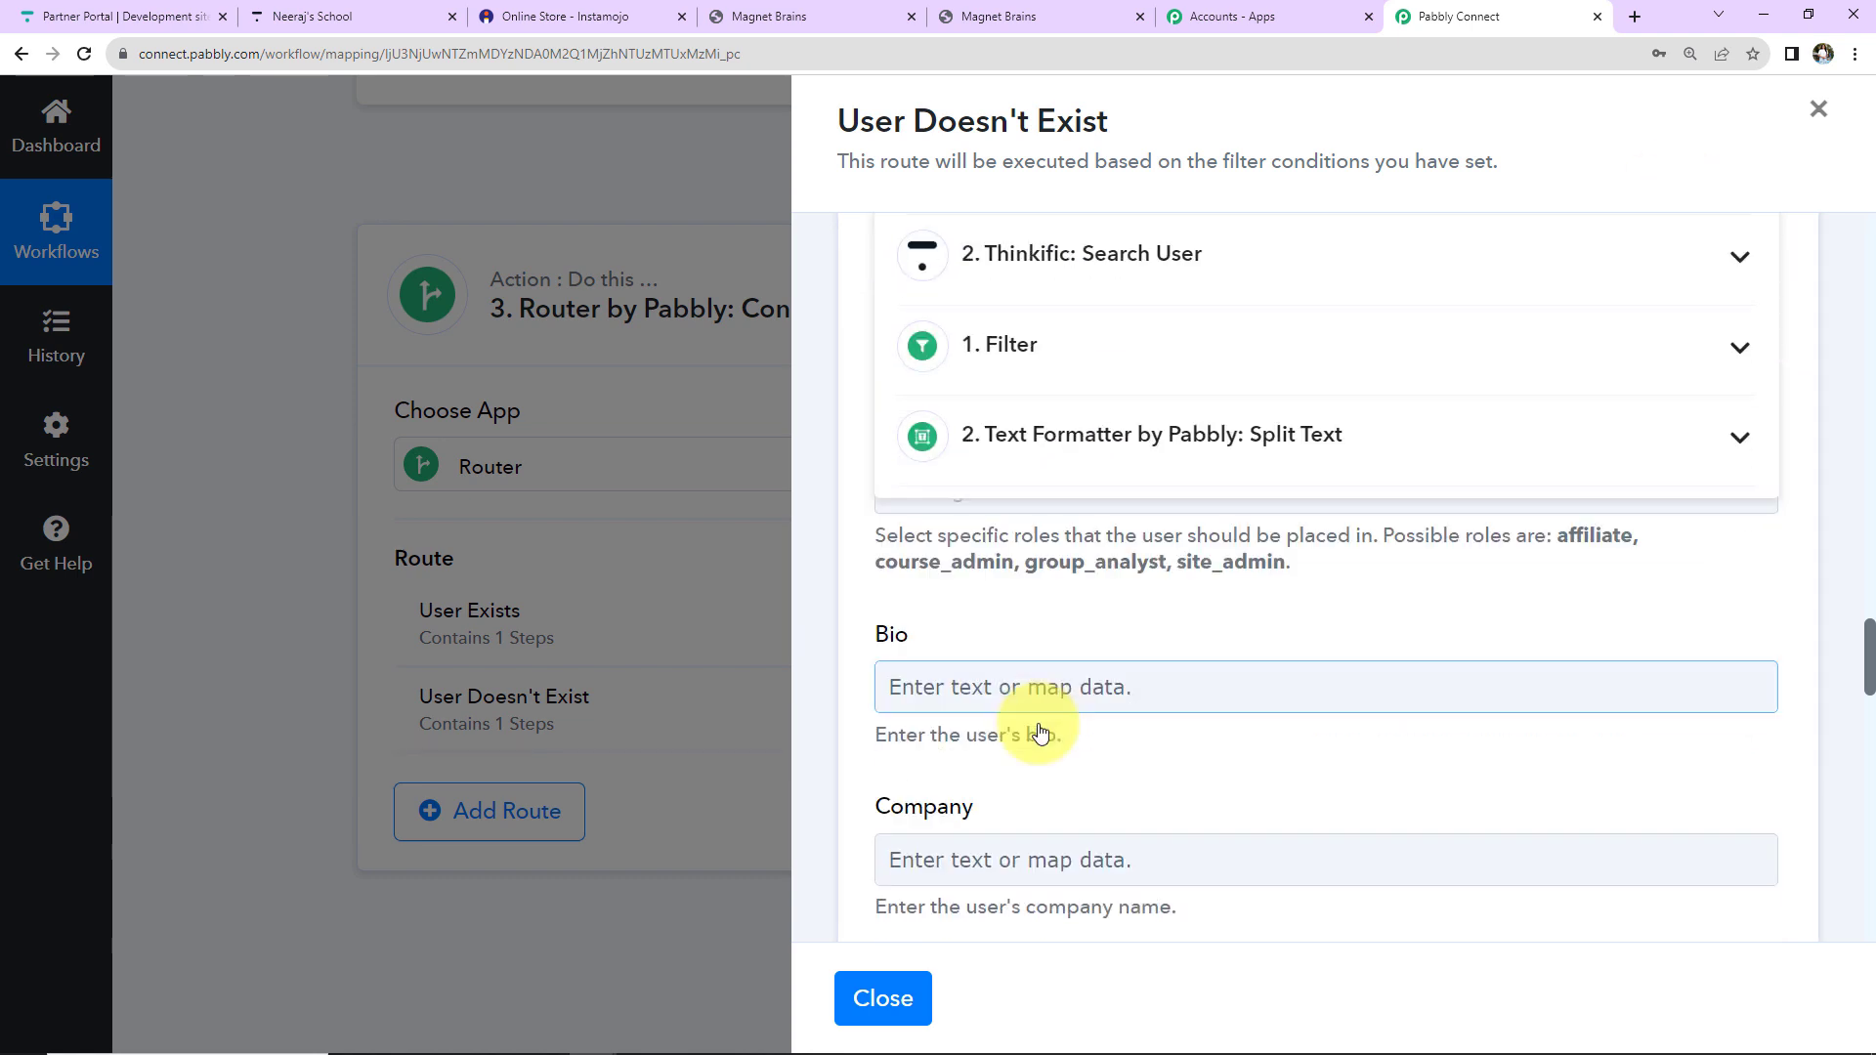
left_click(1060, 434)
scroll(1061, 518, "down", 1)
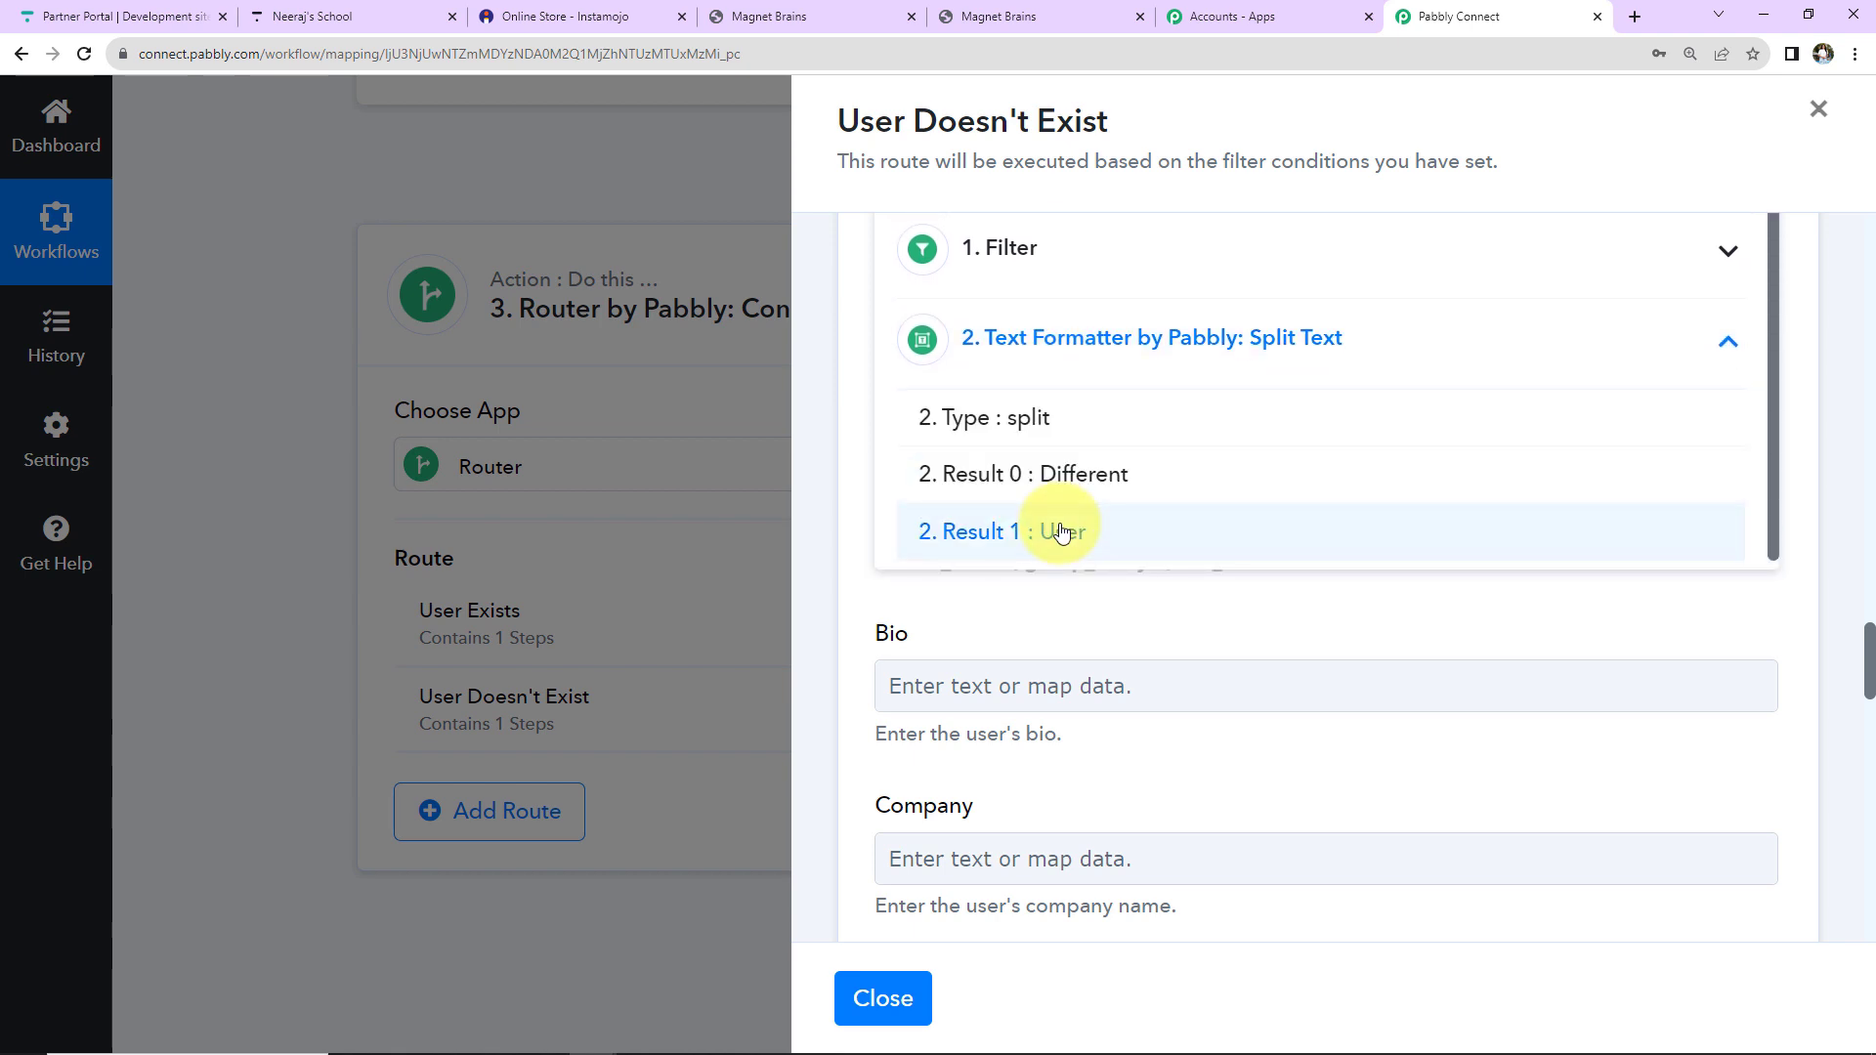
left_click(1062, 533)
left_click(1372, 314)
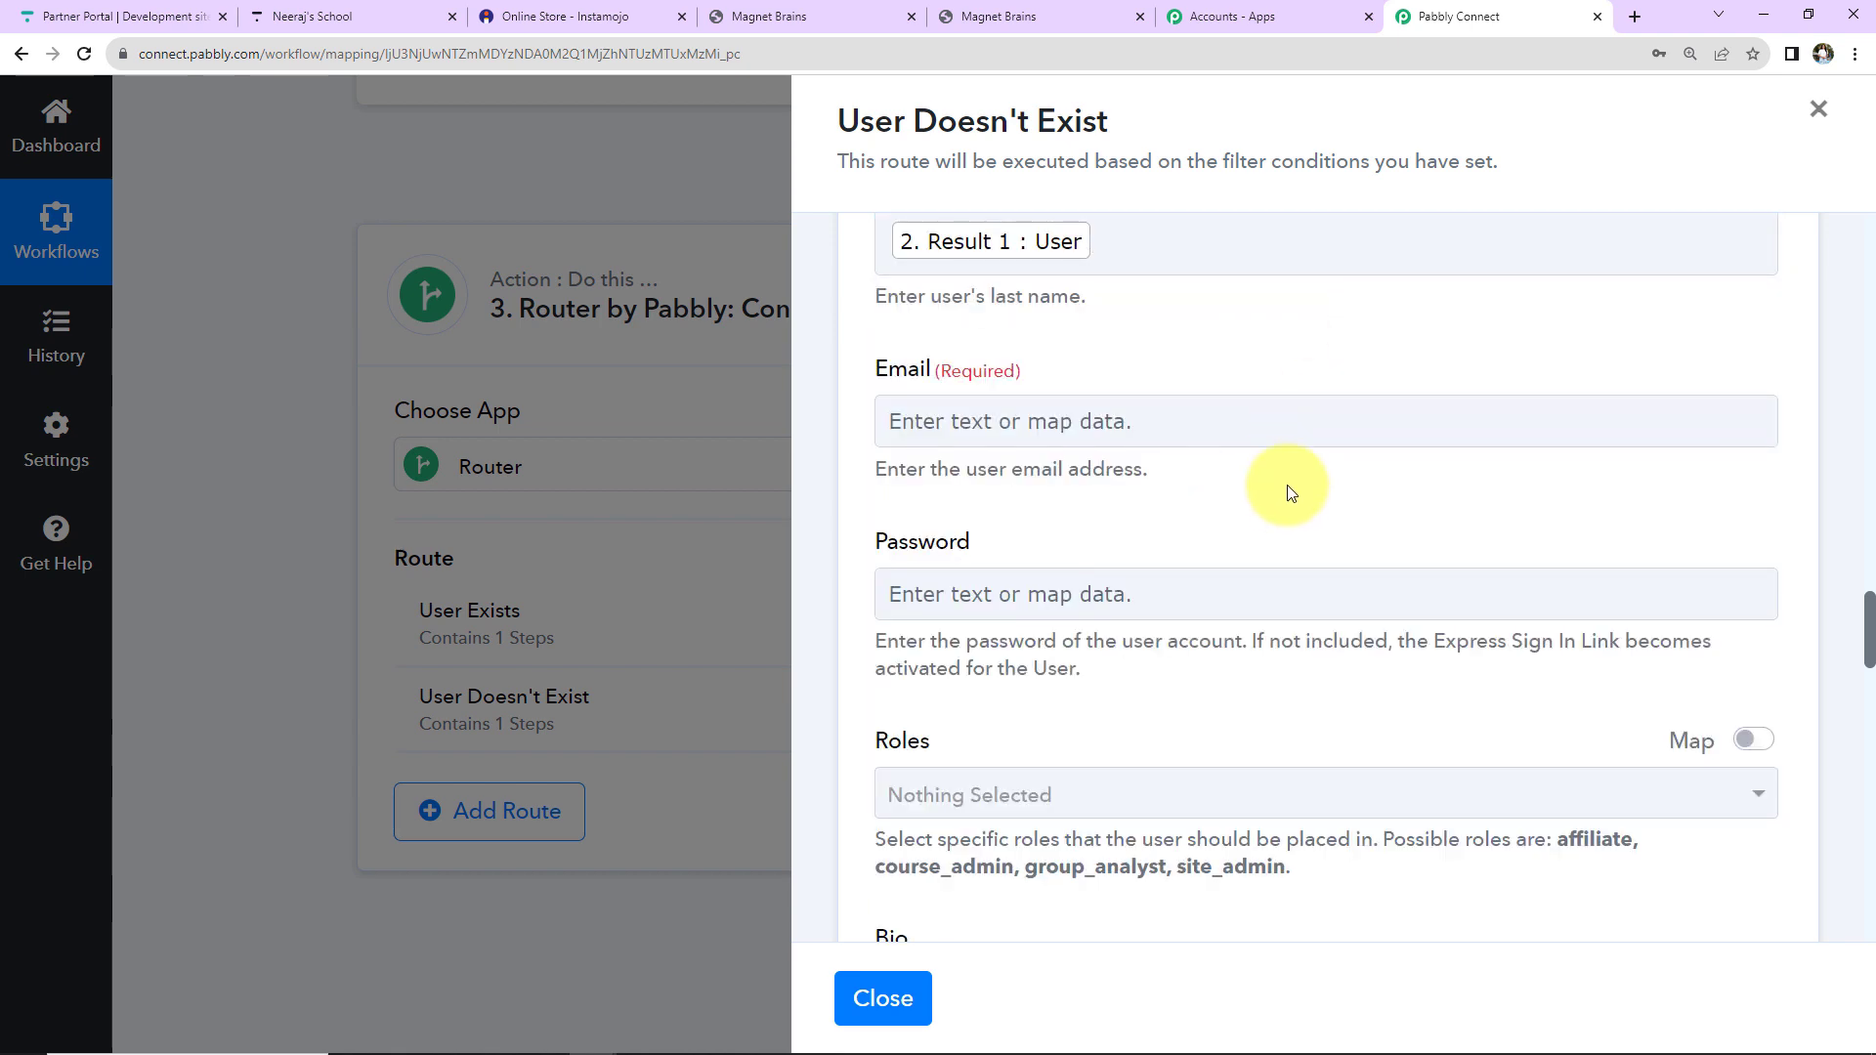
scroll(1288, 494, "up", 2)
Map the Instamojo buyer's email address to Email.
left_click(1021, 651)
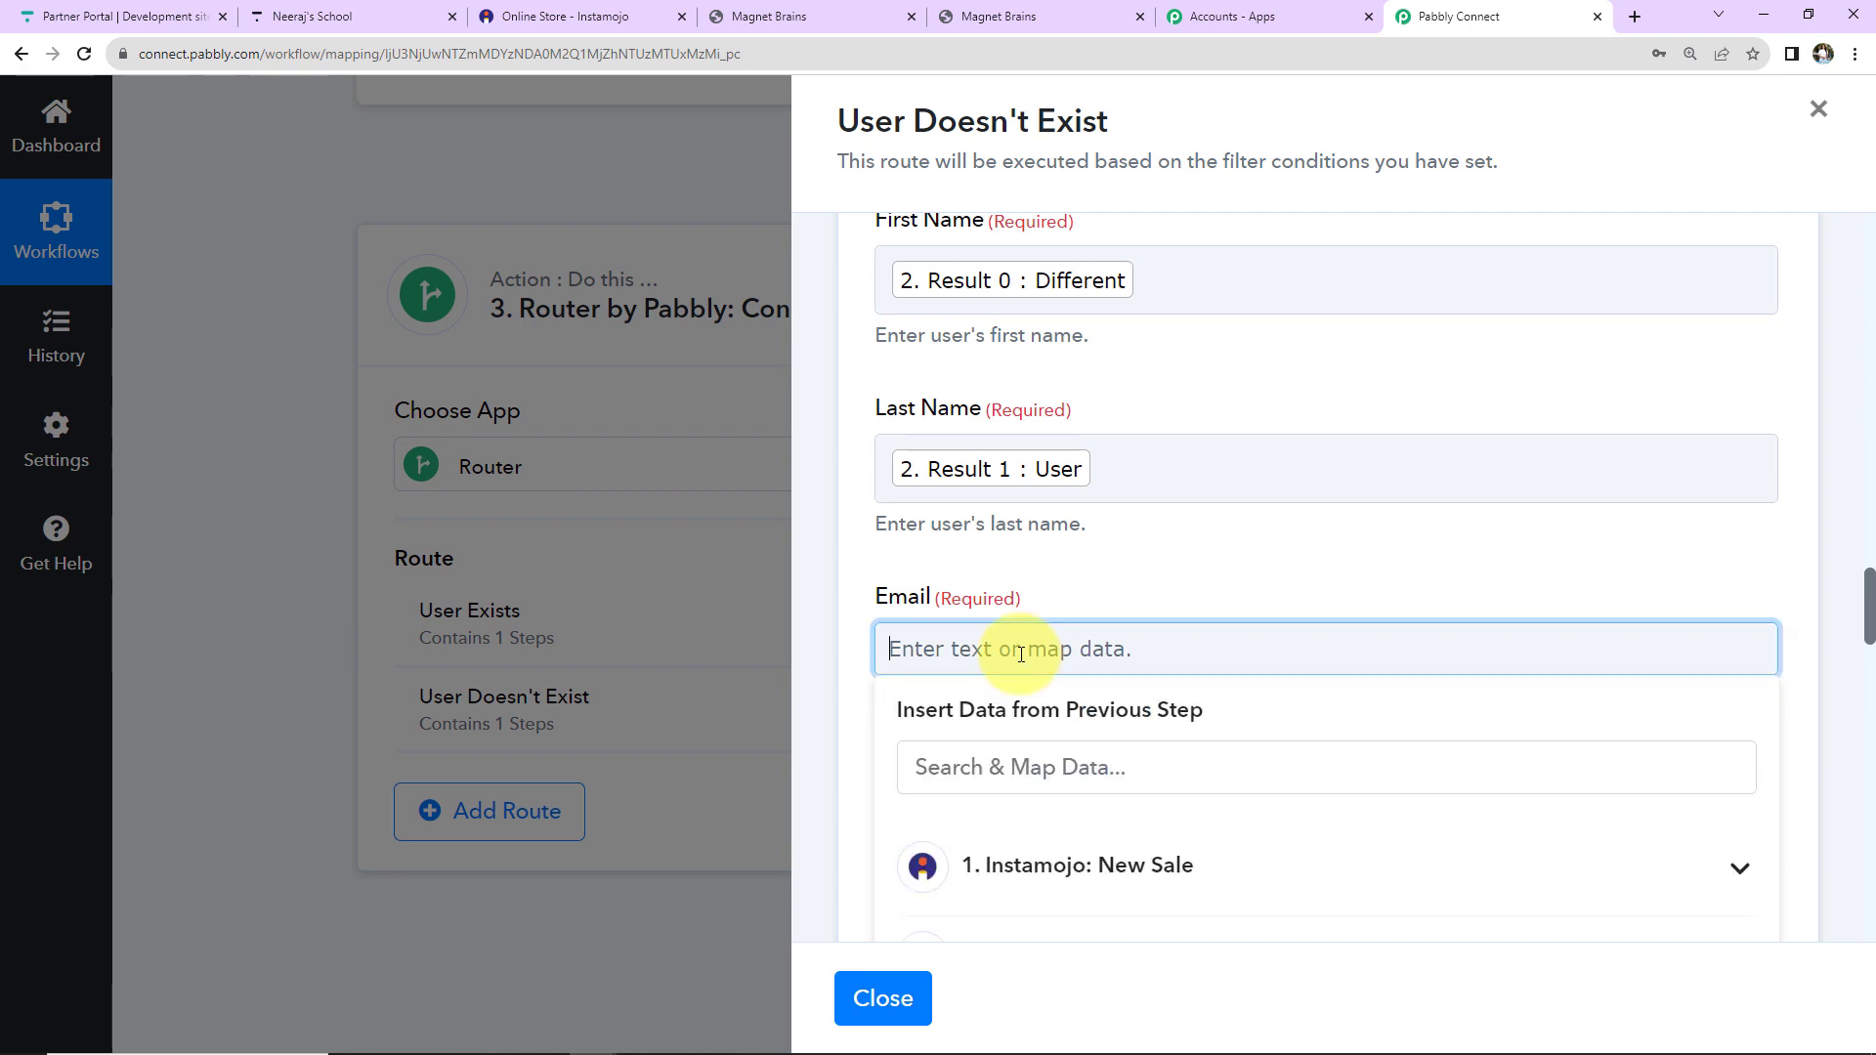
left_click(992, 865)
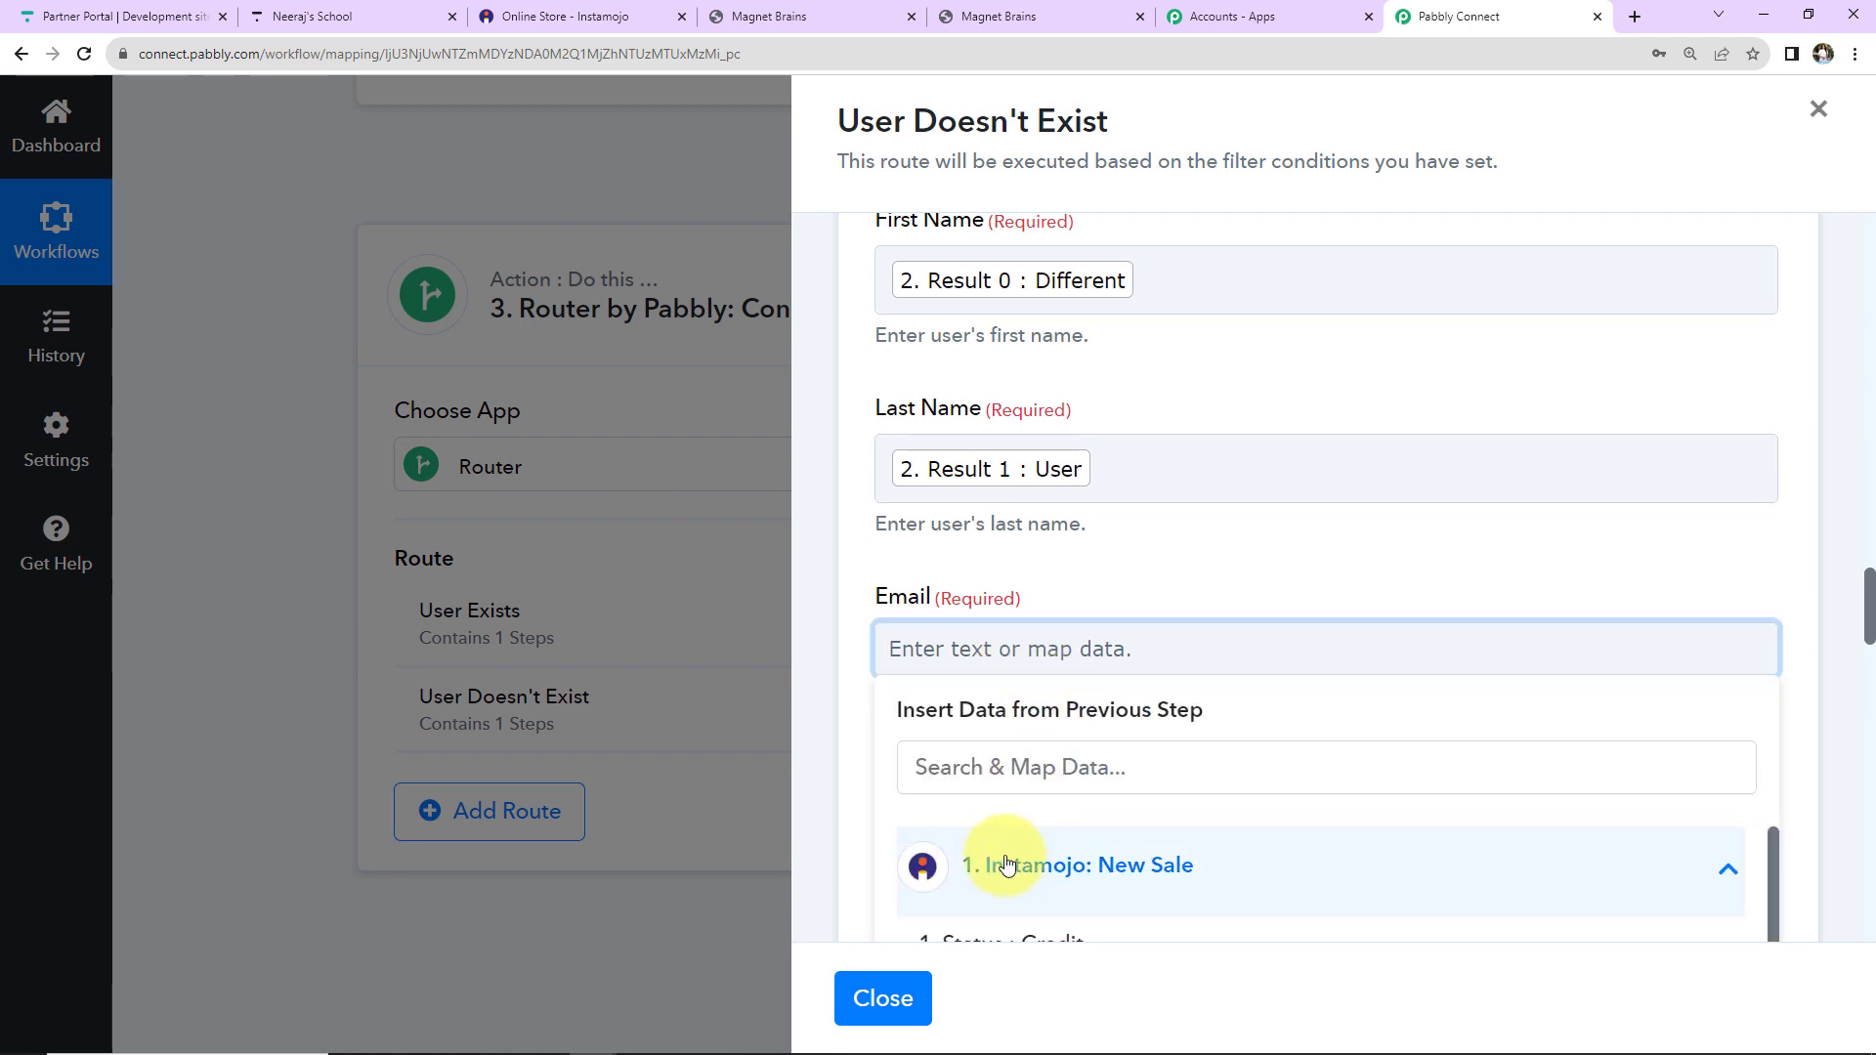
left_click(1001, 779)
type("@")
scroll(1002, 784, "down", 2)
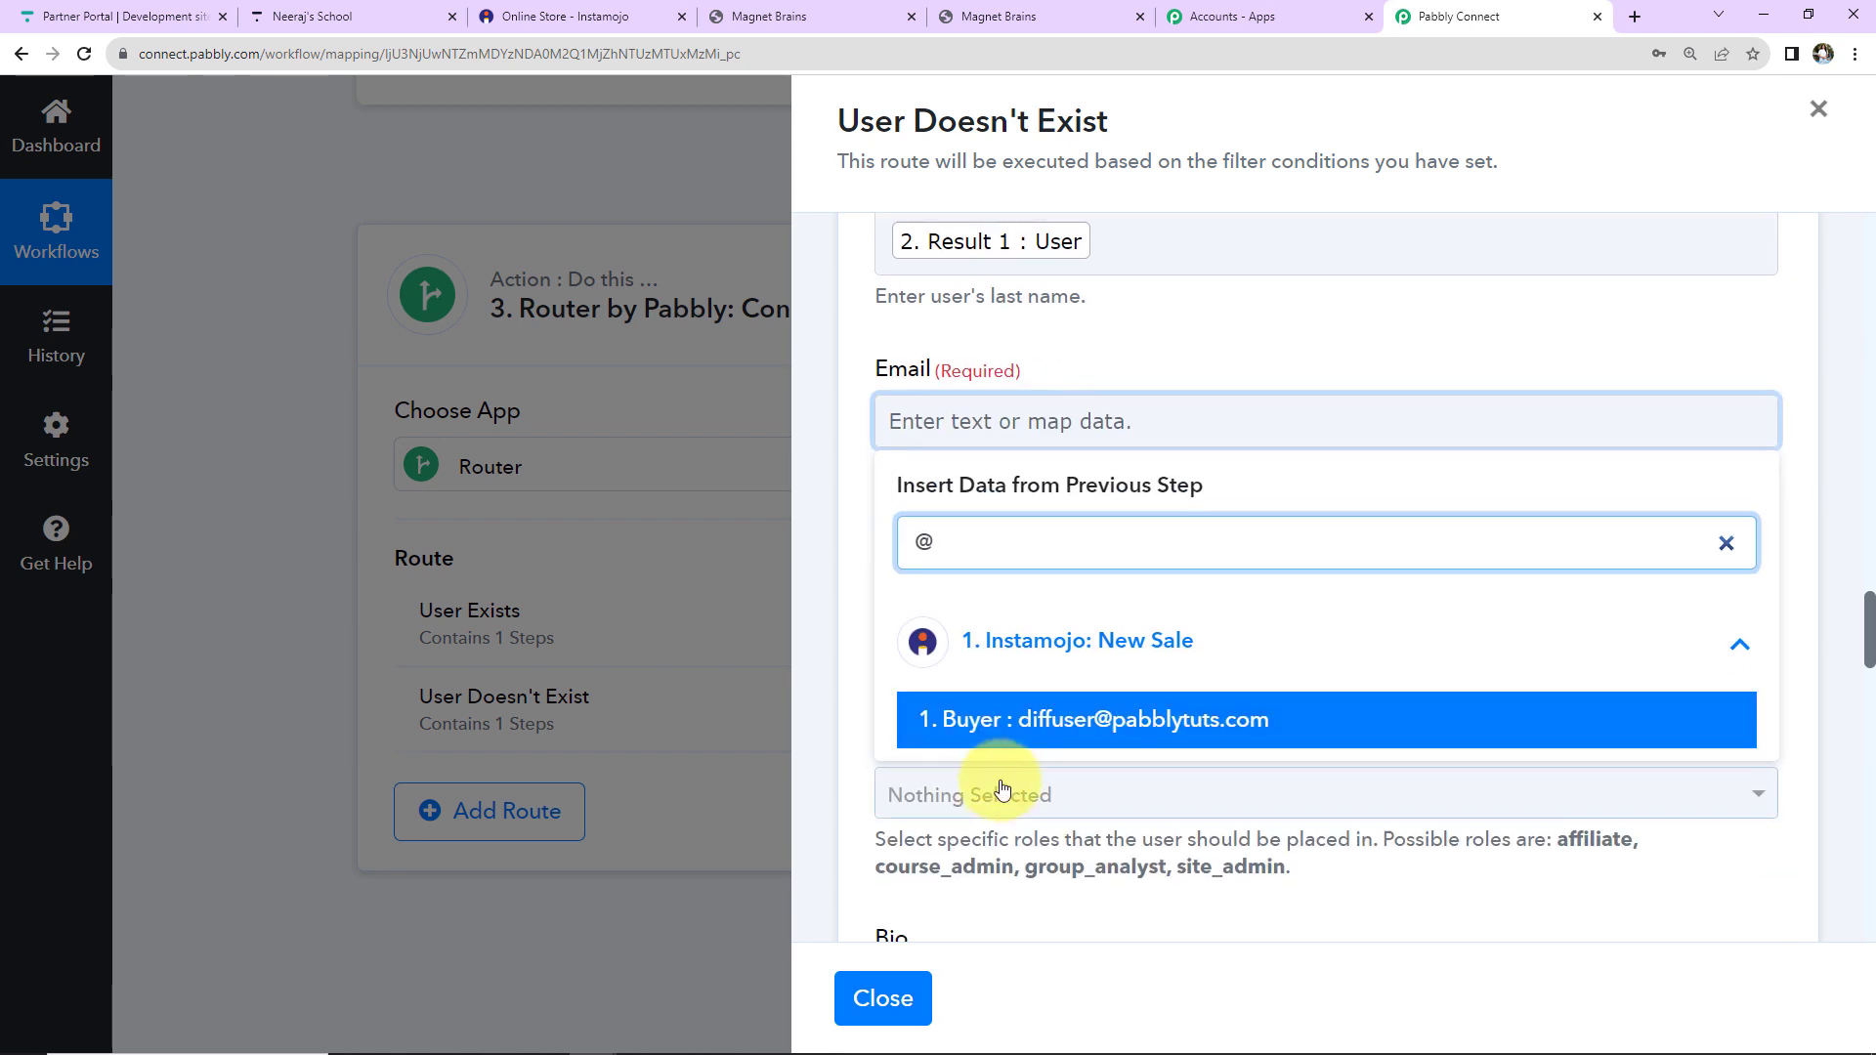
left_click(987, 725)
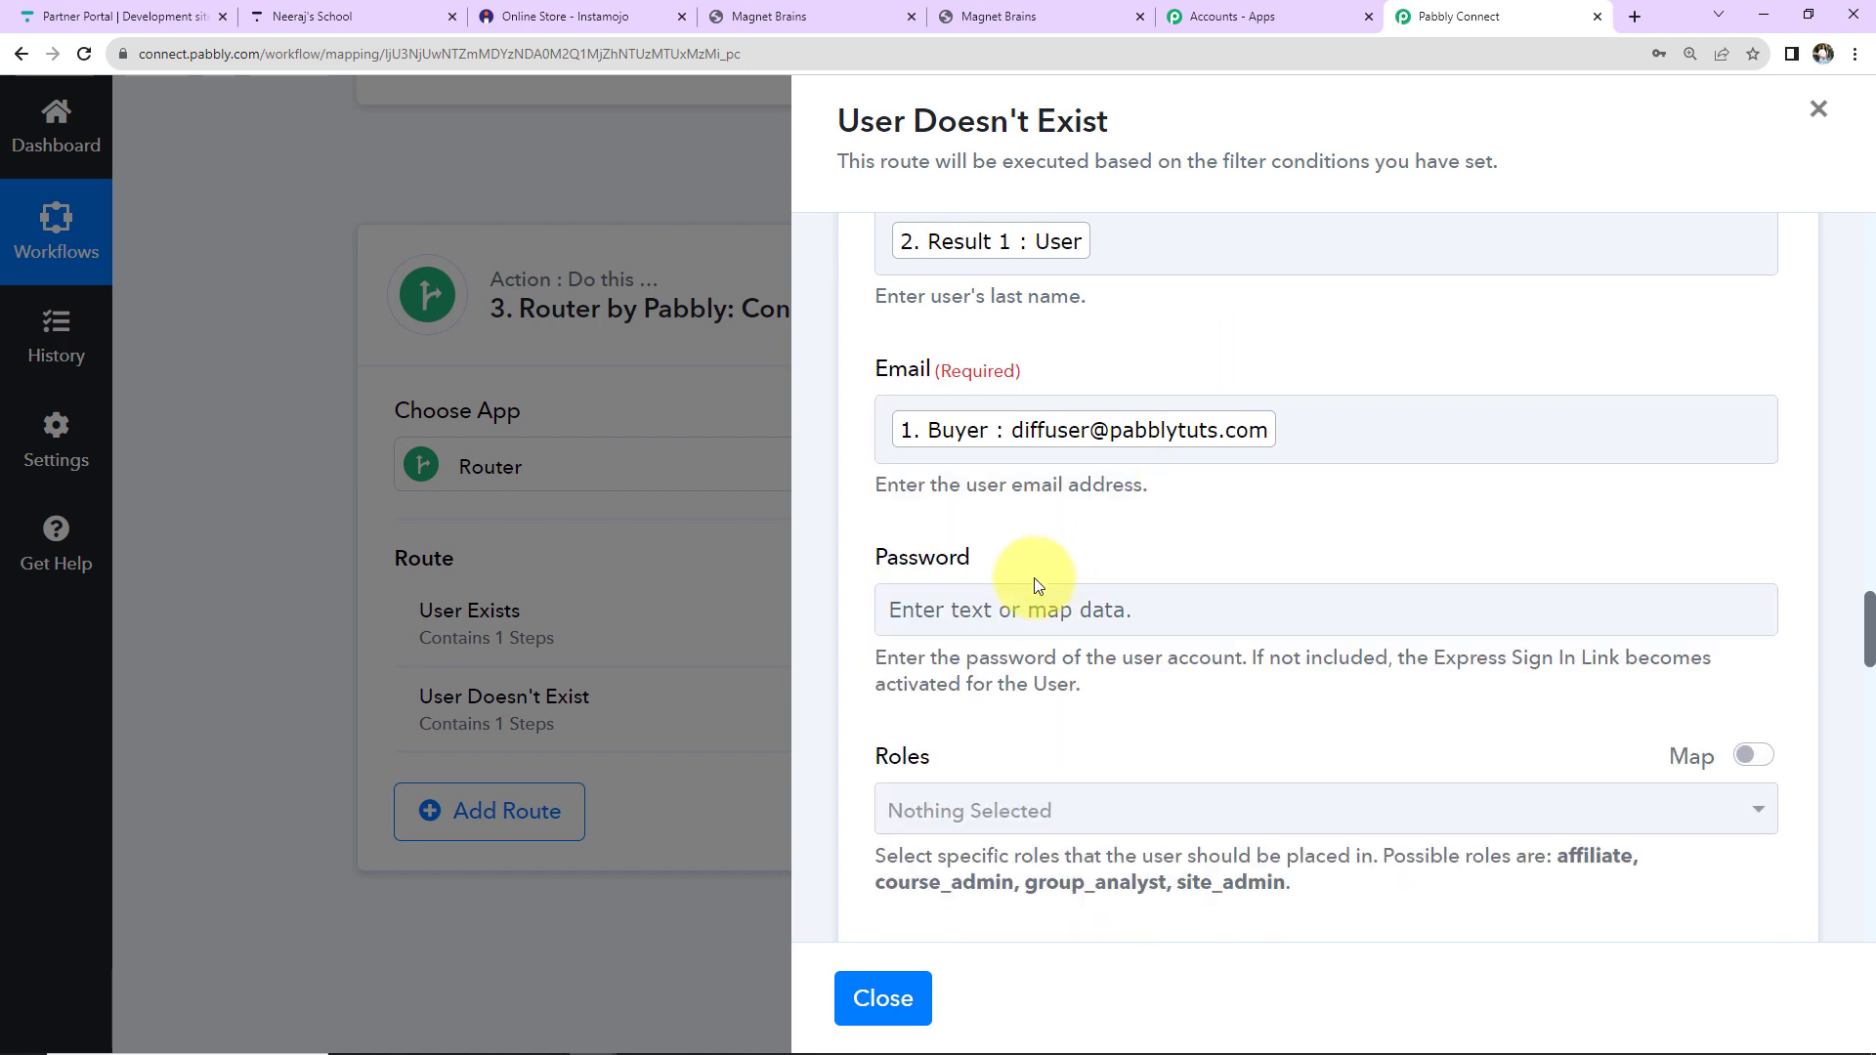
left_click(911, 607)
scroll(1376, 577, "down", 2)
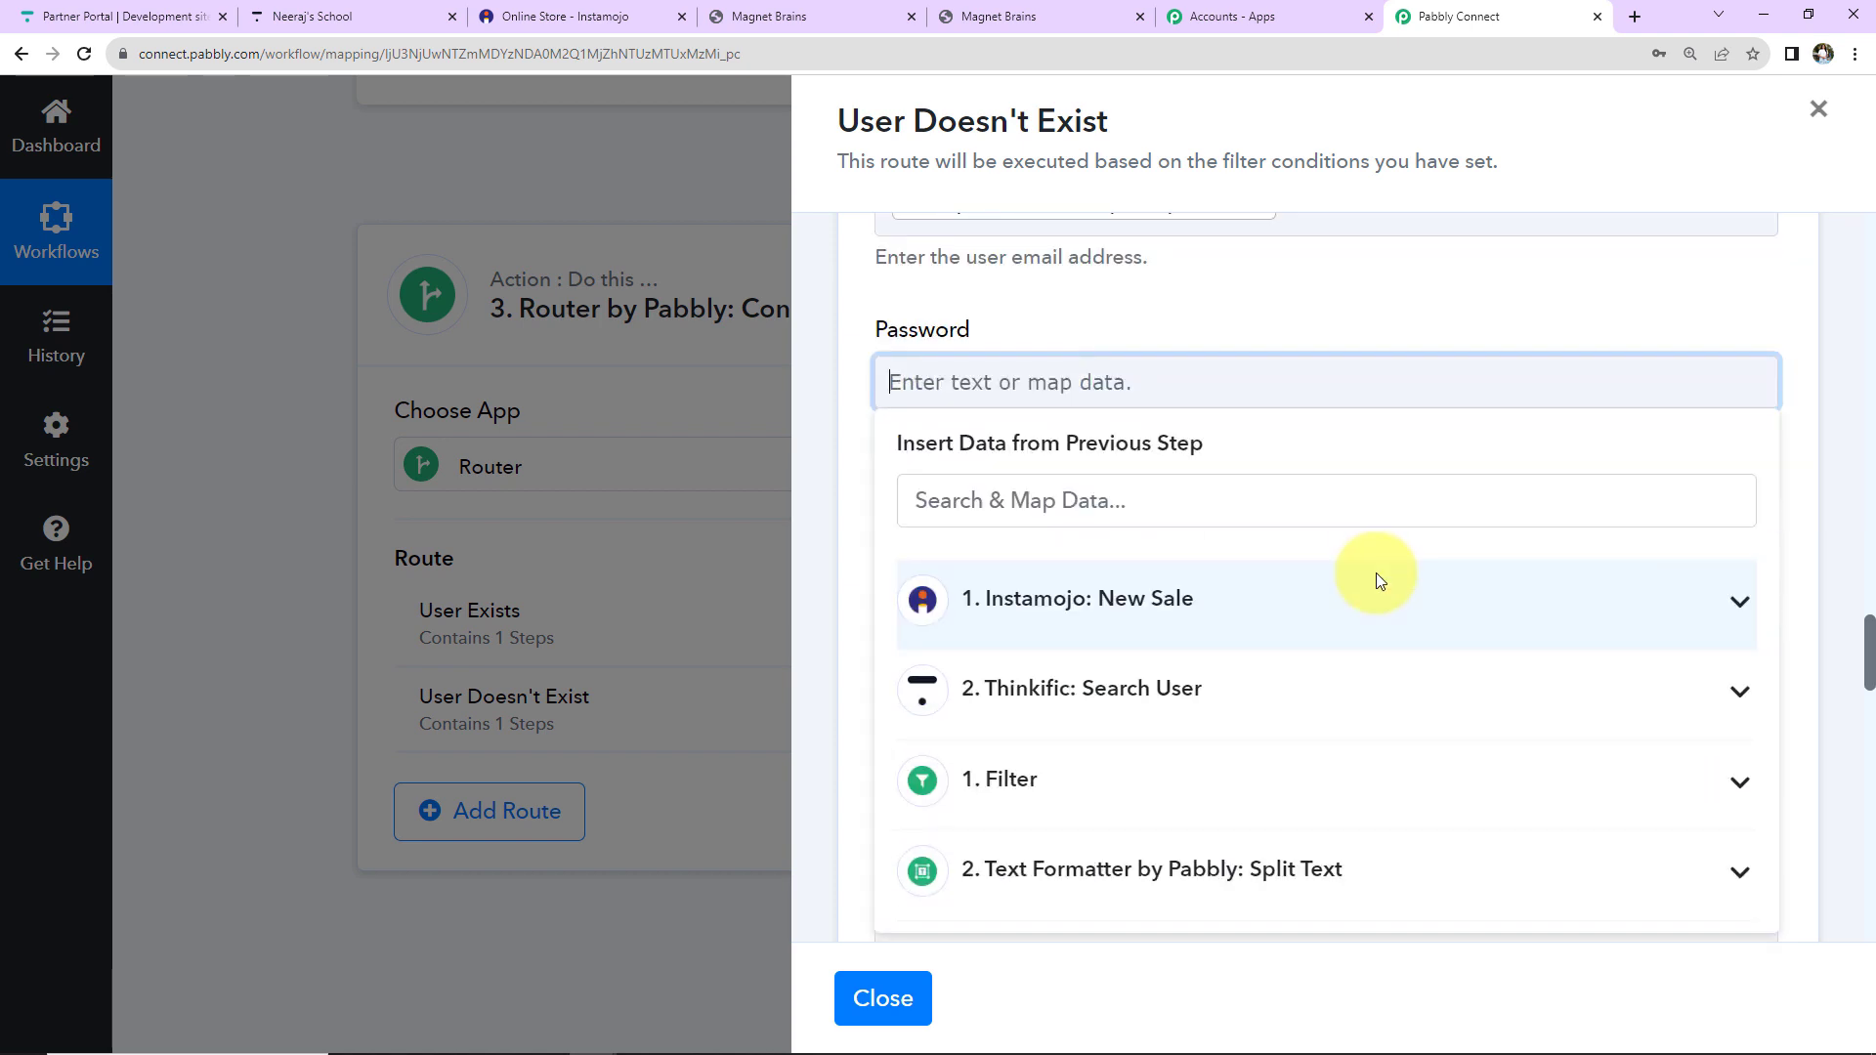
Set the Password to the sale's Payment Id plus a typed suffix.
left_click(1055, 603)
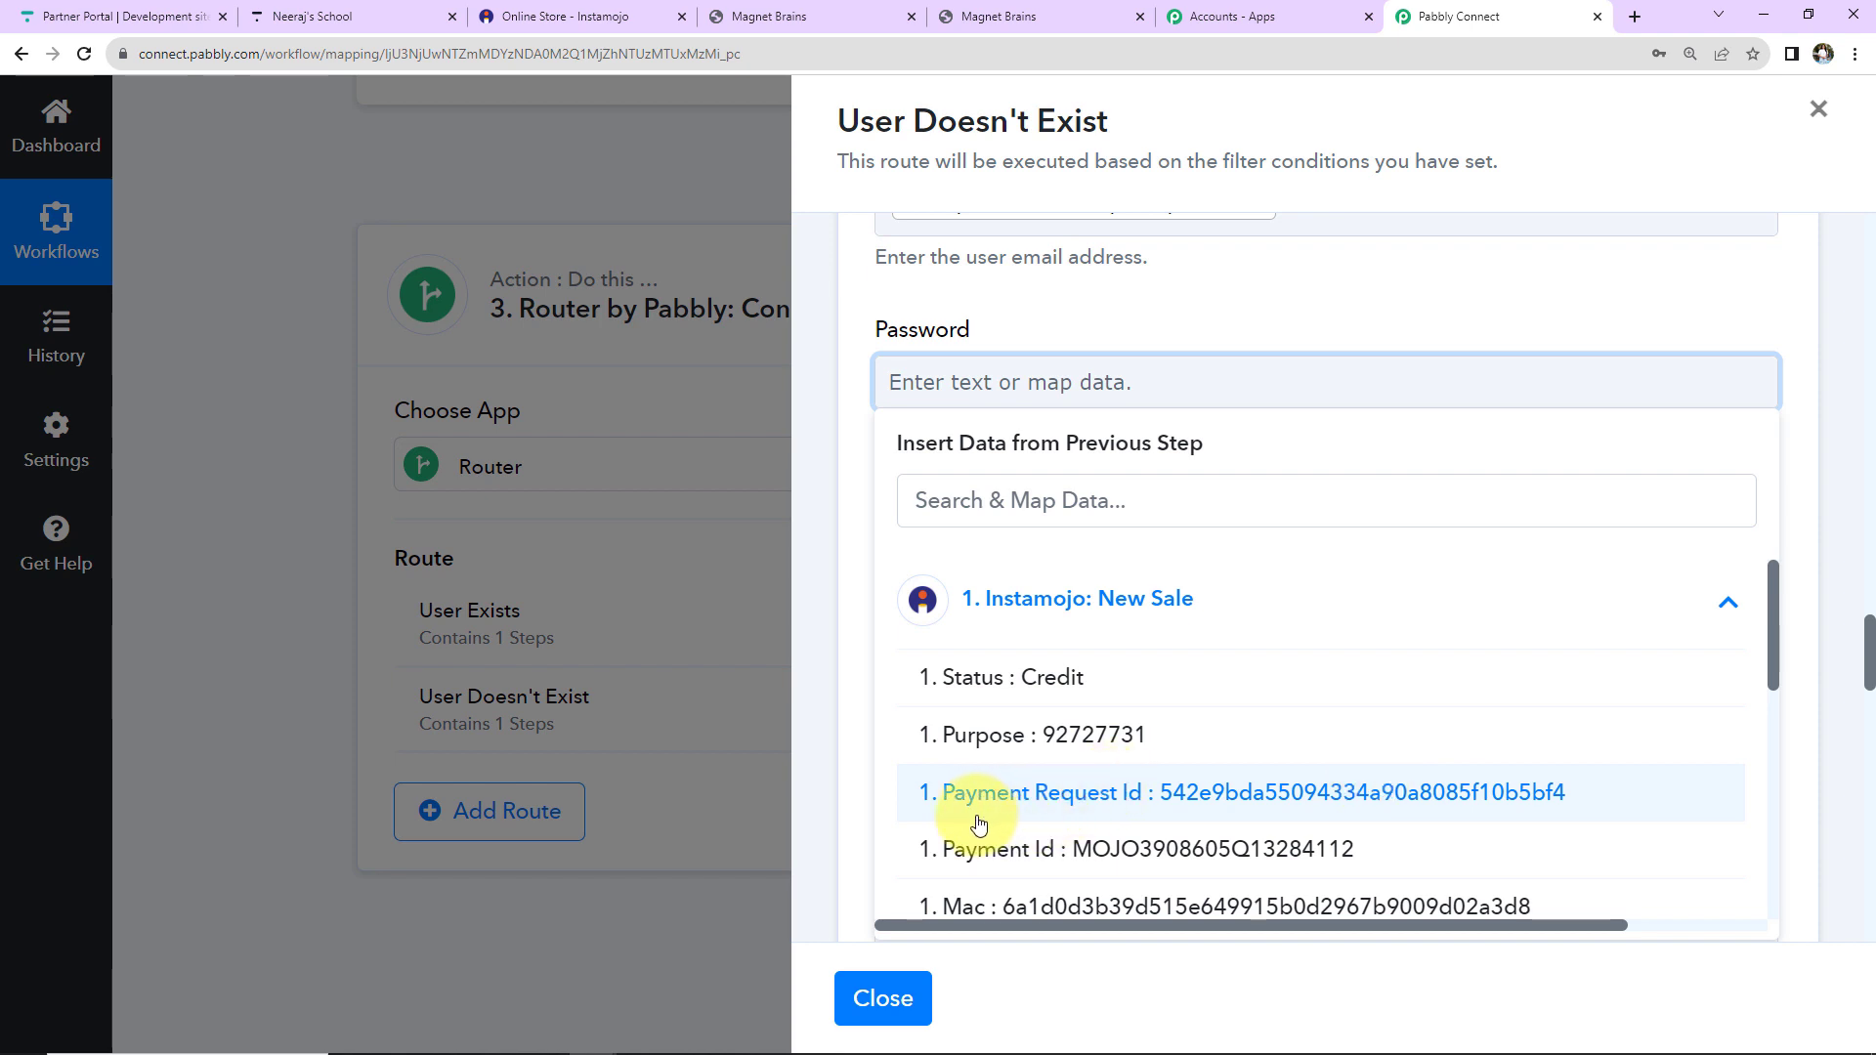
left_click(1234, 858)
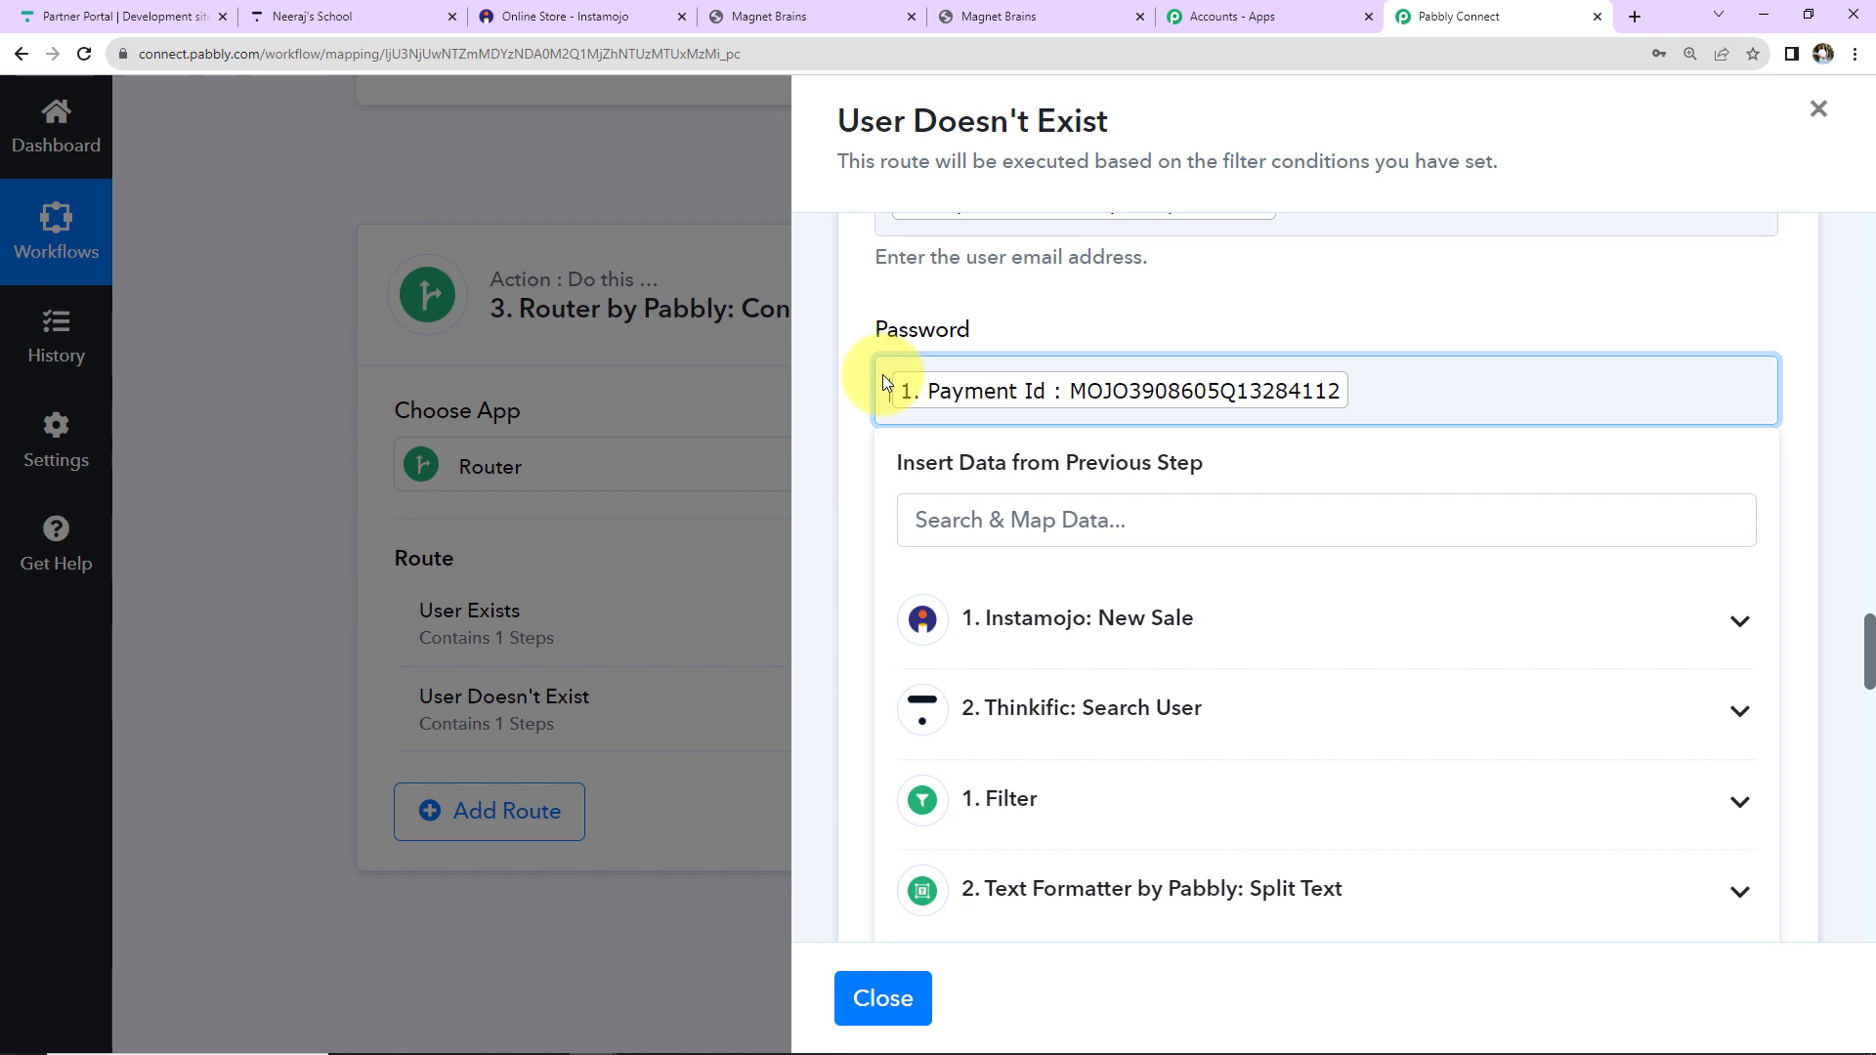
type("PWD")
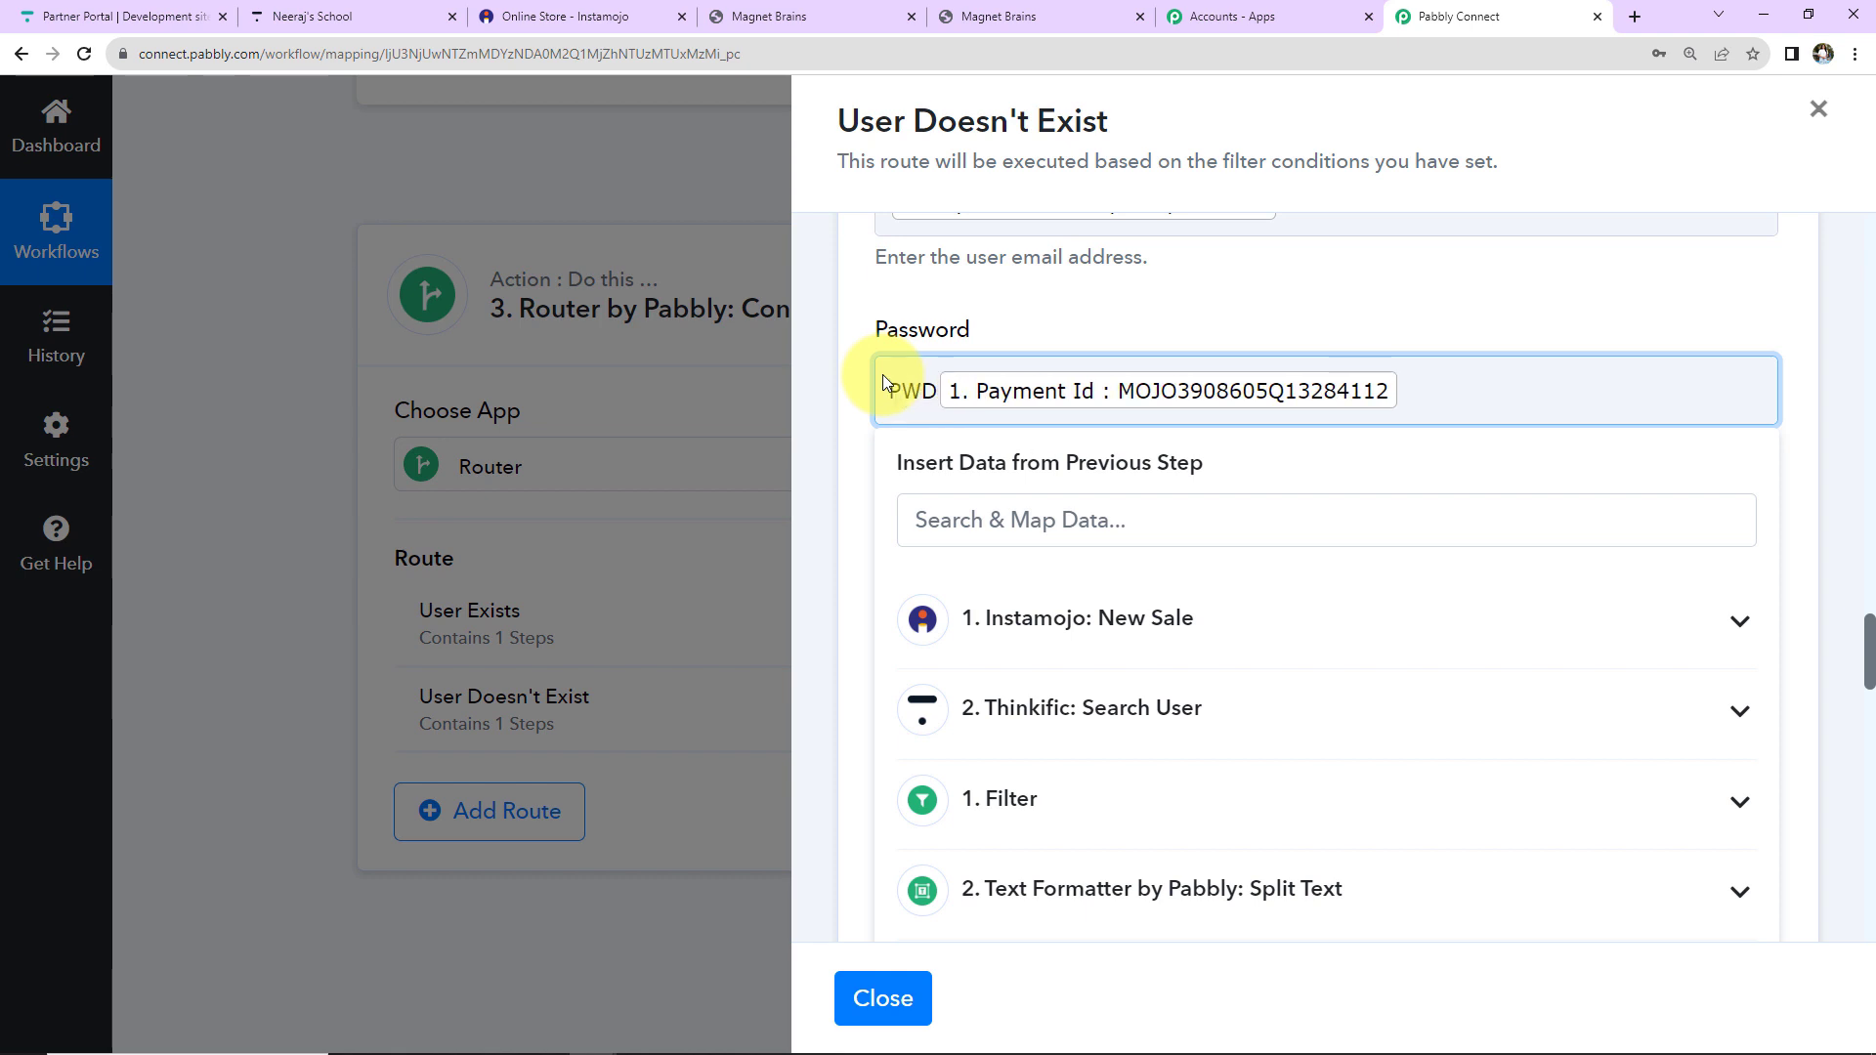
left_click(1053, 339)
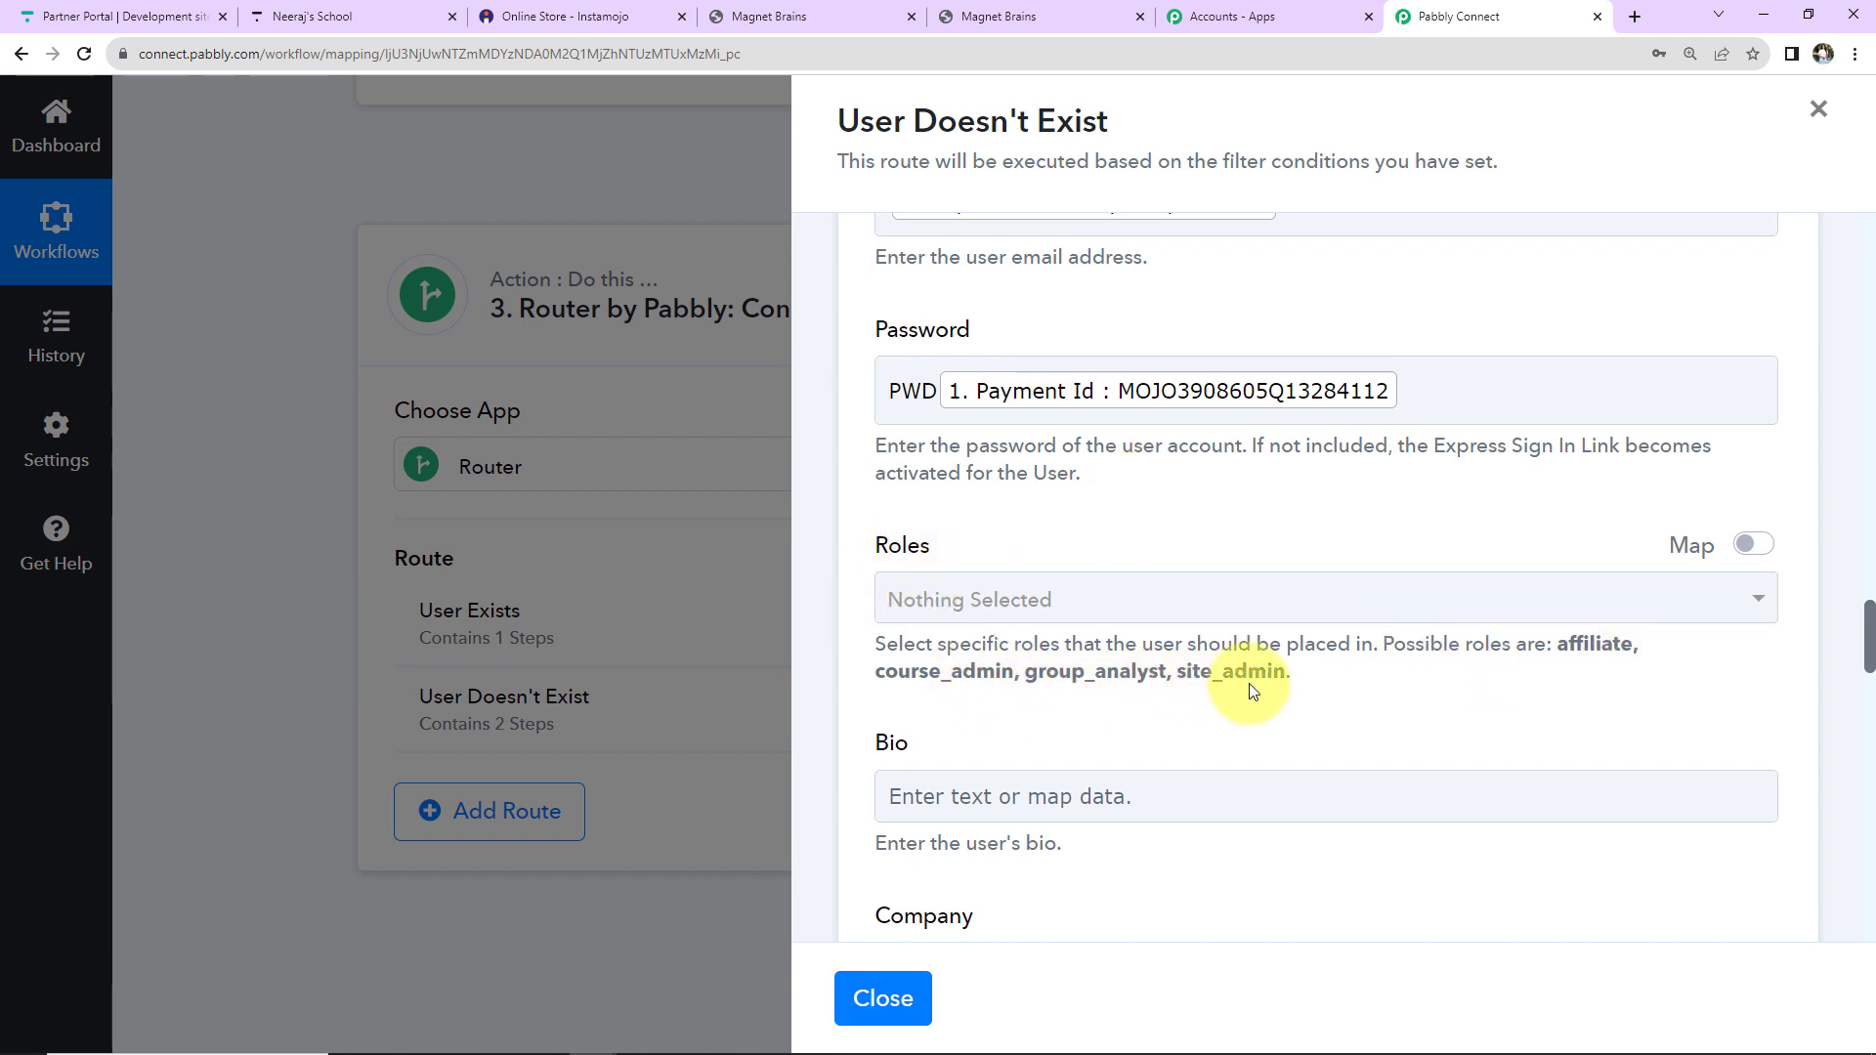
scroll(1249, 683, "down", 2)
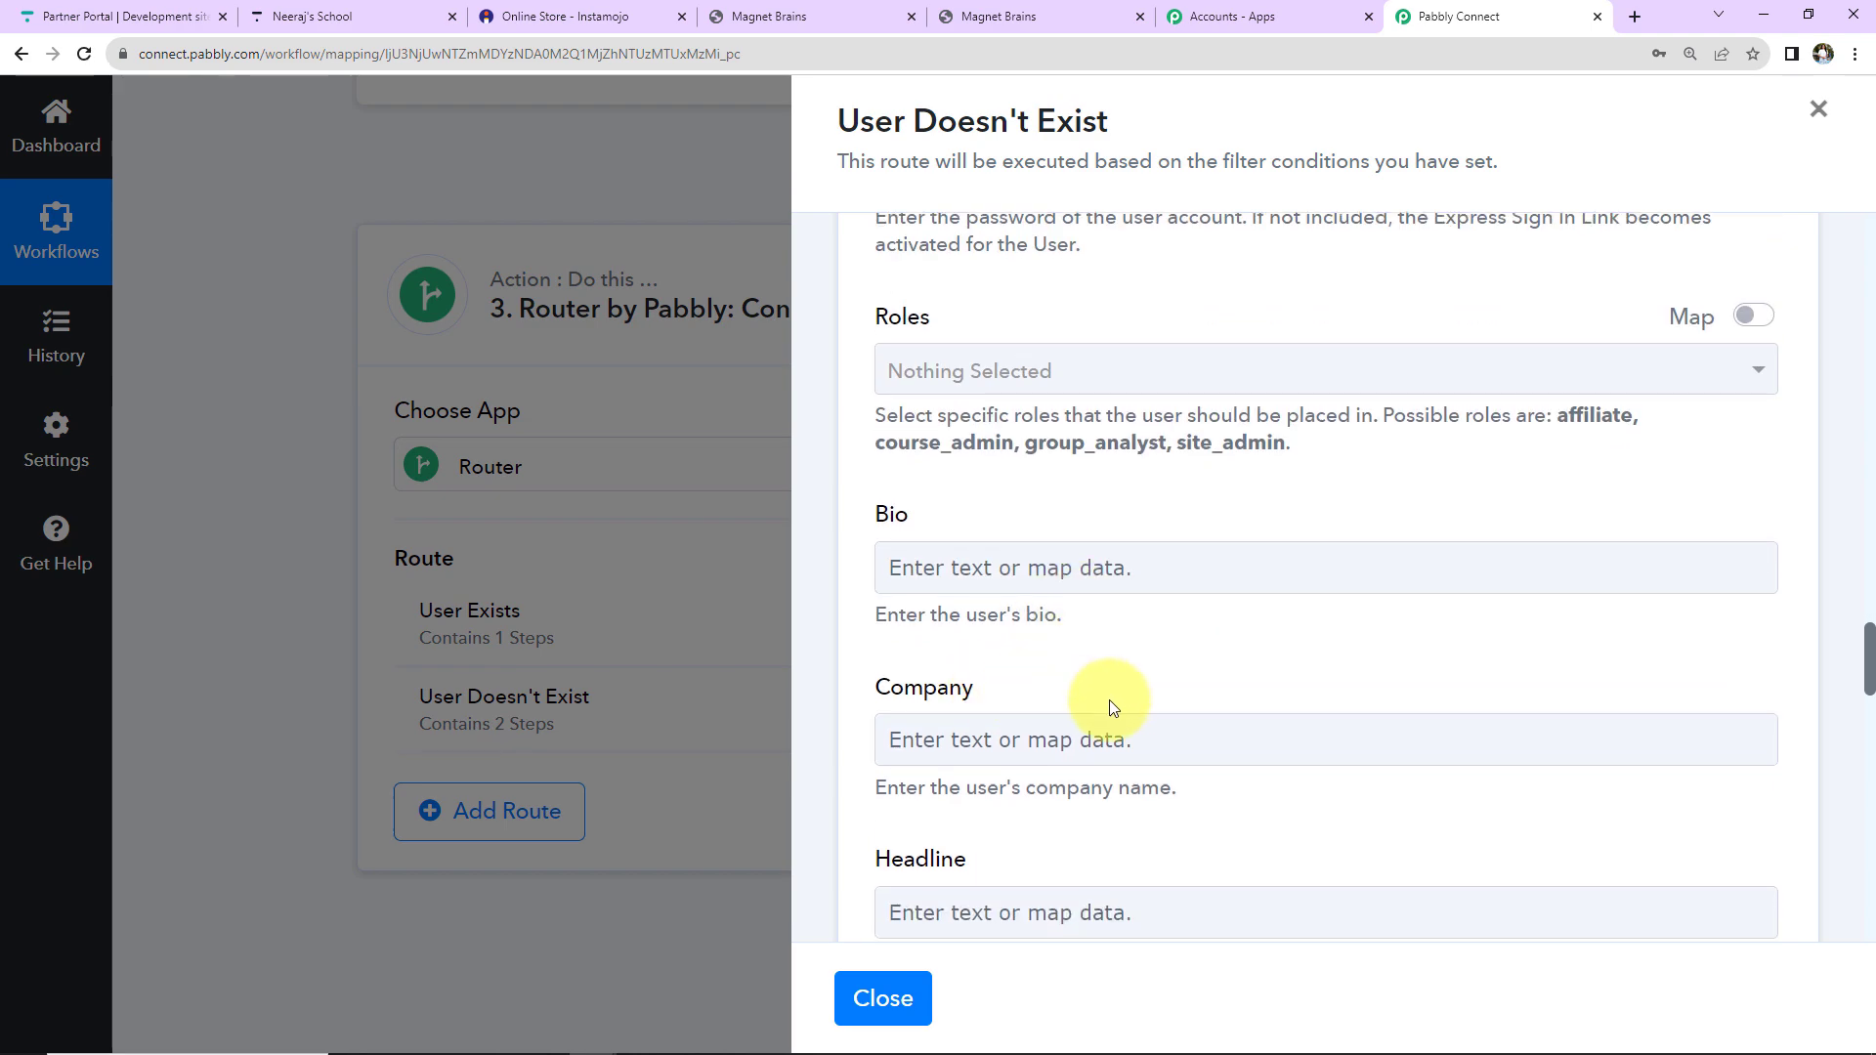
scroll(1110, 699, "down", 4)
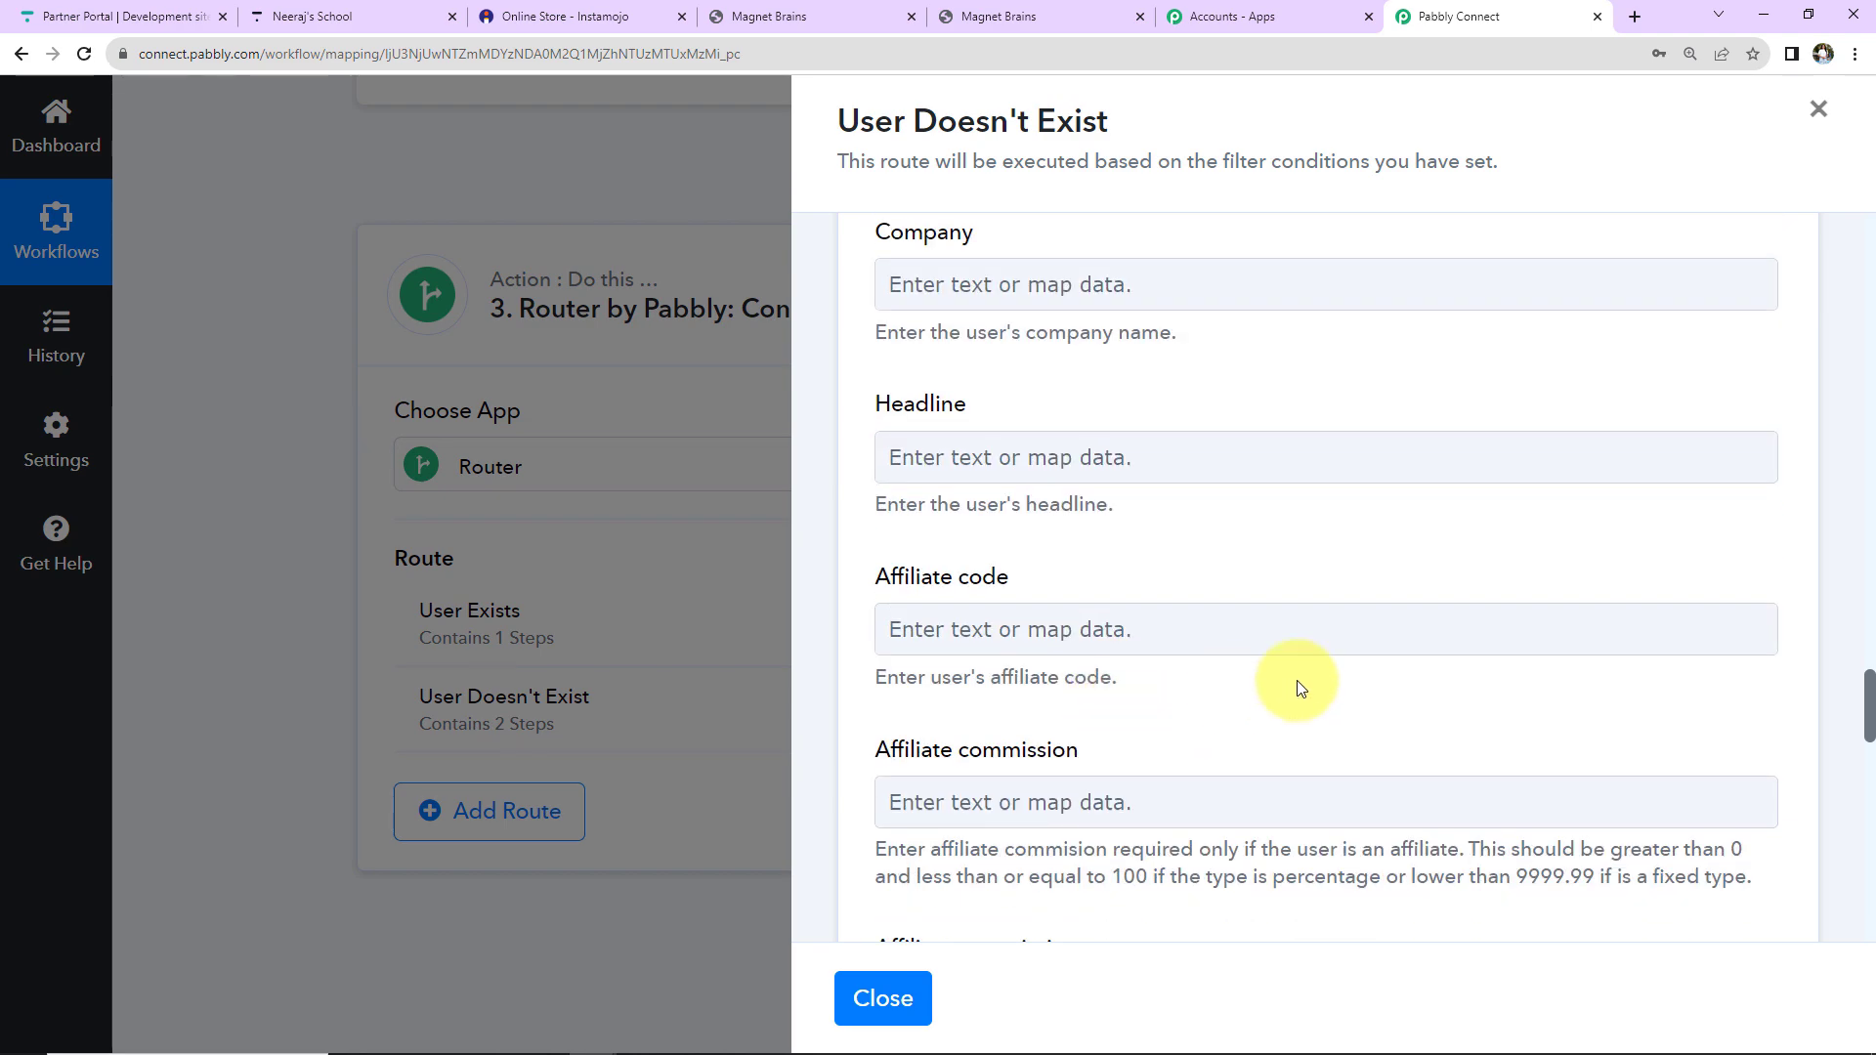
scroll(1299, 684, "down", 4)
scroll(1297, 680, "down", 2)
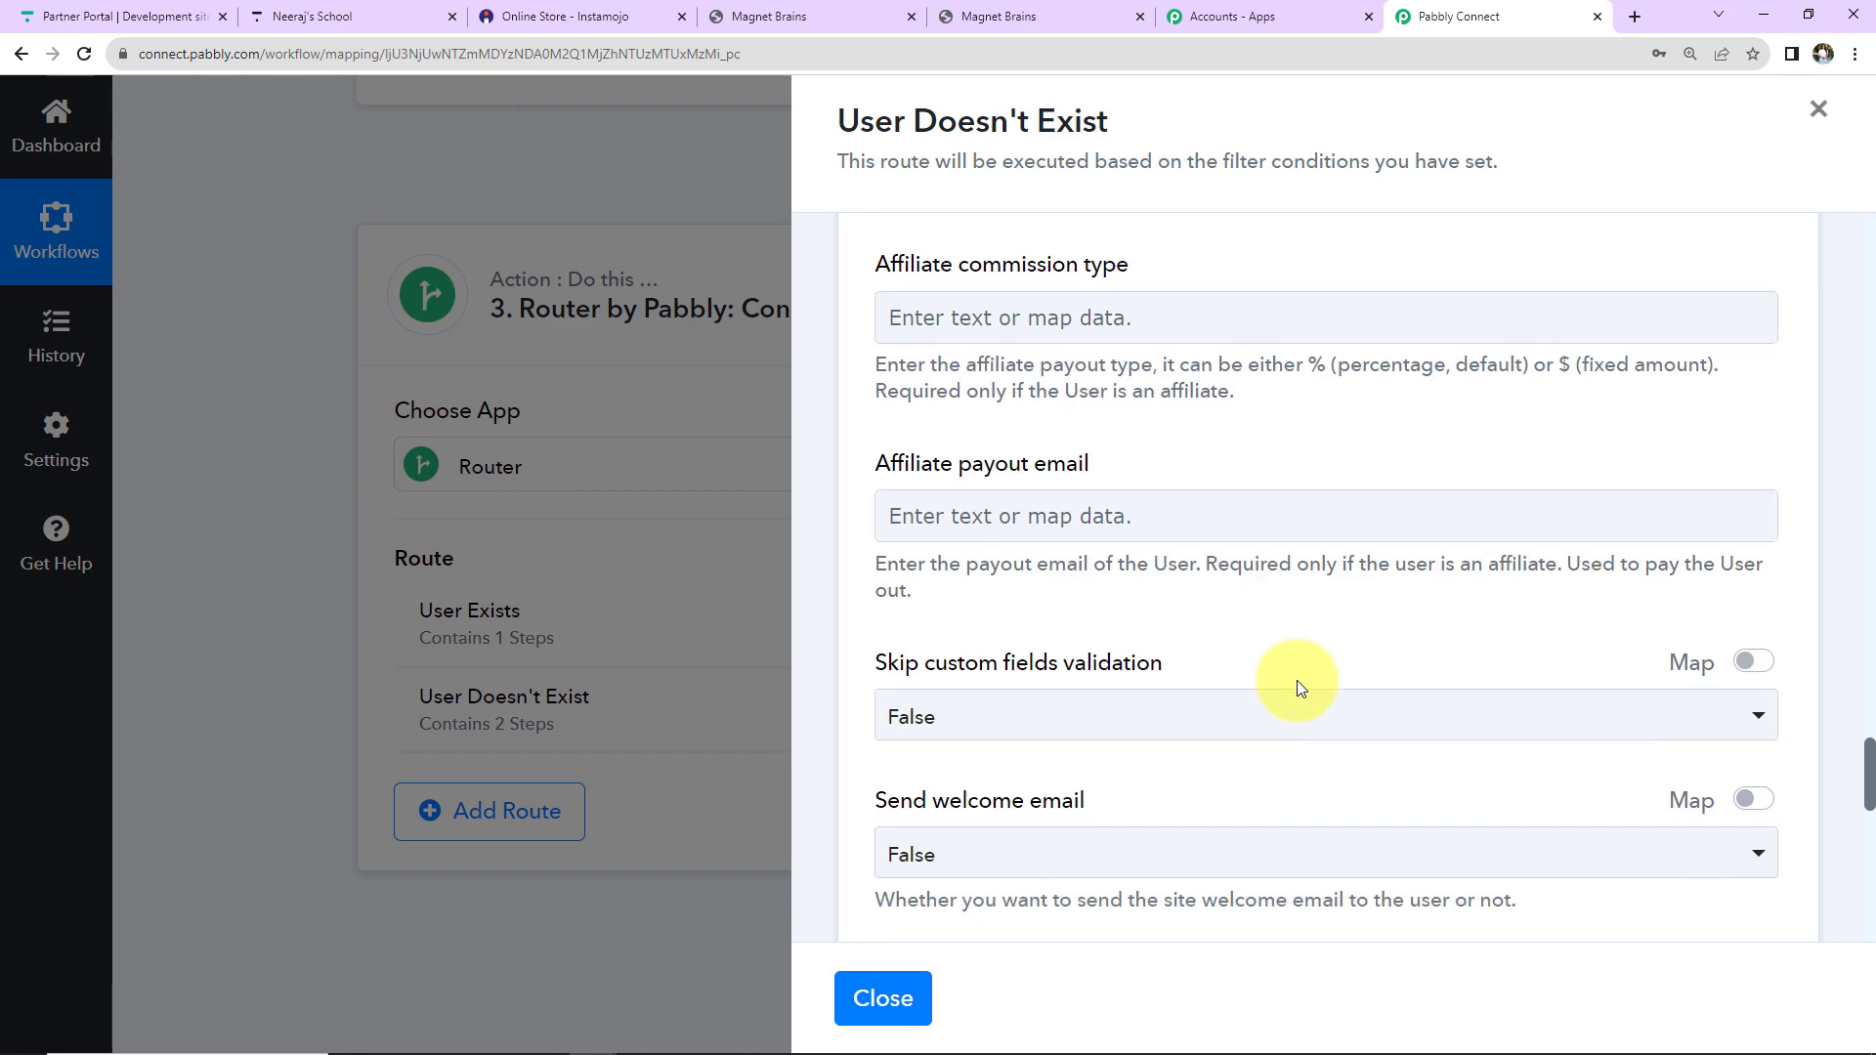
scroll(1173, 707, "down", 6)
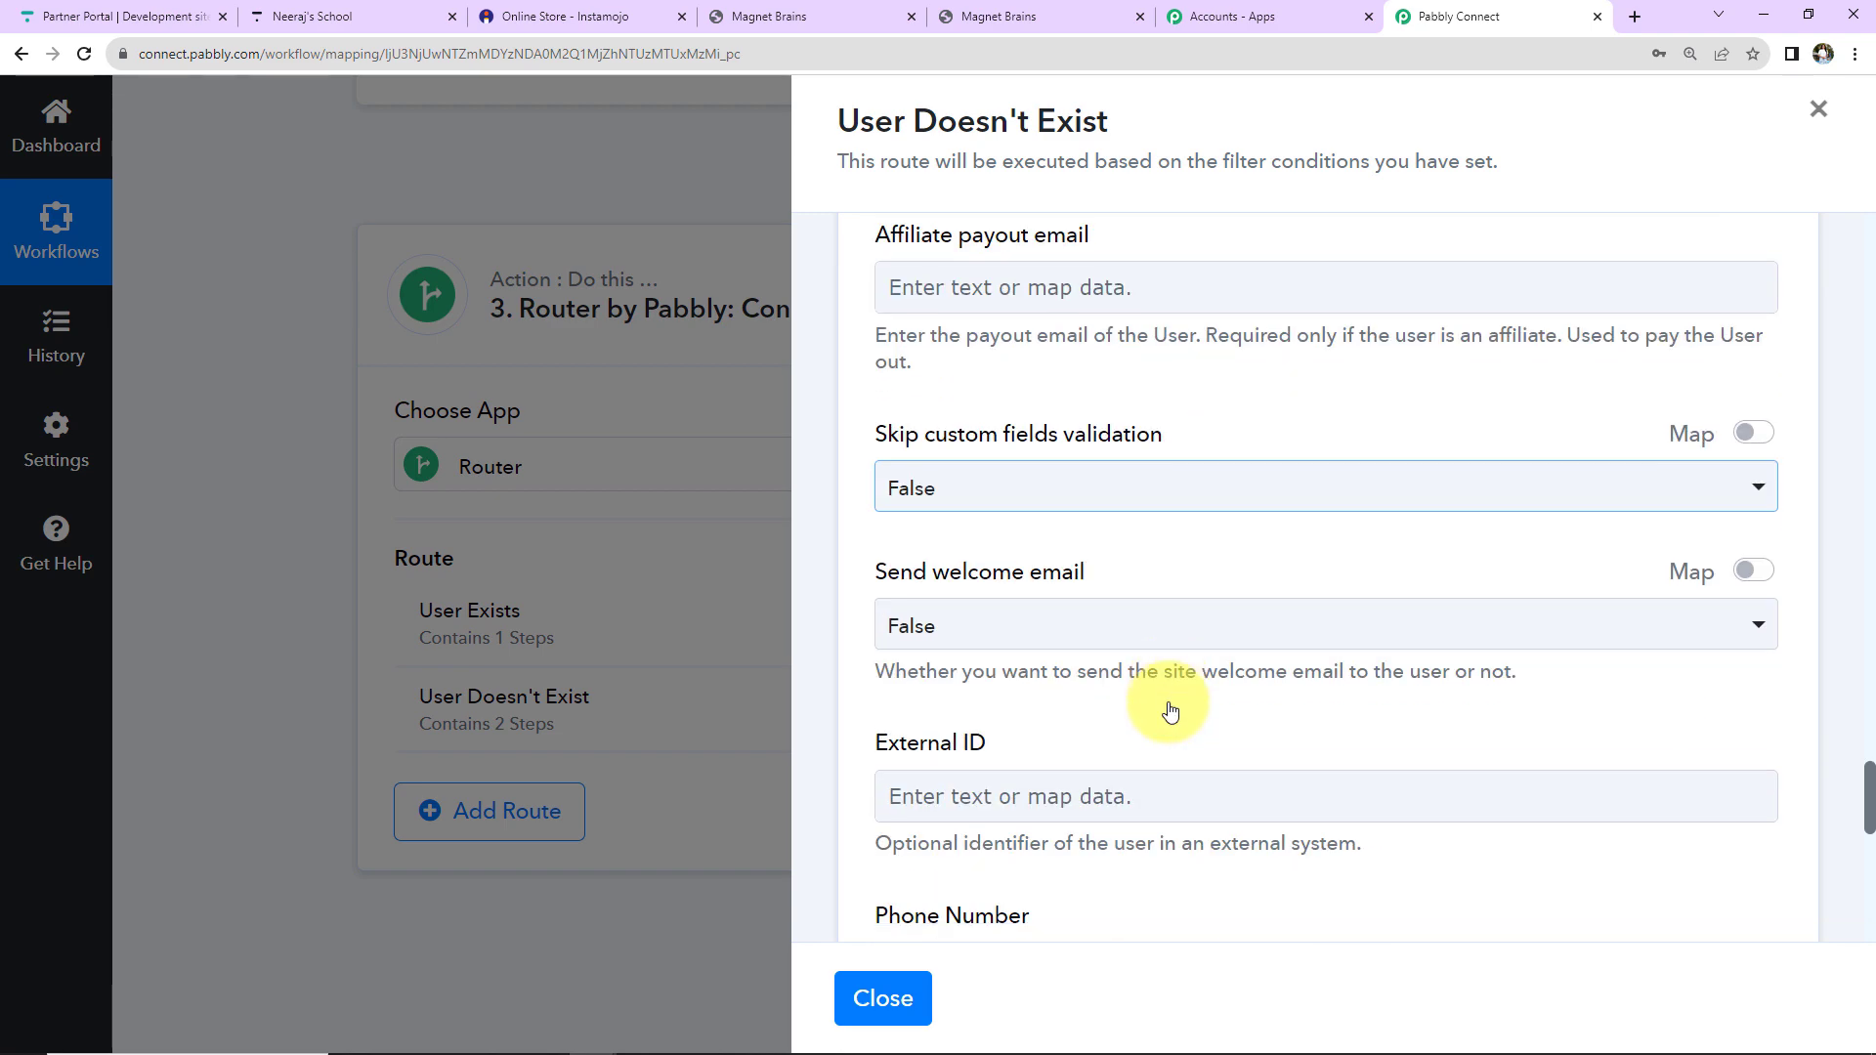
Map the Instamojo Buyer Phone into Phone Number.
left_click(925, 510)
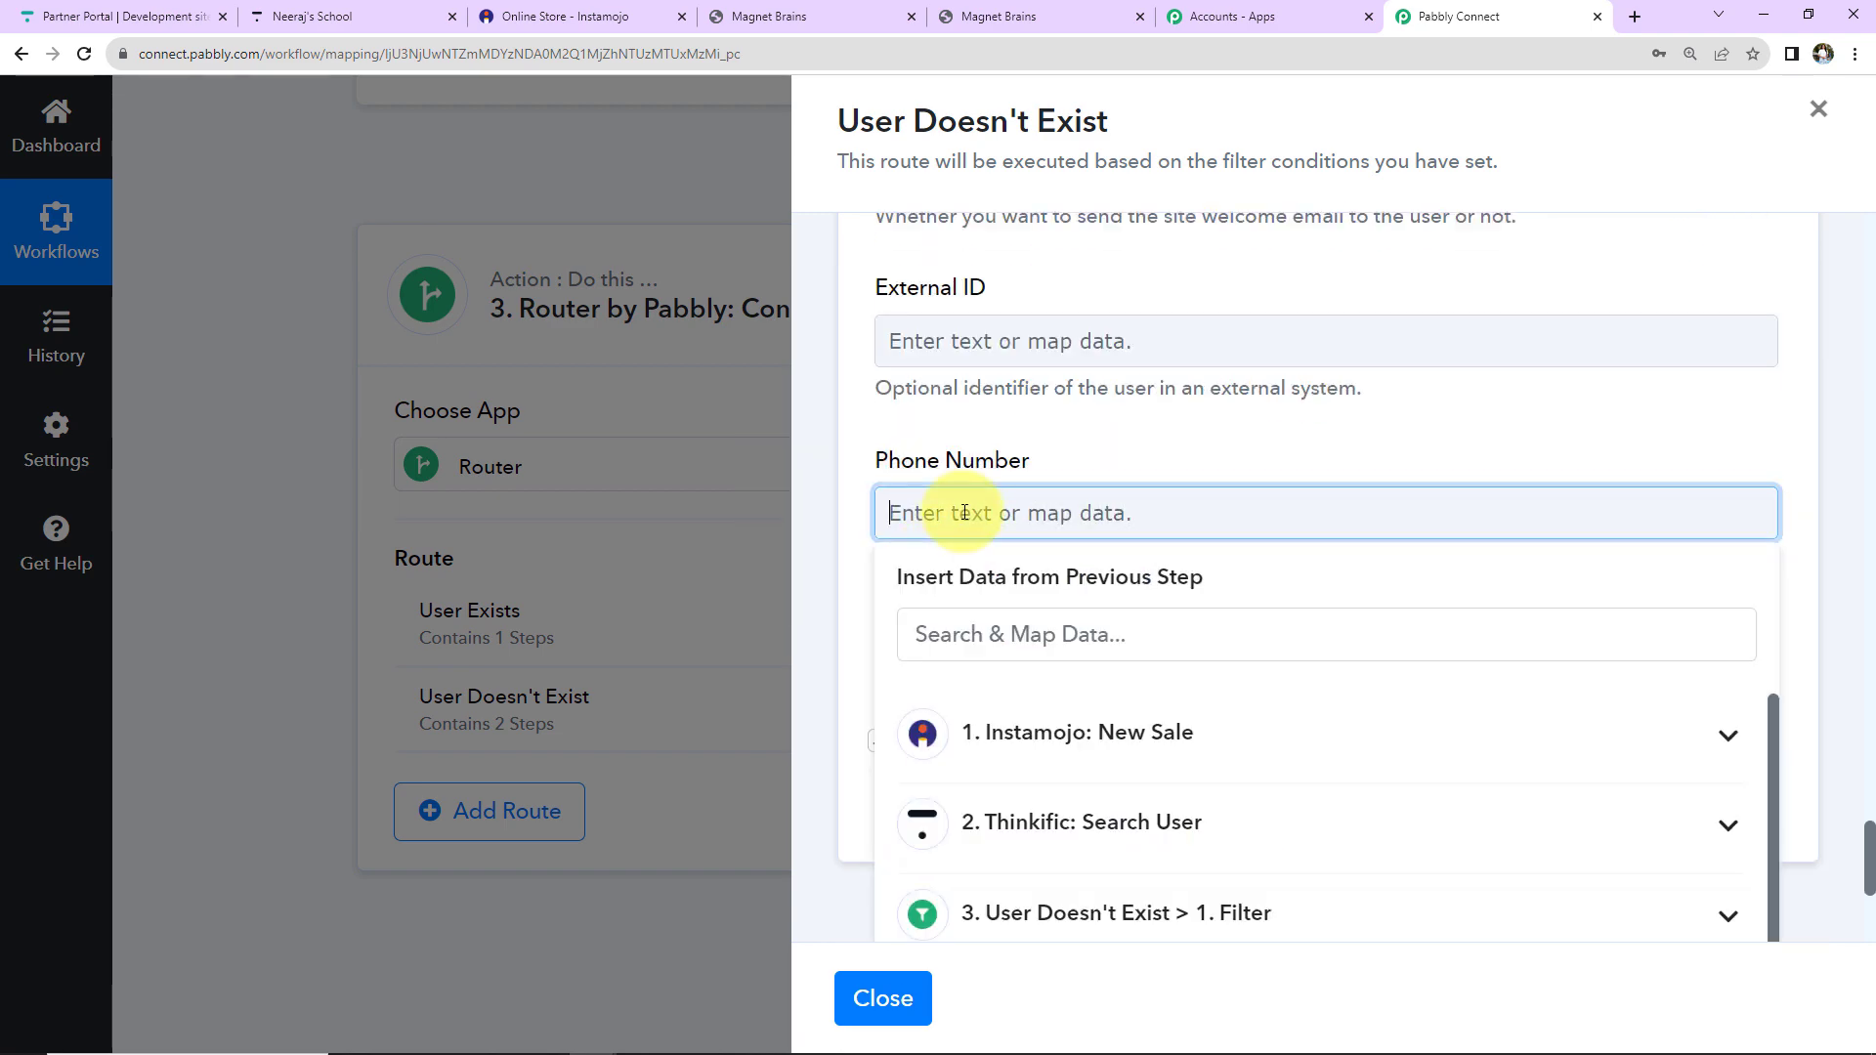
left_click(996, 733)
scroll(1227, 837, "down", 5)
scroll(1222, 824, "up", 2)
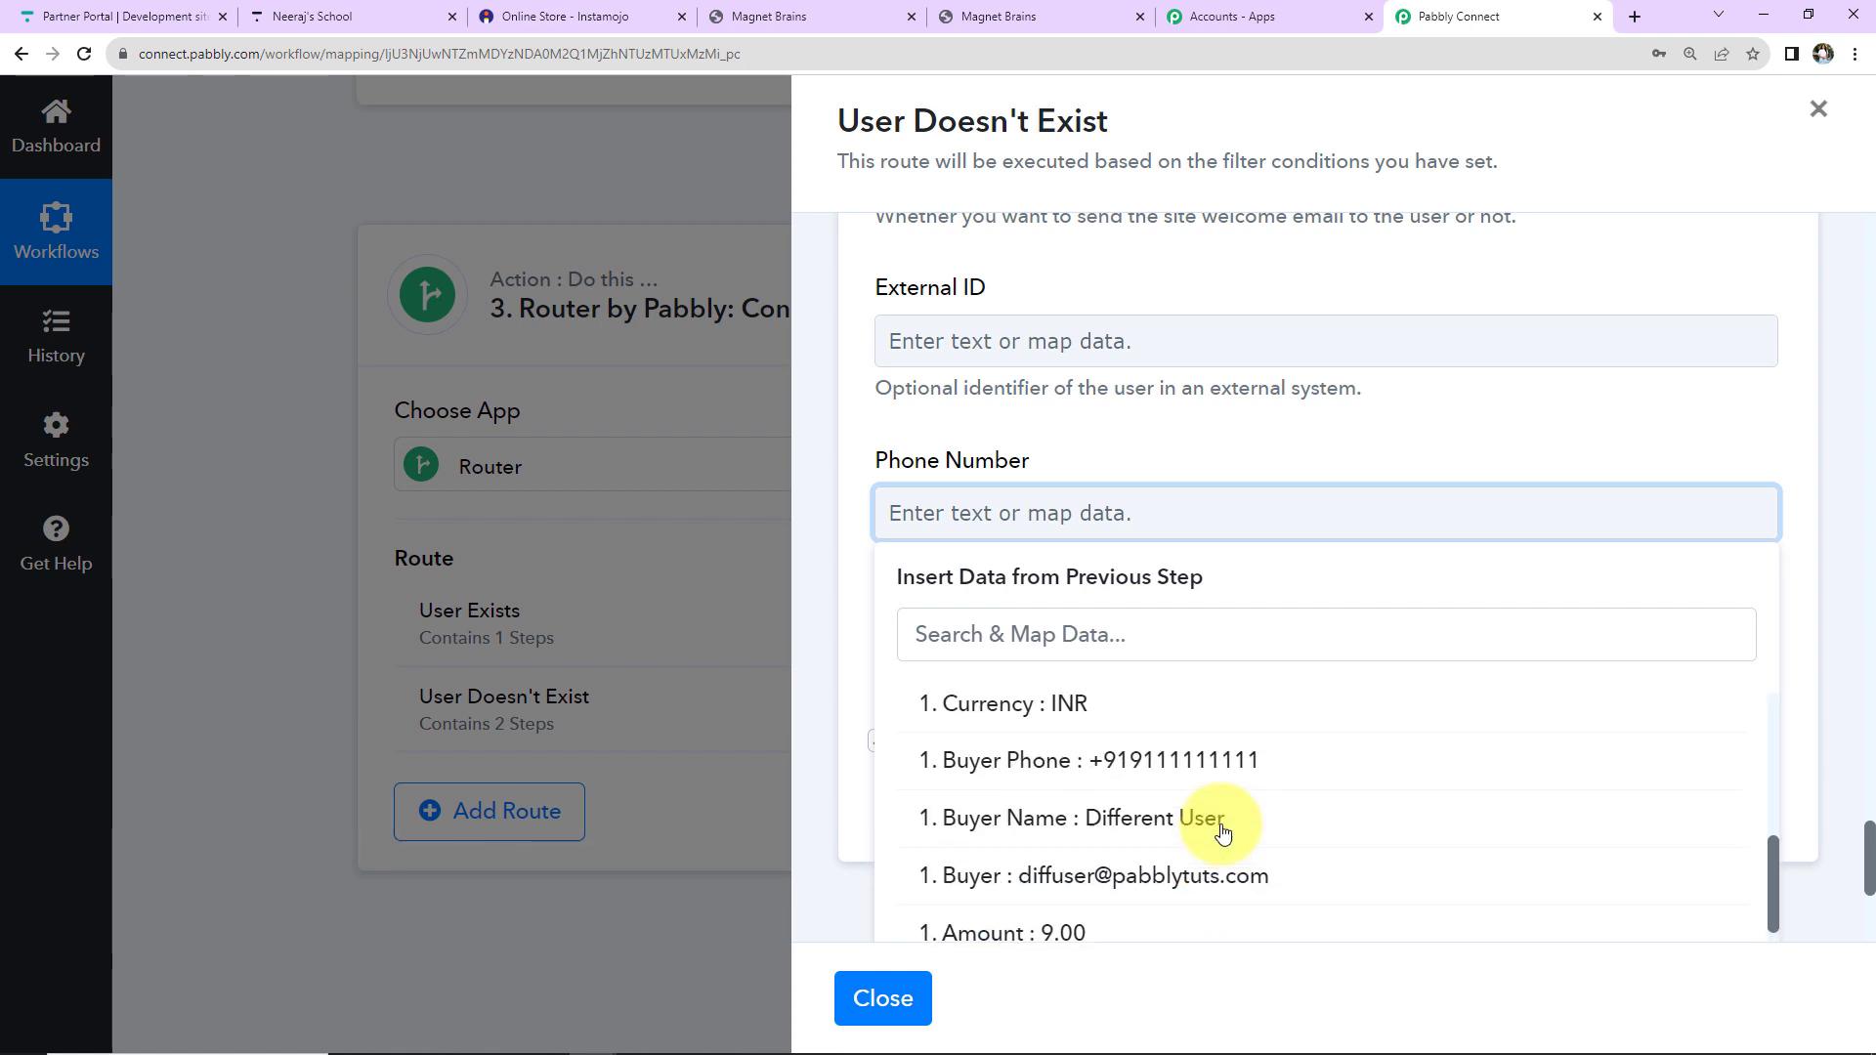
left_click(1185, 766)
left_click(1309, 479)
scroll(1250, 669, "down", 10)
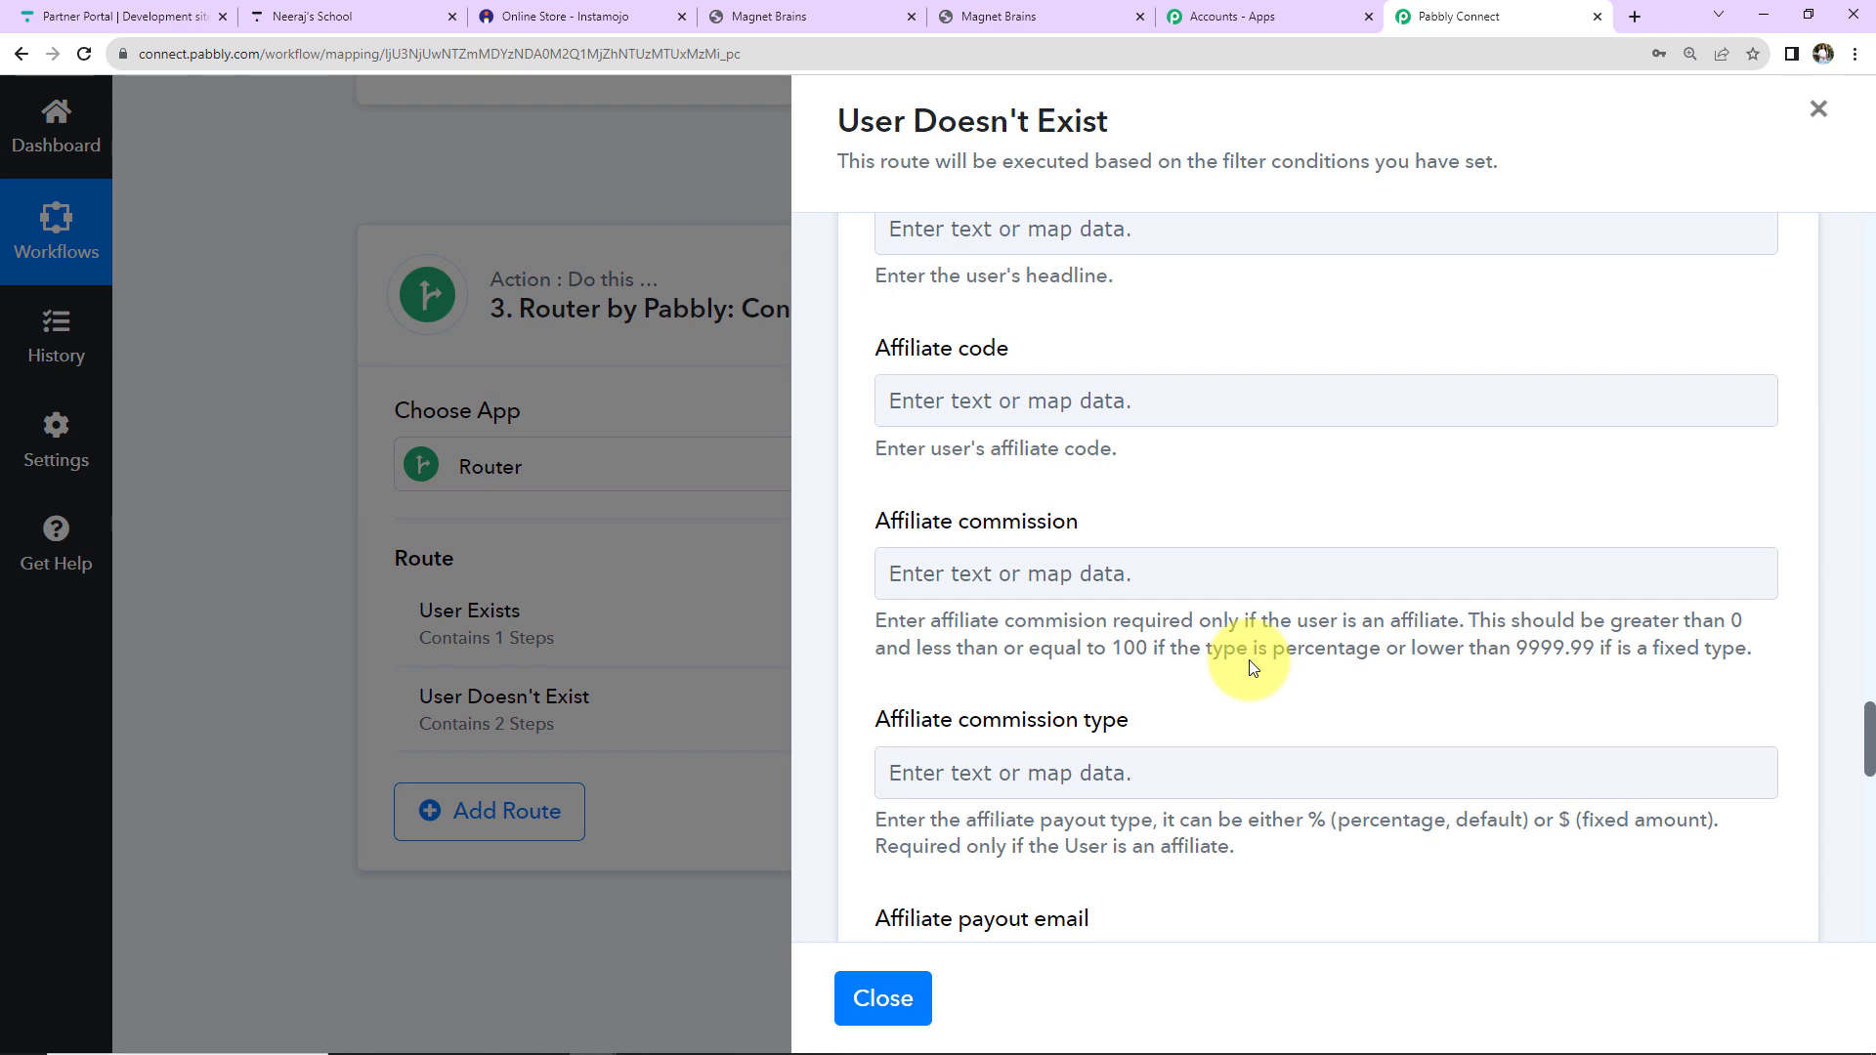
scroll(1249, 659, "down", 10)
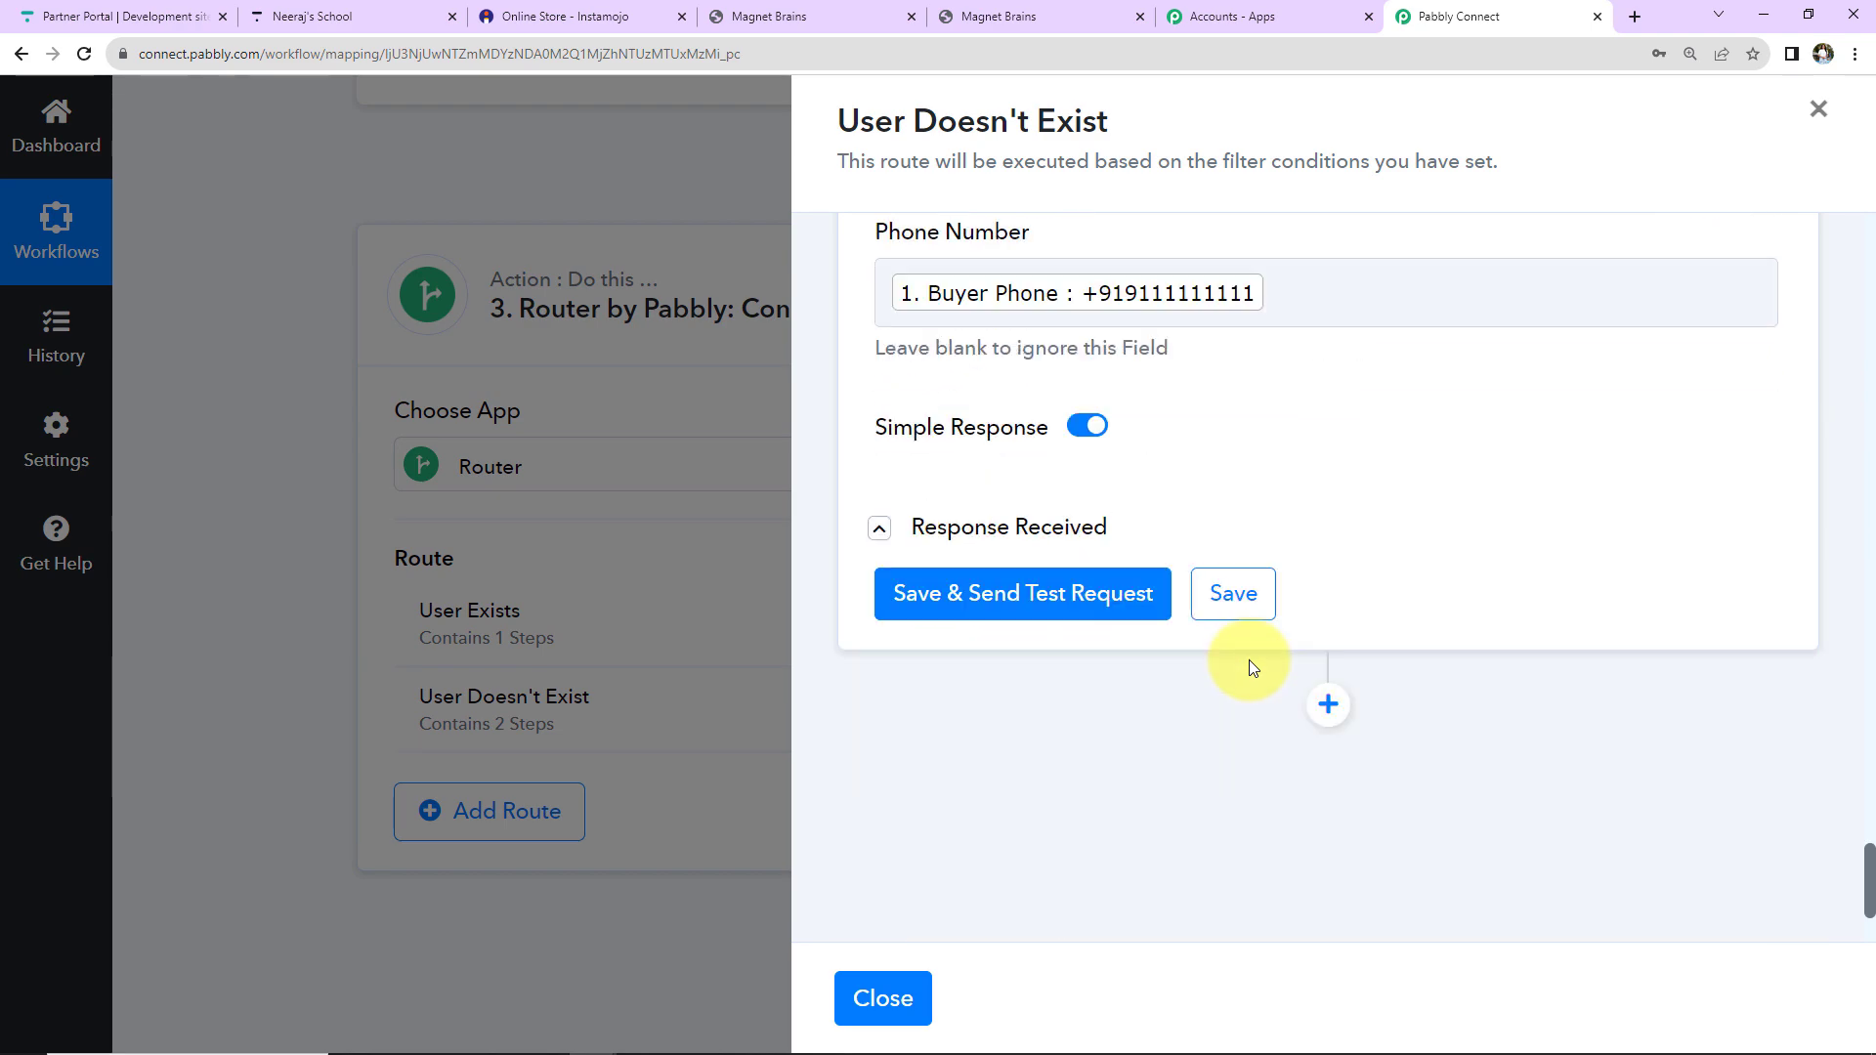
Save and test Create User, reviewing the new user's ID, name, e-mail and phone in the response.
left_click(1069, 591)
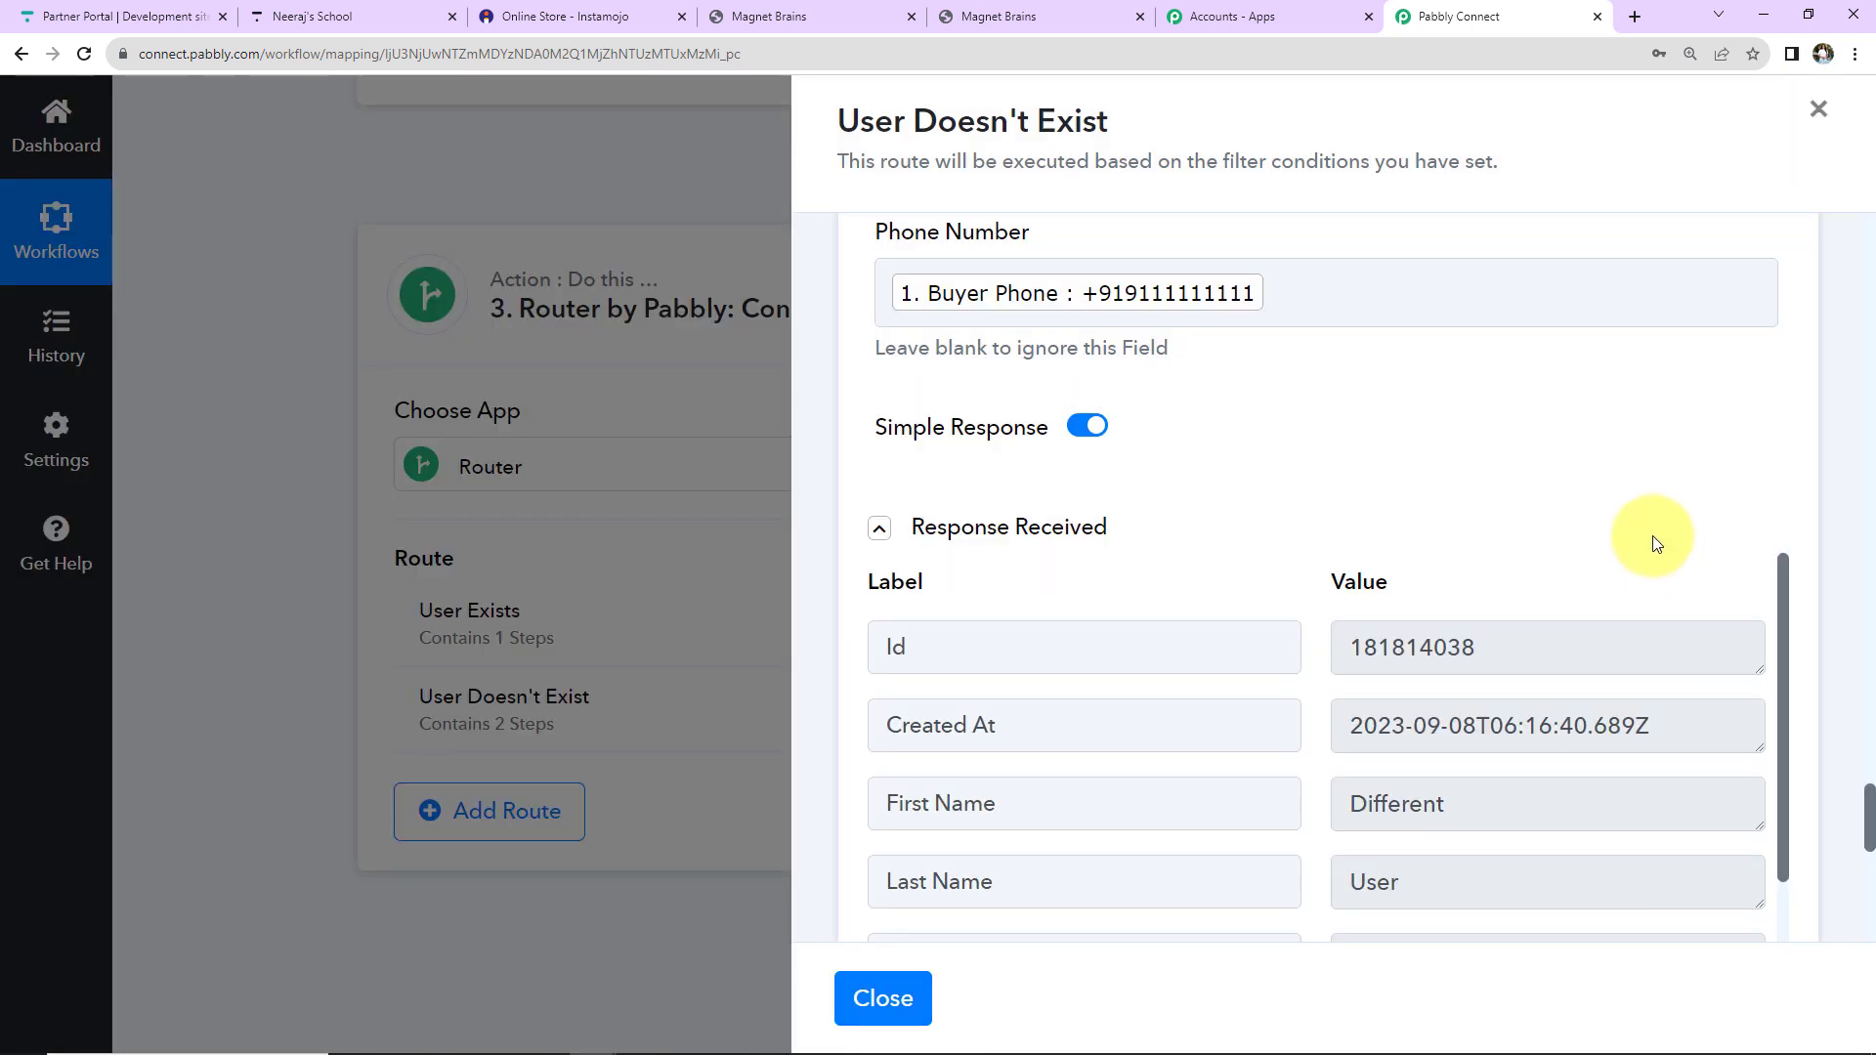
scroll(1266, 513, "down", 2)
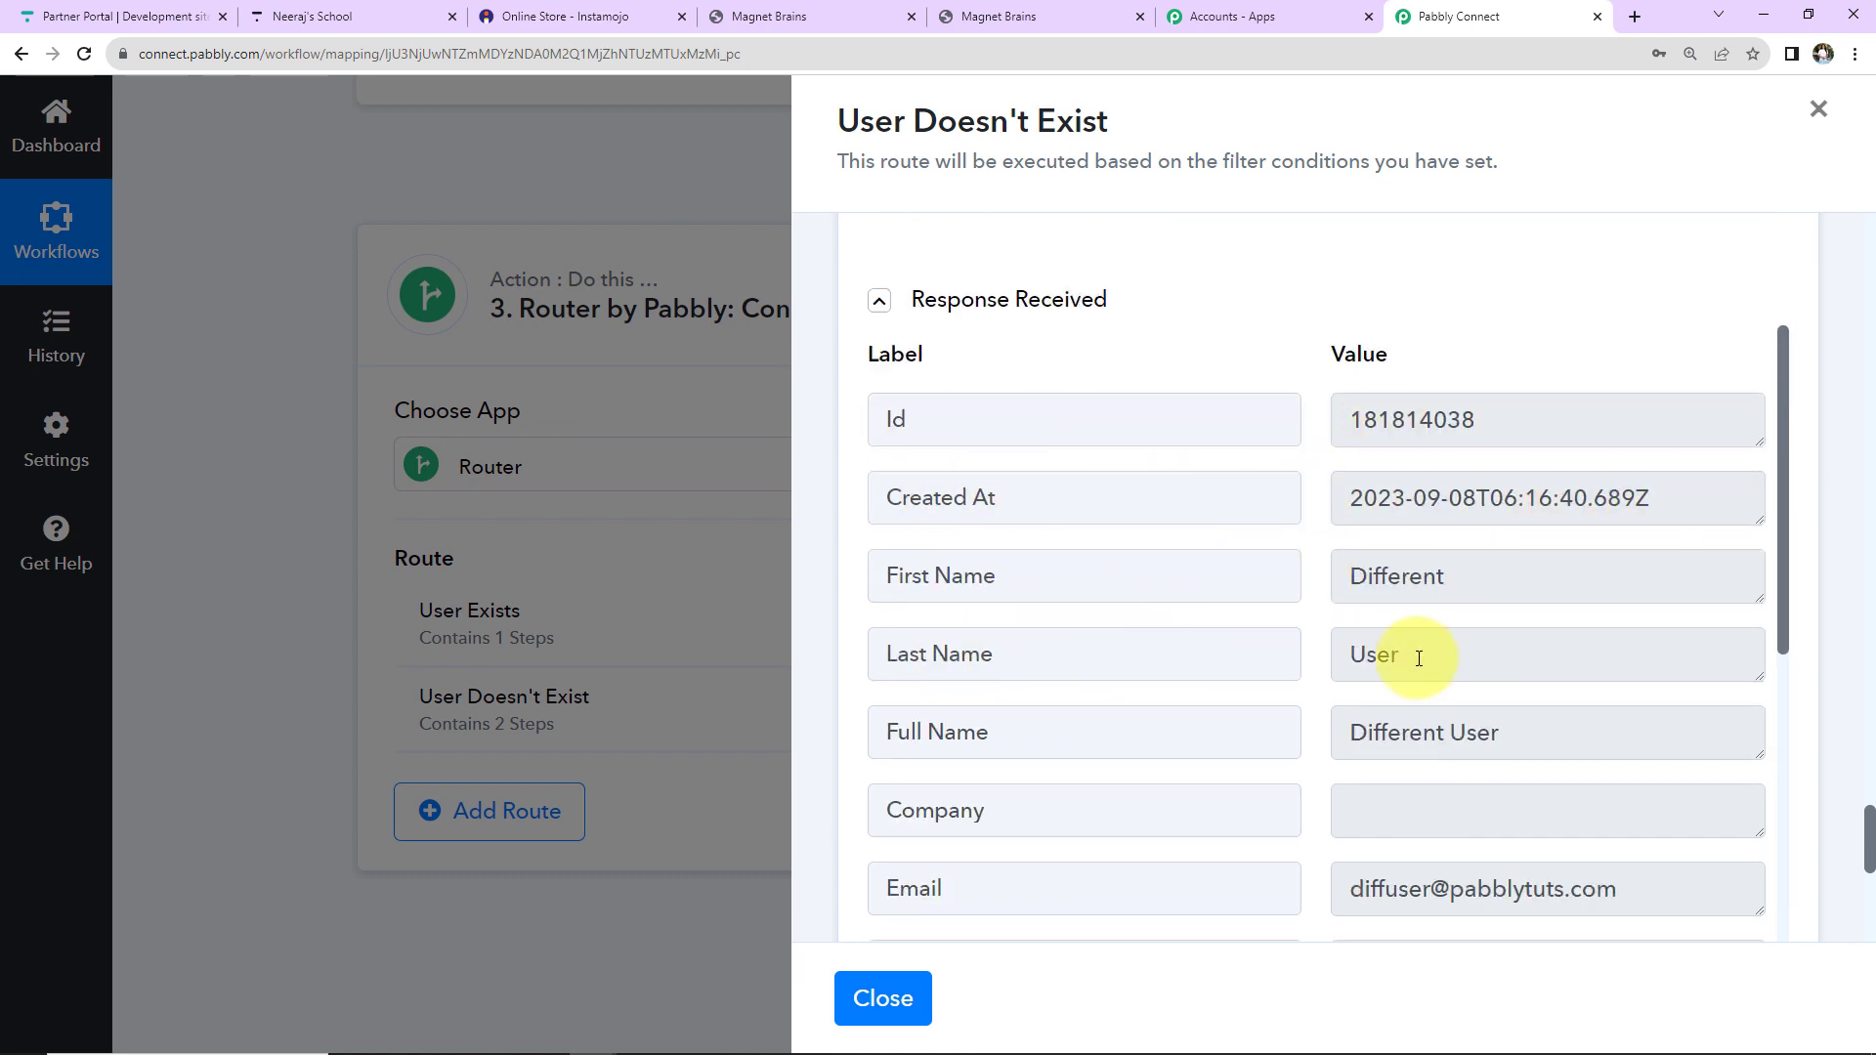
scroll(1434, 700, "down", 2)
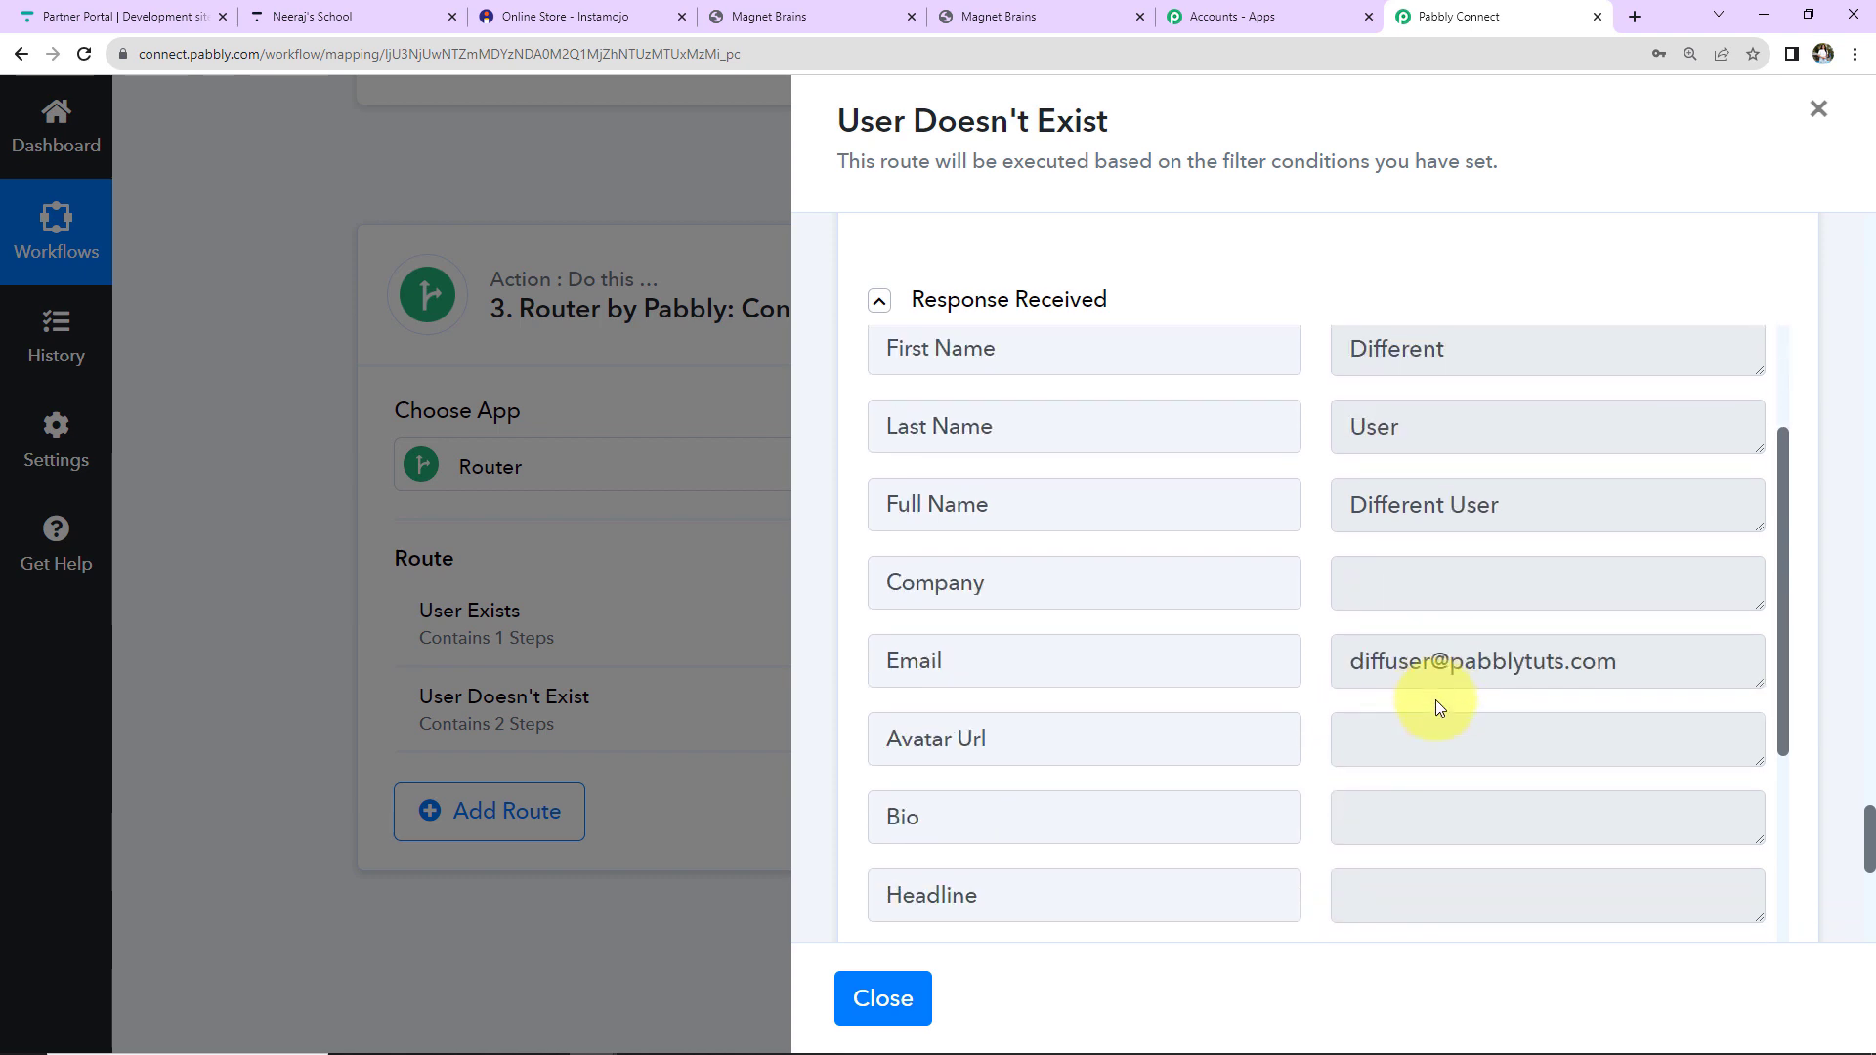
scroll(1434, 700, "down", 4)
scroll(1434, 699, "down", 4)
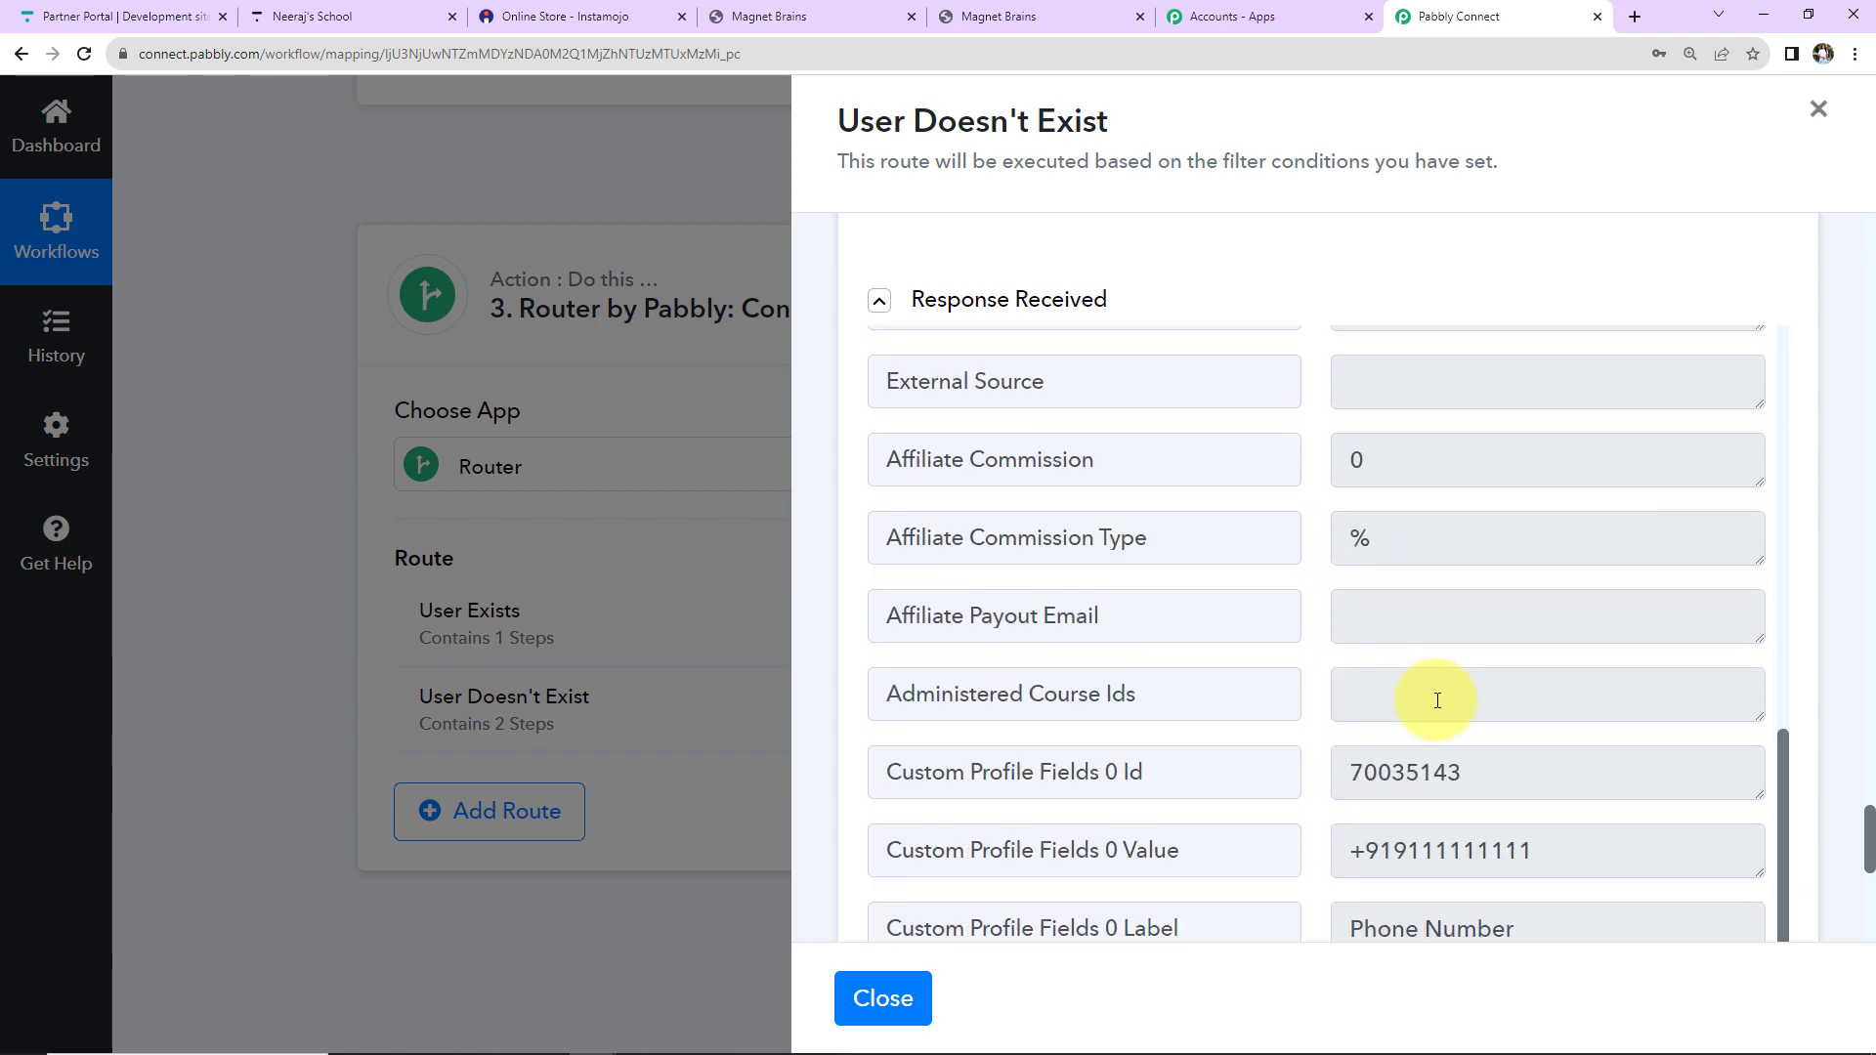
scroll(1434, 700, "down", 5)
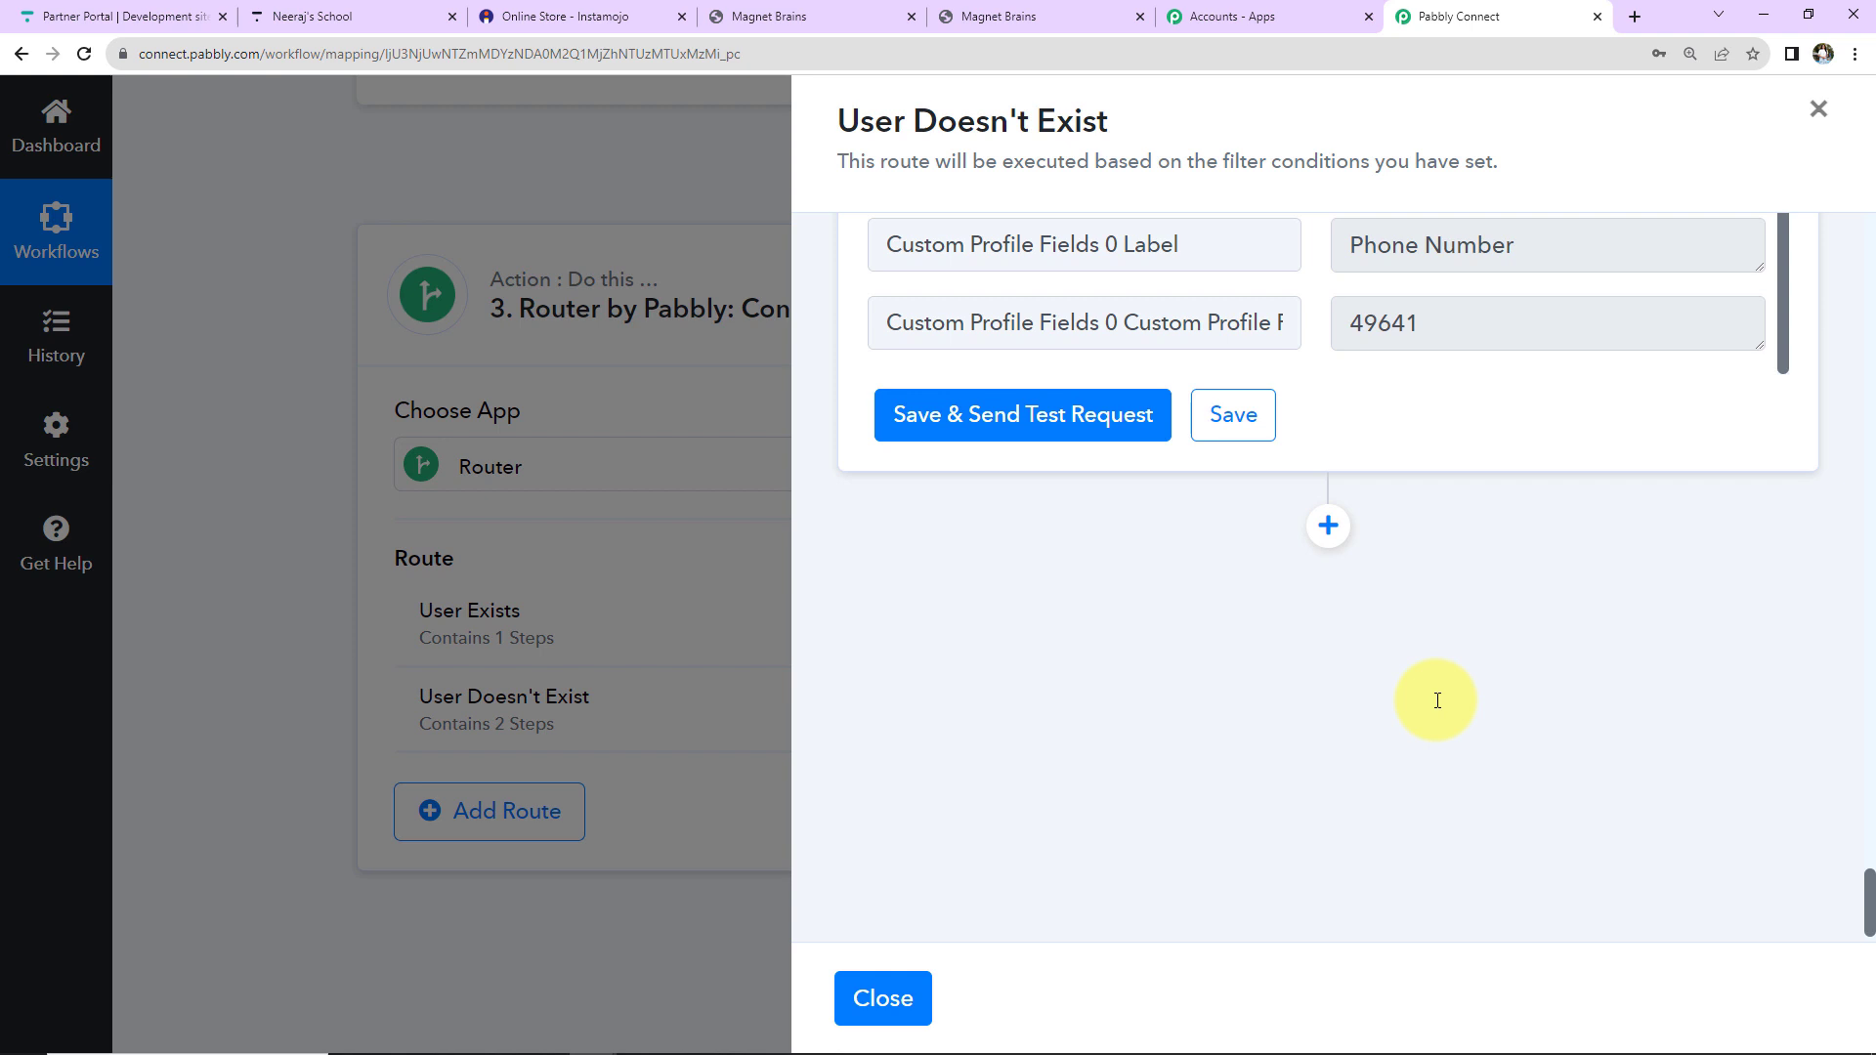
Add a Thinkific Enroll User step for PHP Course for Beginners (8 Weeks).
left_click(1327, 525)
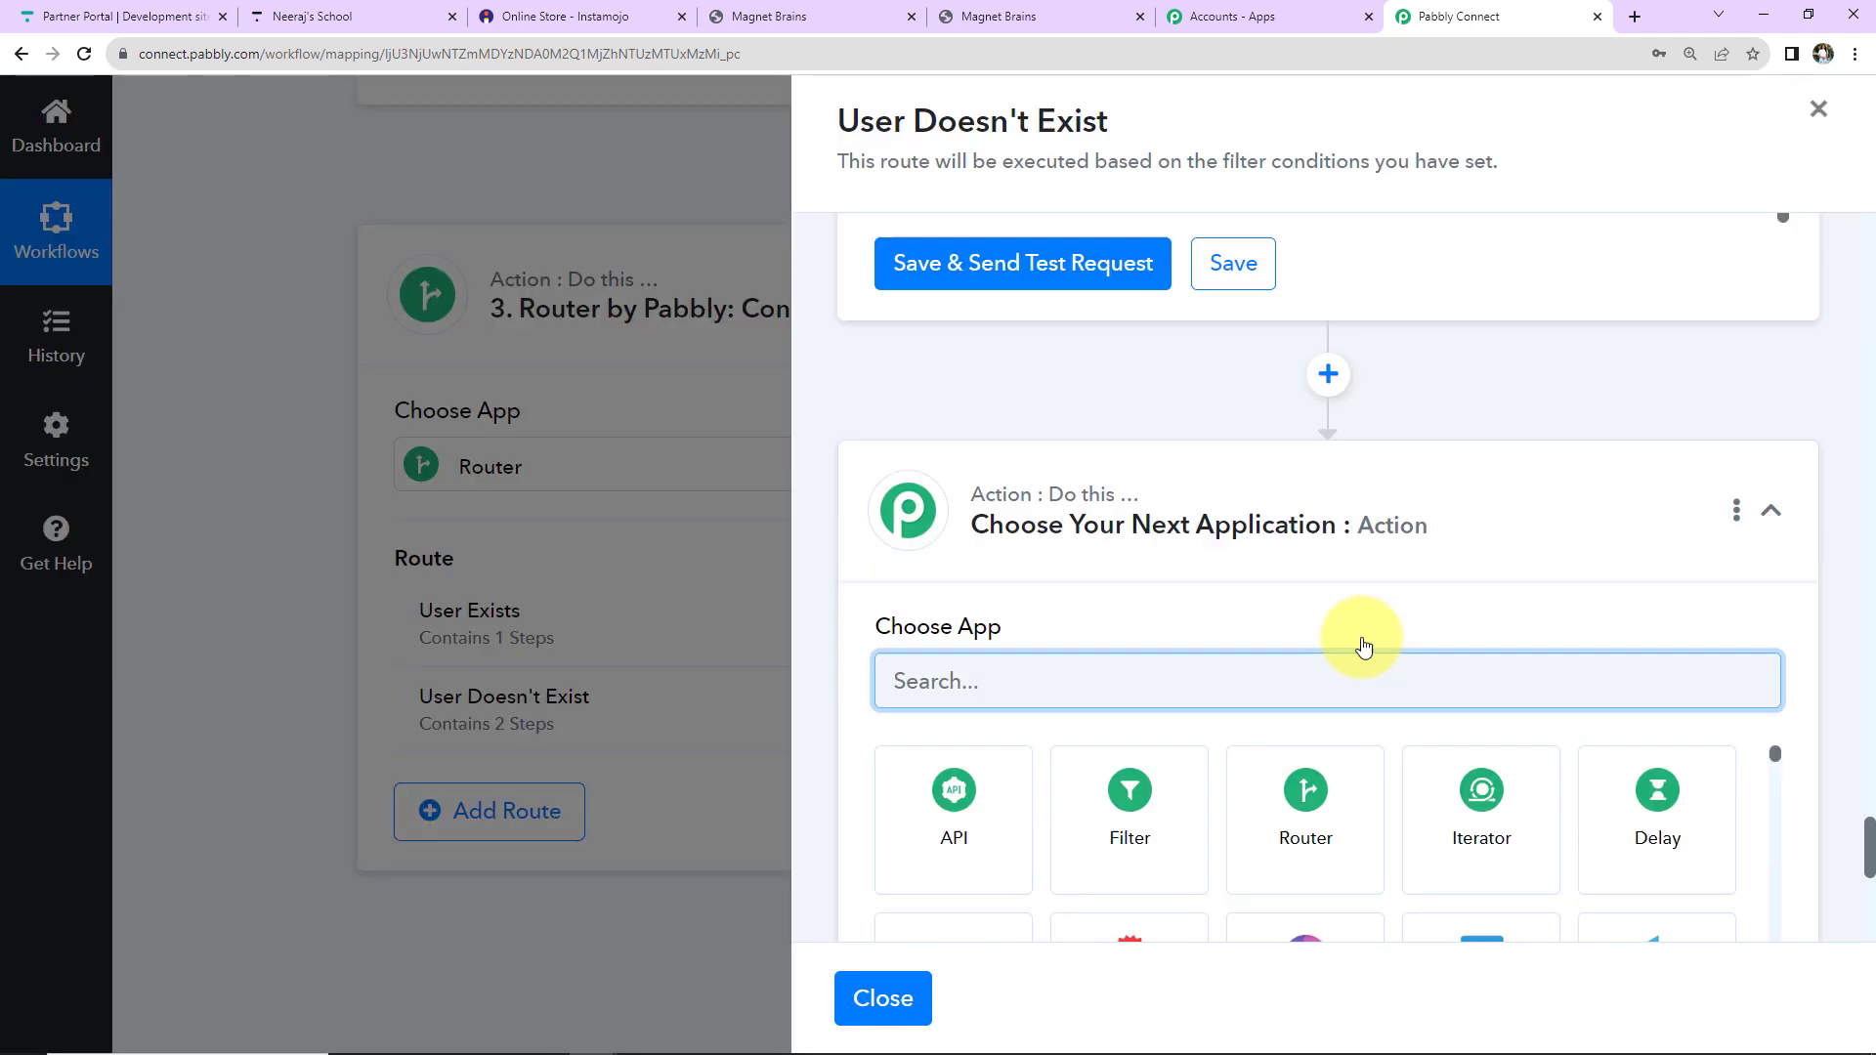
type("think")
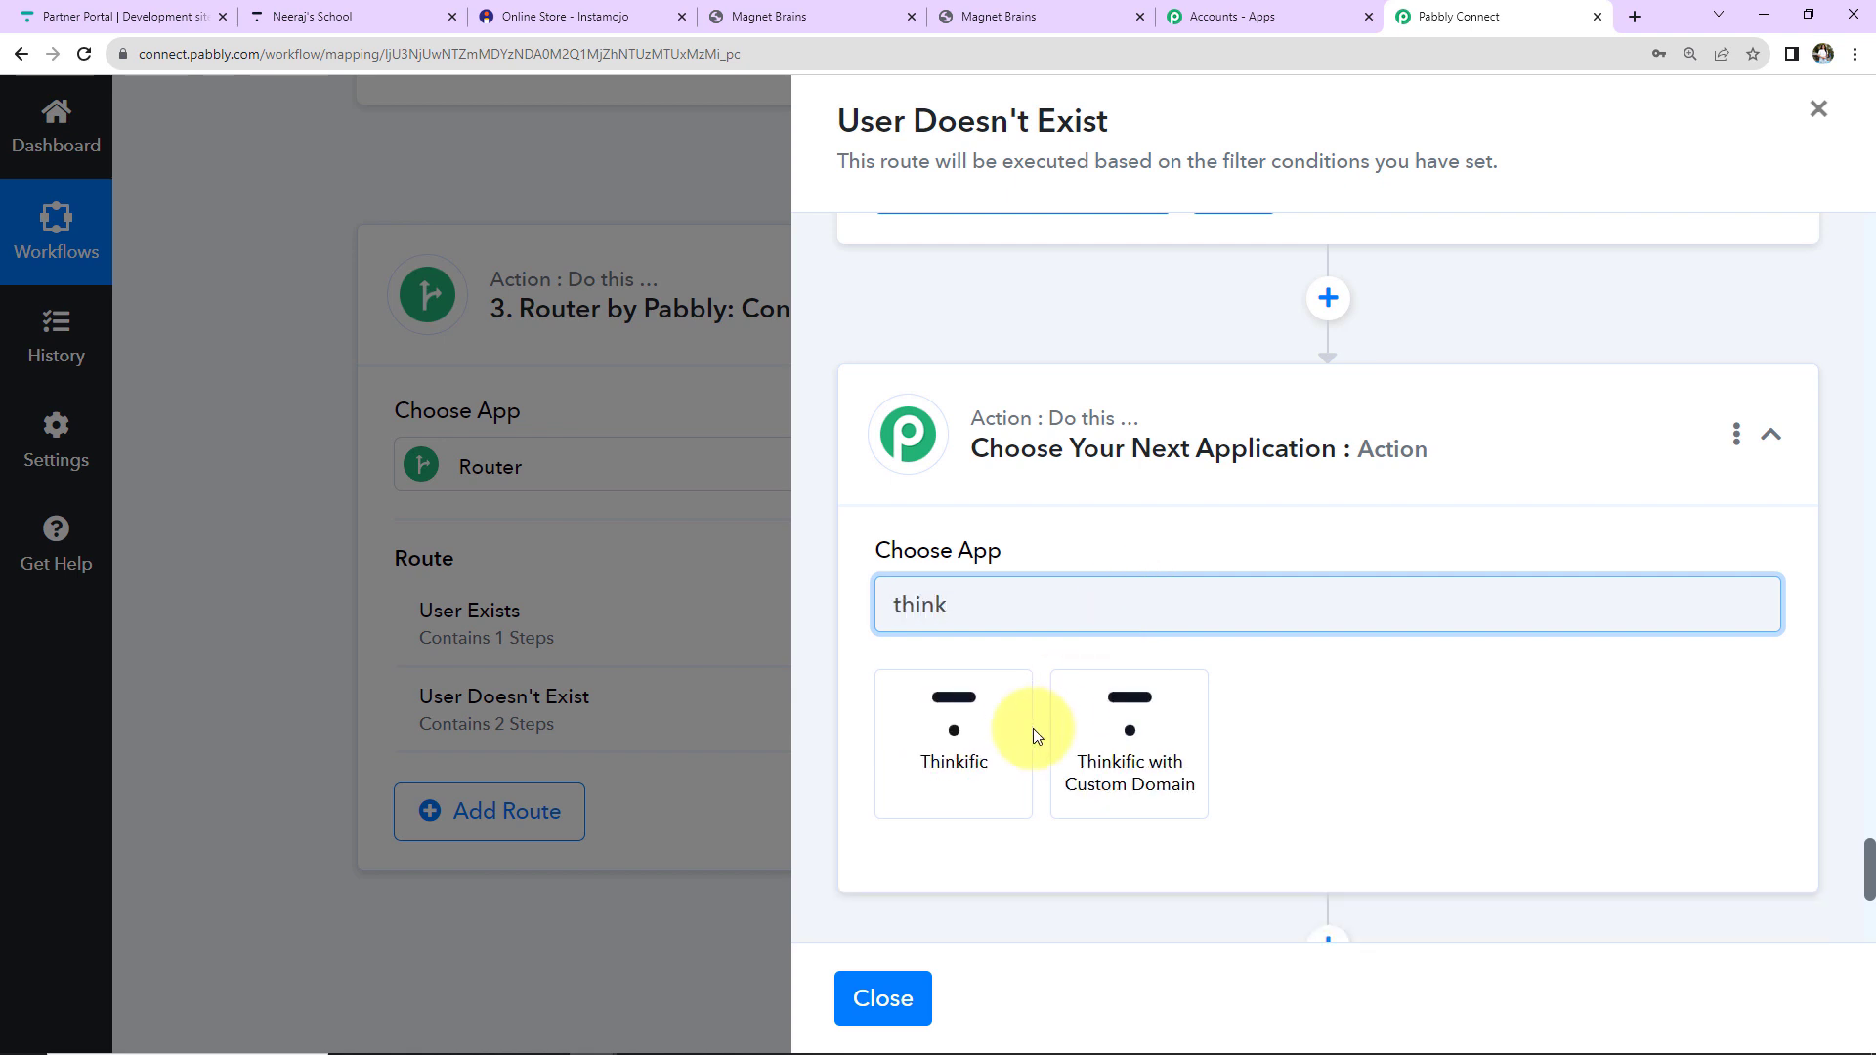
left_click(1012, 735)
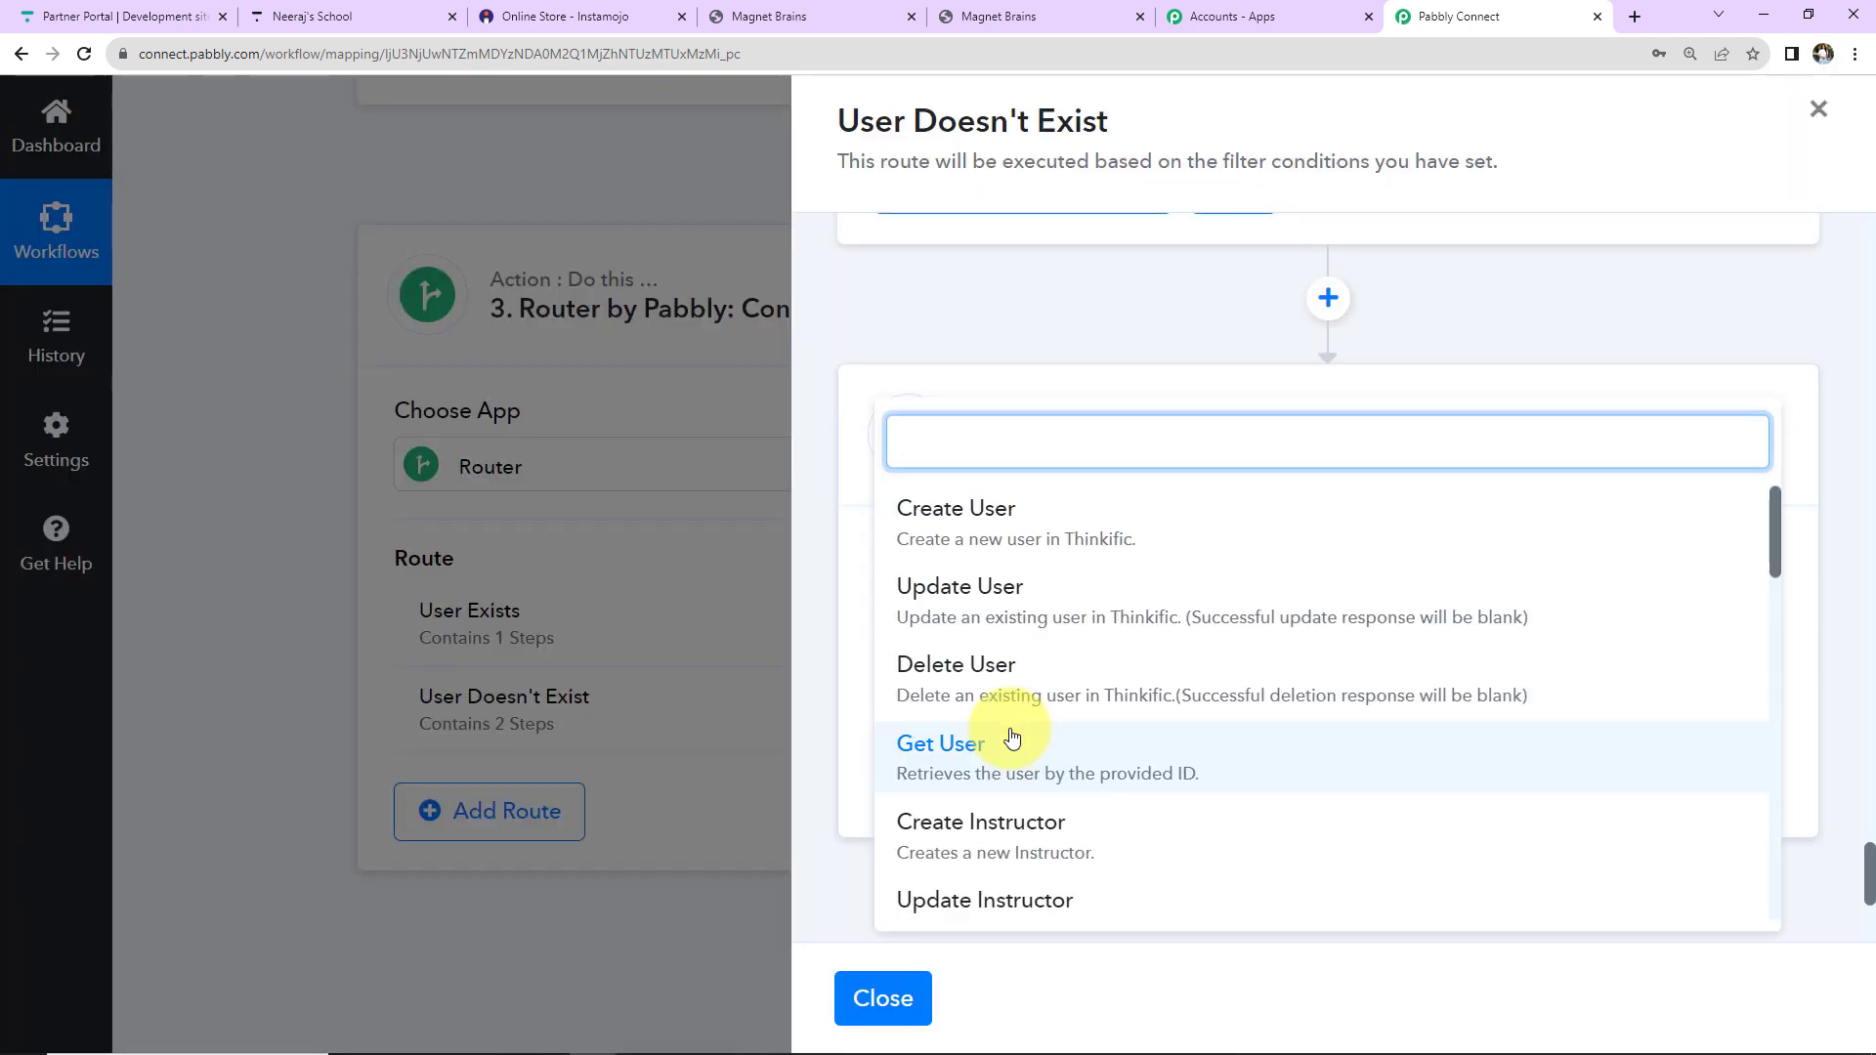
scroll(1007, 724, "down", 2)
left_click(940, 826)
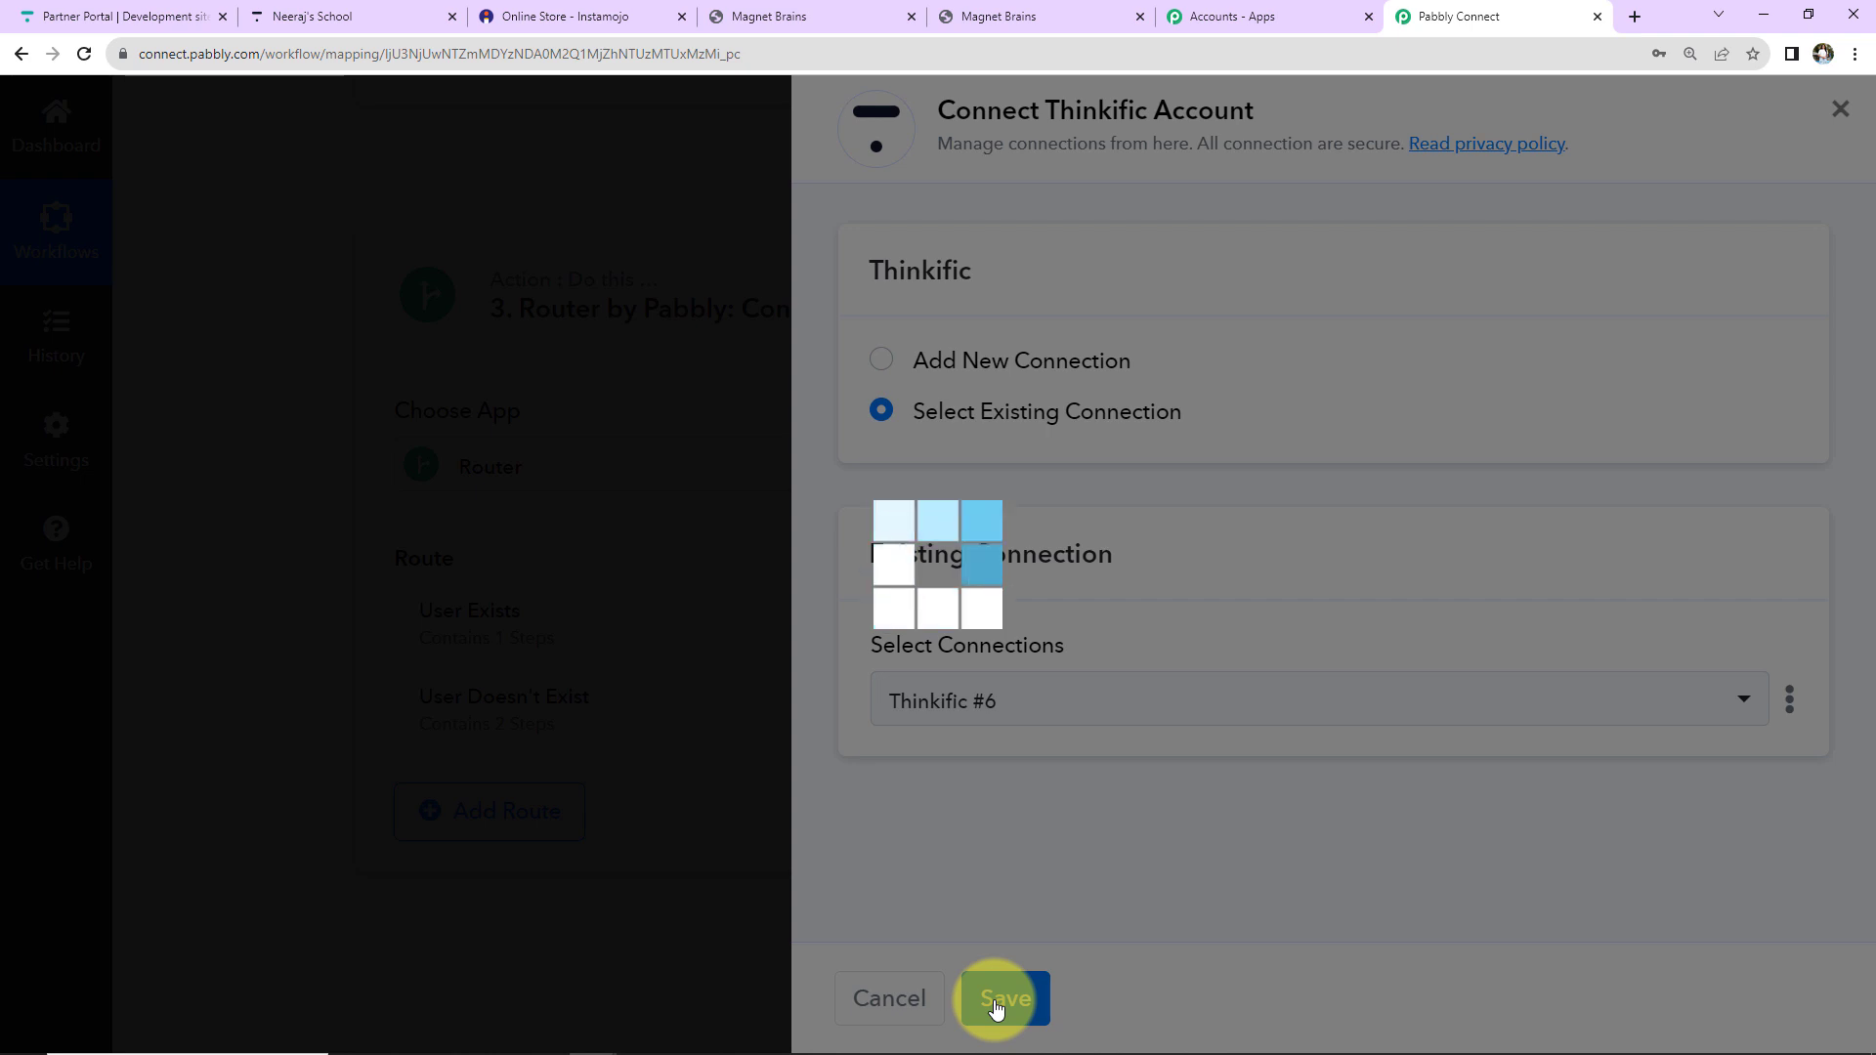
scroll(1423, 543, "down", 5)
scroll(1423, 542, "down", 3)
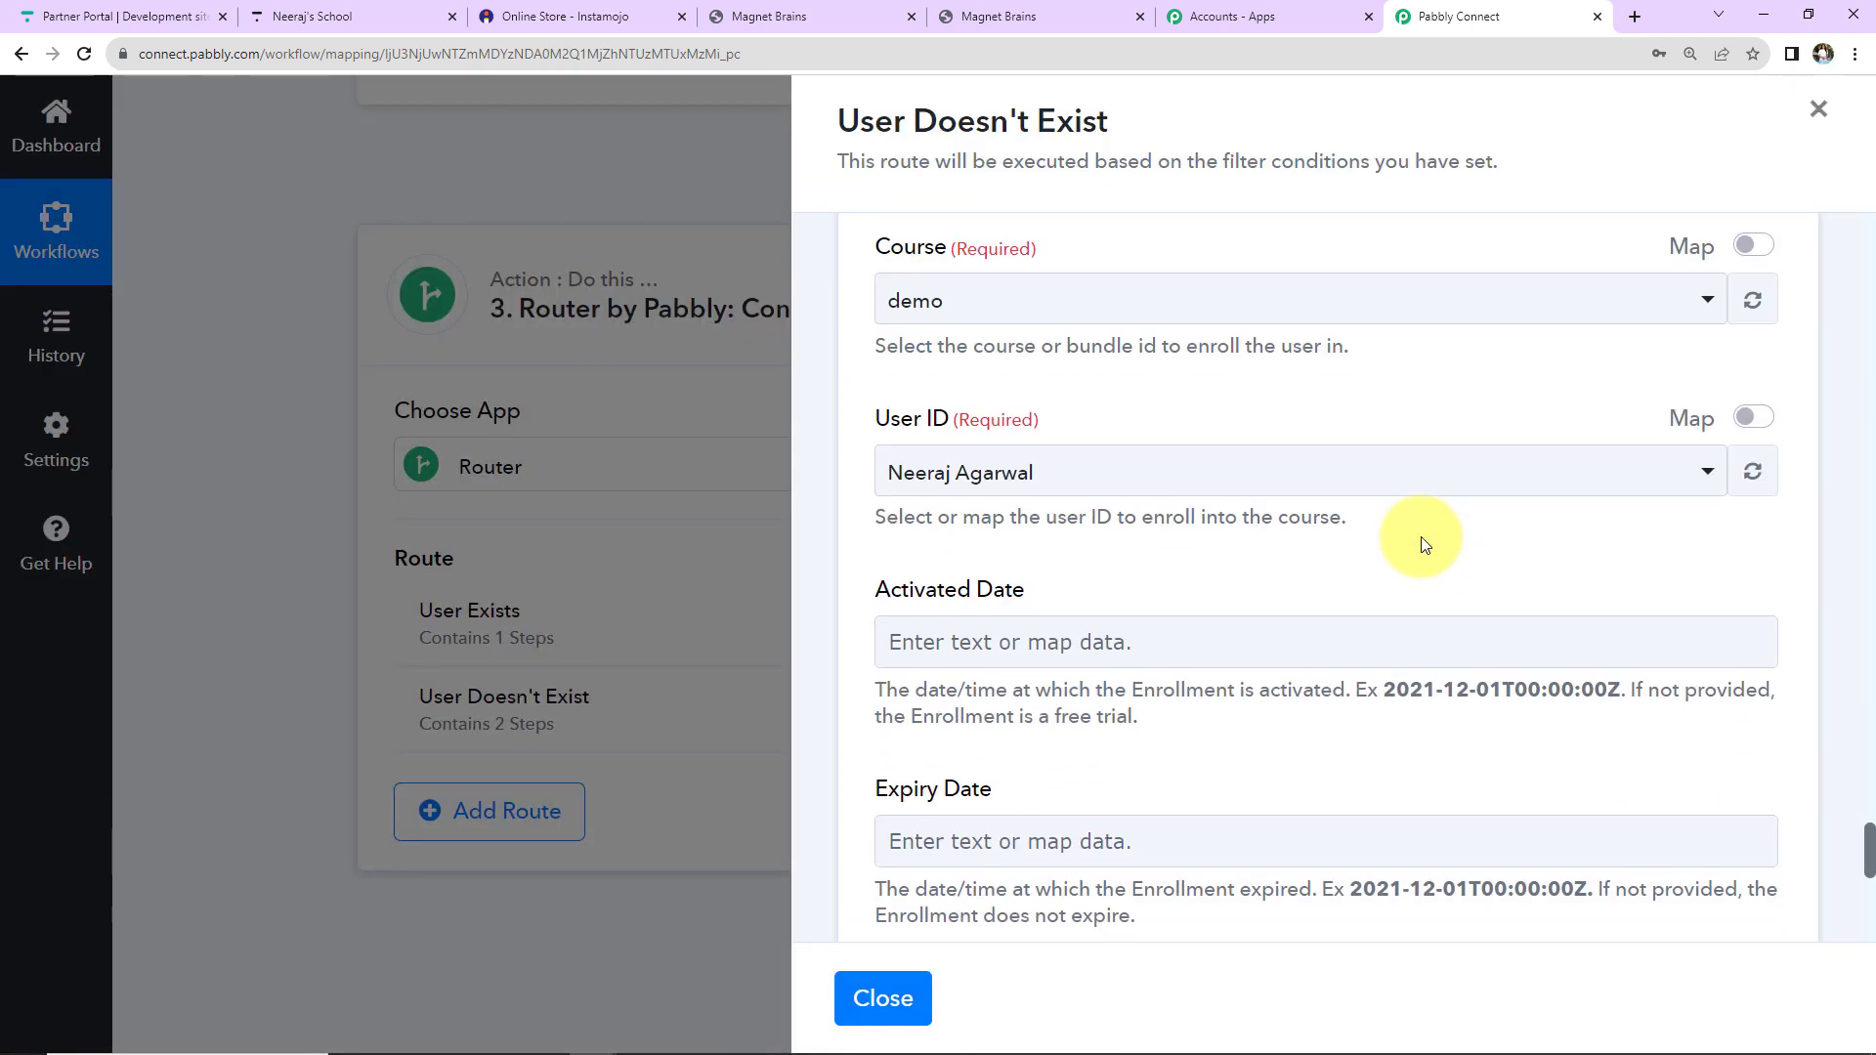
left_click(984, 298)
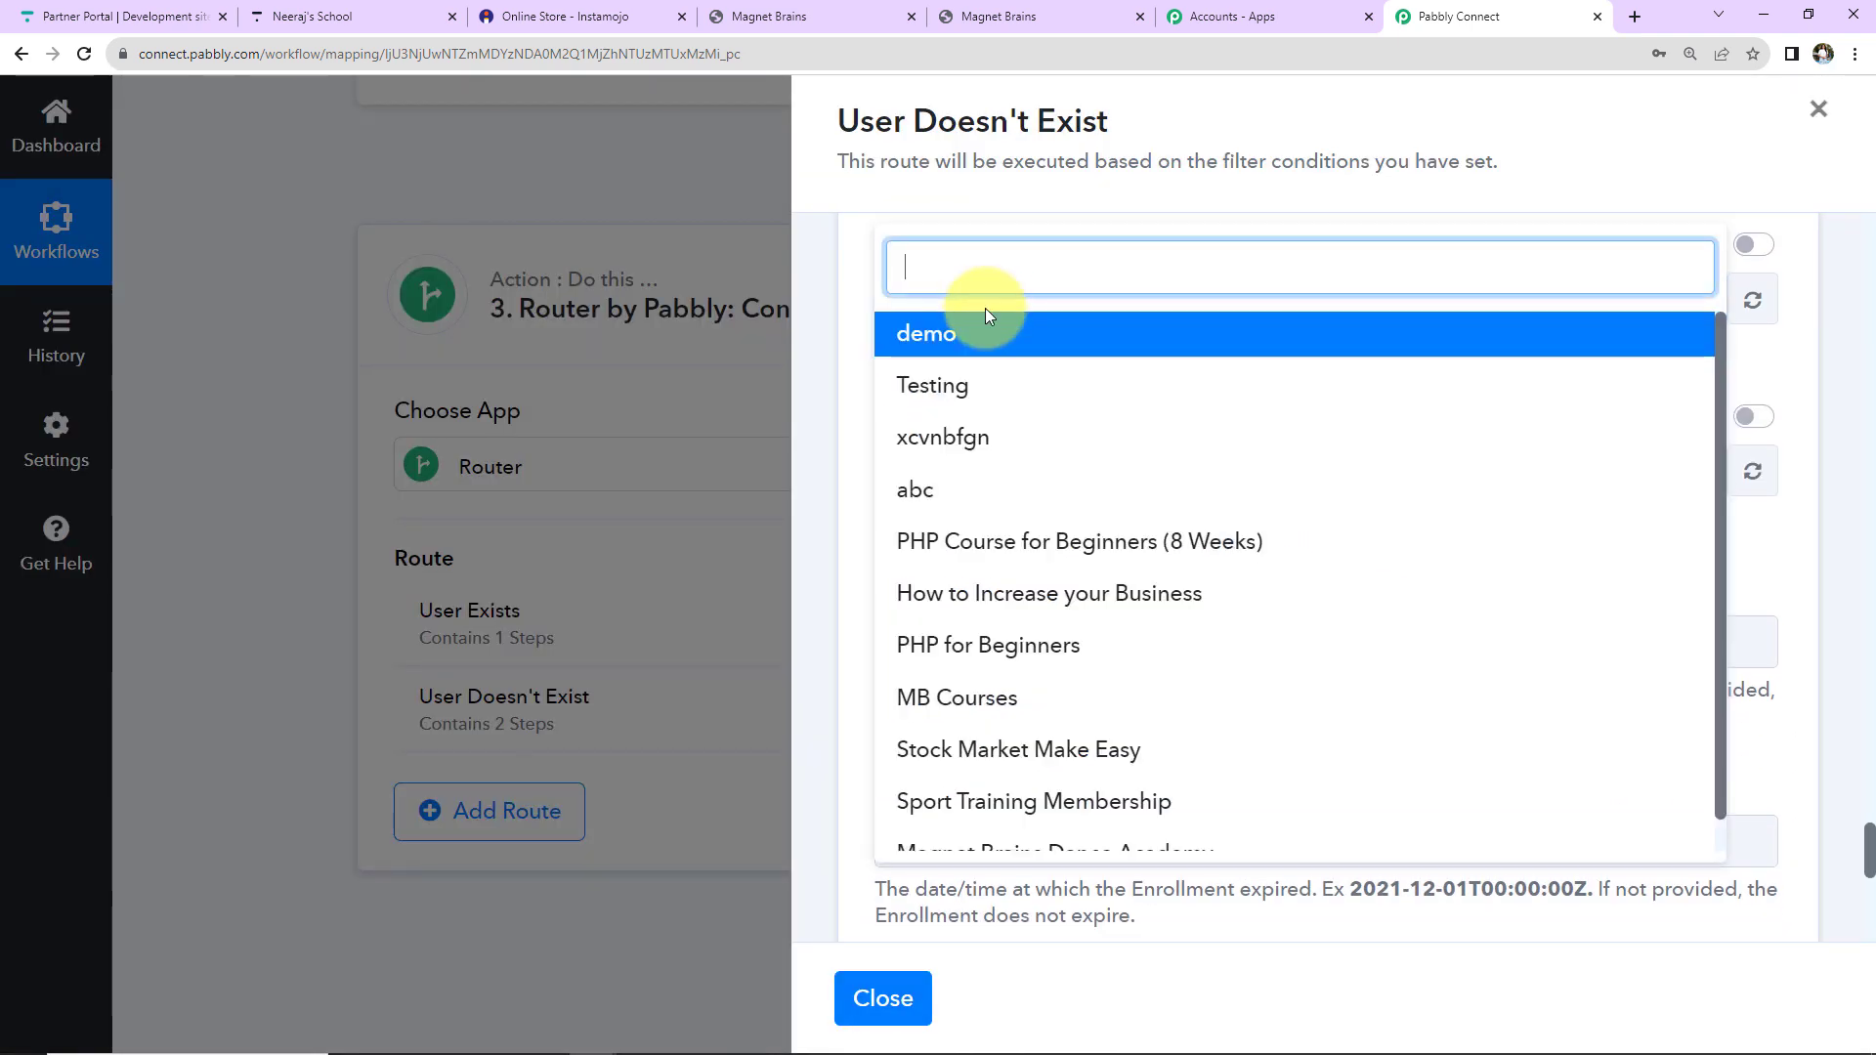
left_click(953, 542)
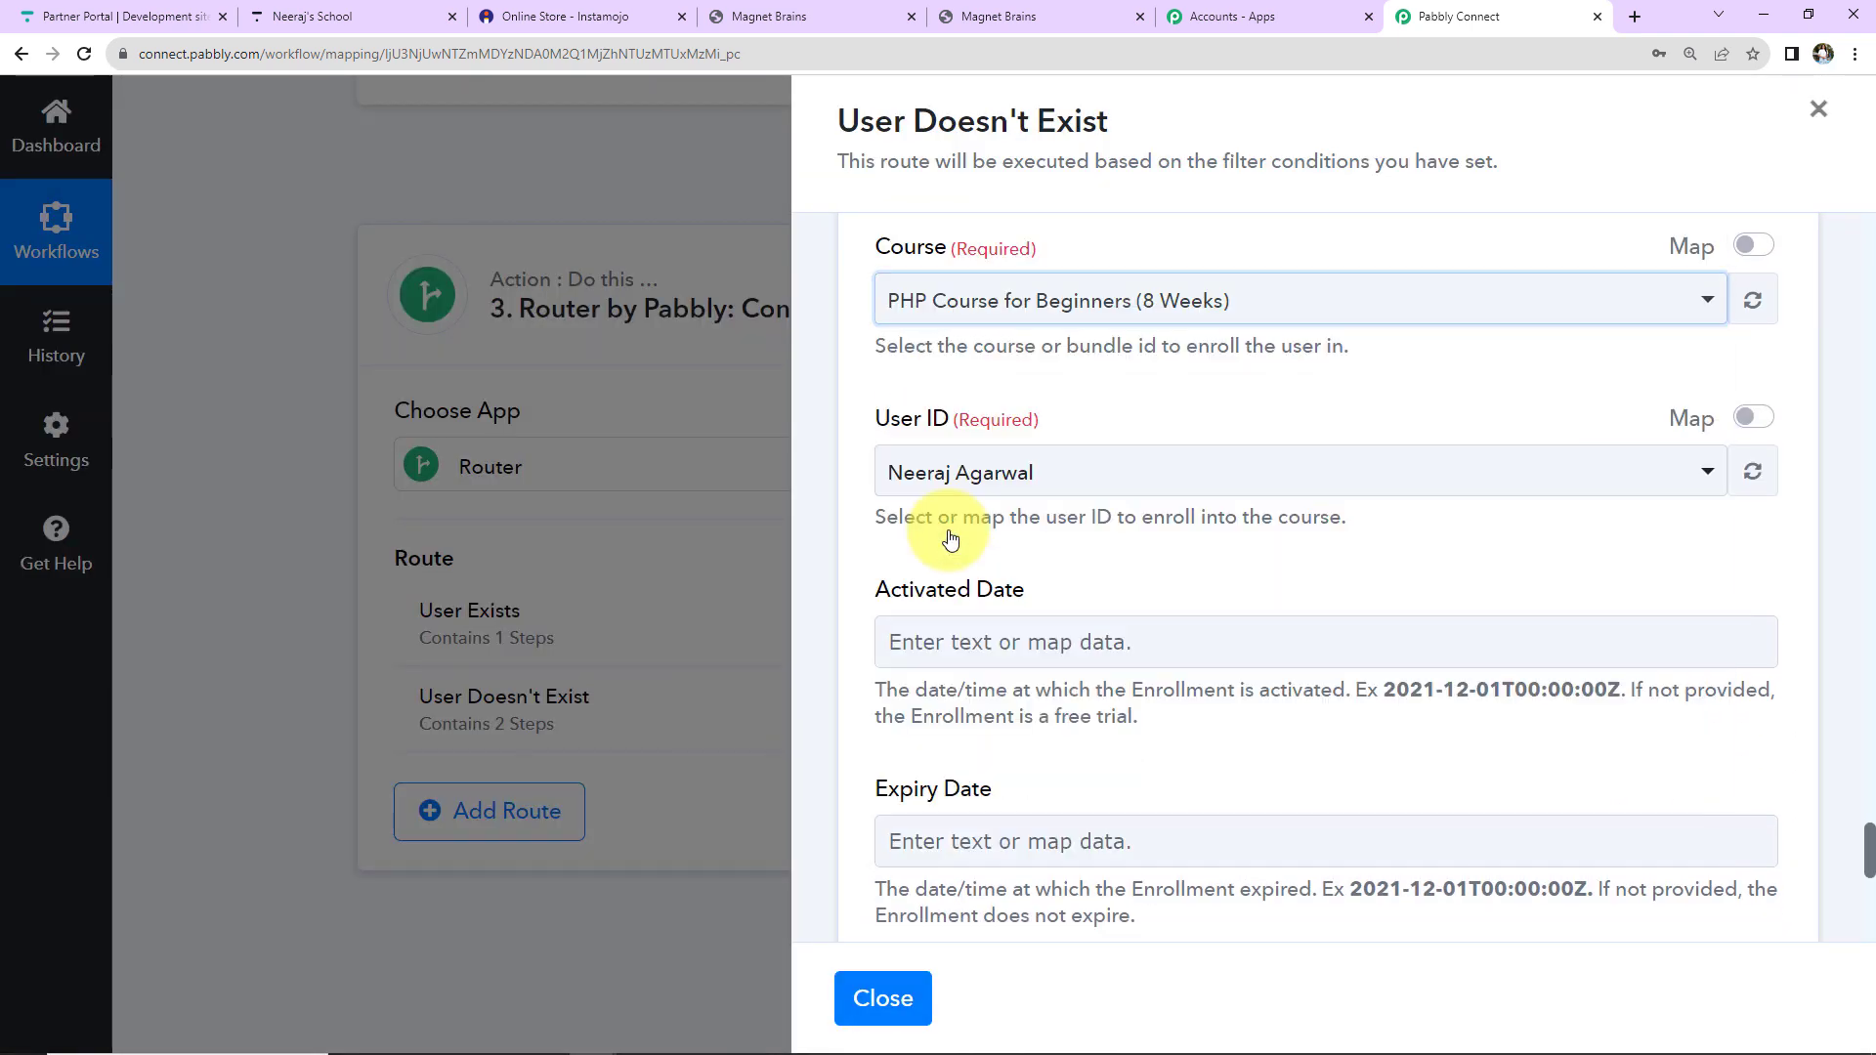
Map User ID to the Create User step's Id, then save and test the enrollment.
left_click(1752, 418)
double_click(993, 477)
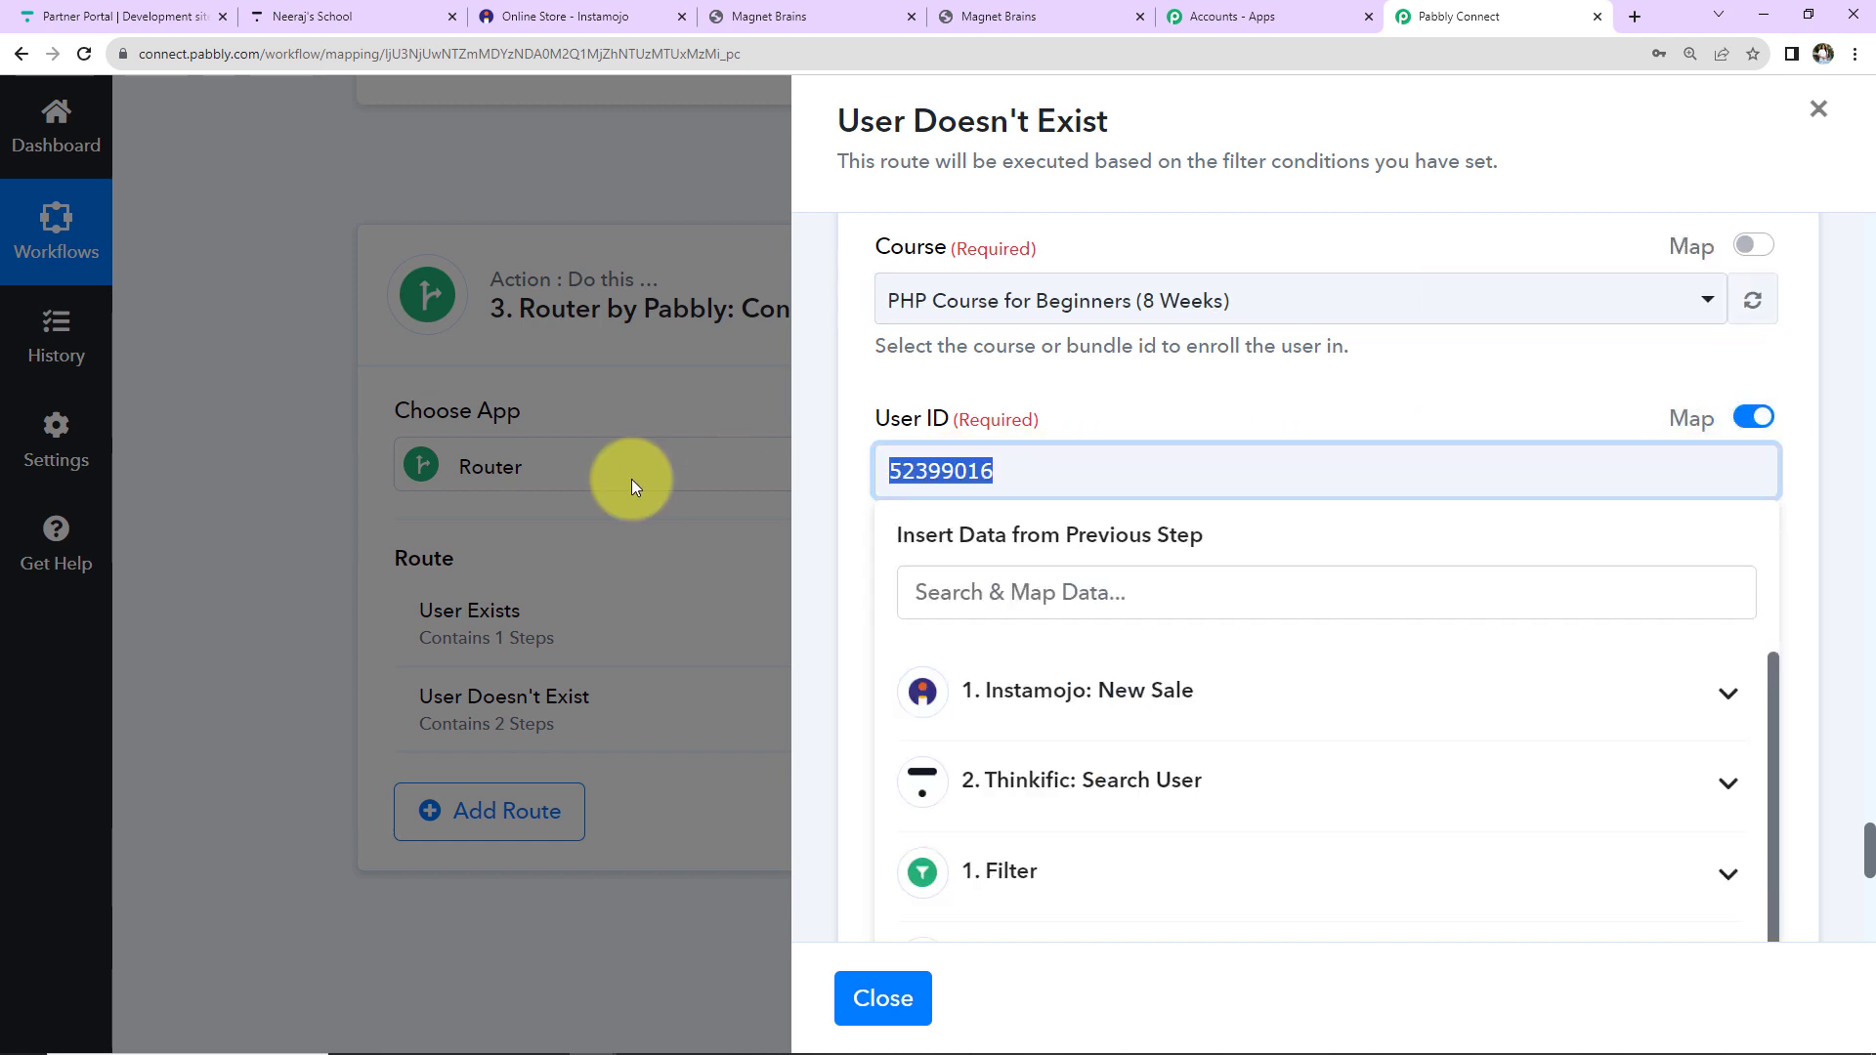
key("BackSpace")
scroll(1261, 742, "down", 1)
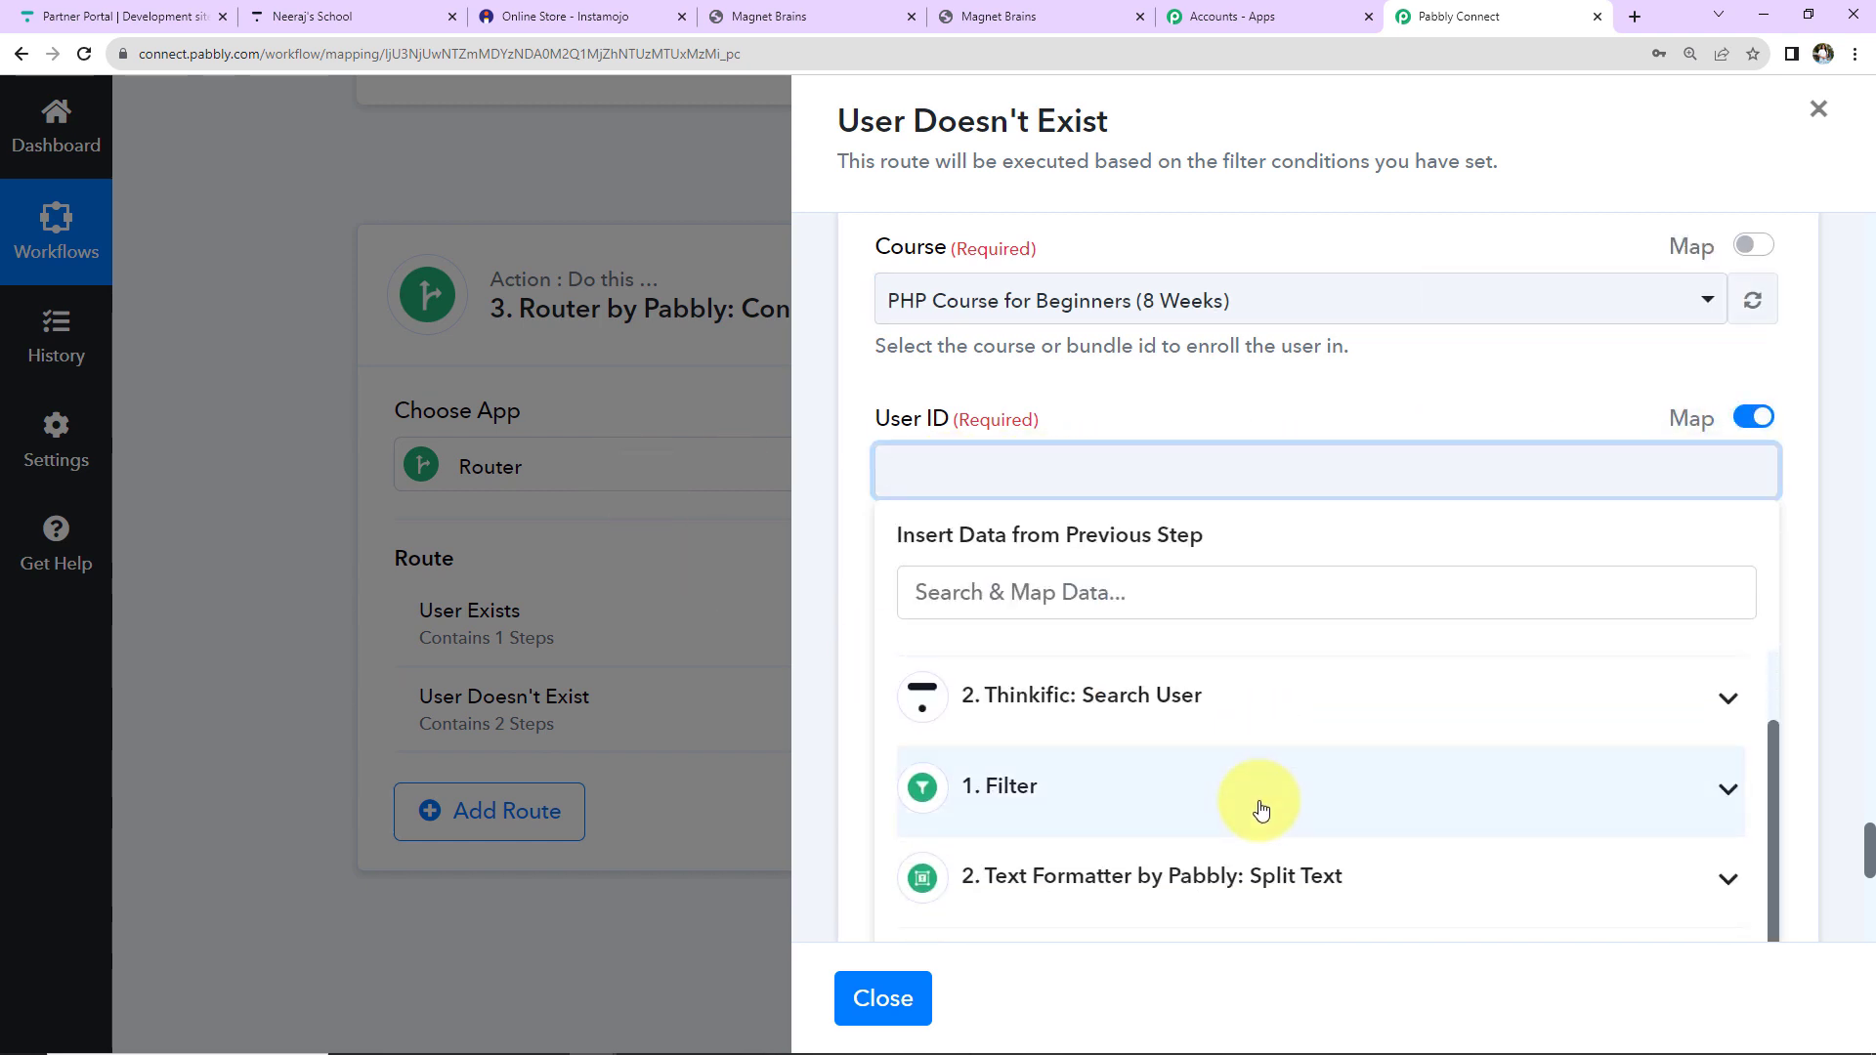
scroll(1257, 804, "down", 5)
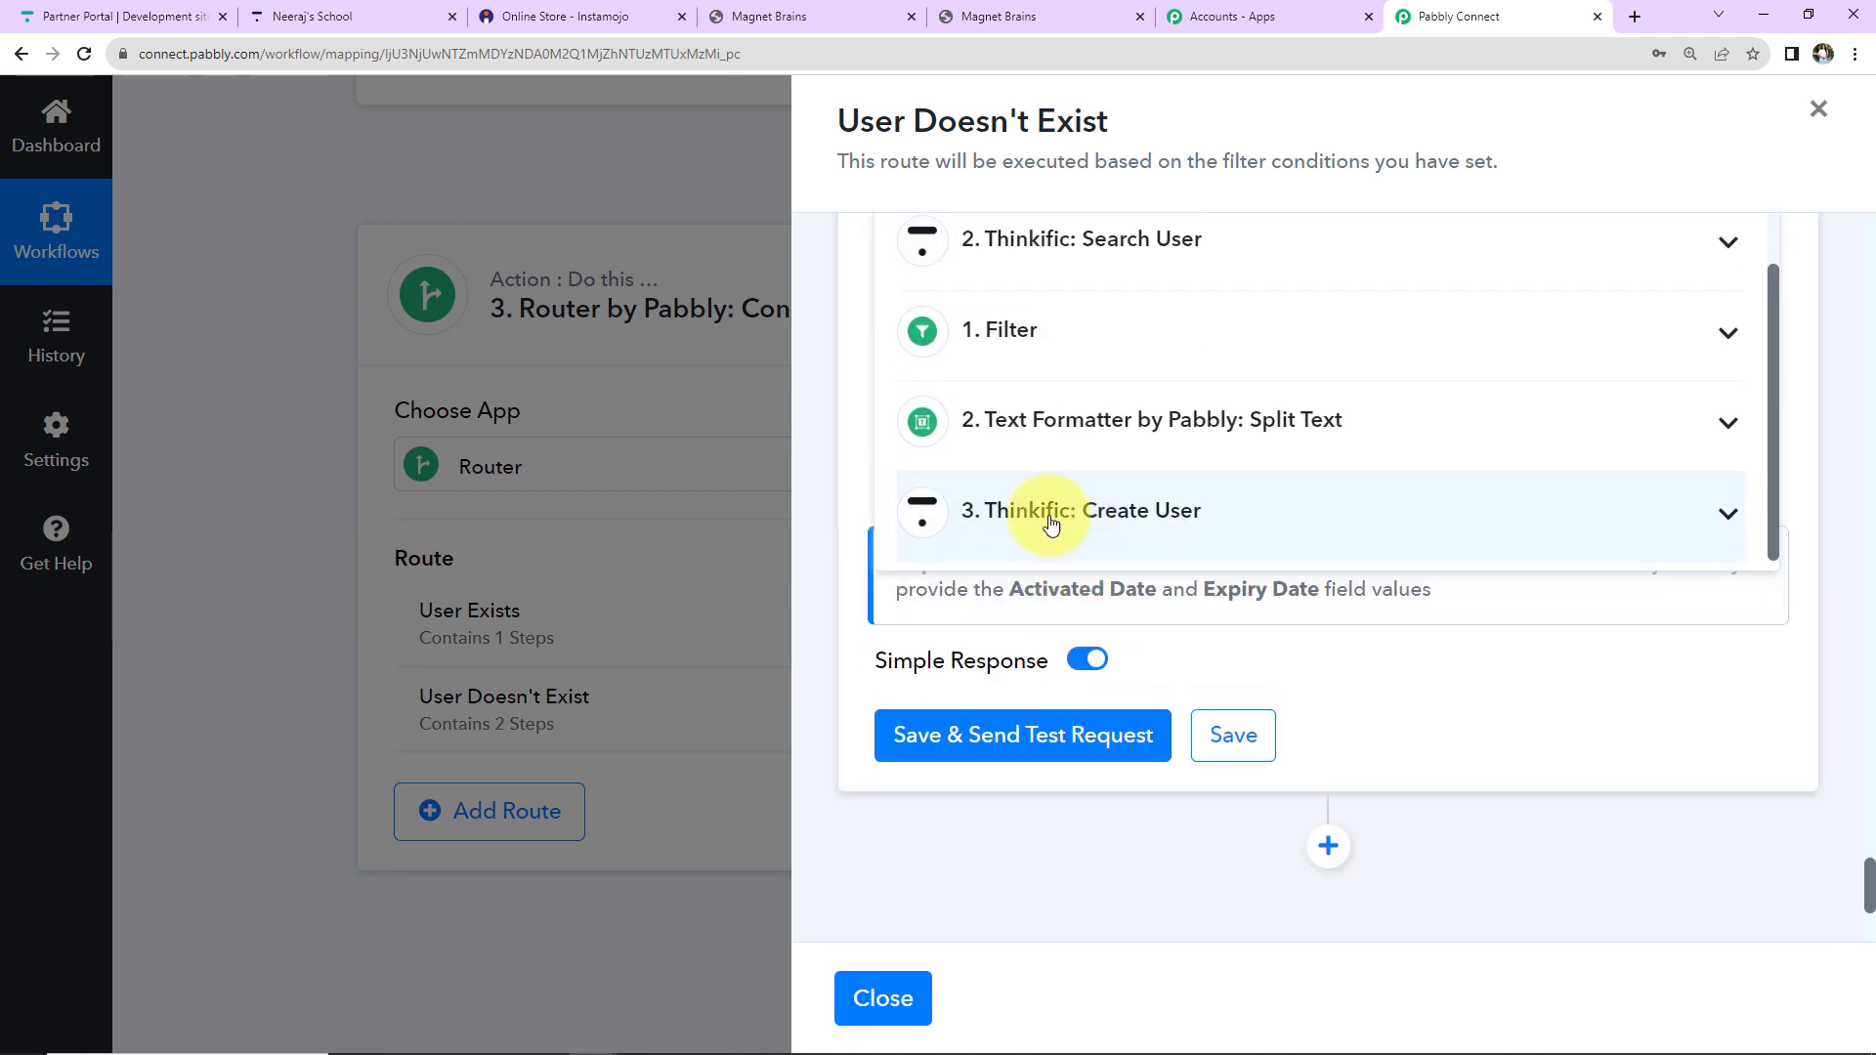
left_click(1126, 511)
scroll(1768, 338, "down", 2)
scroll(1625, 372, "down", 1)
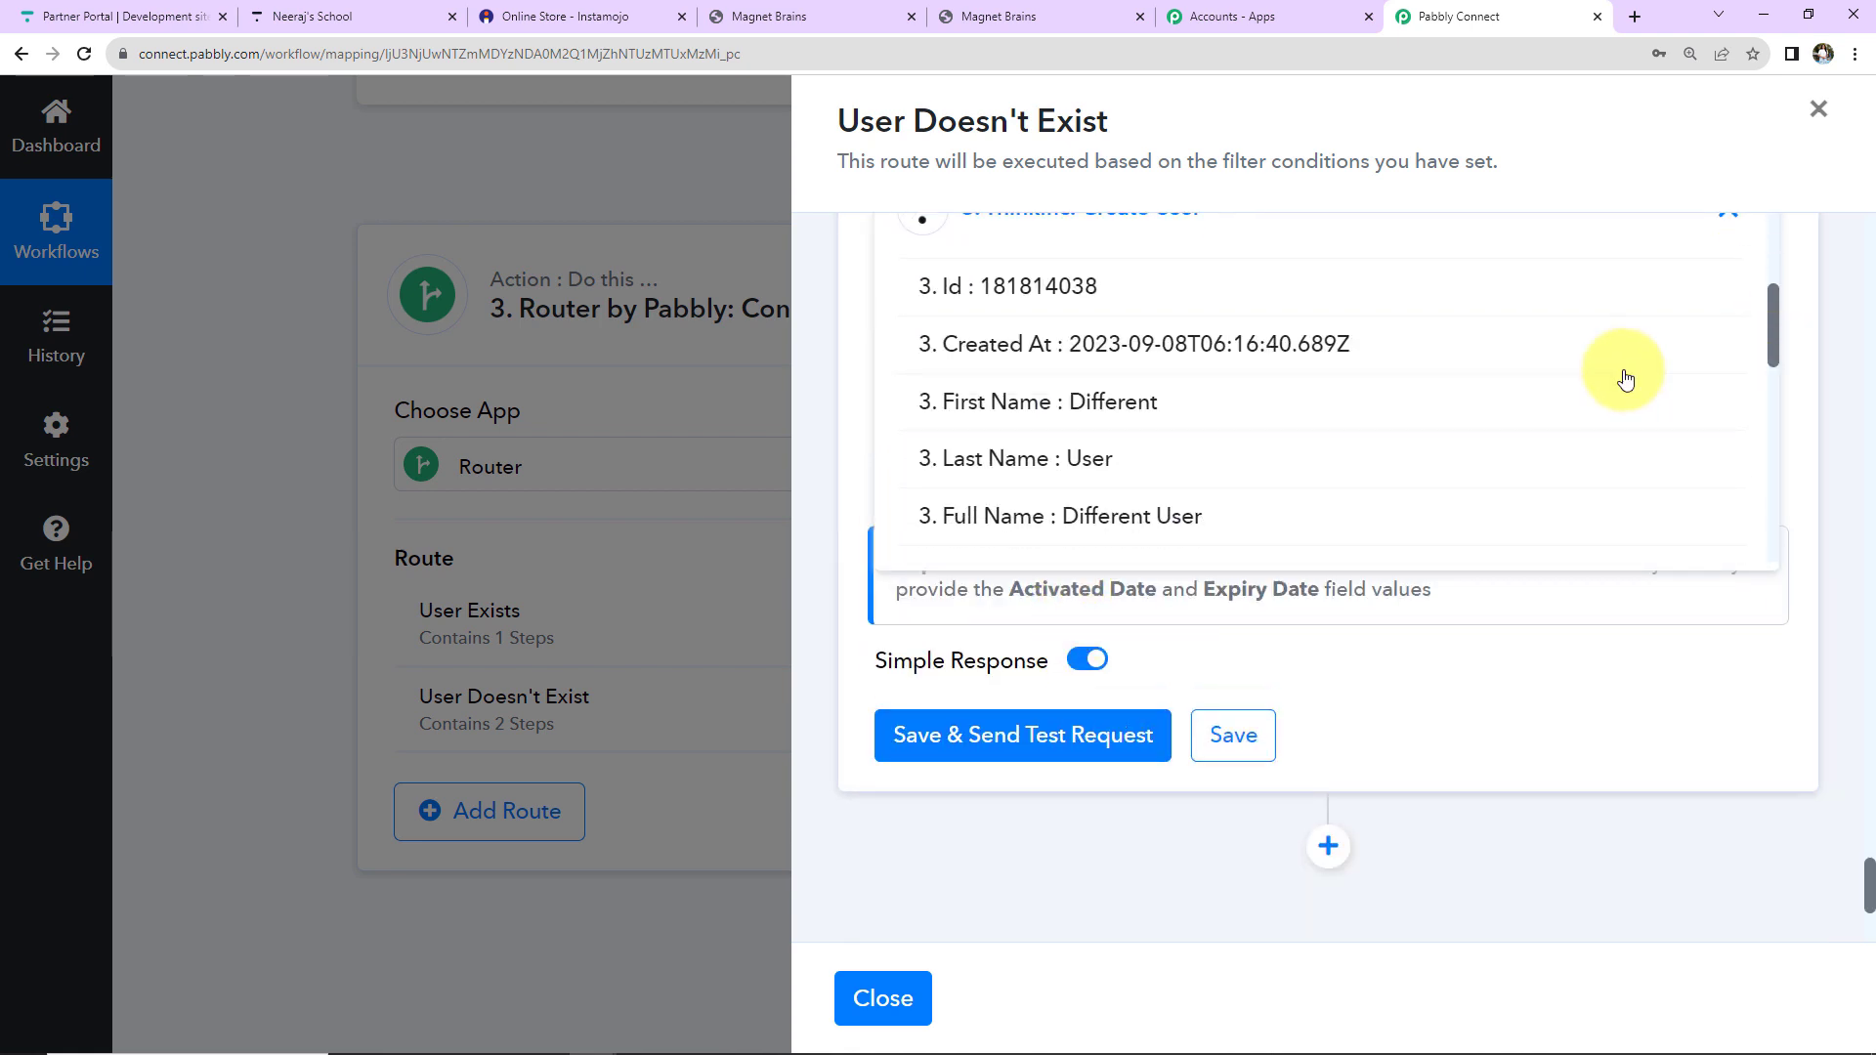
left_click(1026, 289)
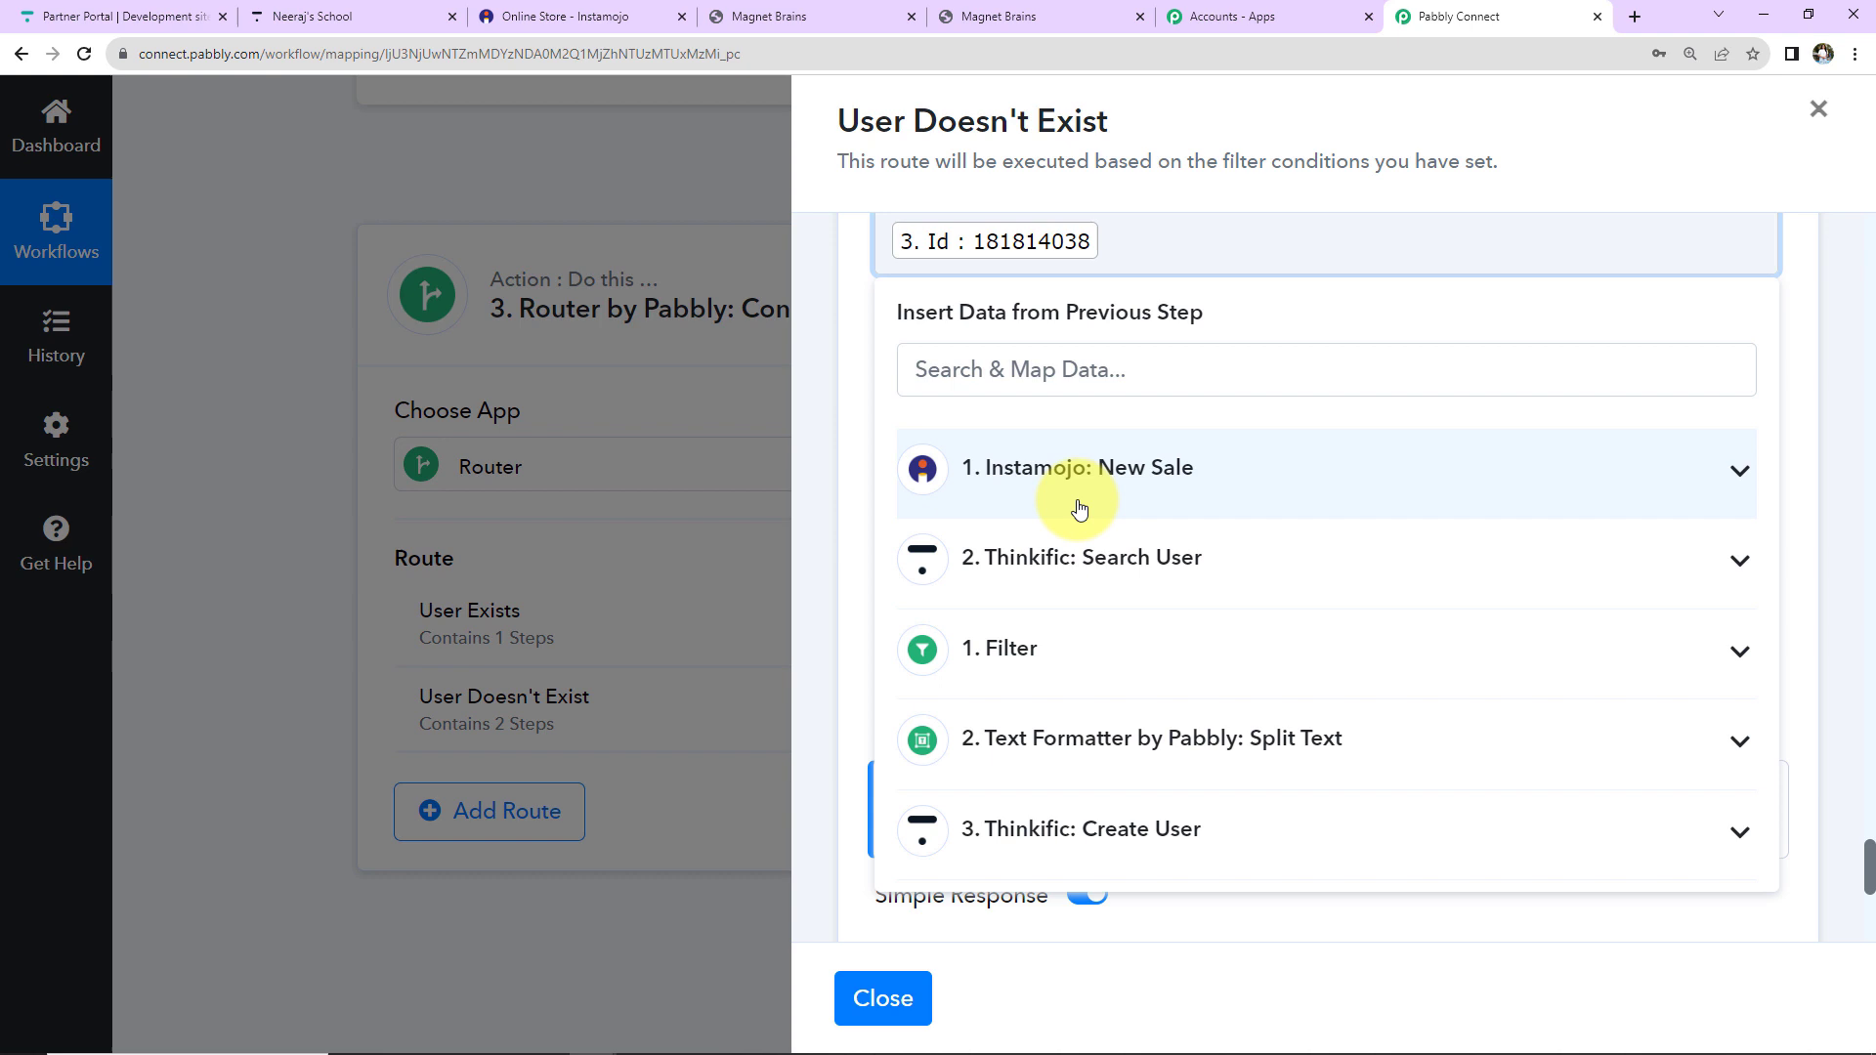
left_click(1451, 285)
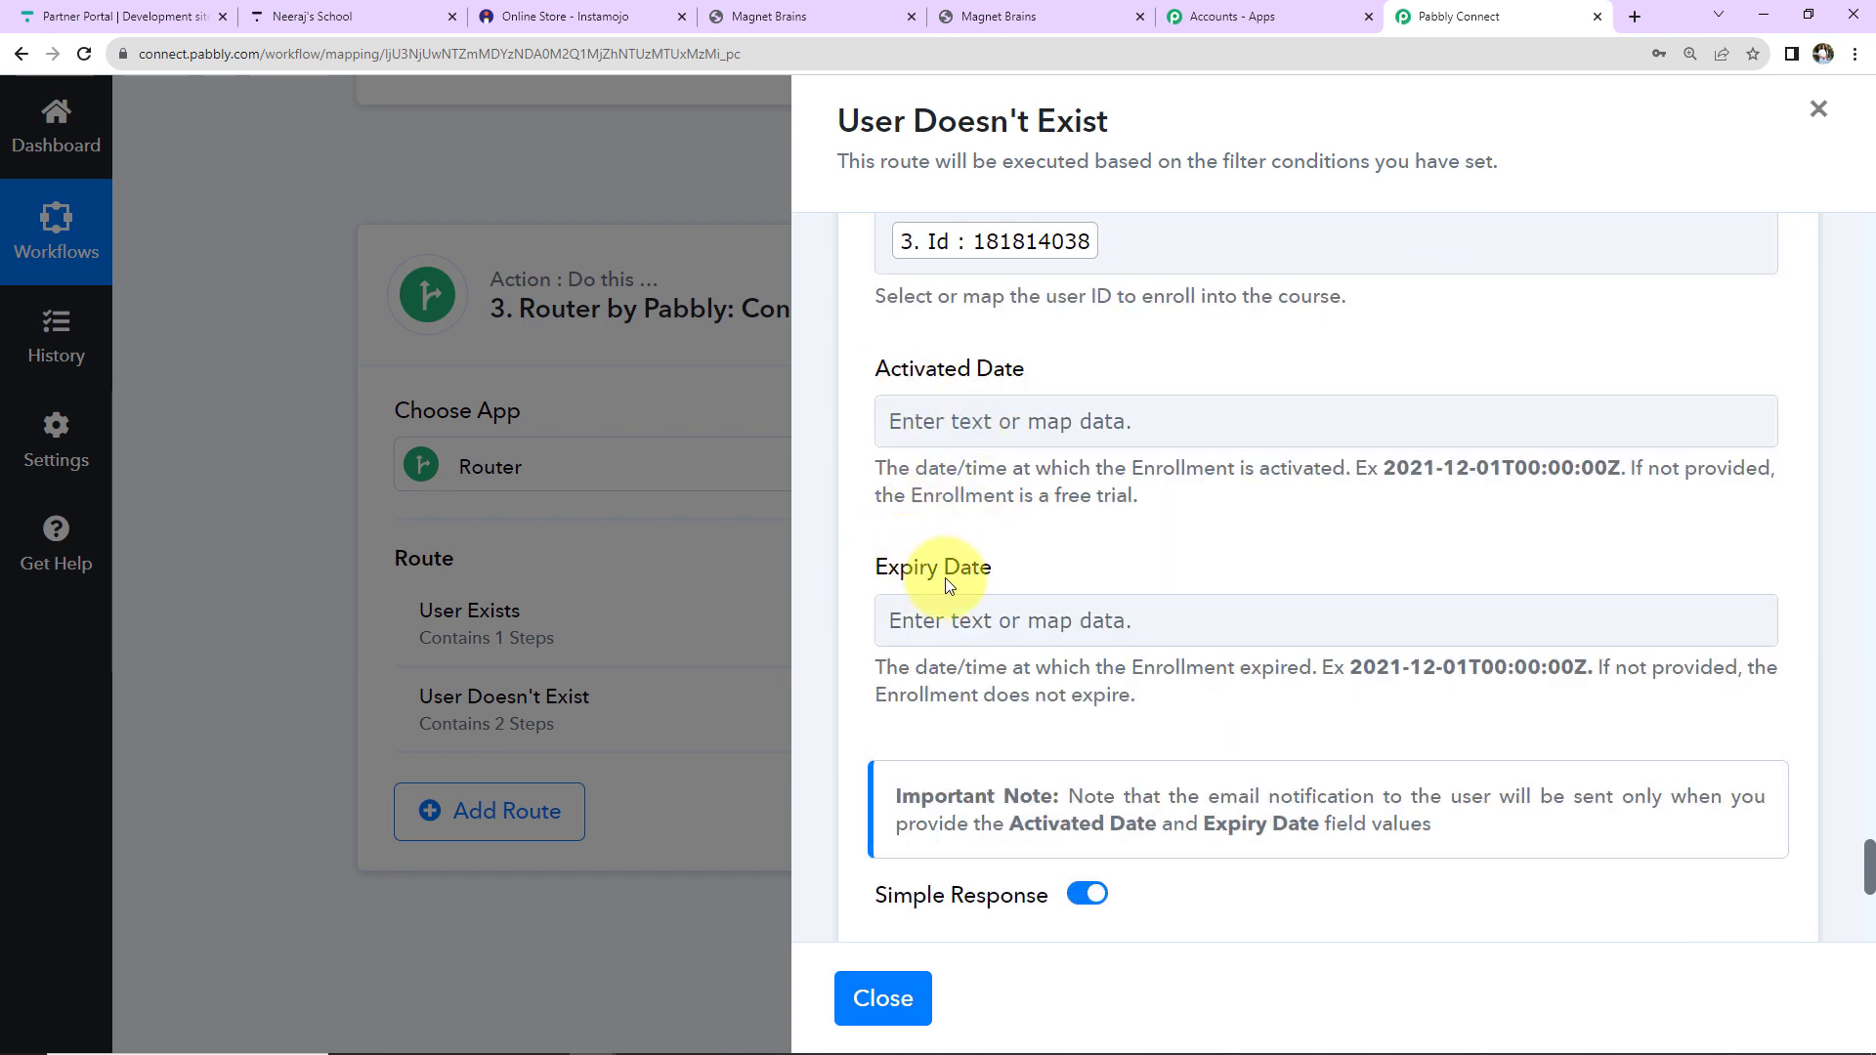
scroll(1153, 593, "down", 5)
left_click(967, 547)
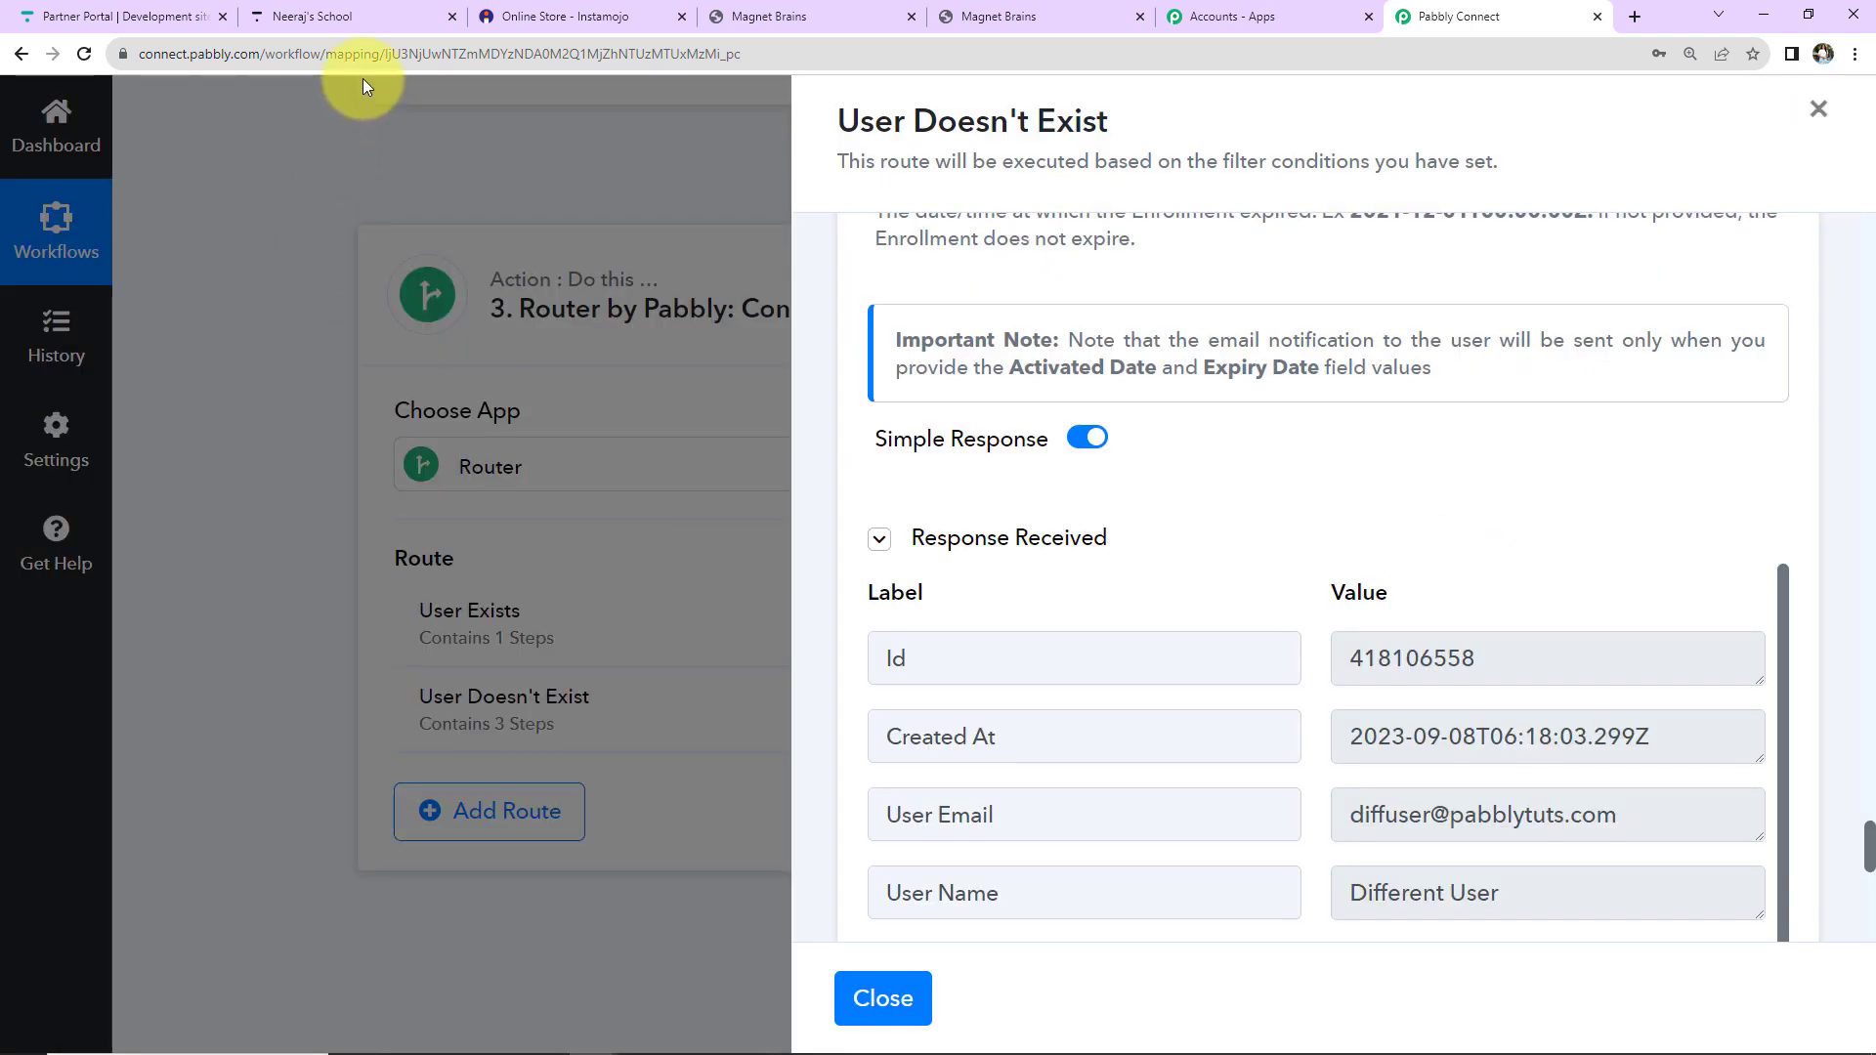
Check that the newest Thinkific user is enrolled in PHP Course for Beginners (8 Weeks), then return to Instamojo.
left_click(350, 16)
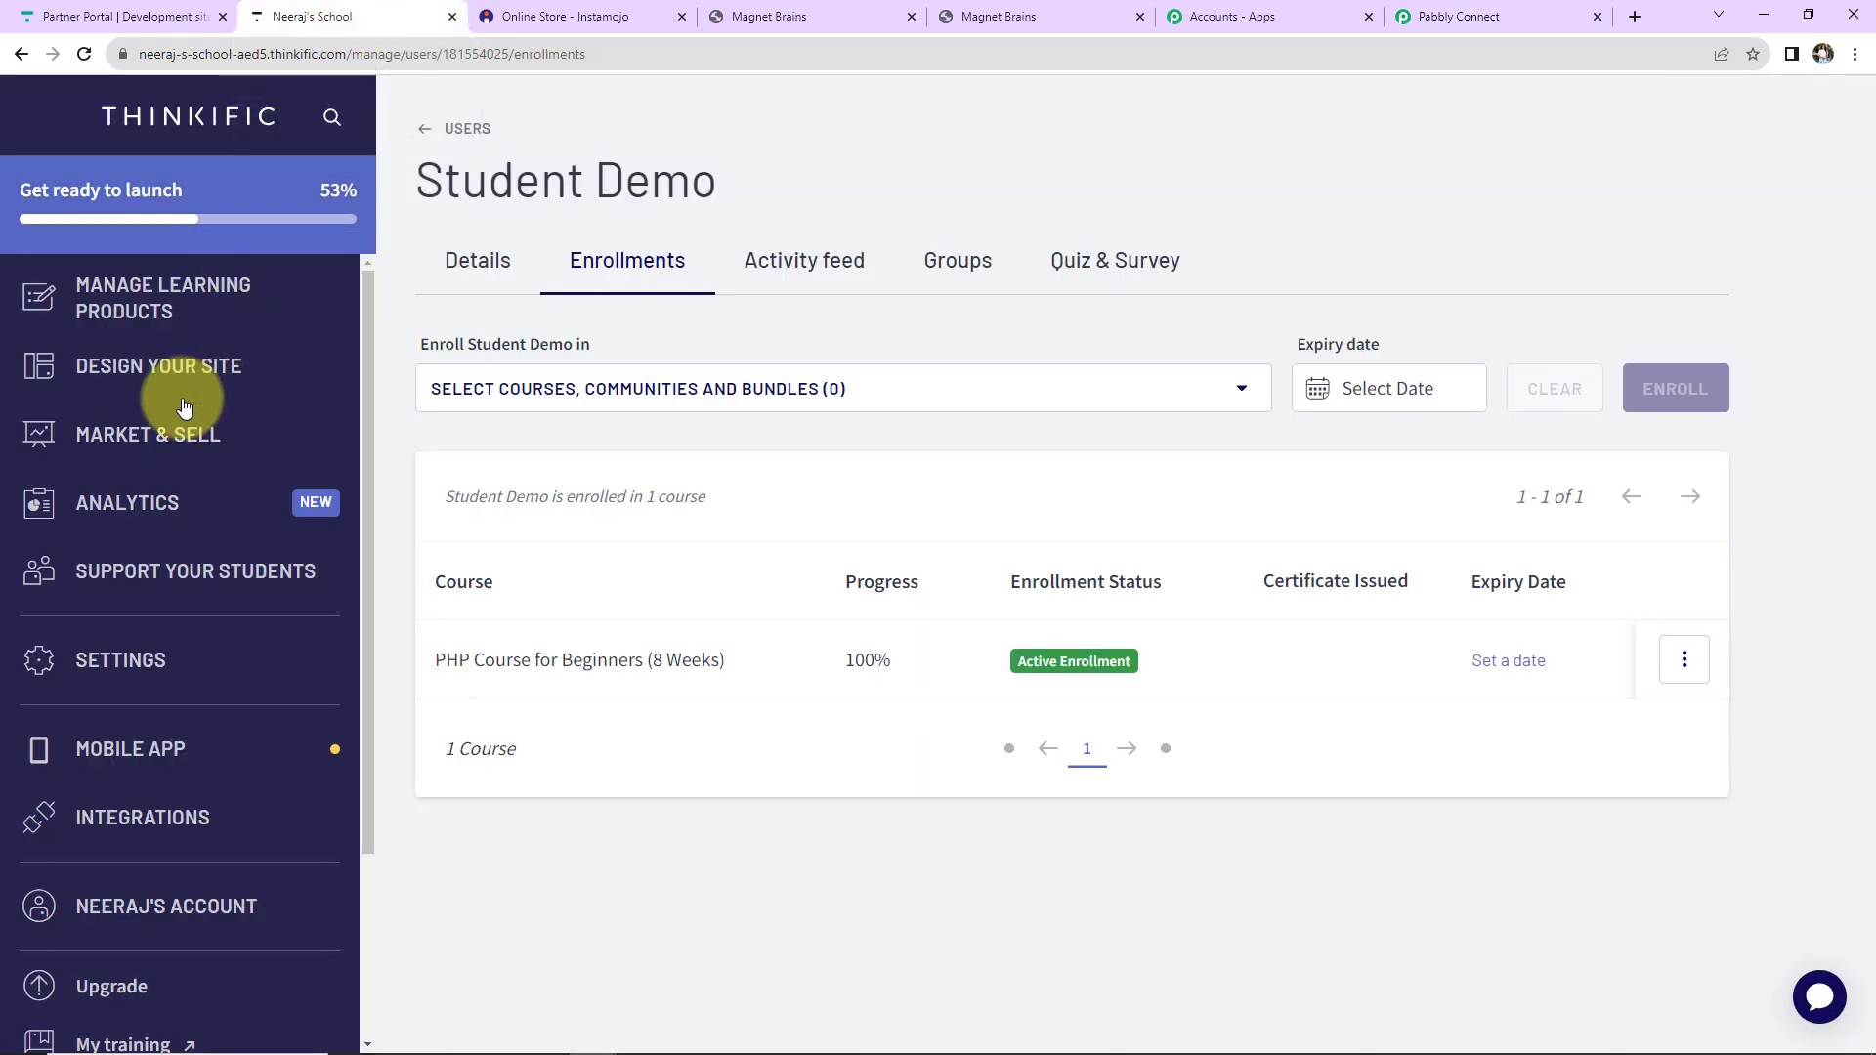
scroll(120, 803, "down", 1)
scroll(120, 803, "down", 2)
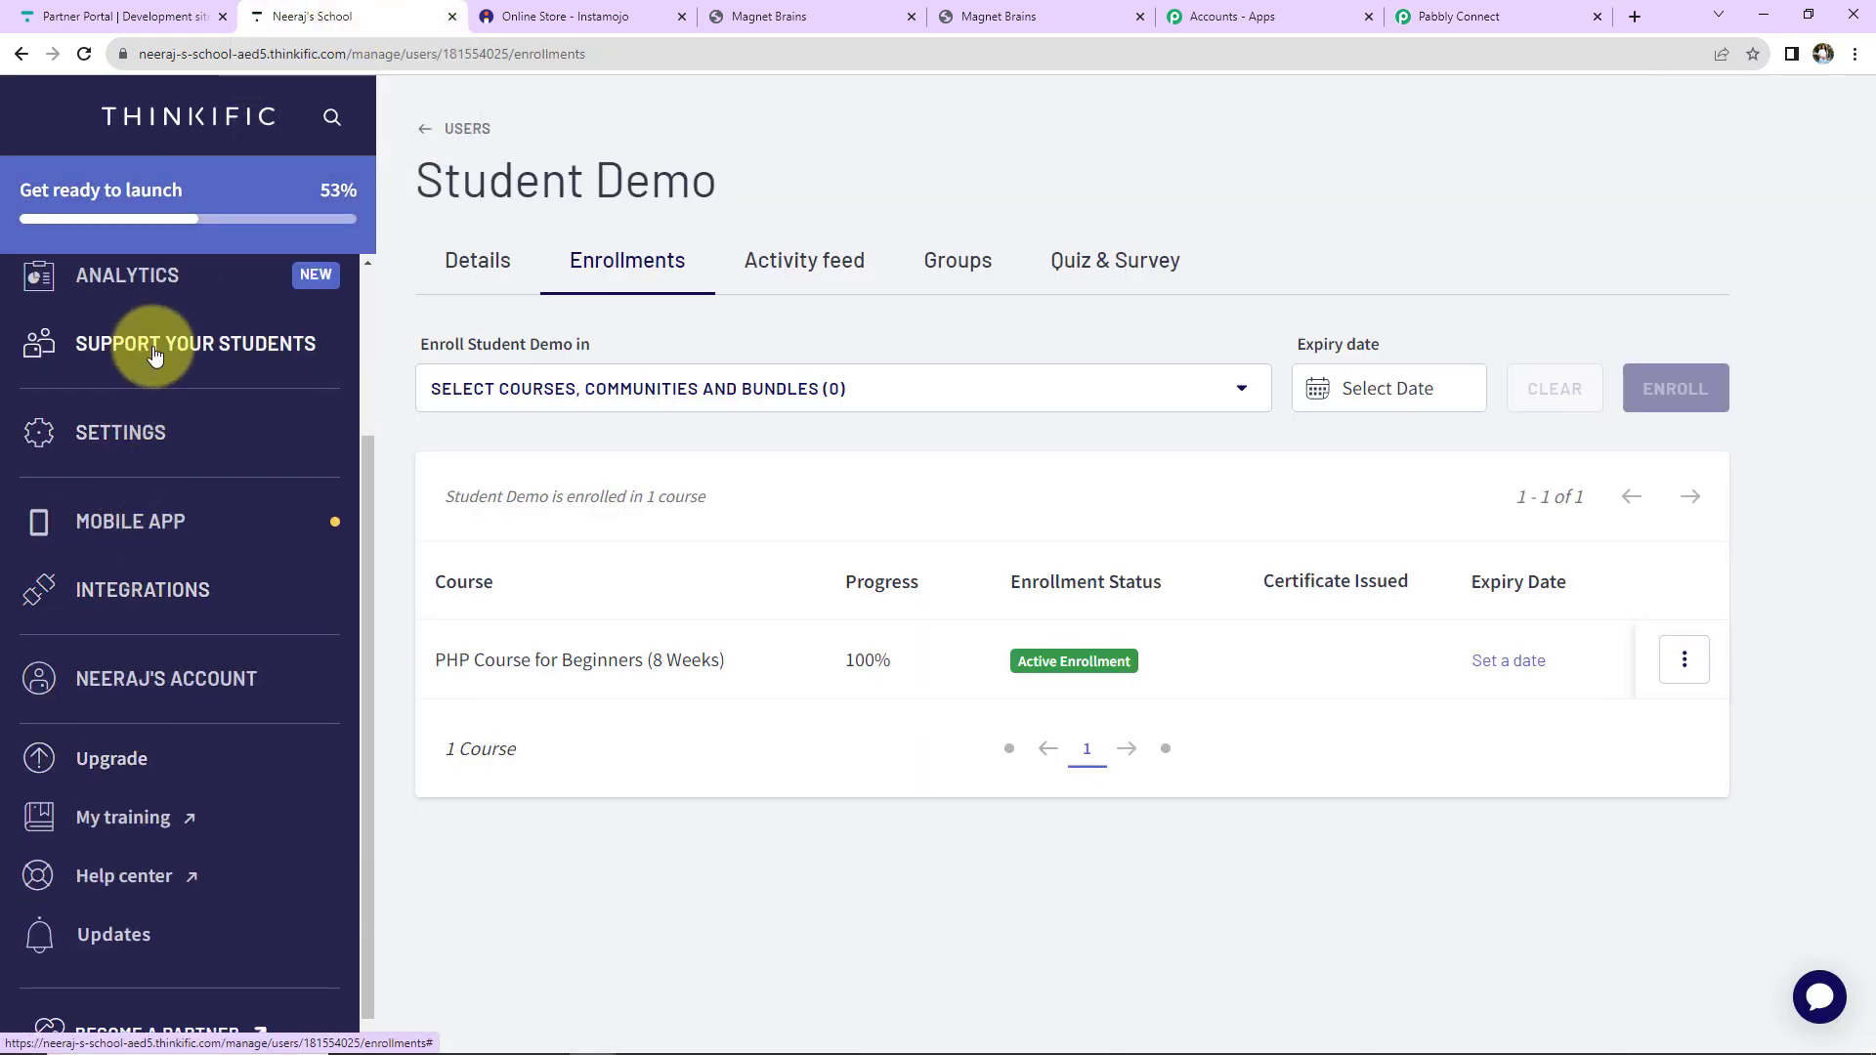
left_click(134, 341)
left_click(107, 414)
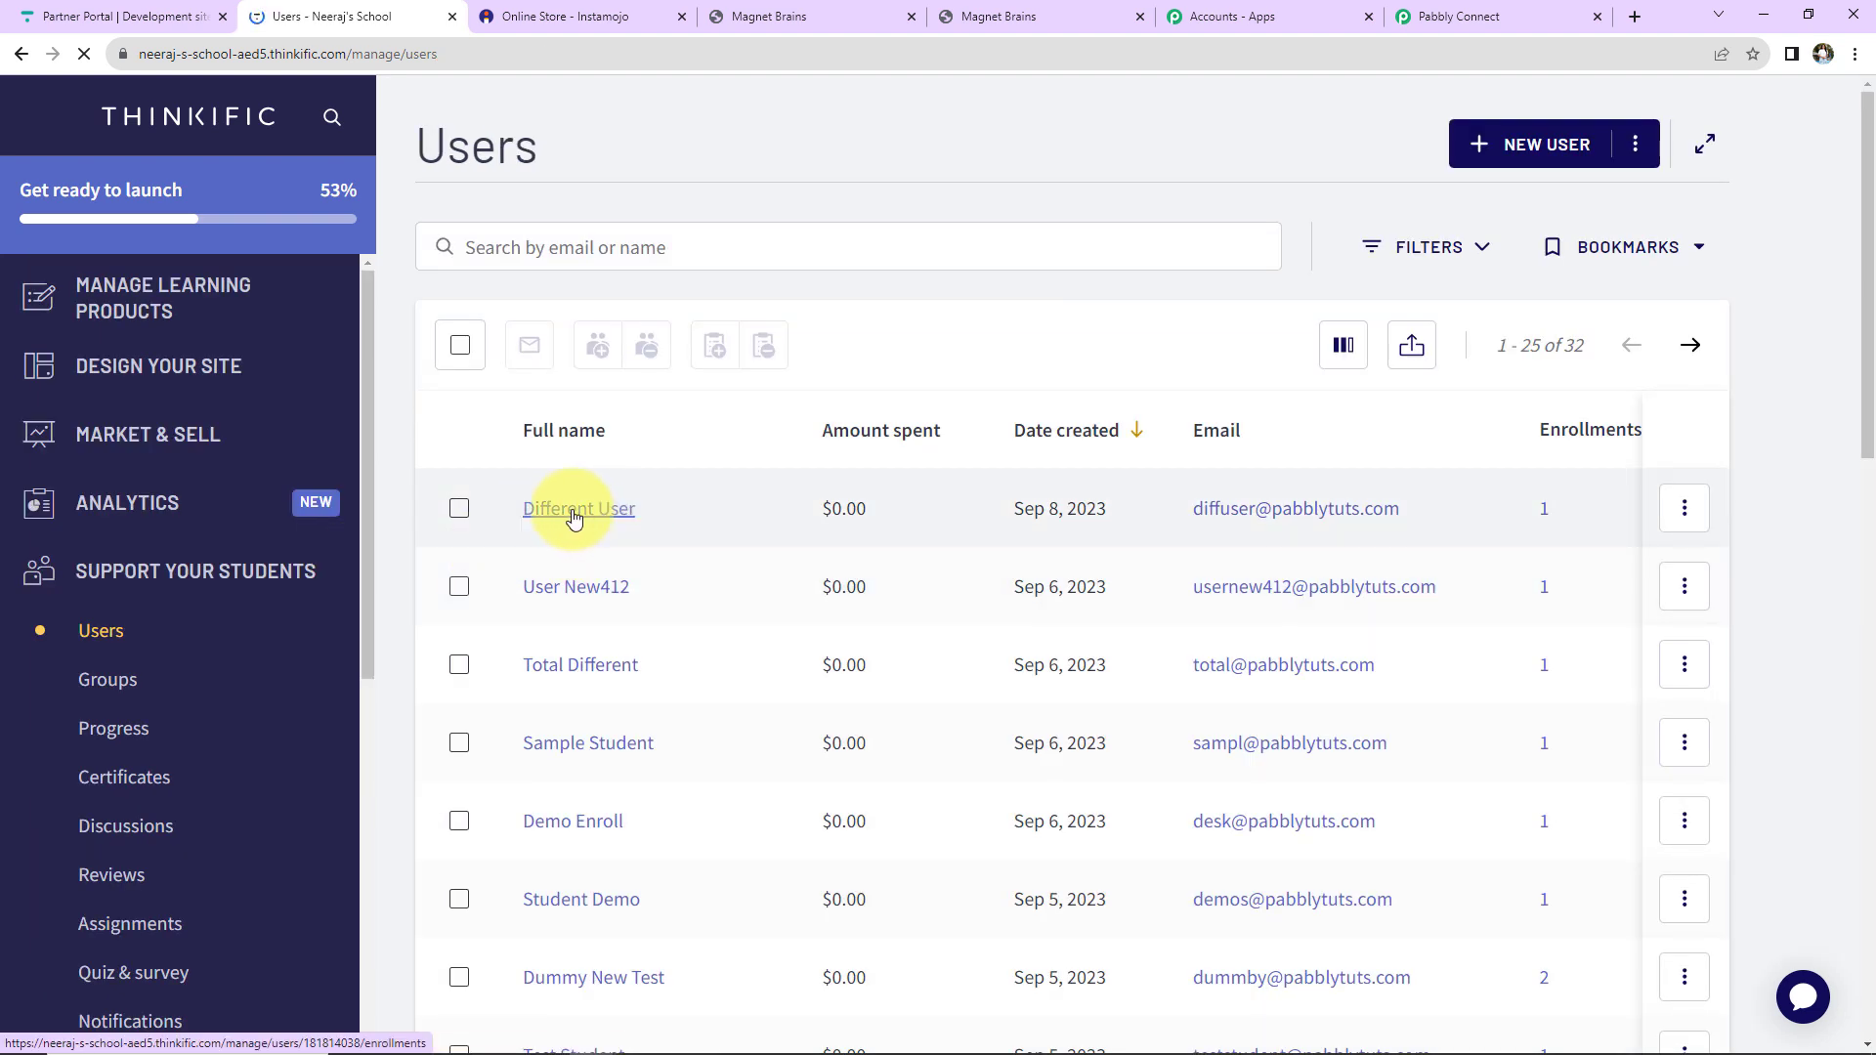
left_click(574, 510)
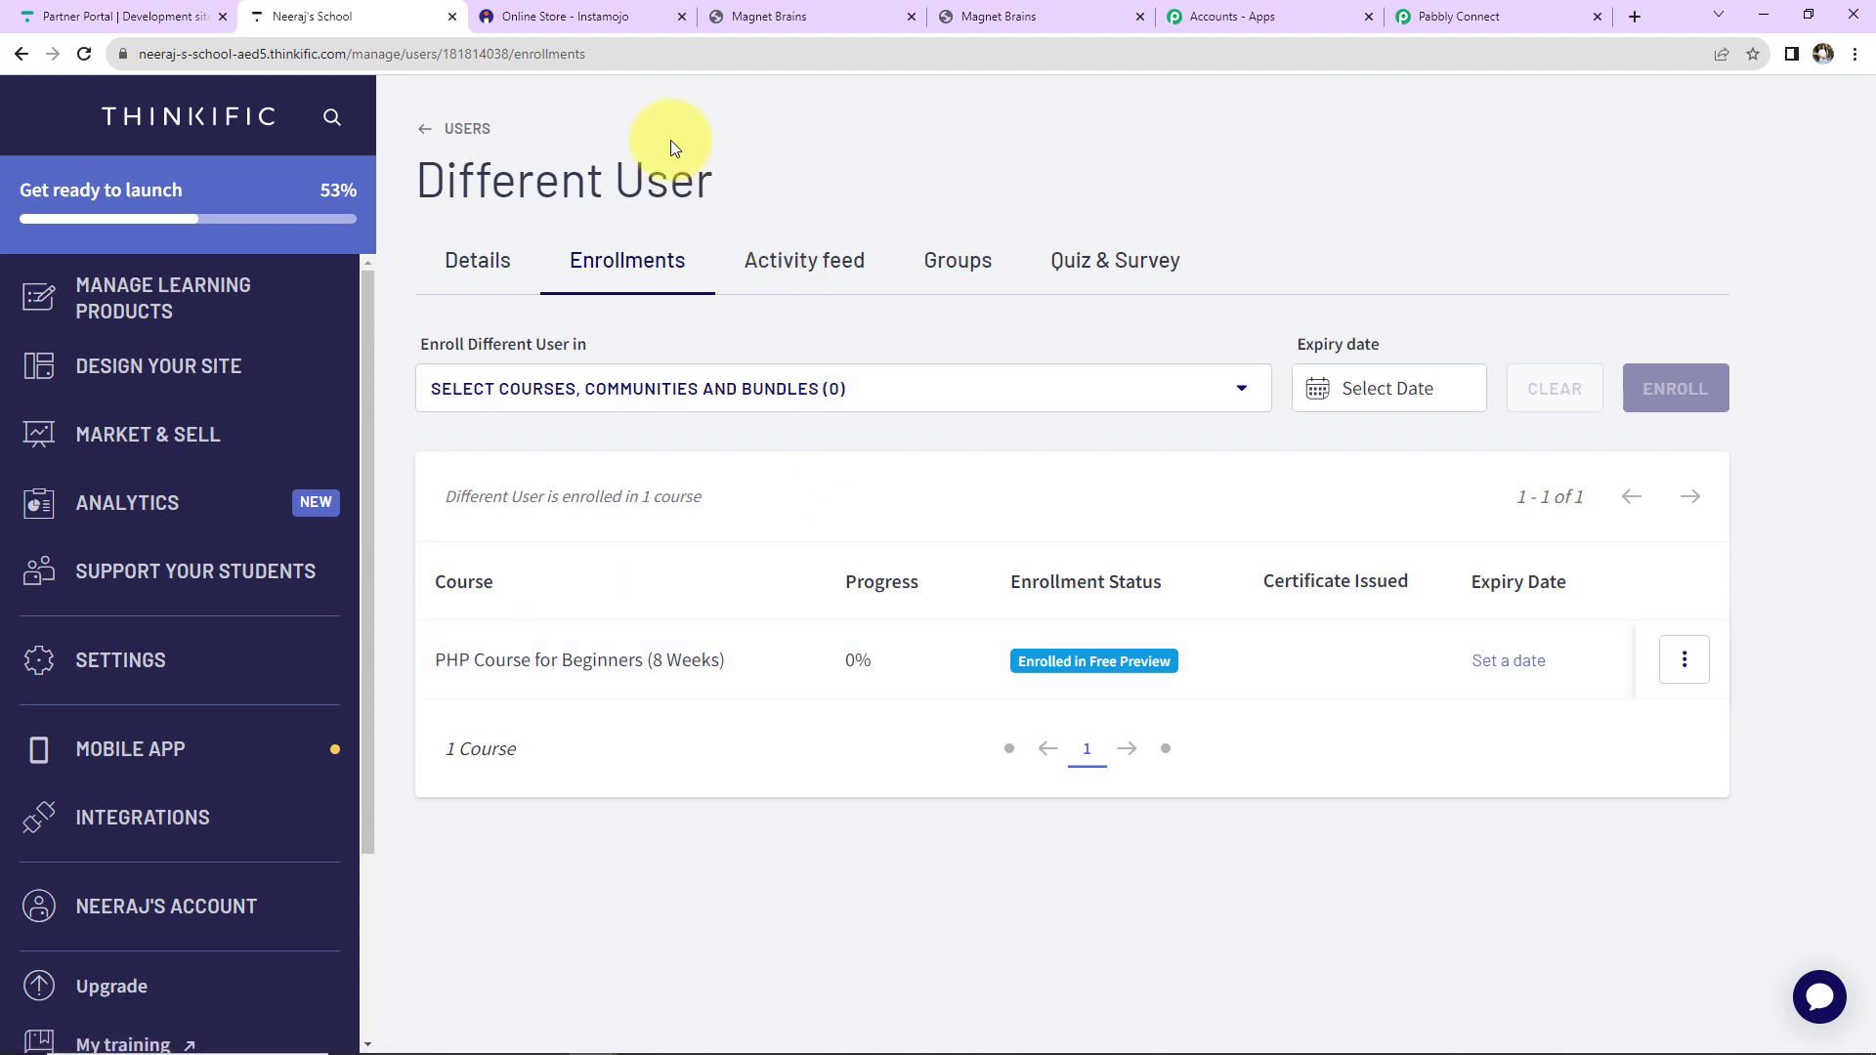
left_click(575, 12)
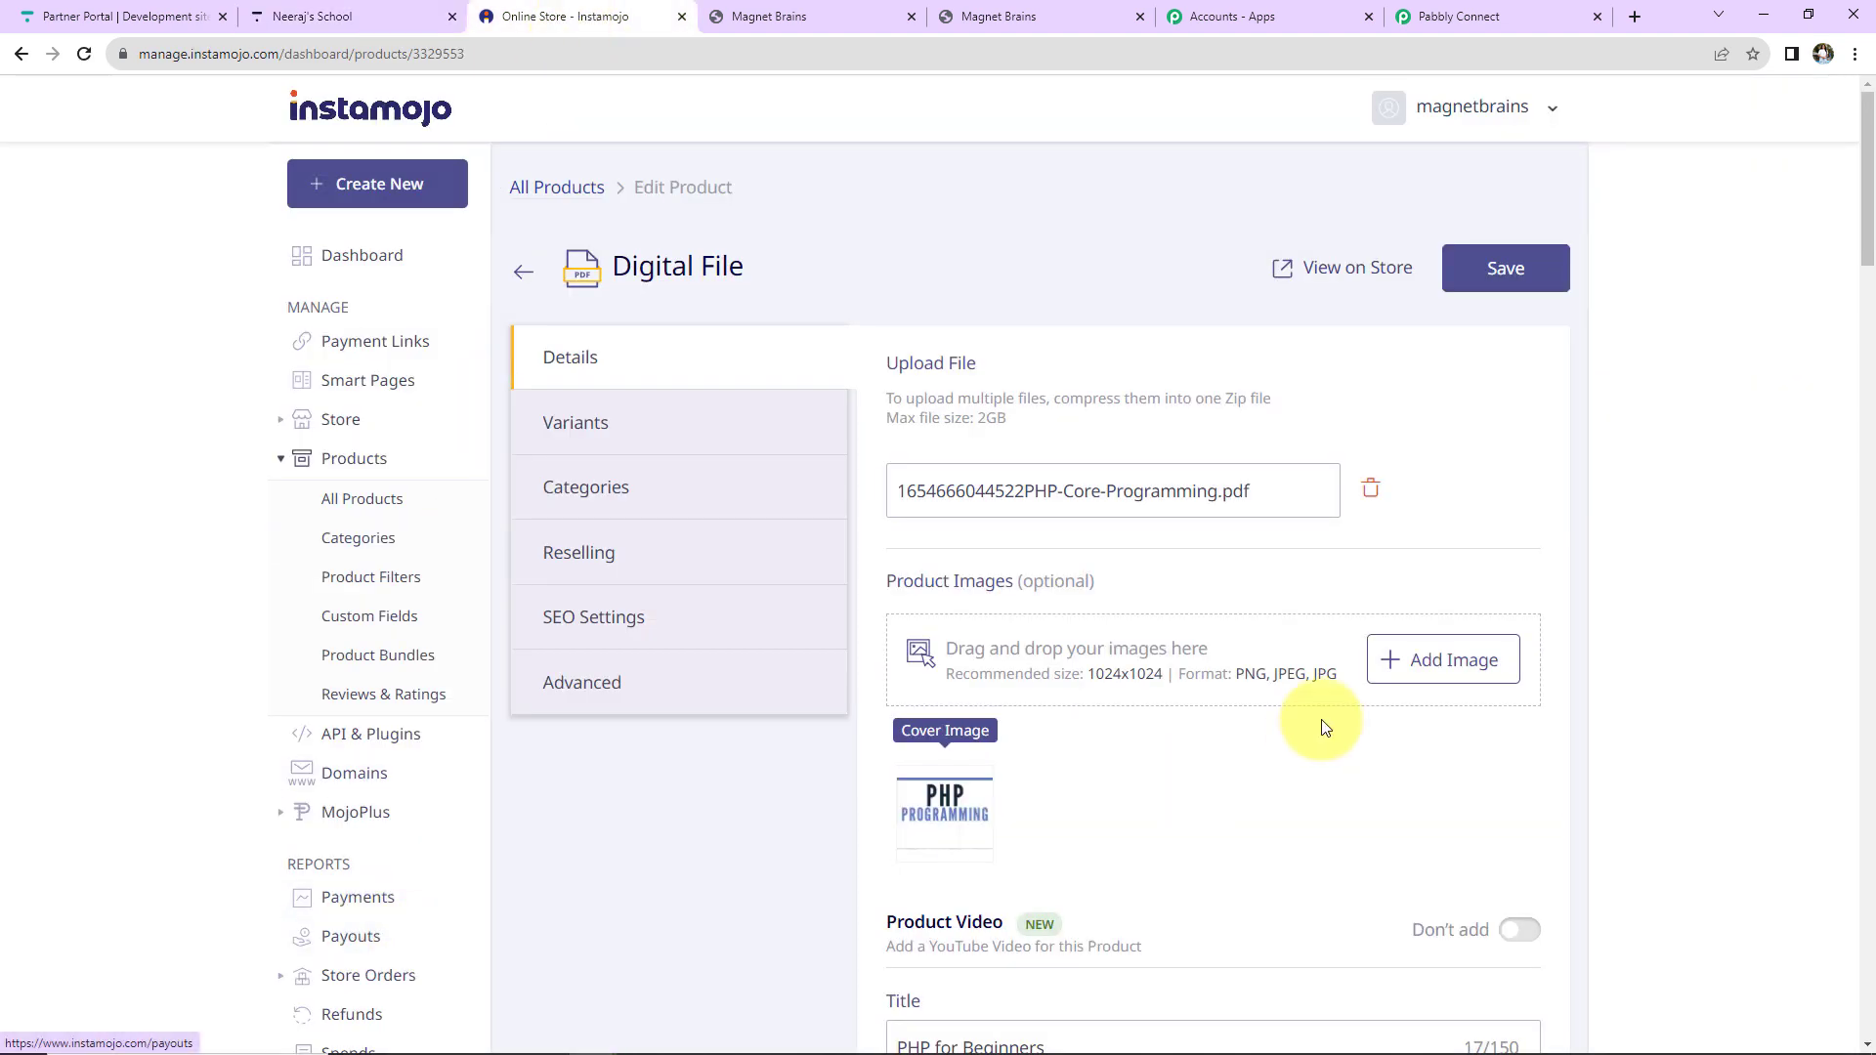
Buy PHP for Beginners from its store page and enter the new buyer's first name, last name and e-mail.
left_click(1331, 276)
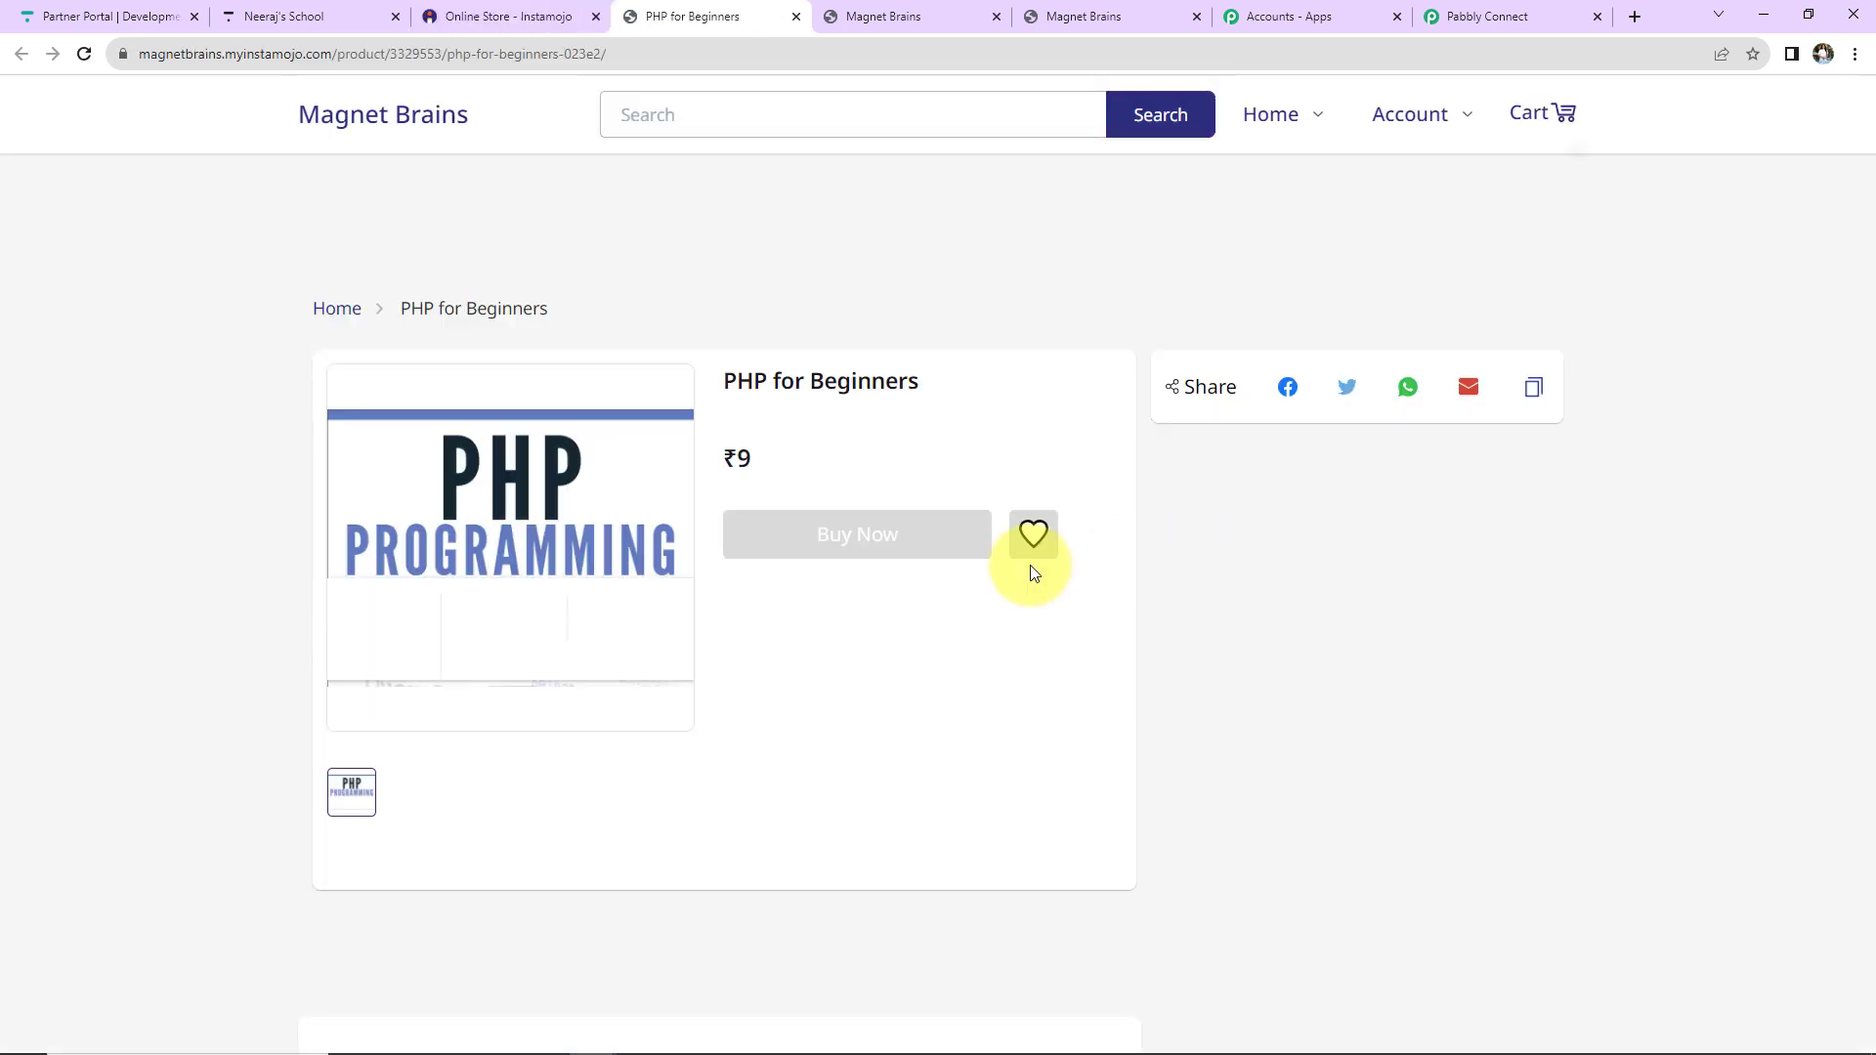
left_click(858, 536)
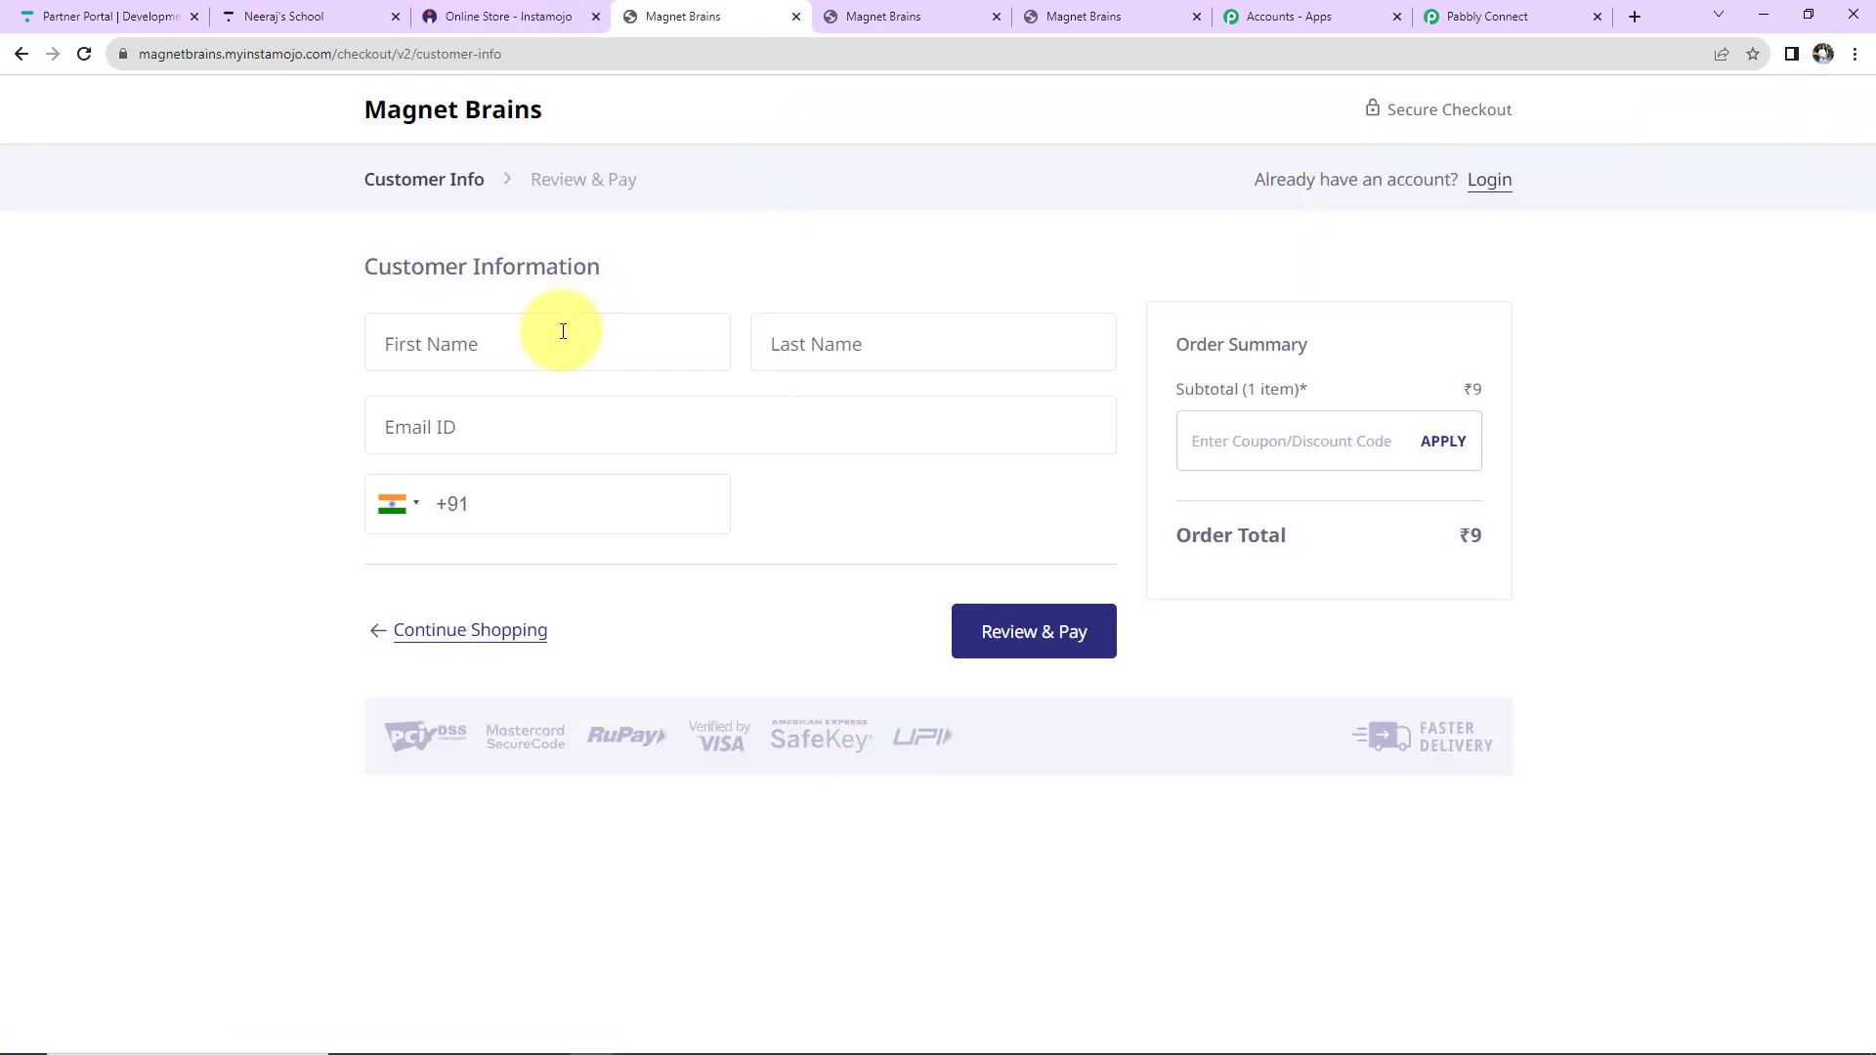
left_click(563, 331)
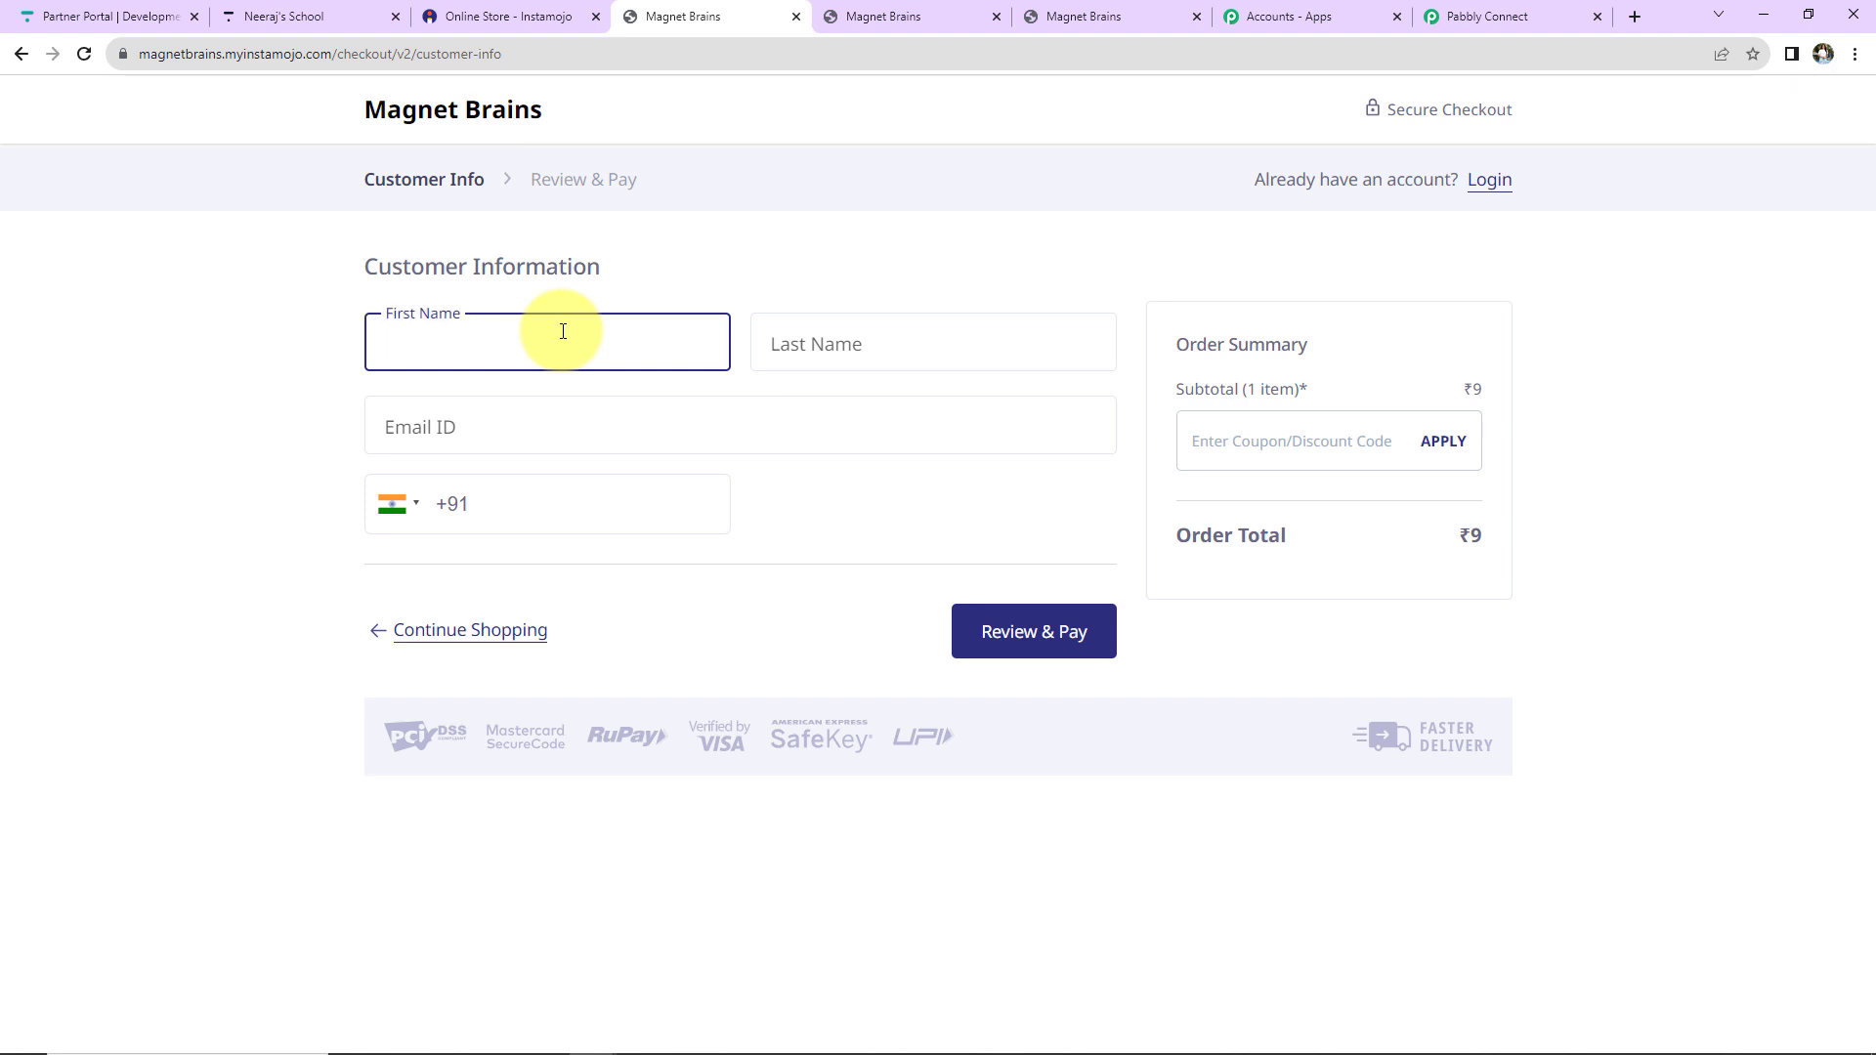
type("Sue")
left_click(843, 337)
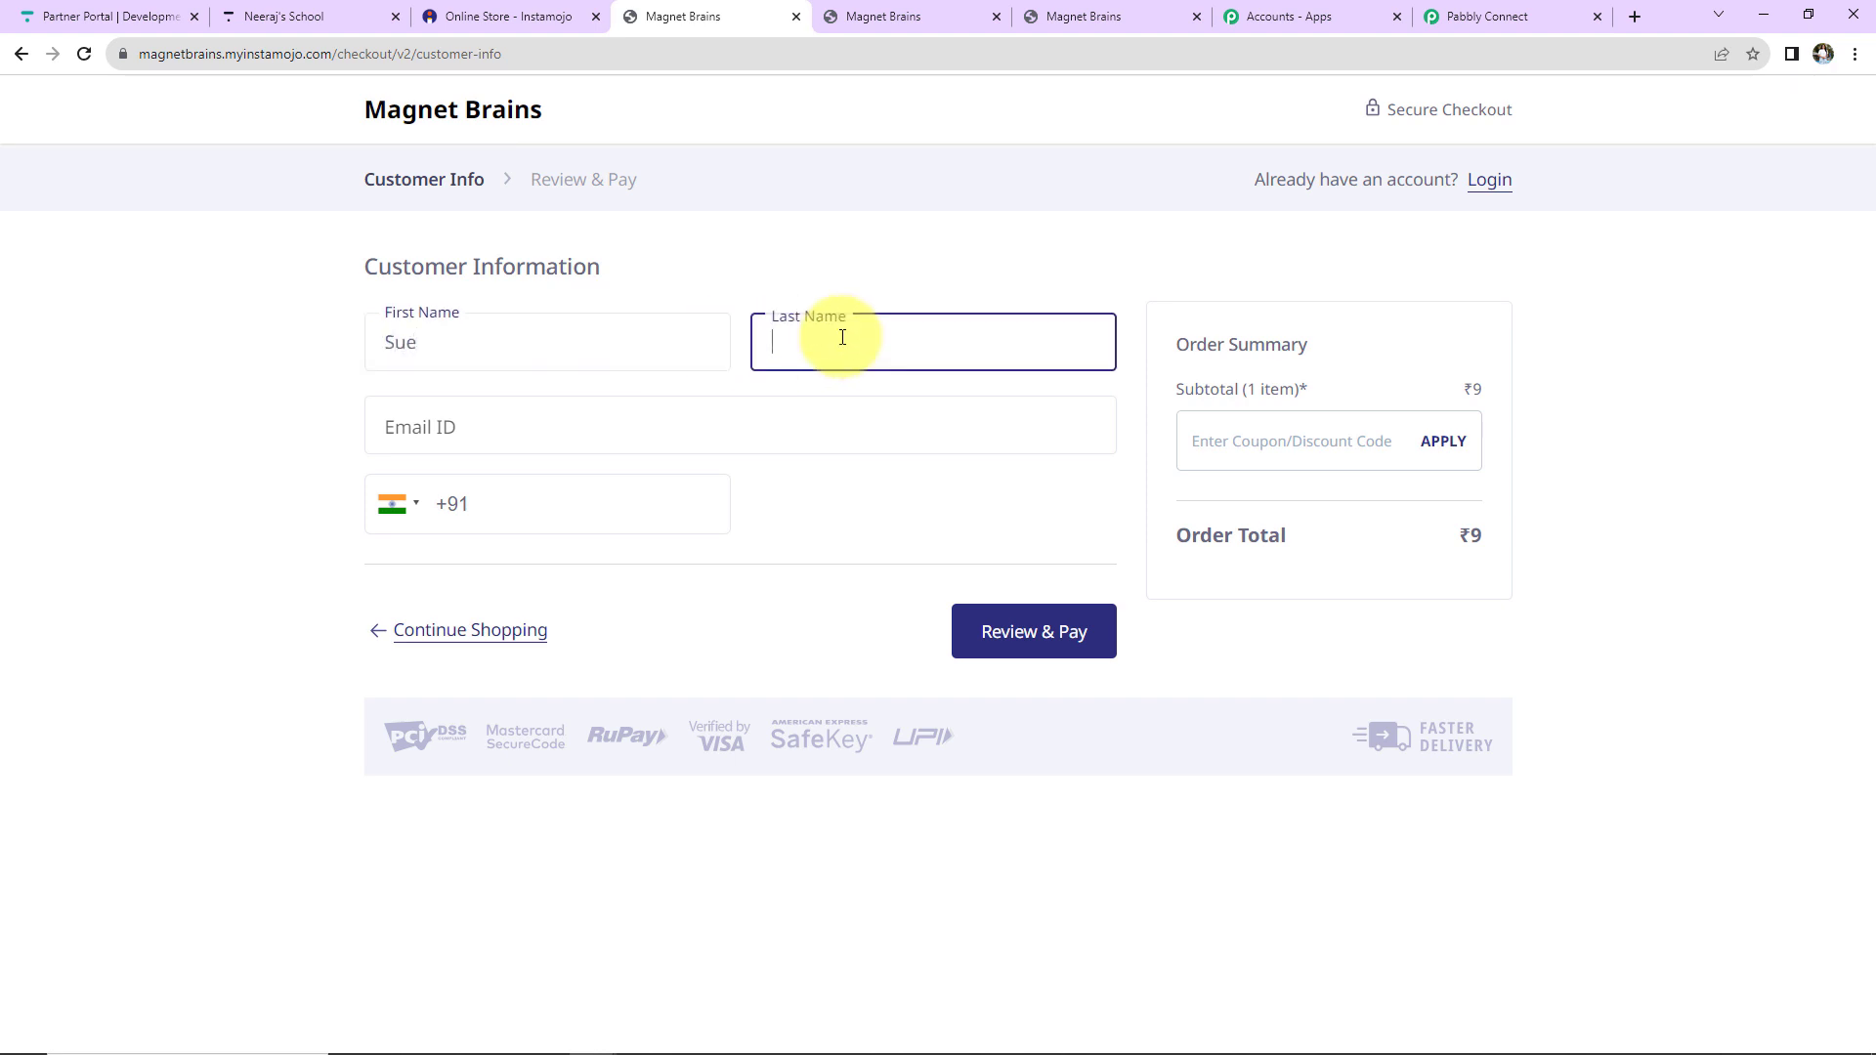
type("New")
left_click(653, 434)
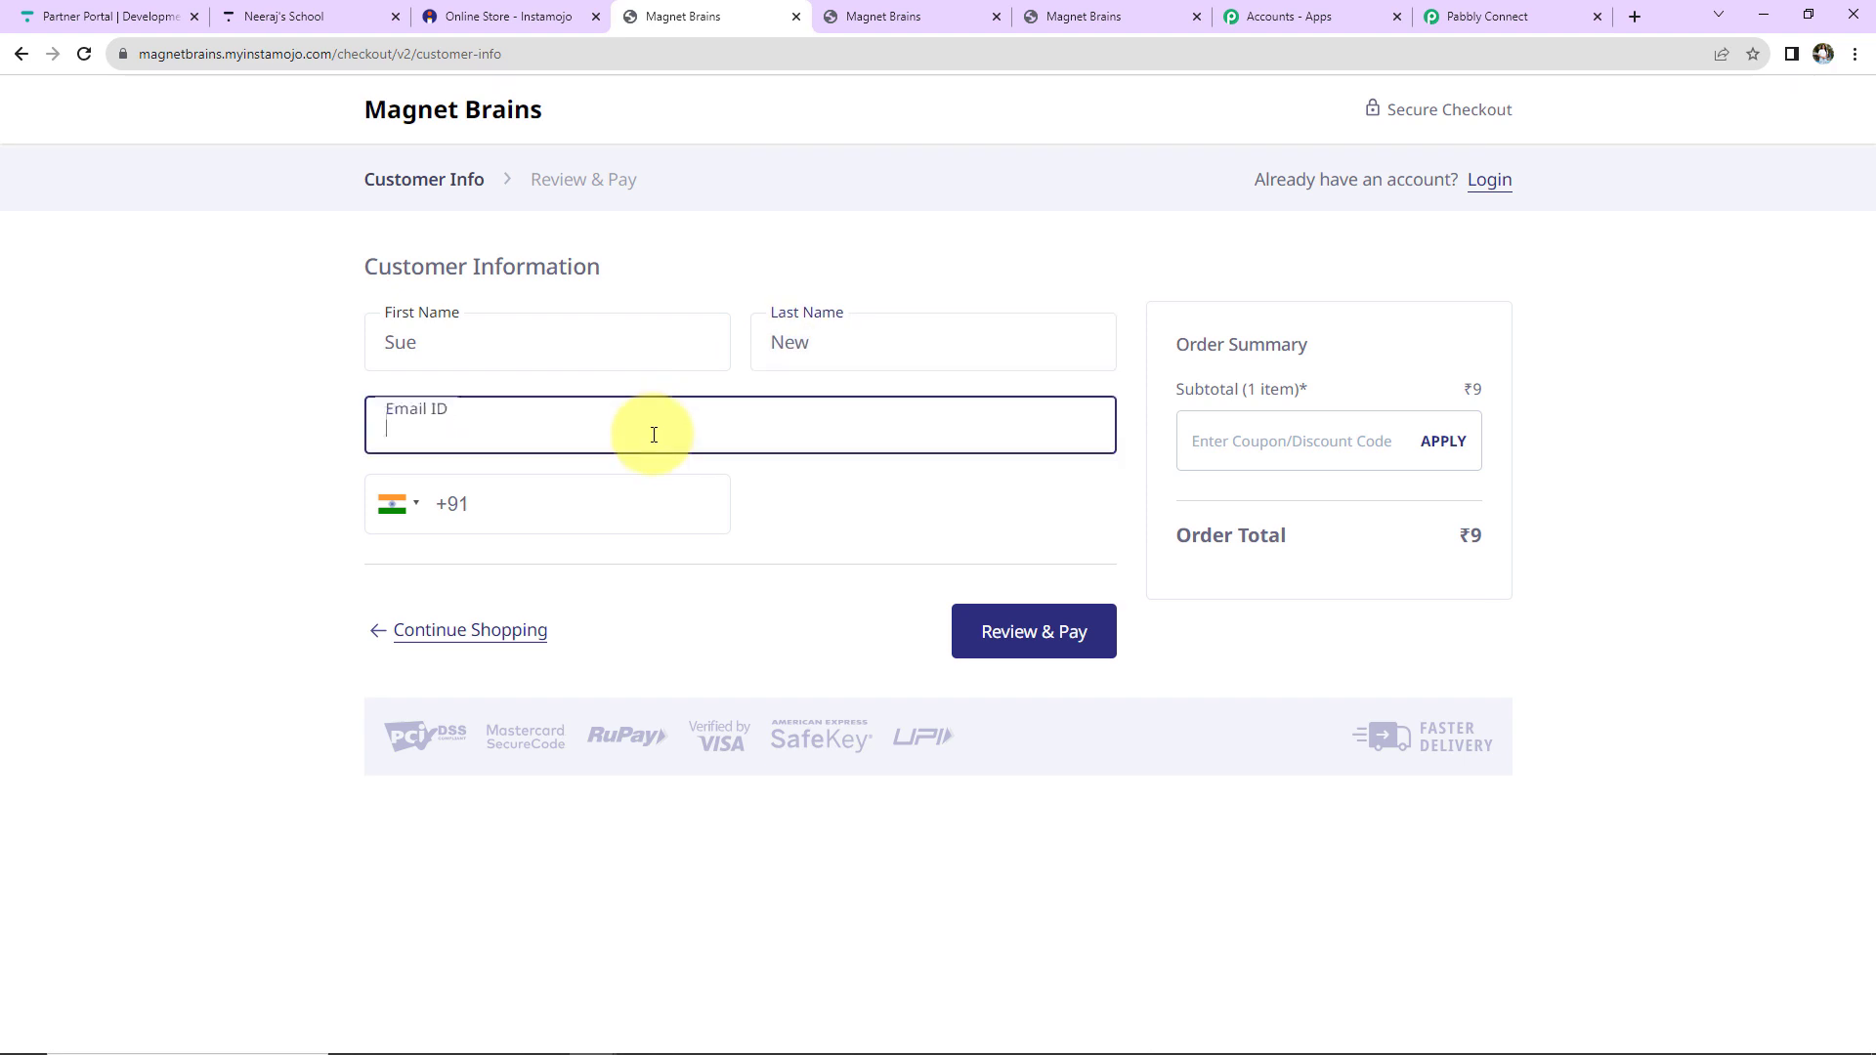
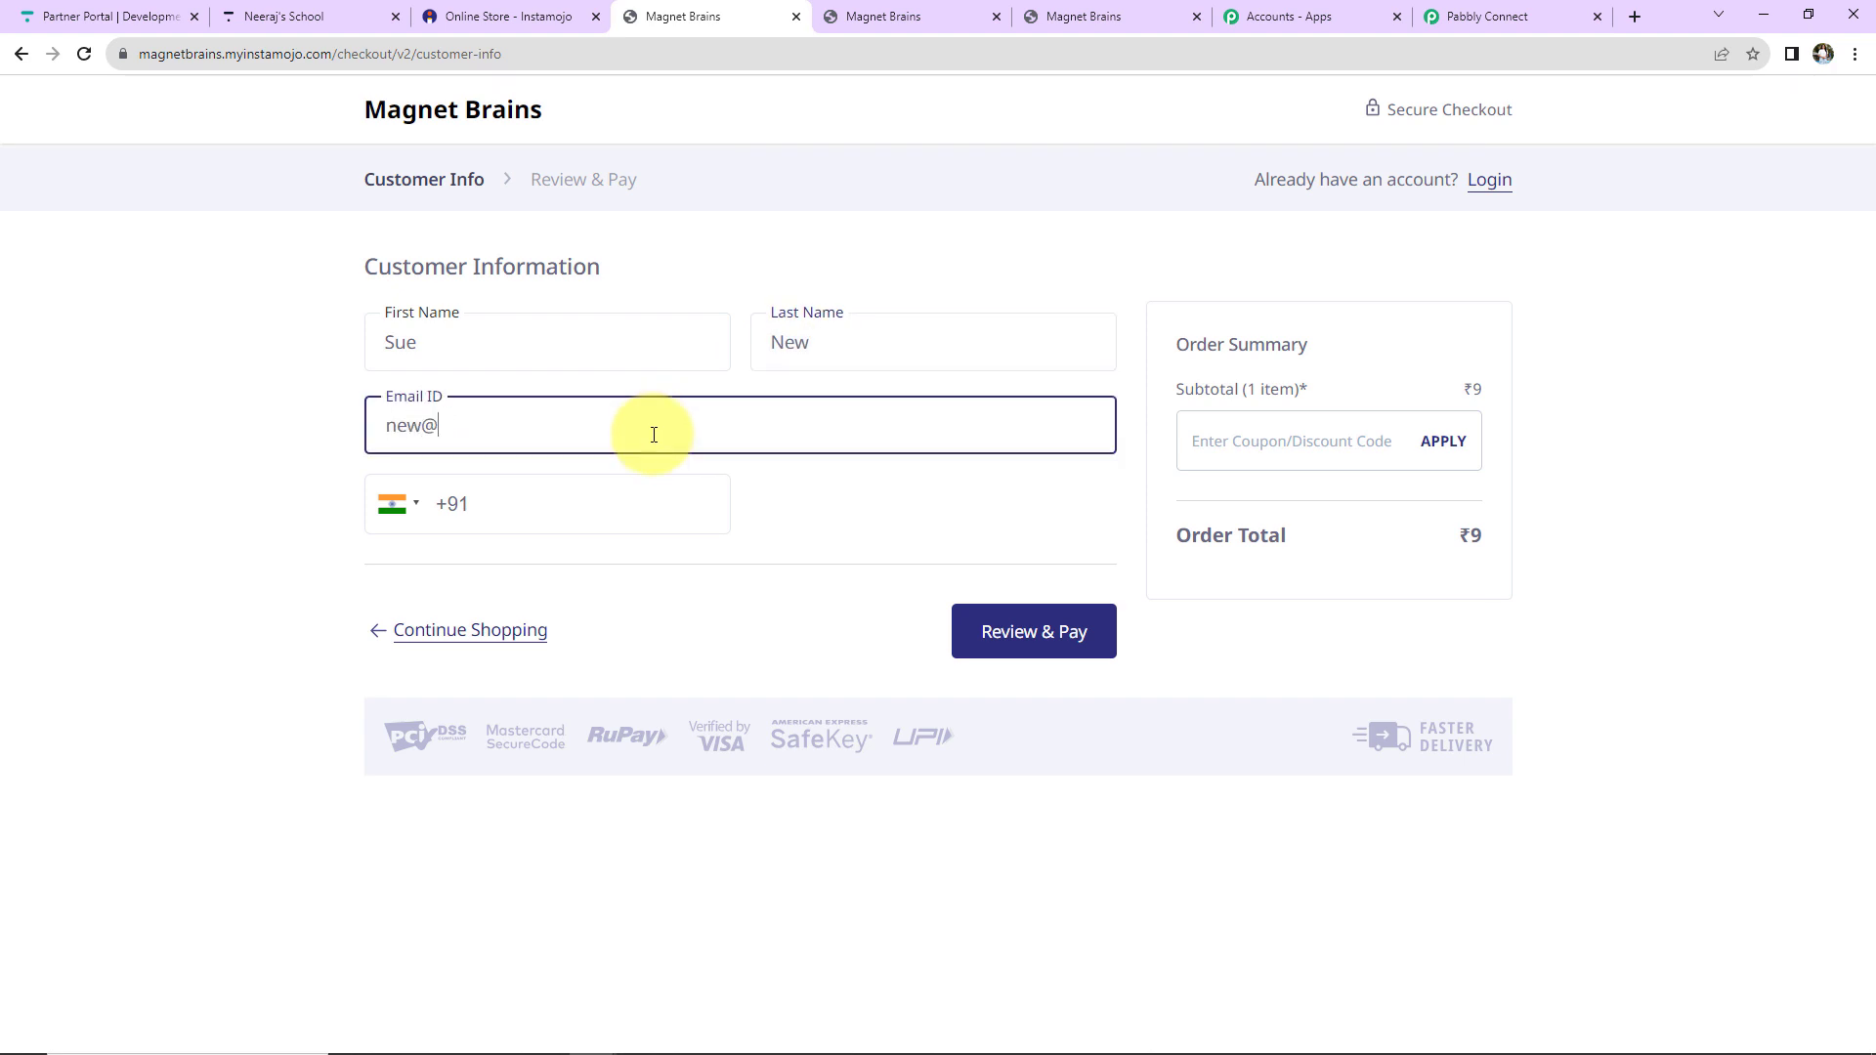
Make the buyer's e-mail unique, add a mobile number, and pay the ₹9 test order.
left_click(418, 431)
type("12345")
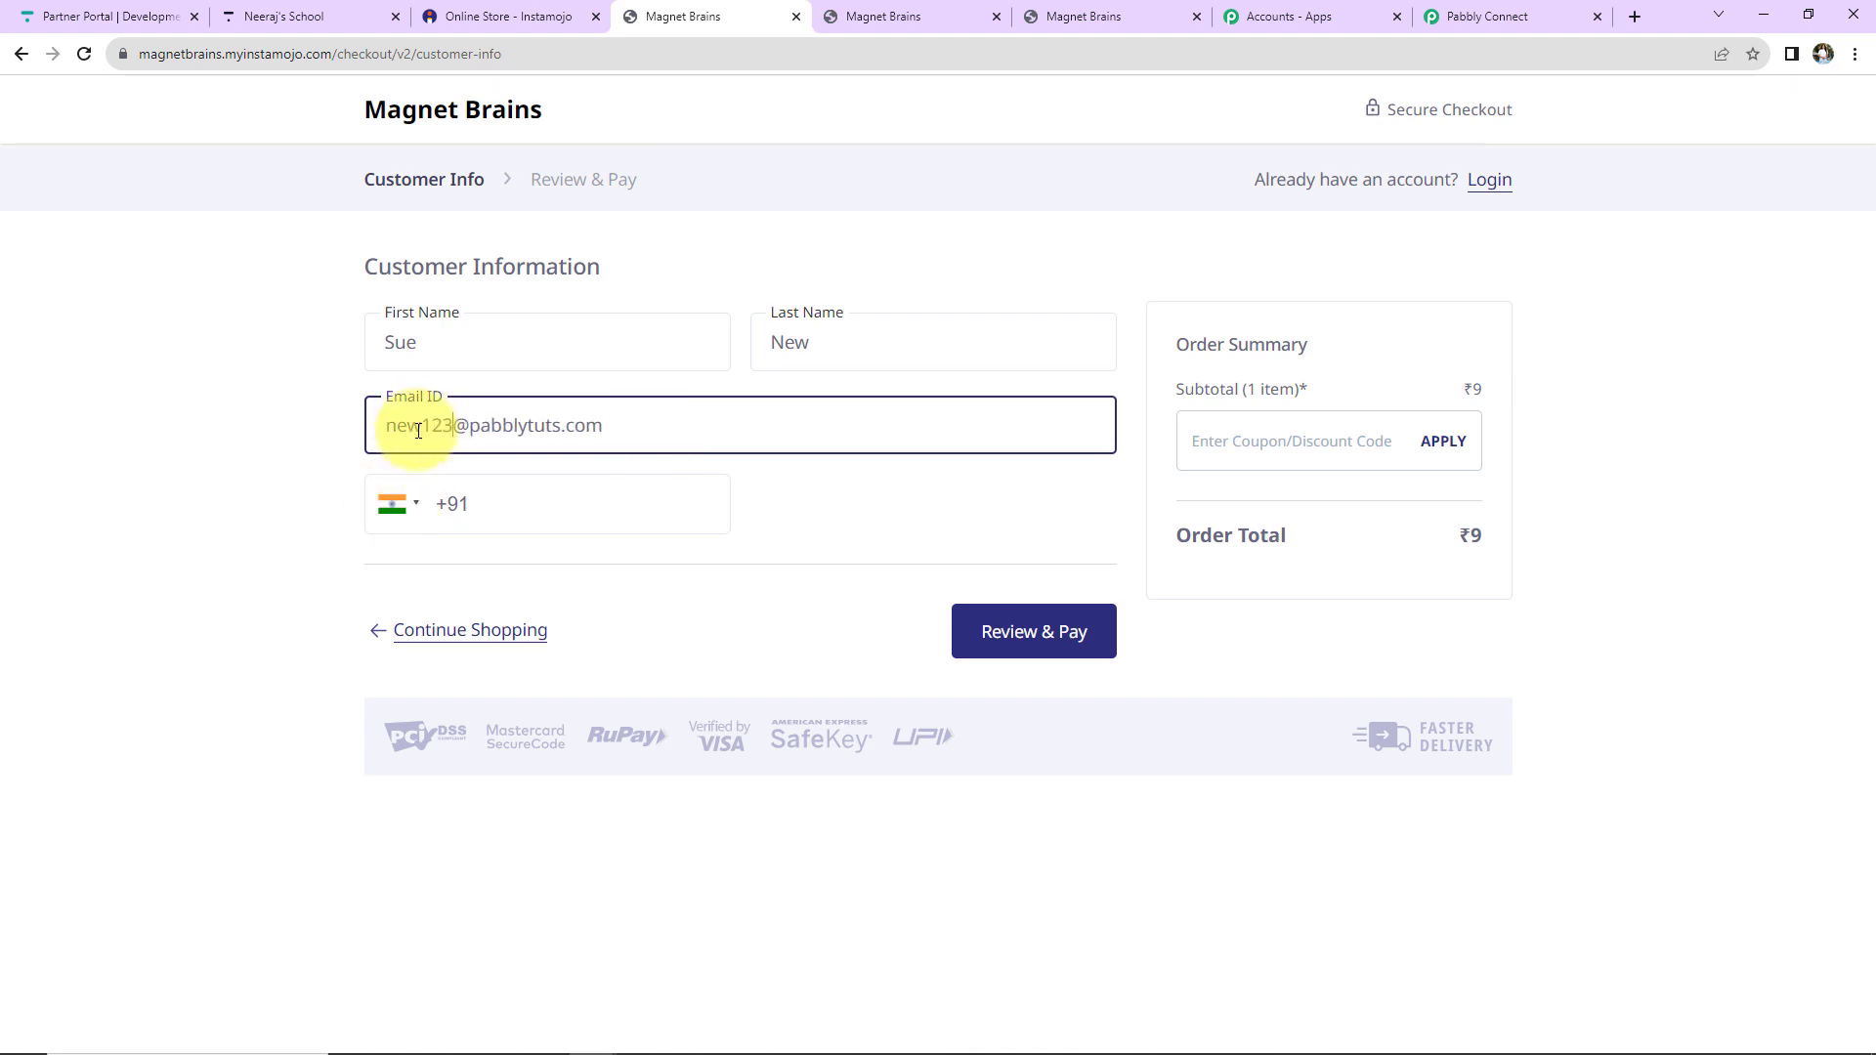
left_click(536, 507)
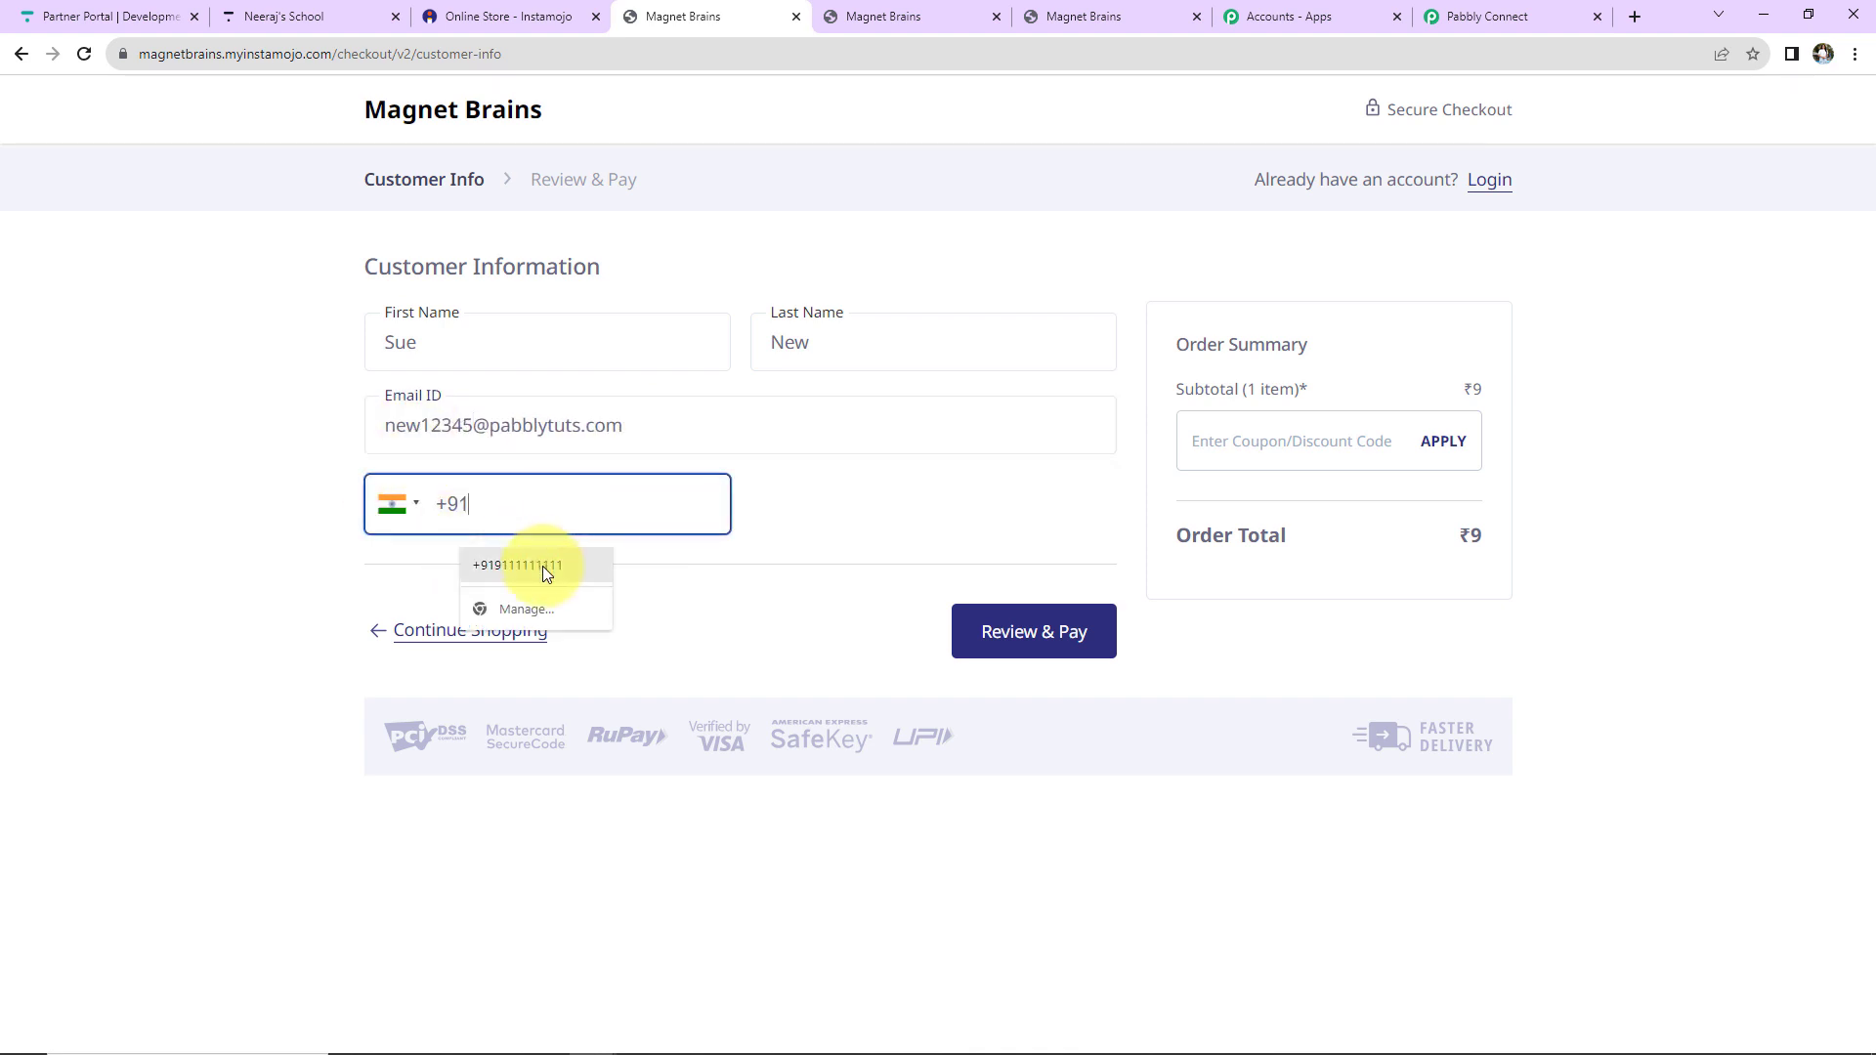
left_click(542, 566)
left_click(1063, 637)
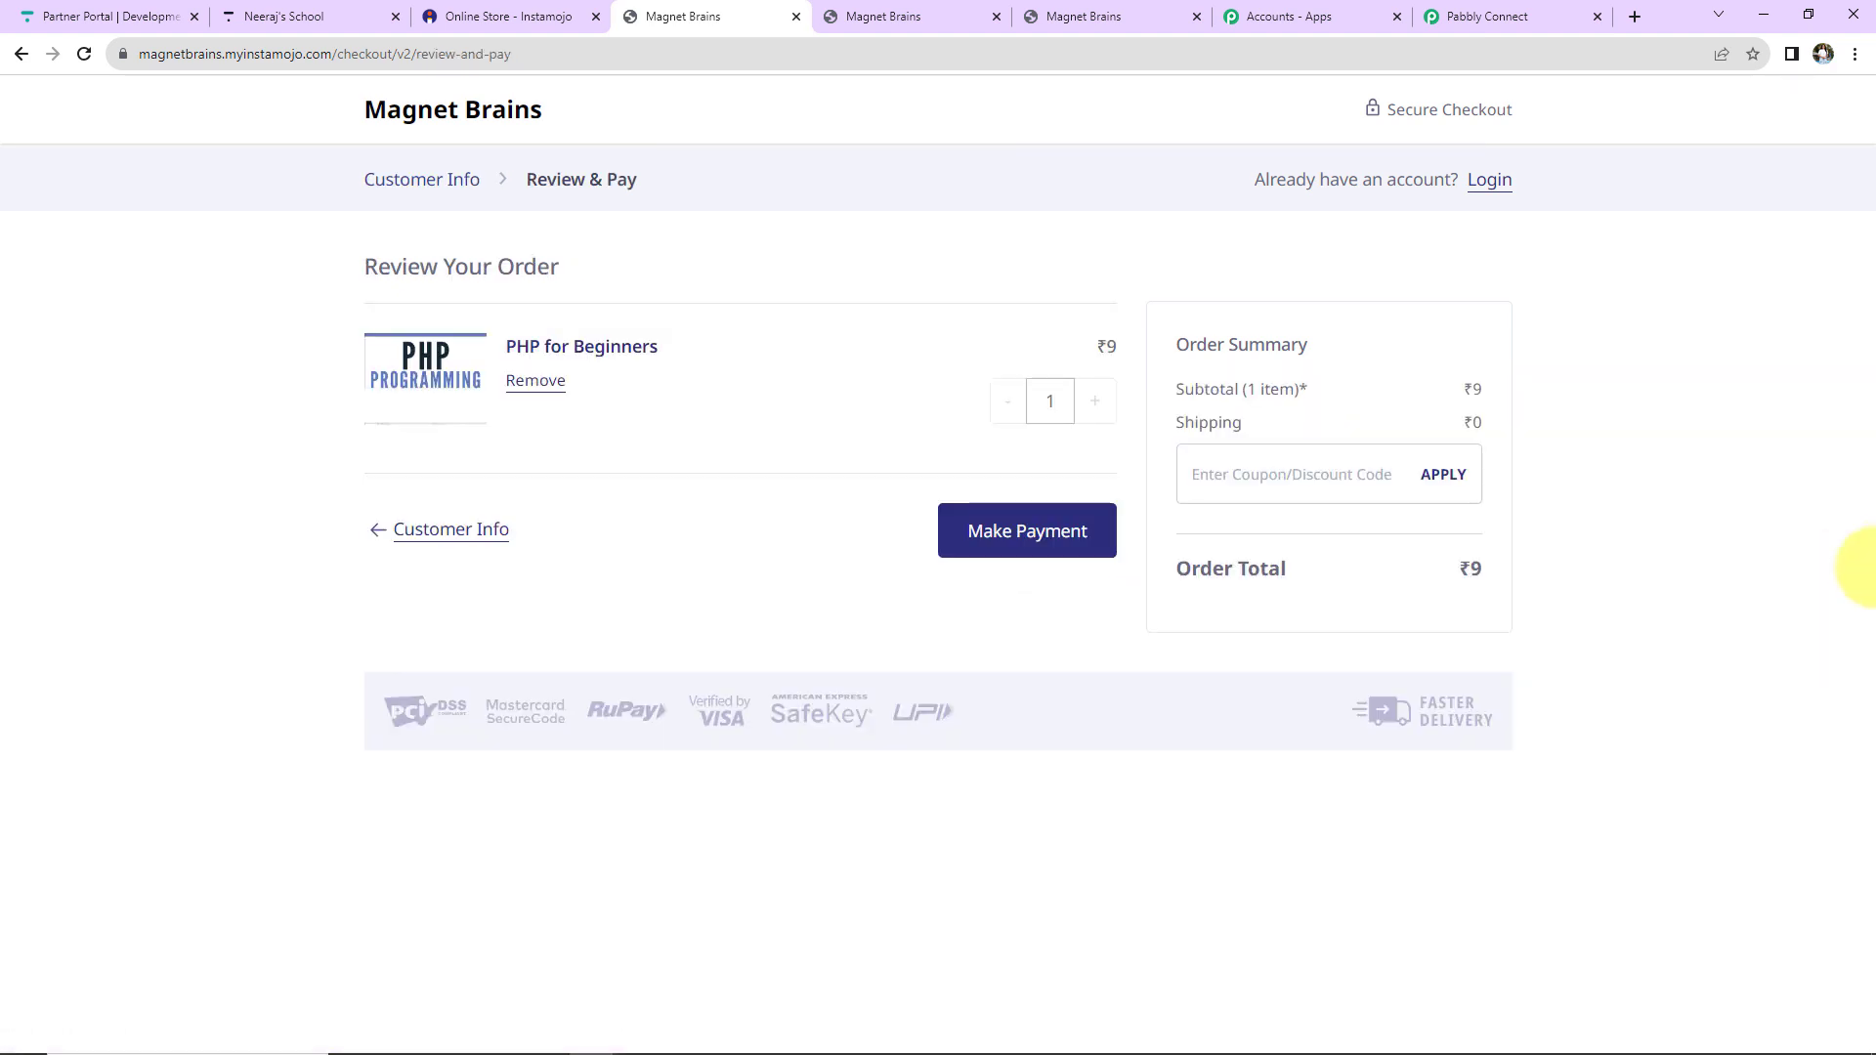
left_click(1080, 528)
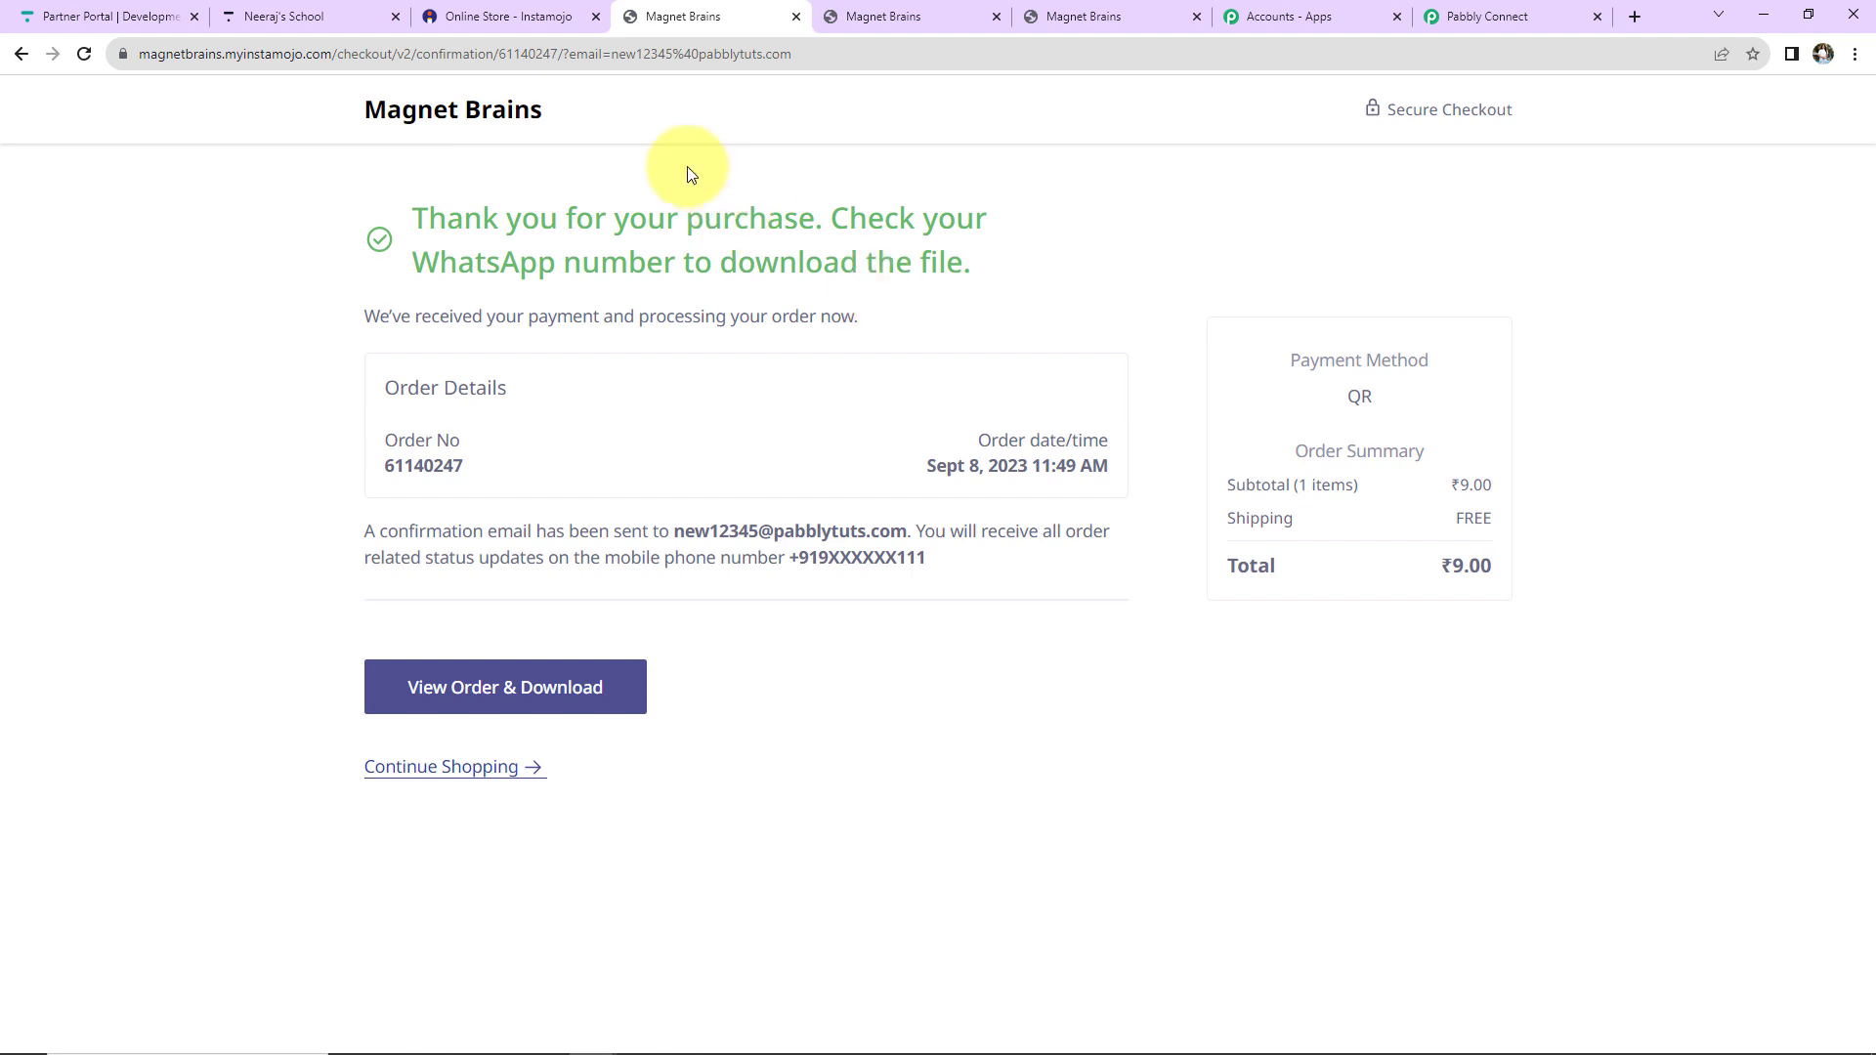
Reopen Thinkific's Users list and check the new buyer's PHP Course for Beginners (8 Weeks) enrollment.
left_click(293, 17)
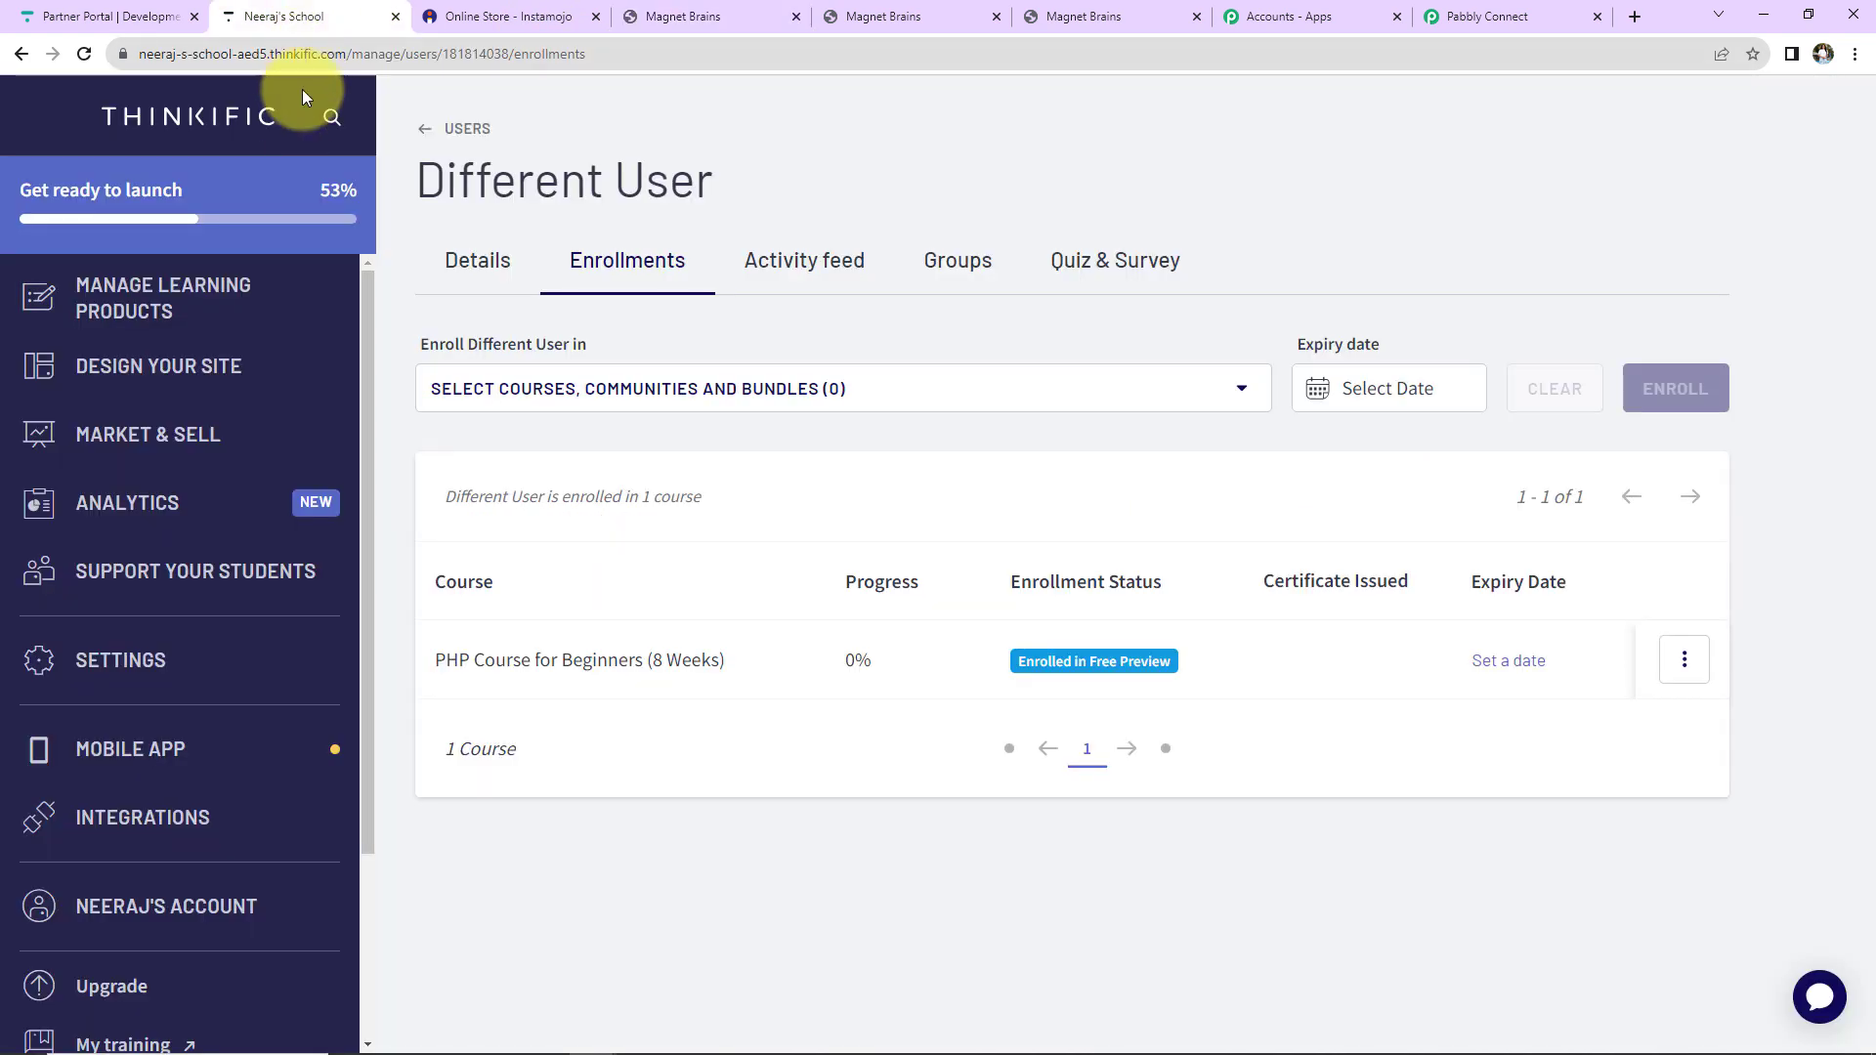
left_click(21, 55)
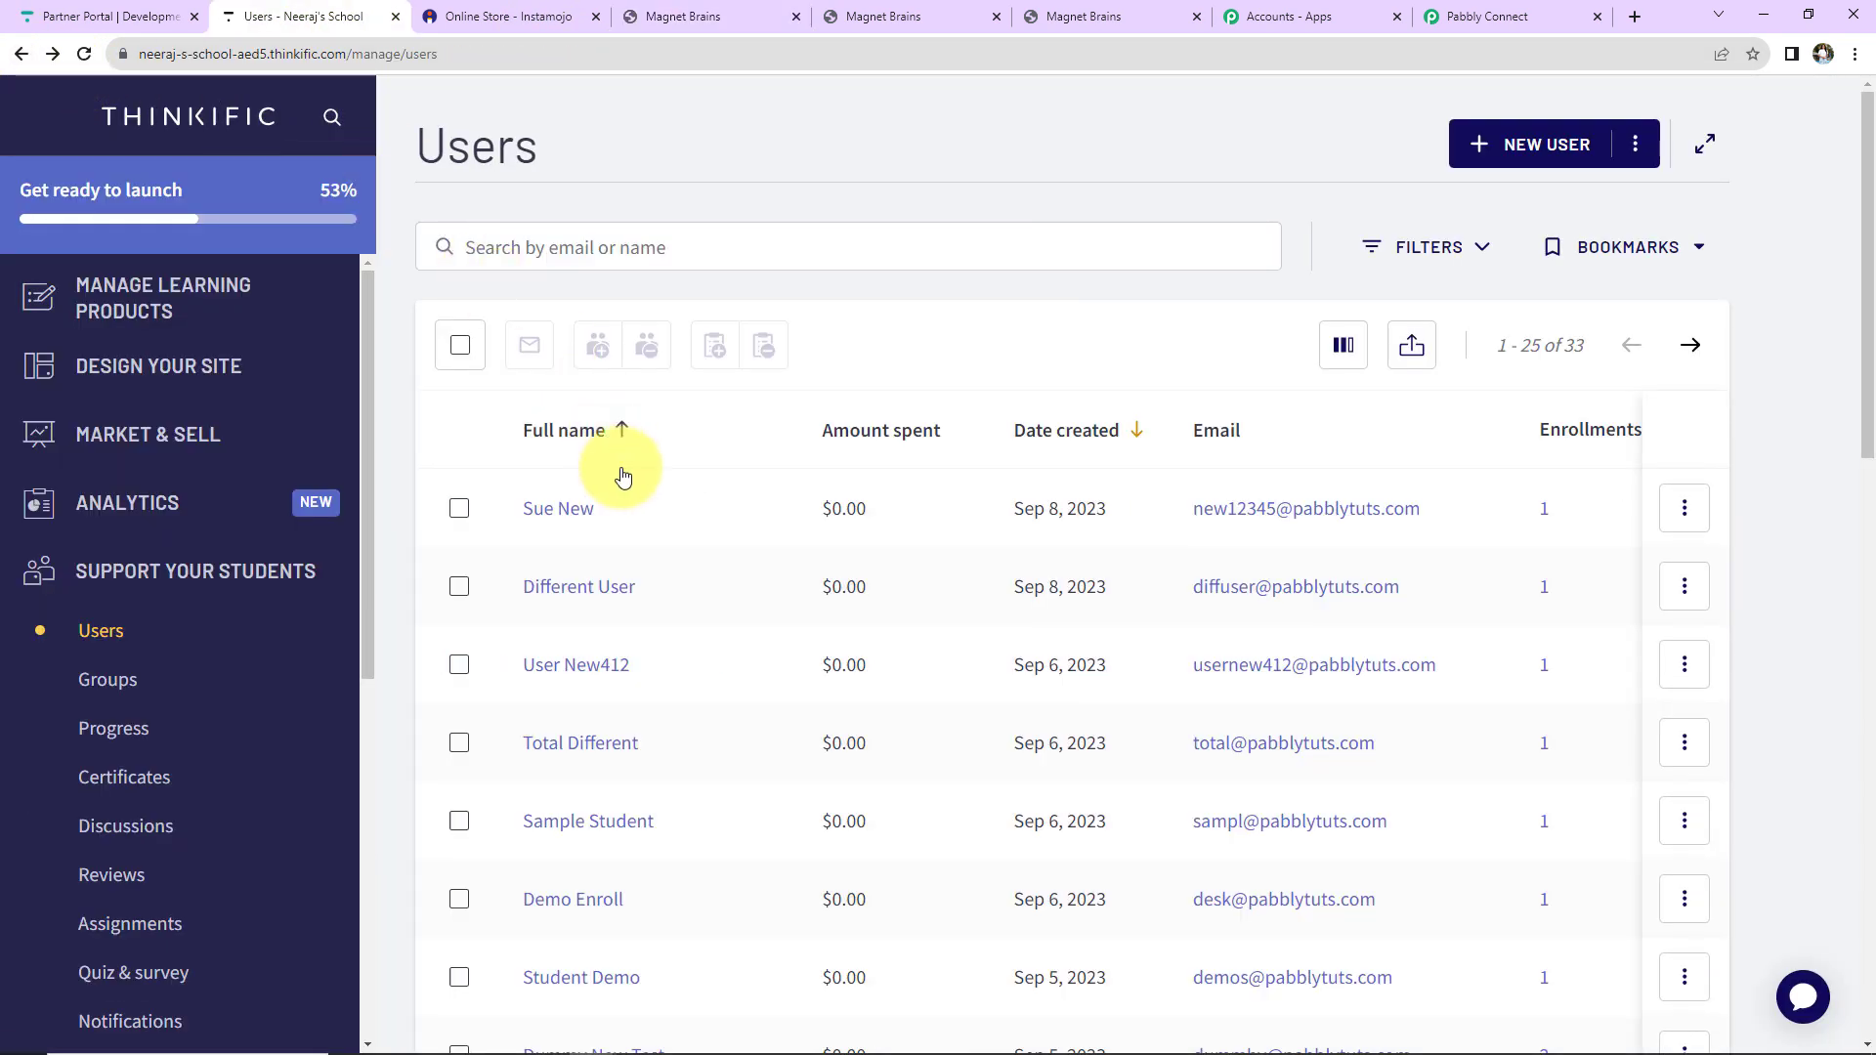
left_click(556, 519)
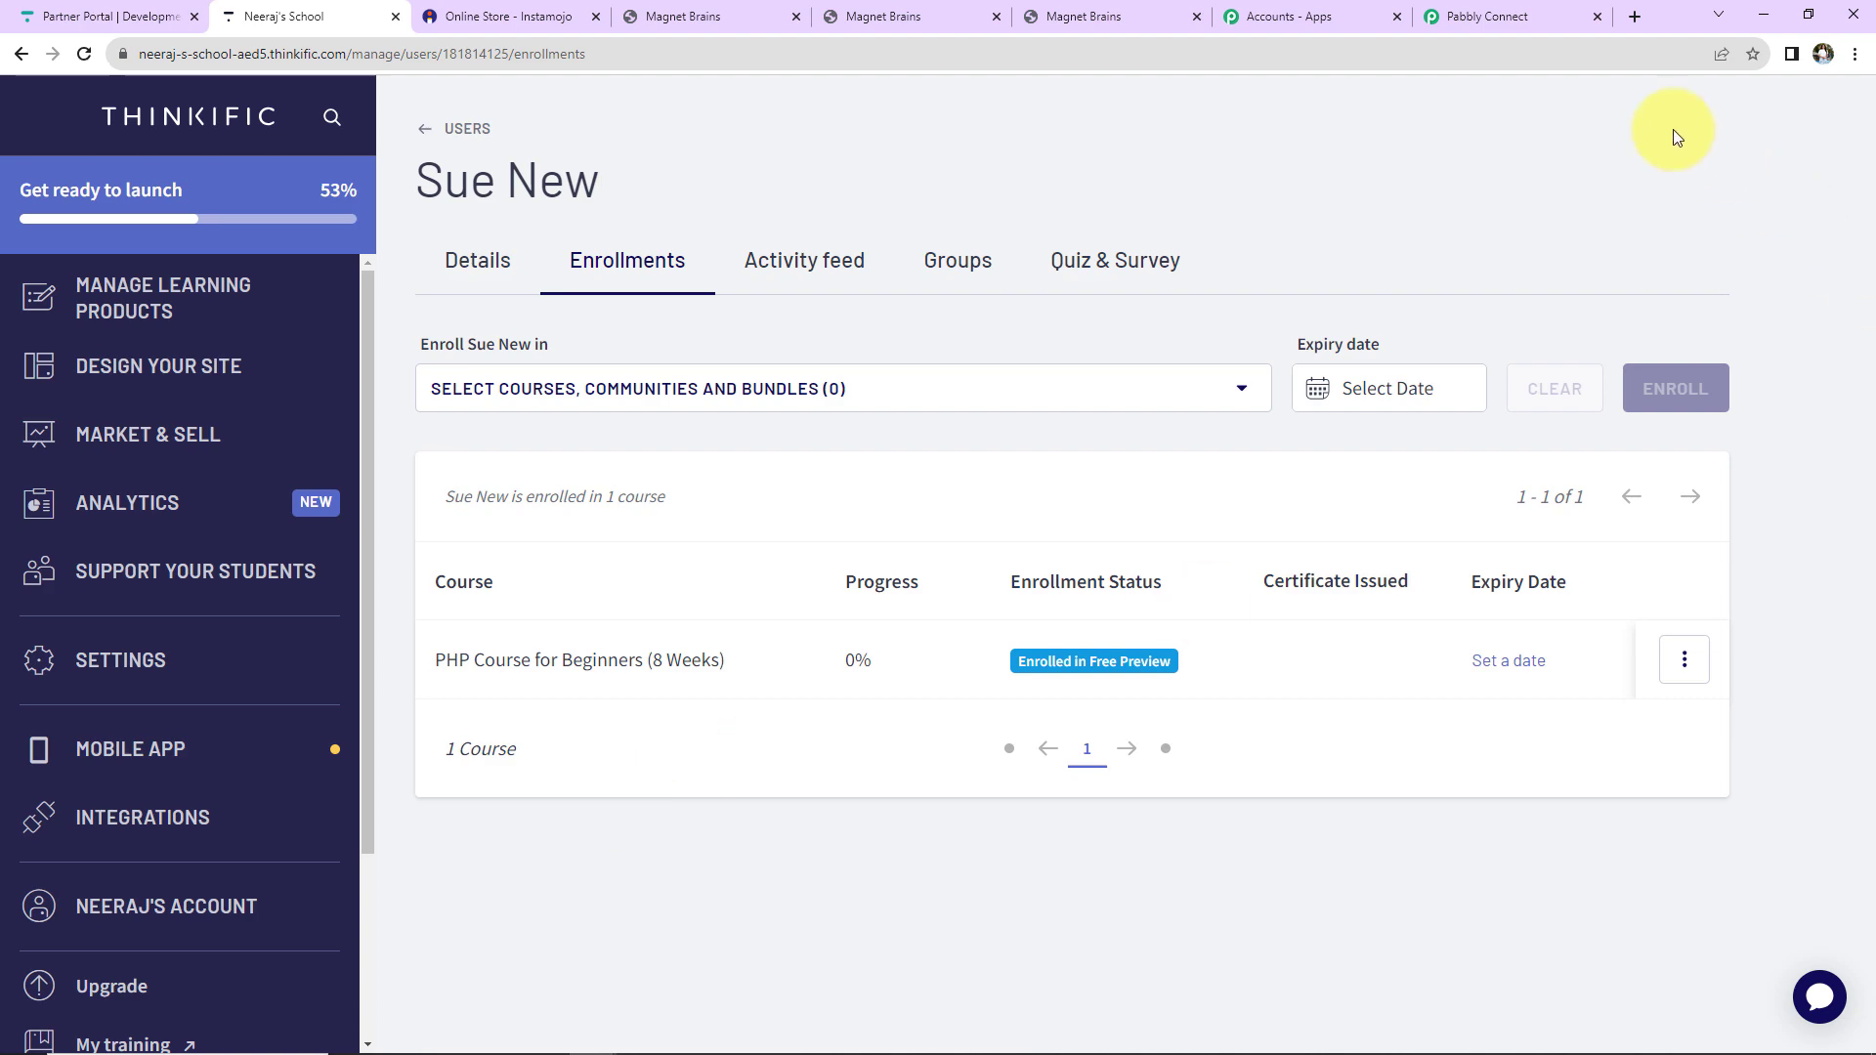
left_click(1534, 20)
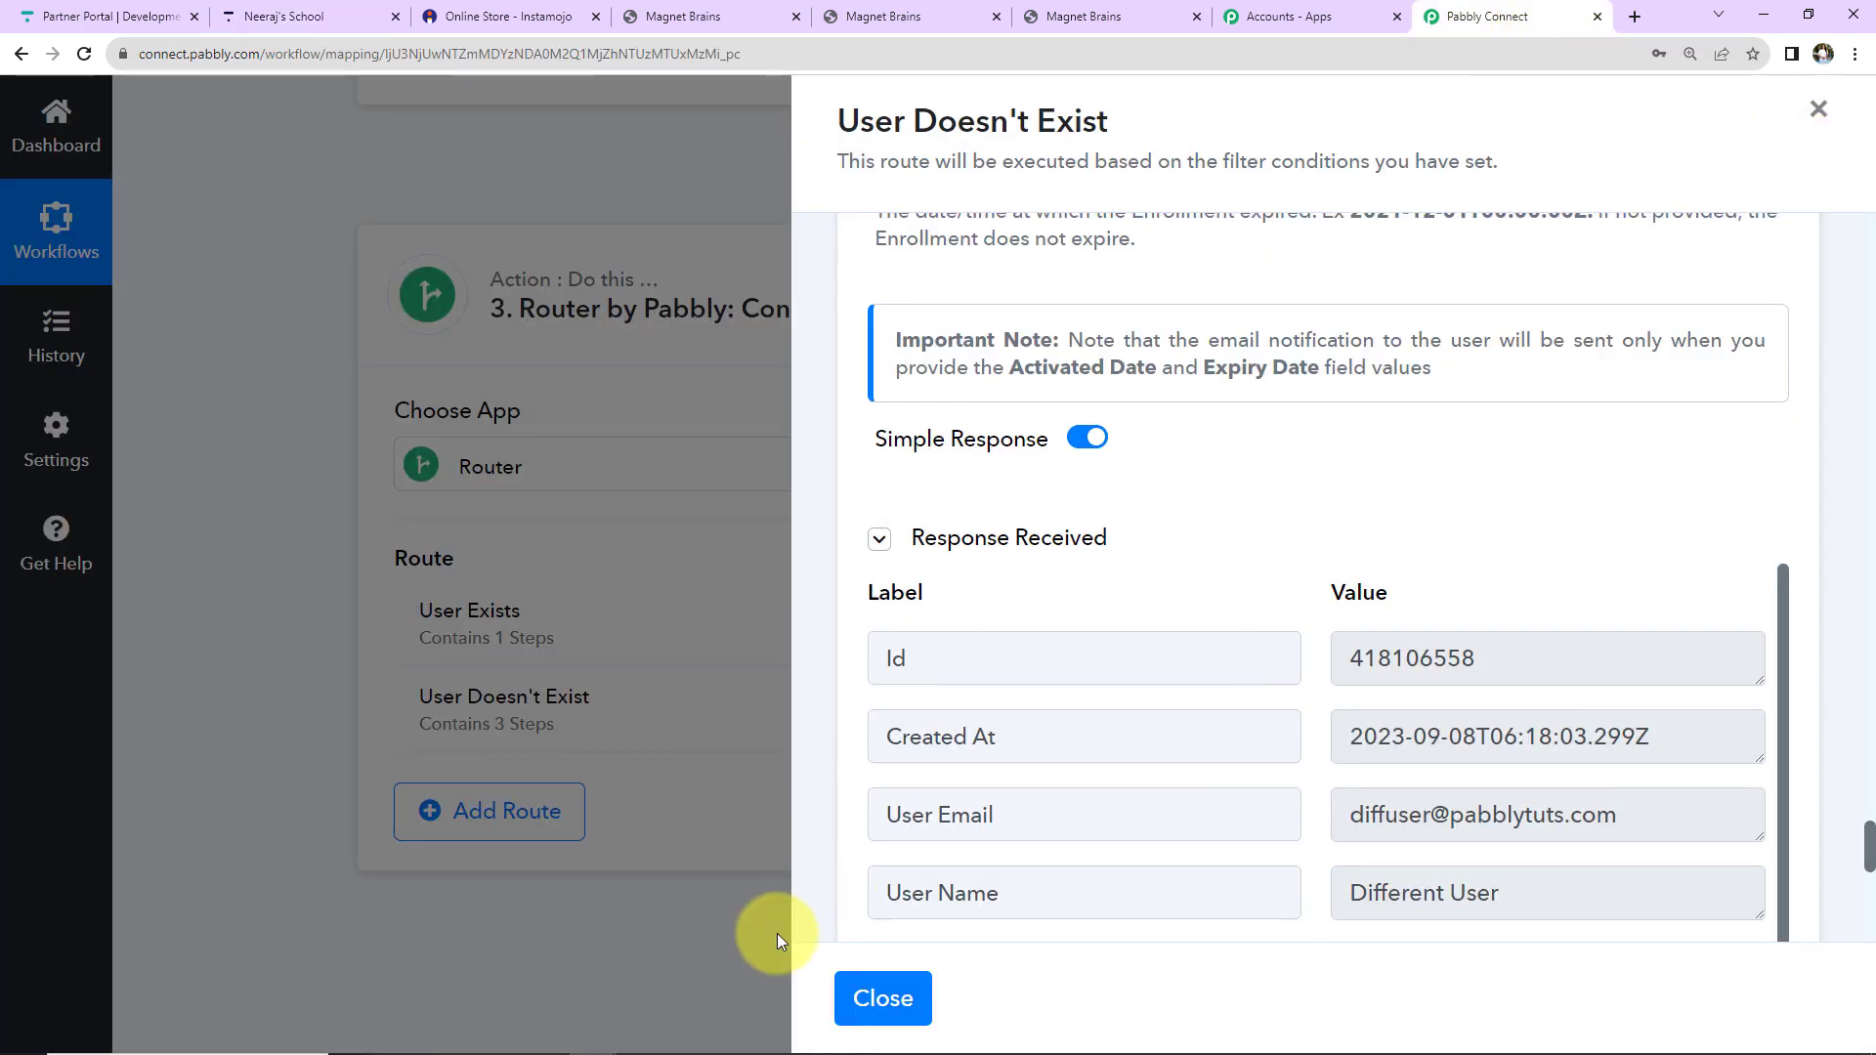
Close the User Doesn't Exist route settings and collapse the Thinkific Search User step.
left_click(872, 994)
scroll(696, 948, "up", 10)
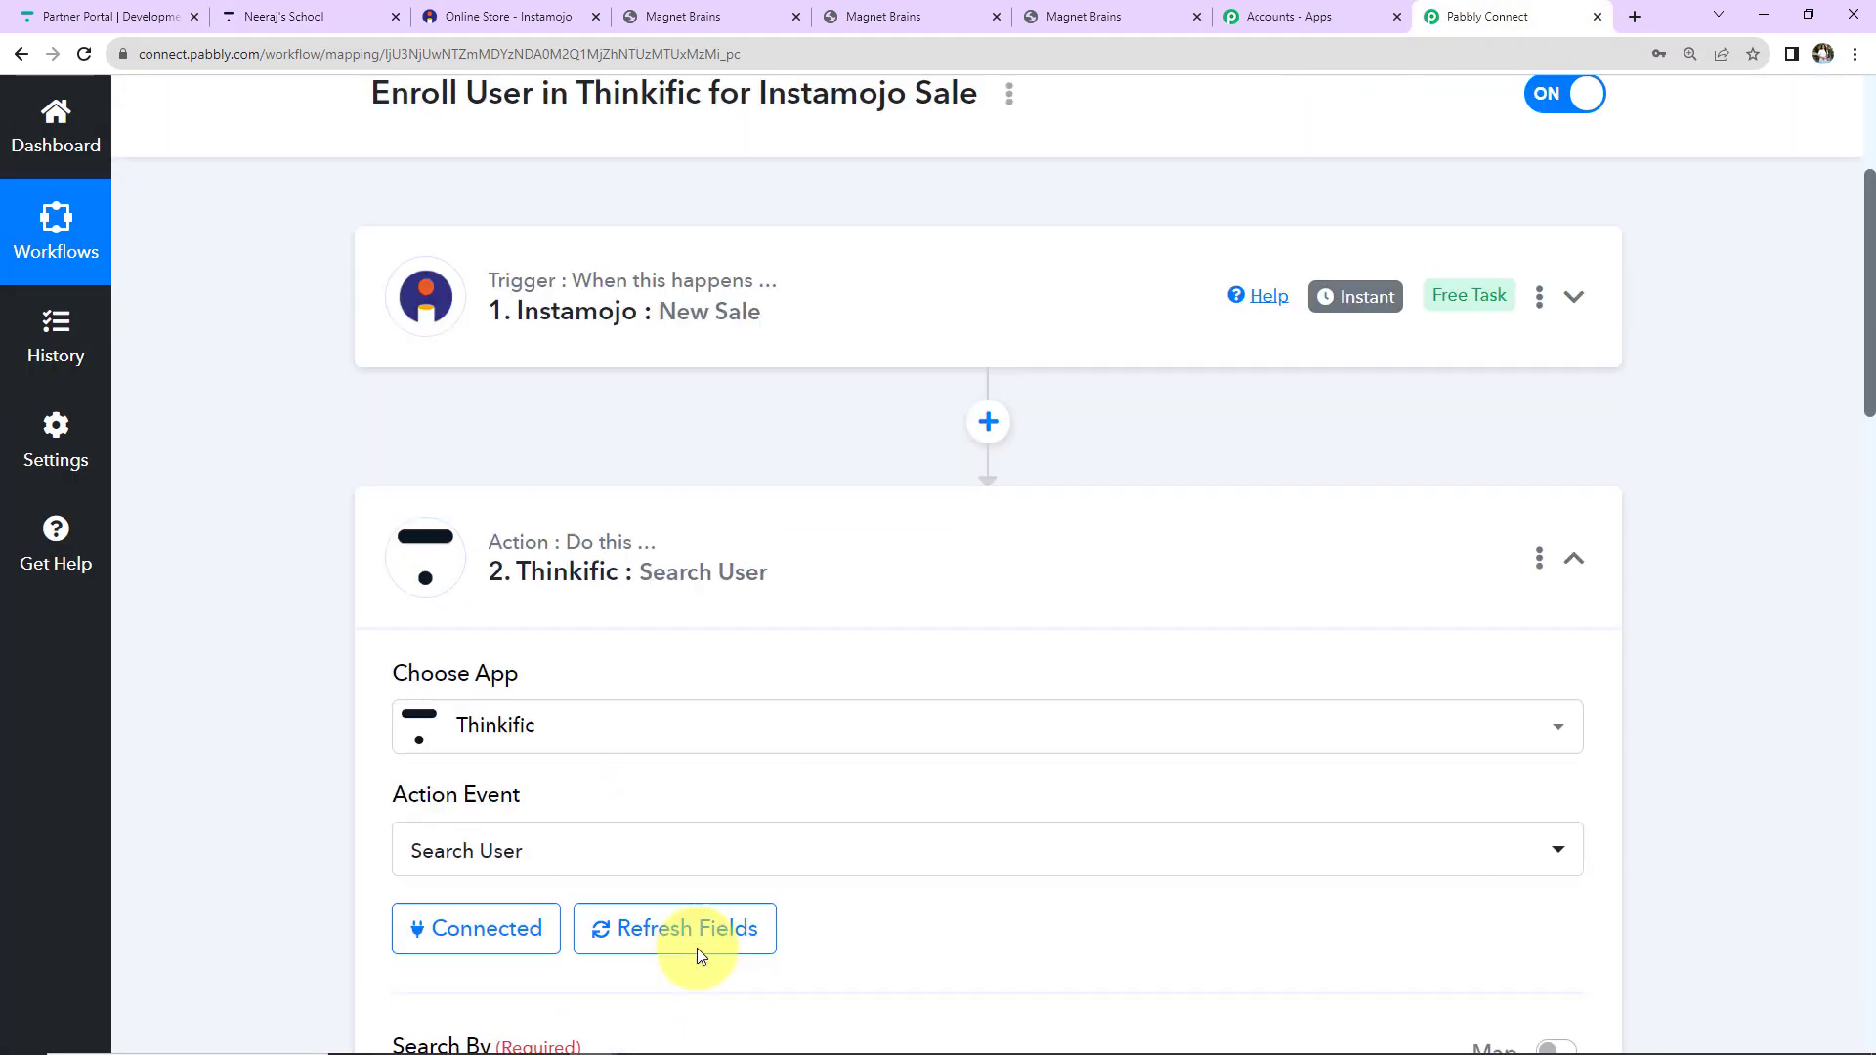
scroll(696, 947, "up", 2)
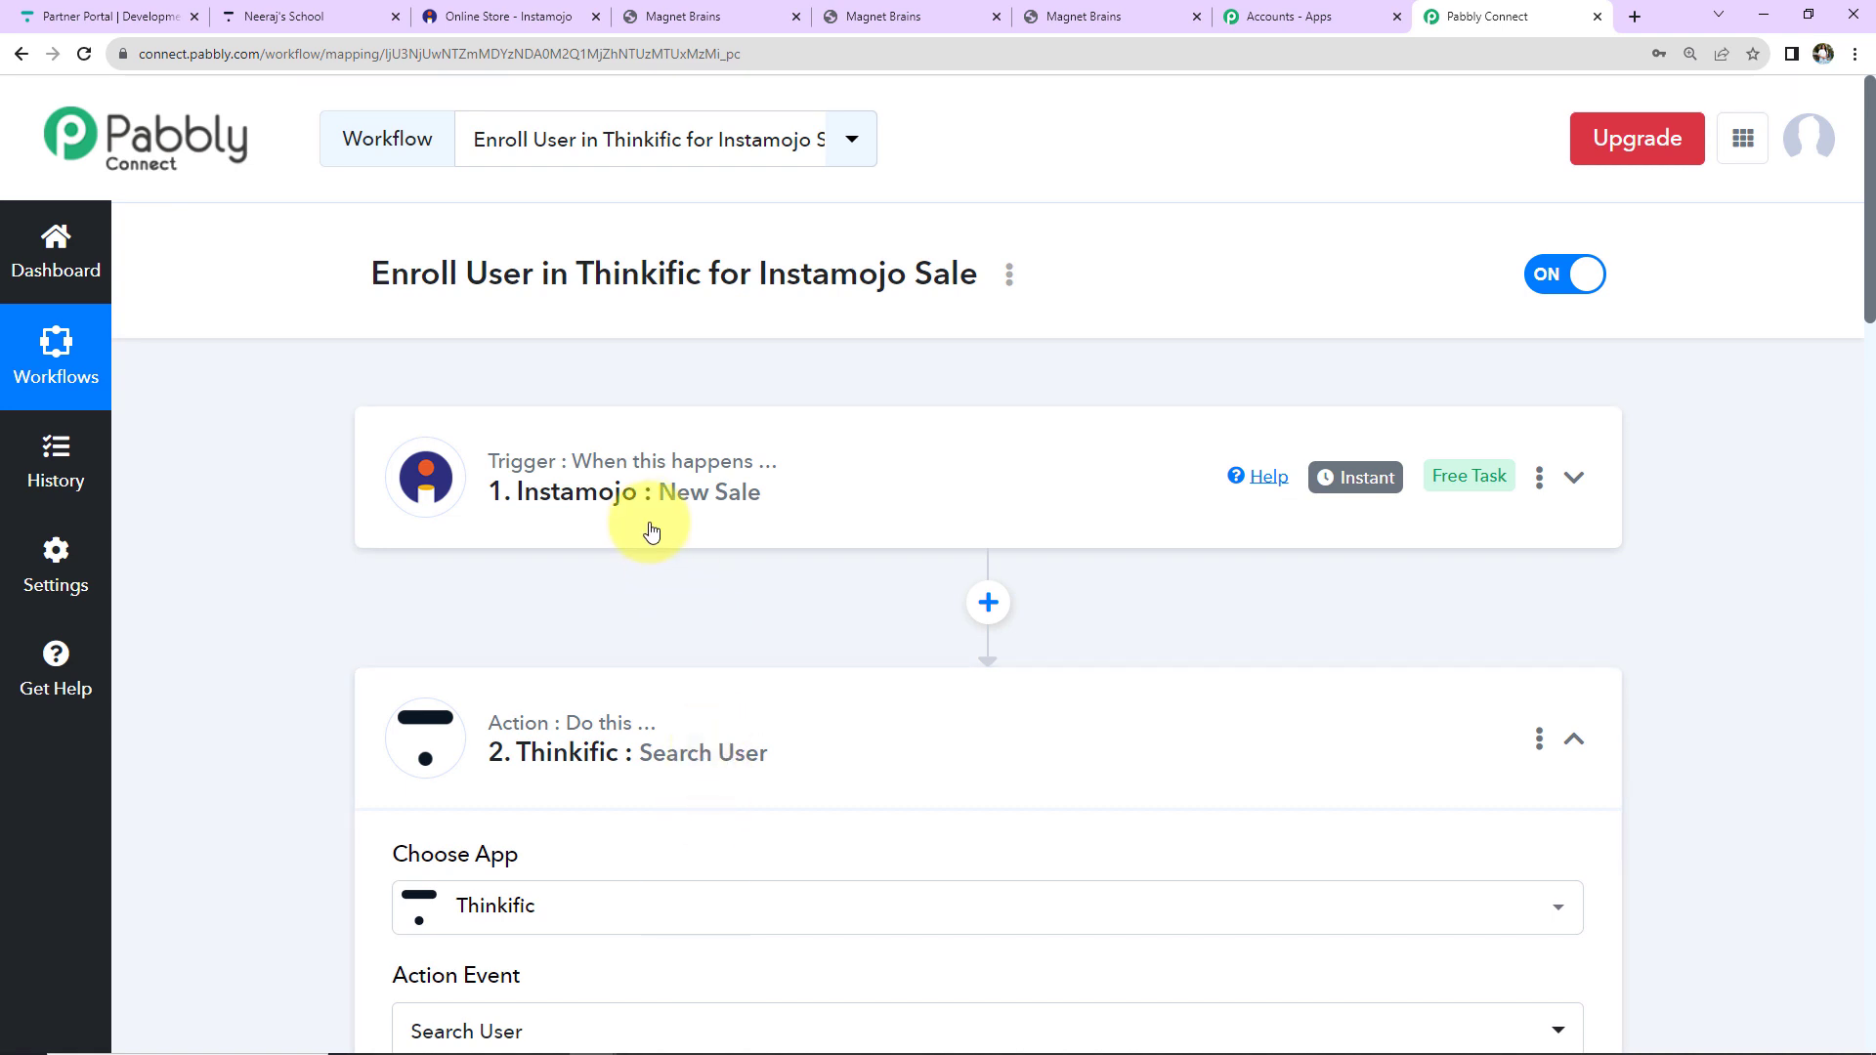
scroll(1553, 565, "down", 2)
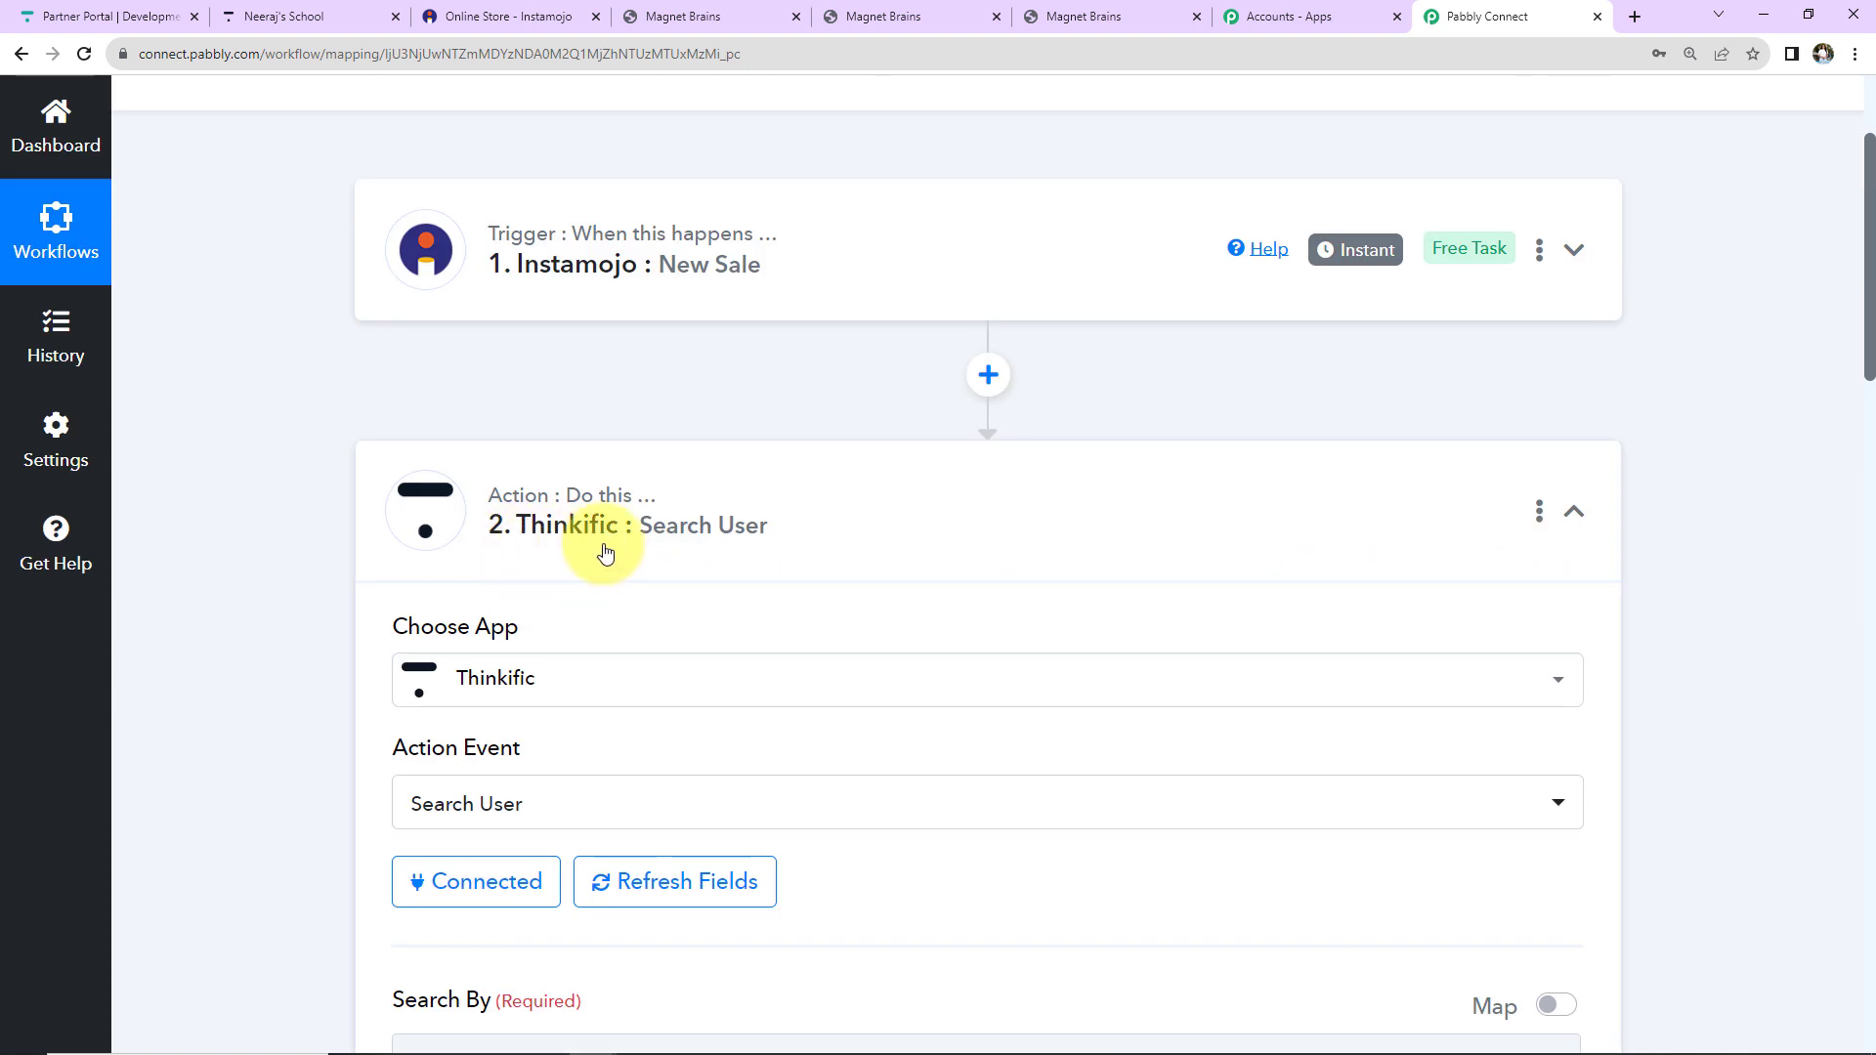
left_click(1580, 520)
scroll(1651, 655, "down", 2)
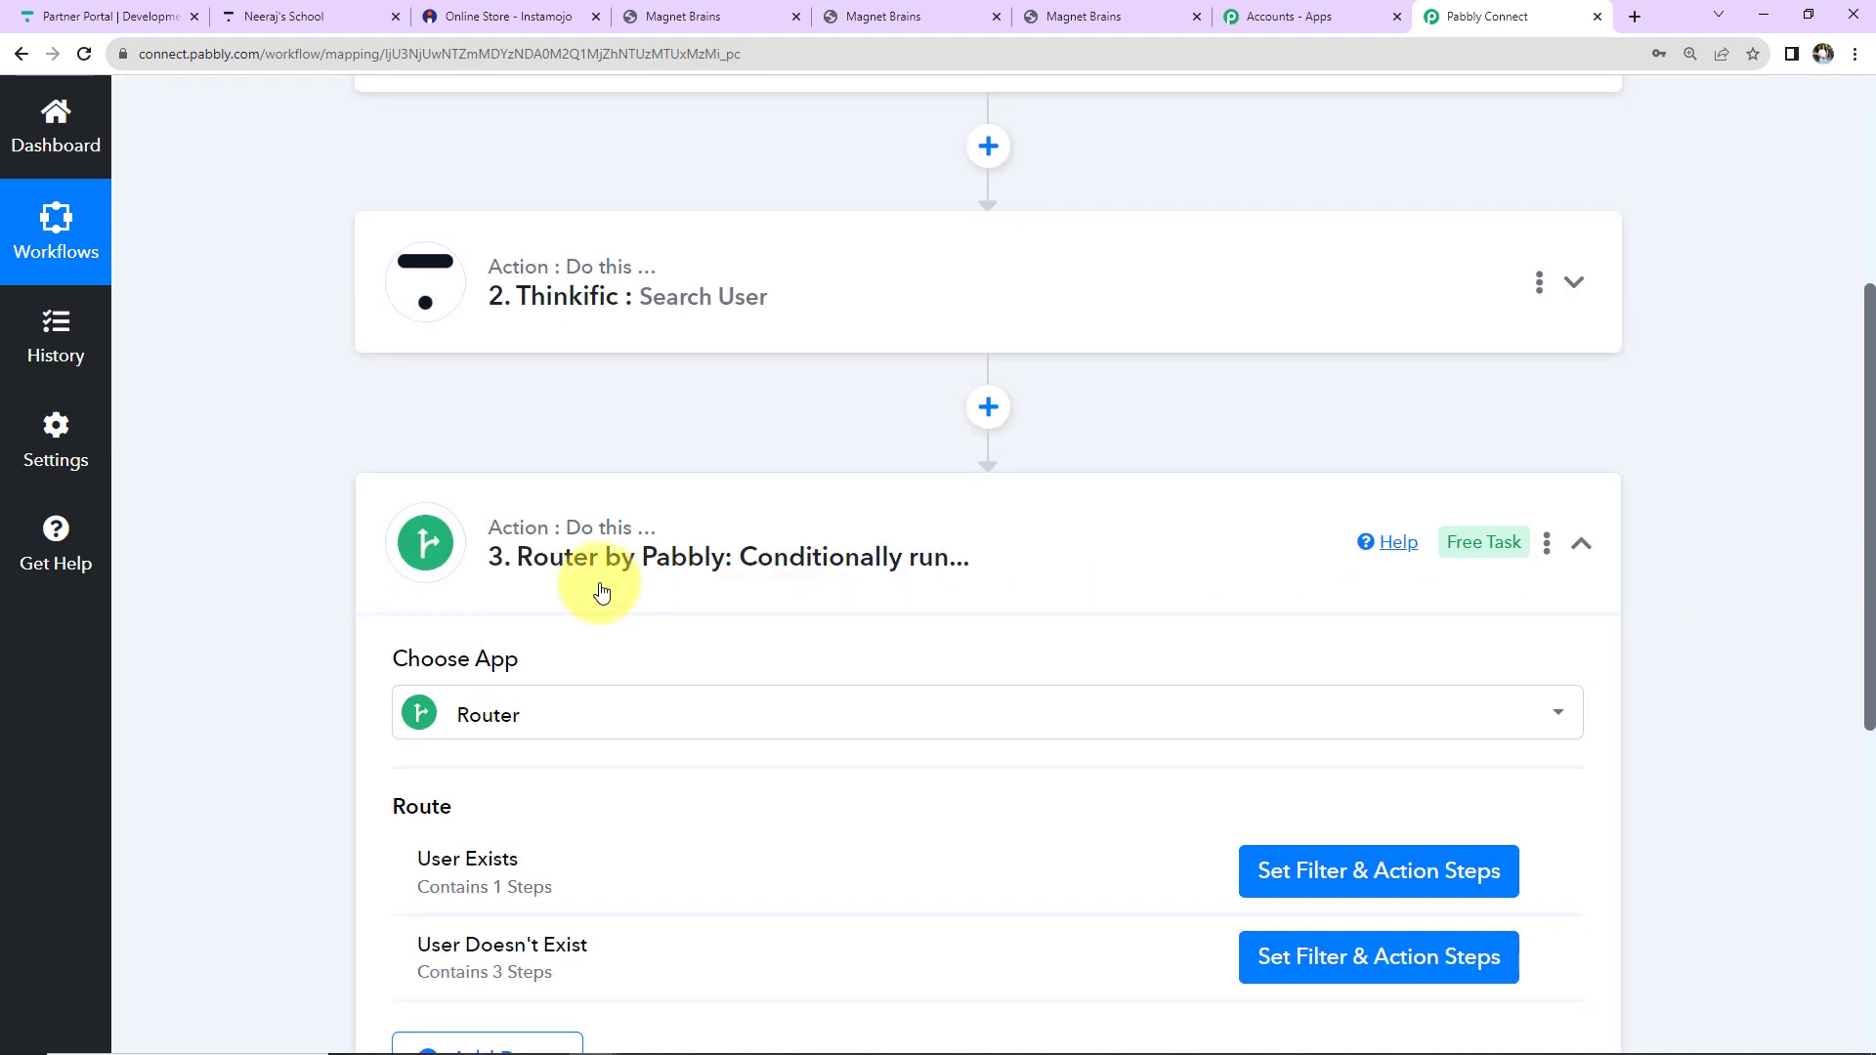
Collapse the Router step and glance at the workflow's options menu without changing anything.
mouse_move(562, 571)
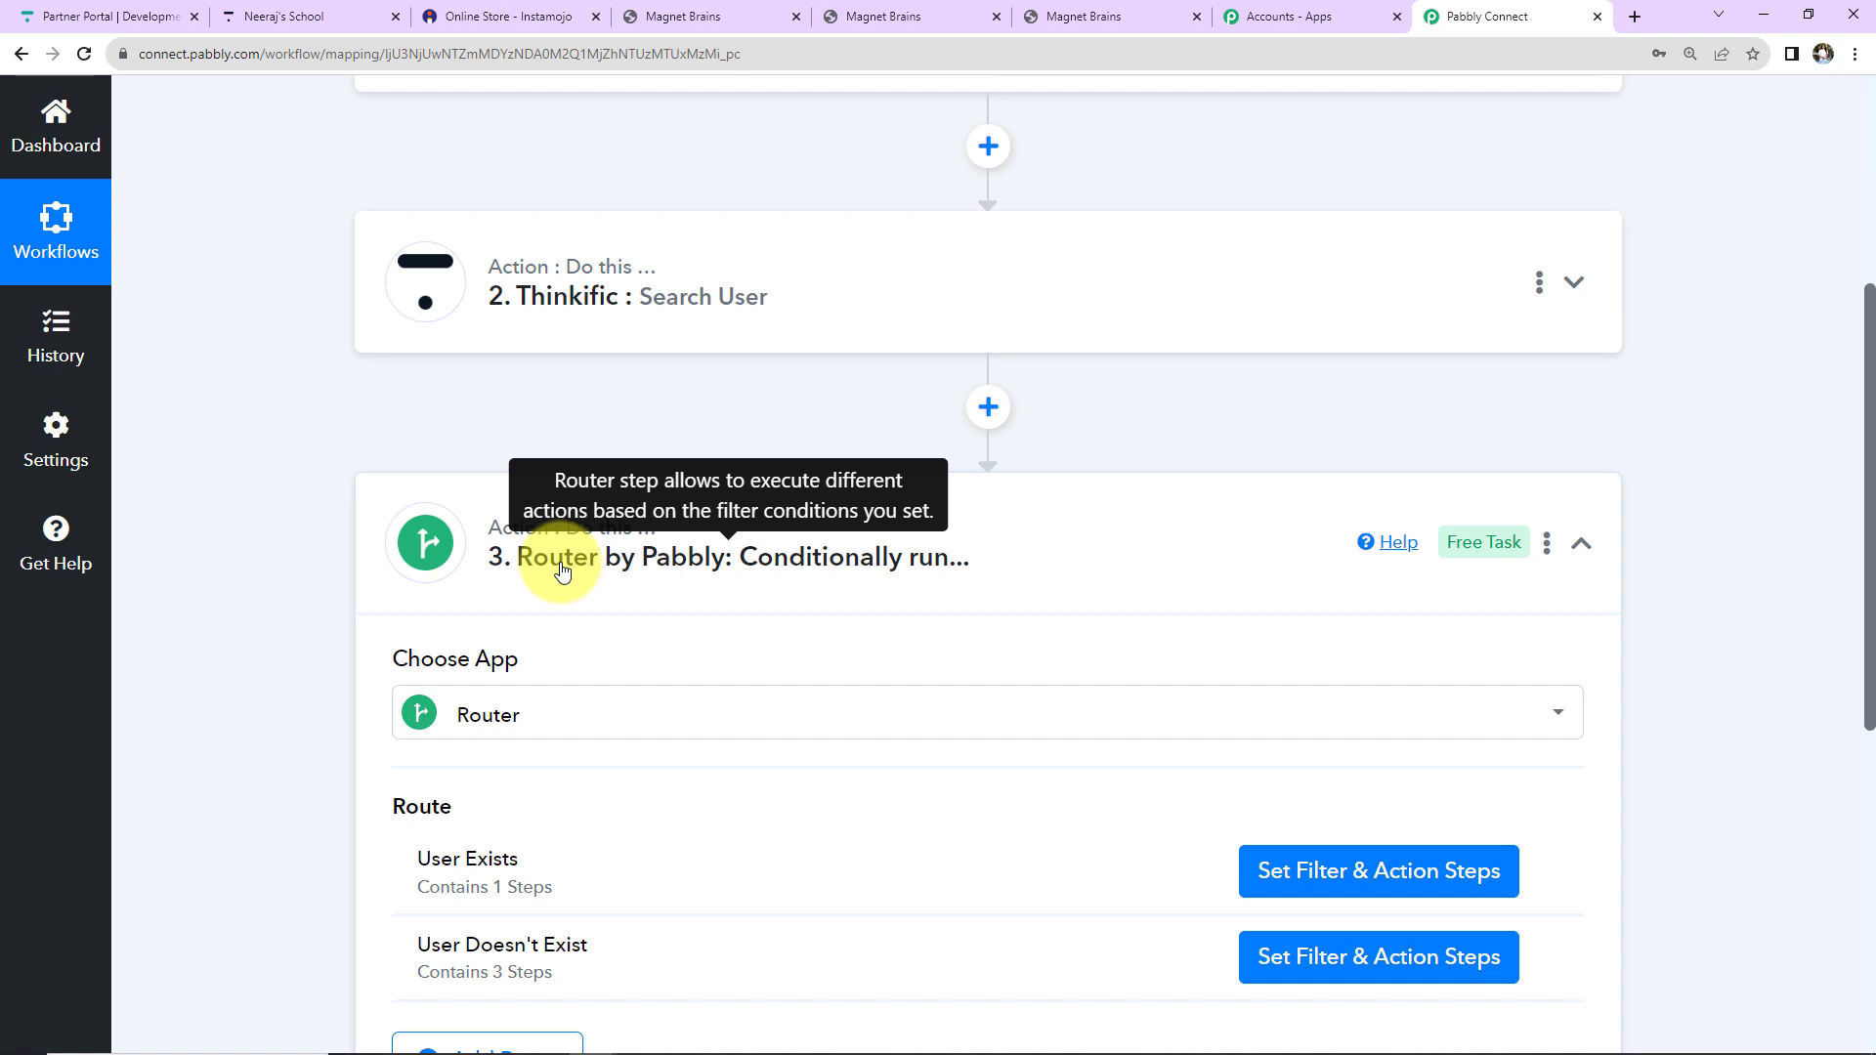
mouse_move(508, 861)
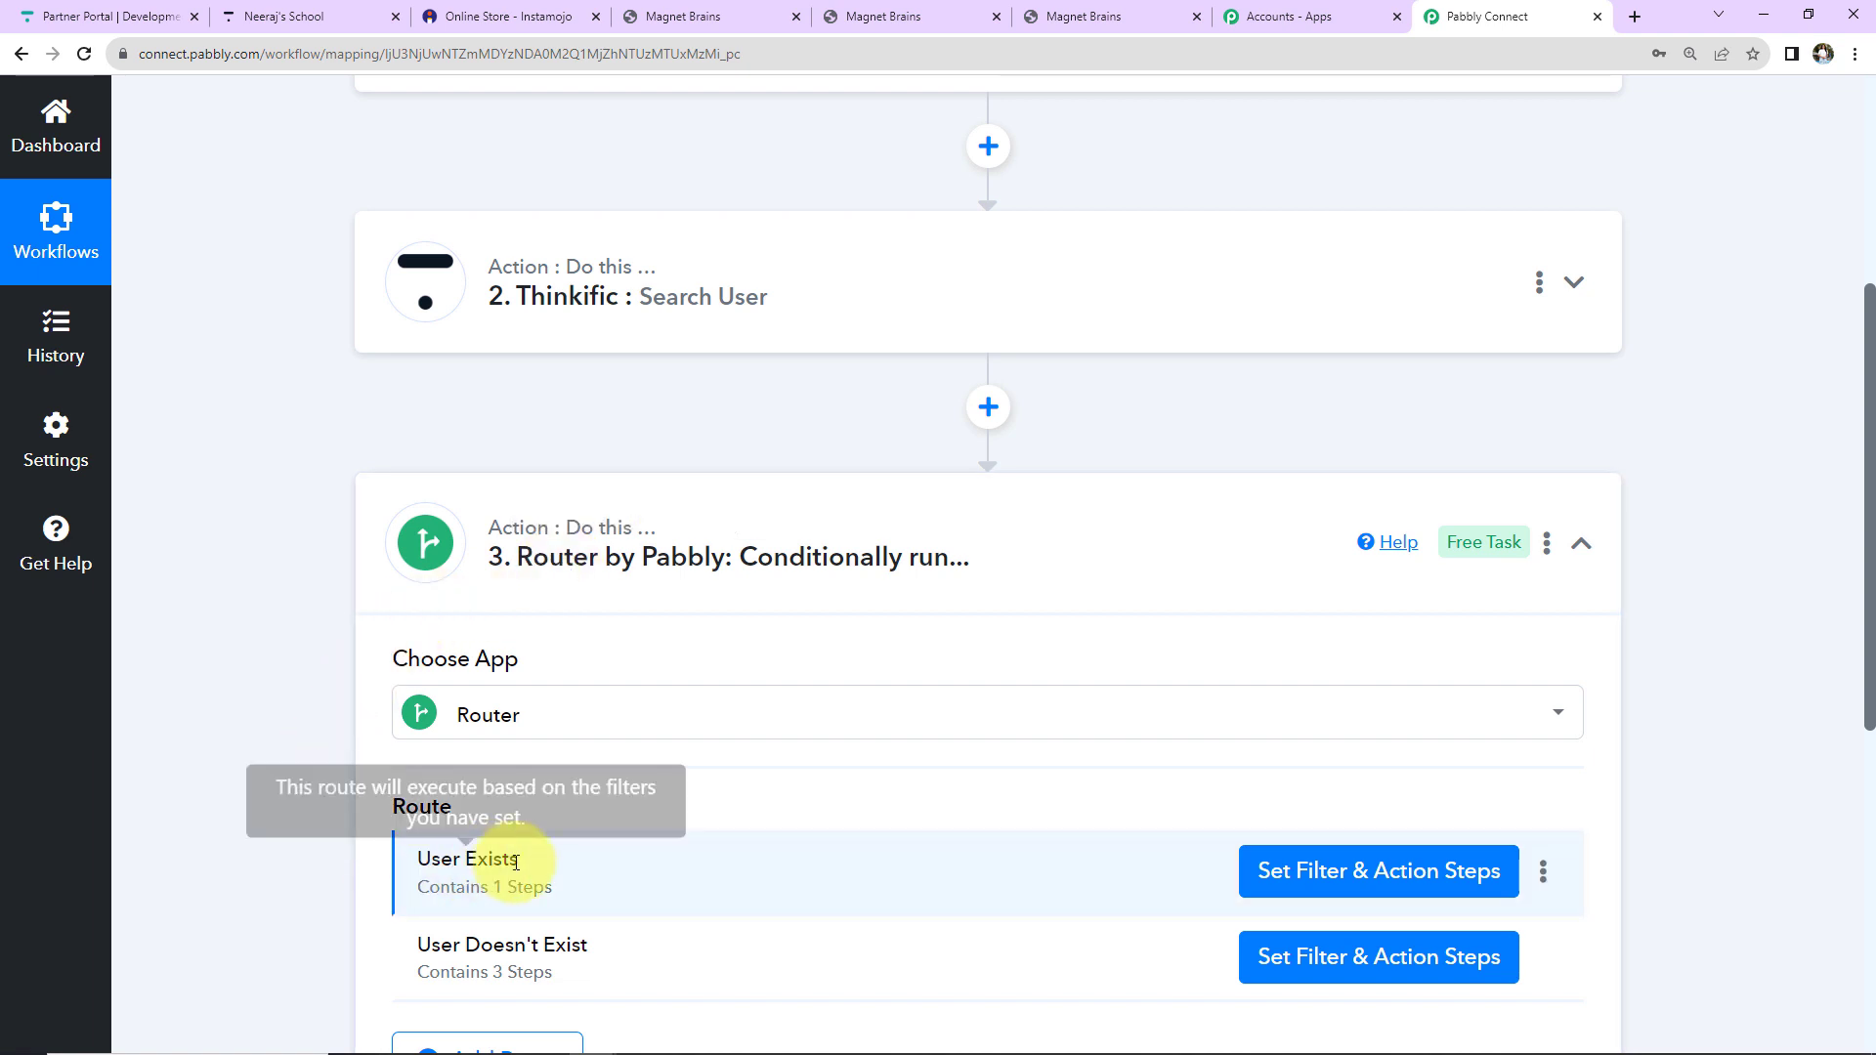
mouse_move(553, 951)
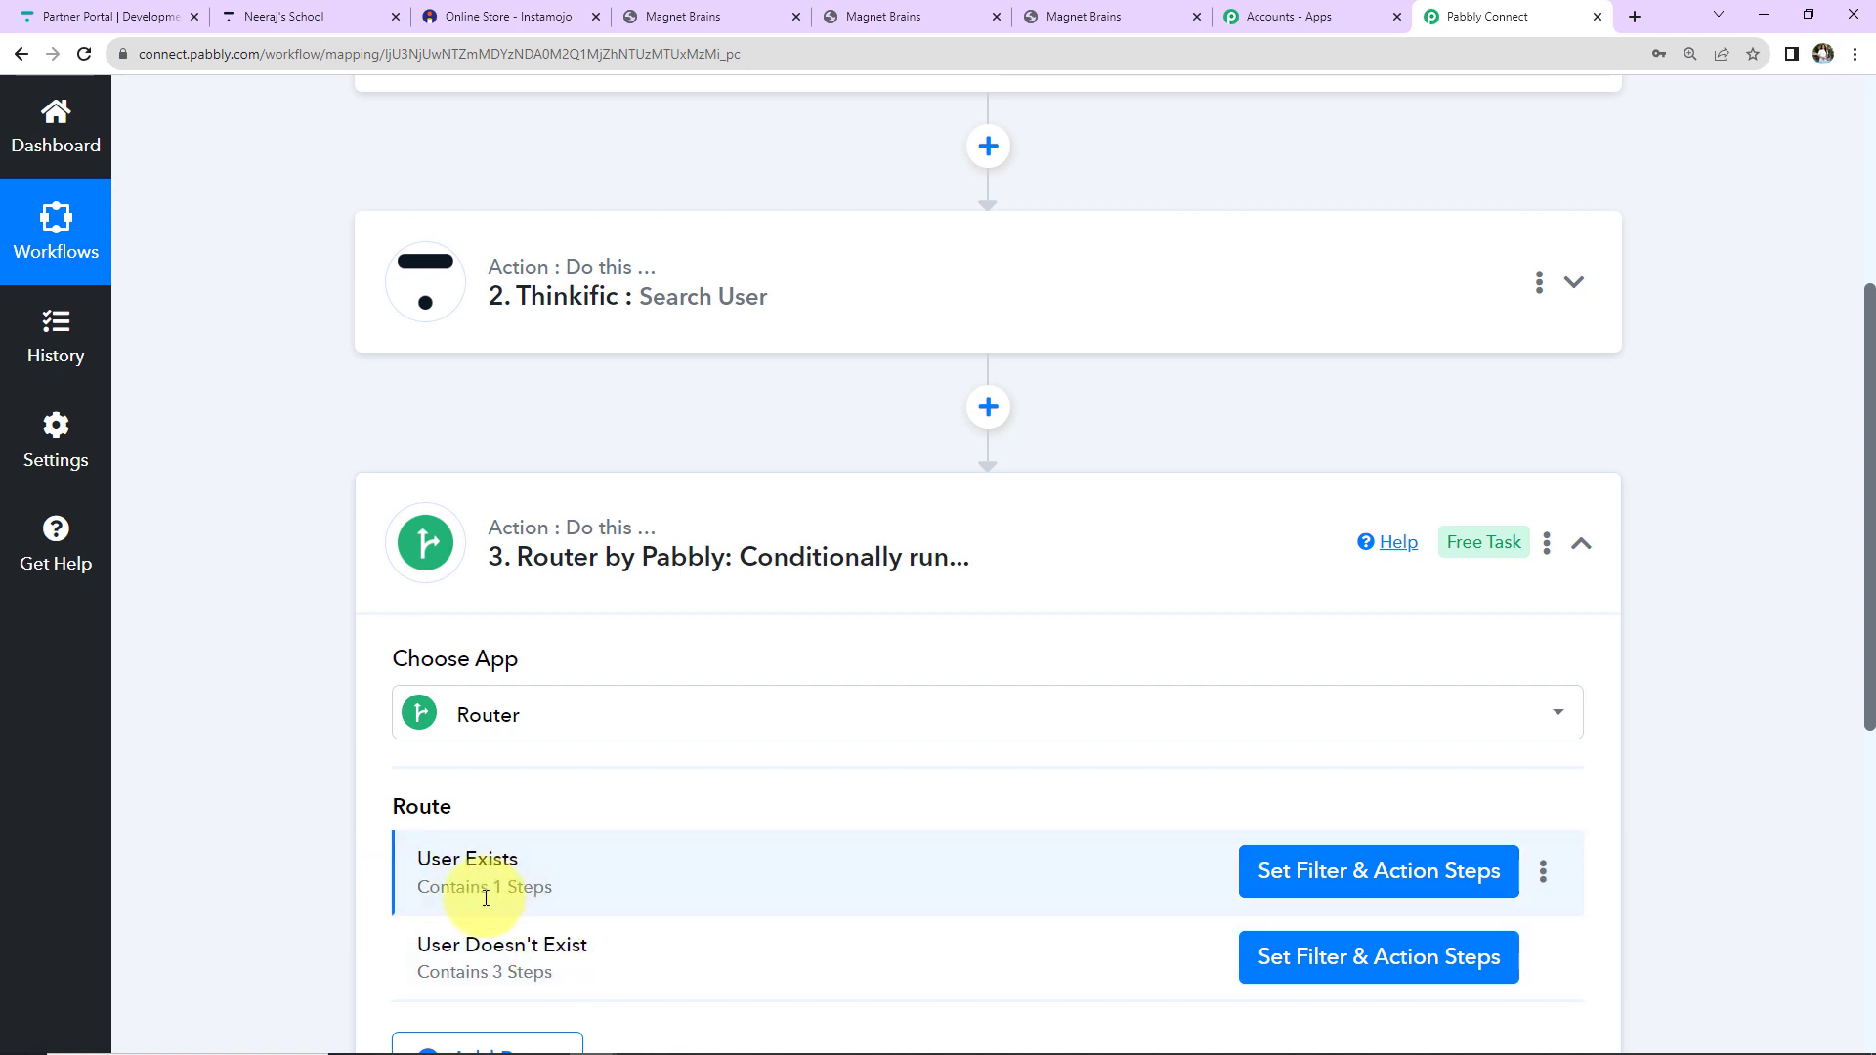
scroll(599, 888, "down", 5)
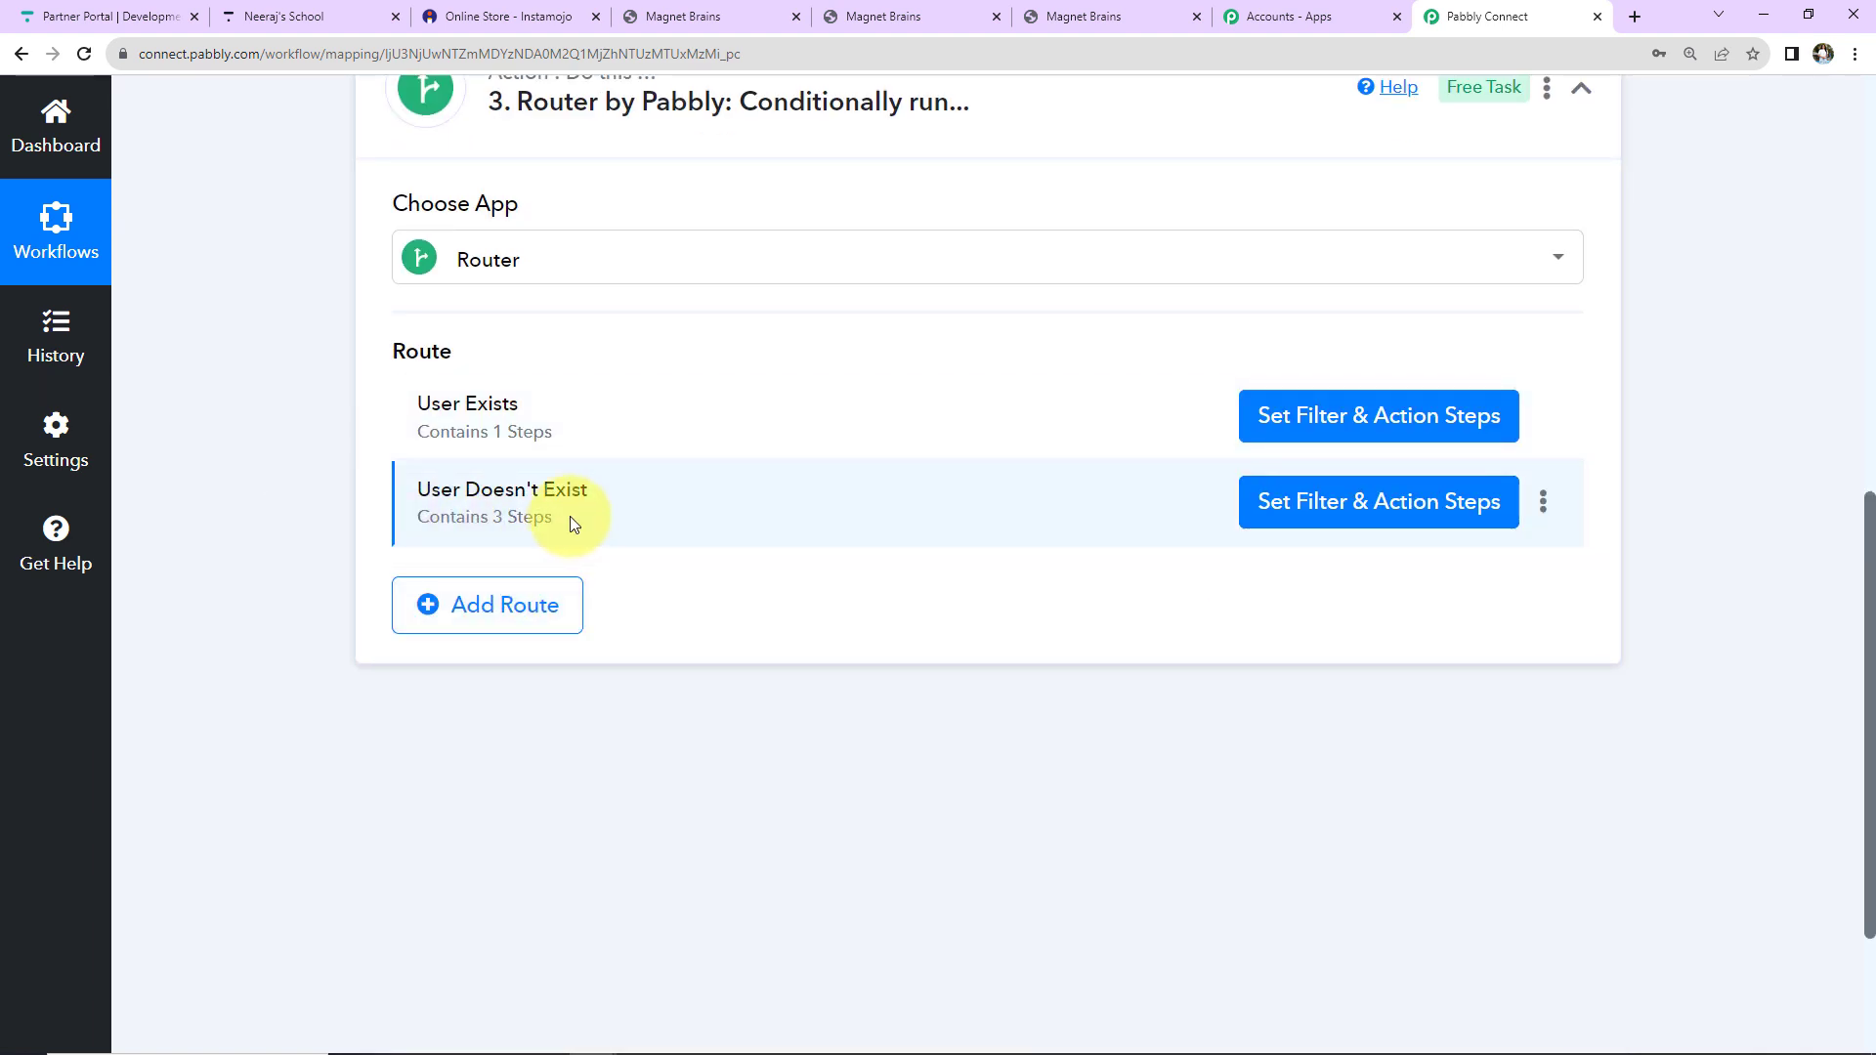
scroll(682, 813, "up", 5)
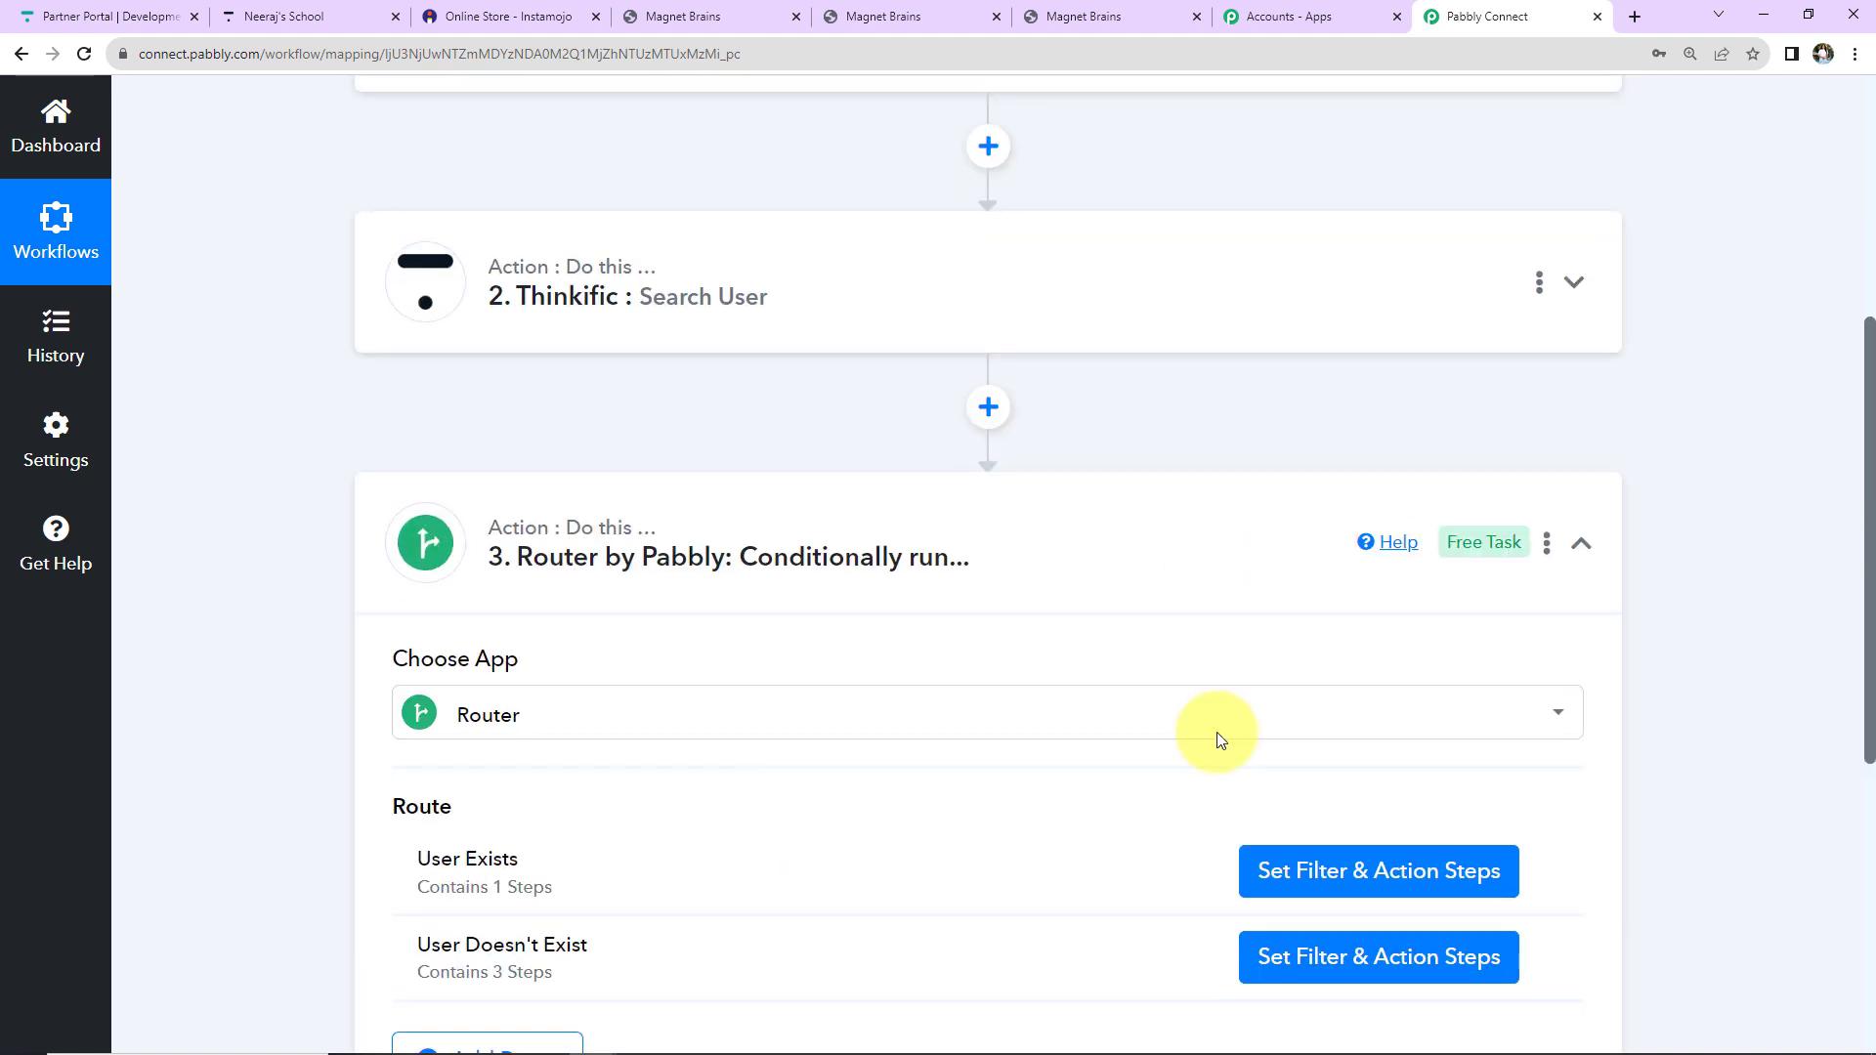
left_click(1581, 544)
scroll(1649, 773, "up", 5)
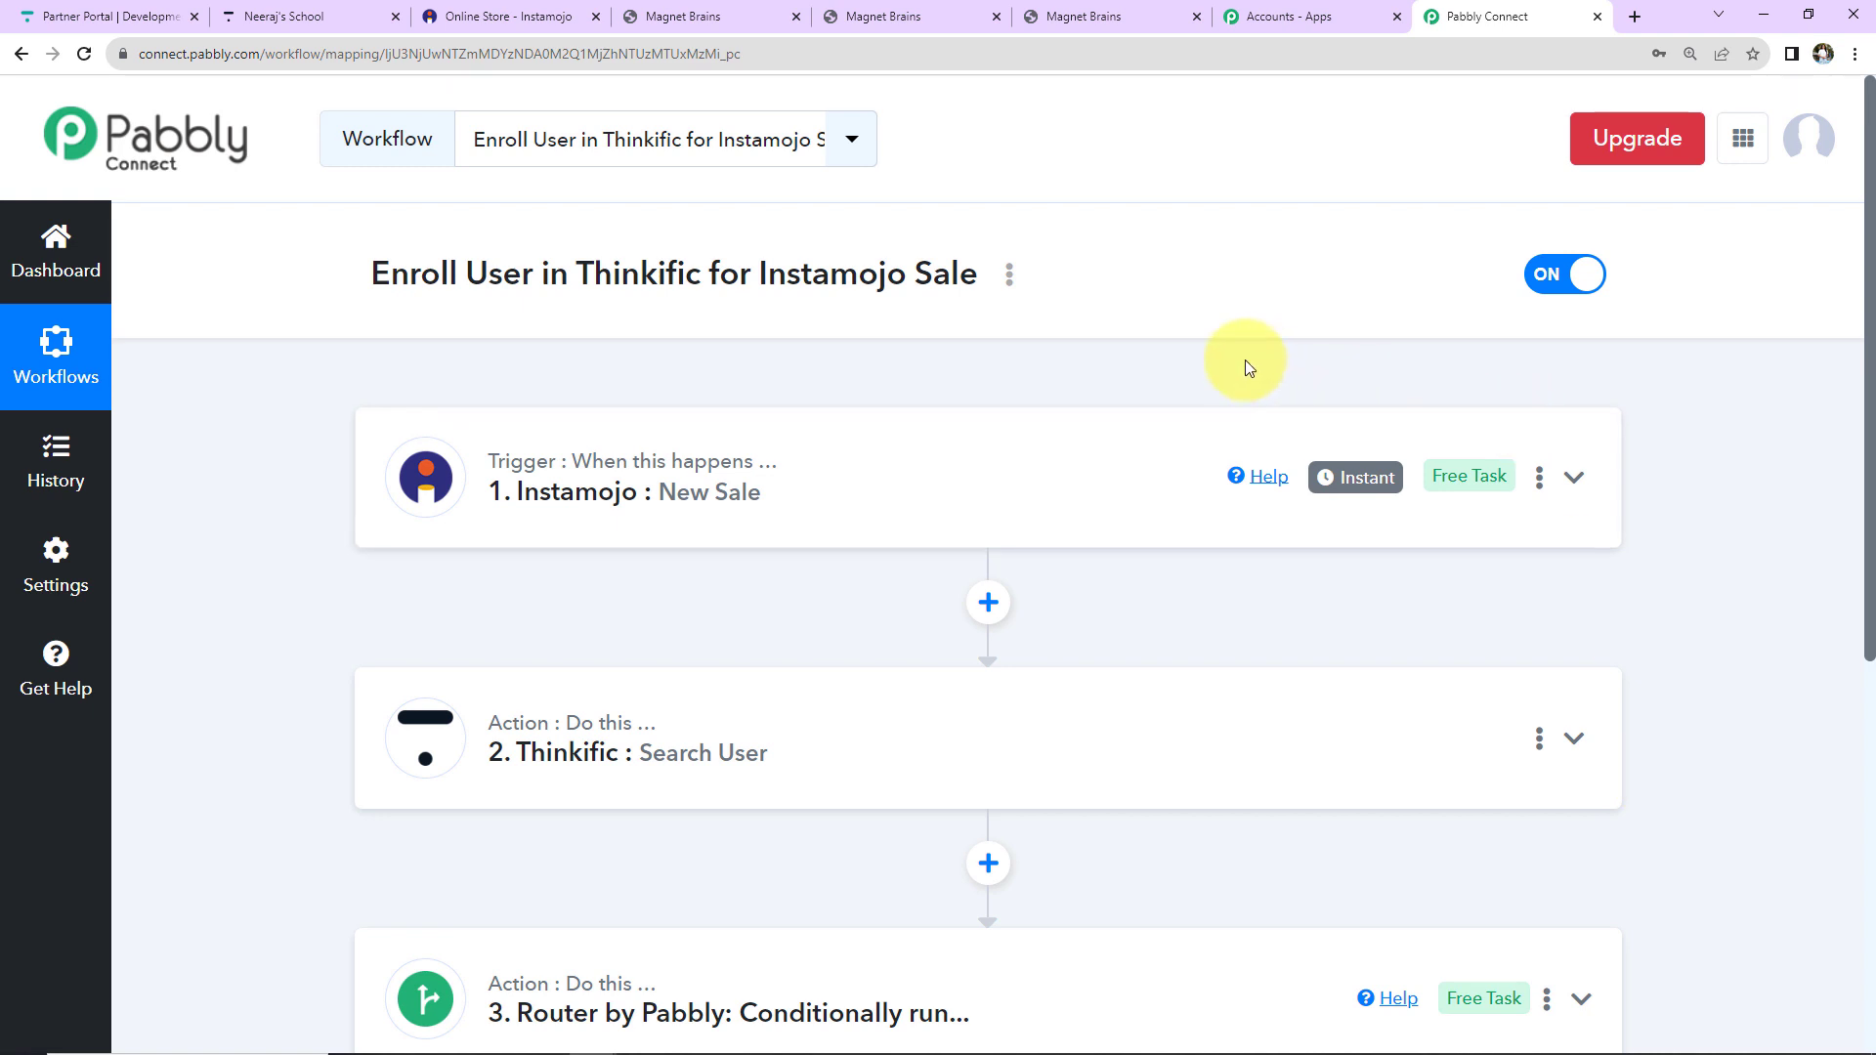
left_click(1010, 278)
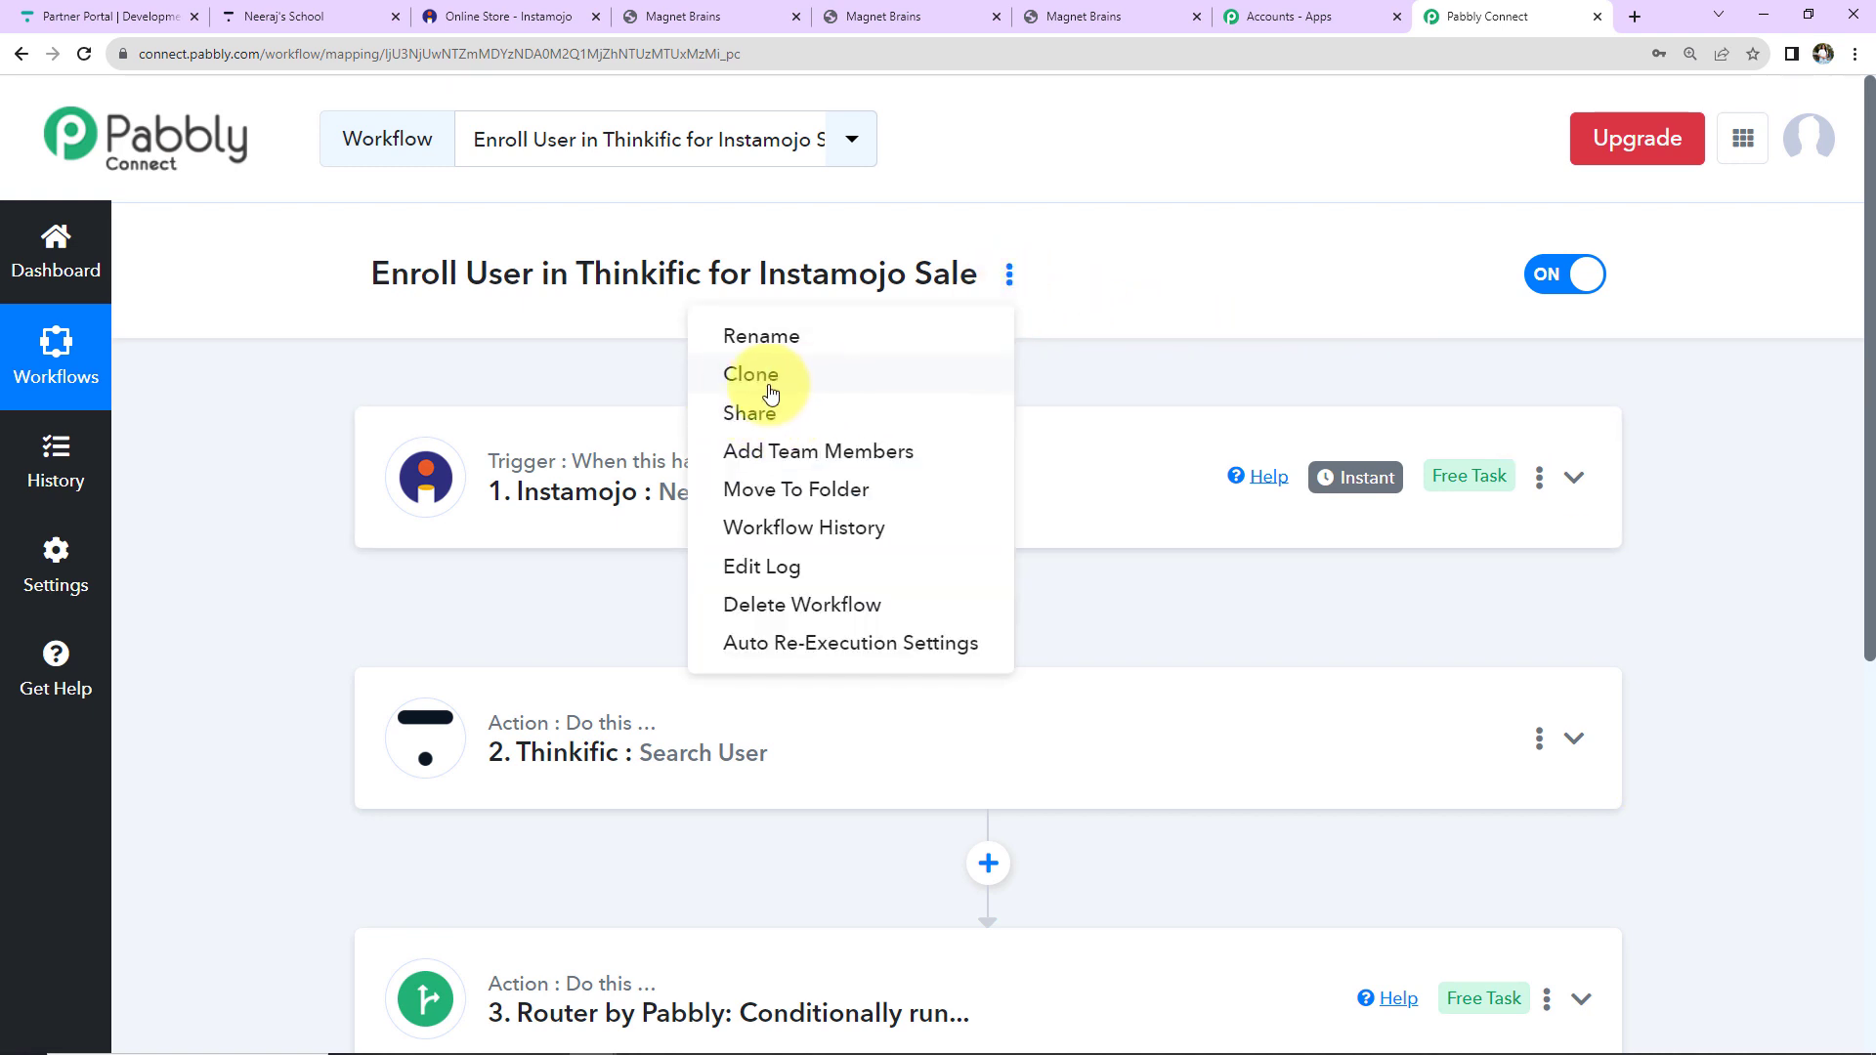
left_click(1091, 313)
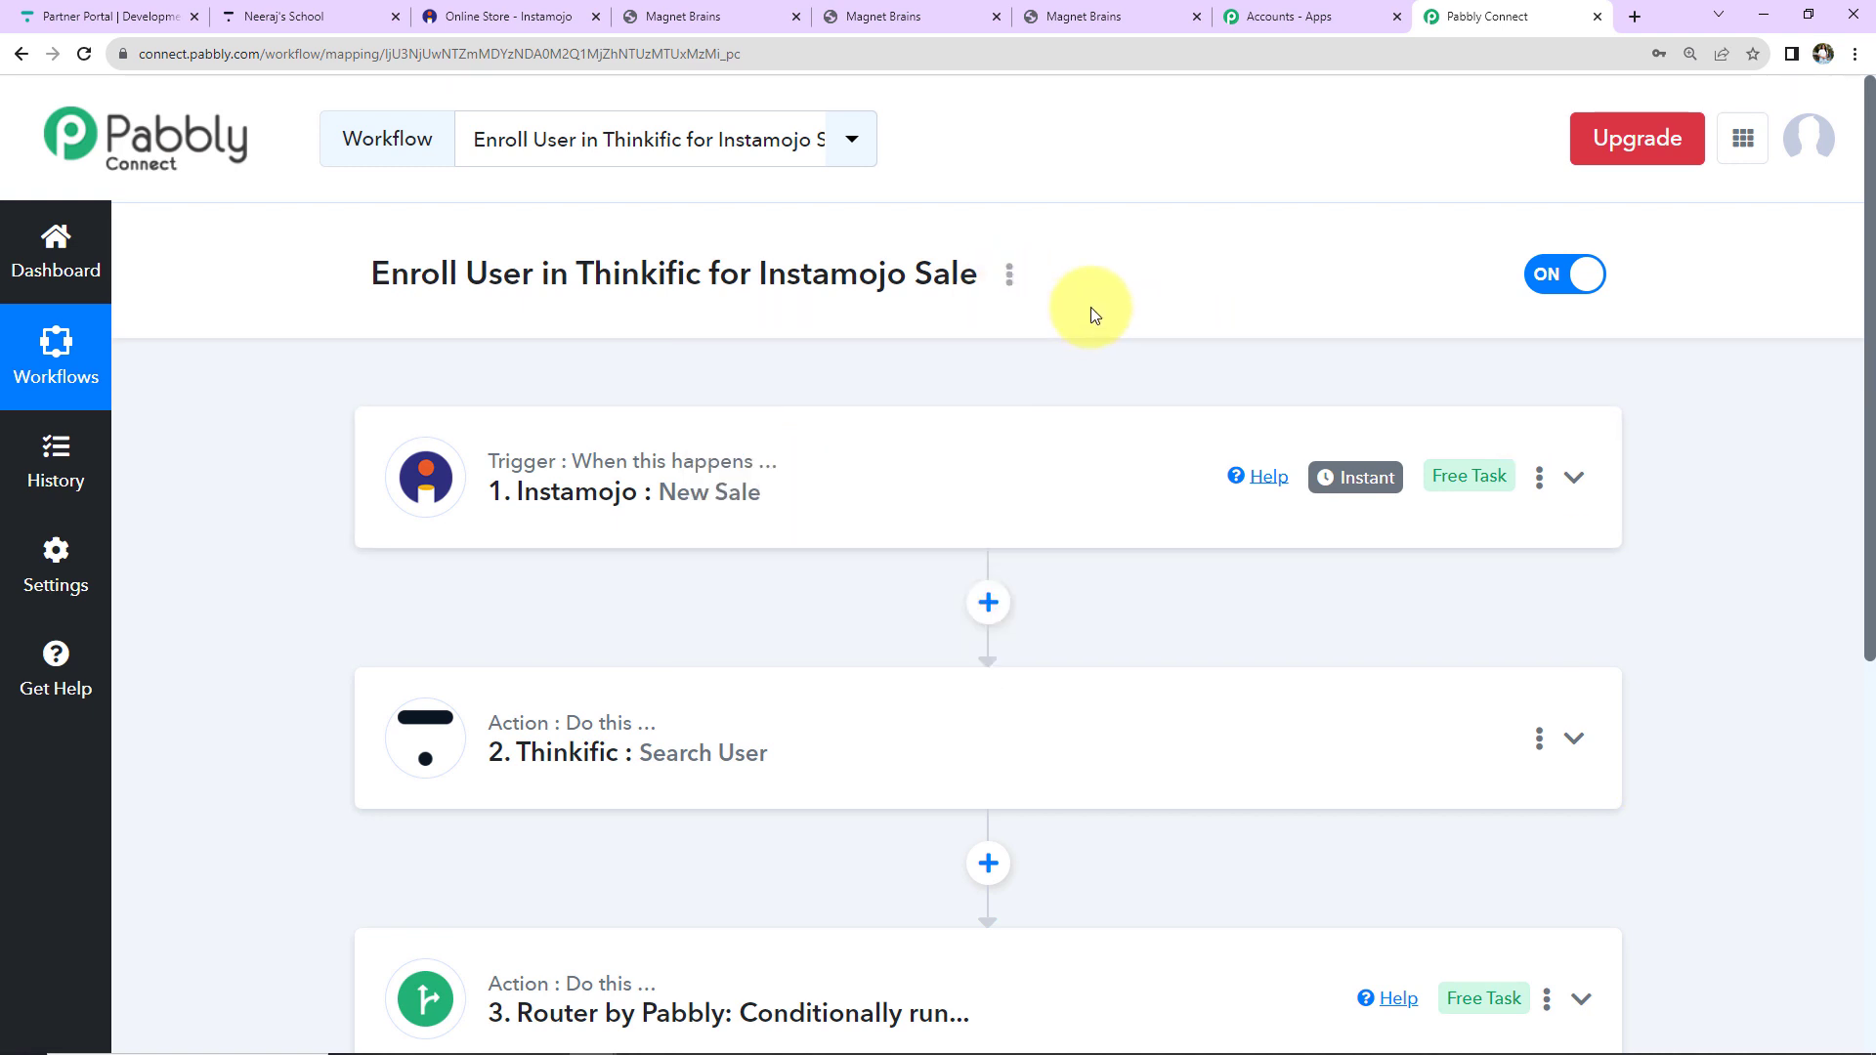